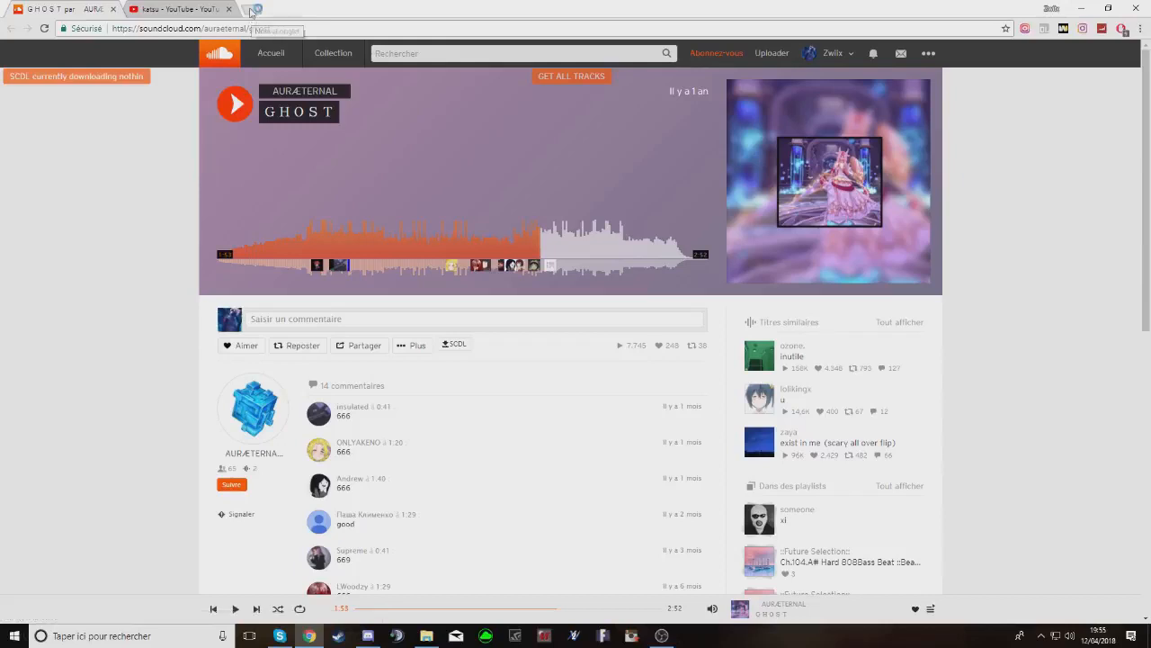
Open the Nyaa torrent listing and the KissAnime anime list in separate new browser tabs
click(135, 49)
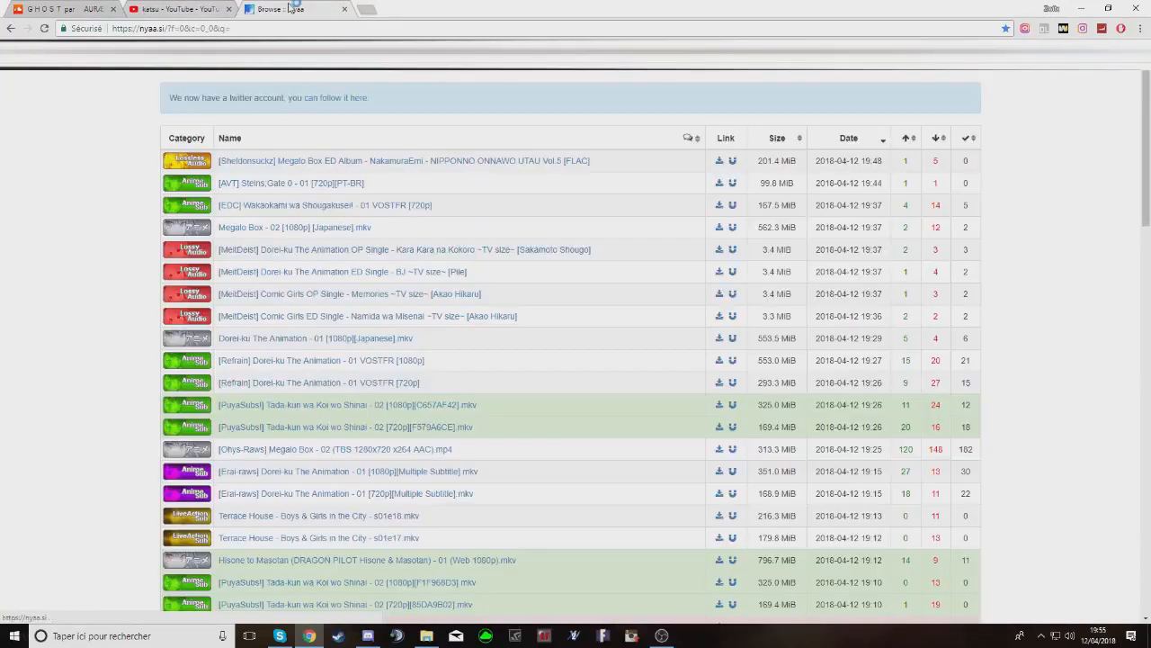
click(372, 11)
click(1133, 51)
click(1090, 72)
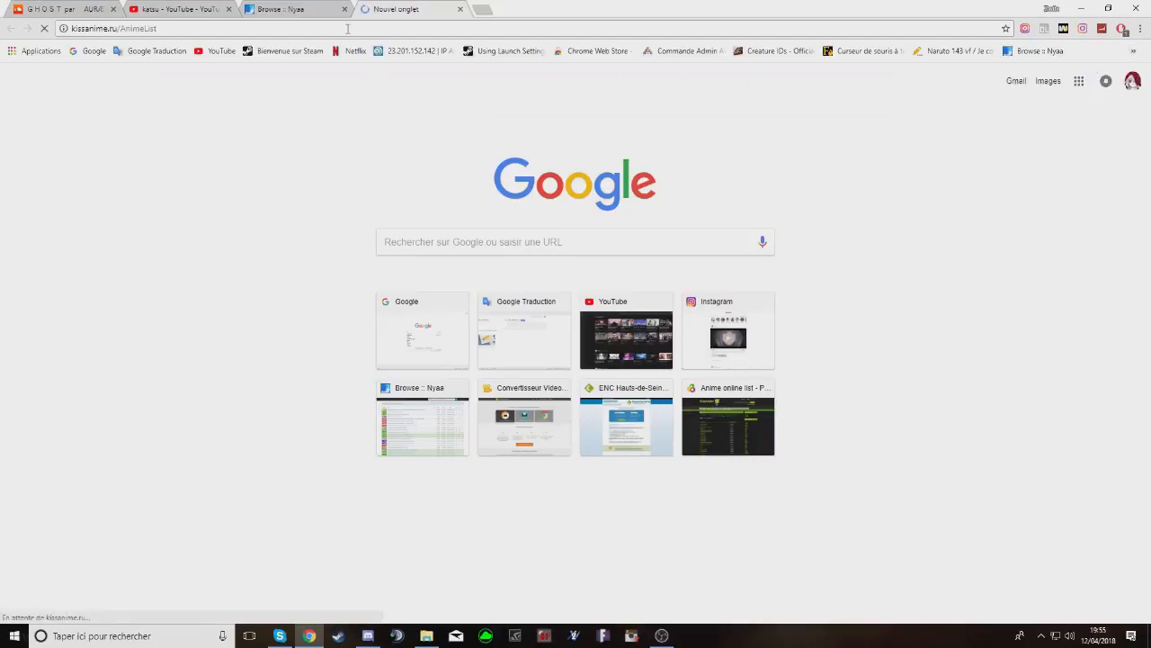
Look through the KissAnime anime list and Nyaa's latest torrents as sources for episodes
scroll(437, 365, down, 3)
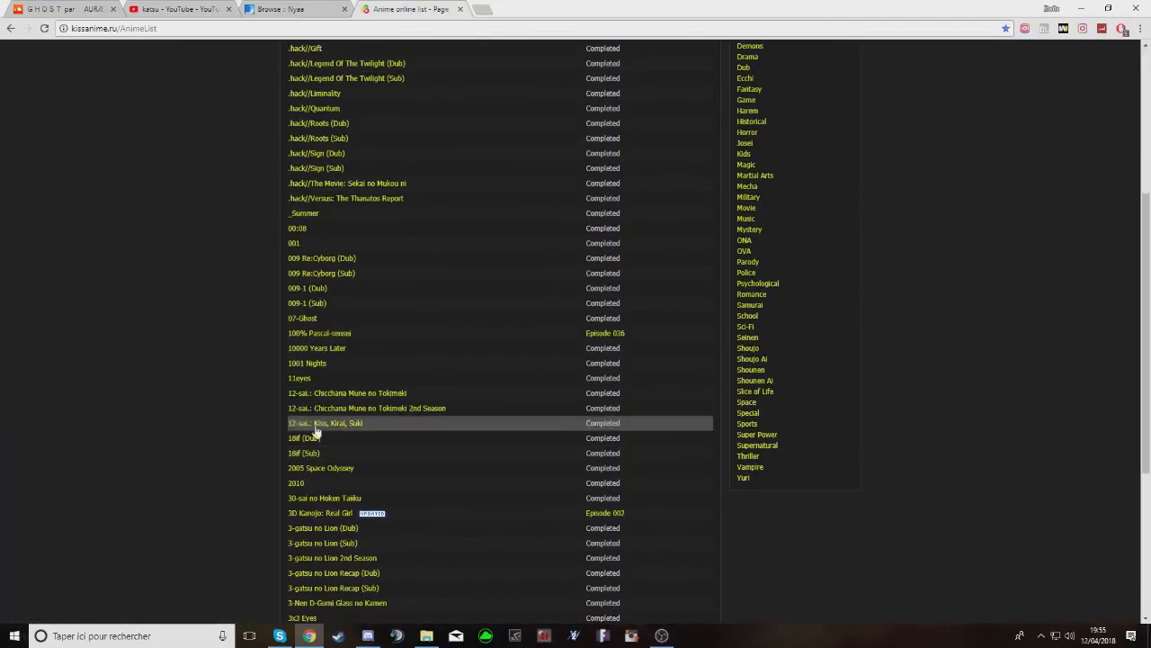
scroll(360, 490, down, 3)
scroll(410, 444, up, 5)
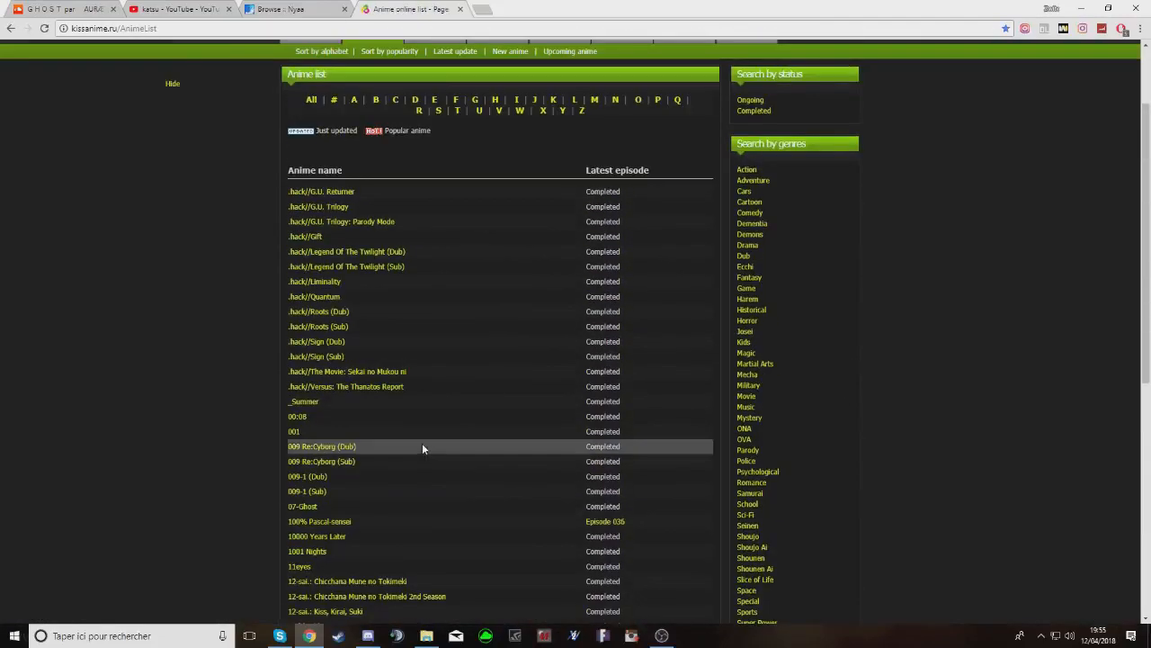
scroll(422, 446, up, 2)
click(297, 9)
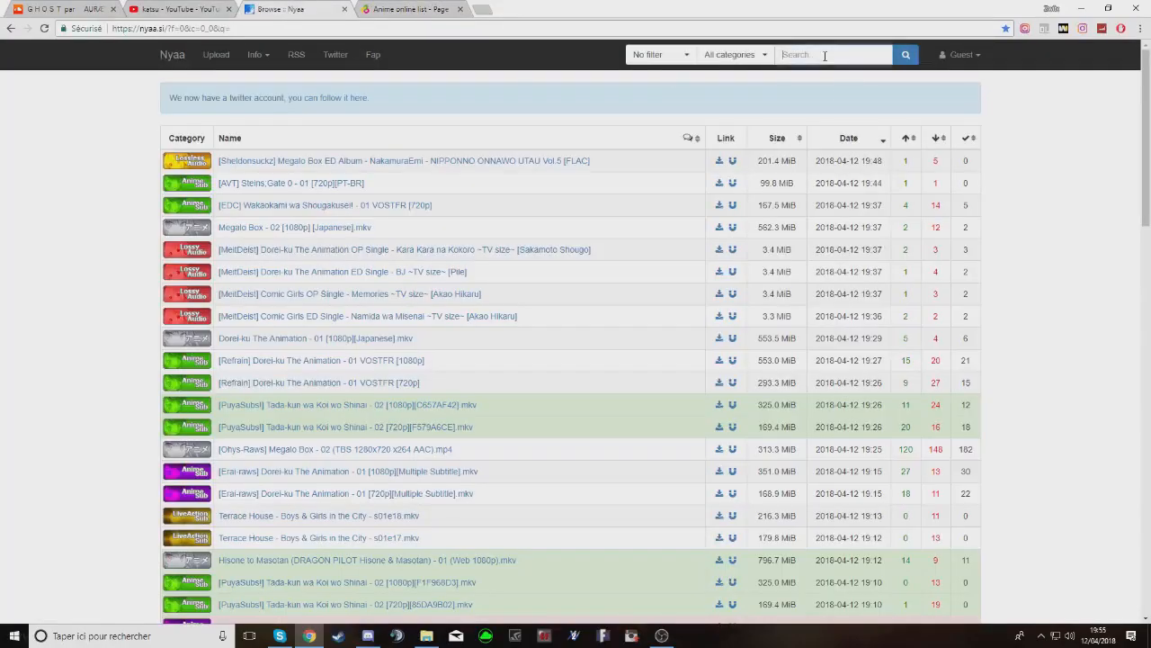
scroll(347, 367, down, 5)
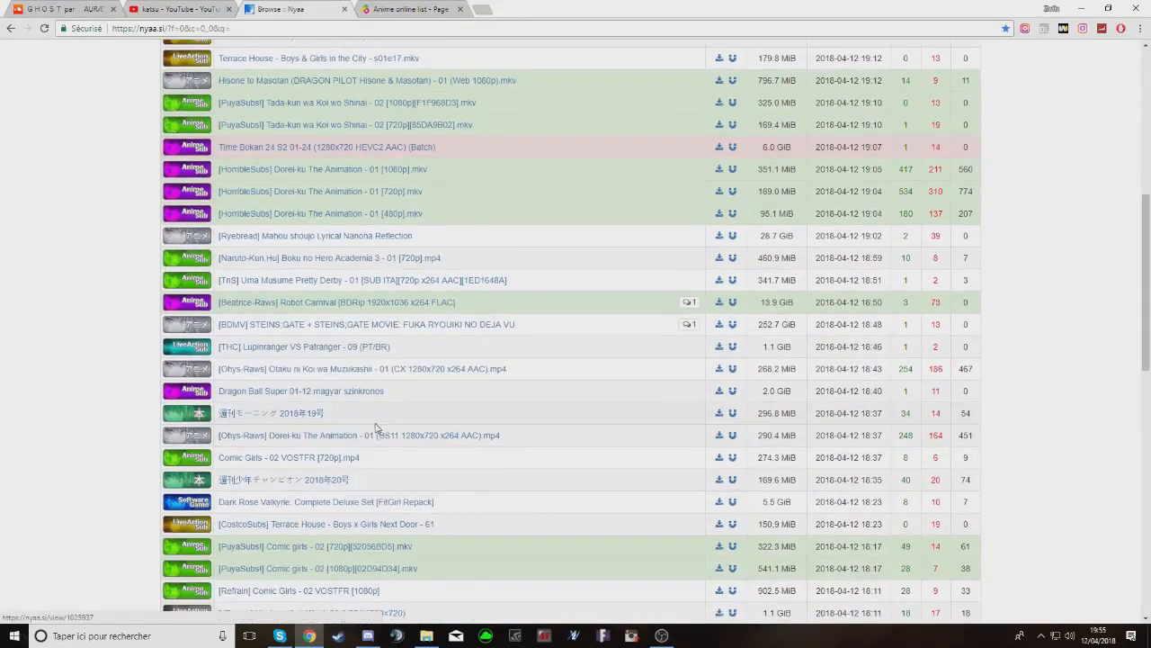
scroll(347, 412, up, 5)
scroll(347, 409, up, 1)
click(441, 9)
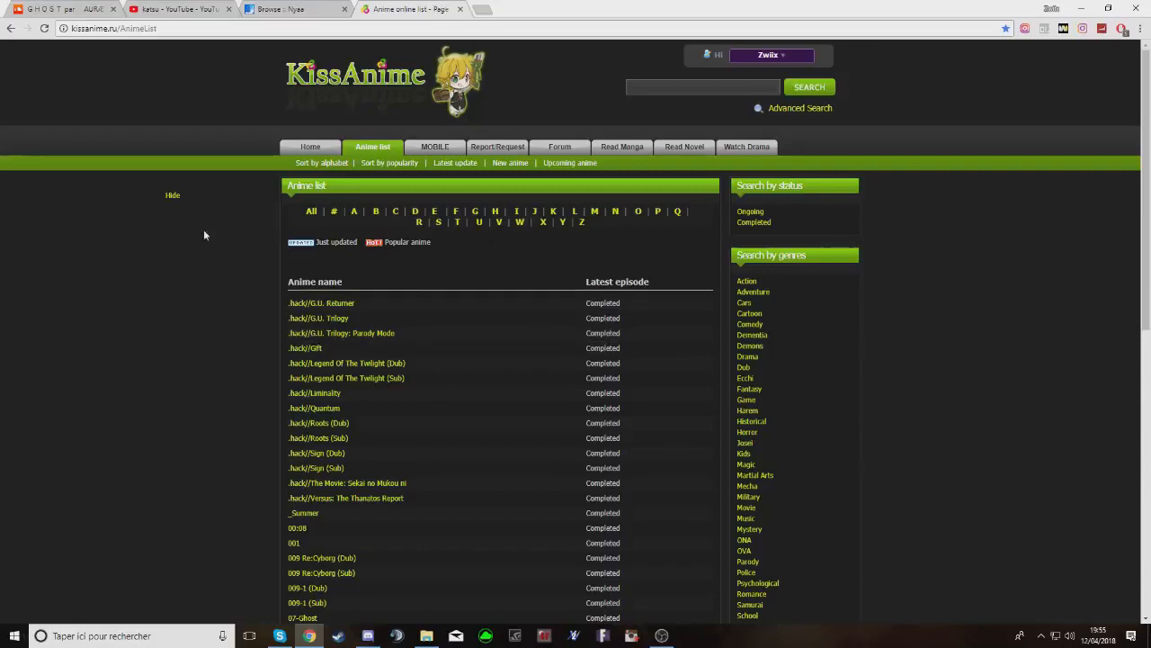
Search Nyaa for "hunter x hunter 141"
click(282, 10)
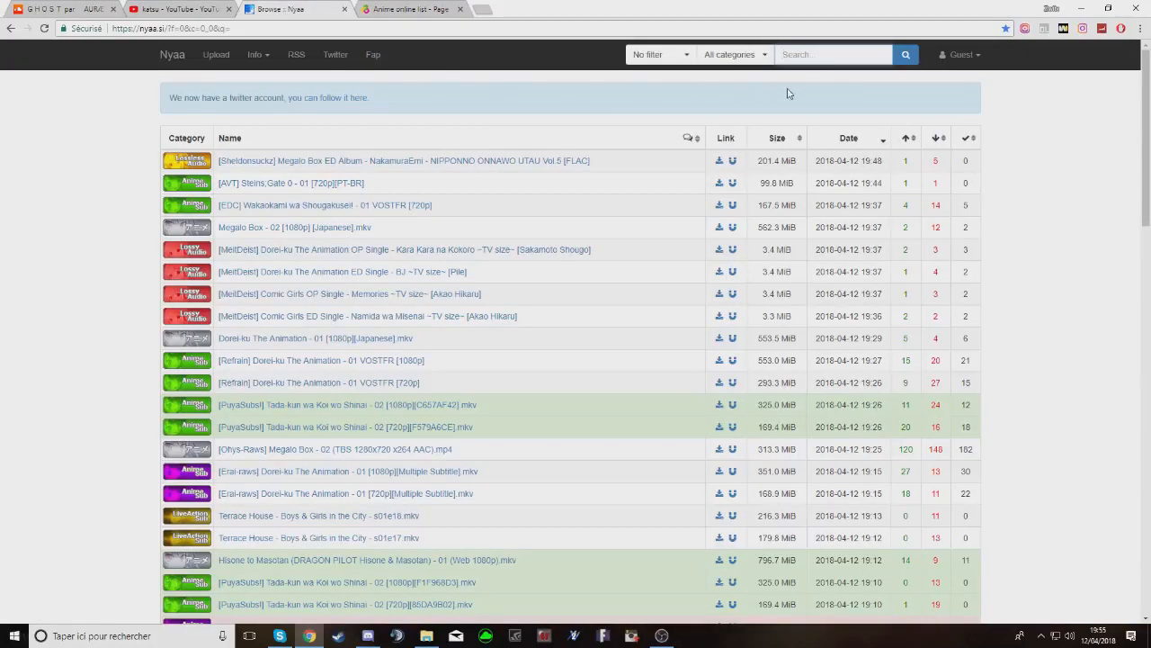
click(816, 55)
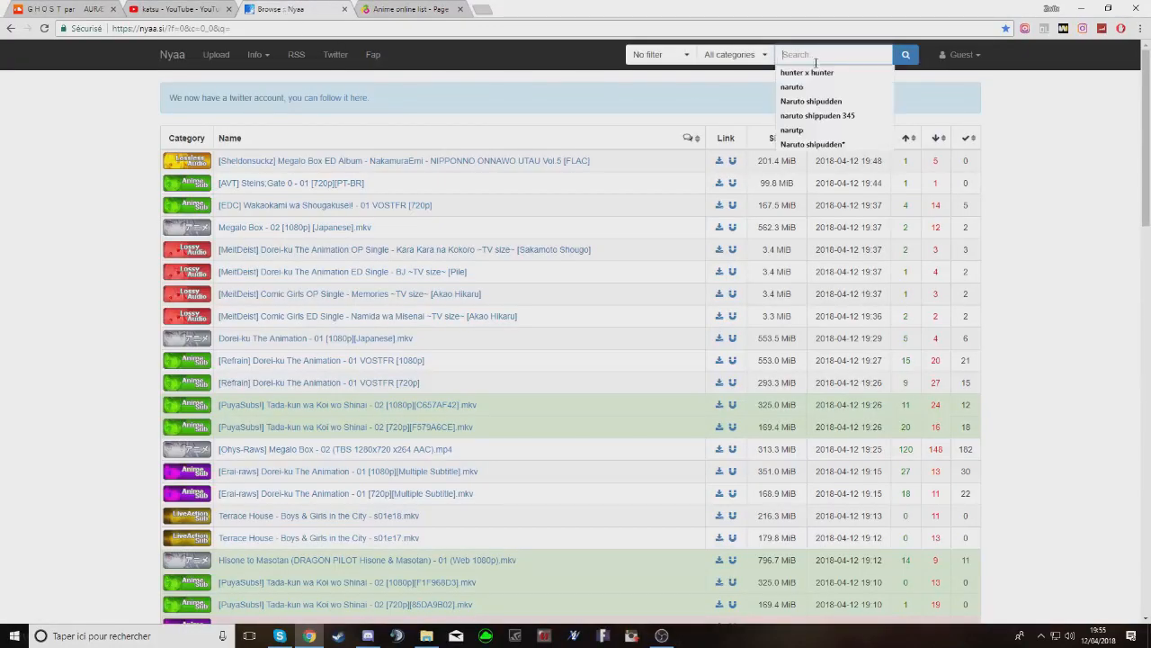
text(hunter)
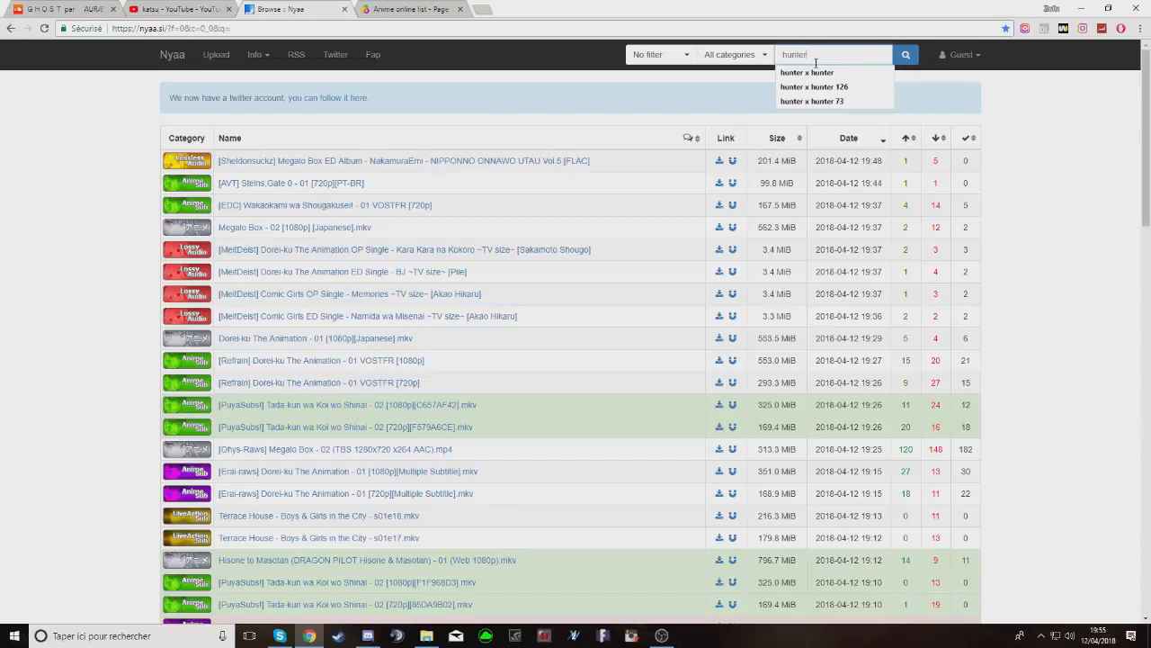
text( xhu)
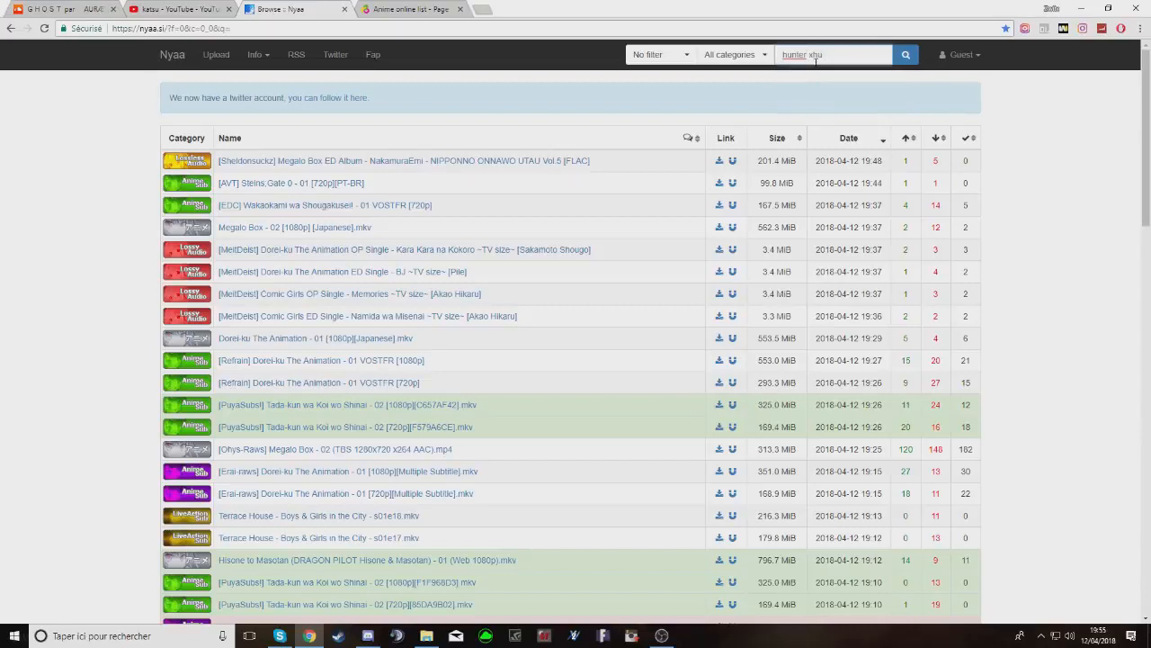
key(BackSpace)
key(BackSpace)
text(hunter)
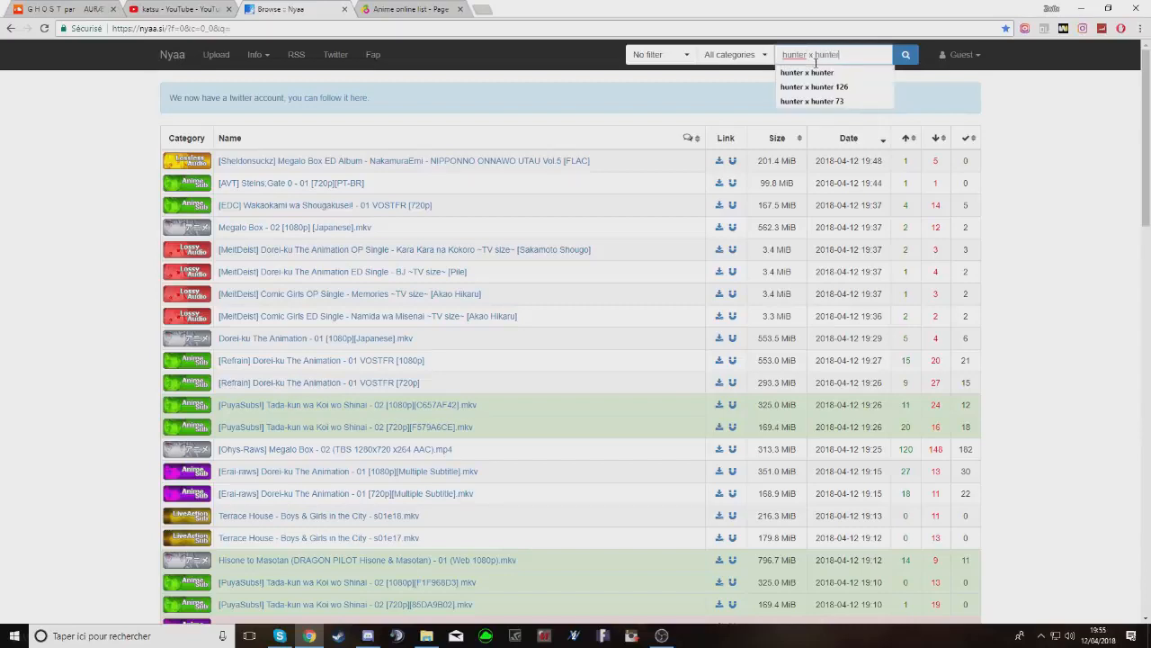
text( 141)
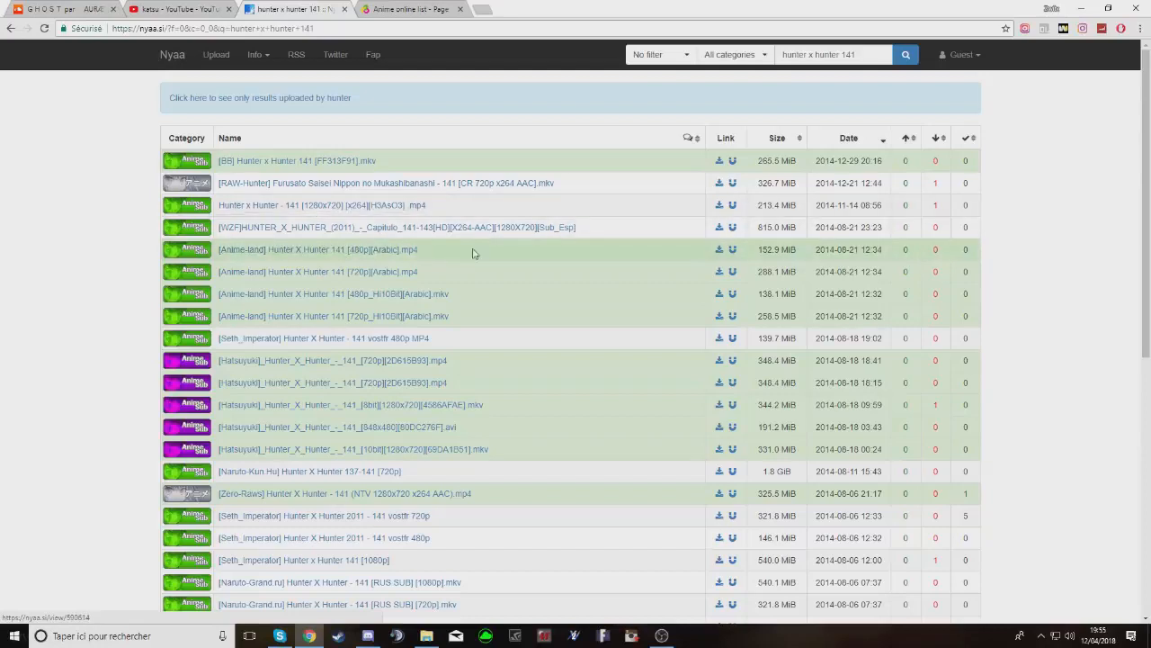
Examine the completed-download counts of the Hunter x Hunter 141 search results
drag(995, 181, 970, 405)
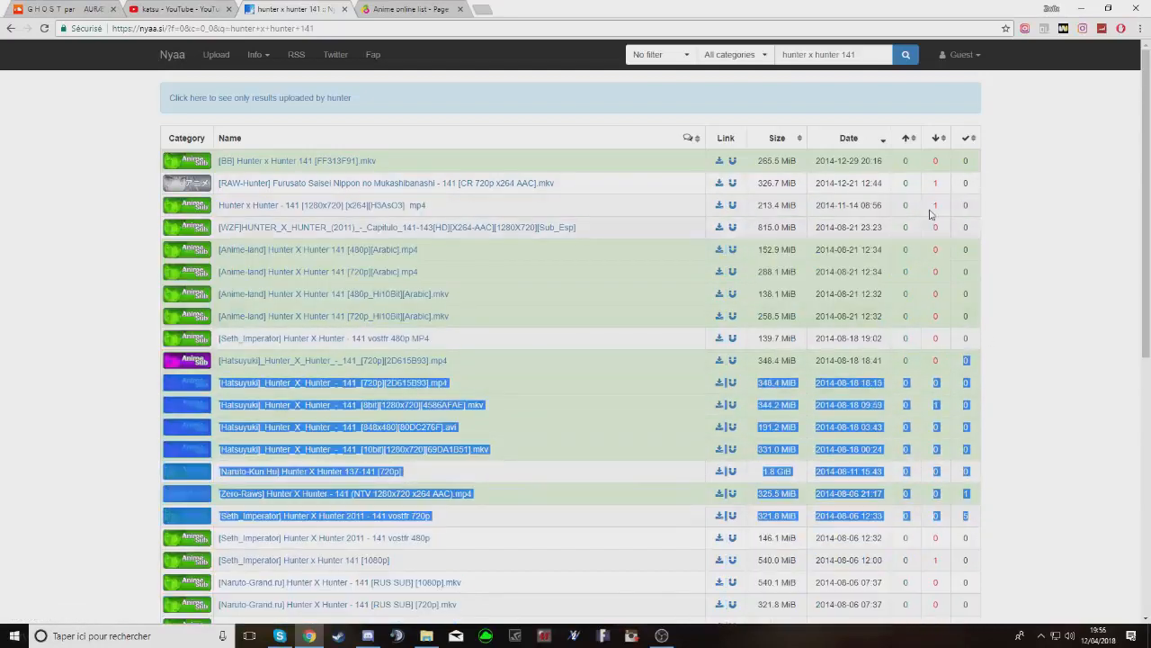
click(961, 171)
drag(961, 170, 987, 366)
click(984, 430)
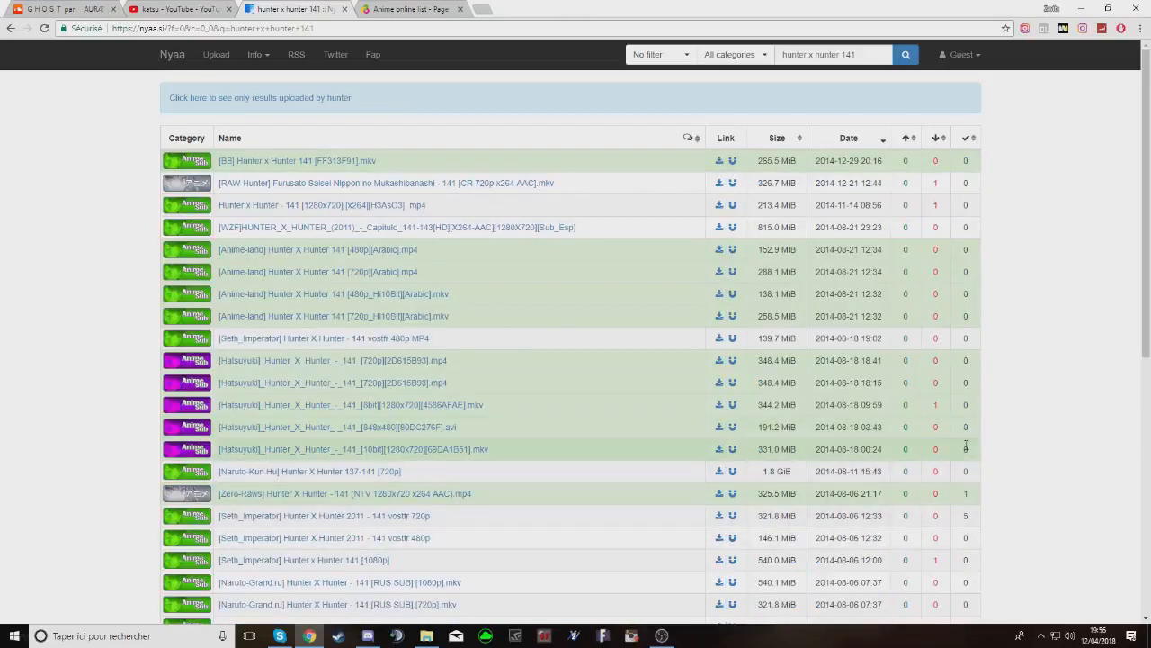
drag(966, 445, 968, 401)
click(976, 454)
click(964, 385)
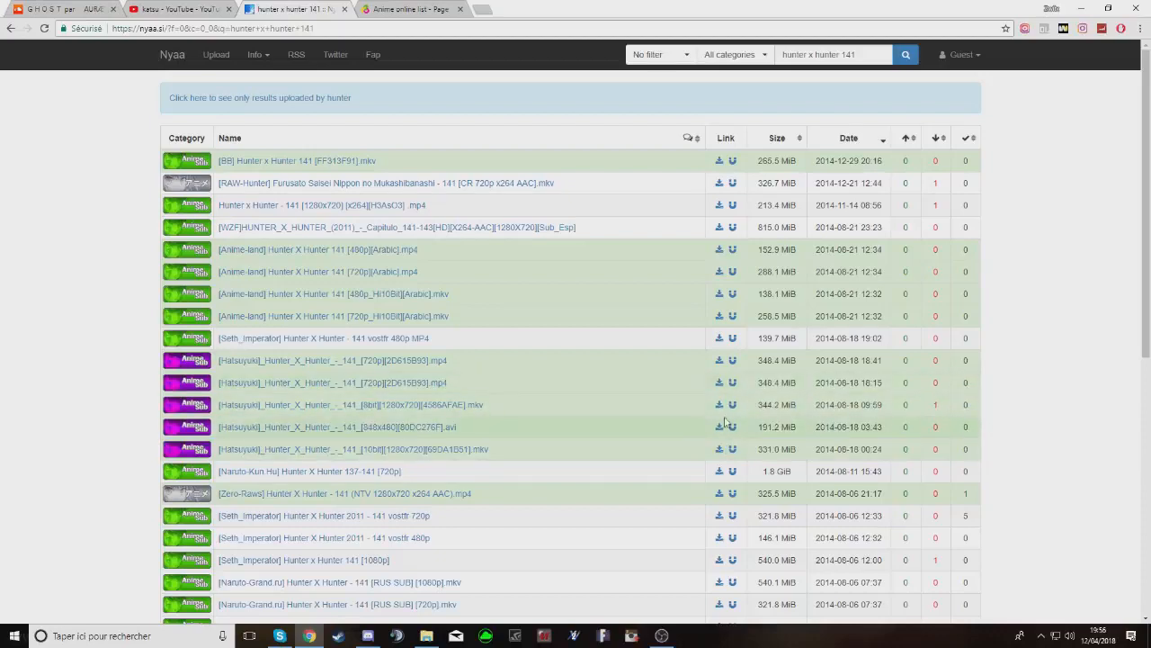
Download the torrent "[HorribleSubs] Hunter X Hunter - 141 [1080p].mkv" and add it to µTorrent with the default options
scroll(725, 420, down, 2)
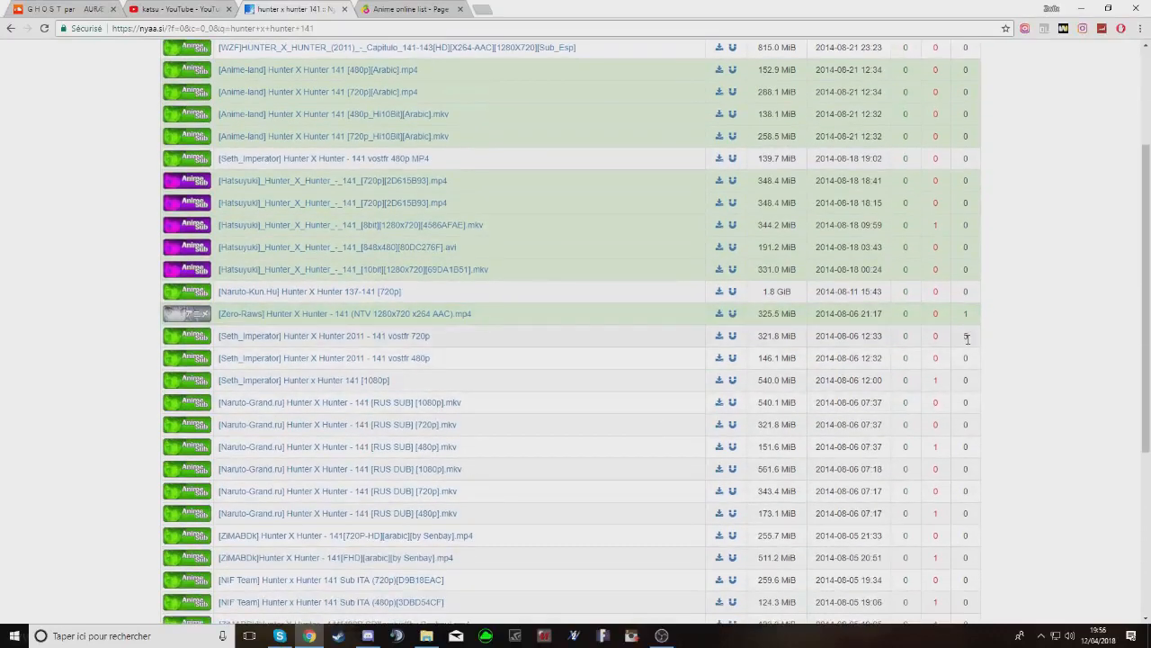
scroll(512, 367, down, 2)
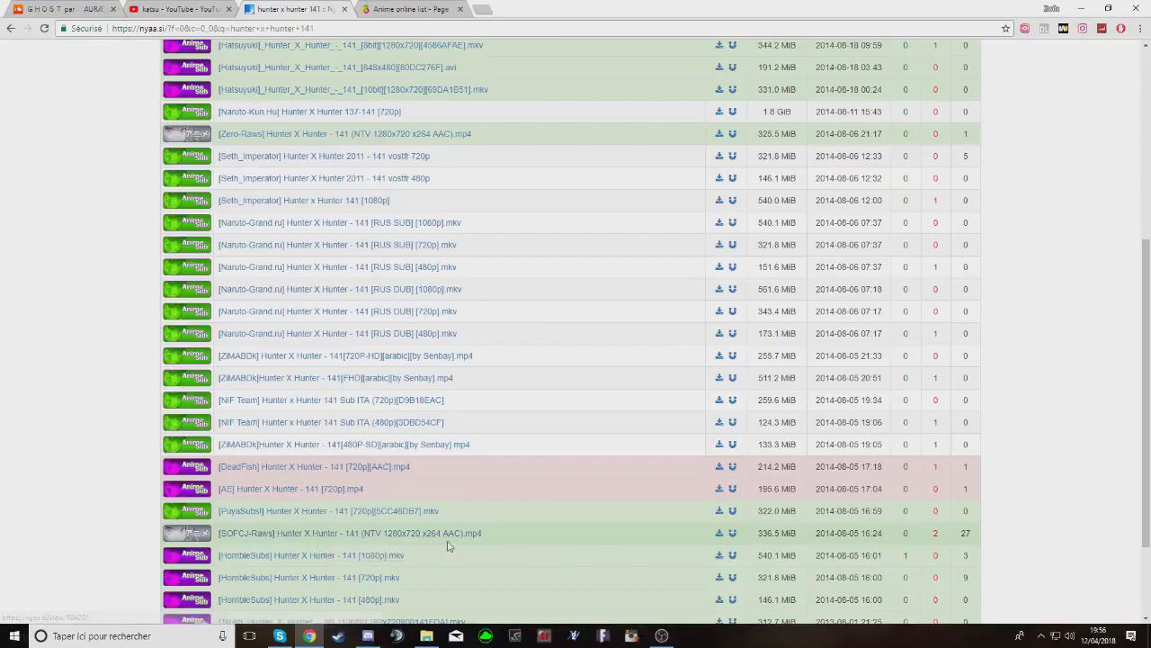
scroll(455, 544, down, 1)
scroll(456, 543, down, 1)
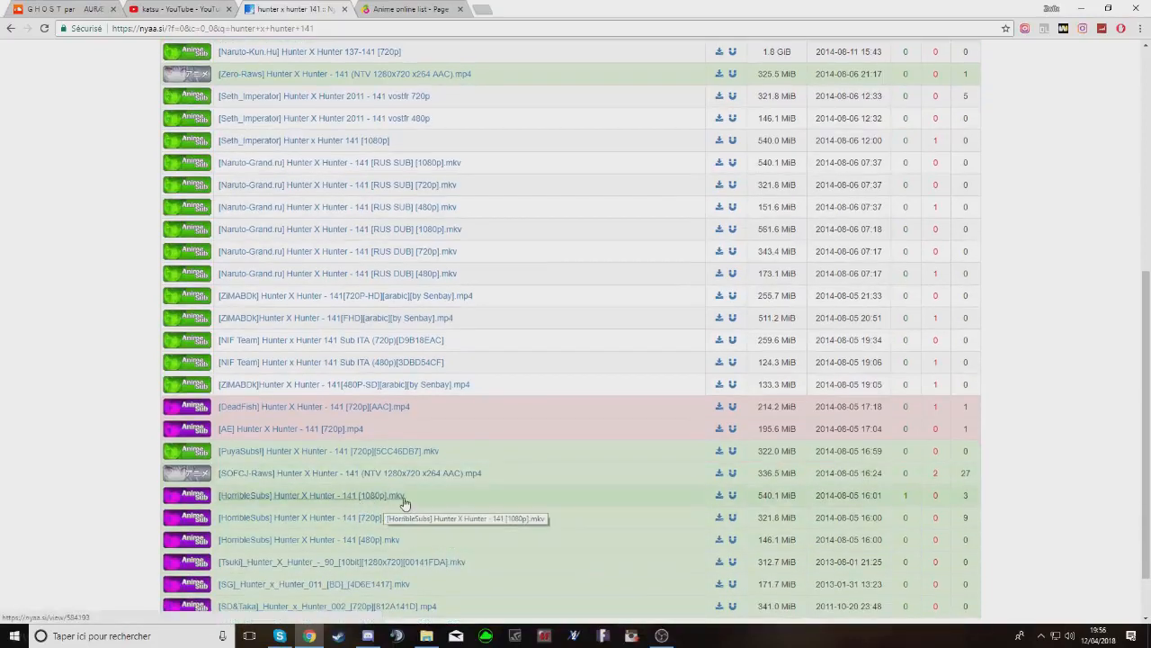
click(720, 495)
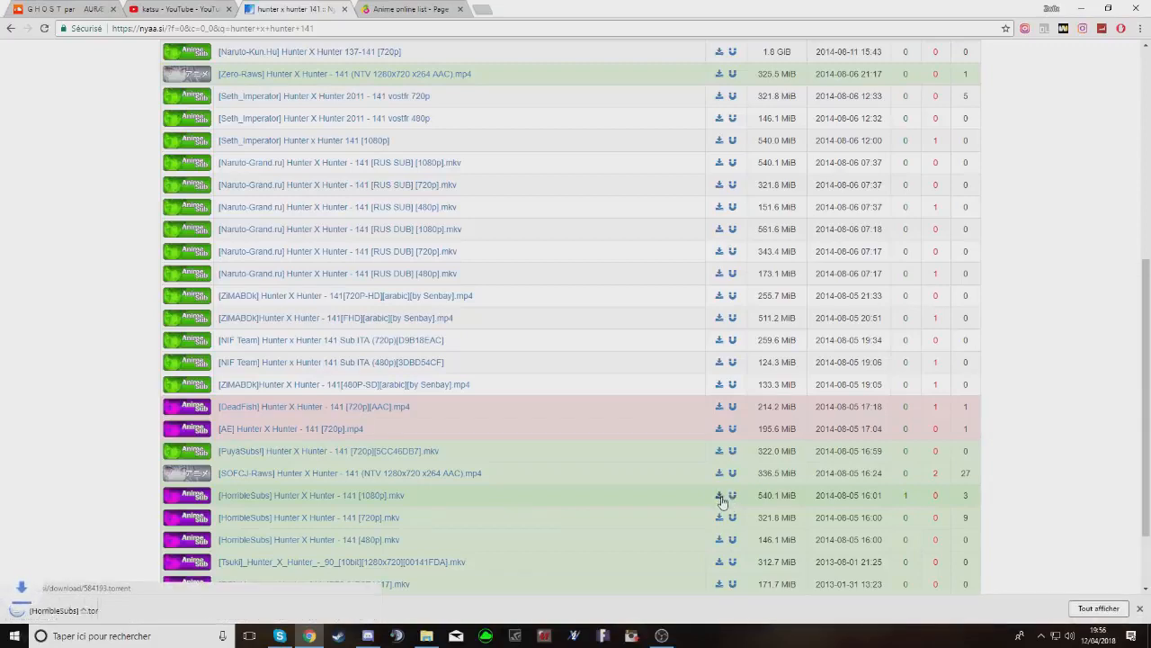
click(96, 613)
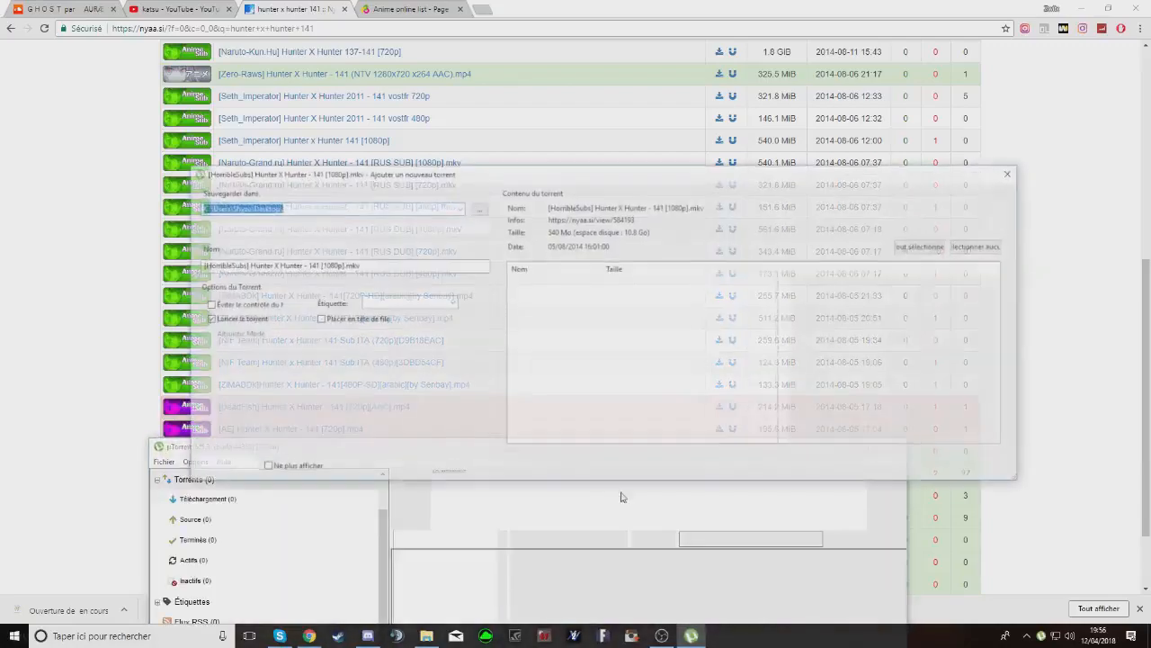
click(933, 468)
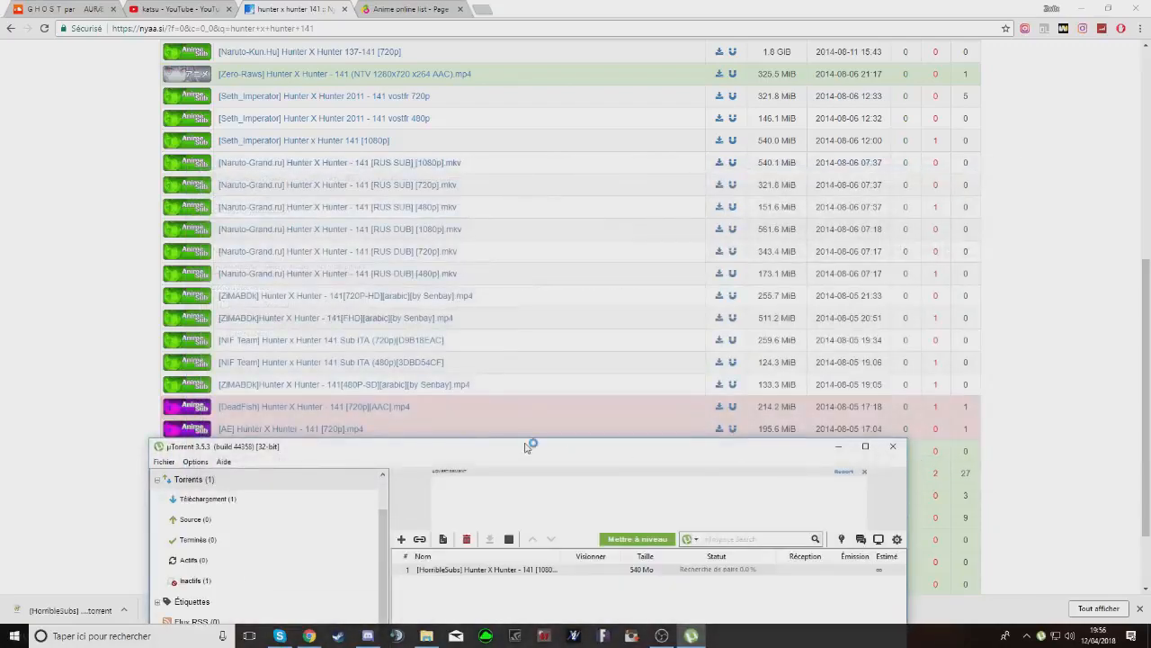
Bring the µTorrent window into full view and check the episode's download status, alternating with the Nyaa results
drag(530, 484, 530, 153)
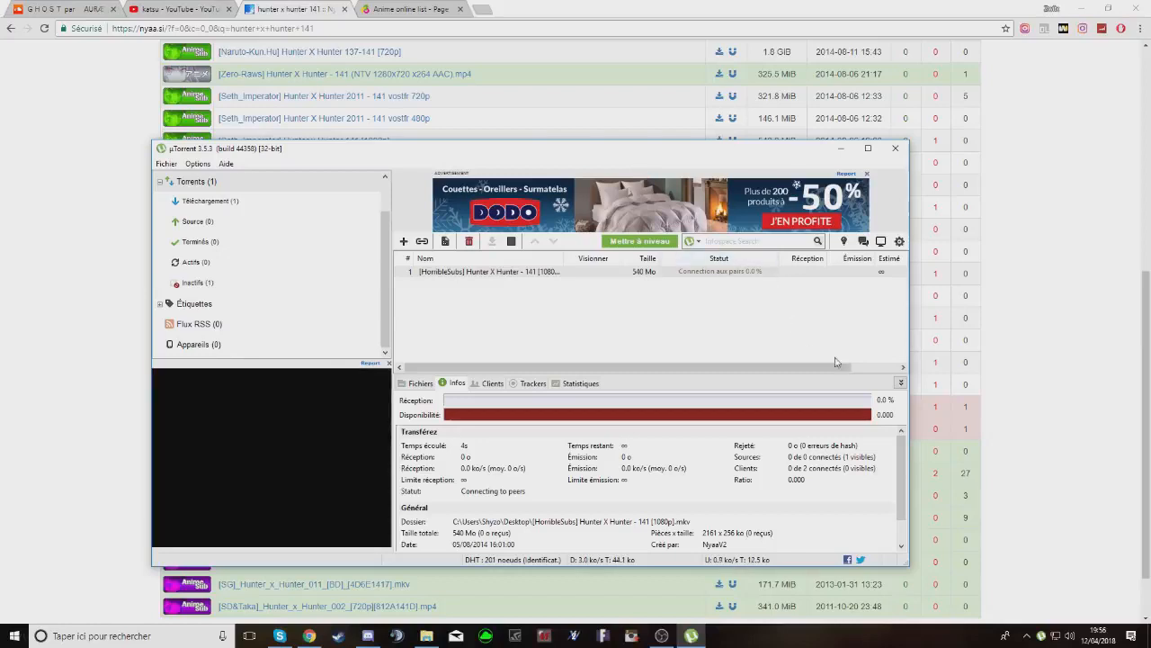
click(992, 451)
scroll(405, 550, down, 2)
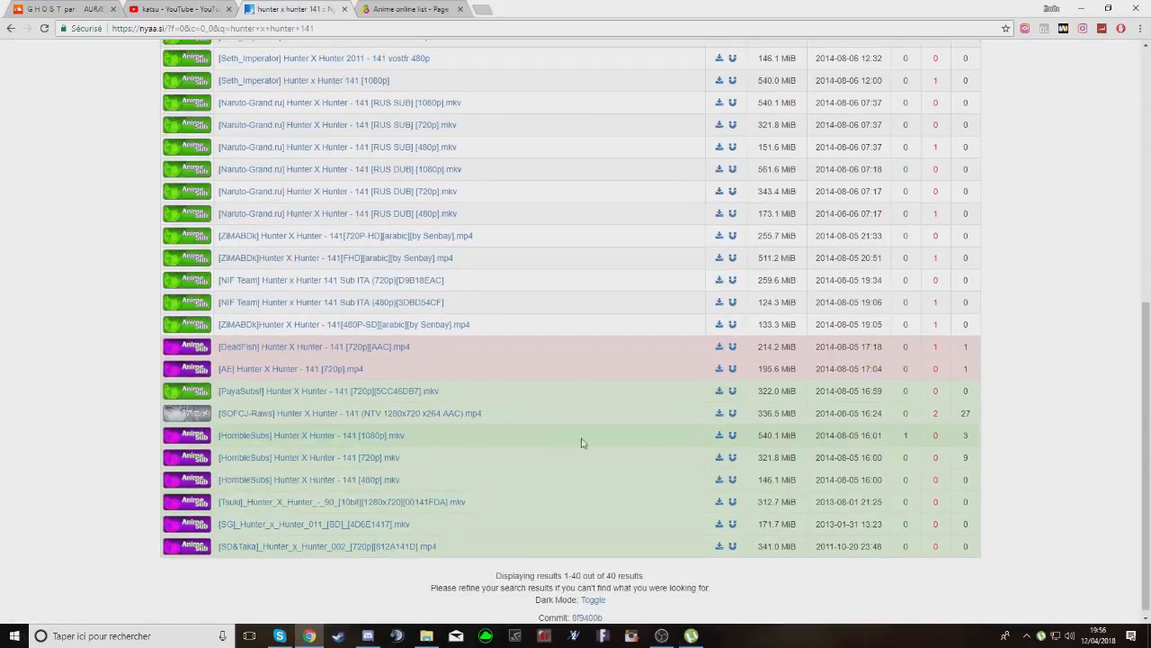
scroll(944, 445, up, 2)
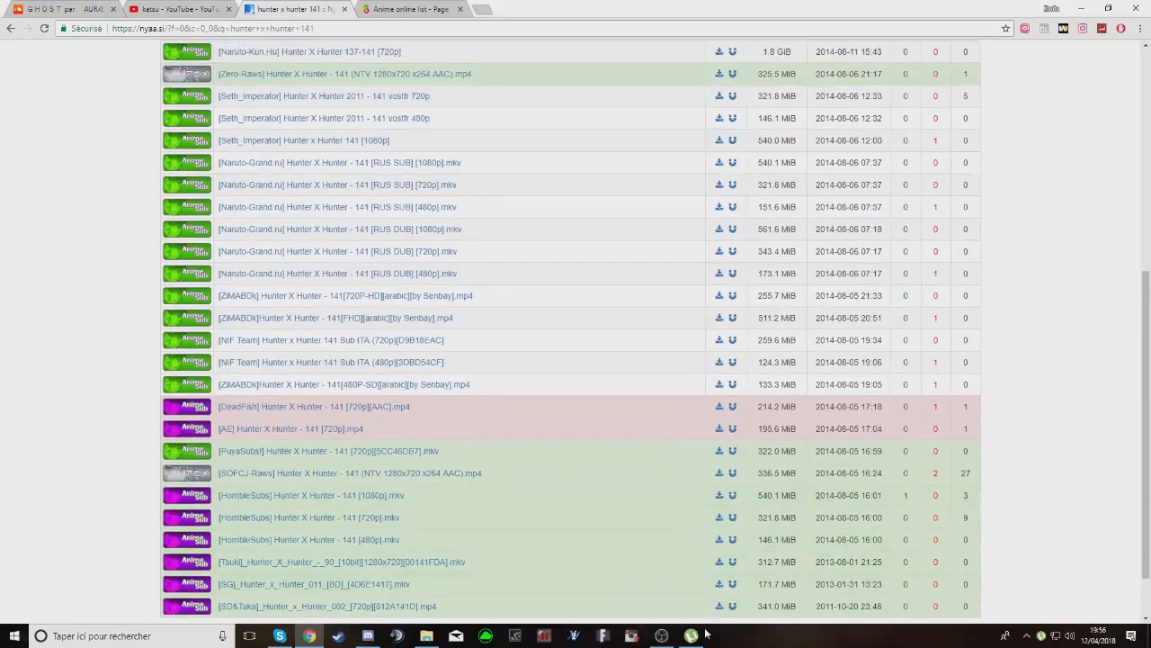
click(692, 636)
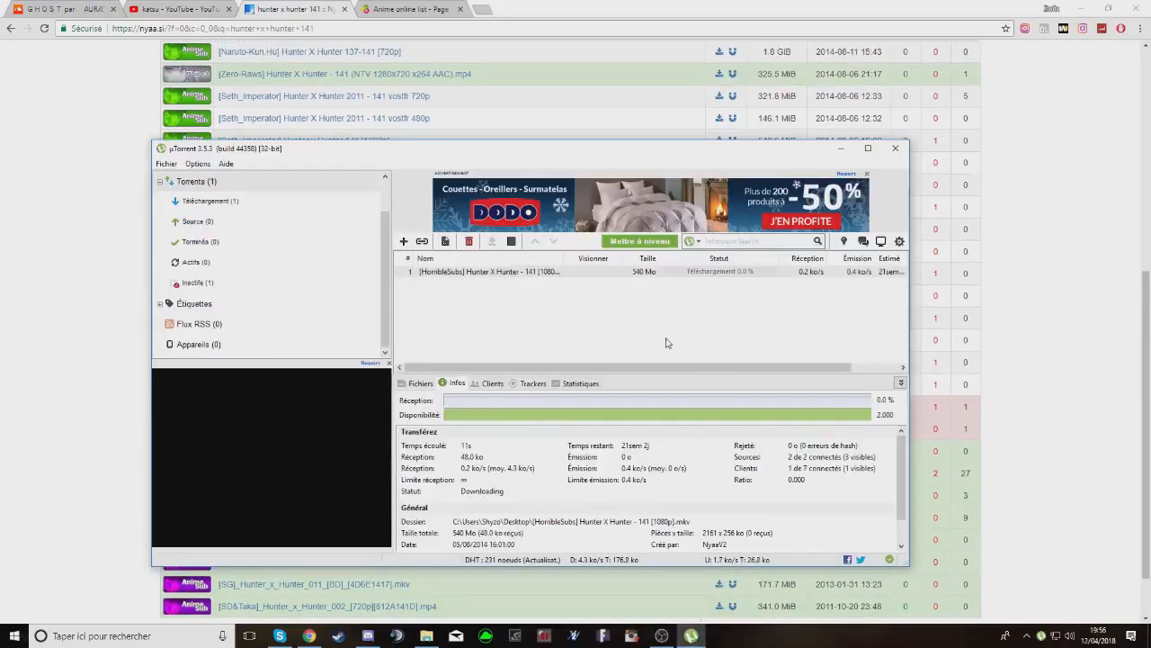
click(667, 342)
drag(755, 334, 659, 303)
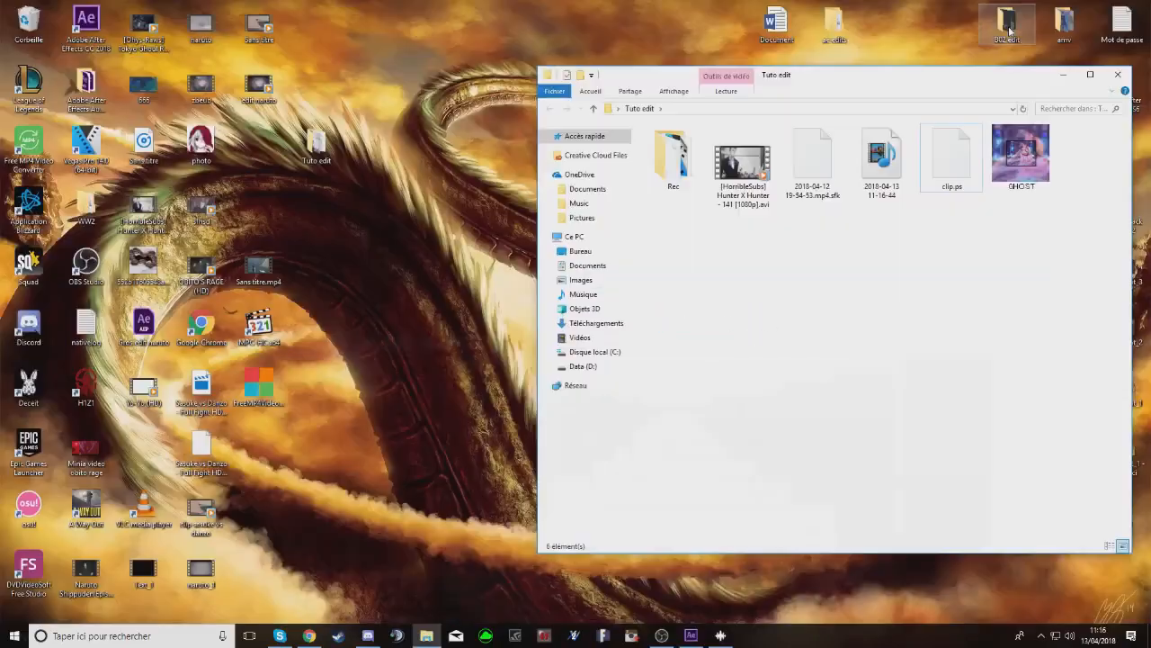
drag(737, 236, 703, 256)
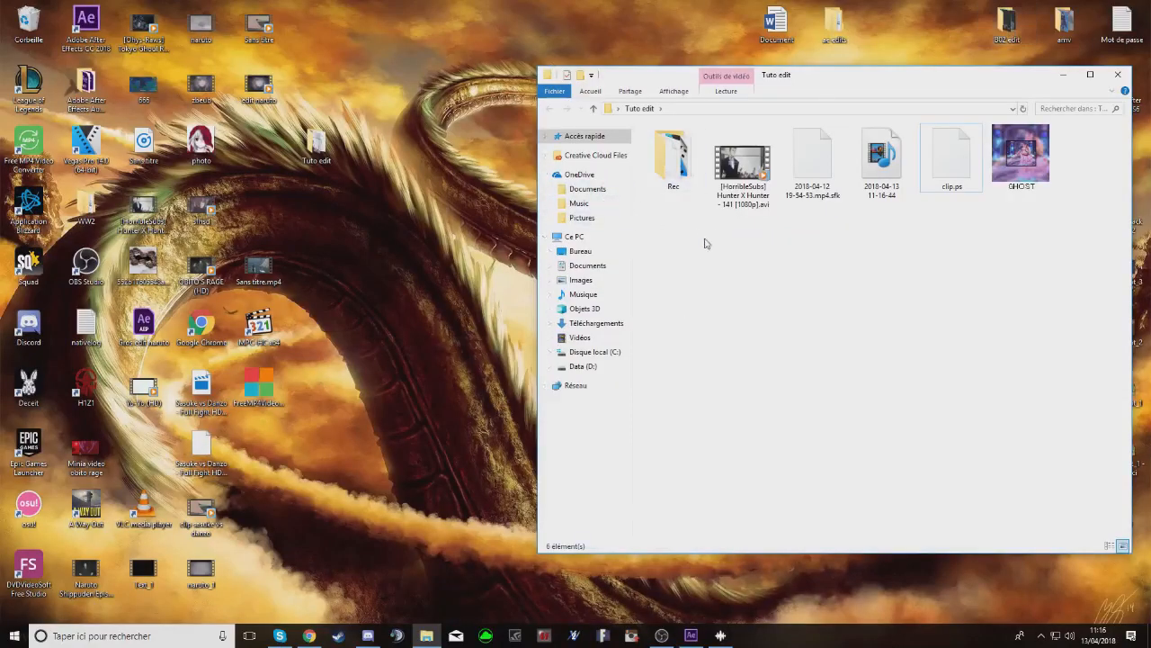
drag(1073, 239, 881, 349)
Open After Effects CC 2018 and import GHOST.mp3 and the Hunter X Hunter - 141 [1080p] video from the Tuto edit folder
double_click(70, 38)
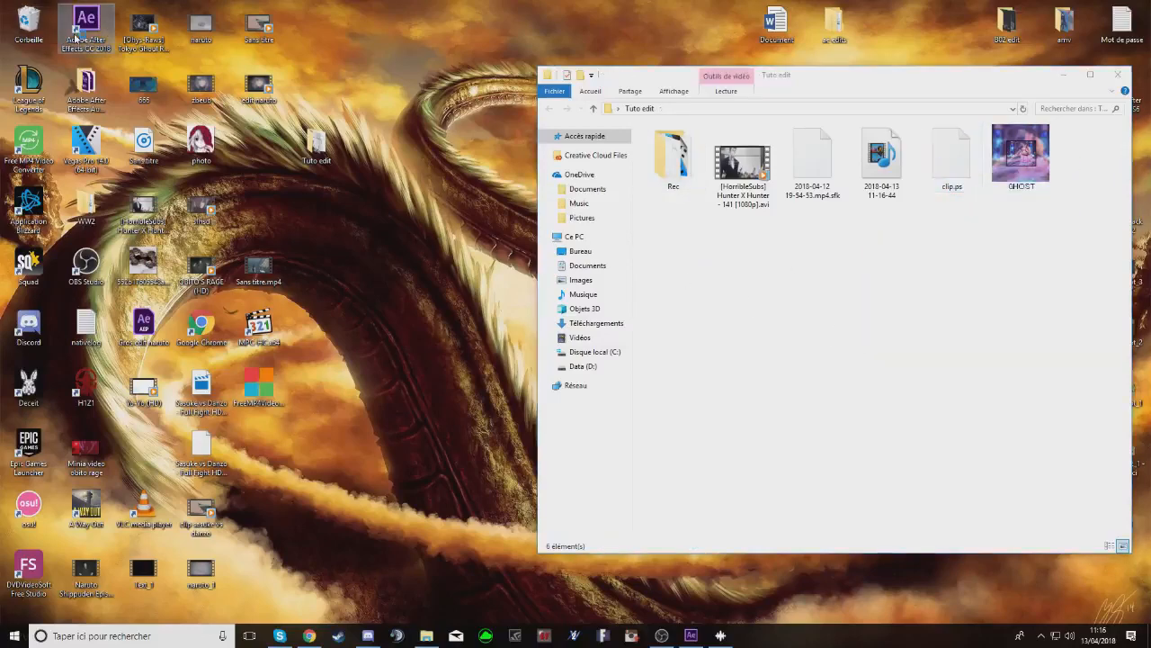
click(64, 168)
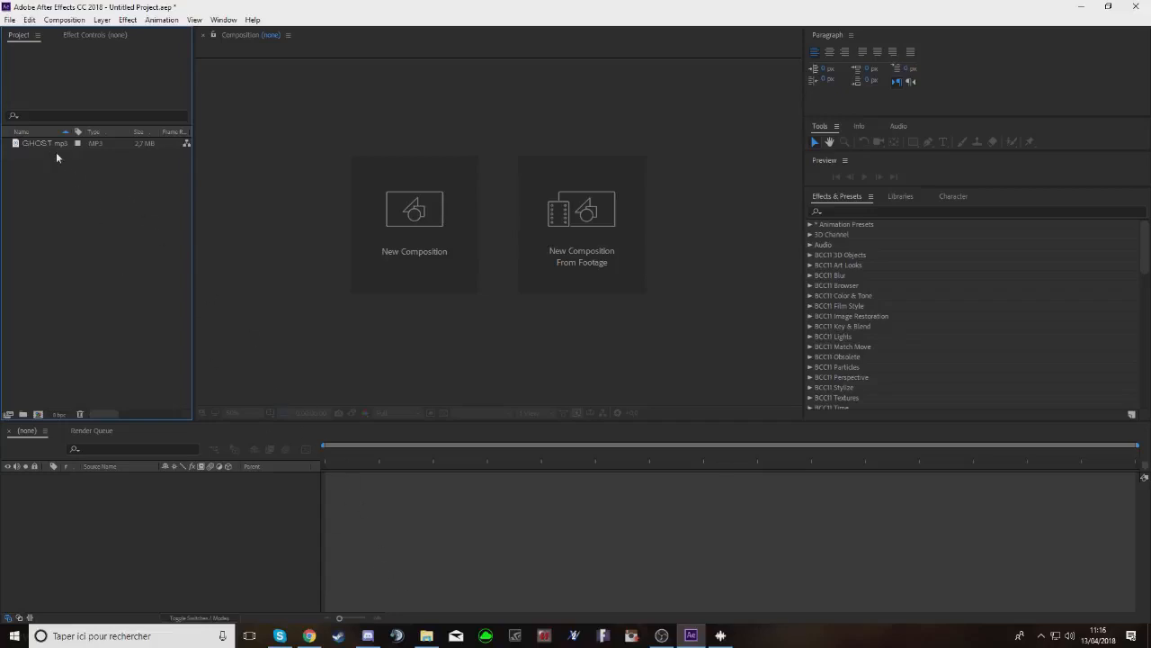
click(44, 142)
click(426, 635)
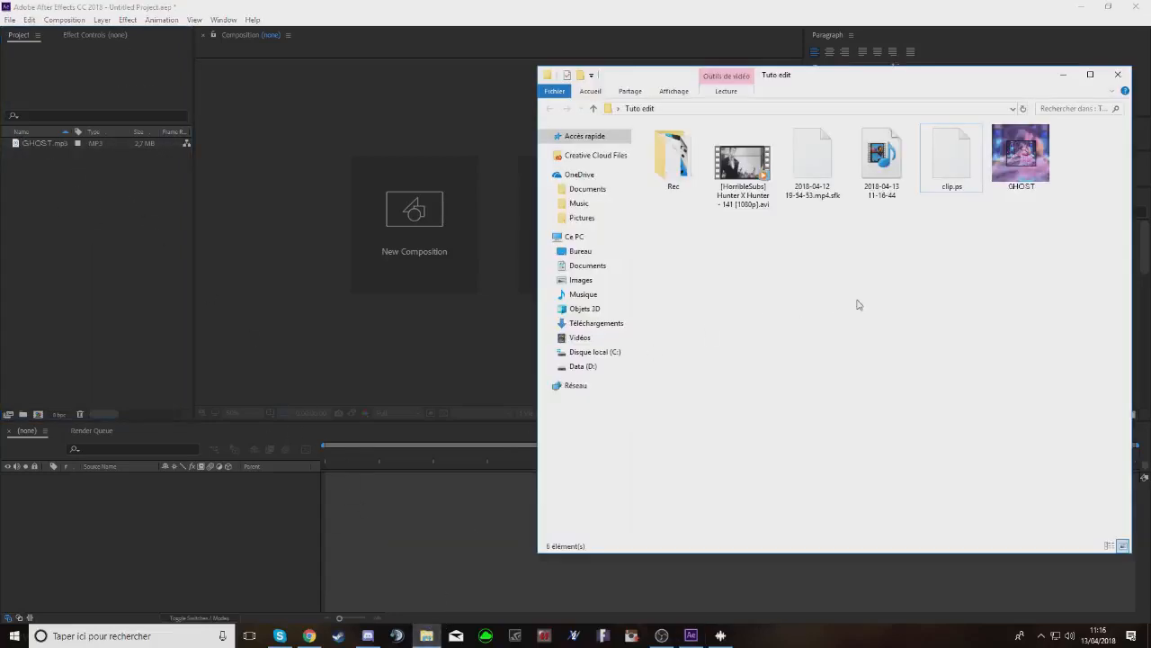
drag(742, 166, 97, 297)
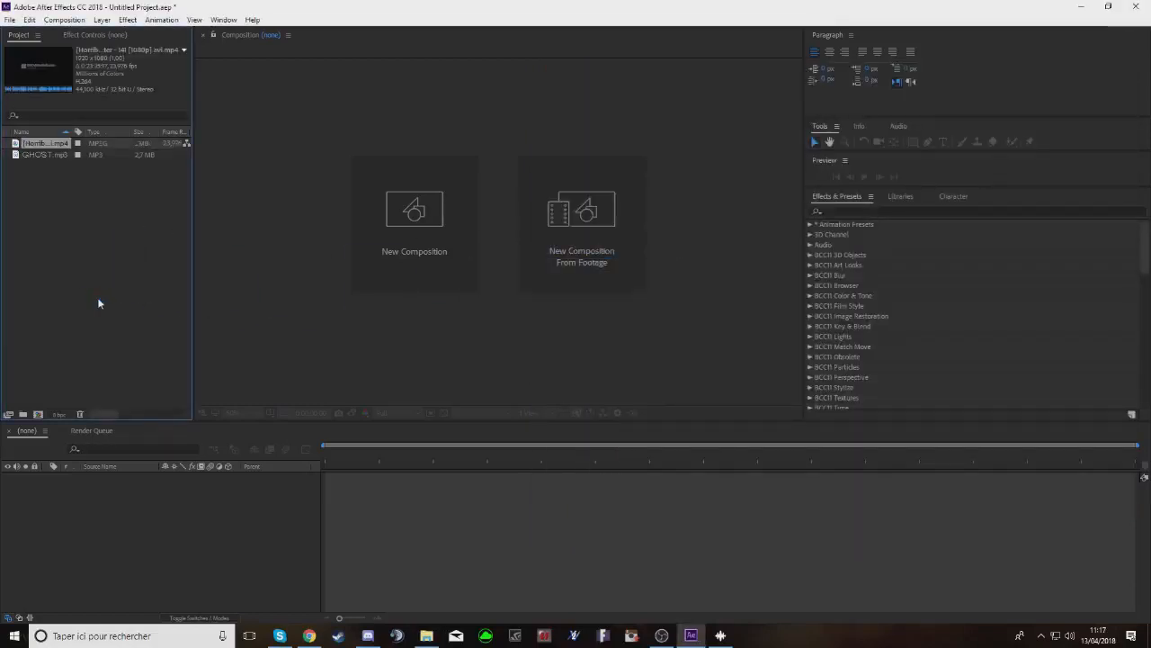
Create a composition from the Hunter X Hunter 141 video and add GHOST.mp3 as the layer beneath it
drag(60, 506, 56, 519)
click(53, 168)
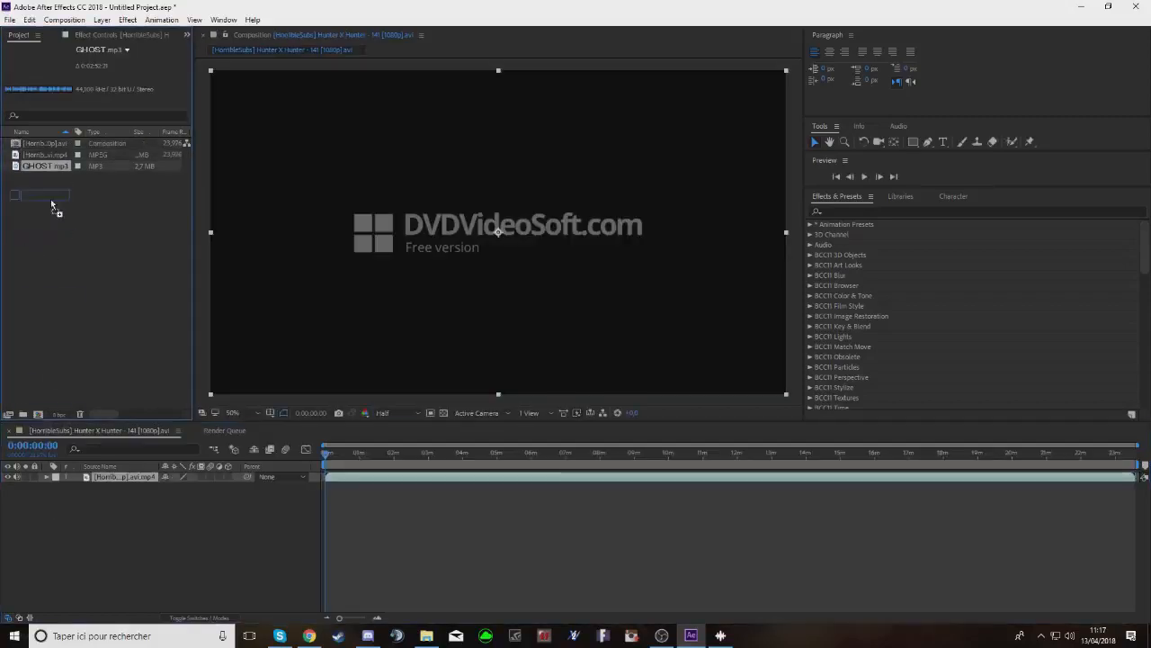
drag(52, 205, 99, 530)
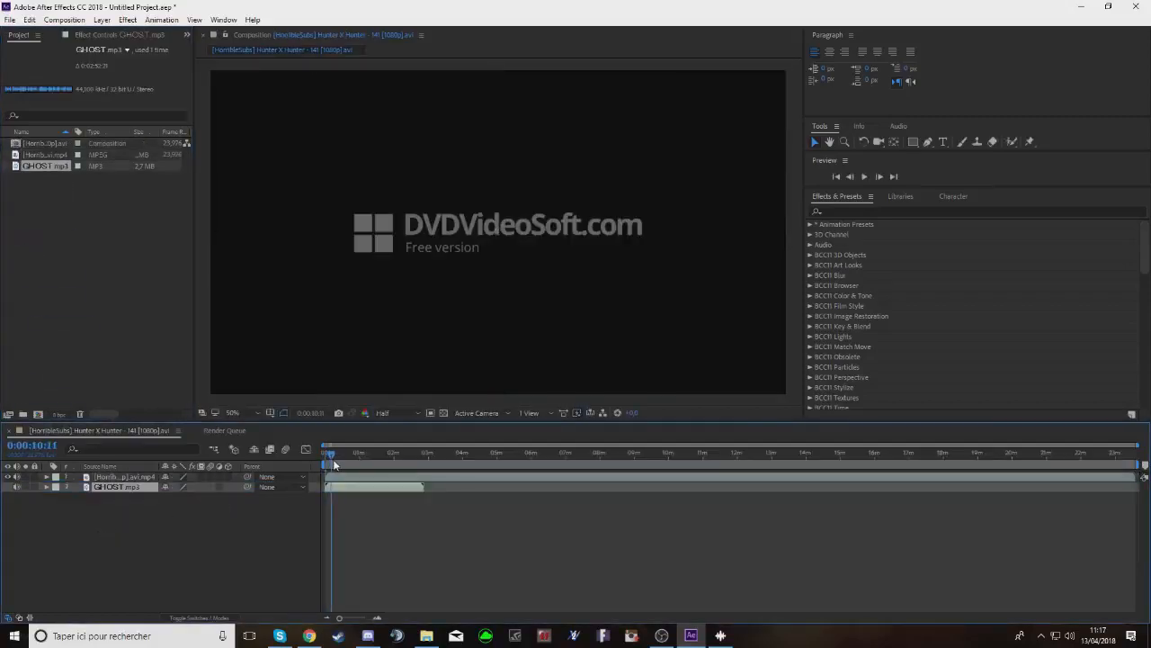
drag(333, 459, 394, 459)
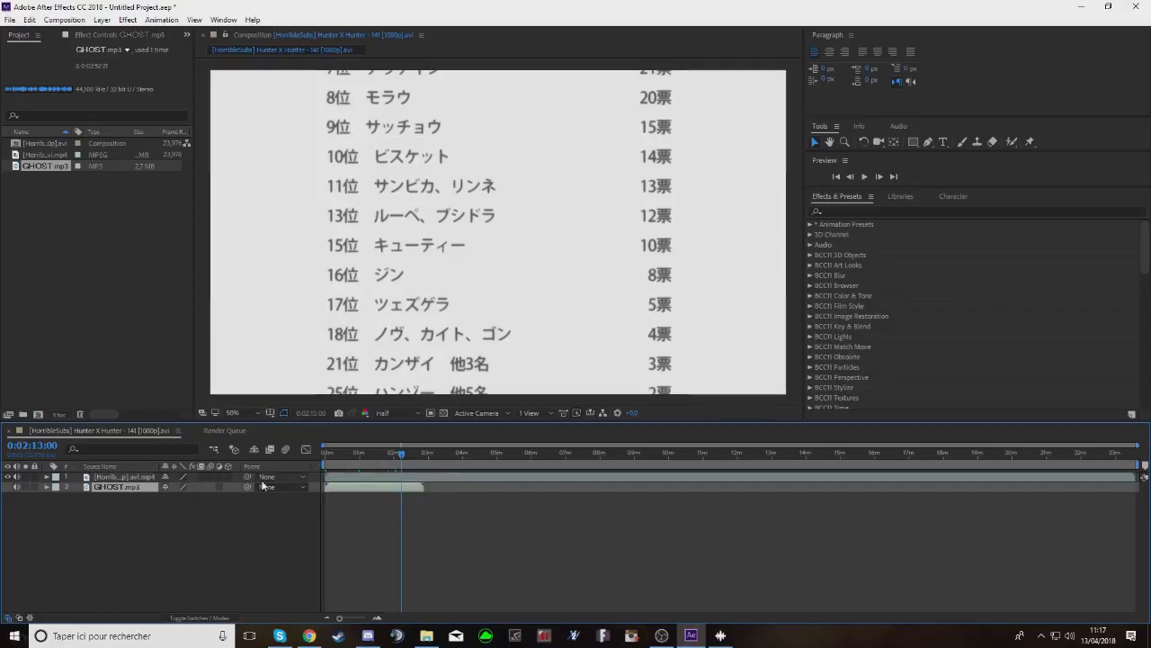
key(super+d)
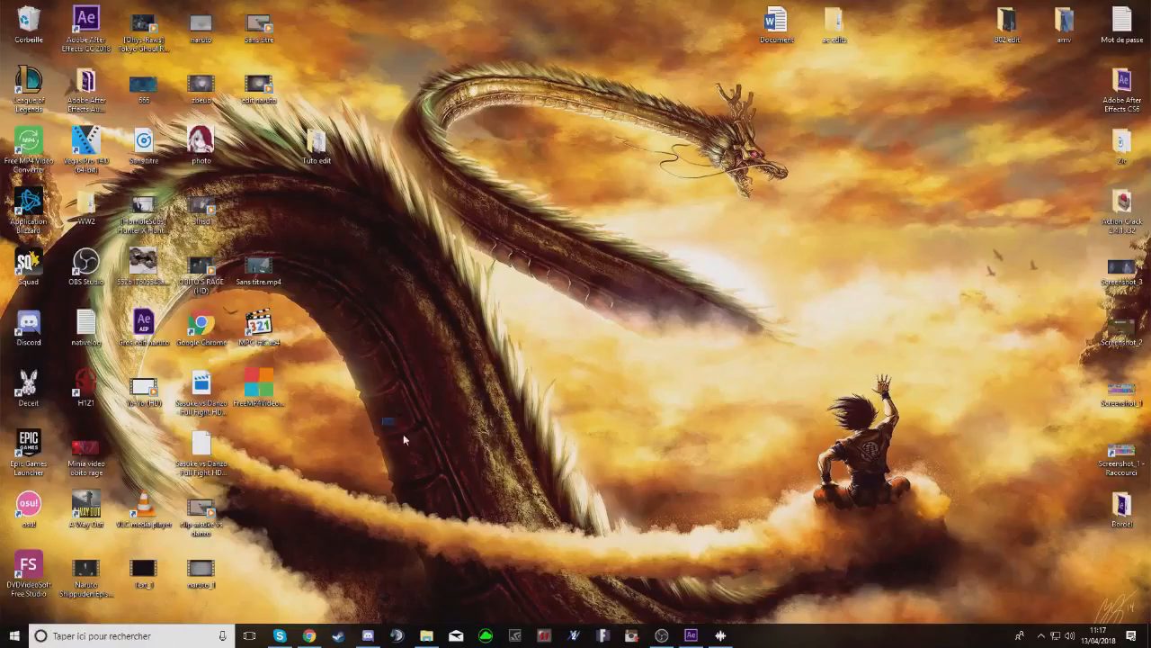
click(269, 394)
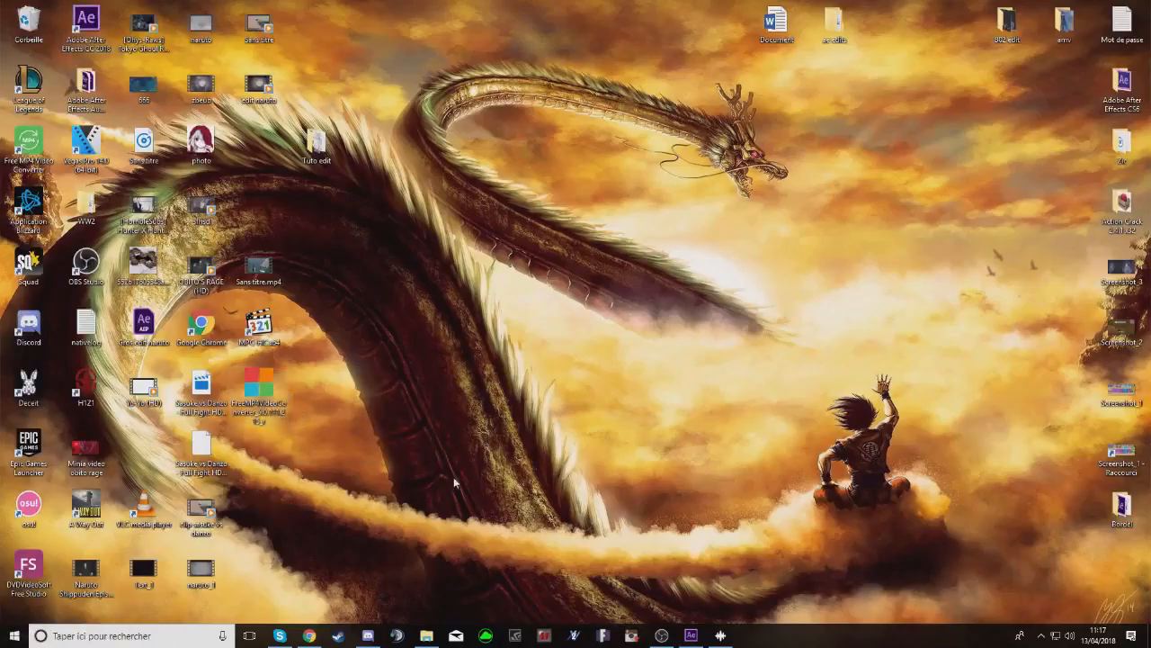
click(691, 633)
Scrub through the episode to the shot of the two characters overlooking the forest, stopping at 0:13:00:03
drag(401, 454, 606, 457)
click(490, 455)
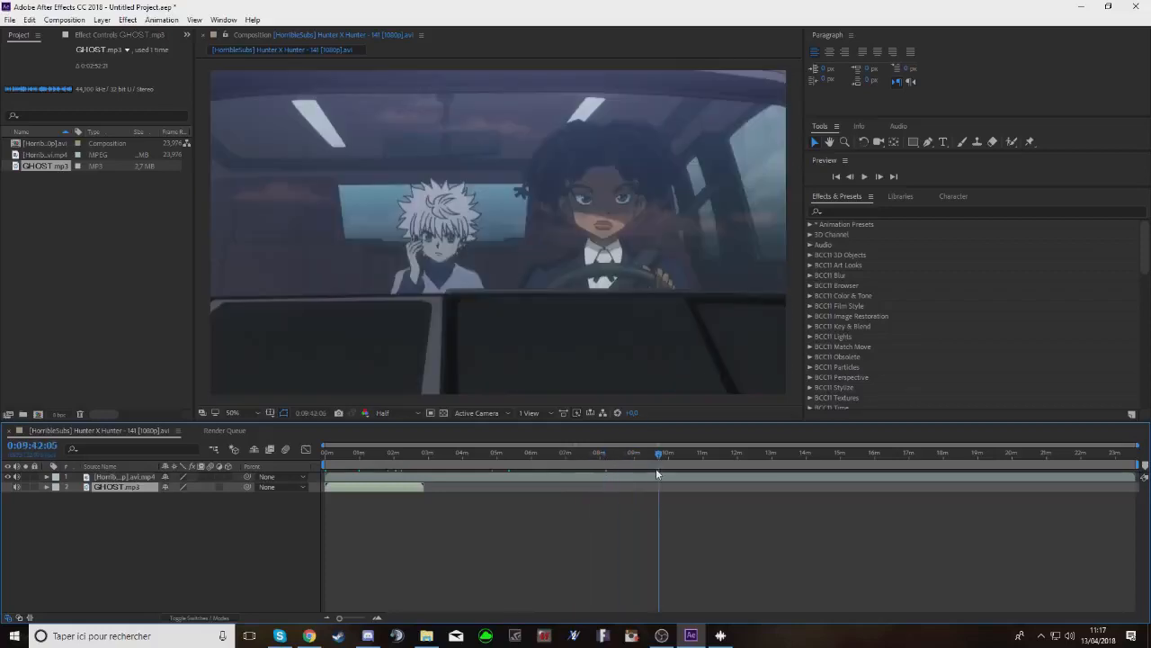
click(677, 458)
click(689, 457)
click(710, 458)
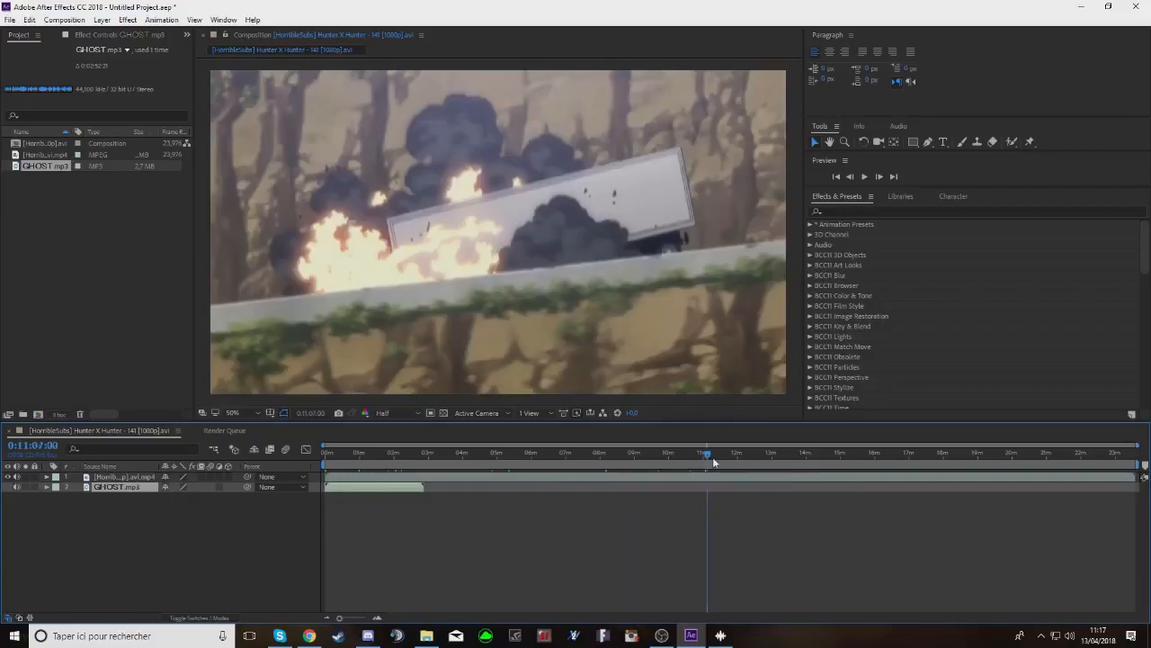
click(716, 458)
click(727, 458)
click(735, 458)
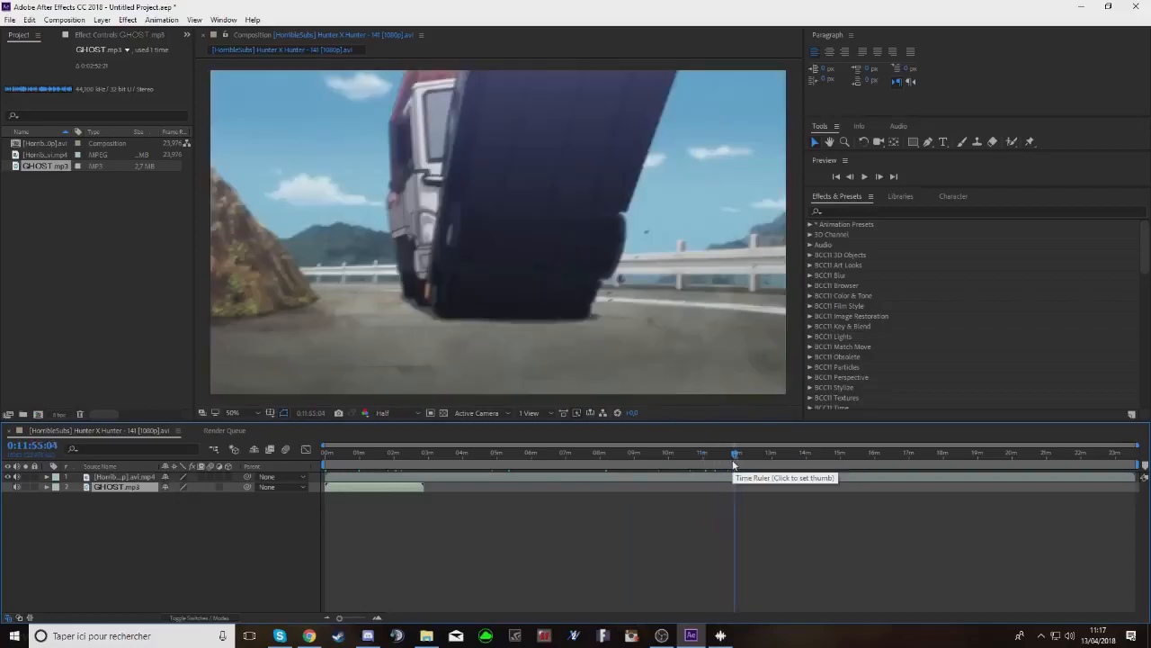
click(739, 458)
click(742, 458)
click(746, 458)
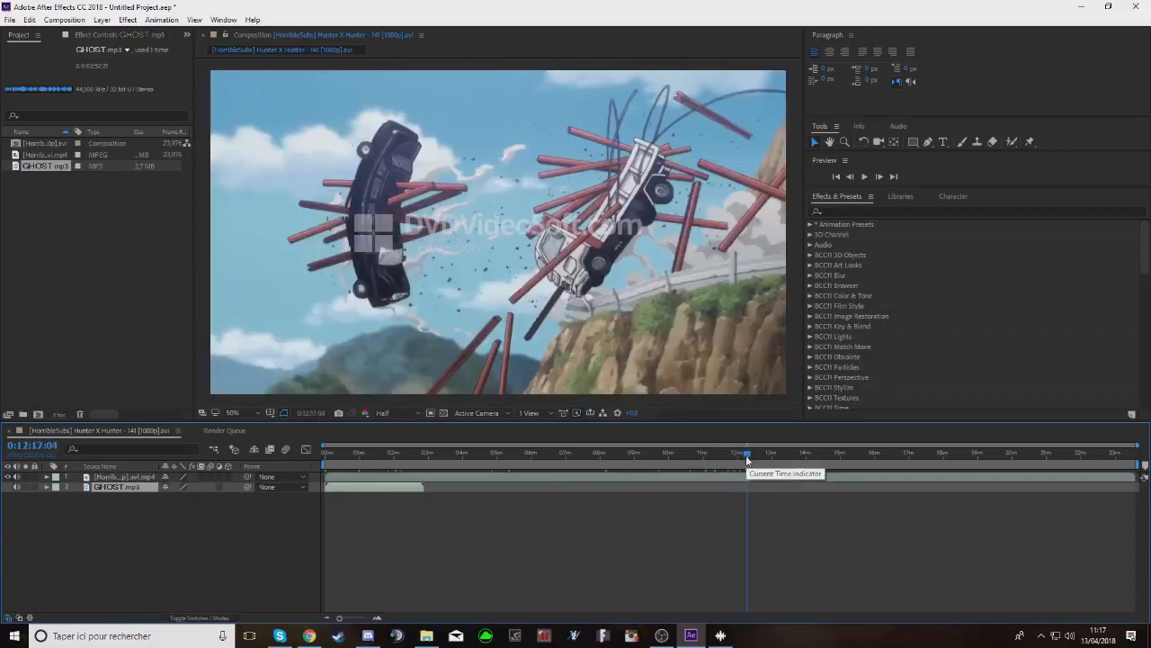
click(753, 459)
click(765, 458)
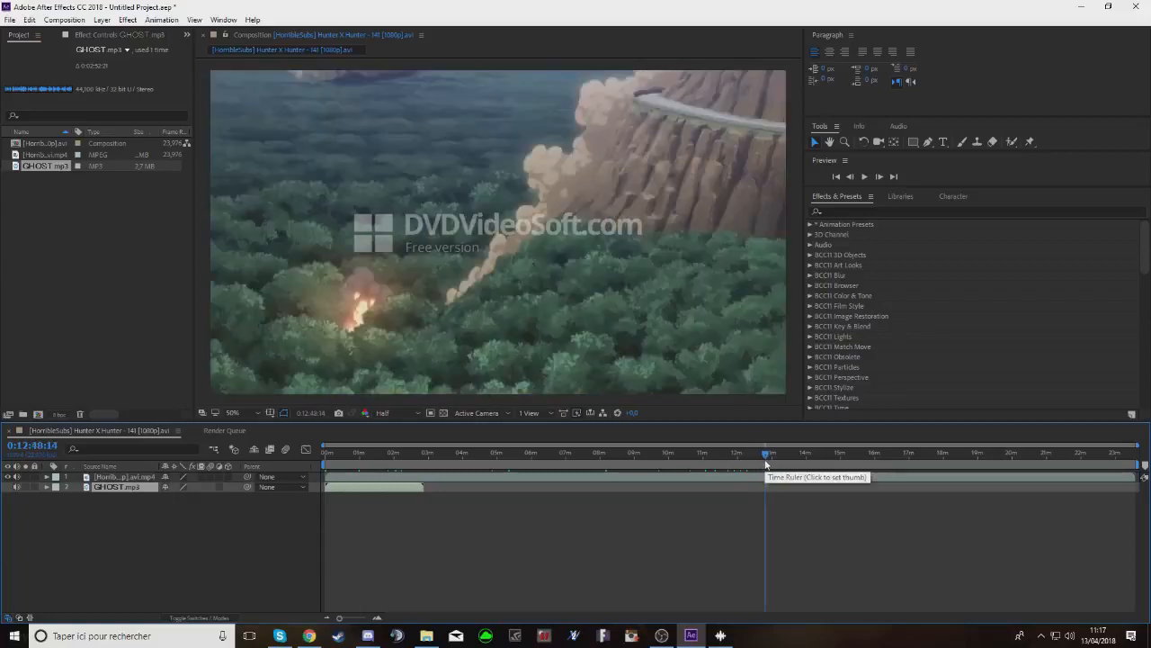
click(771, 459)
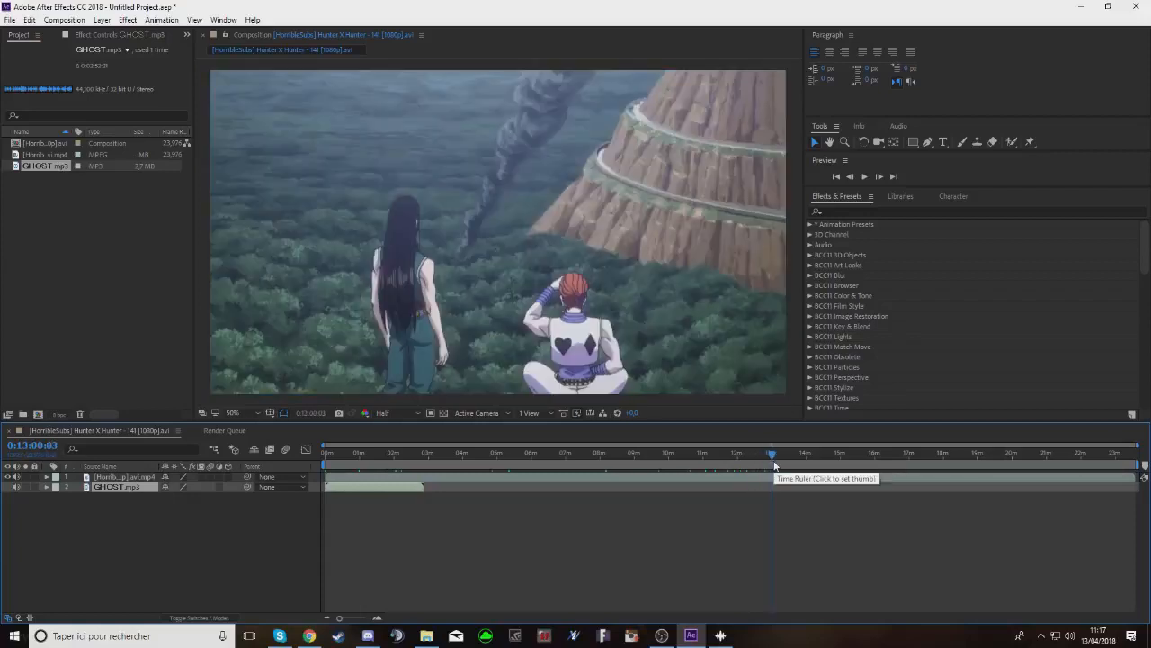
Split the episode layer at 0:13:00:03, discard the part before it and shift the remaining clip to the timeline start
click(772, 475)
key(ctrl+d)
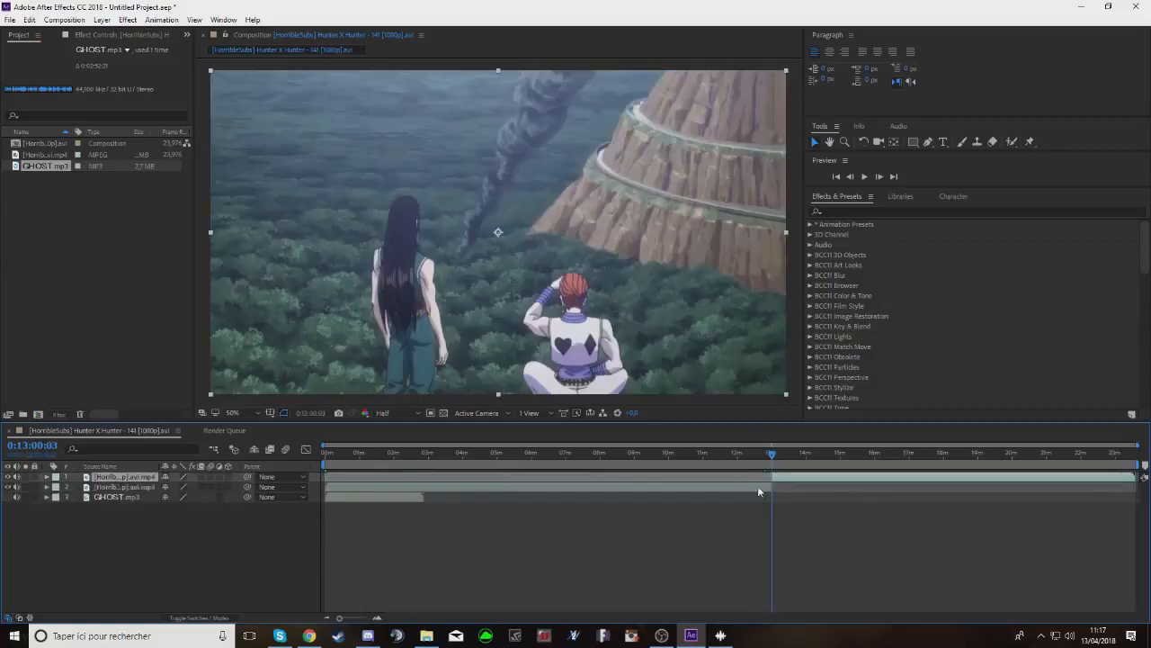
click(758, 490)
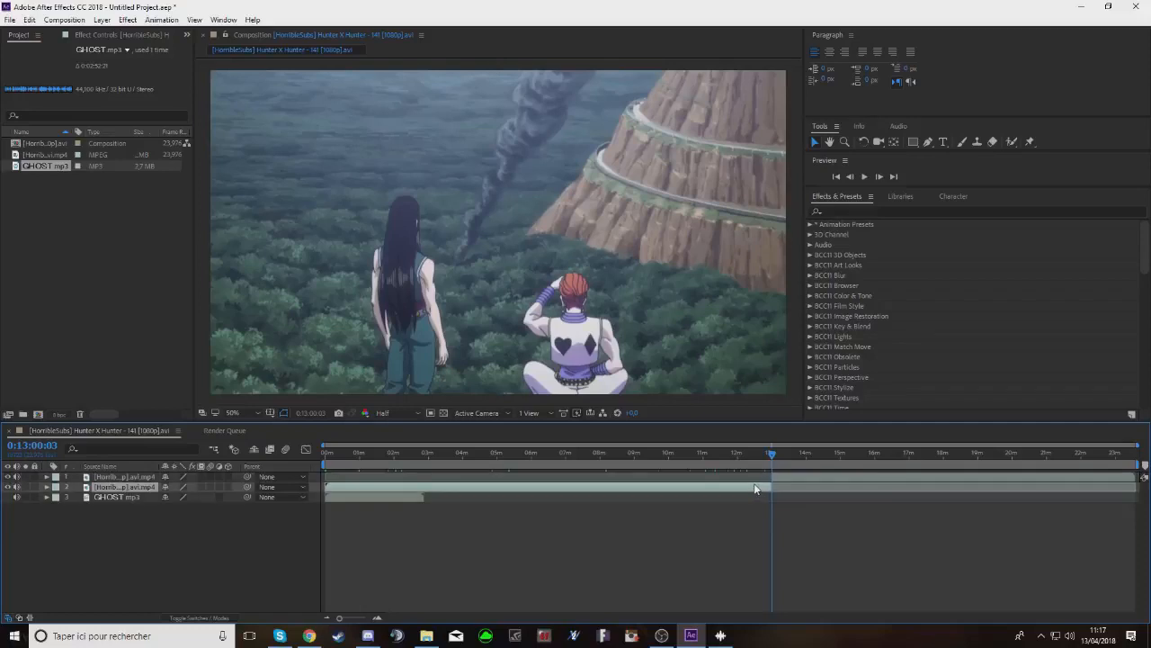
key(alt+bracketright)
key(Delete)
drag(784, 477, 345, 511)
key(Home)
Split the clip at about 0:01:37, delete everything after it and play the remaining footage
mouse_move(339, 618)
mouse_down()
mouse_move(365, 618)
mouse_move(355, 617)
mouse_up()
drag(467, 453, 710, 452)
key(ctrl+shift+d)
key(minus)
key(minus)
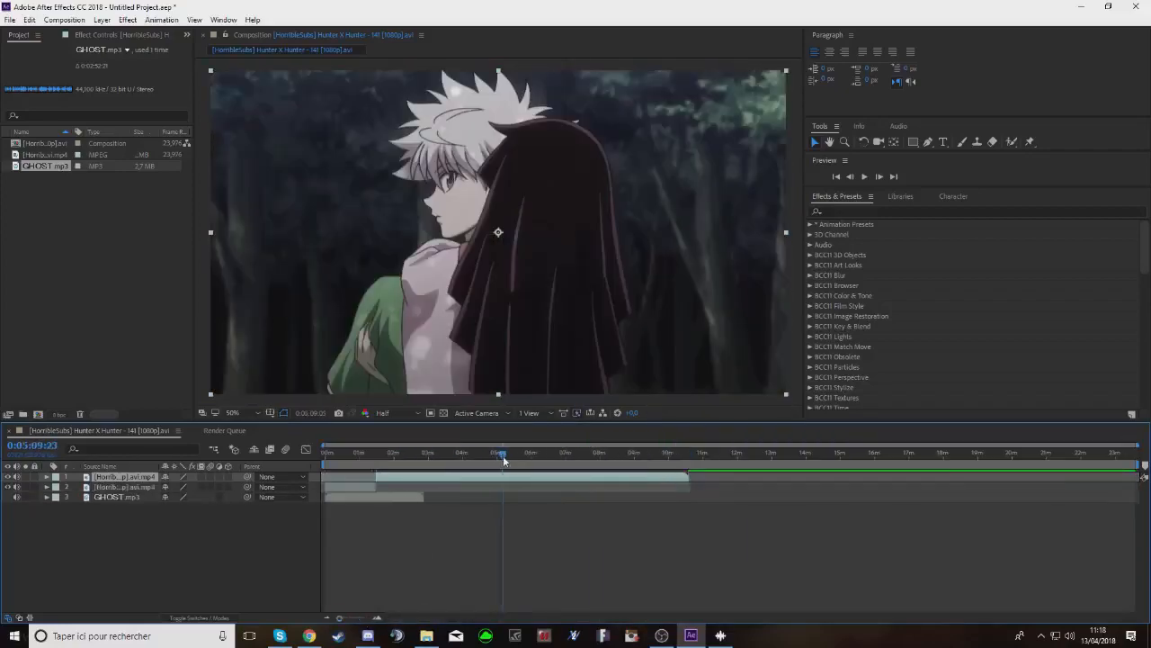
drag(503, 454, 337, 497)
key(Delete)
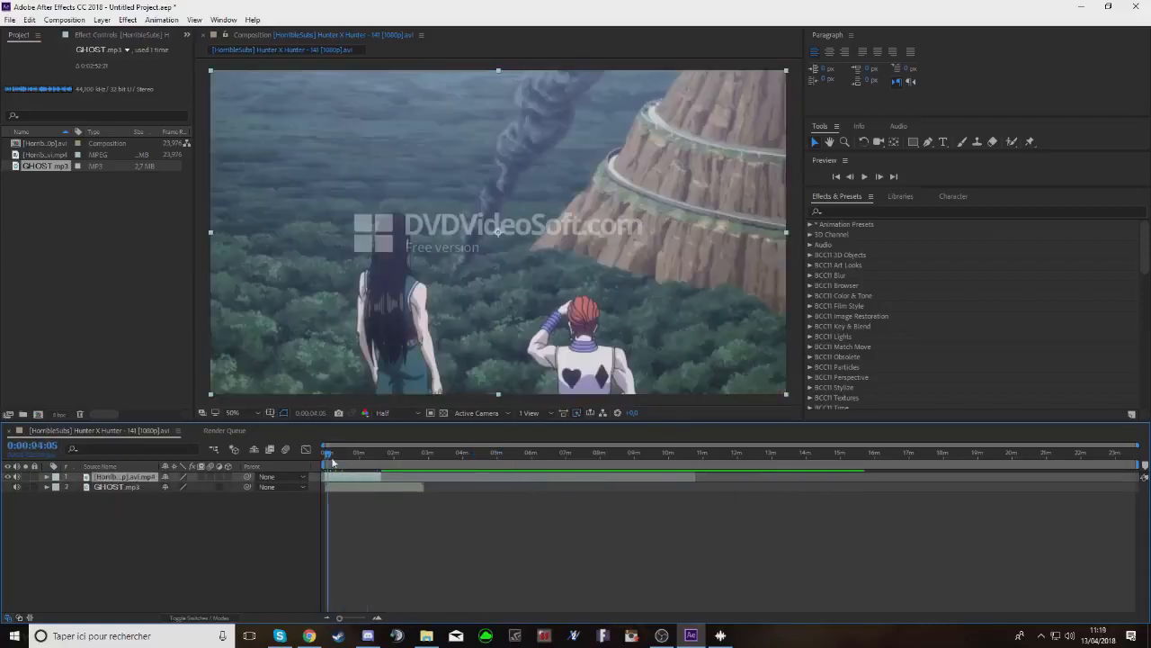
click(864, 176)
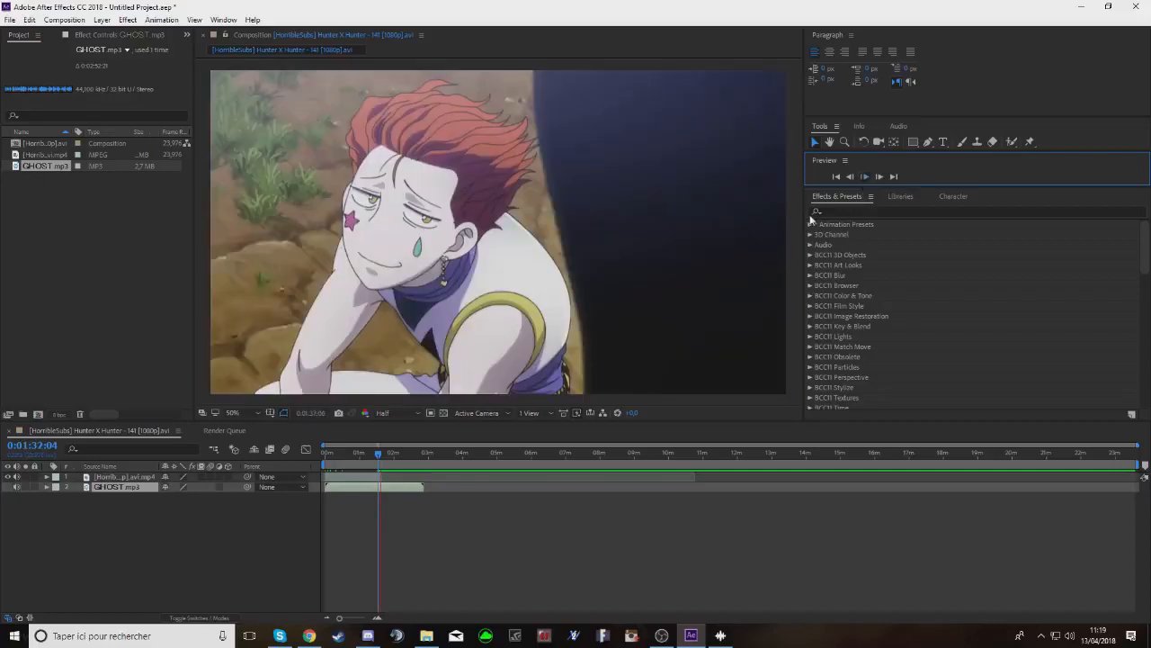
Set the composition's frame rate to 29.970 fps and shorten its duration to suit the music track
right_click(63, 143)
click(147, 211)
click(605, 300)
text(29.970)
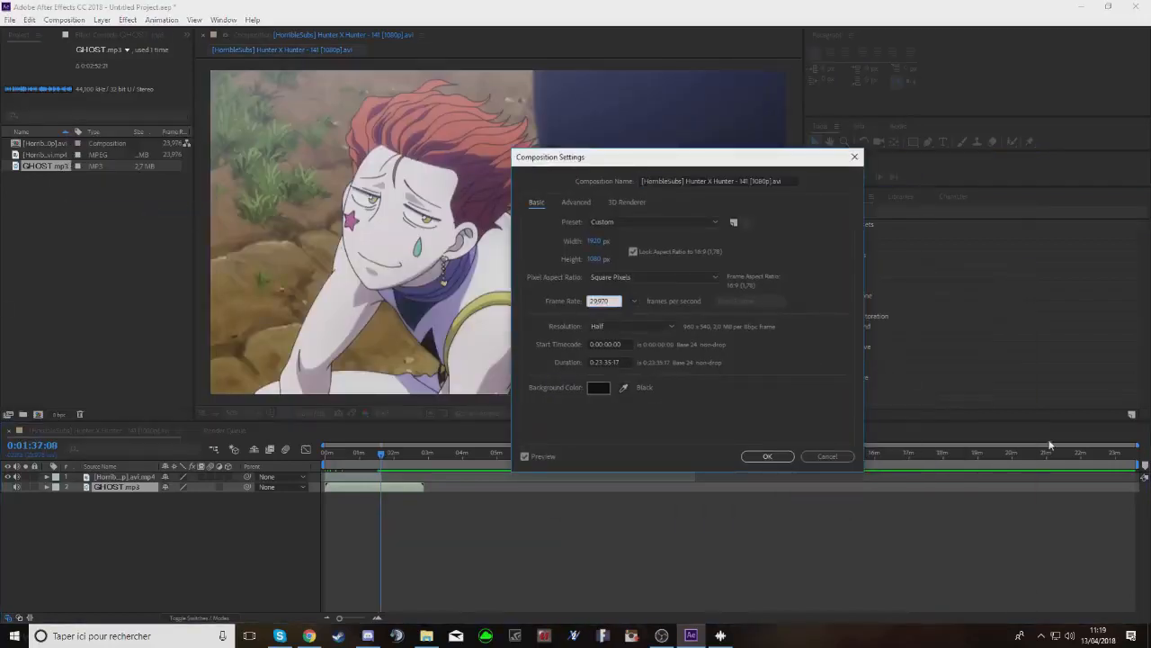
text(9970)
click(600, 361)
click(766, 456)
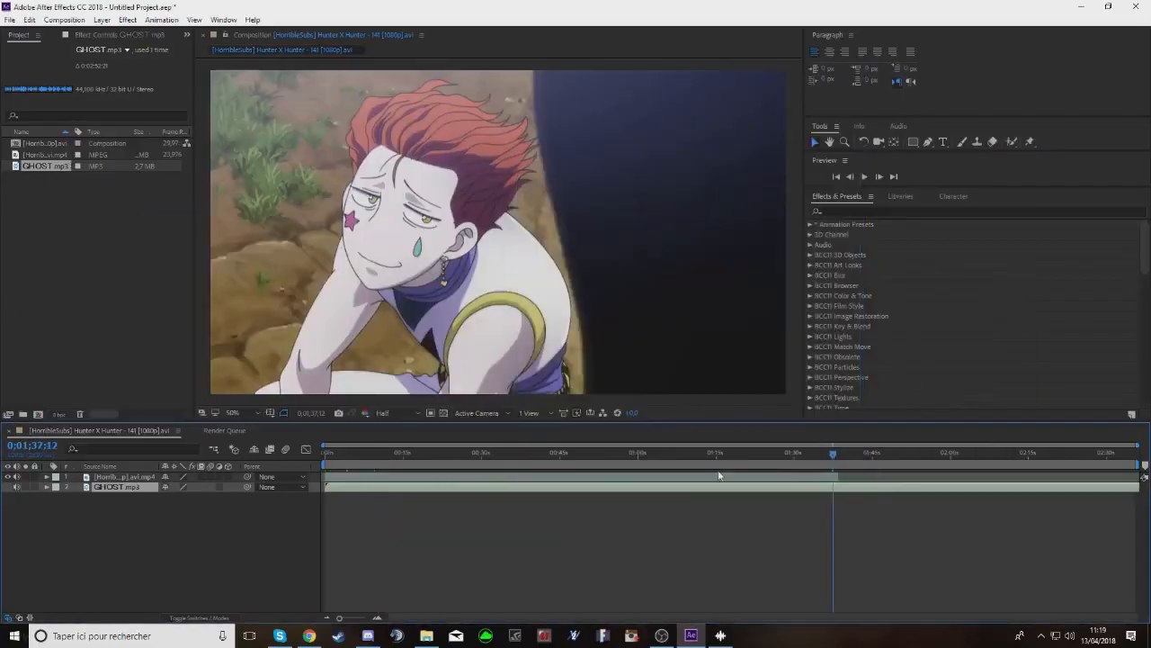
Cut away the clip's footage before 0;00;11;11, align the rest with the timeline start and preview it
click(376, 481)
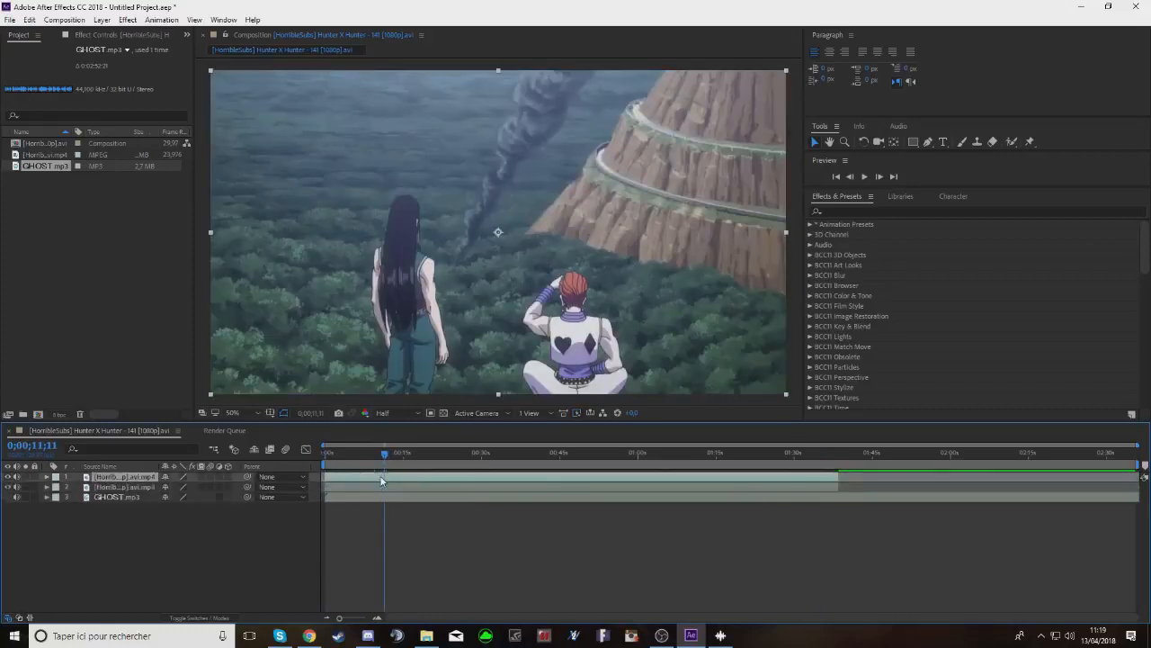
key(space)
click(867, 179)
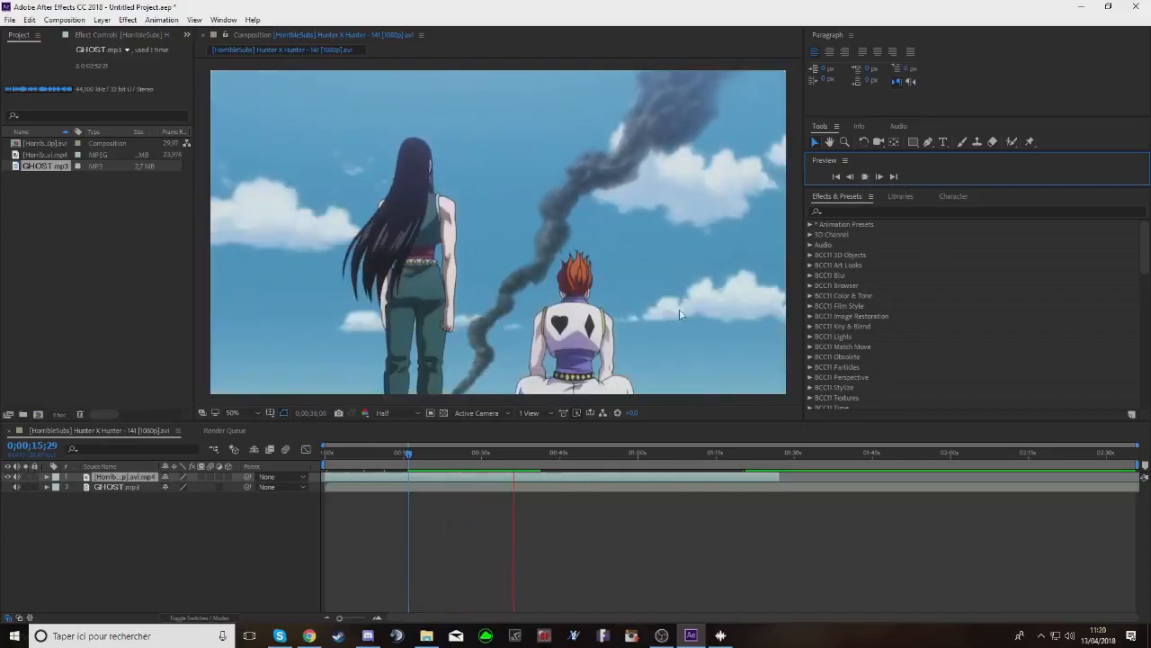
Split the clip at 0;00;42;27, delete the part before the cut and move the remainder to the timeline start
drag(532, 454, 548, 454)
click(865, 177)
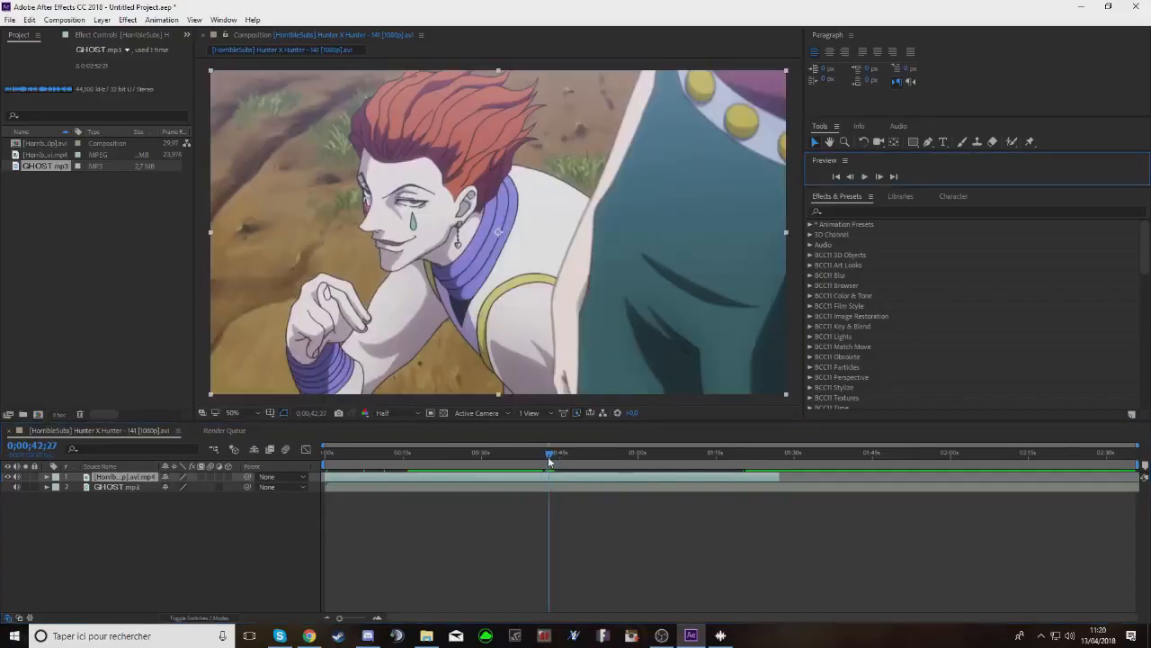
key(ctrl+shift+d)
click(450, 486)
key(Delete)
drag(633, 477, 411, 484)
Preview the shortened clip with GHOST.mp3, first around 0;00;43;24 and again from the beginning of the timeline
click(325, 453)
click(338, 487)
click(554, 454)
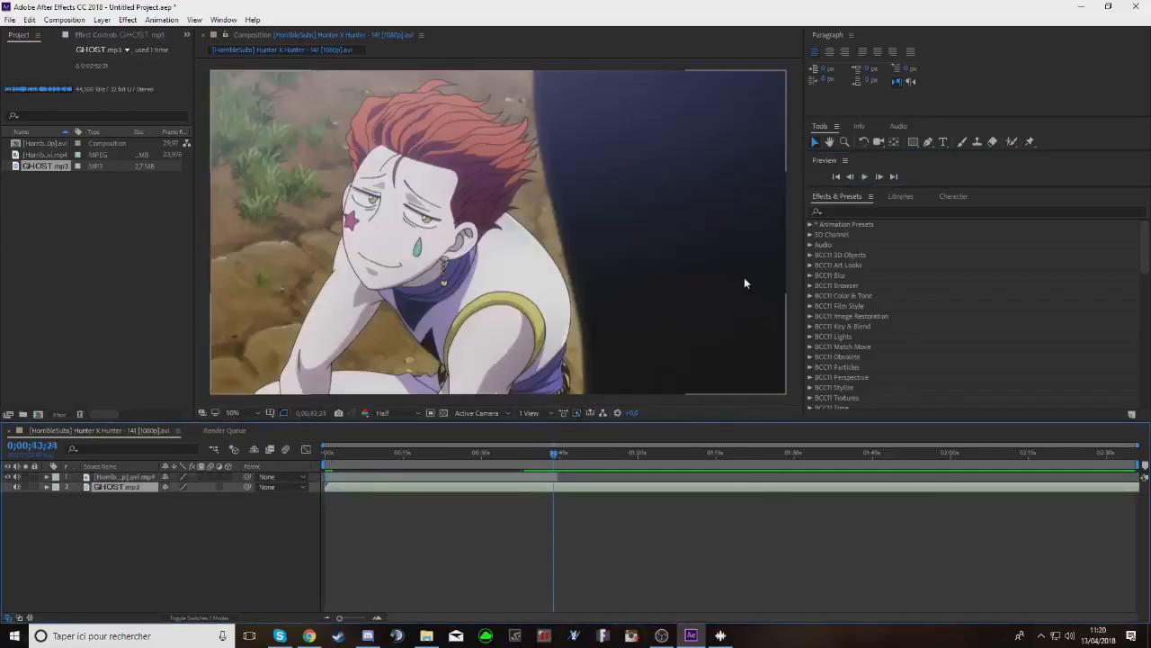
click(864, 177)
click(864, 177)
key(Home)
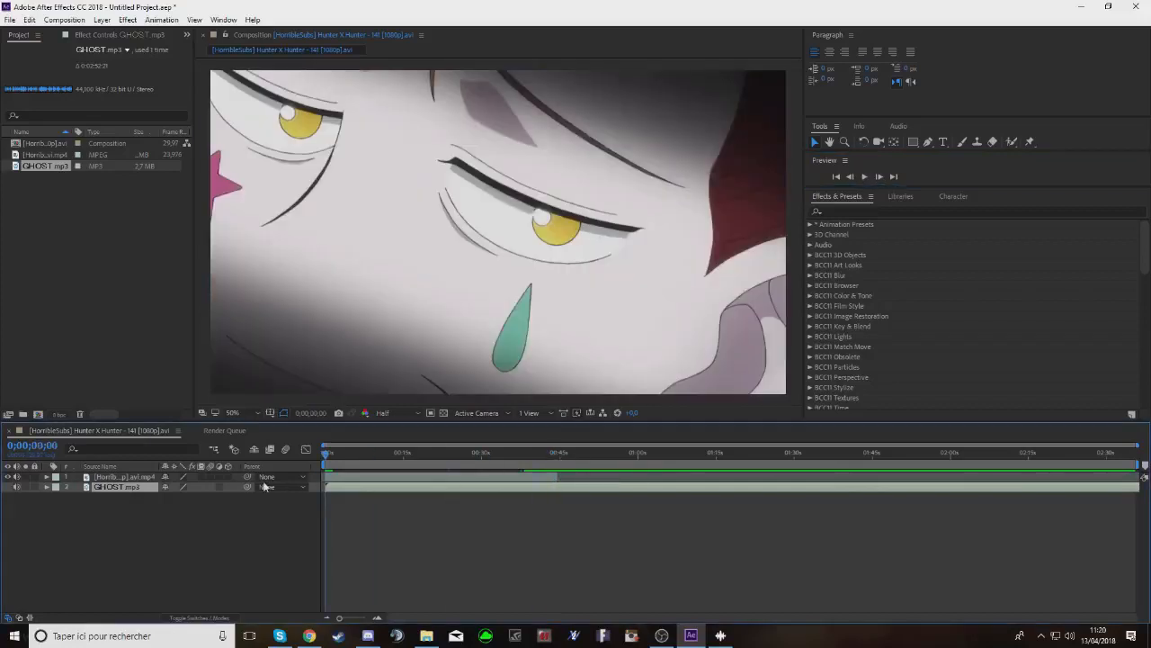
click(863, 176)
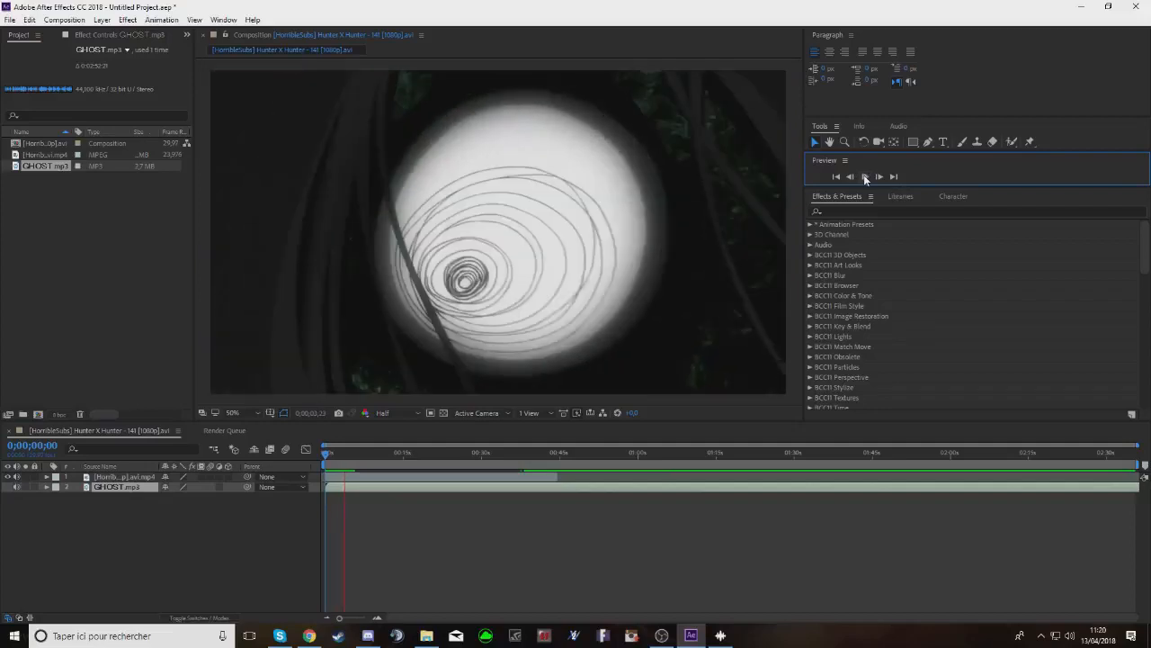
Split the video clip at 0;00;03;13, mute the audio of its second part and play from the beginning
click(340, 461)
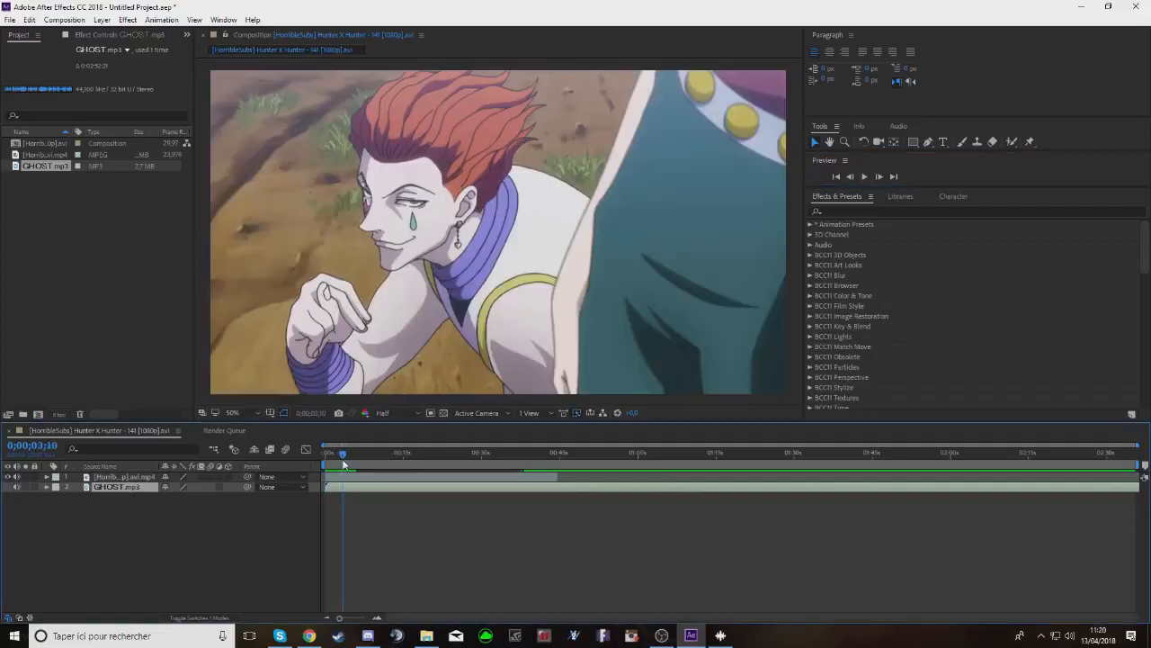
drag(342, 462, 342, 464)
click(342, 475)
key(ctrl+shift+d)
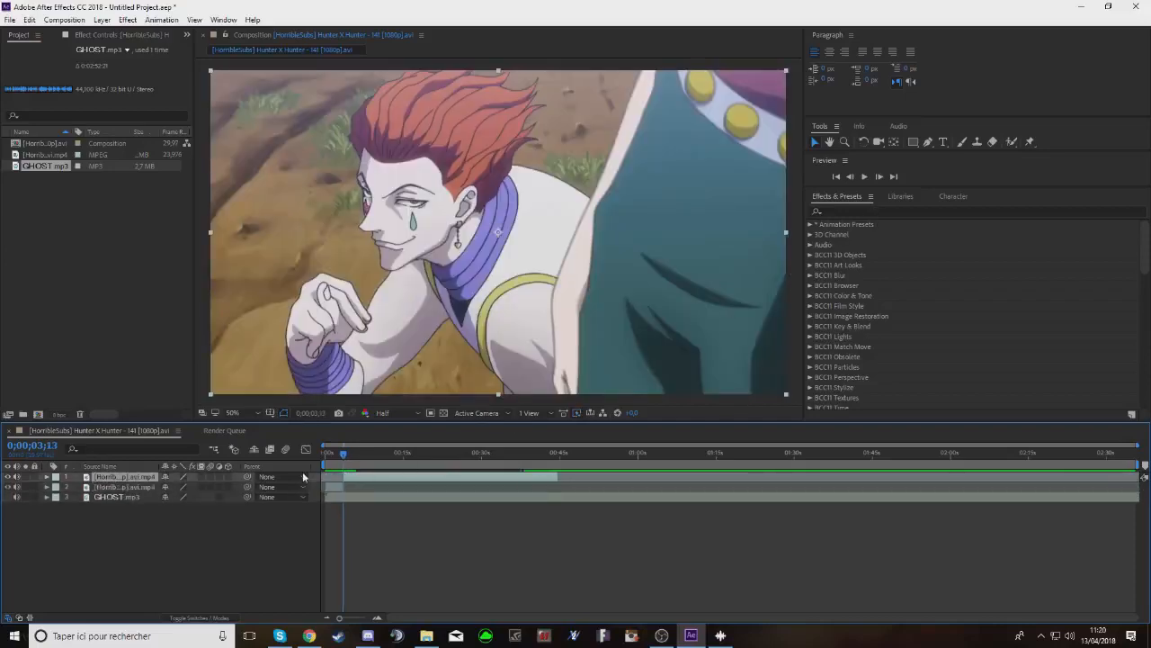
click(327, 458)
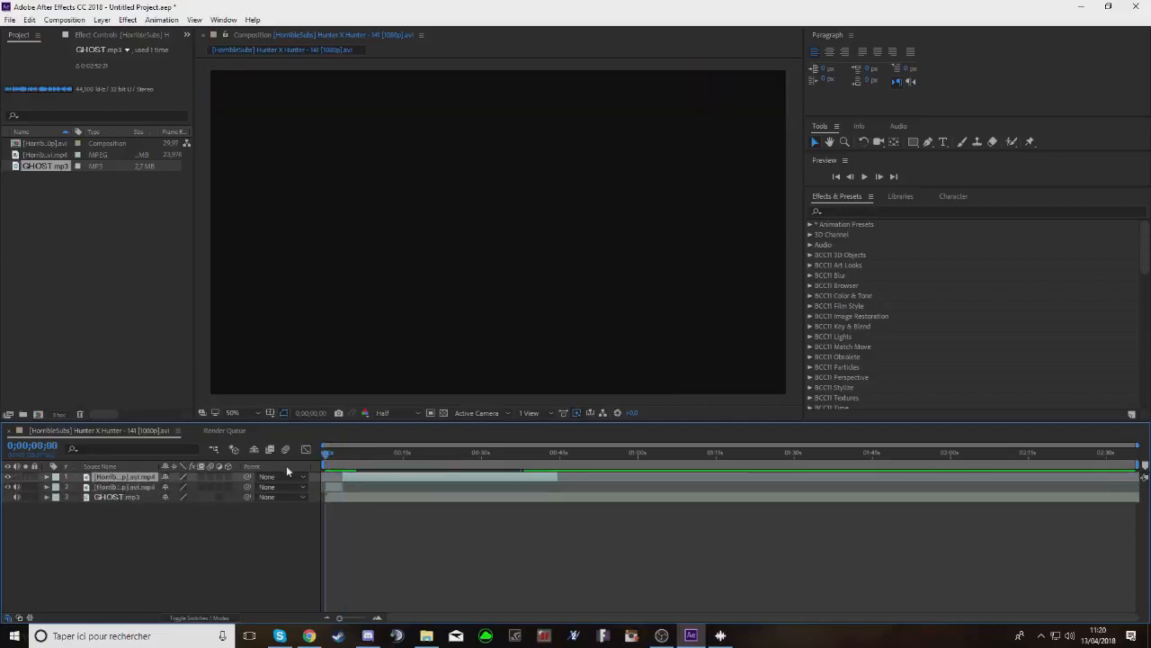
click(863, 177)
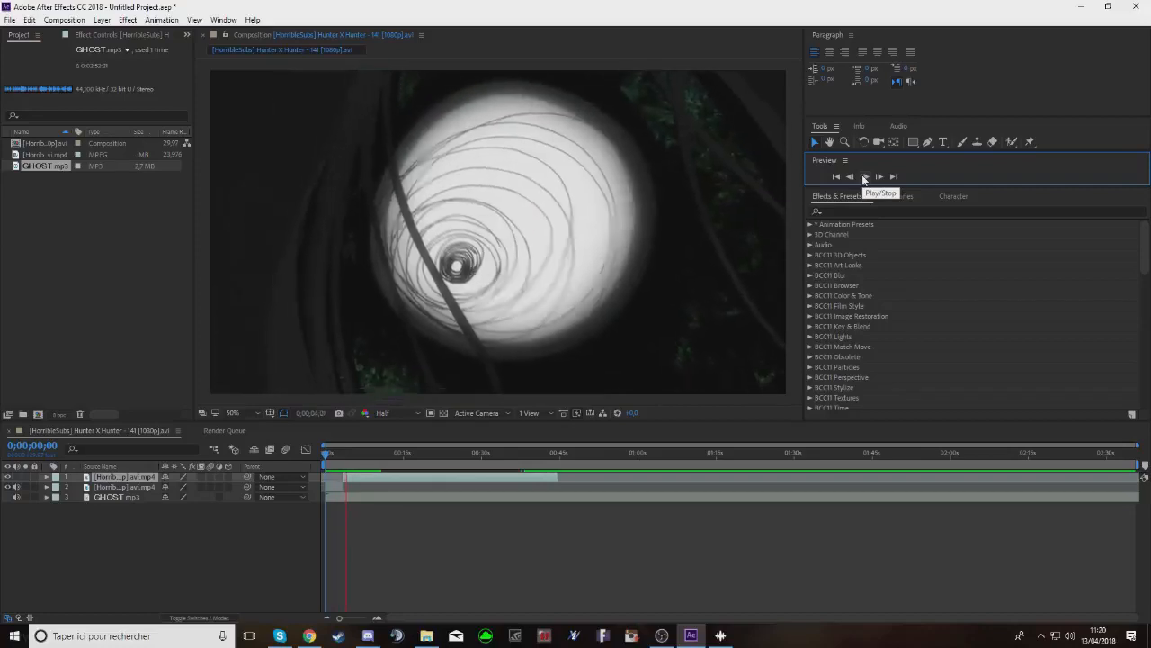
Reveal the audio waveform of GHOST.mp3 and listen to the track from 0;00;29;09
click(389, 497)
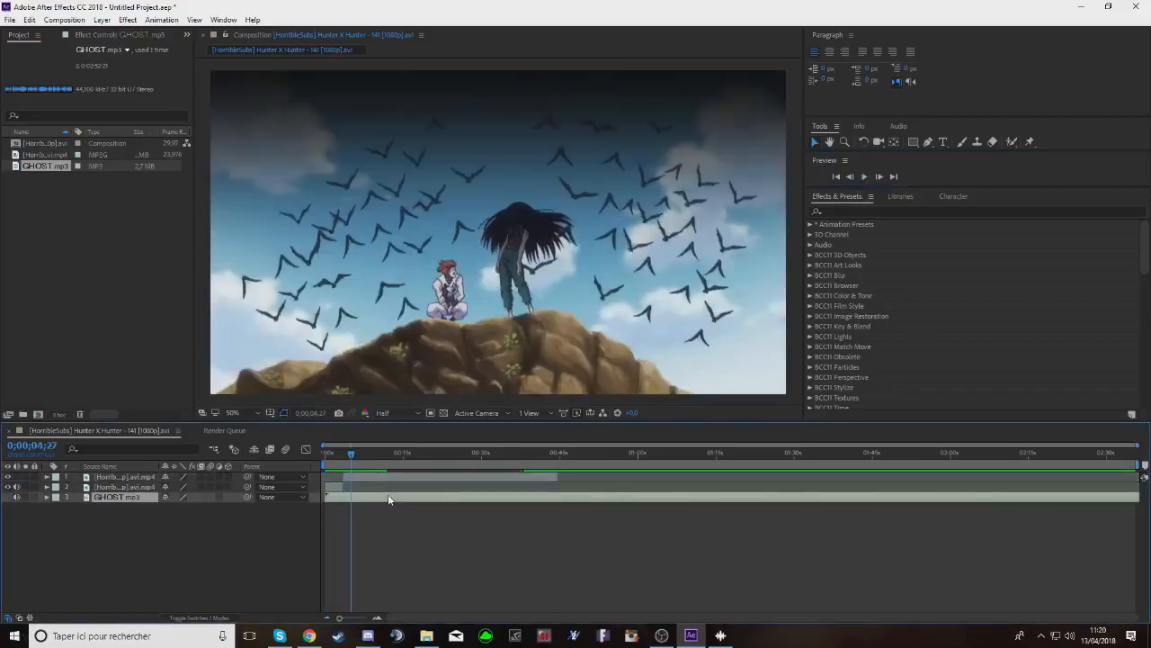
key(l)
key(l)
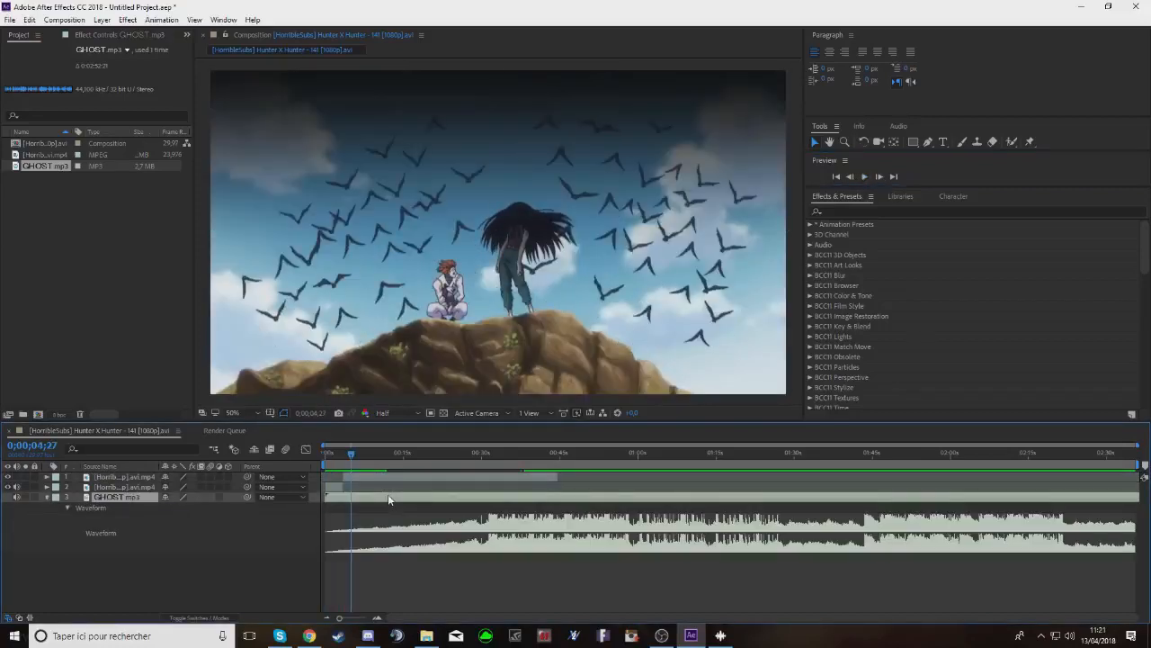
drag(352, 457, 479, 453)
click(864, 176)
click(867, 175)
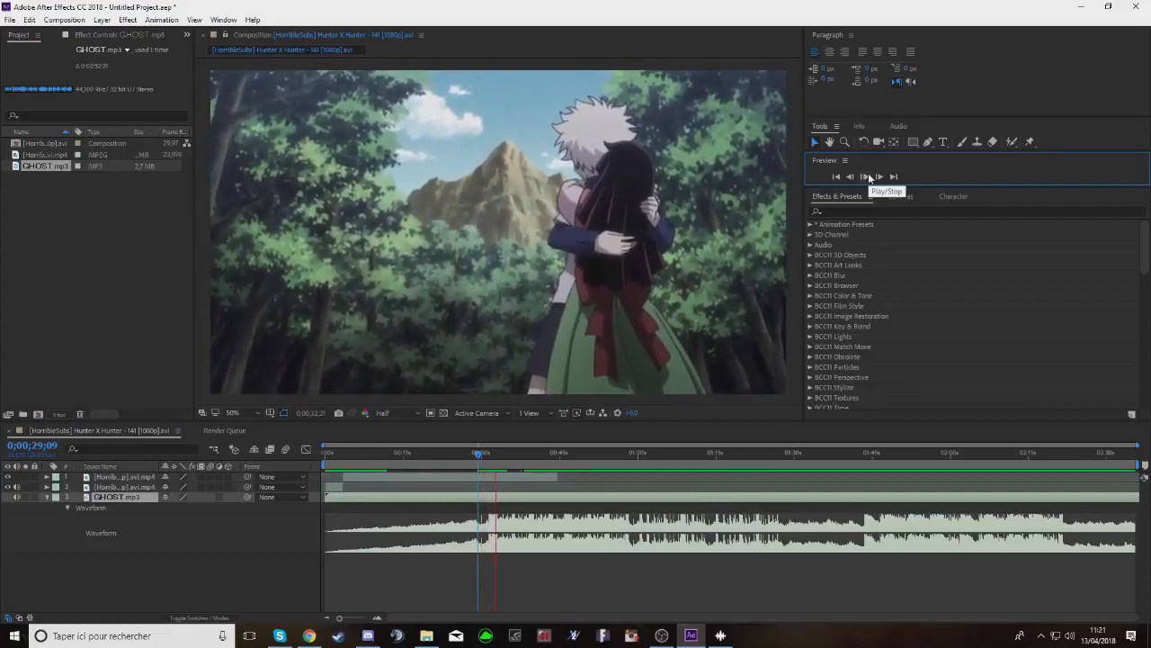
Find the drop in GHOST.mp3, cut away the music before 0;01;43;16 and align the rest with the second clip's start
drag(504, 460, 862, 510)
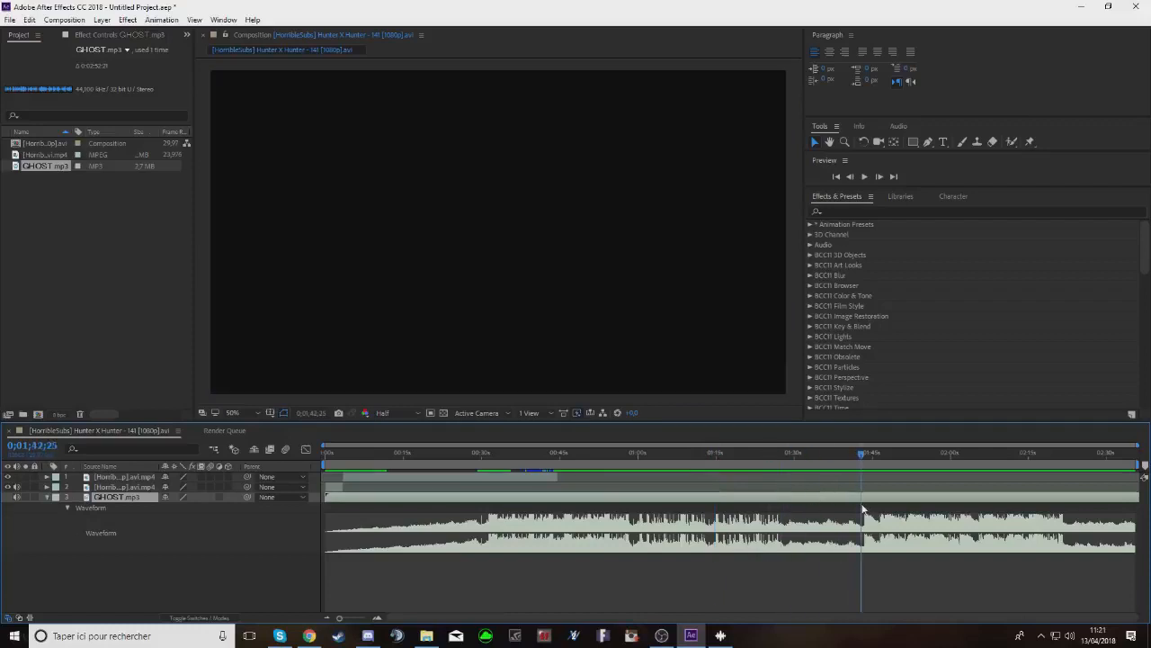
click(863, 180)
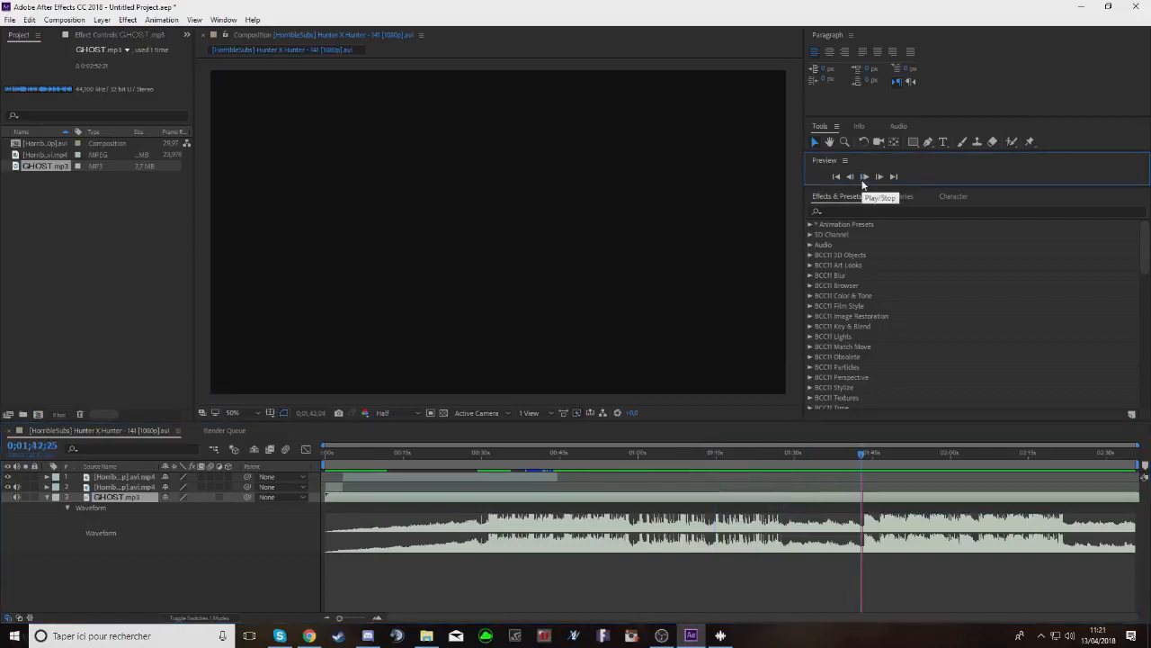
click(869, 453)
click(865, 462)
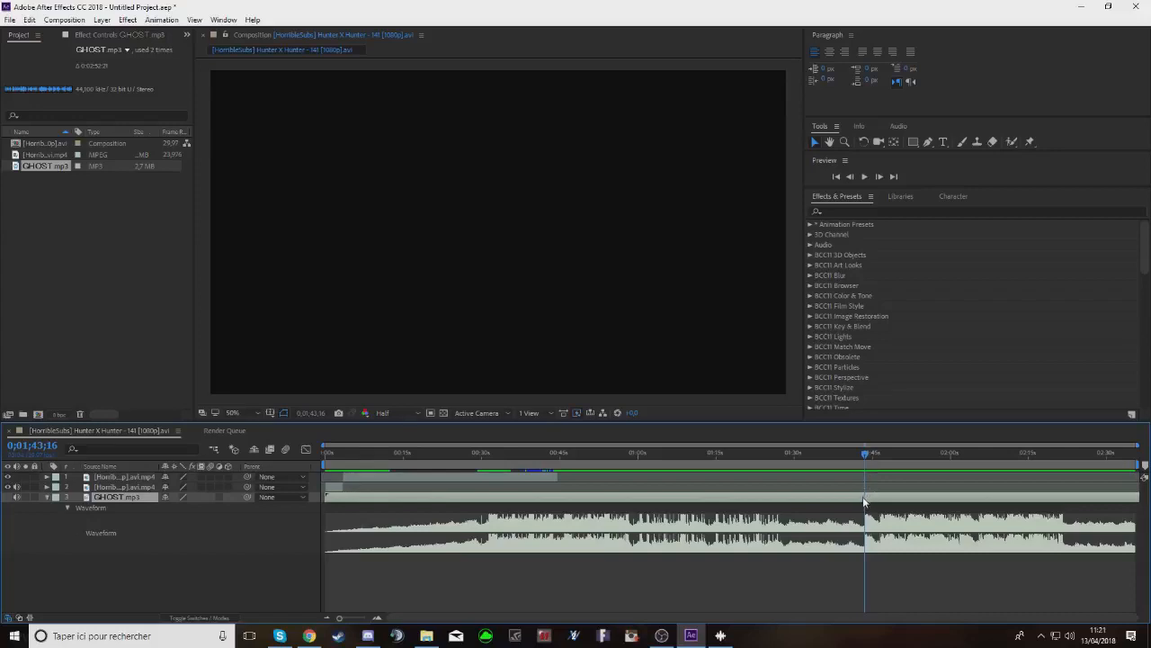
key(ctrl+shift+d)
click(857, 504)
key(Delete)
drag(875, 498, 360, 516)
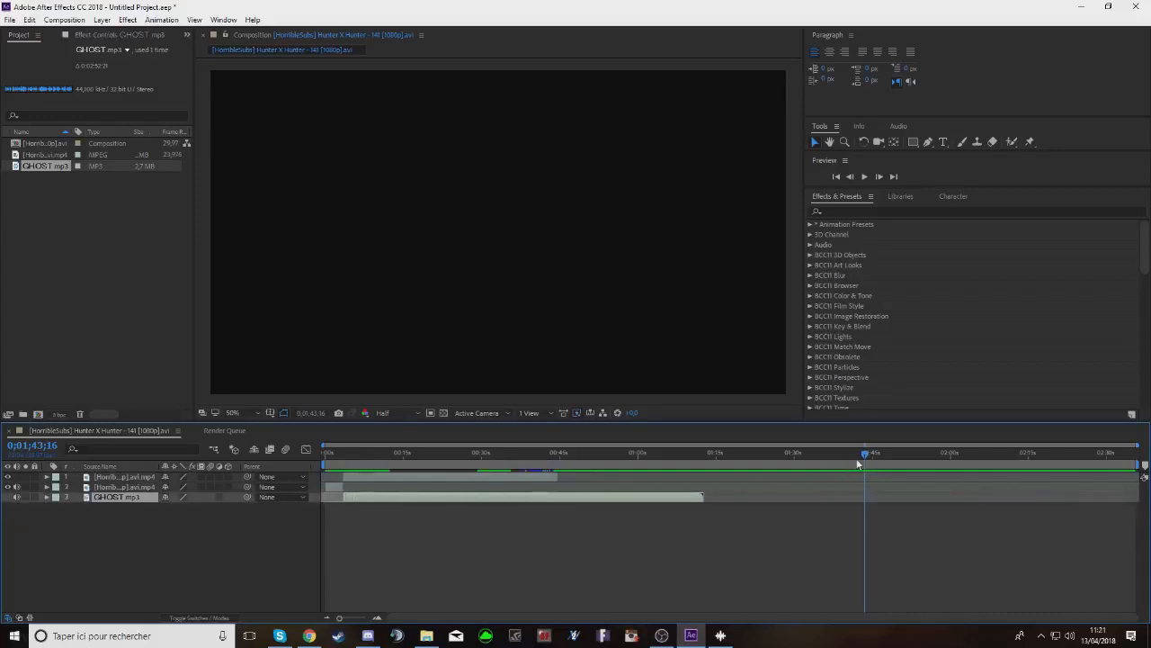
Extend the start of the GHOST.mp3 layer back to near the beginning of the first clip
key(Home)
key(space)
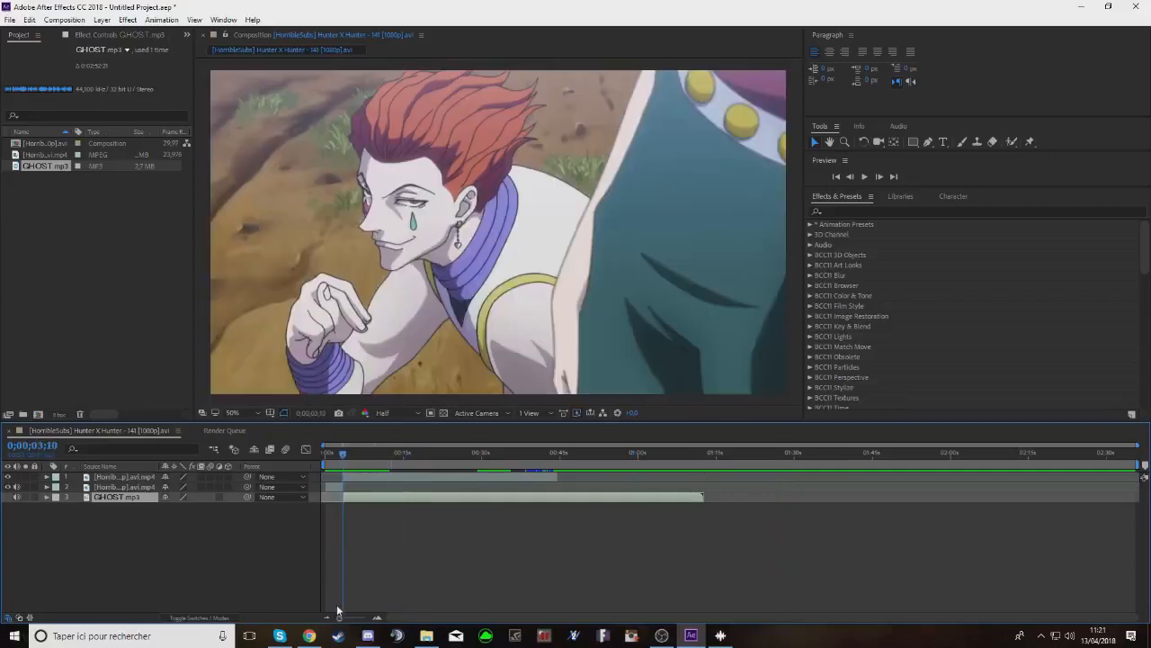
drag(339, 617, 366, 619)
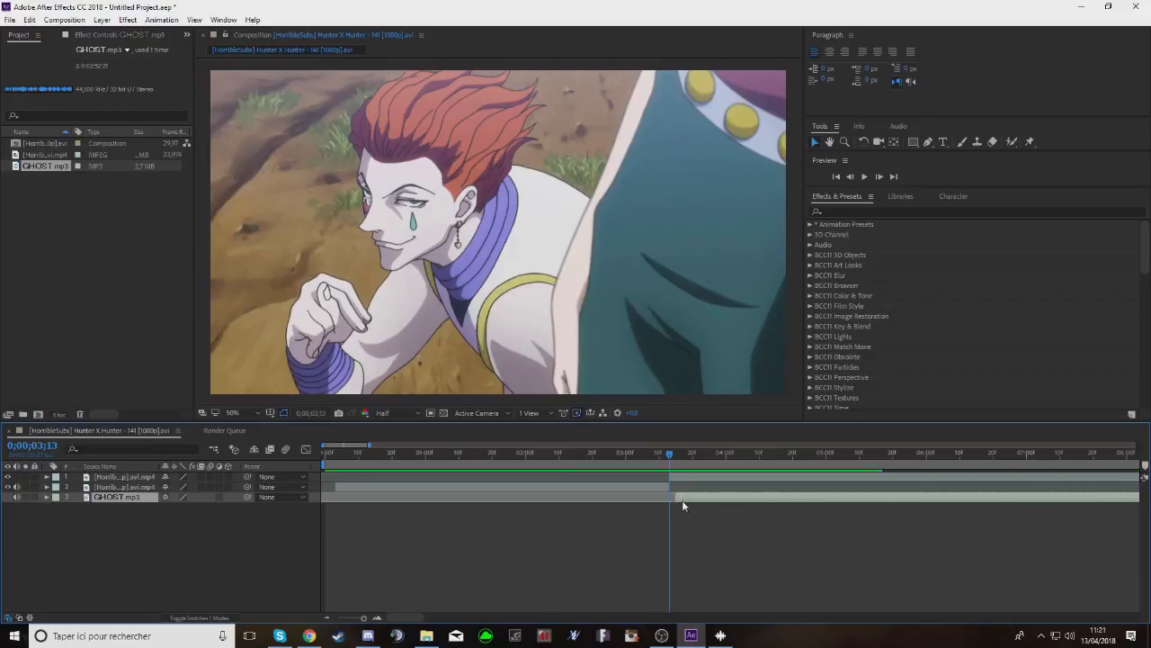
drag(677, 500, 328, 507)
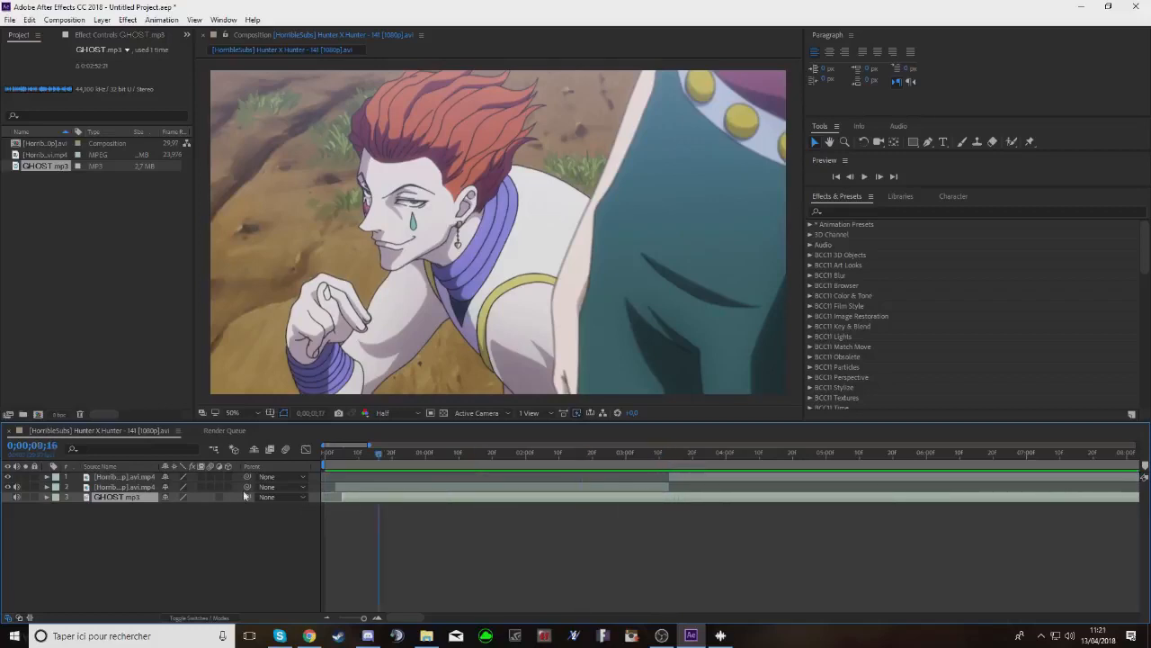
Extend the first video clip's start back to 0;00;00;00 and play the edit from the beginning
key(Home)
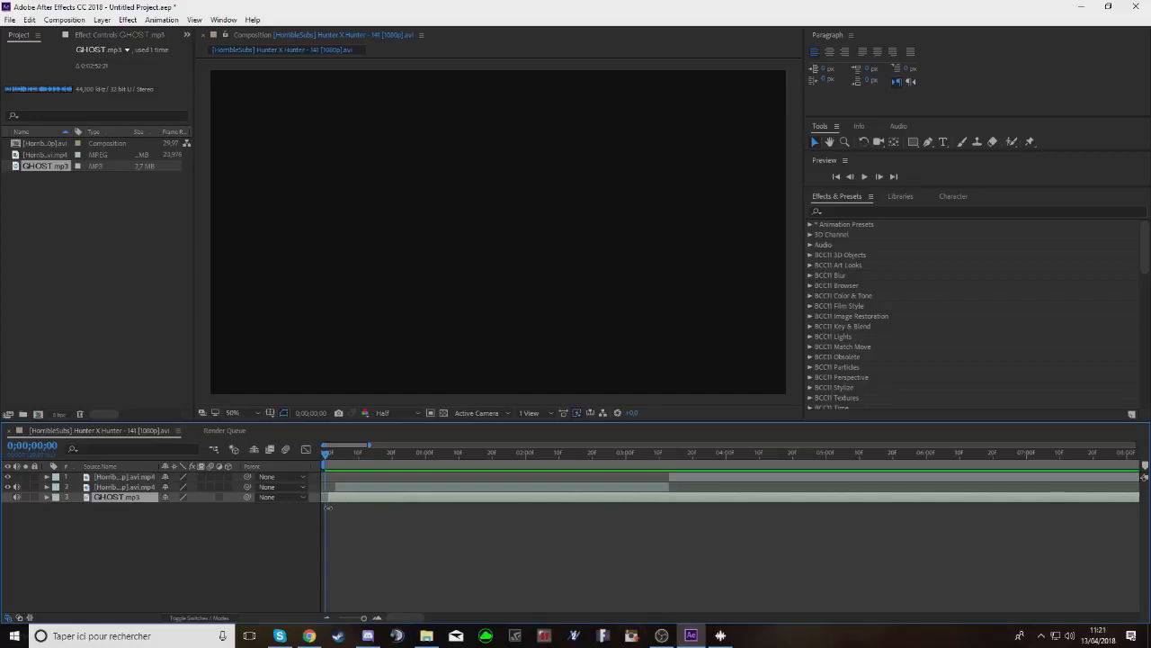
click(329, 487)
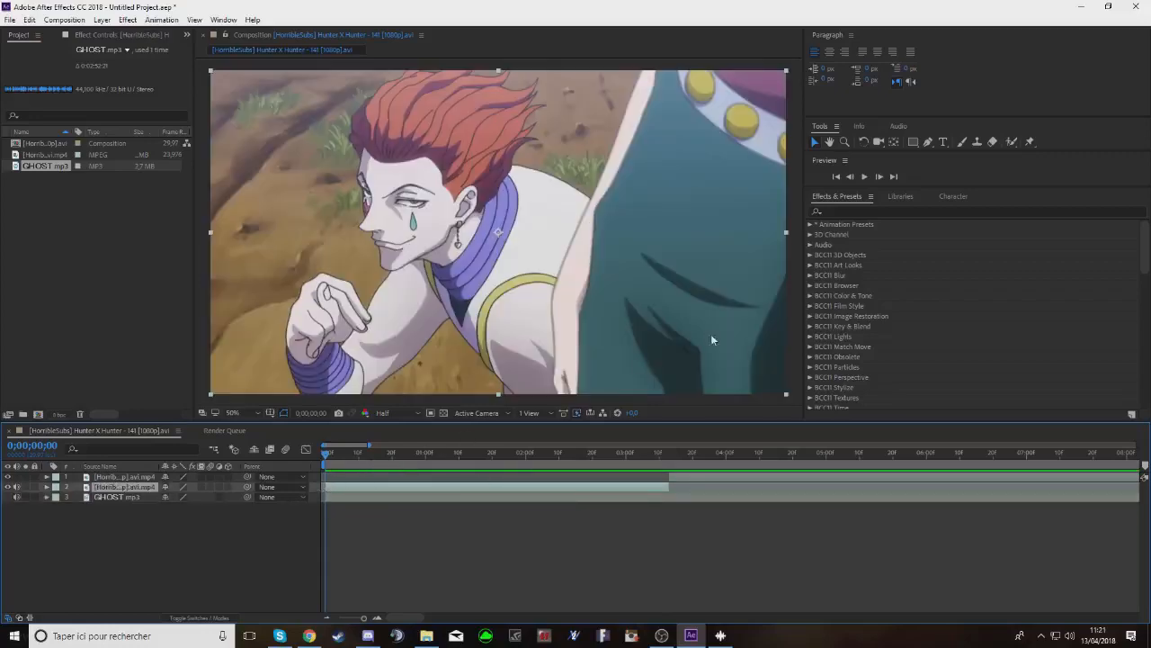
click(866, 177)
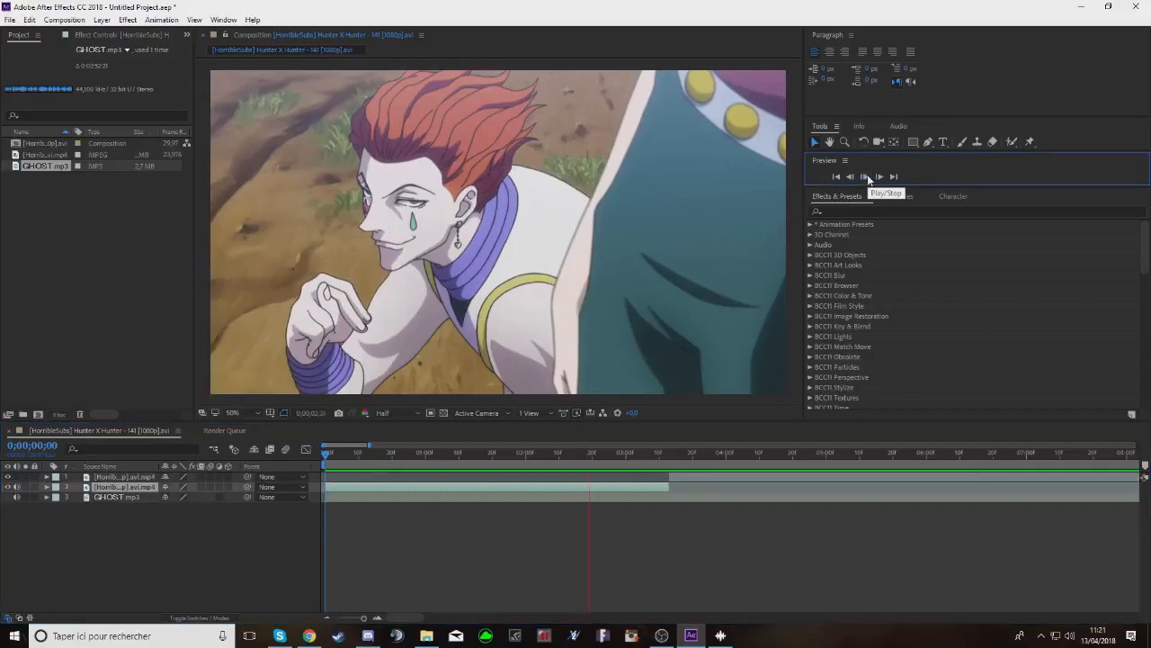
Cut the second clip's opening frames before 0;00;03;18 and move the remaining part back to start at 0;00;03;13
click(679, 458)
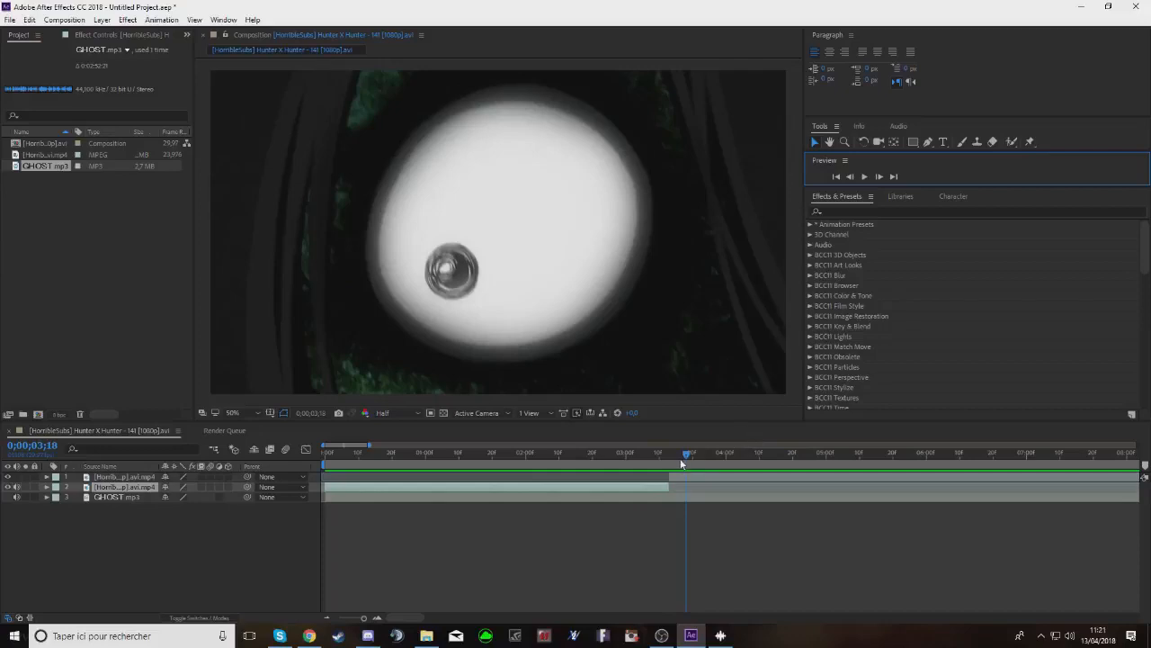
mouse_move(679, 458)
mouse_down()
mouse_move(669, 458)
mouse_move(683, 461)
mouse_up()
click(684, 475)
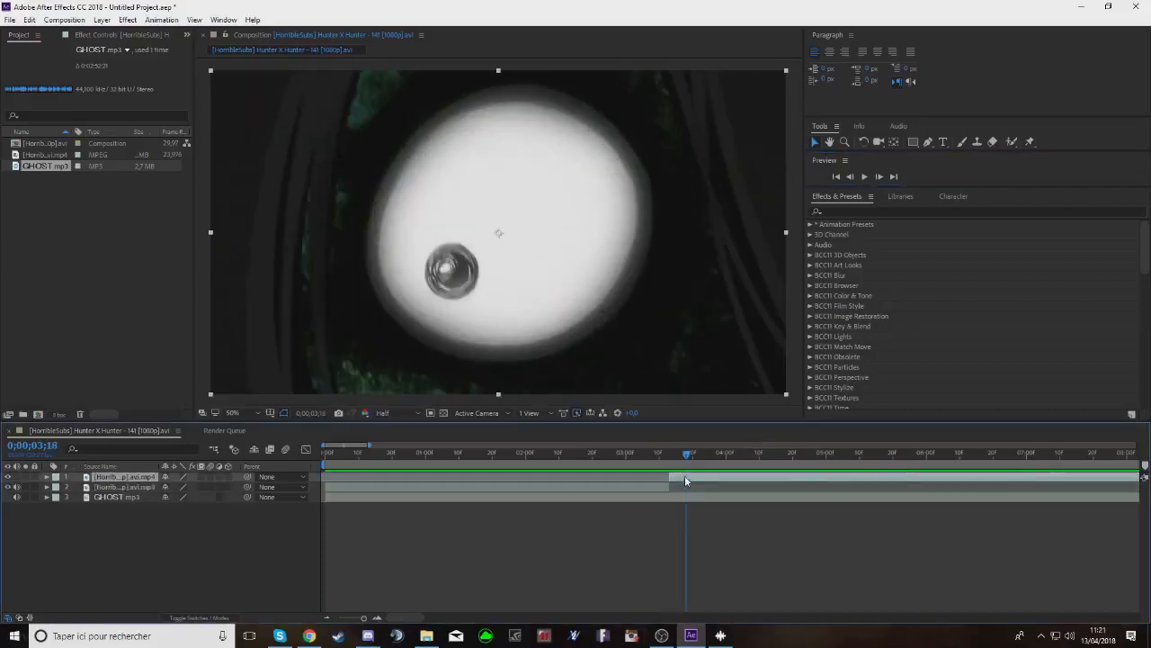
key(ctrl+shift+d)
key(Delete)
click(683, 477)
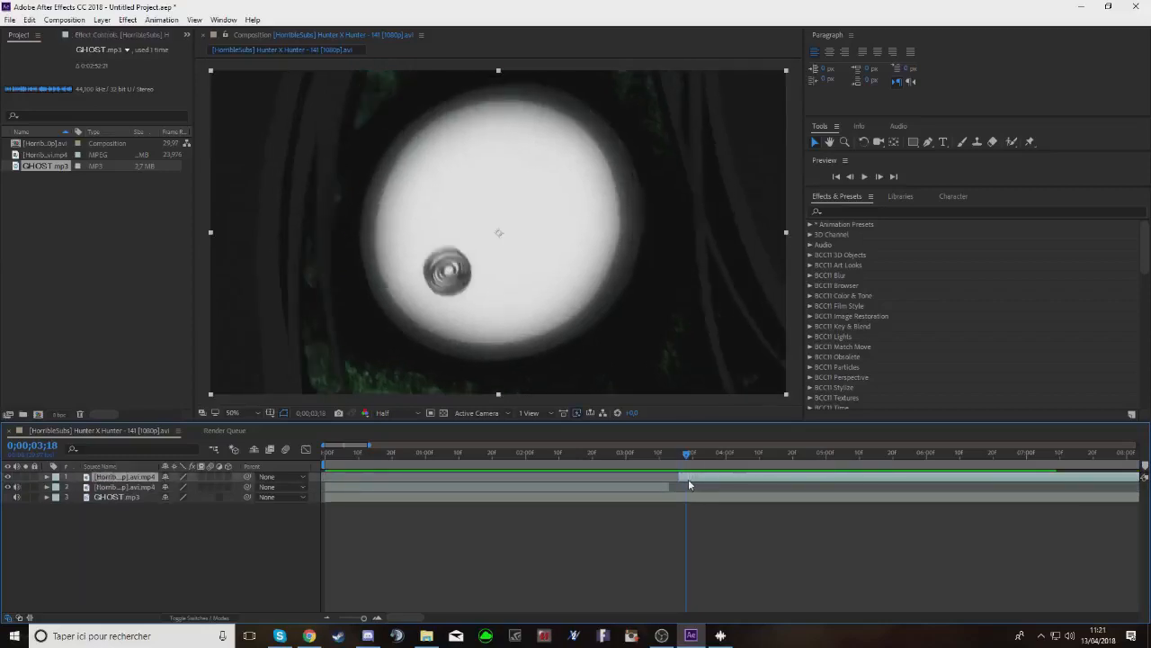
drag(688, 478, 680, 479)
click(669, 464)
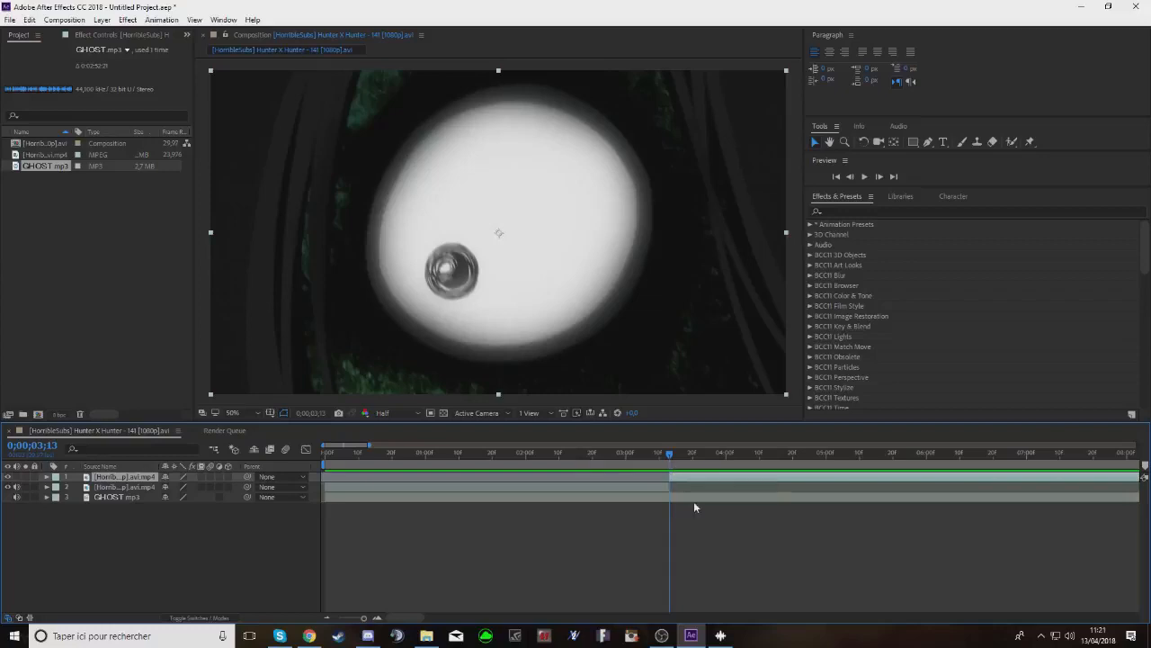
Reveal the waveform of GHOST.mp3, listen around the drop and return to 0;00;03;15
click(683, 497)
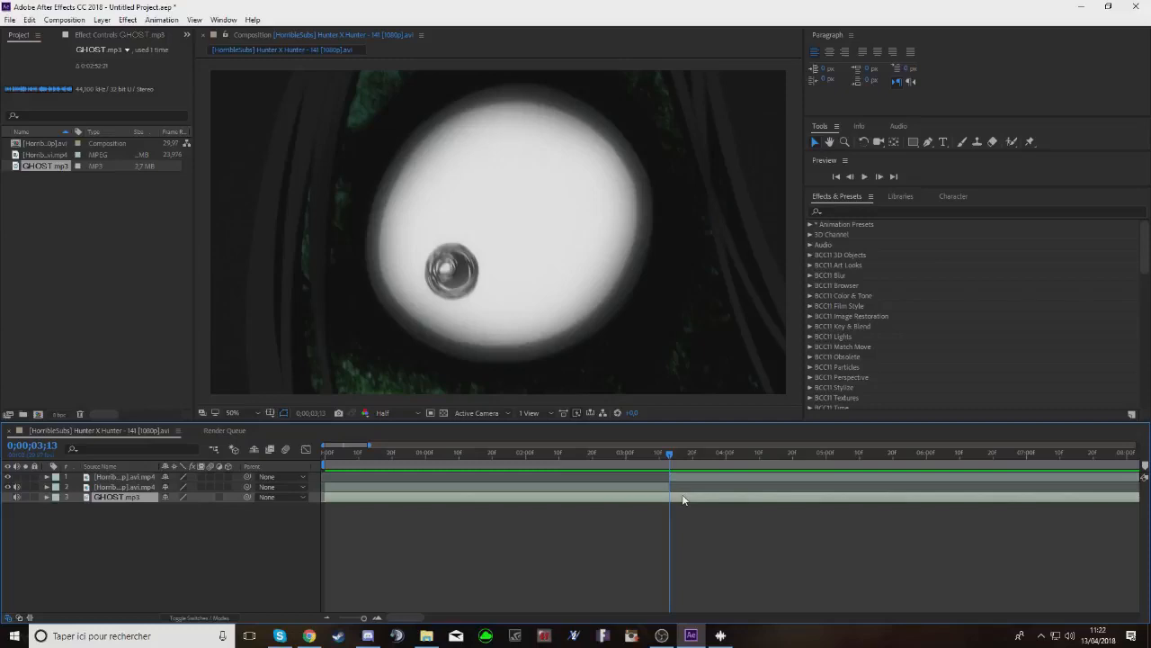
click(686, 475)
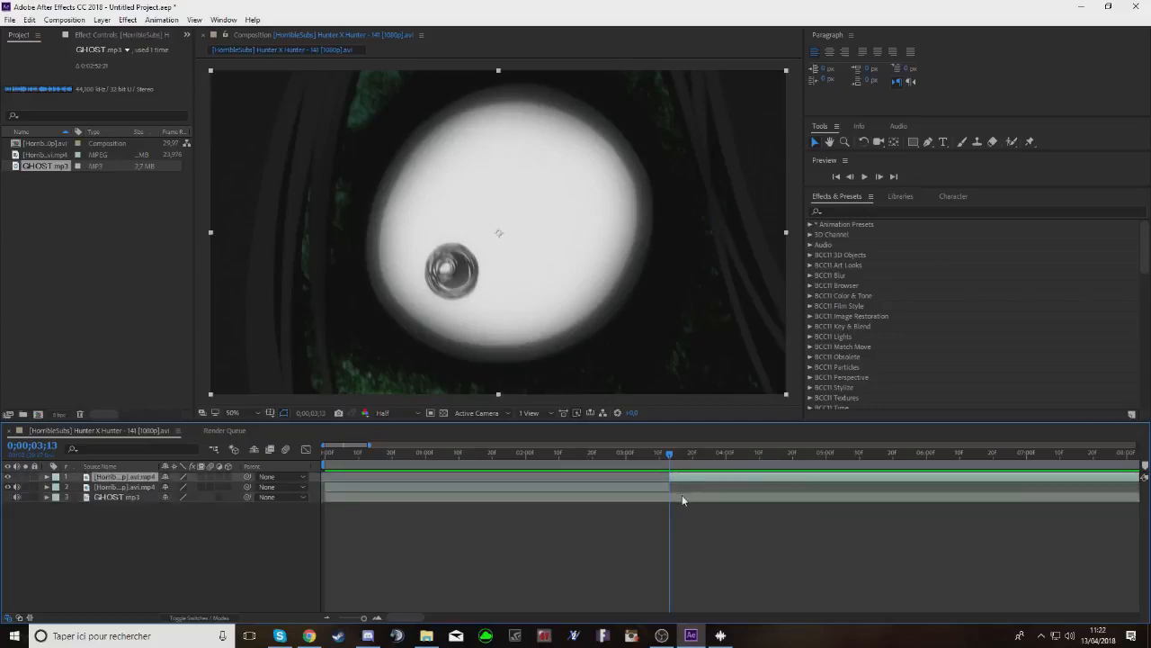
click(682, 495)
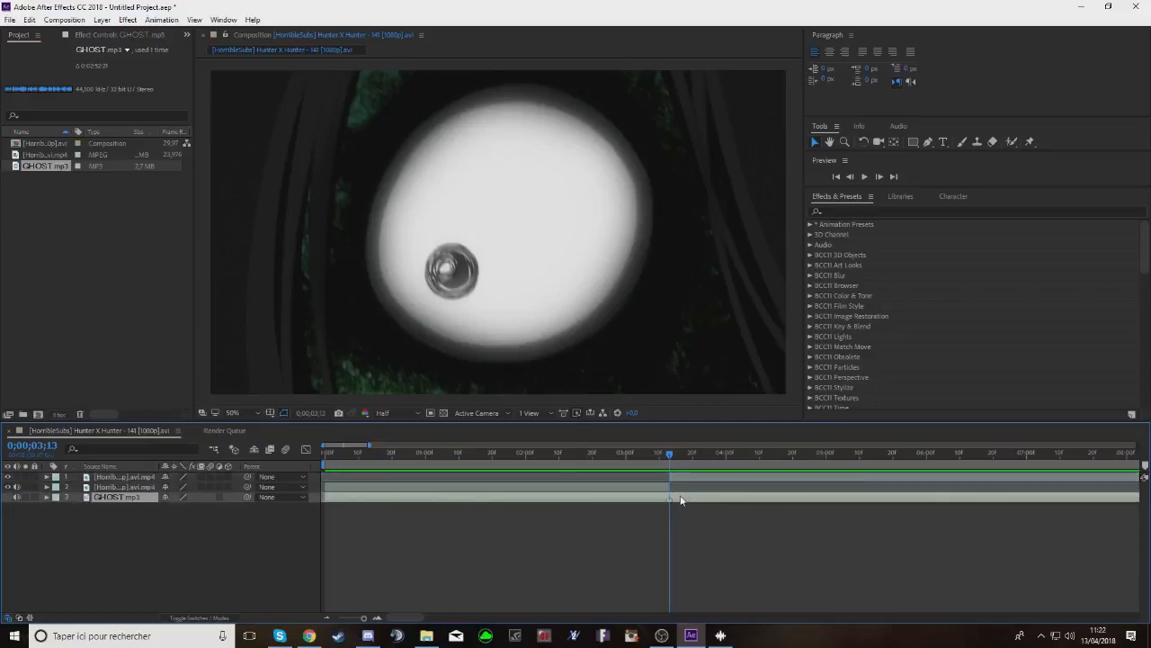
key(l)
key(l)
click(674, 461)
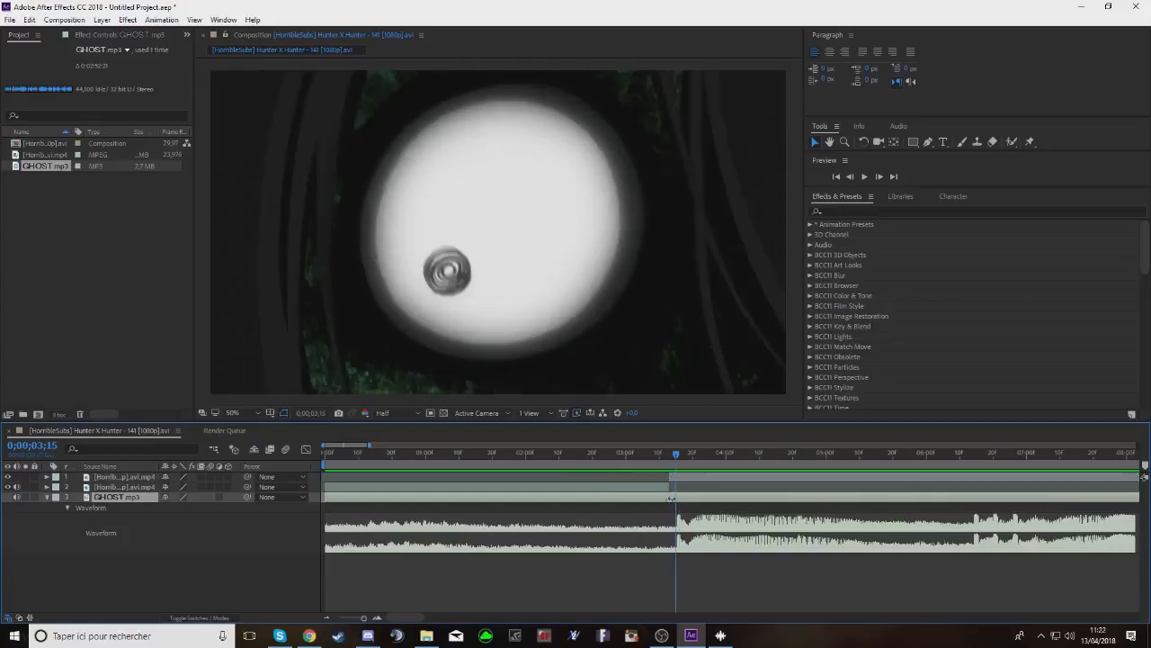
click(864, 177)
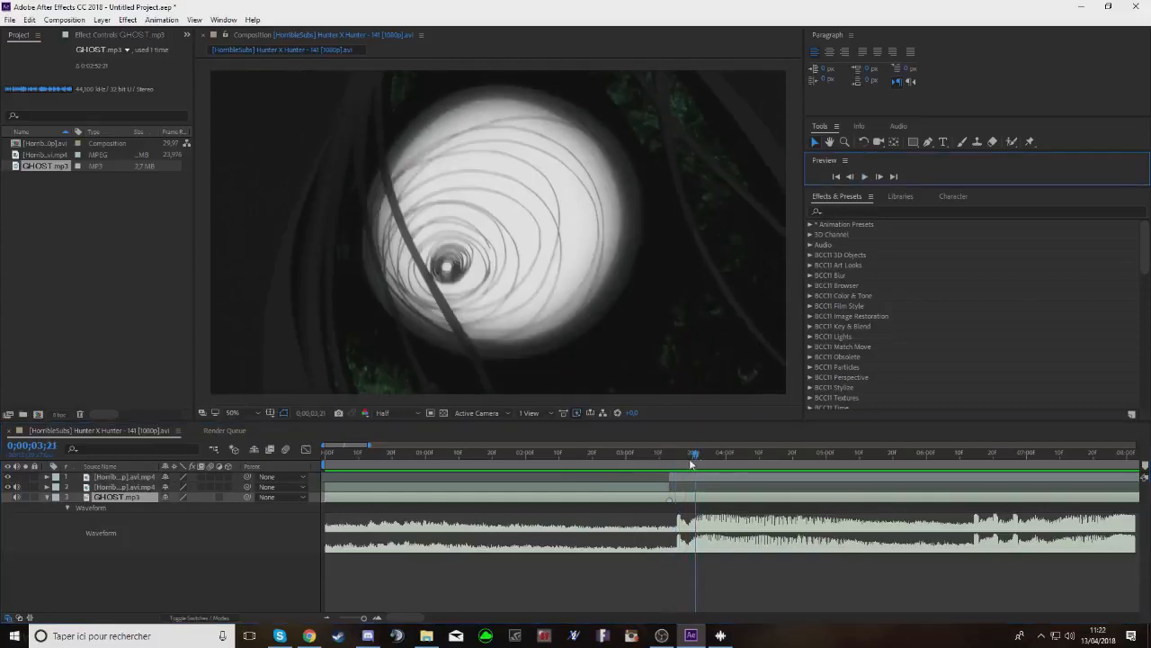
drag(692, 458, 677, 458)
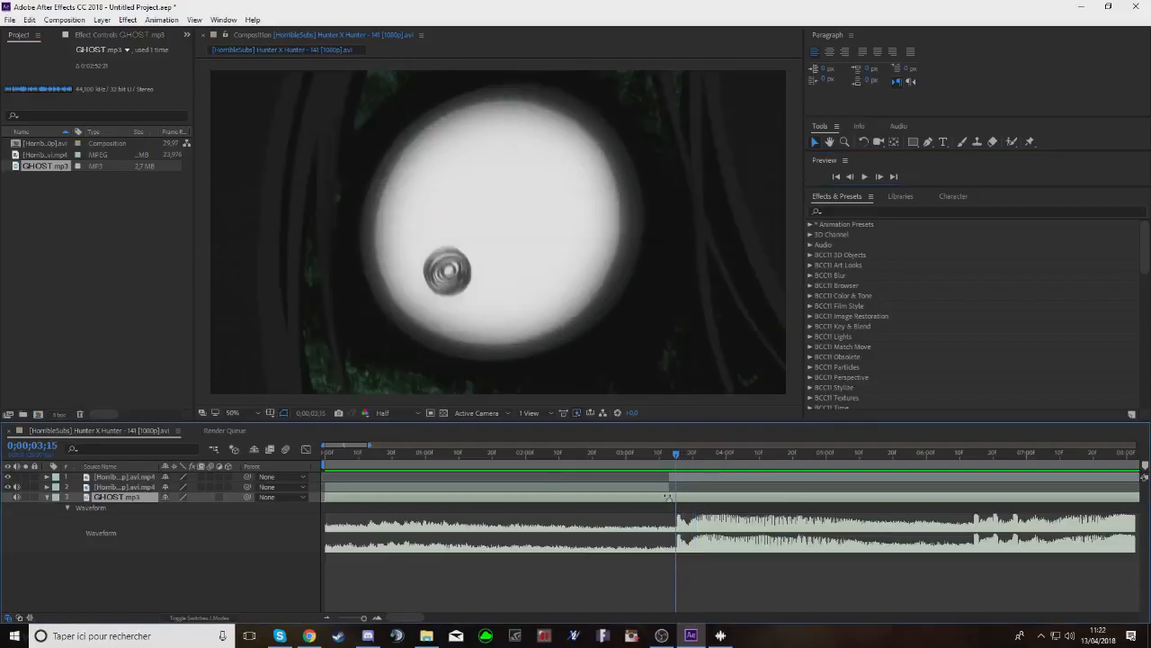
Delete the GHOST.mp3 marker at the second clip's start and shift the track so its drop falls at 0;00;03;13
right_click(670, 497)
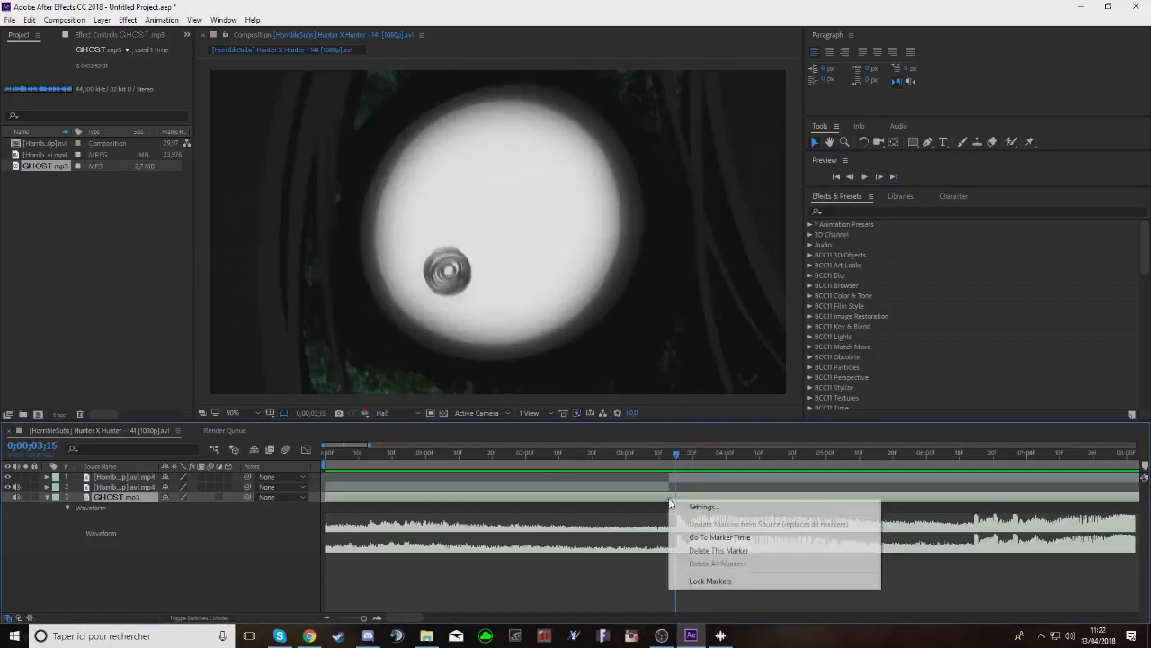
click(692, 553)
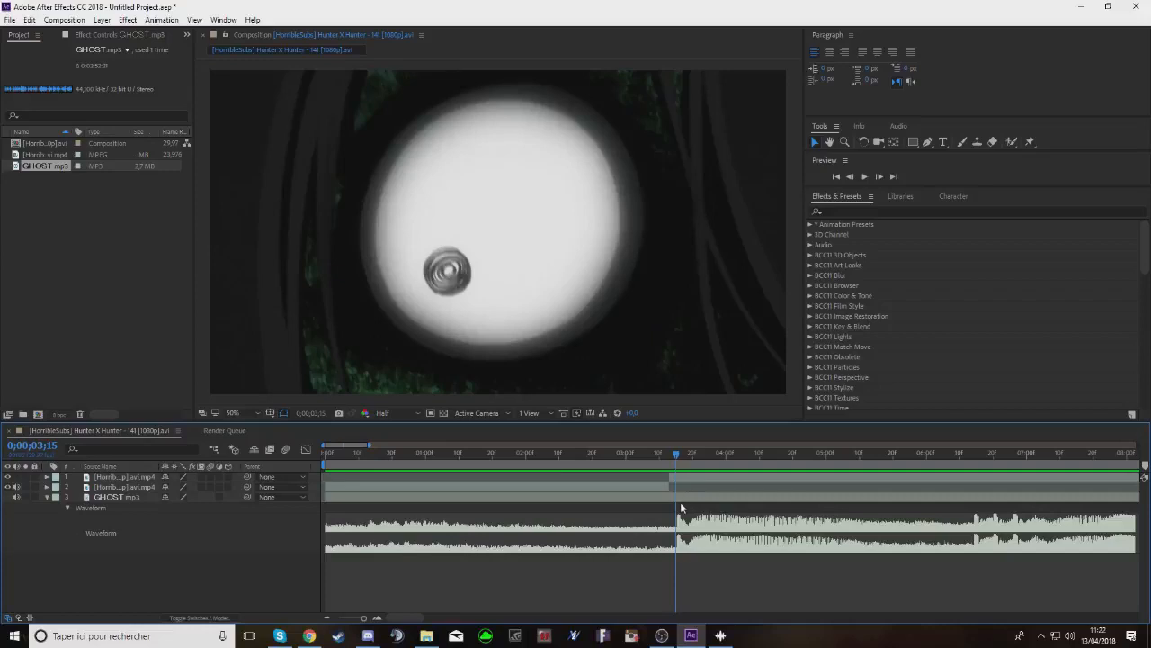
drag(675, 454, 669, 457)
drag(684, 502, 671, 497)
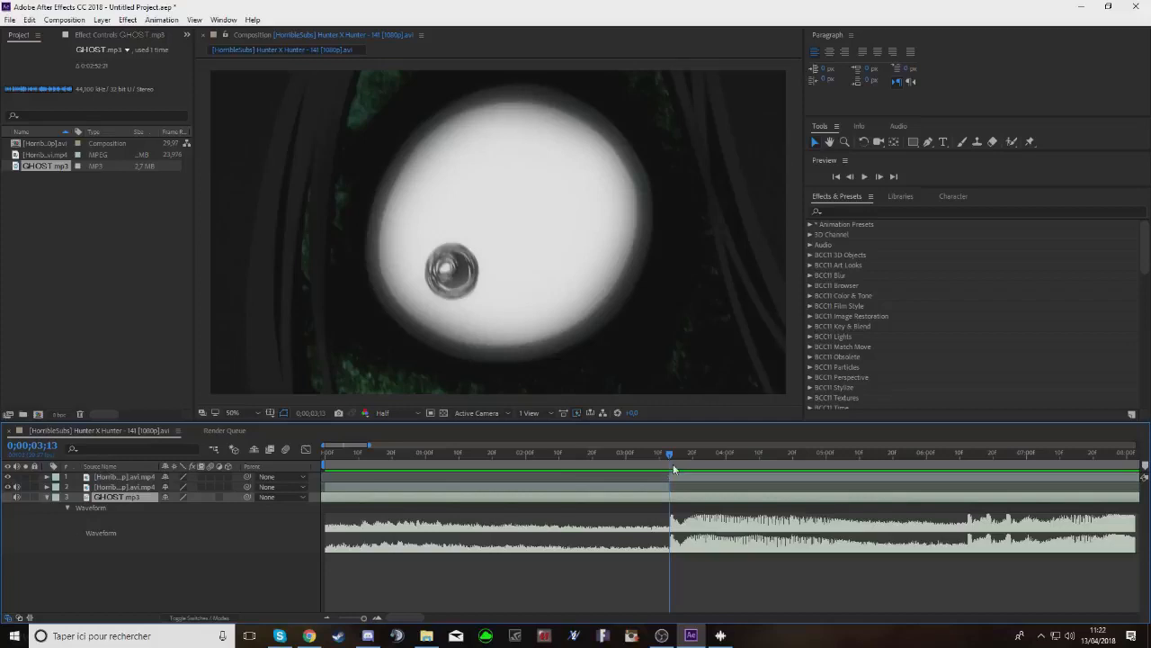
Play the edit from the beginning, then mark the drop on GHOST.mp3 at 0;00;03;13
key(Home)
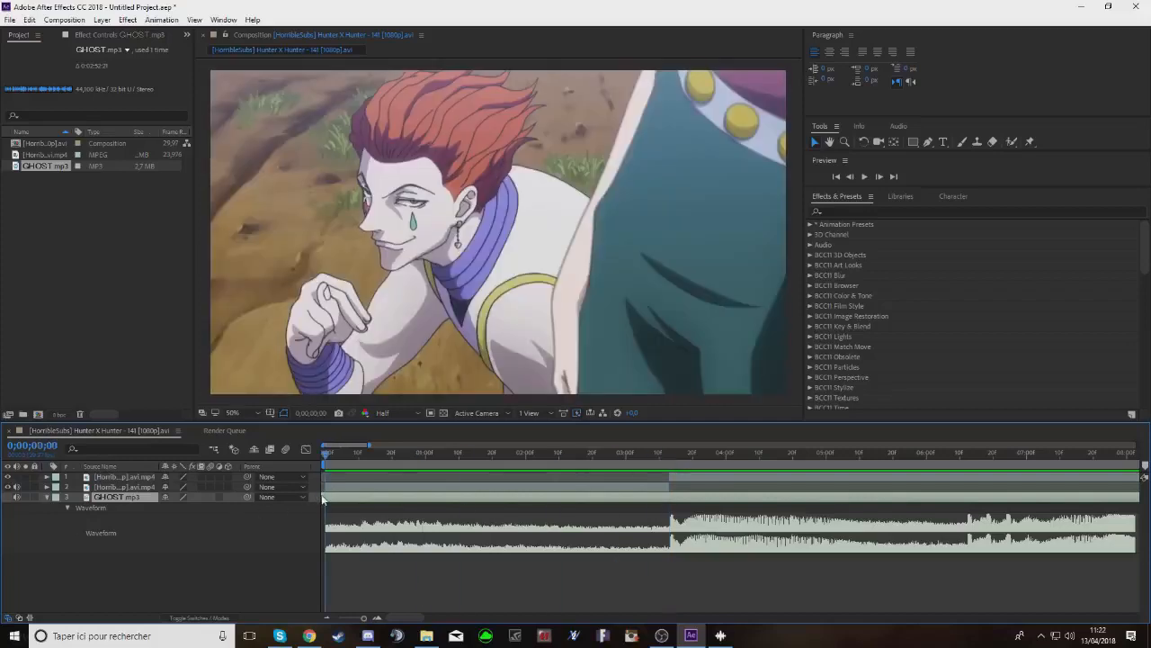
click(867, 180)
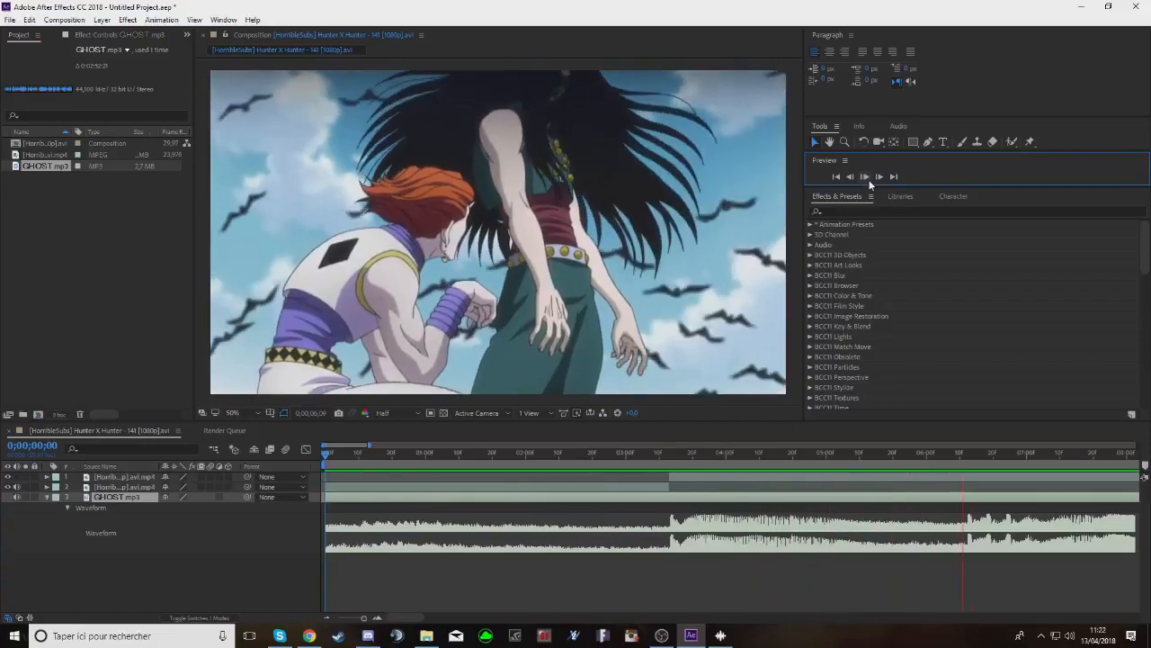
click(738, 500)
drag(738, 500, 667, 504)
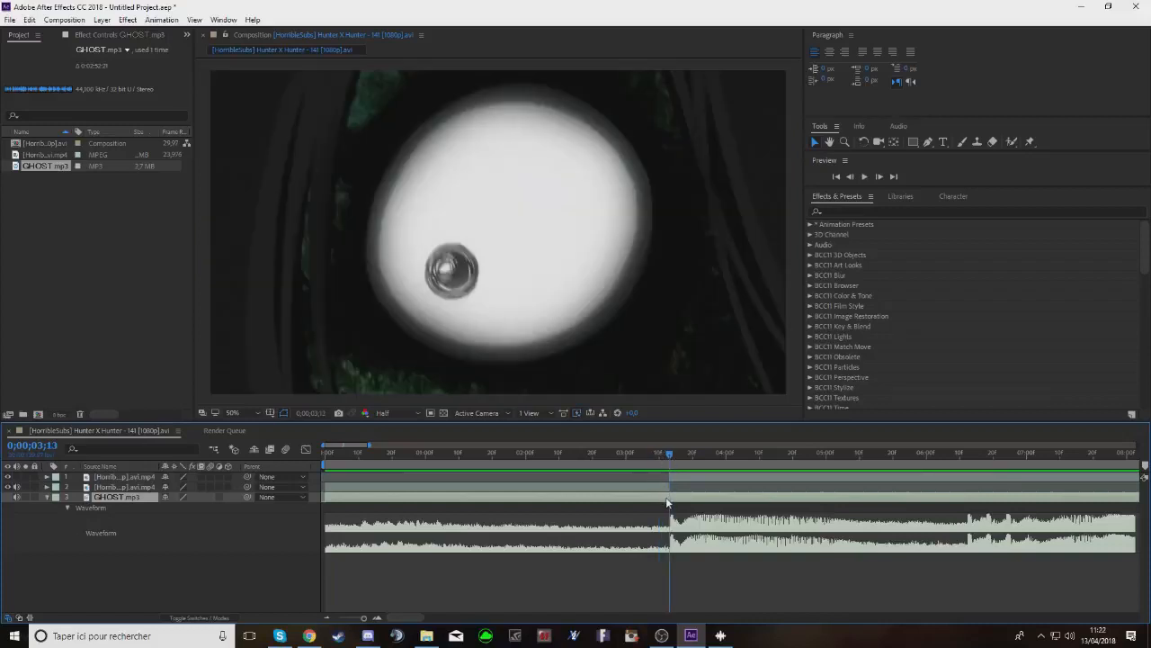
Listen to the music after the drop and add a marker on GHOST.mp3 at 0;00;04;18
drag(669, 452, 786, 472)
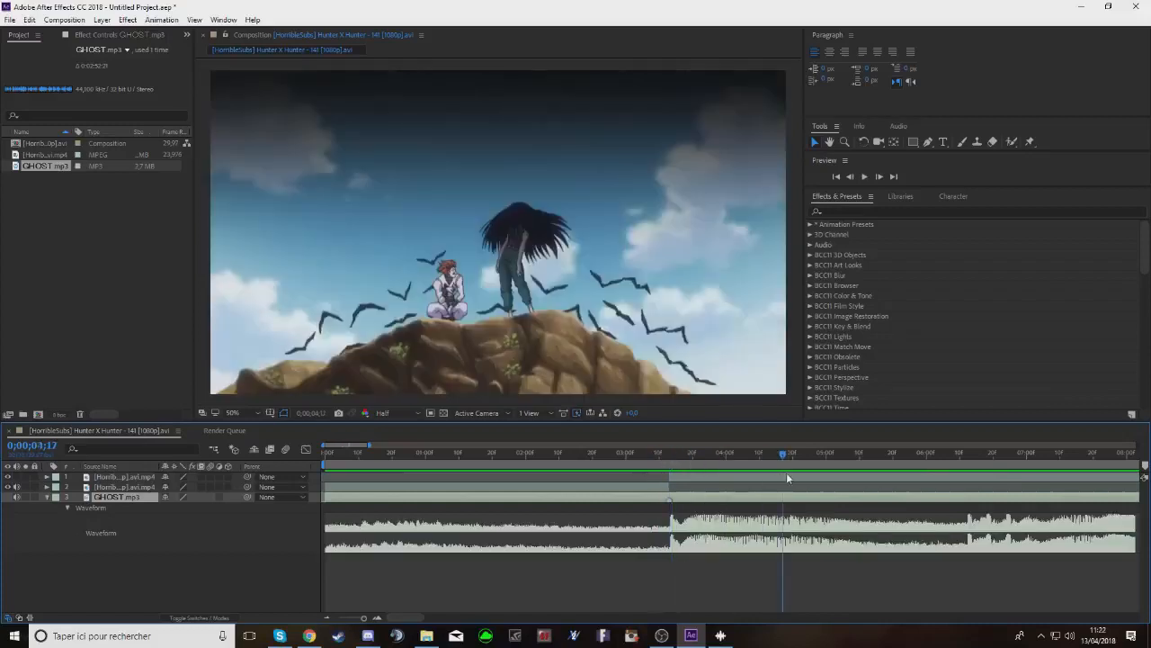
click(866, 178)
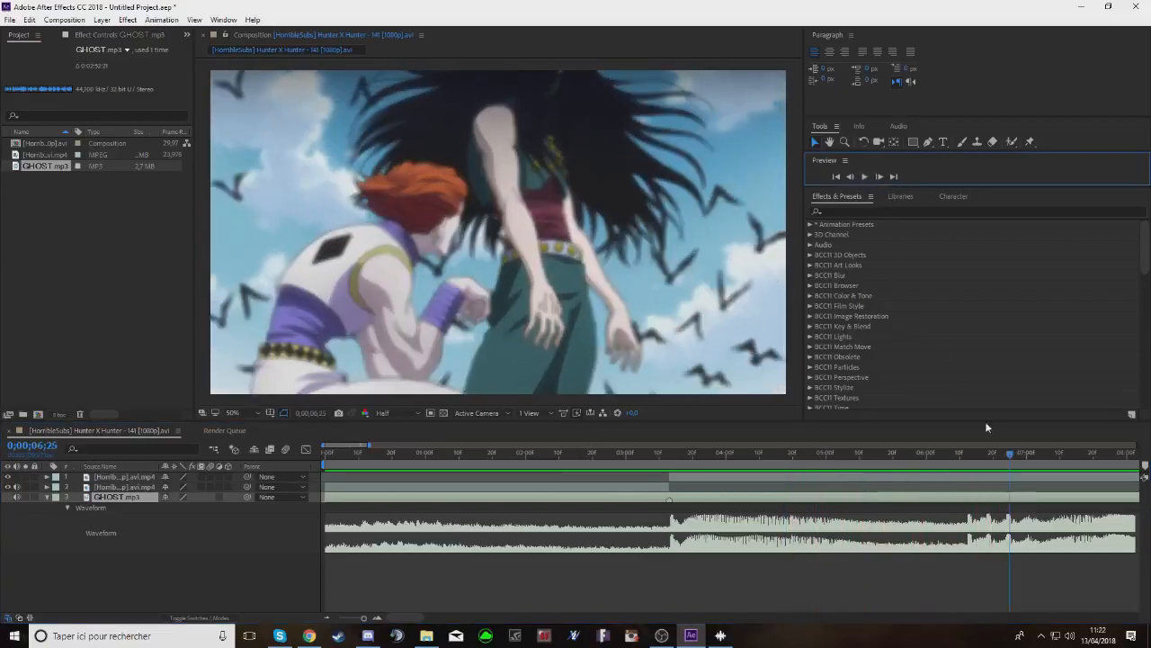
click(662, 452)
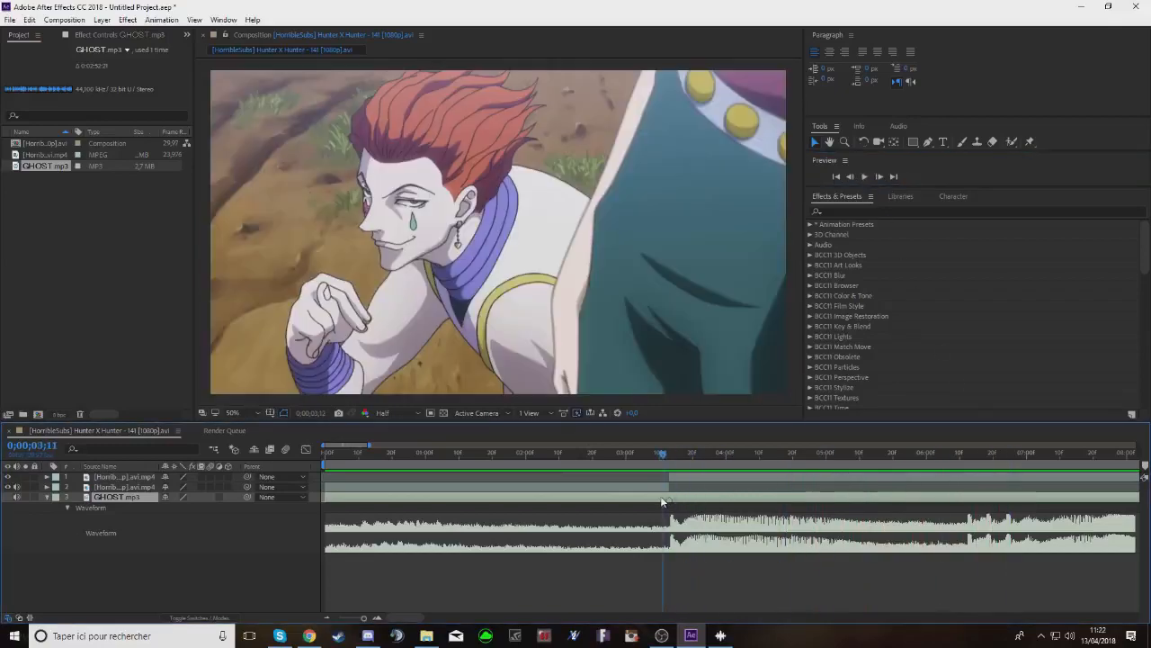
click(865, 177)
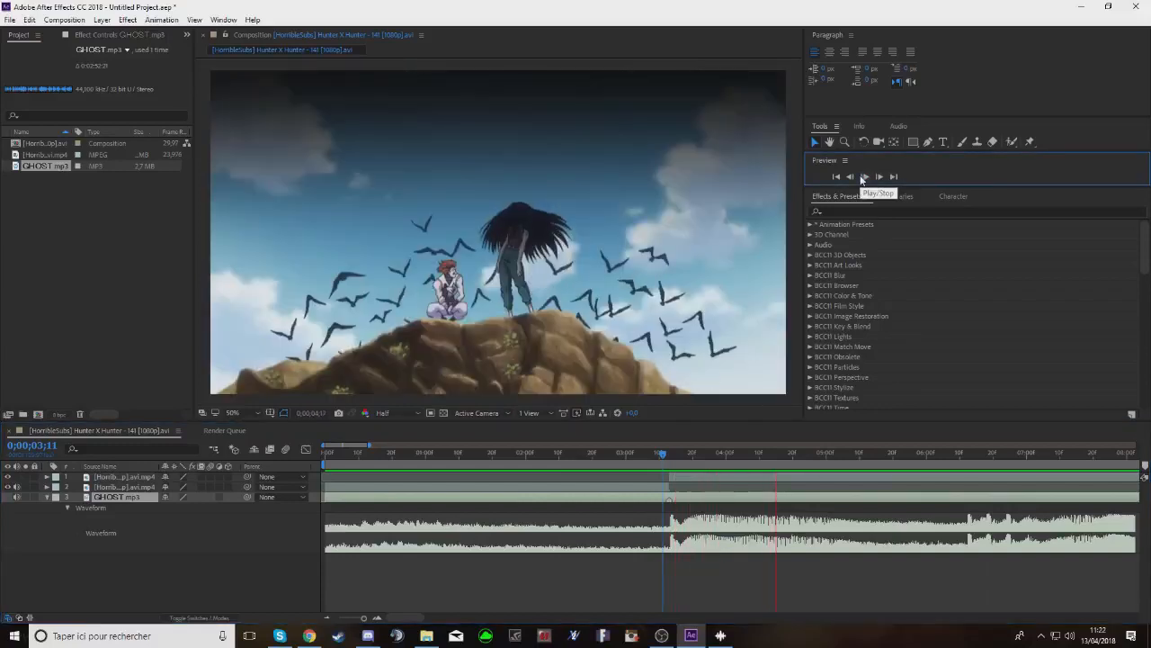
click(752, 453)
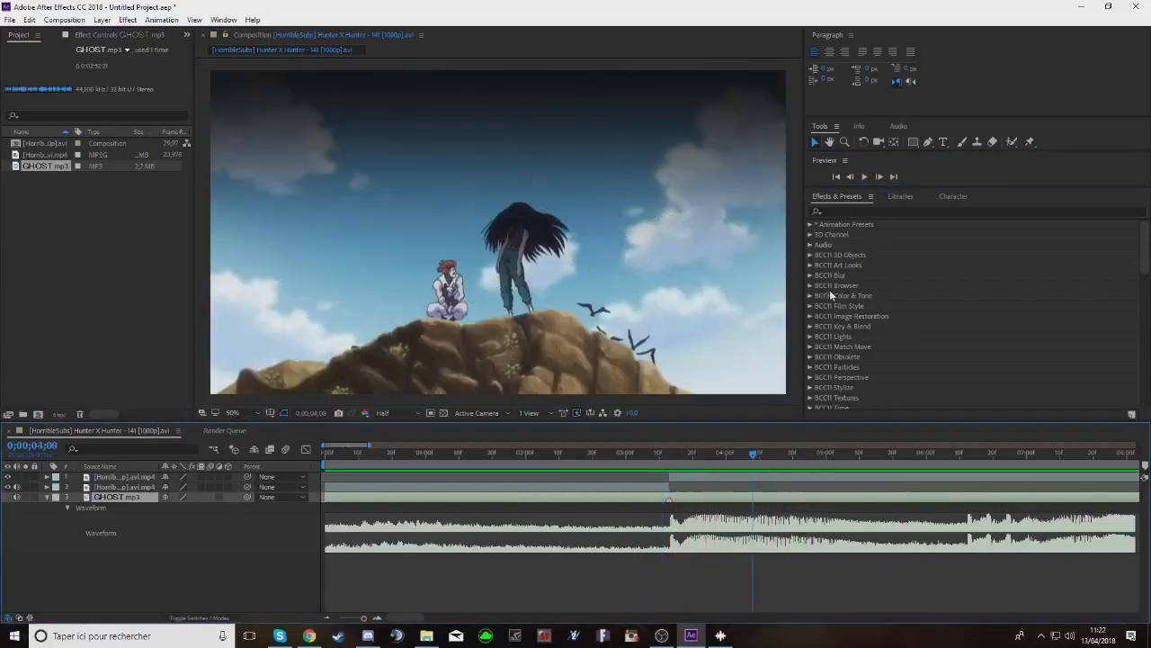
click(867, 175)
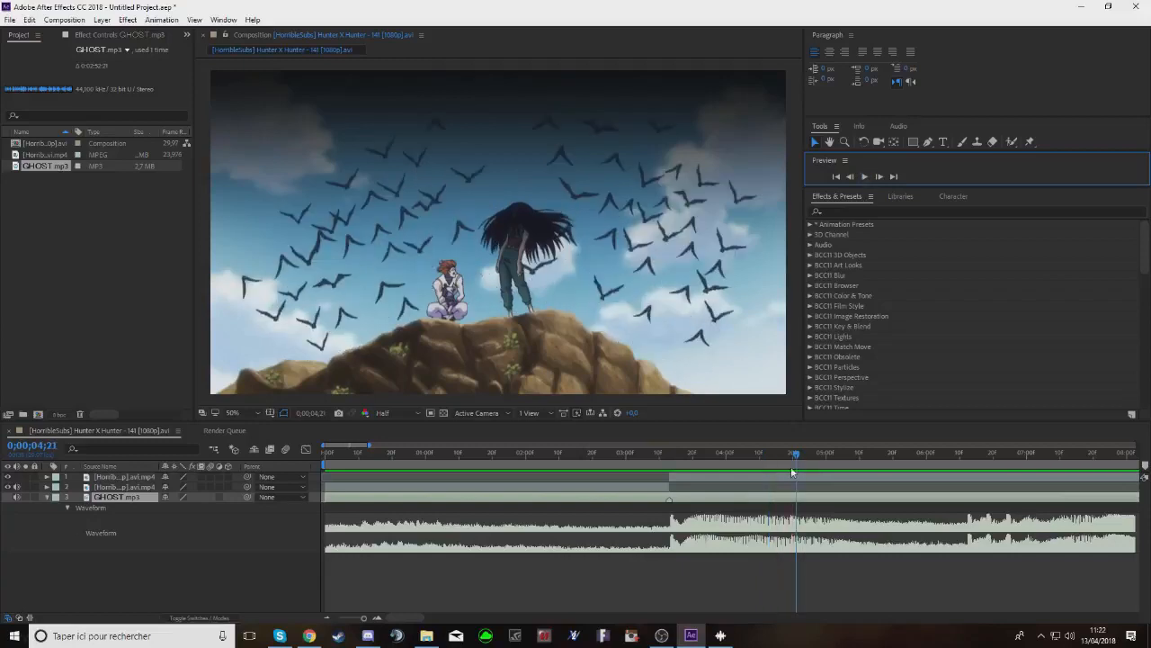
drag(792, 472, 821, 483)
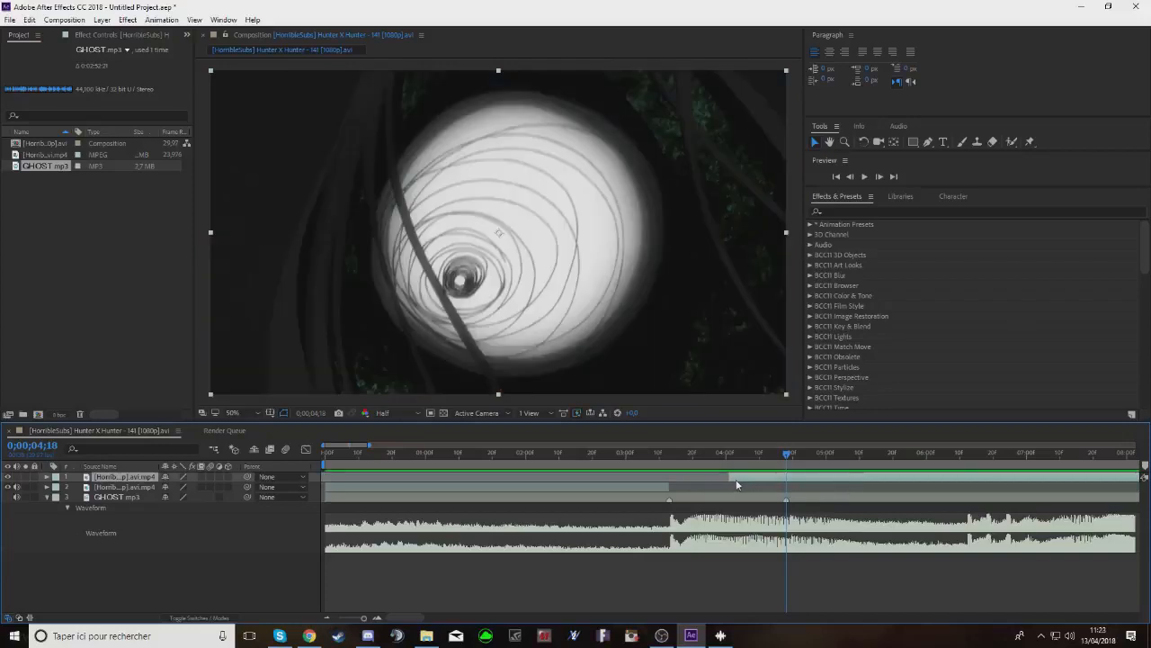
Split the second clip so its eye shot fills the gap between the markers, from 0;00;03;13 to 0;00;04;18
mouse_move(729, 477)
mouse_down()
mouse_move(682, 481)
mouse_move(729, 478)
mouse_move(717, 485)
mouse_up()
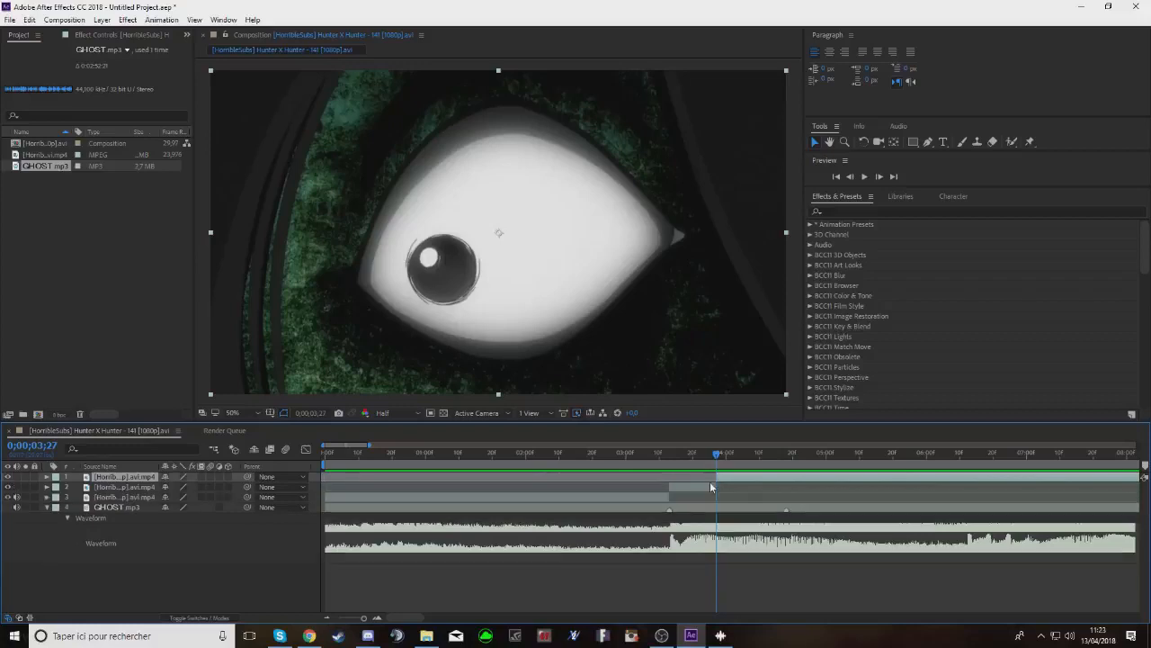
click(709, 483)
drag(709, 484, 676, 497)
key(ctrl+shift+d)
Enable time remapping on the eye-shot clip and add a keyframe at its start, 0;00;03;13
mouse_move(679, 454)
mouse_down()
mouse_move(672, 473)
mouse_move(669, 455)
mouse_up()
click(675, 486)
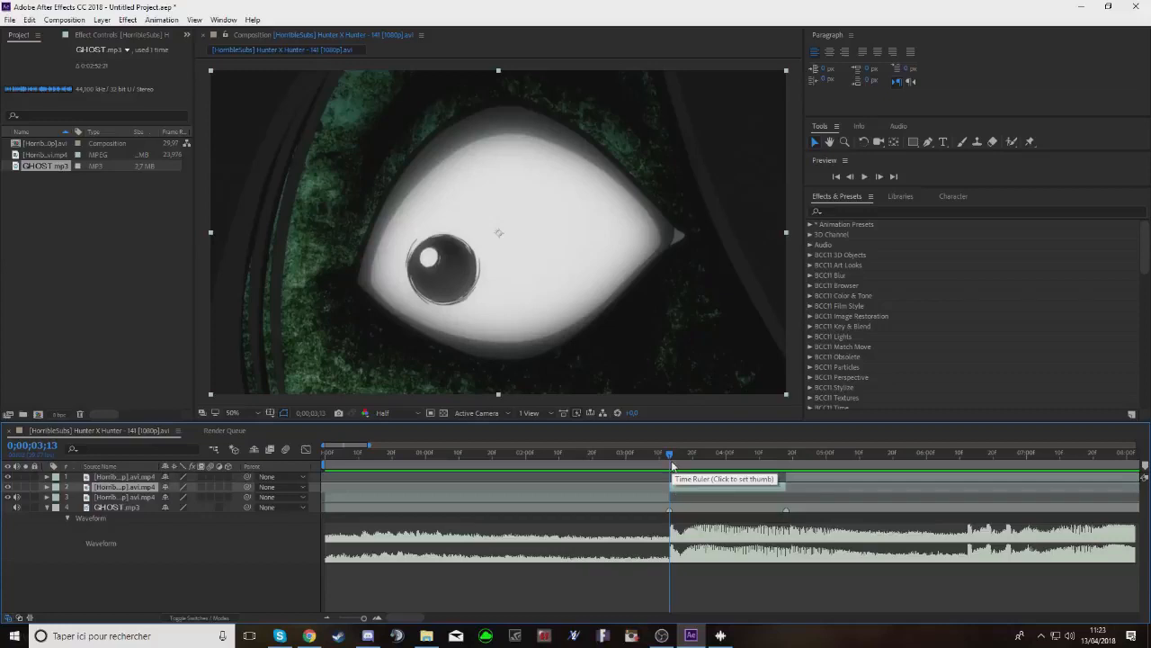
key(ctrl+alt+t)
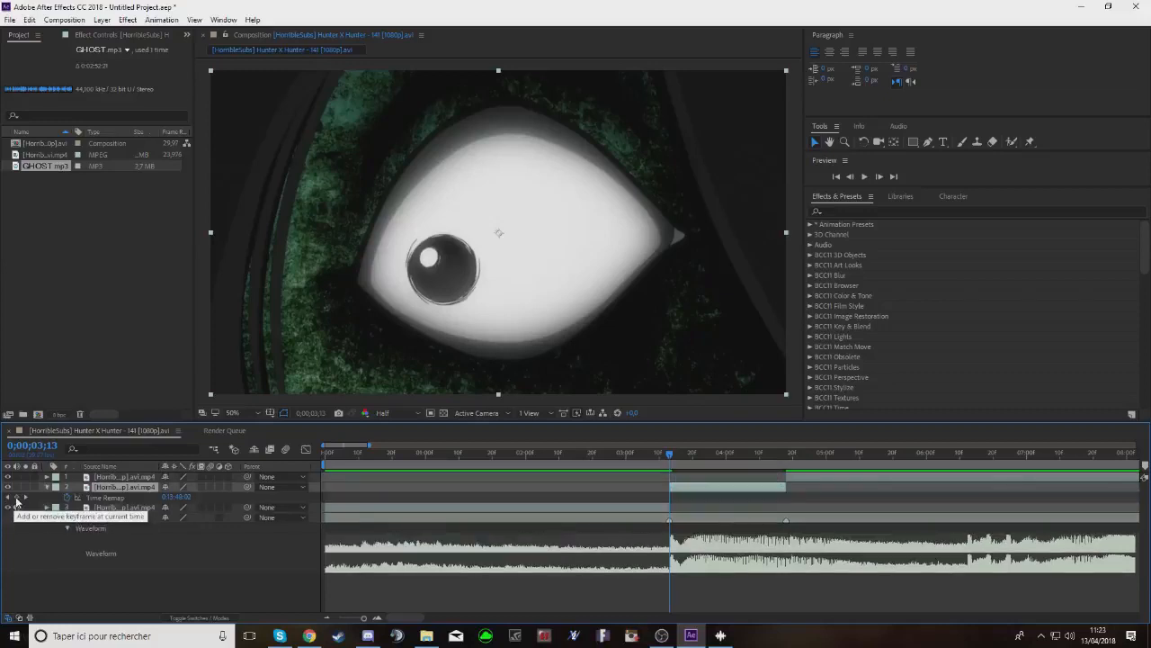
click(16, 497)
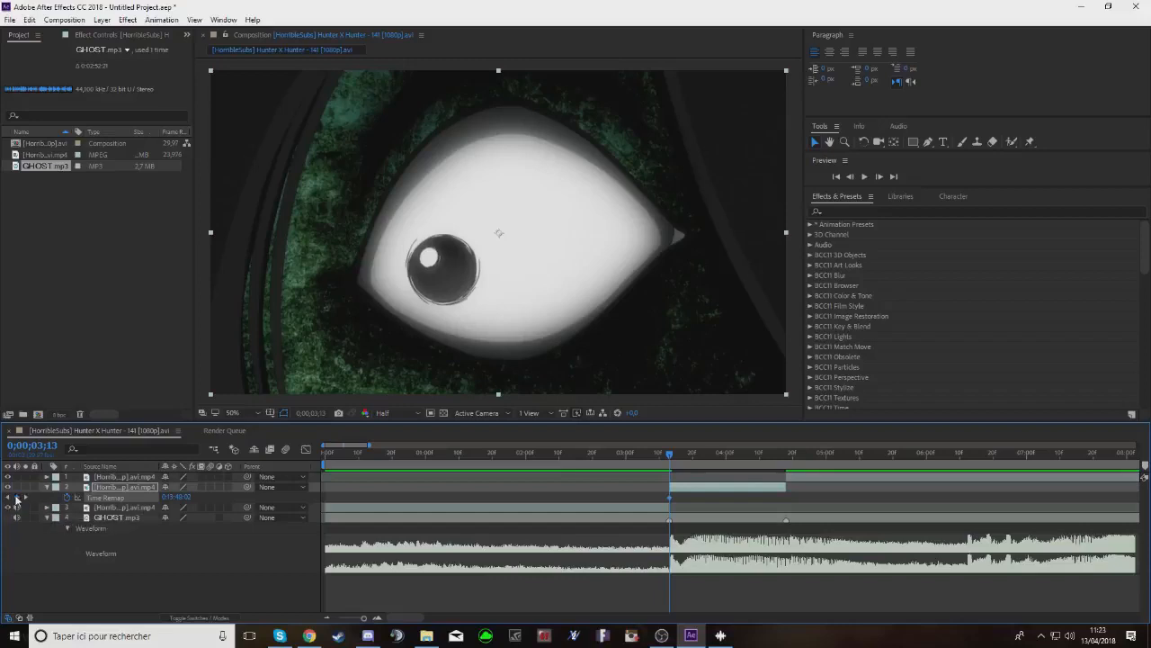
Add a second time-remap keyframe for the eye-shot clip well past its end, at about 0;00;09;00
drag(671, 453, 1123, 492)
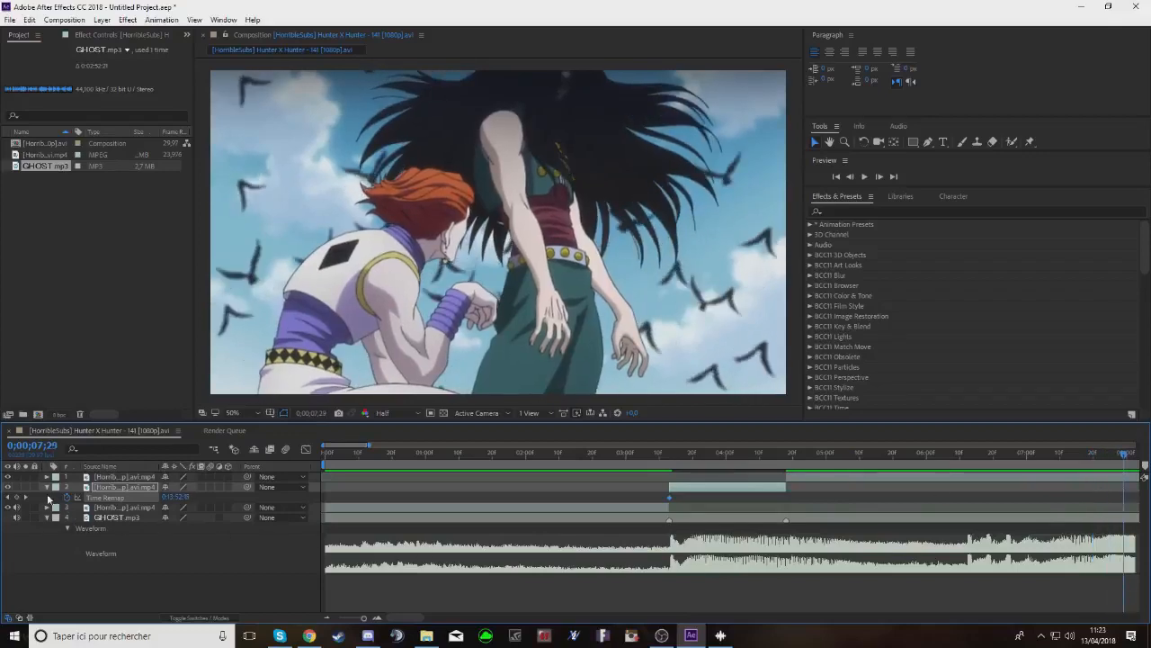
drag(695, 491, 1144, 493)
drag(594, 540, 645, 544)
drag(352, 619, 359, 619)
drag(524, 498, 546, 500)
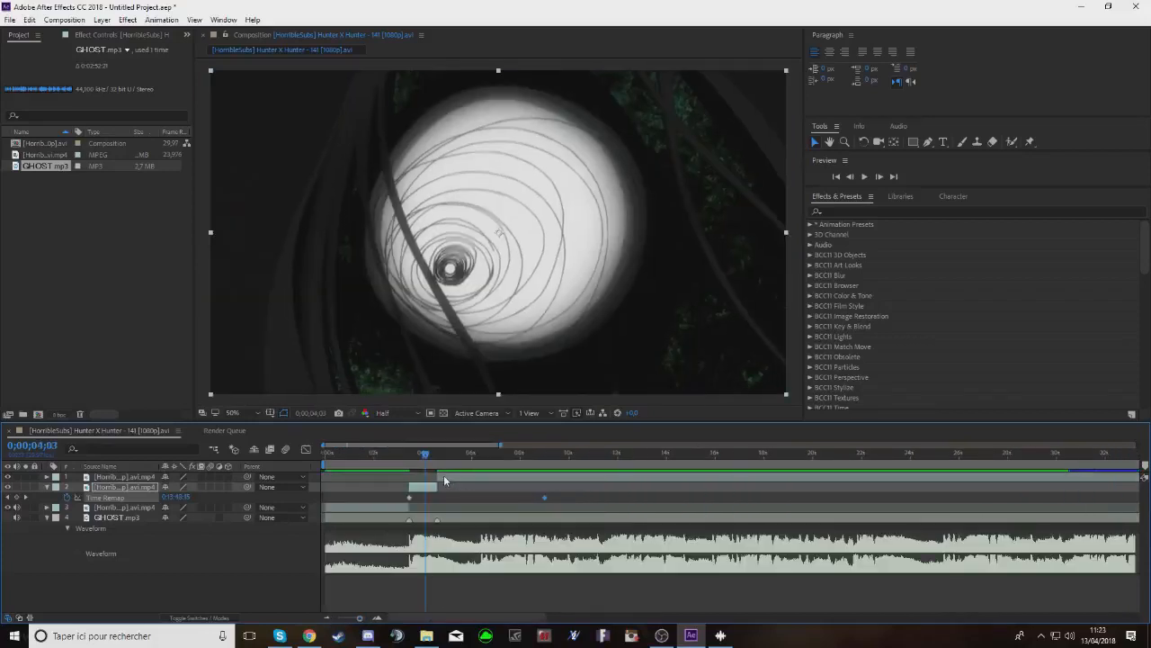
Move the eye-shot clip's second time-remap keyframe out to about 0;00;10;24 and preview the slower motion
drag(433, 457, 438, 458)
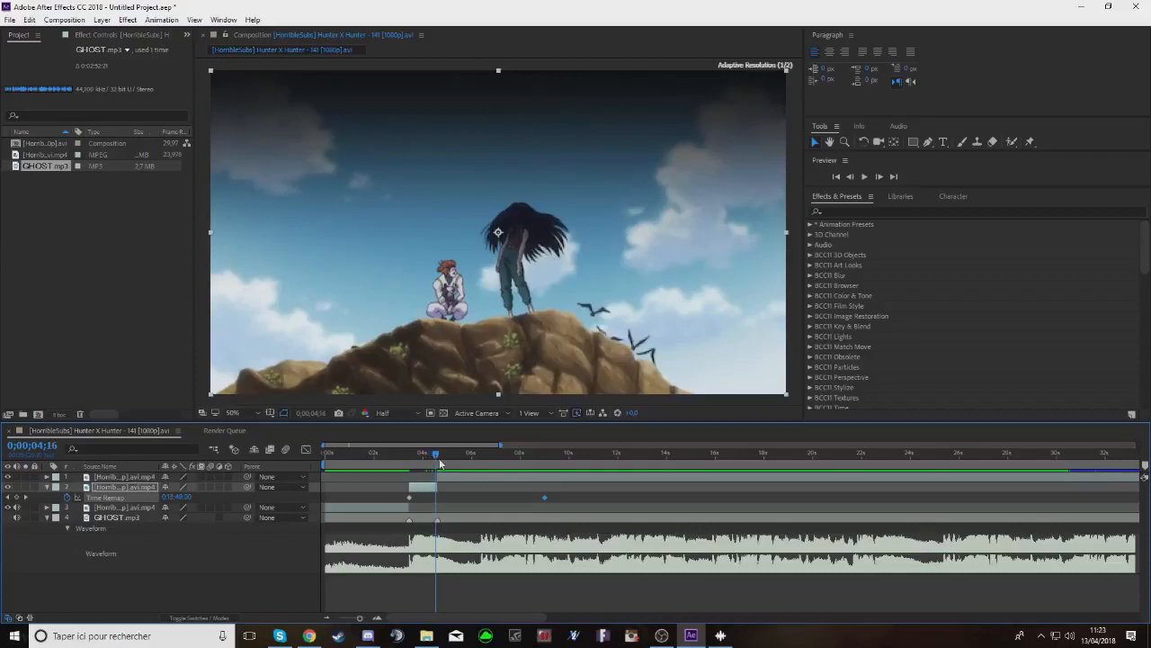
click(853, 177)
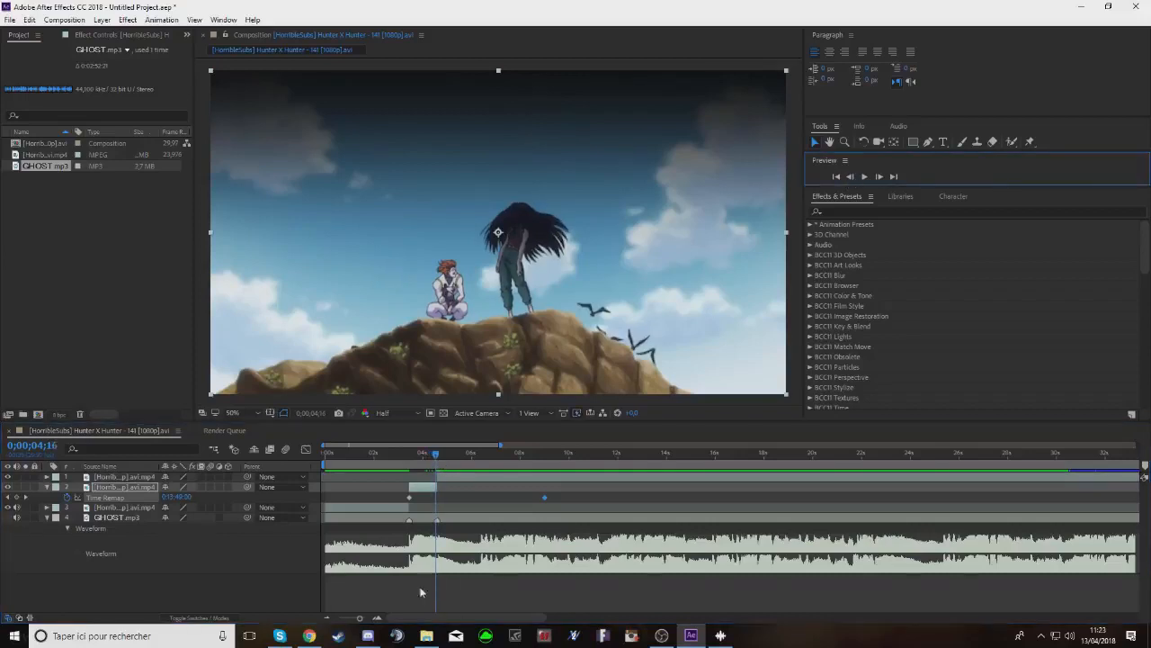
click(365, 617)
drag(375, 626, 381, 629)
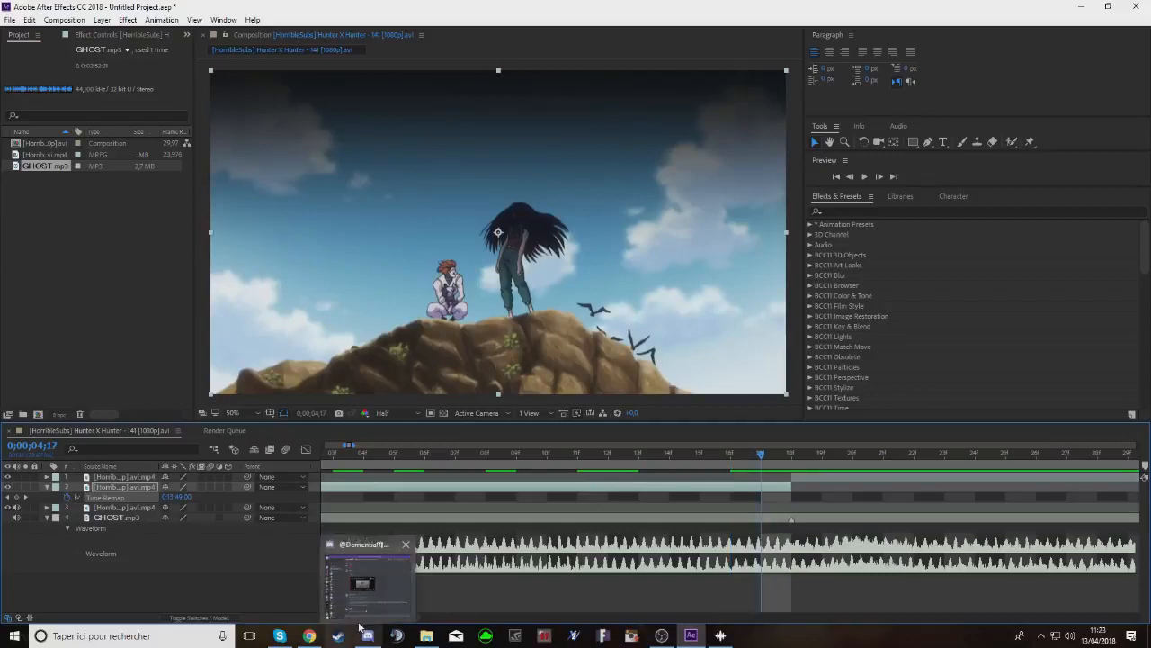
drag(366, 621, 361, 621)
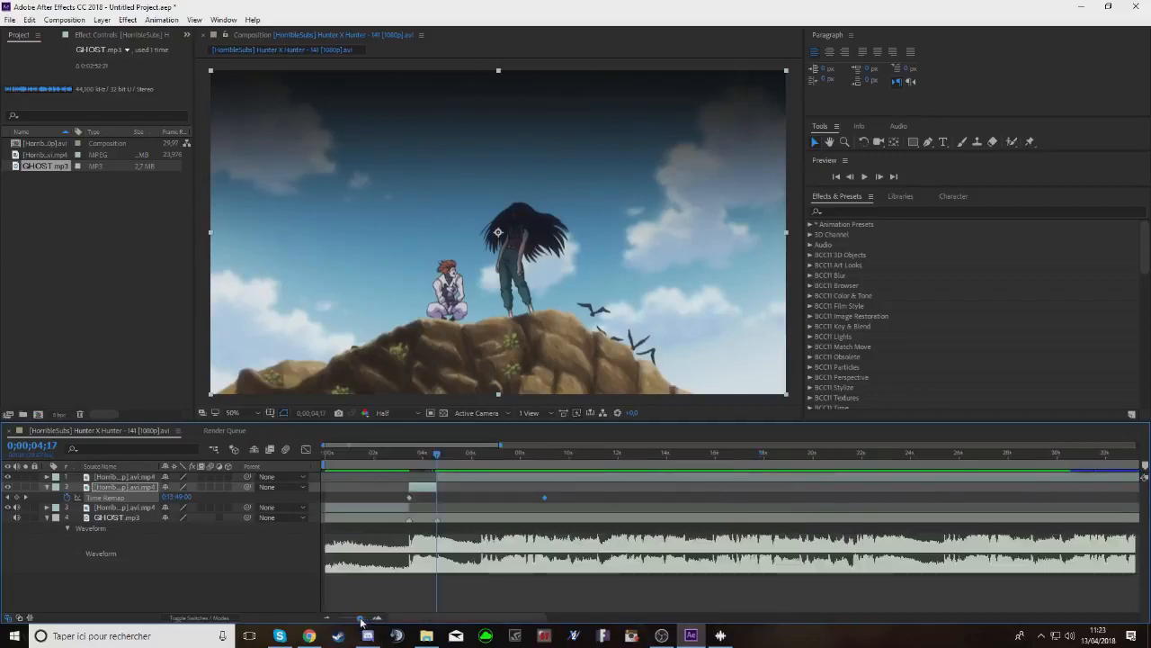
drag(545, 496, 587, 506)
key(j)
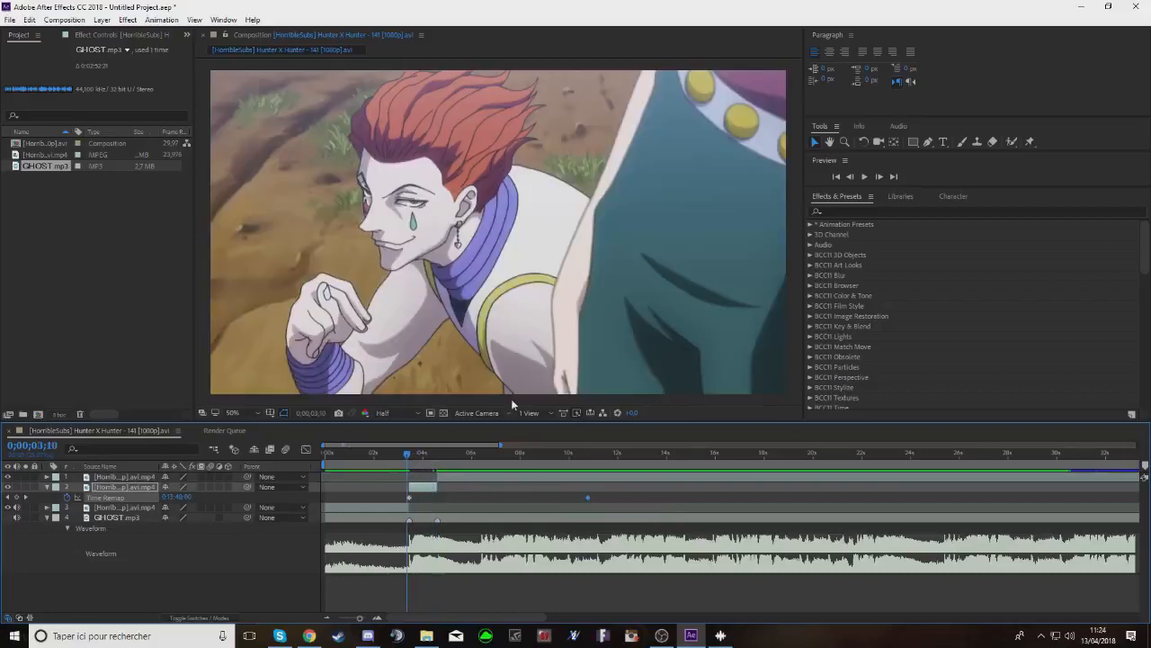
click(865, 176)
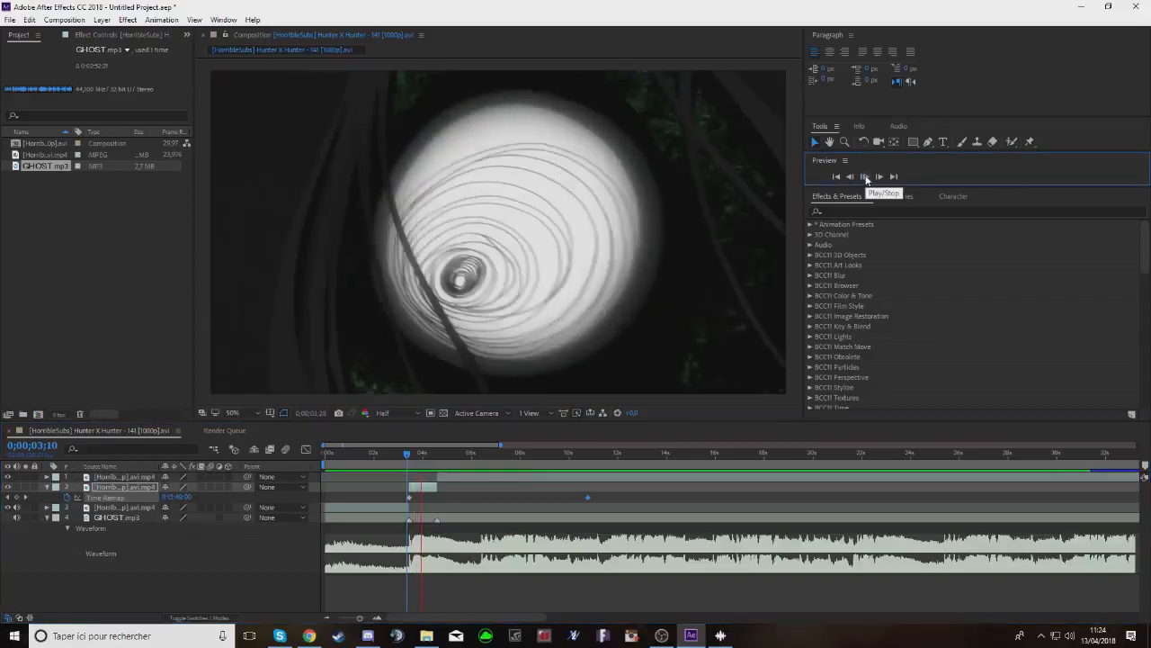
Search the effects for "twix" and apply the Twixtor bg preset to the eye-shot clip
click(413, 478)
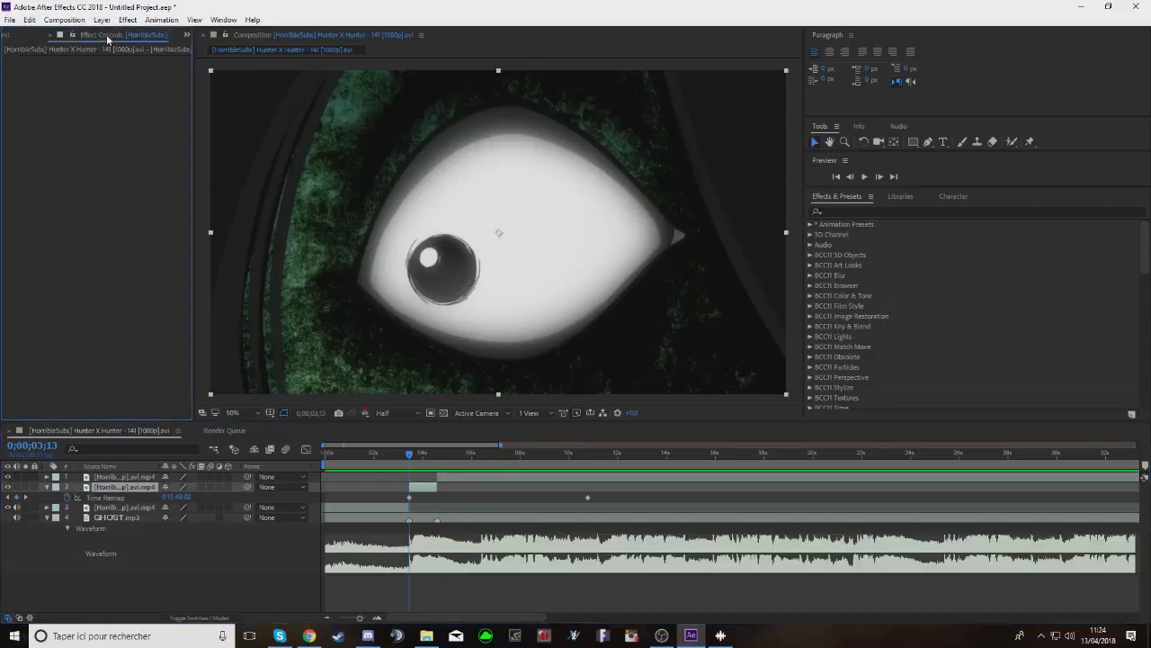
click(868, 210)
text(twit)
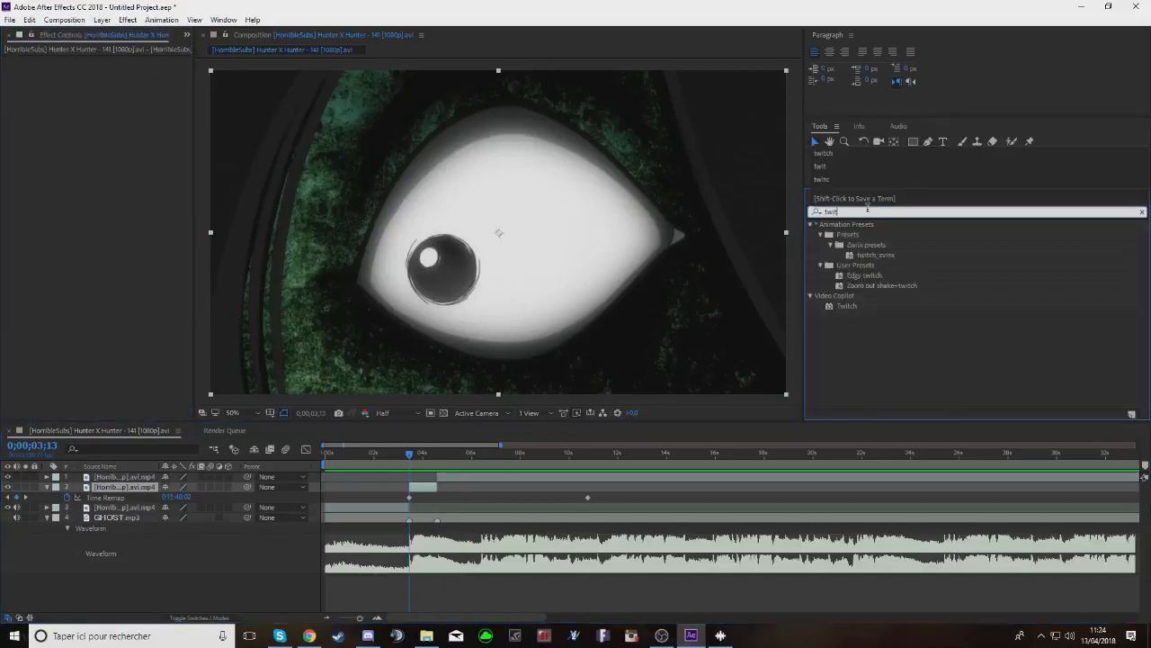
key(BackSpace)
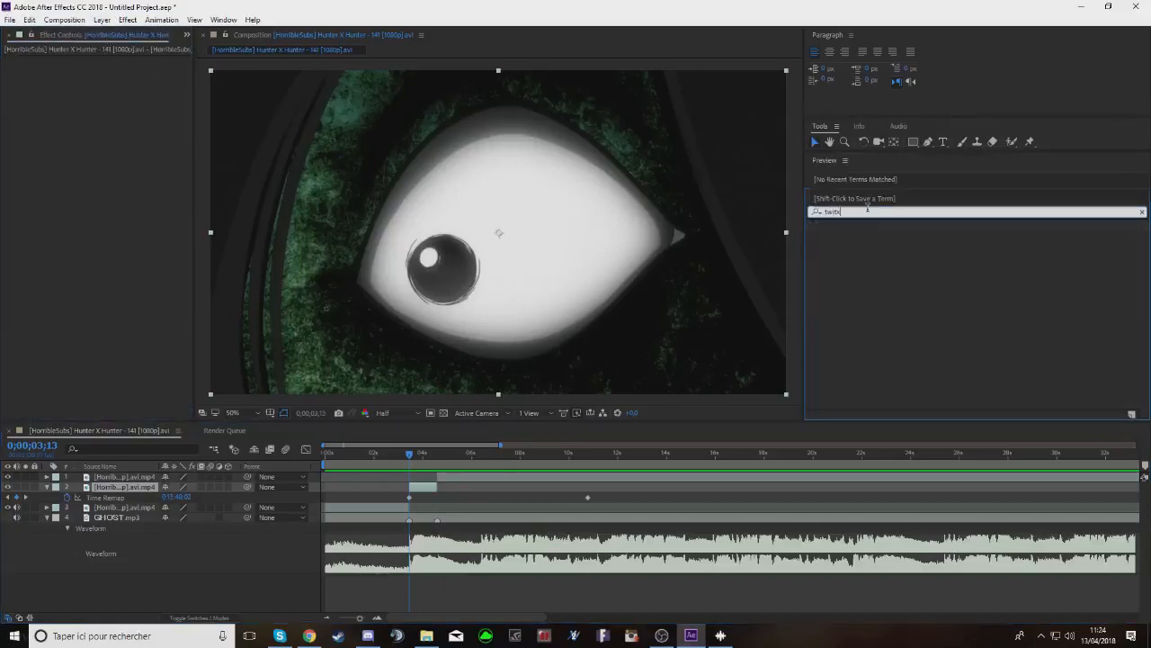
text(x)
drag(864, 245, 73, 193)
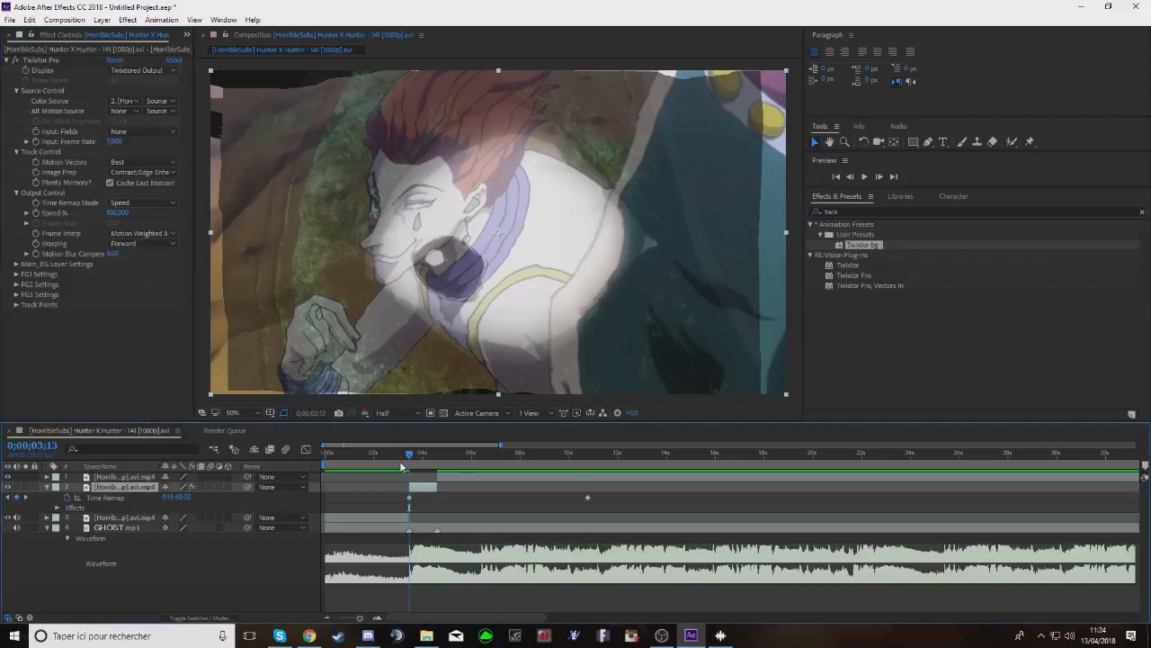
Split the eye-shot clip at 0;00;03;15, delete its first two frames and slide the remainder back to start at 0;00;03;13
drag(409, 458, 411, 460)
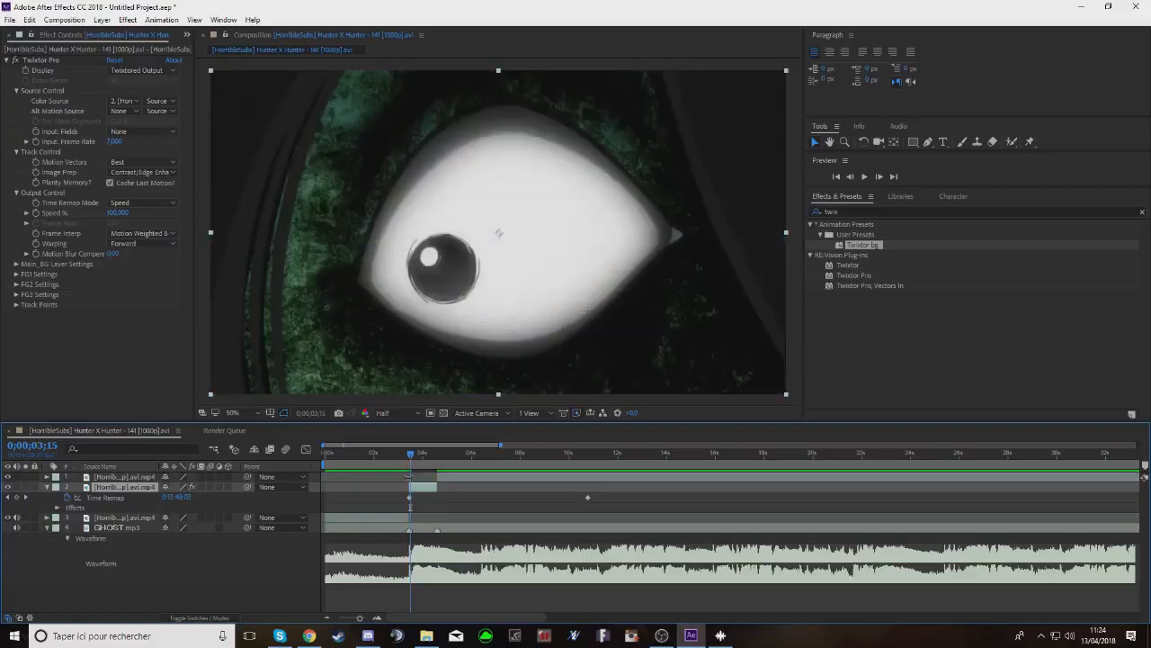
click(376, 619)
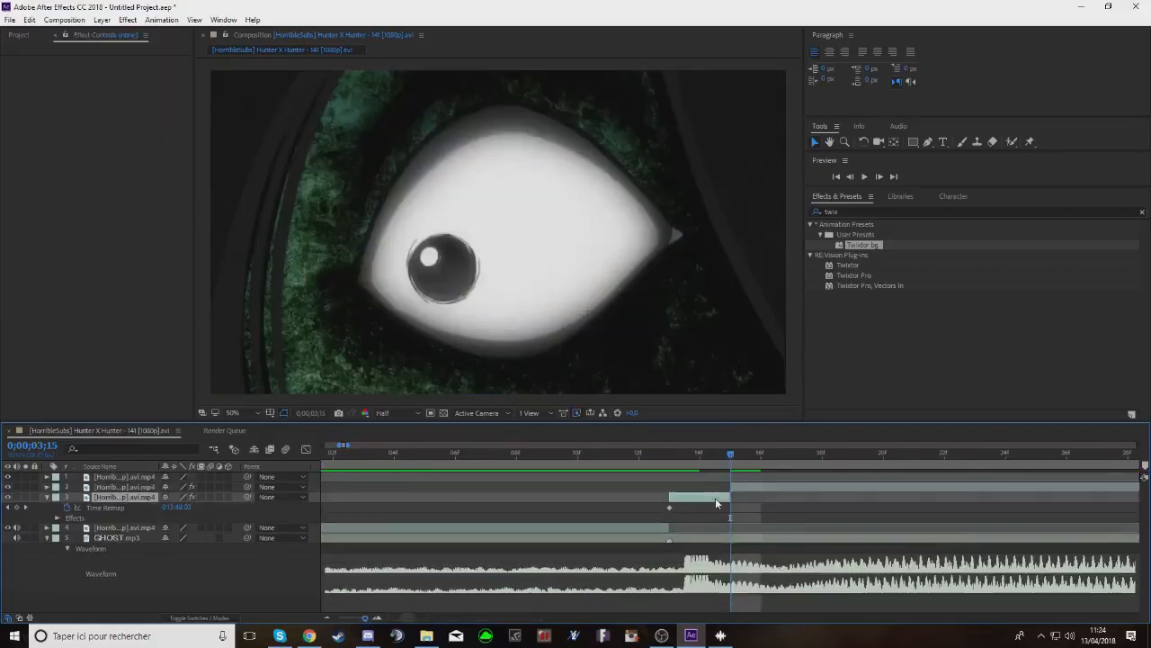
key(u)
key(space)
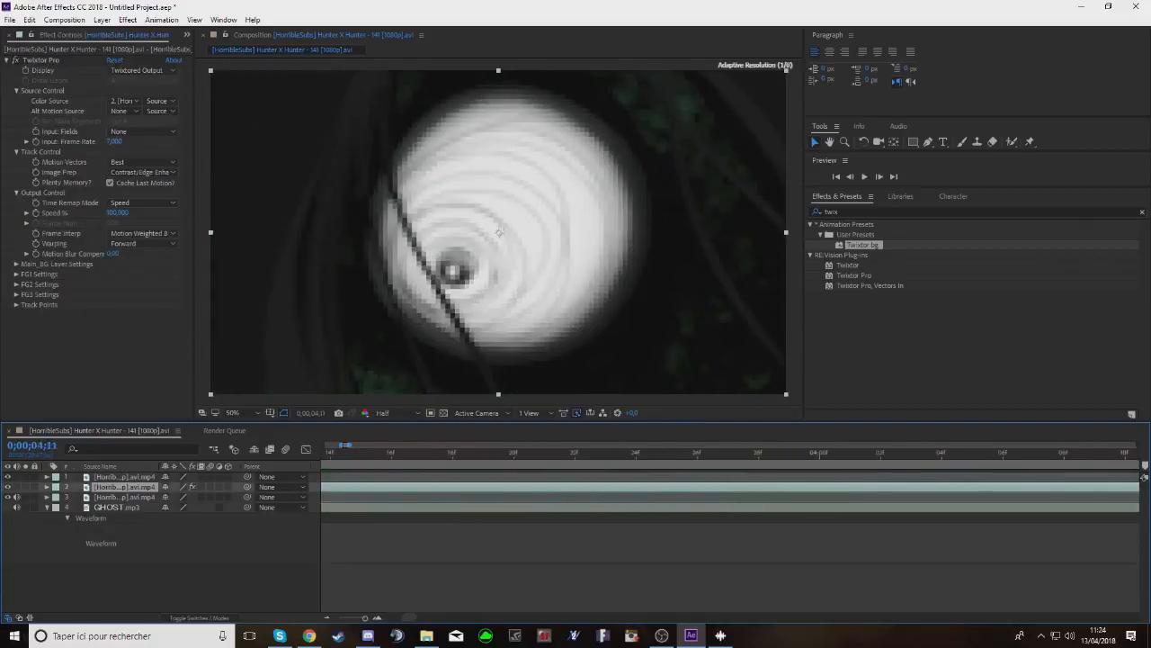
Extend the end of the eye-shot clip to the marker at 0;00;04;18 and check the frames around the cut
key(Page_Up)
key(Page_Up)
key(Page_Up)
key(Page_Up)
key(Page_Down)
key(Page_Down)
key(Page_Down)
key(Page_Down)
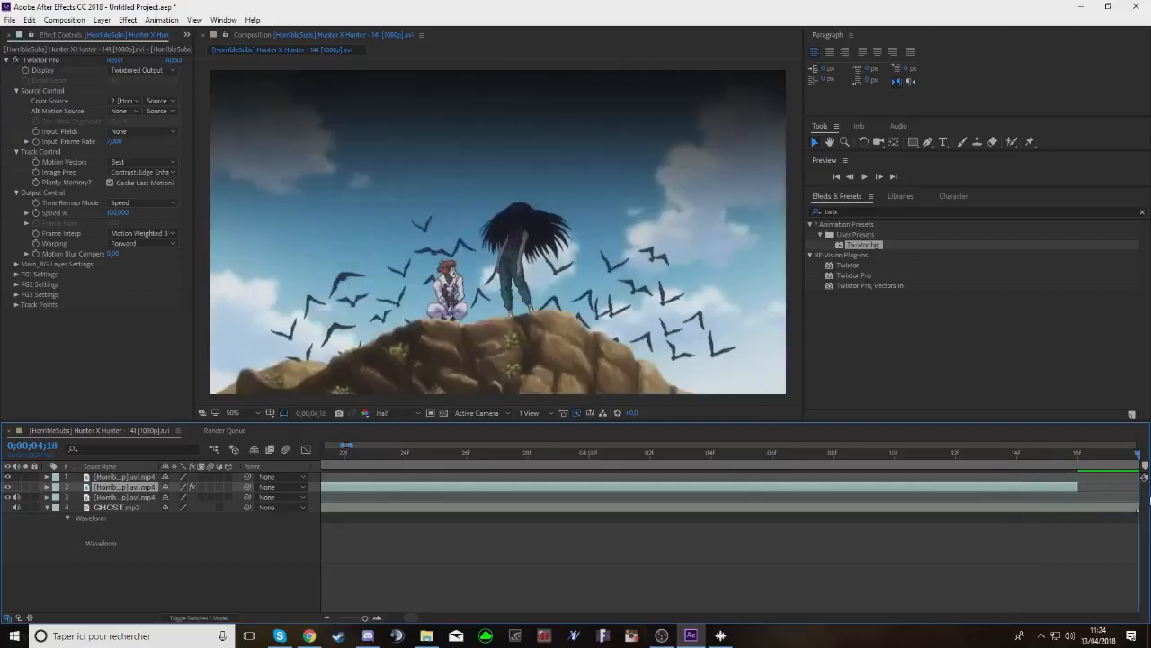
key(Page_Down)
key(Page_Up)
key(Page_Up)
key(Page_Up)
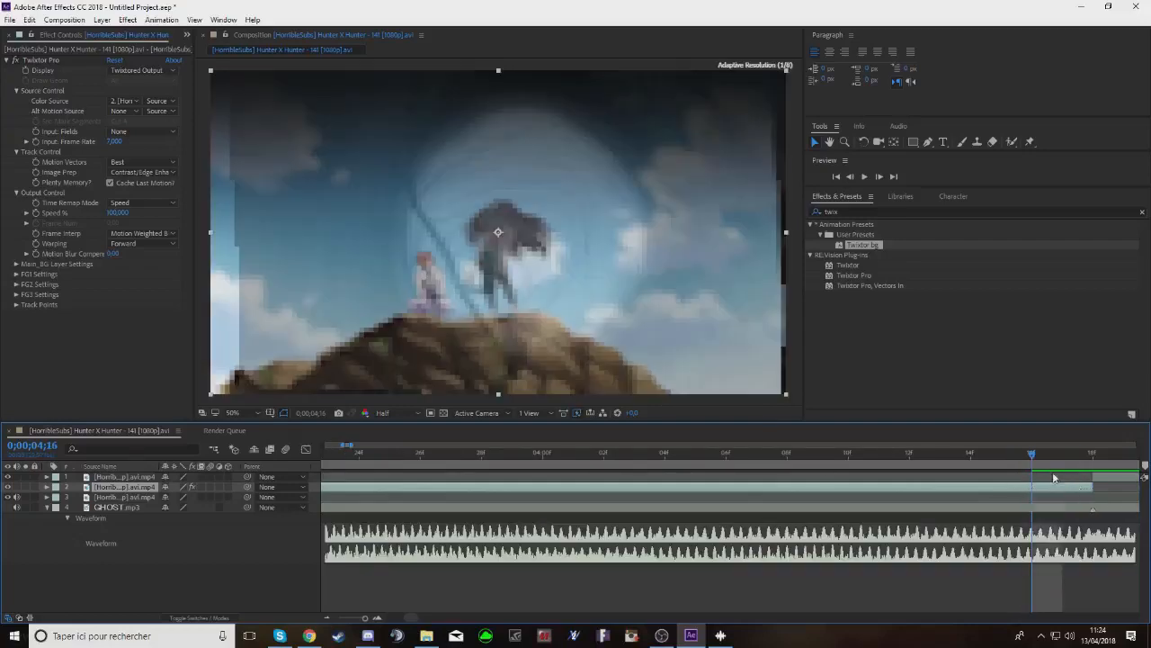
drag(1016, 464, 1068, 475)
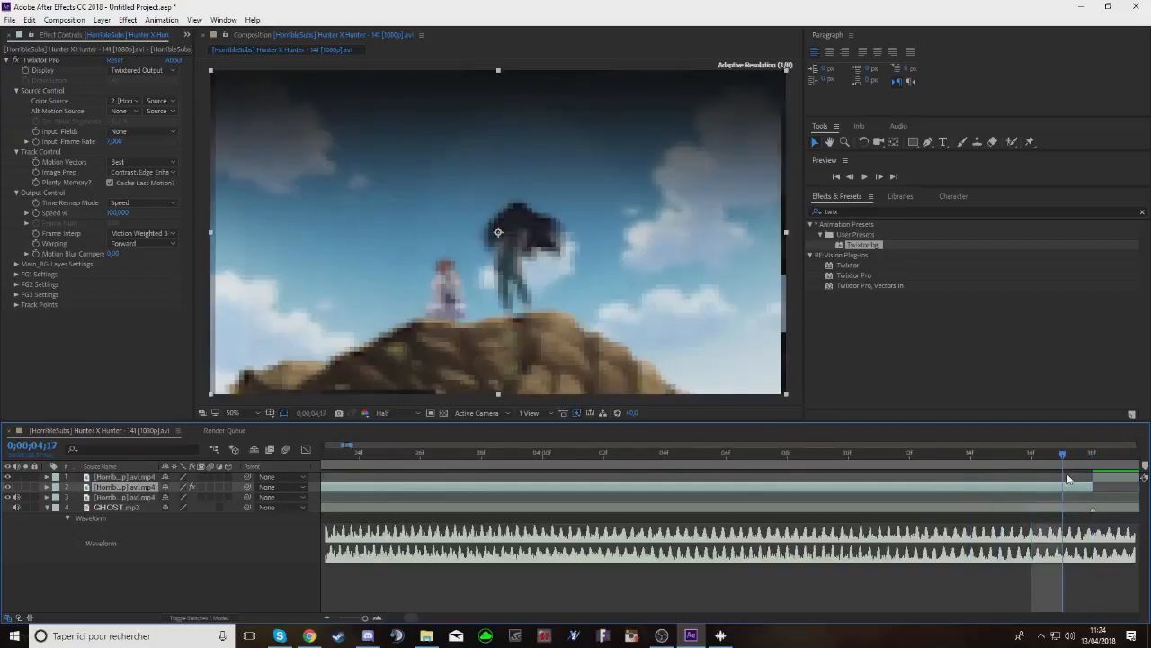
drag(365, 618, 359, 618)
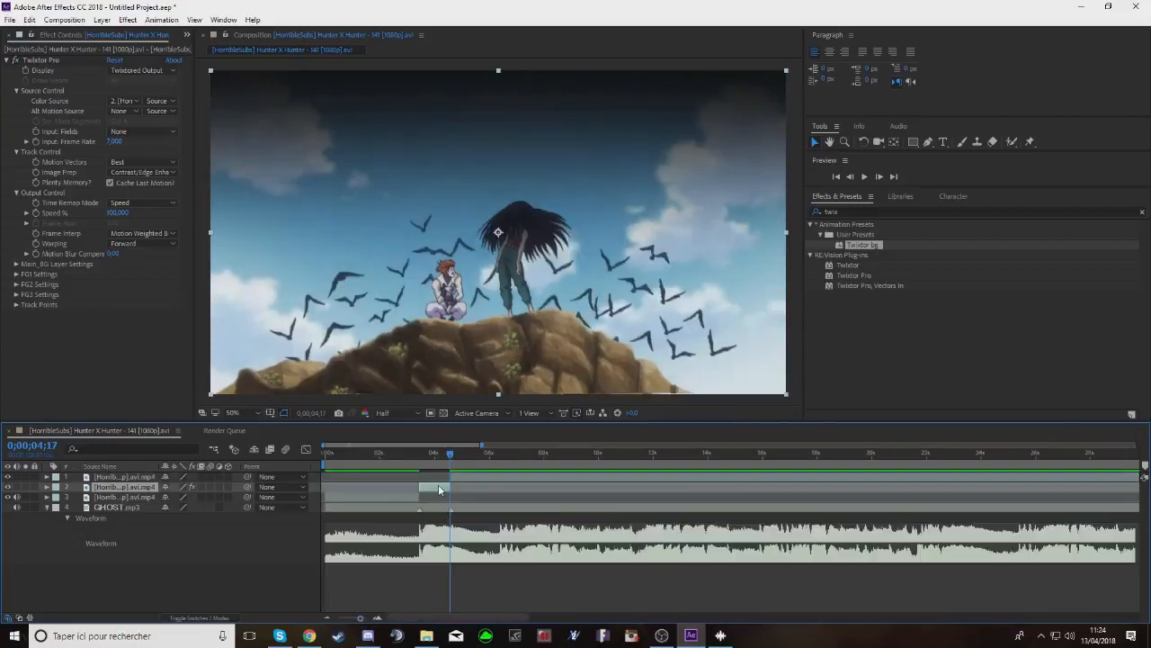
Enable time remapping afresh on the eye-shot clip, with keyframes at 0;00;03;13 and 0;00;10;18
key(ctrl+alt+t)
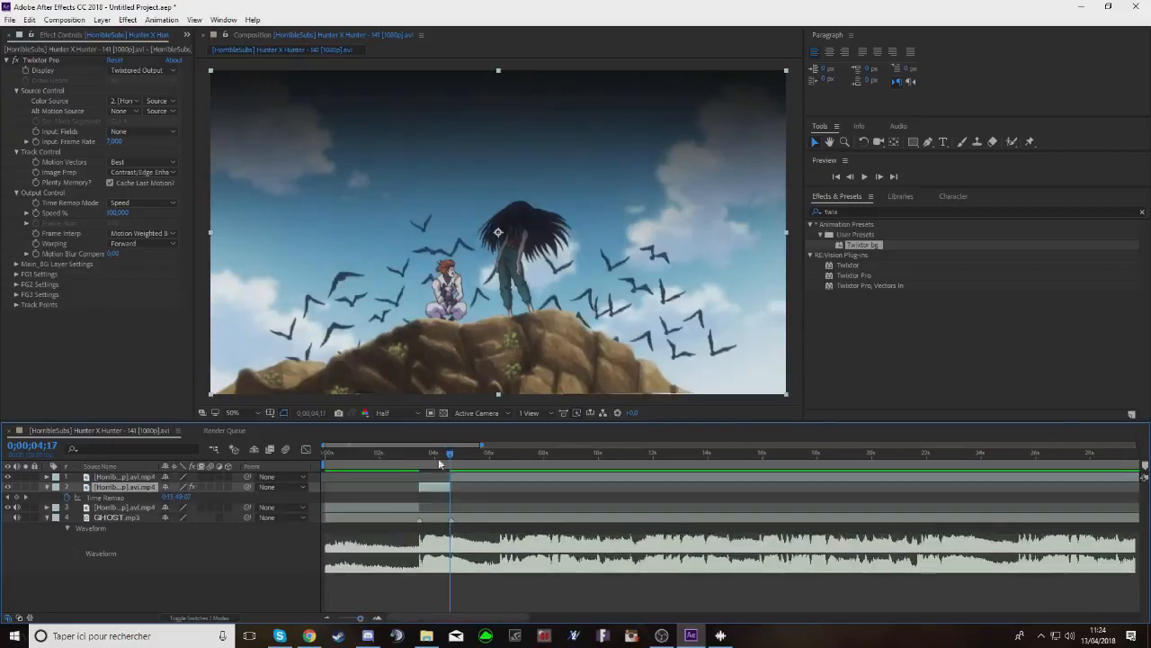
click(419, 462)
click(418, 461)
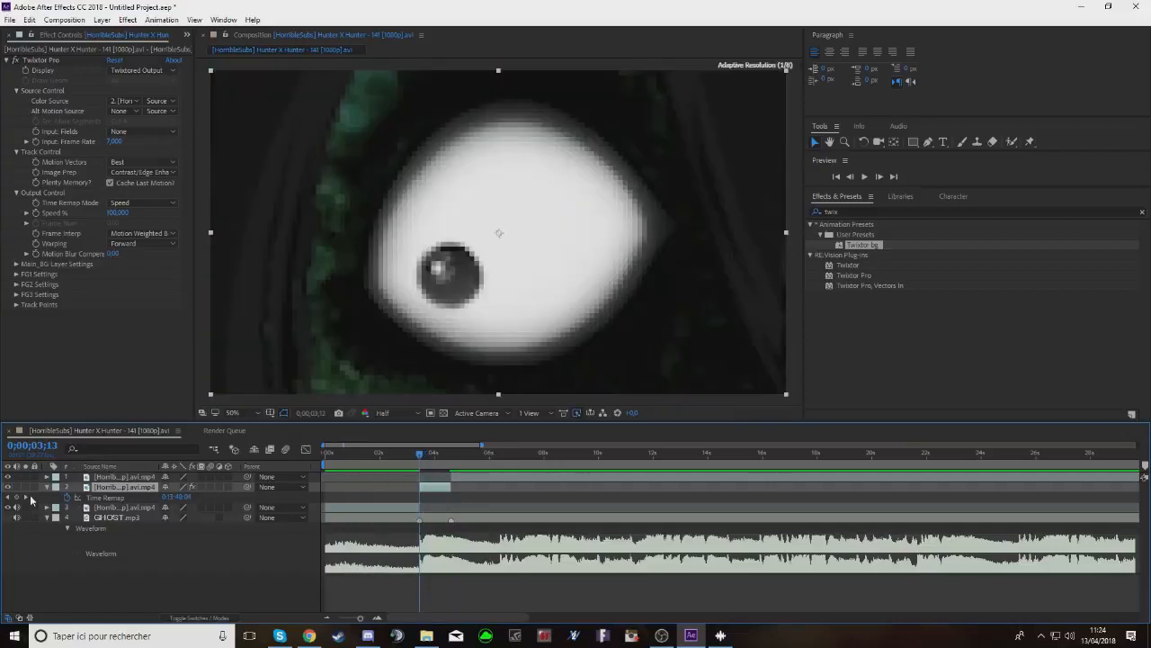
click(18, 498)
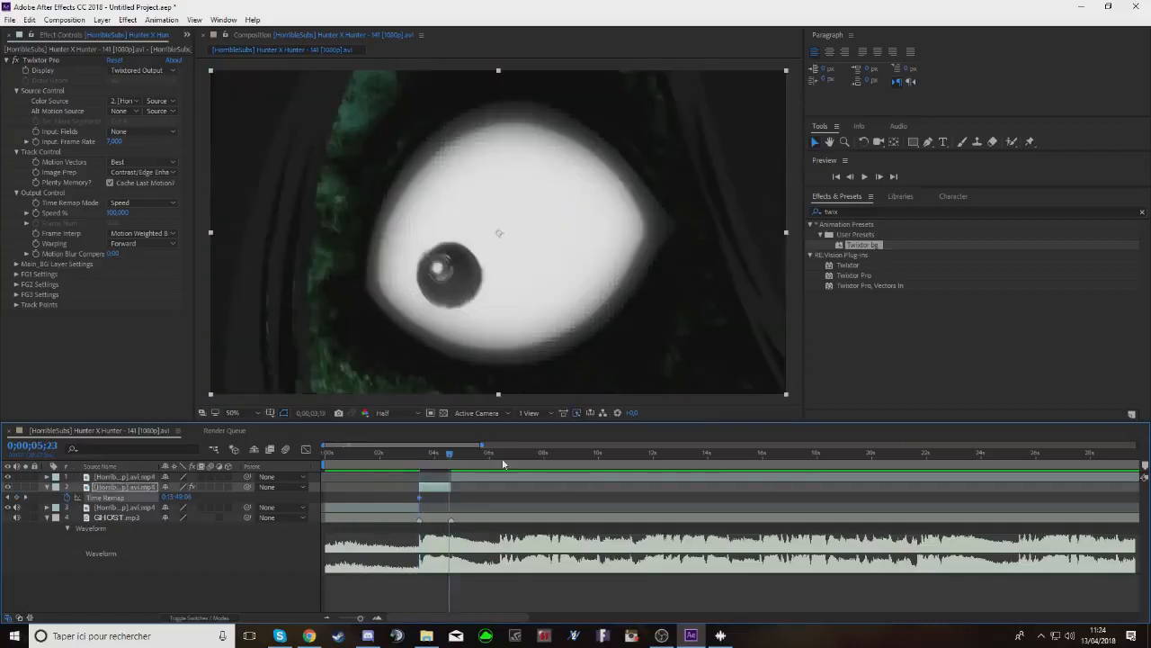
click(614, 452)
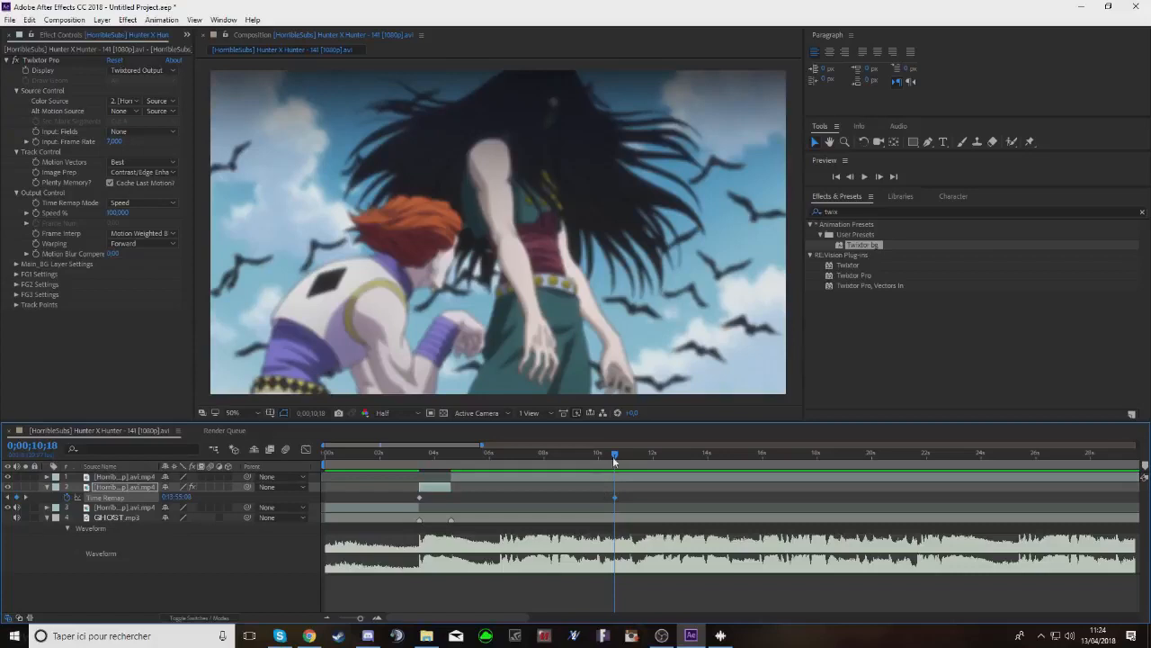
Slow the eye shot by moving its second time-remap keyframe to about 0;00;17;12, and preview from just before the clip
drag(614, 460, 451, 495)
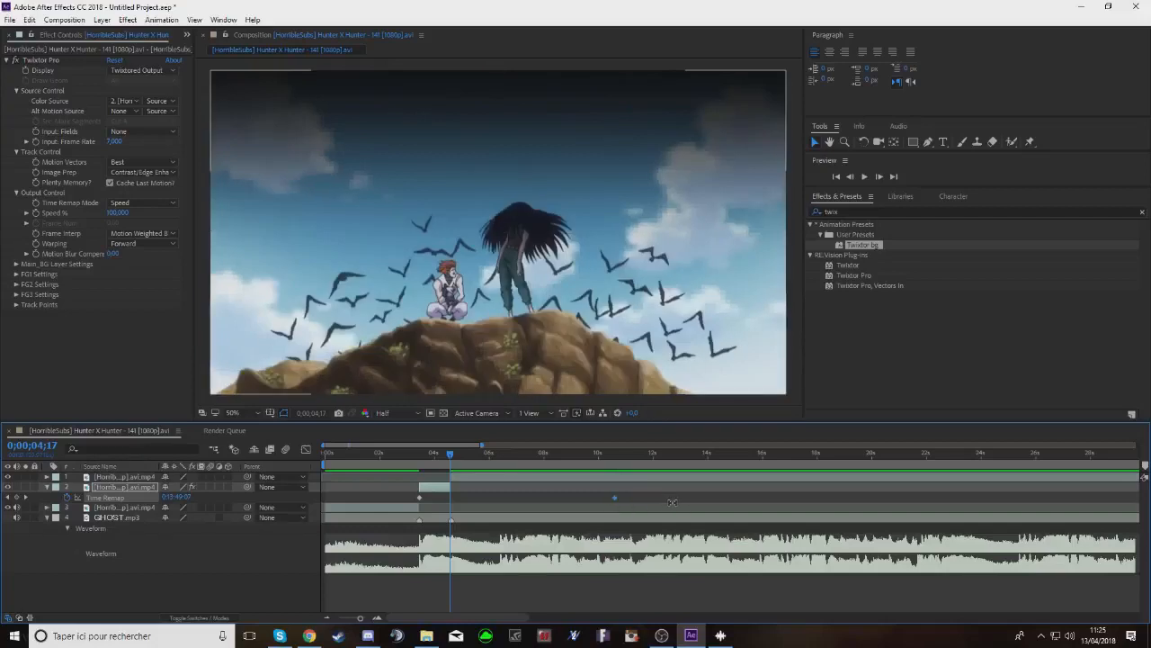
drag(614, 496, 800, 500)
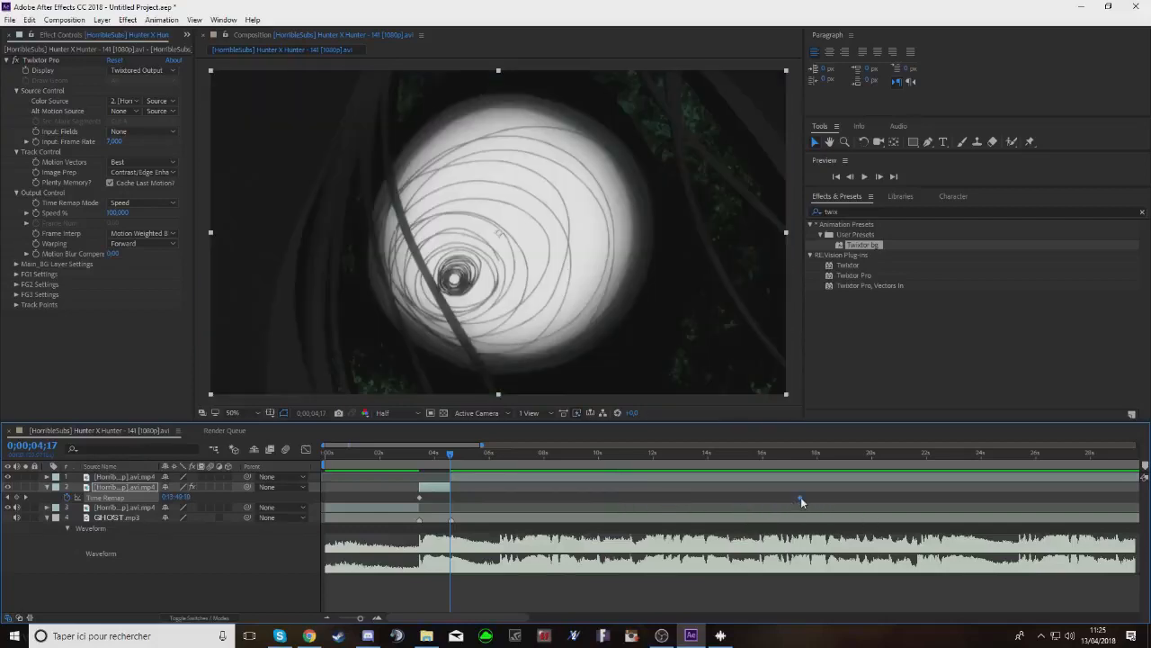
drag(444, 459, 413, 454)
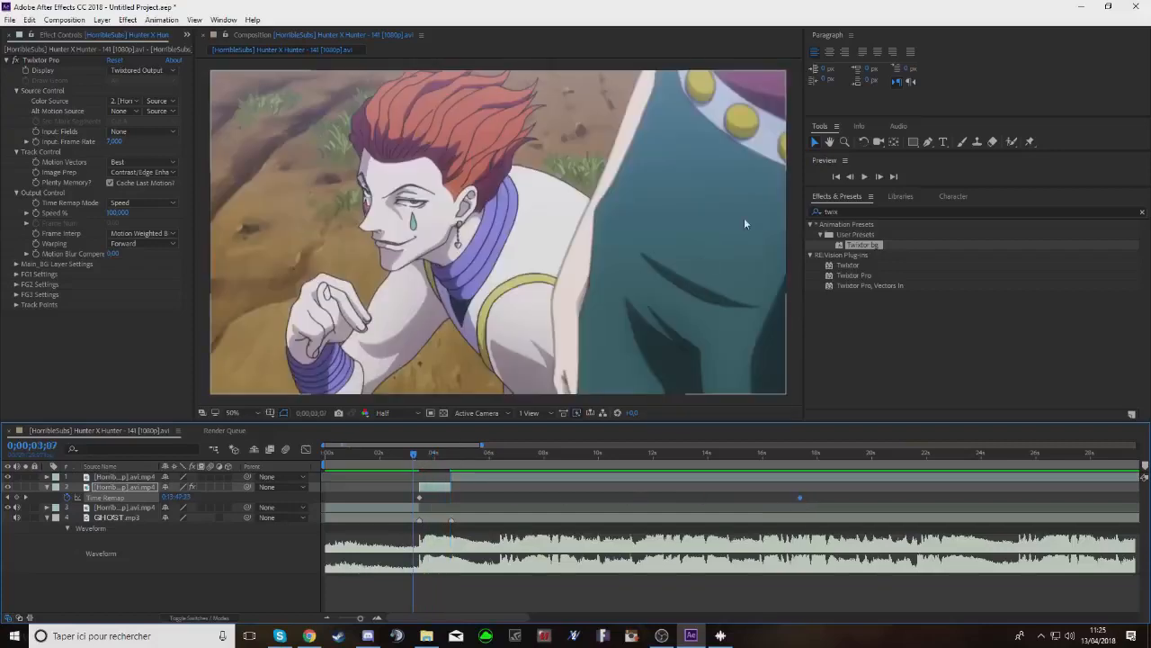
click(866, 177)
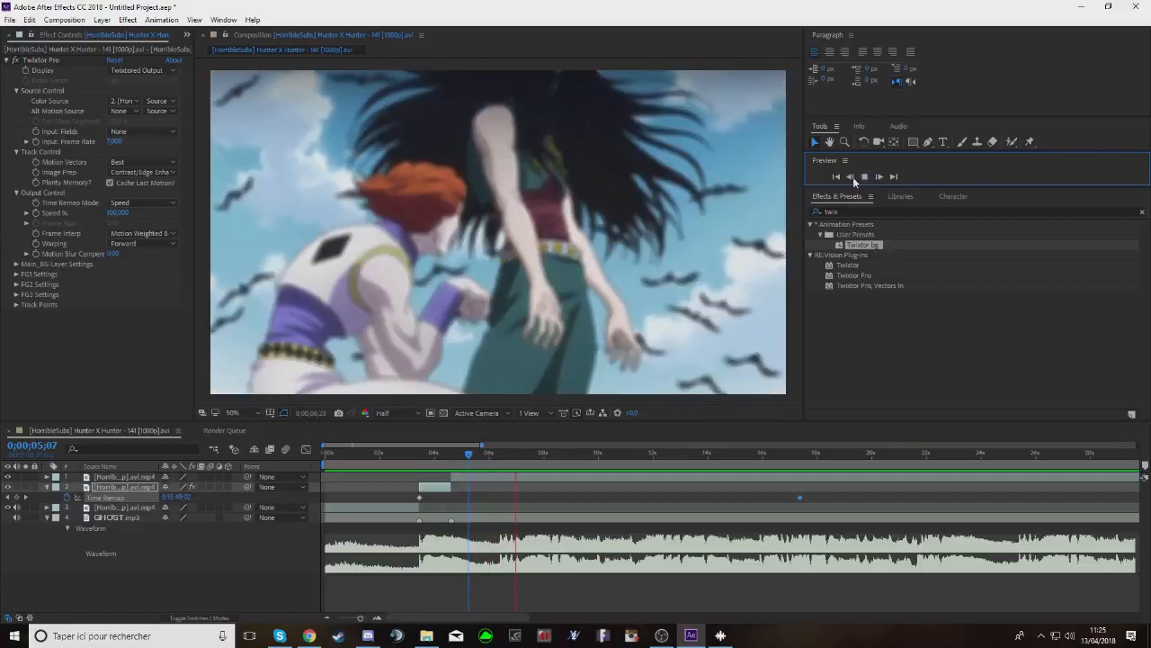
Add beat markers on GHOST.mp3 at 0;00;06;13, 0;00;06;19 and 0;00;06;25
click(514, 455)
click(501, 457)
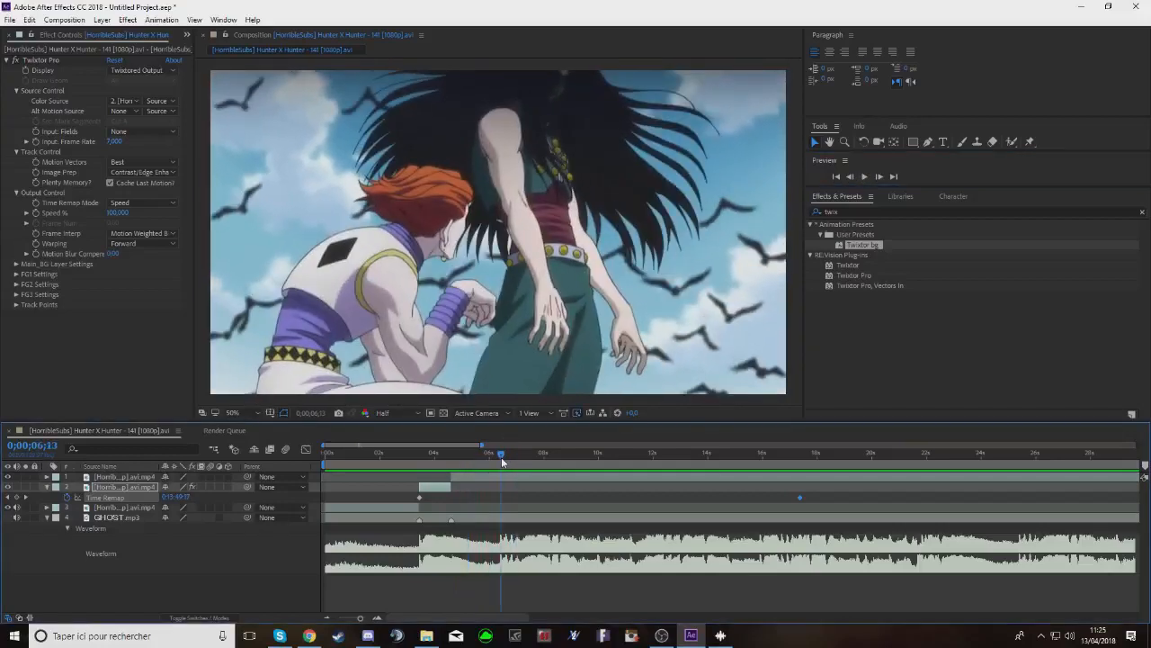
drag(361, 621, 365, 620)
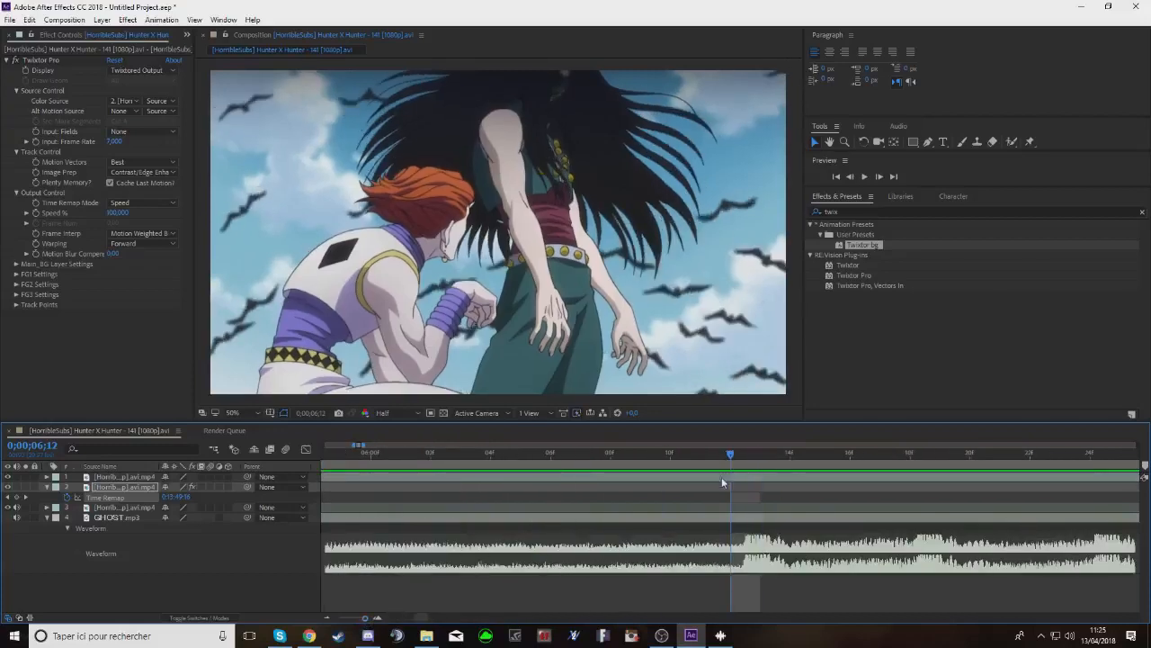
click(754, 520)
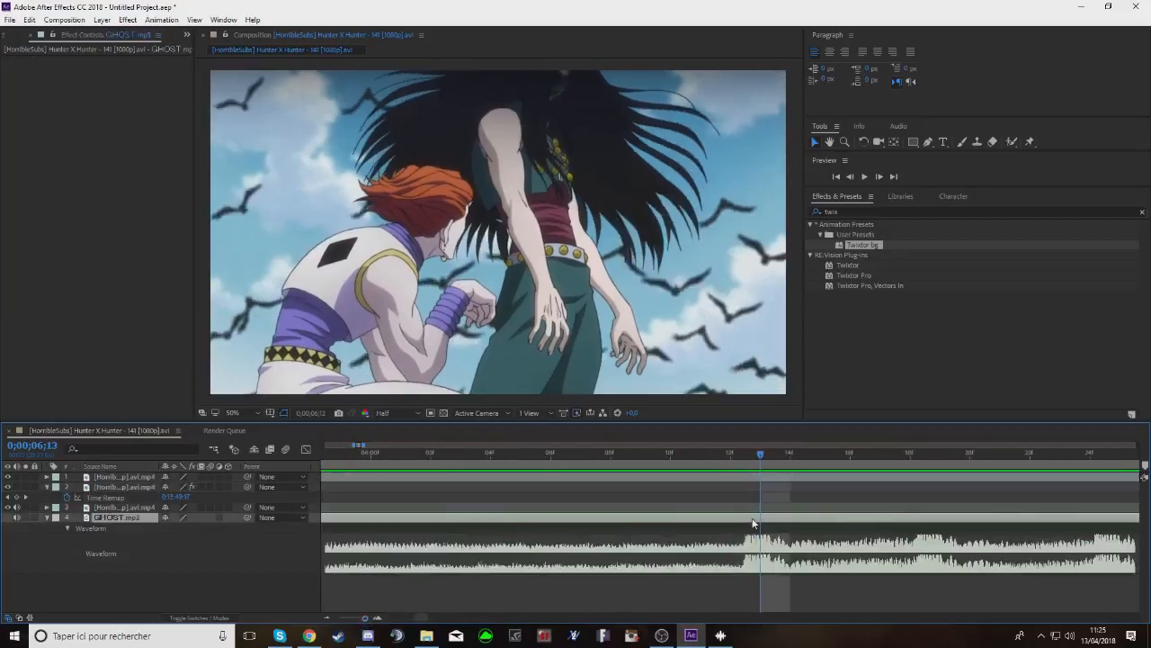
key(space)
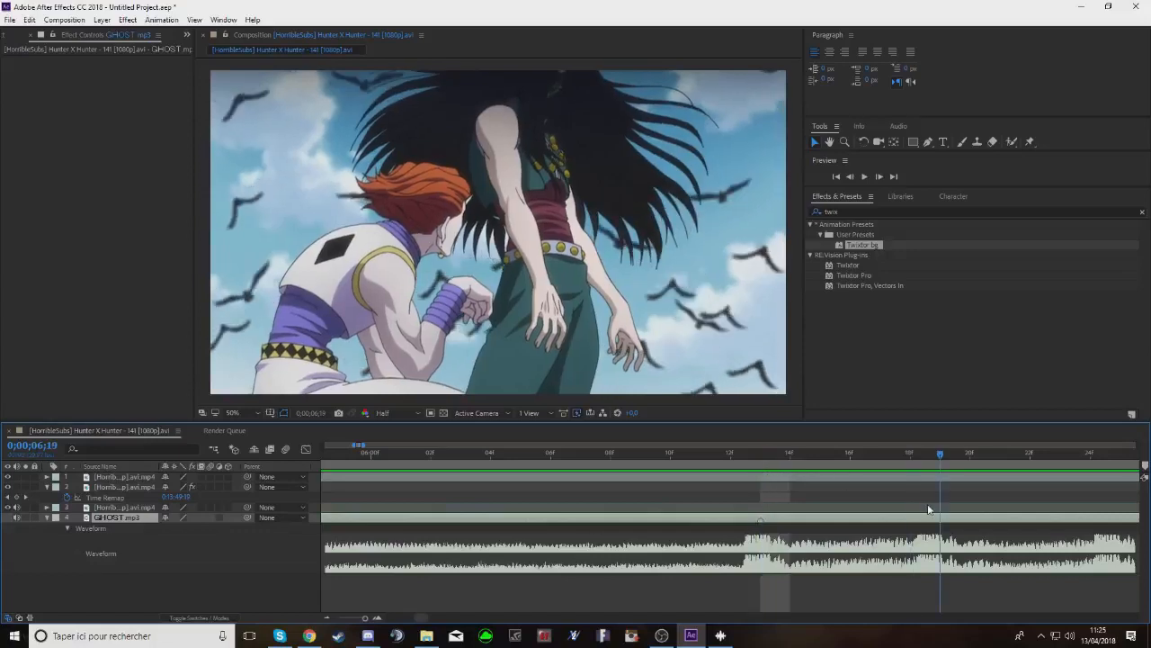
drag(942, 461, 460, 531)
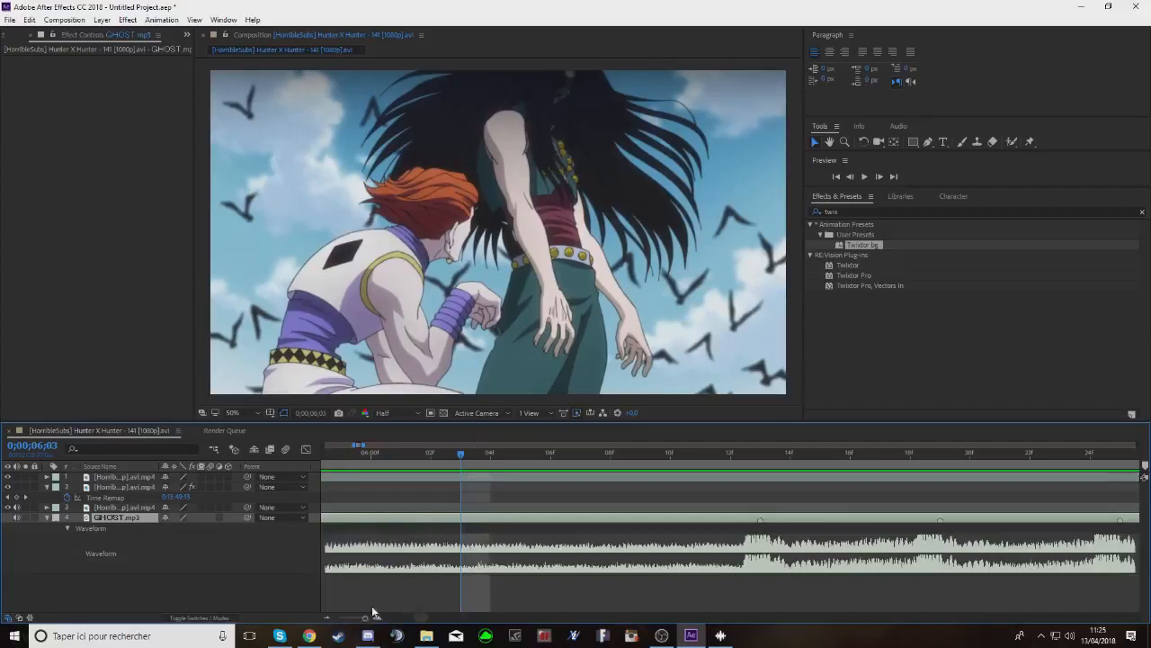
drag(365, 617, 360, 617)
Split the cliff-scene clip at the 0;00;06;13 marker and preview the section from 0;00;04;18
drag(536, 455, 491, 479)
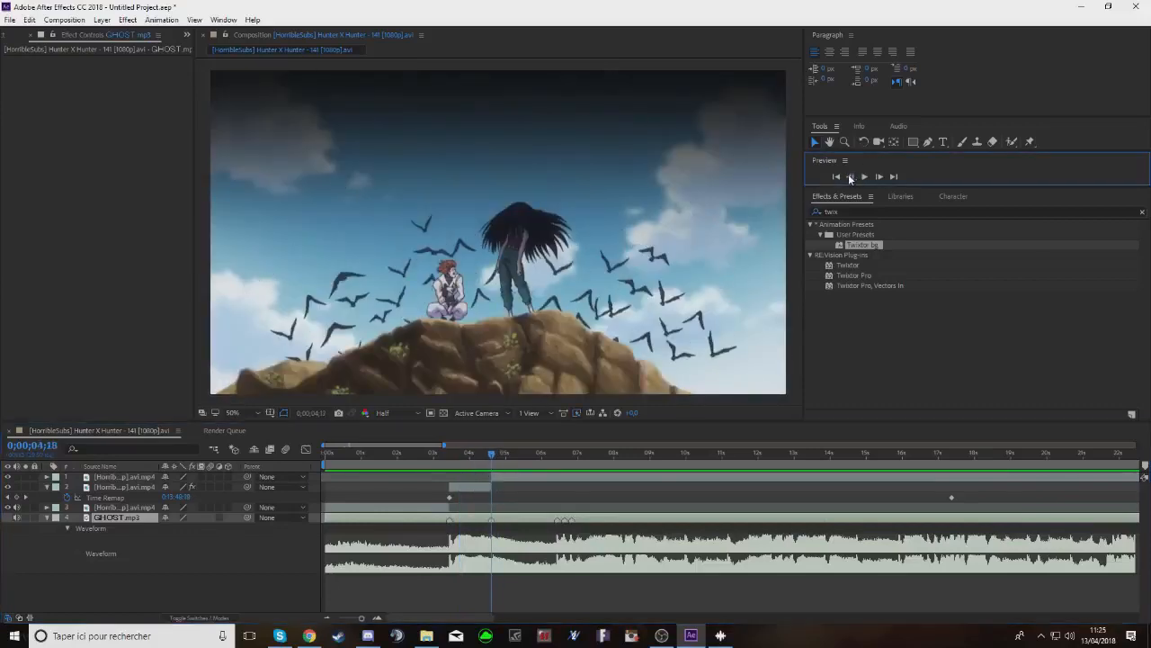
click(849, 175)
click(494, 458)
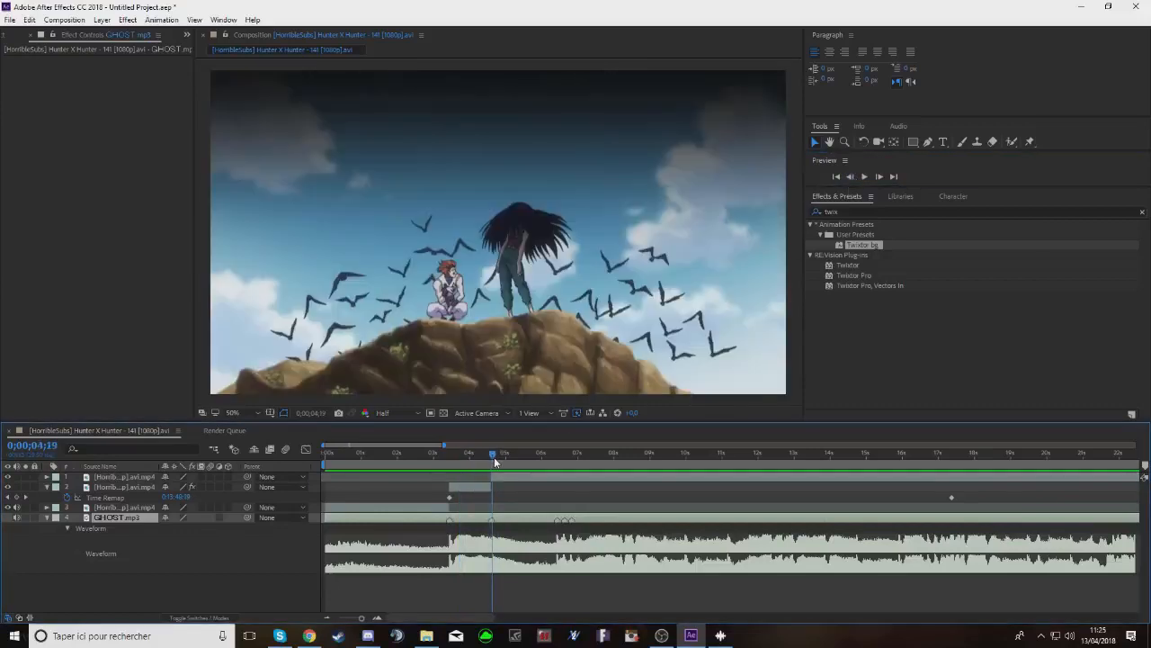
mouse_move(493, 456)
mouse_down()
mouse_move(558, 470)
mouse_move(542, 459)
mouse_move(491, 478)
mouse_up()
click(557, 481)
key(ctrl+shift+d)
click(498, 488)
click(866, 176)
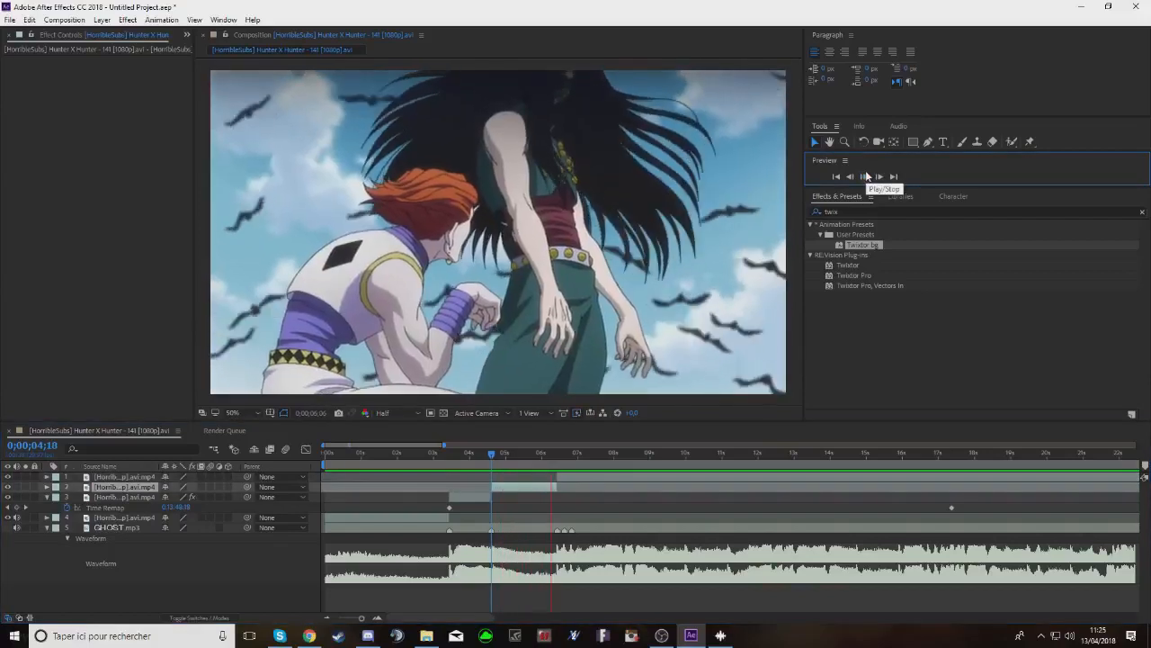
Split the remaining footage clip at 0;00;16;02 and delete its part from 0;00;06;13 to 0;00;16;02
drag(585, 455, 904, 459)
click(906, 476)
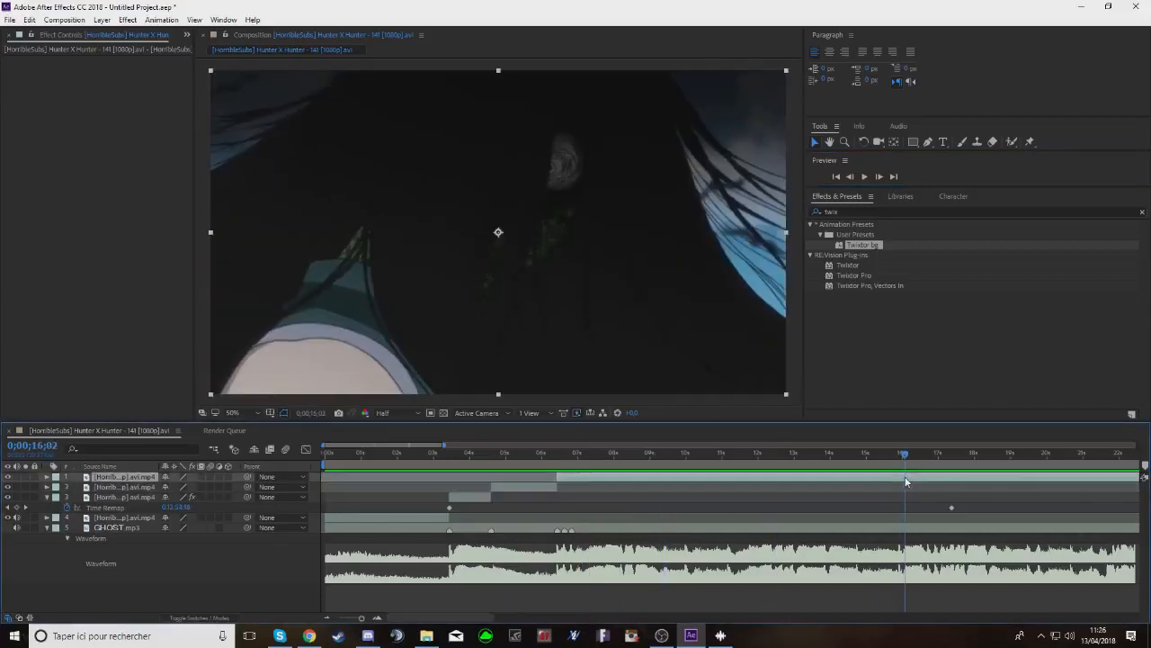
key(ctrl+shift+d)
click(886, 487)
key(Delete)
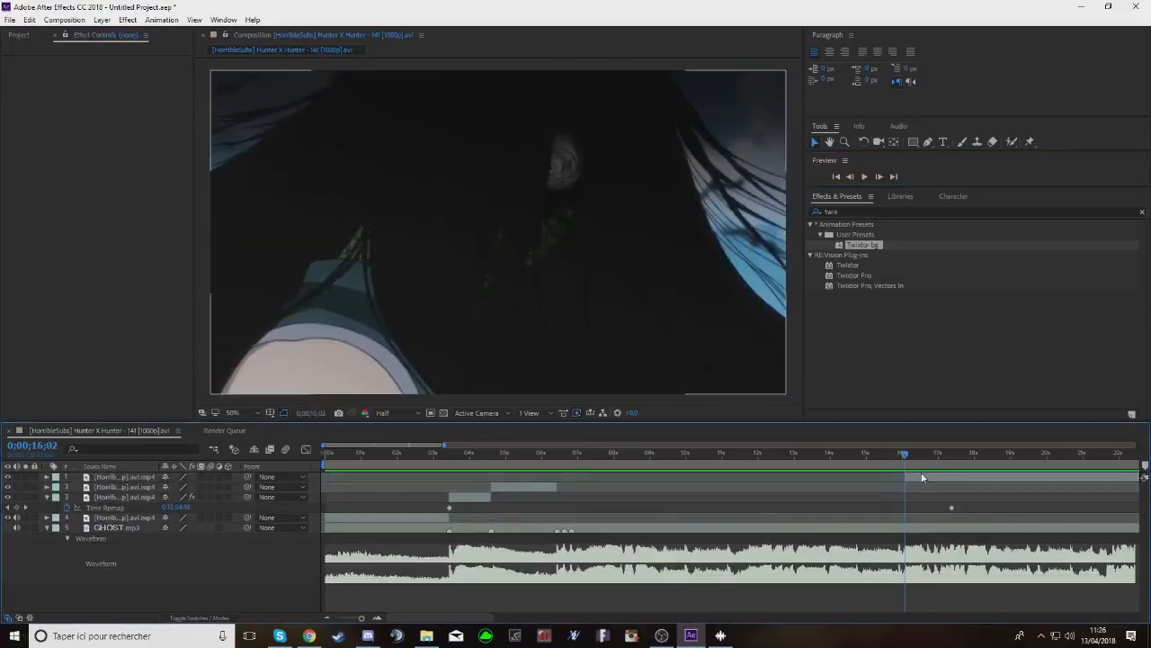
Move the remaining footage clip to start at the 0;00;06;13 marker and split it at 0;00;06;19
drag(911, 474, 576, 481)
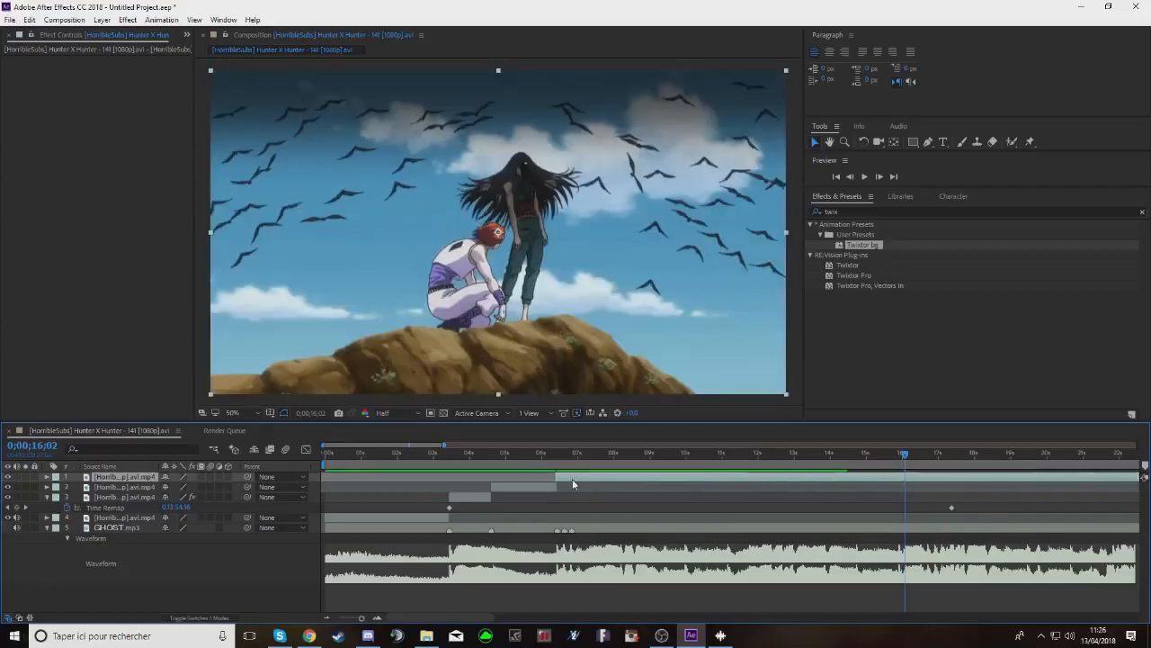
click(48, 497)
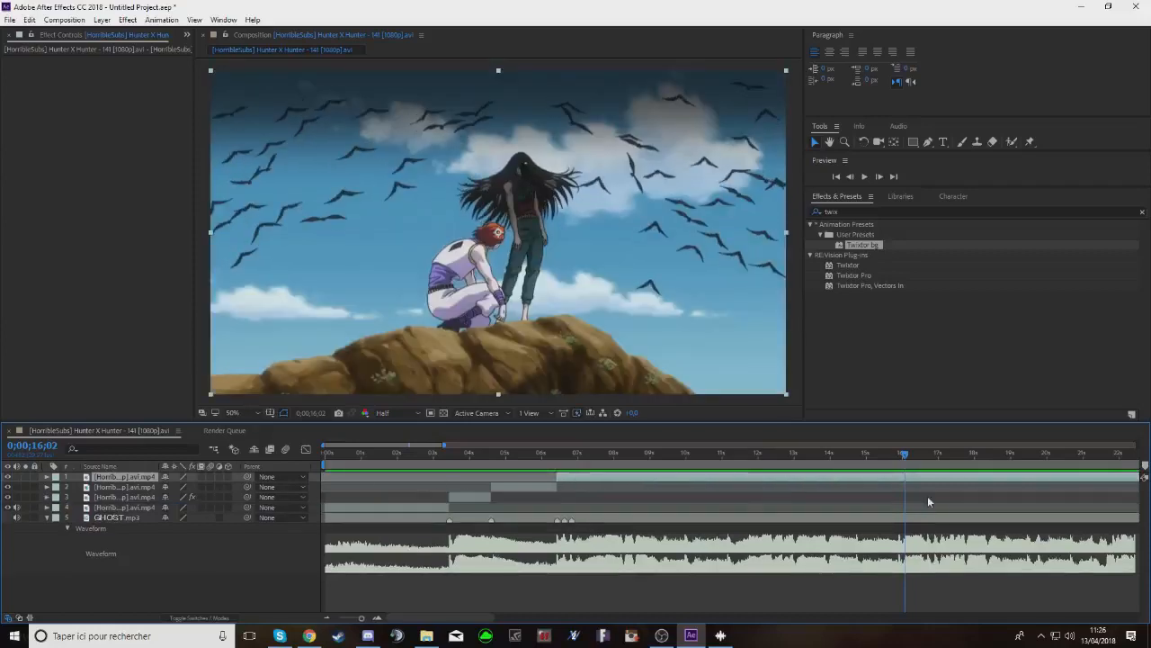
drag(904, 453, 557, 533)
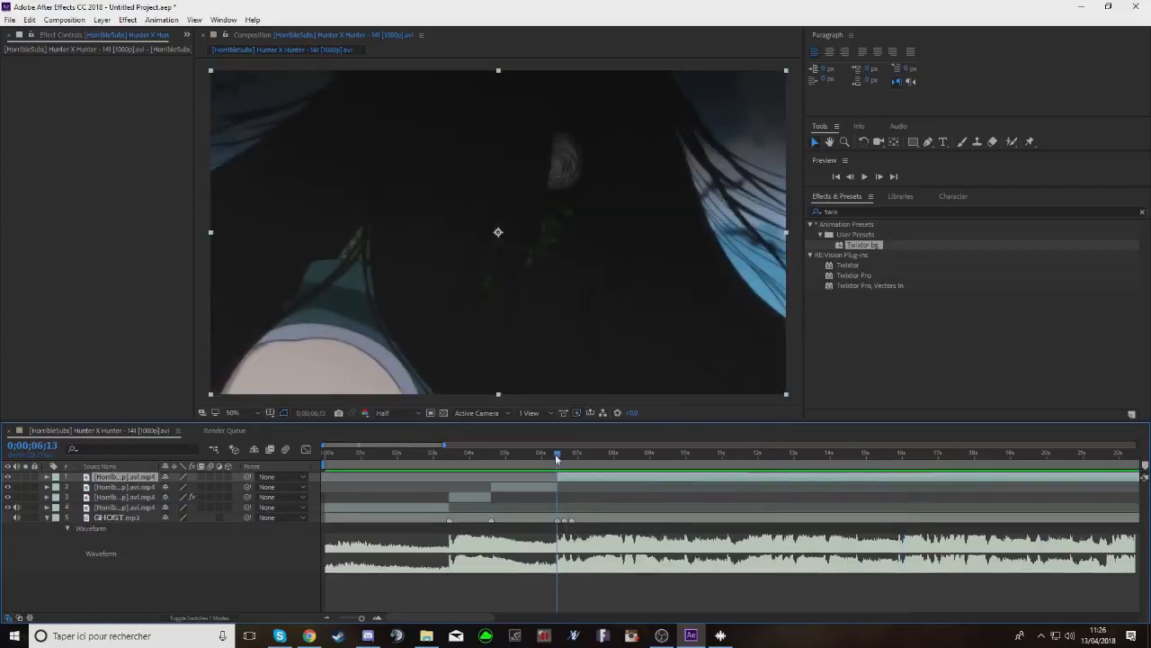
drag(557, 458, 564, 458)
key(ctrl+shift+d)
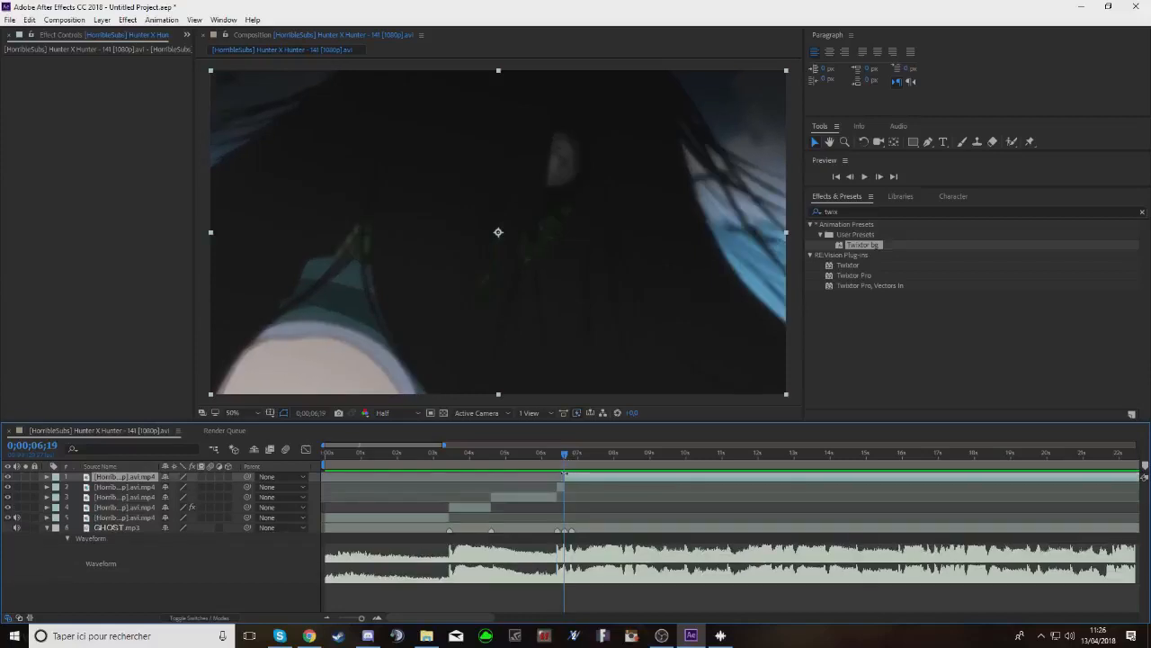
Split the remaining footage at 0;00;09;01 and delete its part from 0;00;06;19 to 0;00;09;01
key(space)
drag(592, 470, 647, 491)
key(ctrl+shift+d)
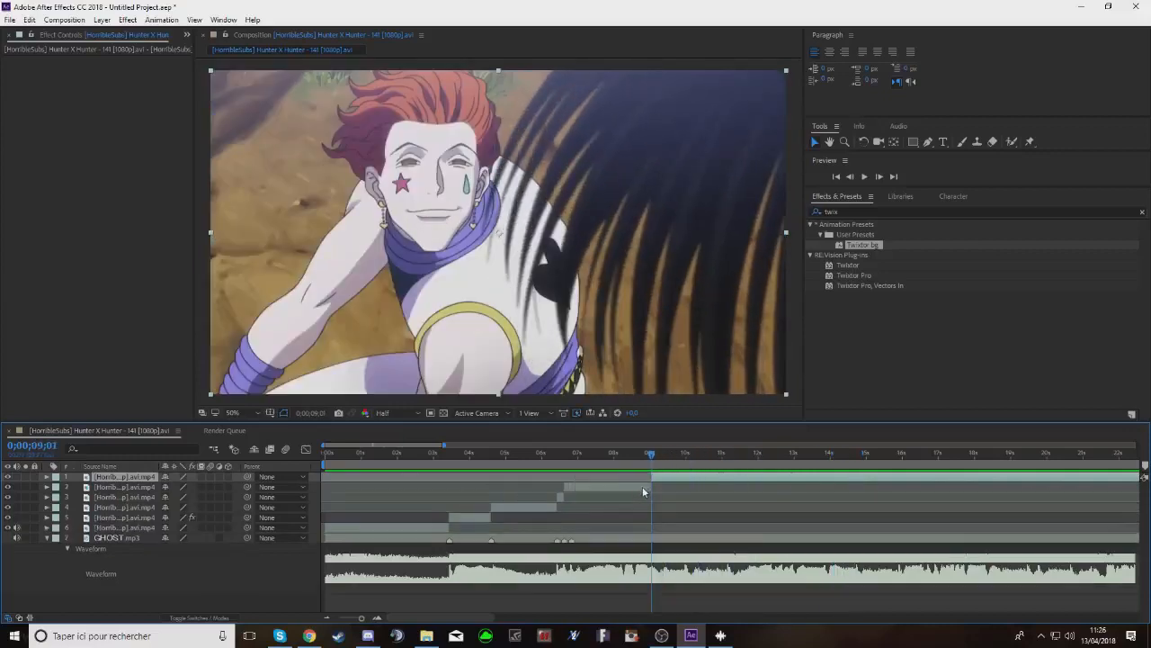
click(640, 489)
key(Delete)
Move the remaining footage clip to start at the 0;00;06;19 marker and split it at 0;00;06;25
drag(674, 474, 577, 486)
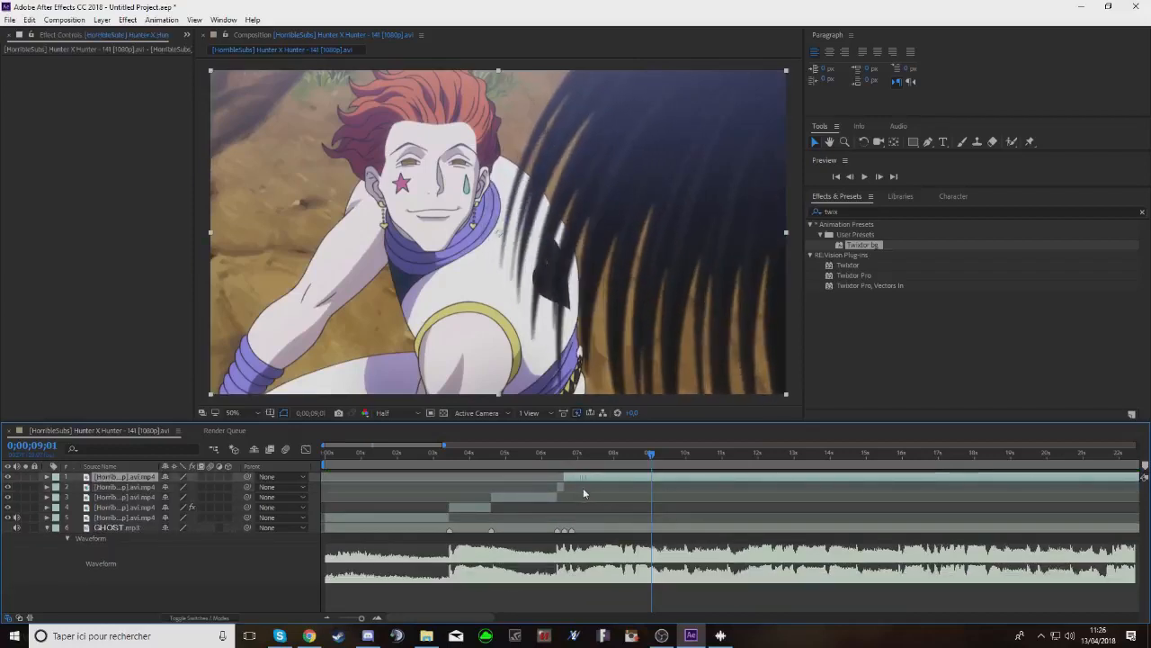
key(i)
key(Page_Down)
key(Page_Down)
key(Page_Down)
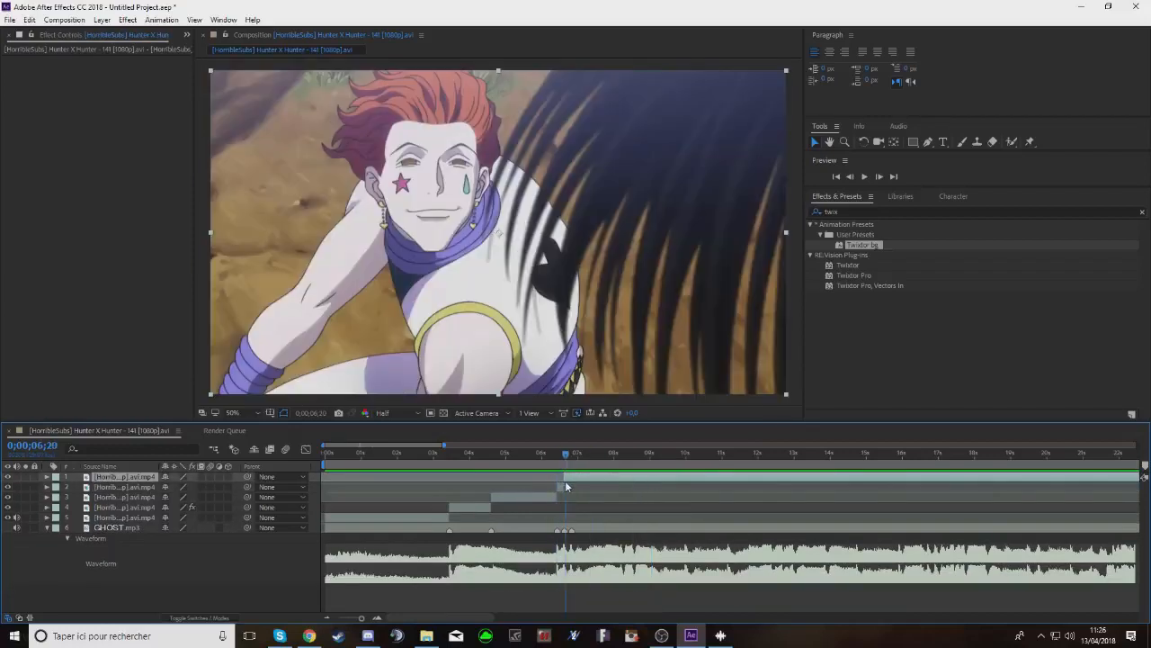
key(Page_Down)
key(Page_Down)
key(Page_Down)
key(Page_Down)
key(Page_Down)
key(Page_Down)
key(Page_Down)
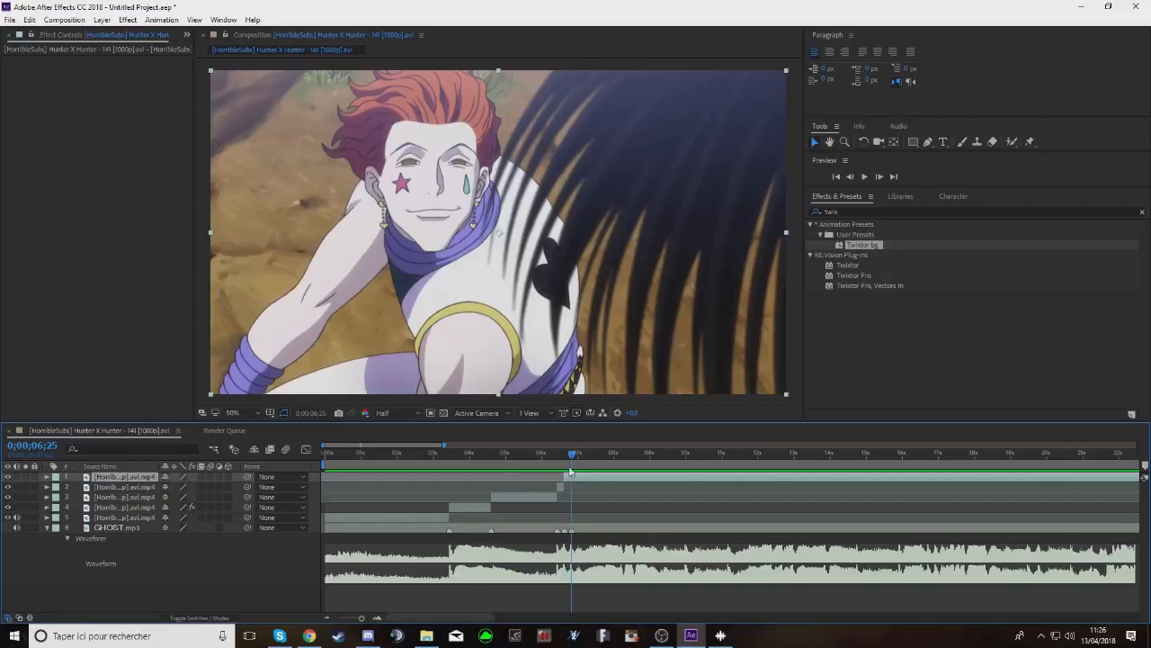
key(ctrl+shift+d)
Split the remaining footage at 0;00;13;17 and delete its part from 0;00;06;25 to 0;00;13;17
key(space)
drag(731, 478, 811, 493)
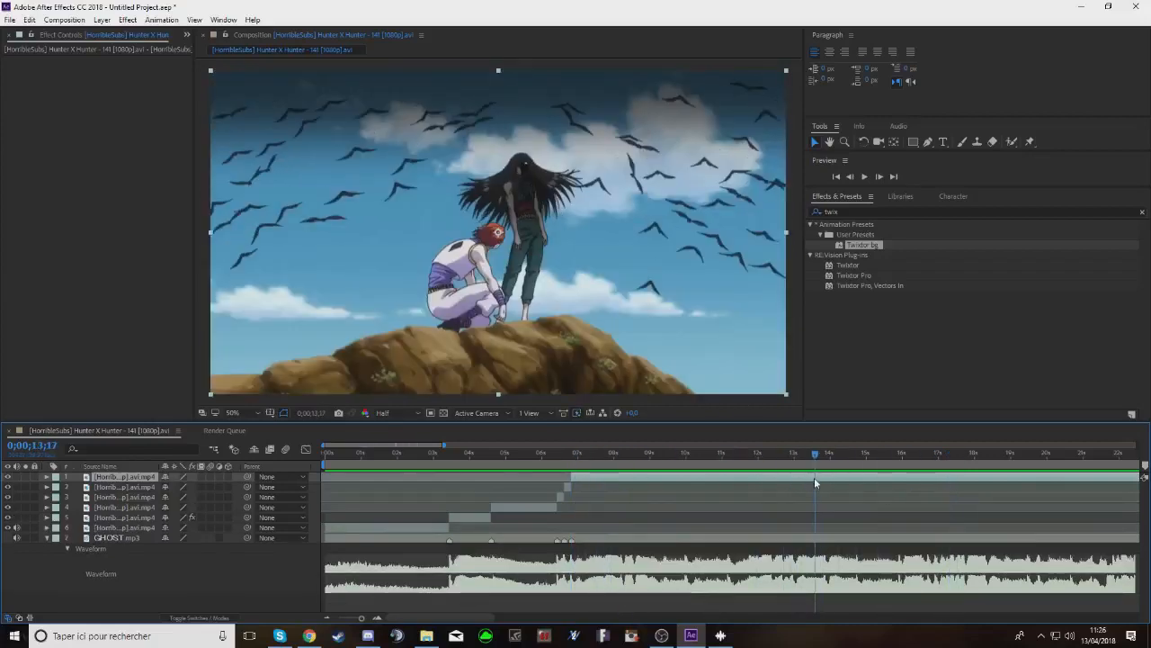
key(ctrl+shift+d)
click(807, 487)
key(Delete)
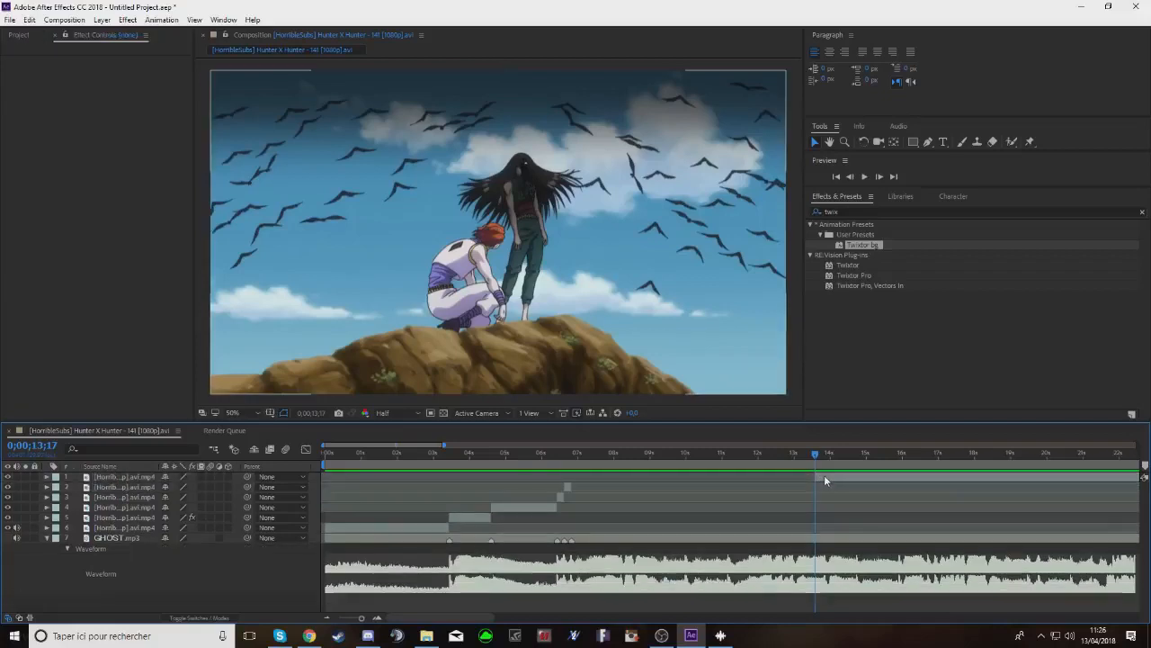
Move the remaining footage clip to start at the 0;00;06;25 marker and preview the edit from the beginning
drag(824, 475, 581, 487)
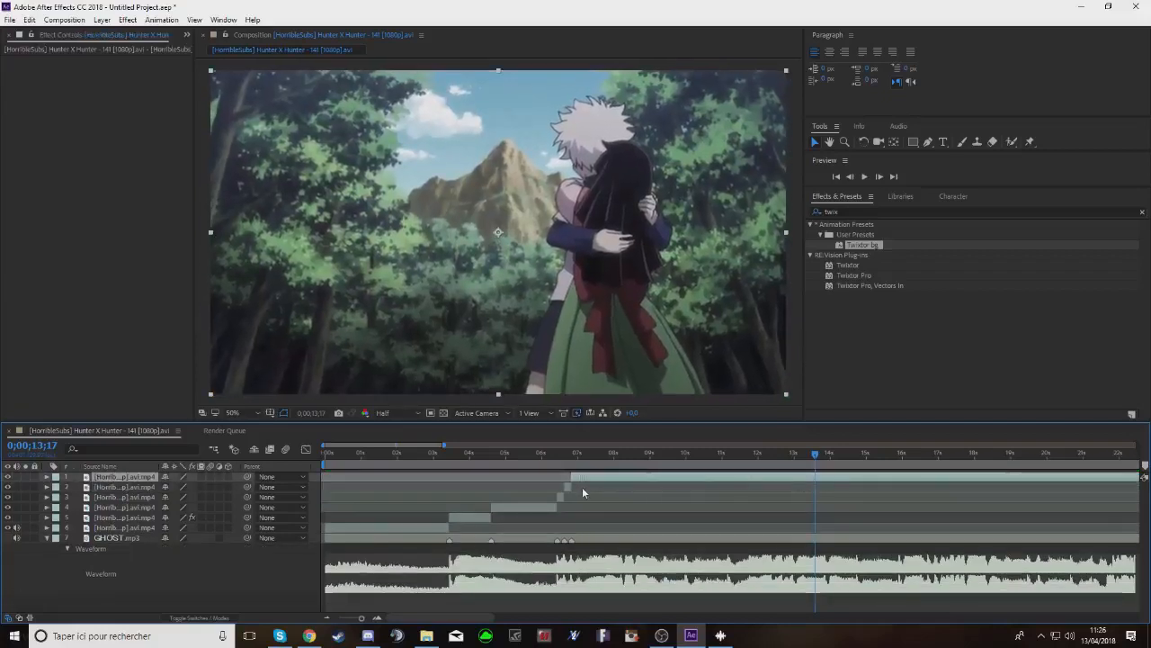
drag(810, 453, 330, 453)
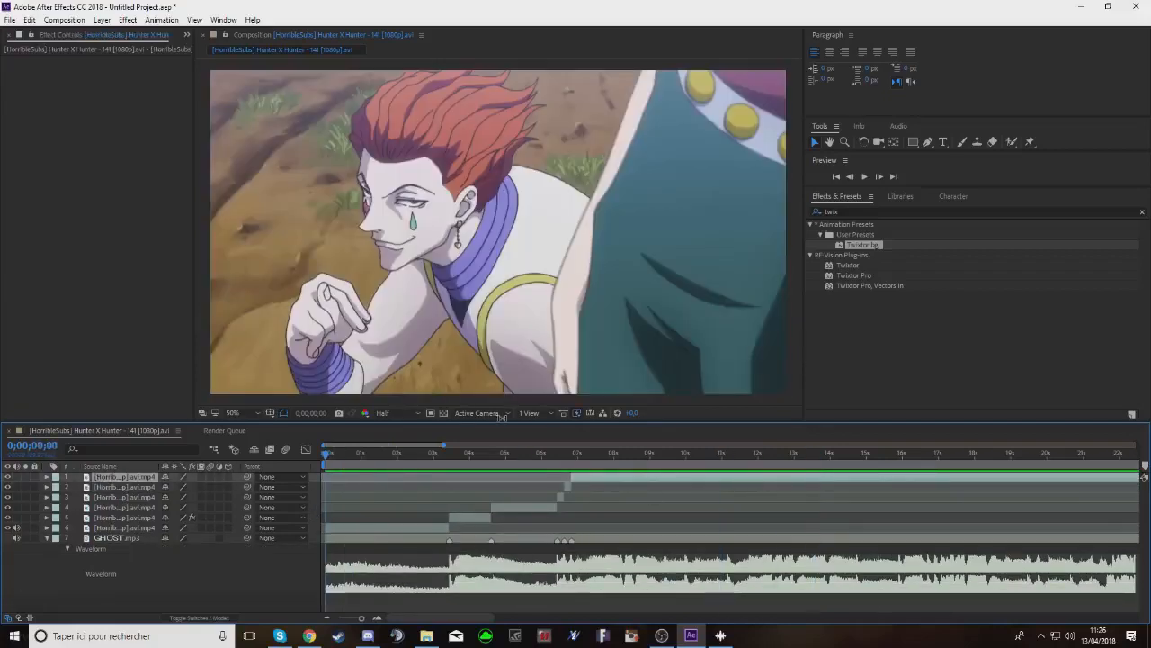
click(865, 177)
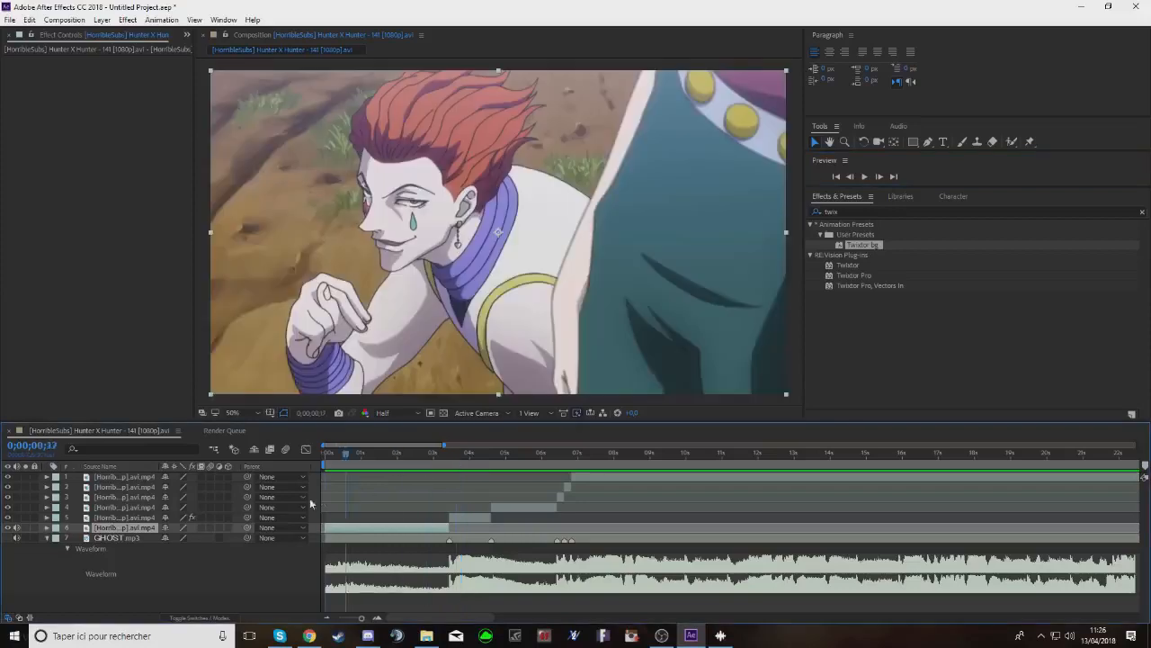
key(space)
Add 250% Scale keyframes to the first clip at 0;00;00;00 and 0;00;03;12
key(s)
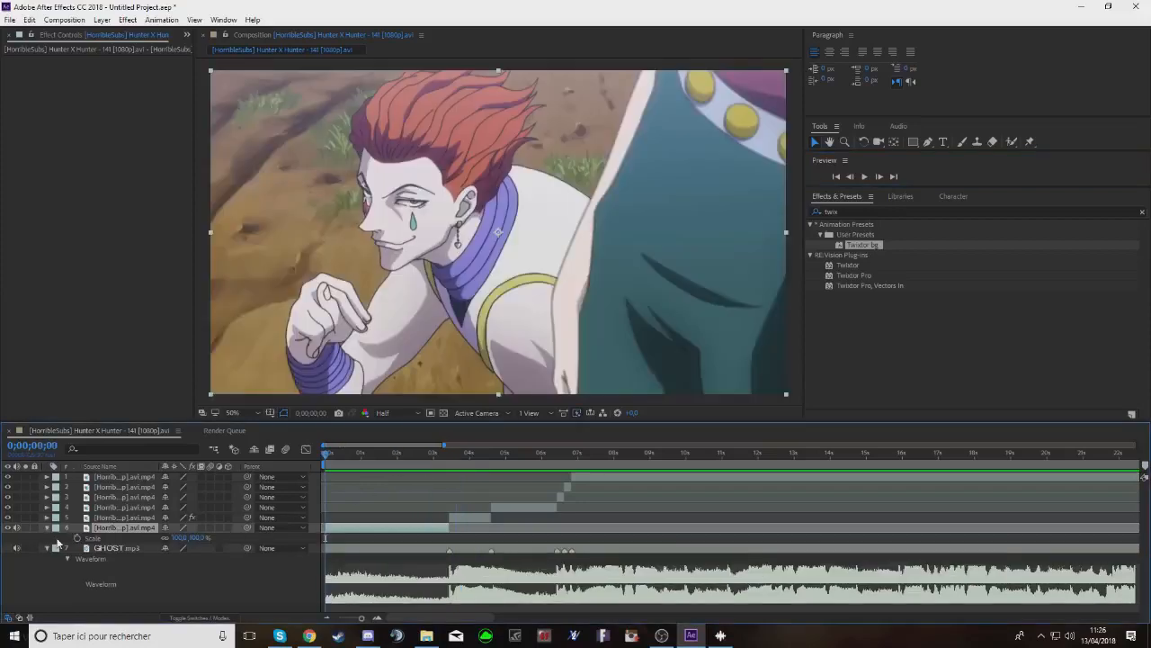
key(s)
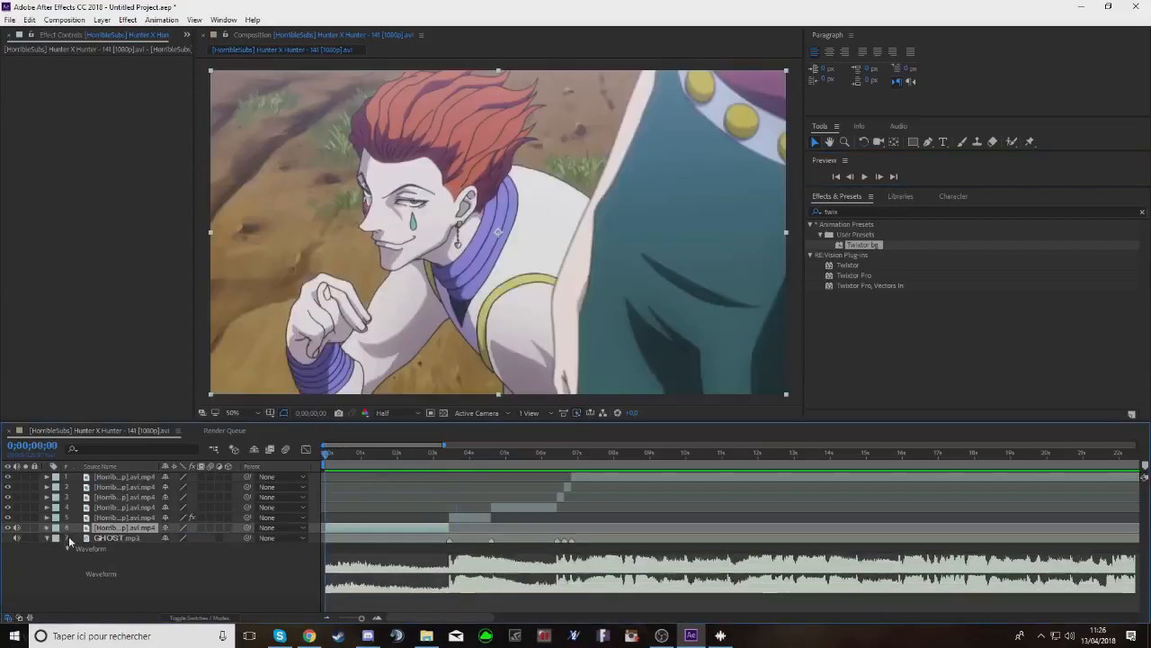
key(s)
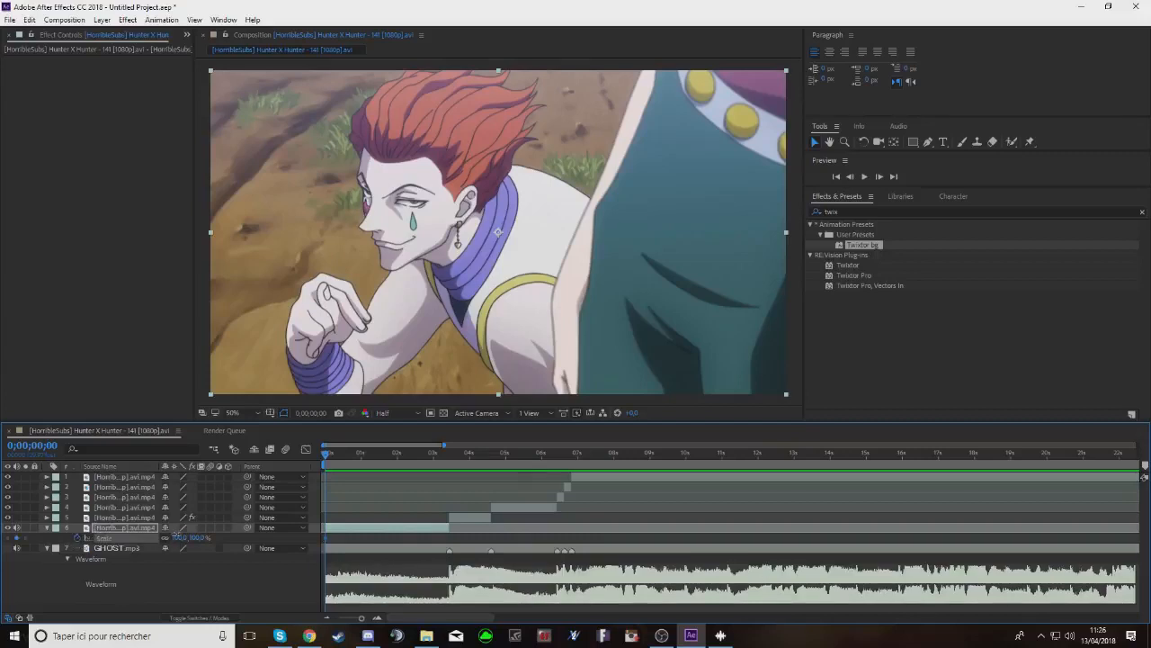
key(Return)
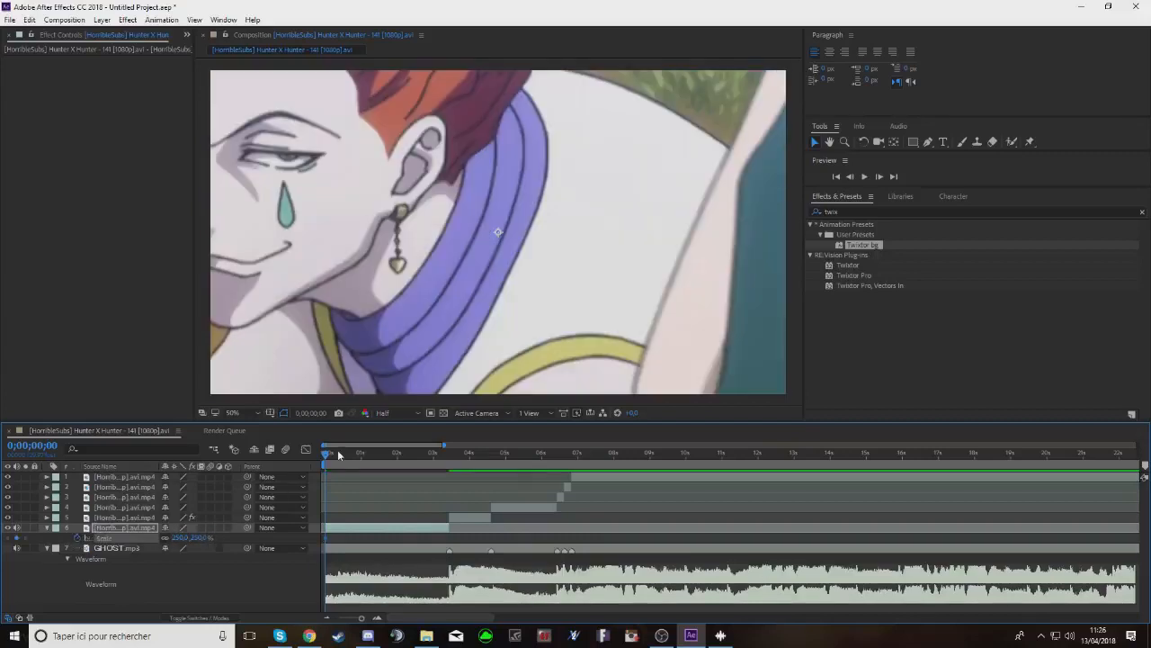
drag(324, 451, 448, 488)
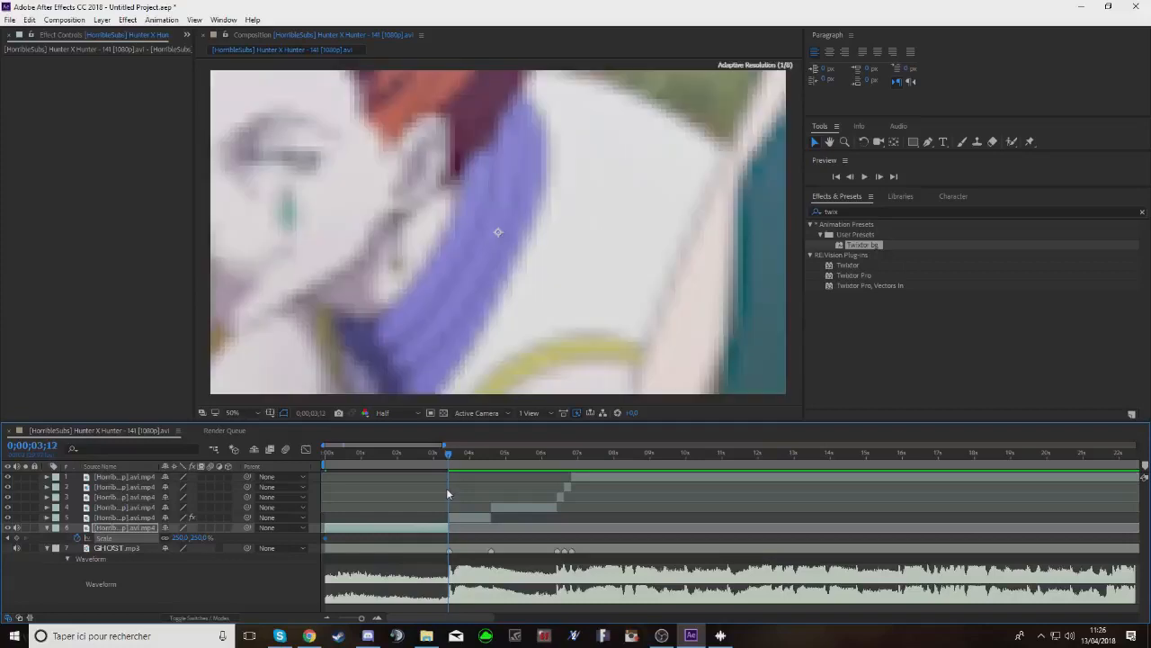
click(376, 621)
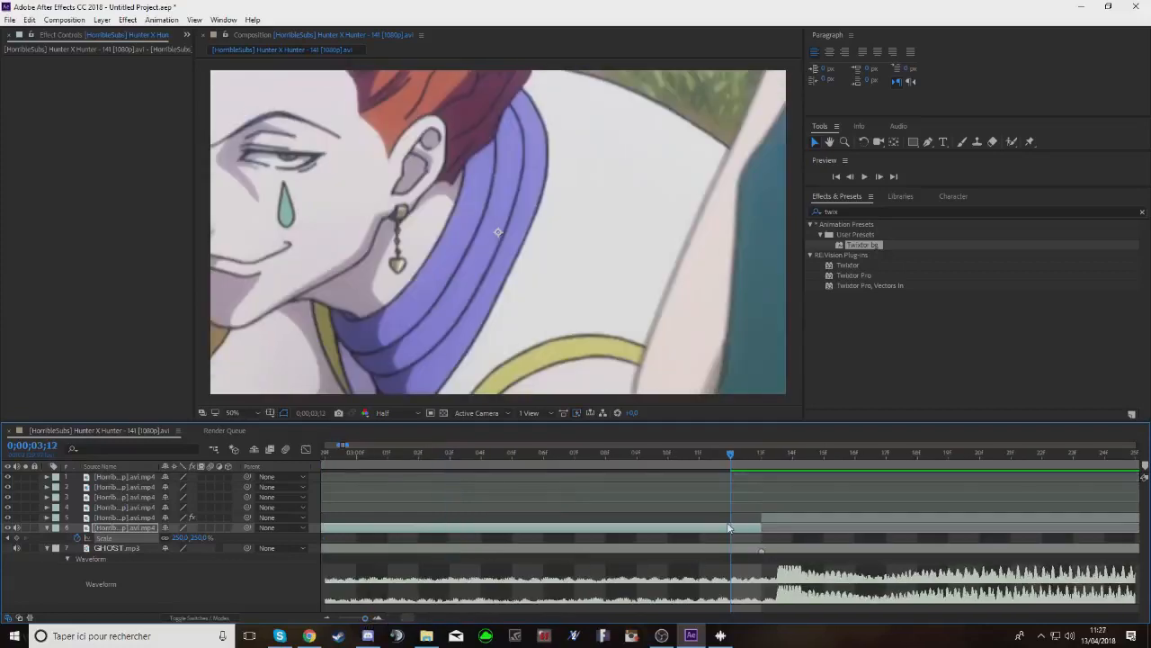
click(16, 538)
Set the first clip's Scale to 100% at 0;00;03;09, three frames before its last keyframe
click(850, 177)
click(850, 177)
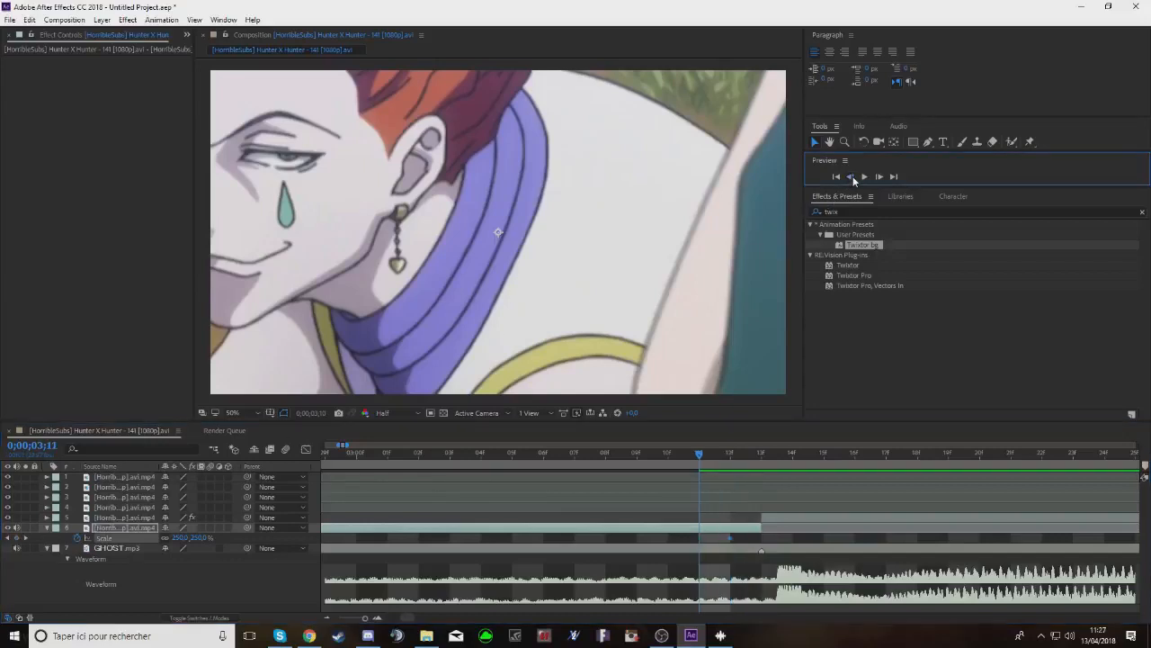
click(851, 177)
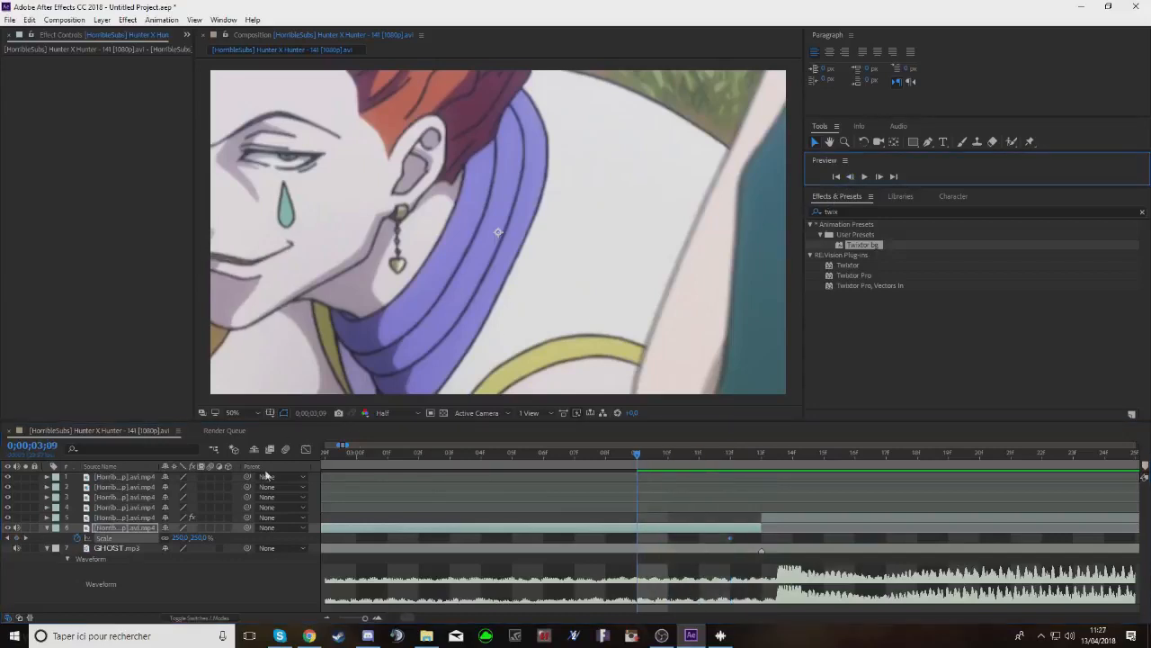
click(180, 537)
text(100)
key(Return)
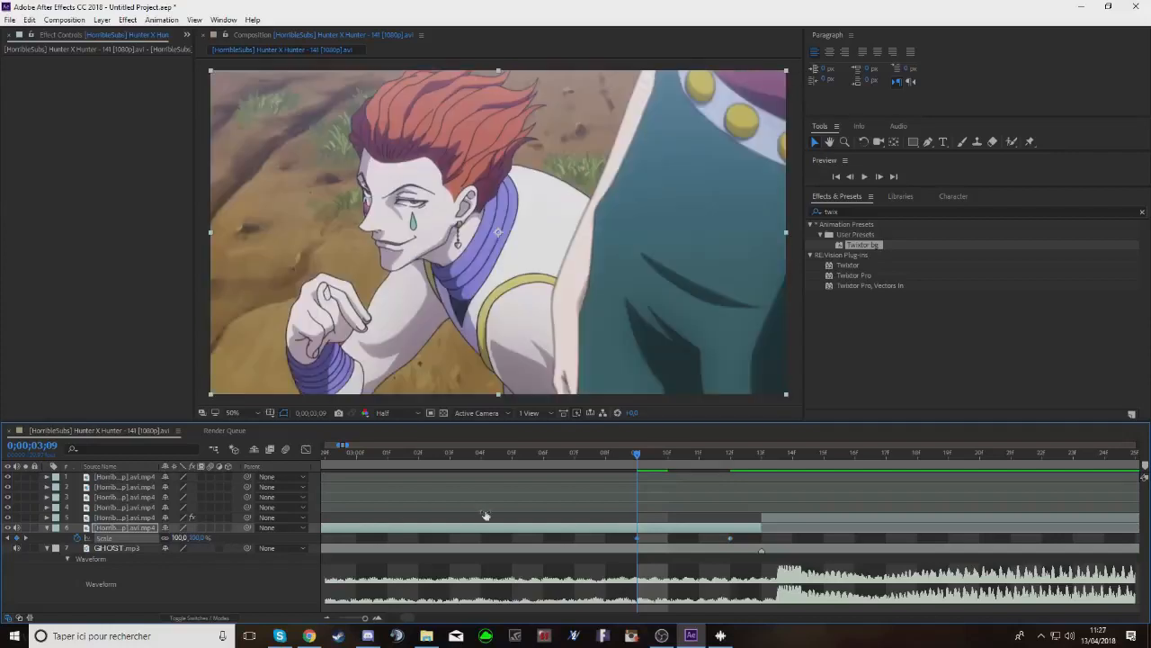
Ease the first clip's Scale keyframes and reshape the zoom-out curve to drop steeply at the start and flatten toward 0;00;03;09
drag(762, 543, 324, 543)
click(305, 449)
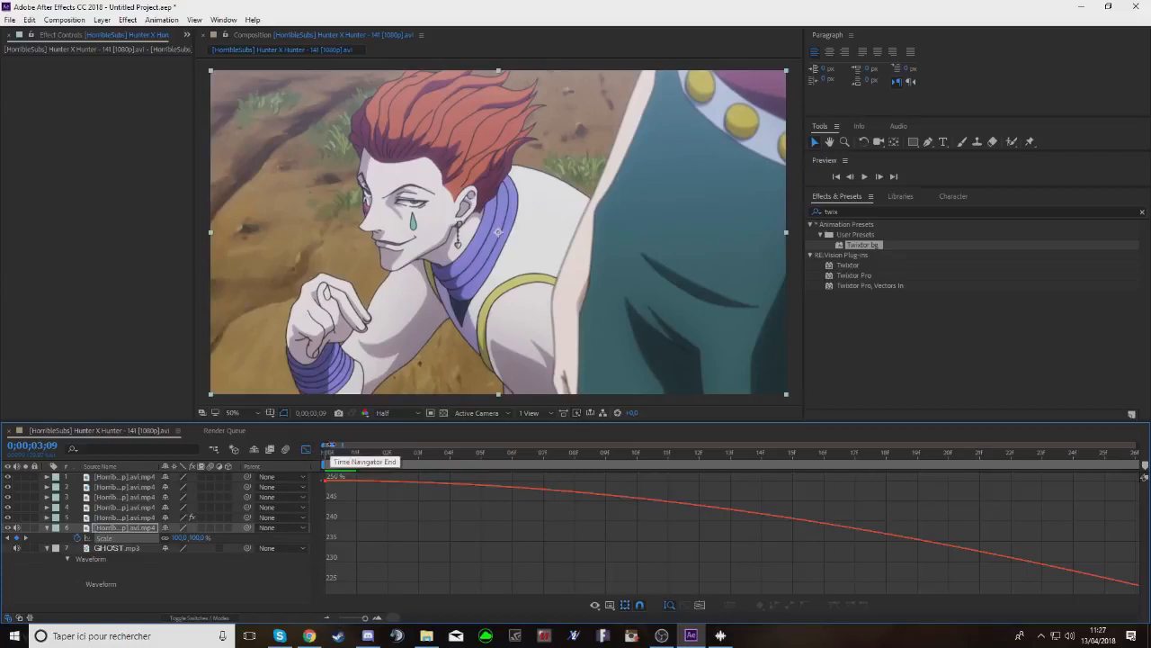
key(;)
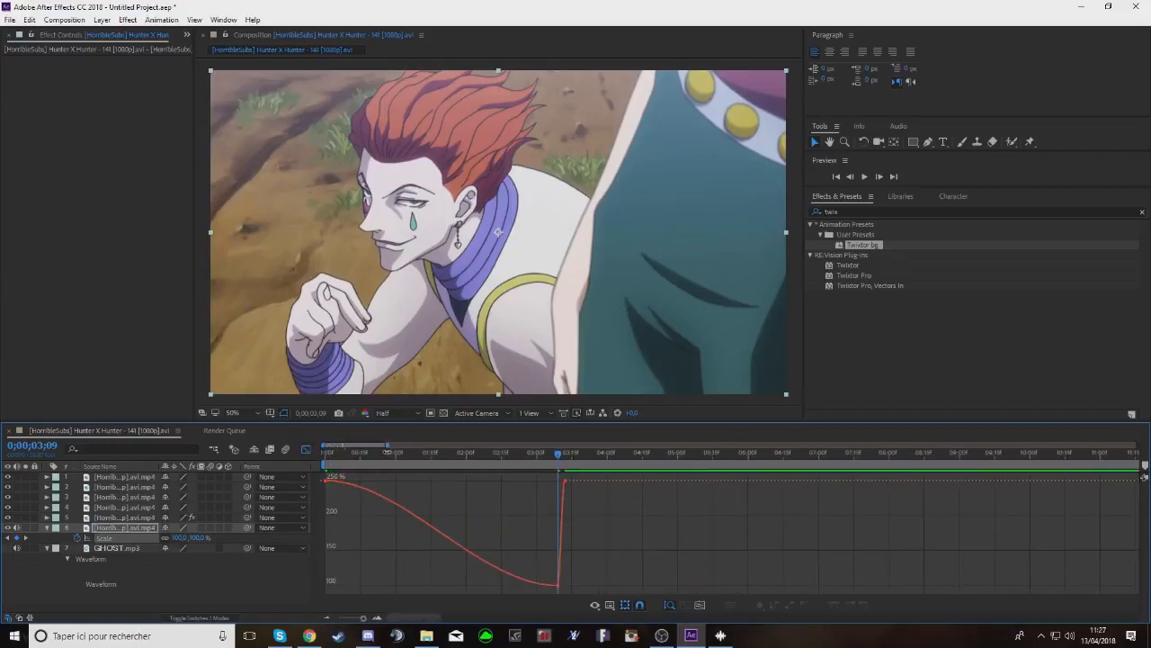
click(558, 586)
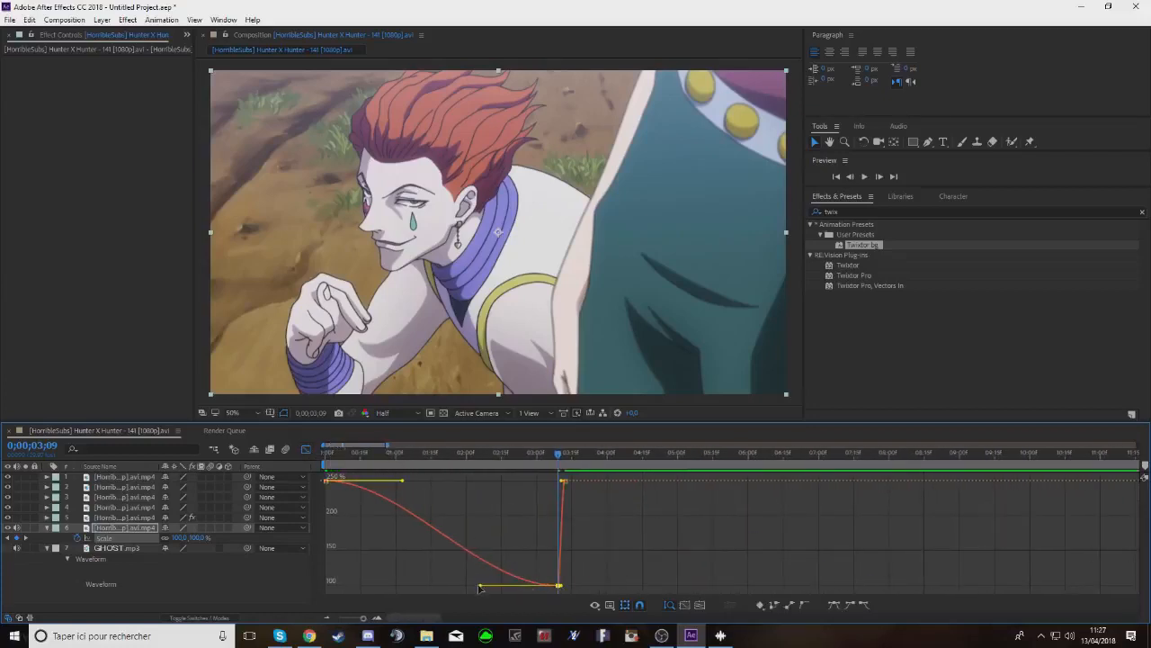
drag(480, 585, 269, 587)
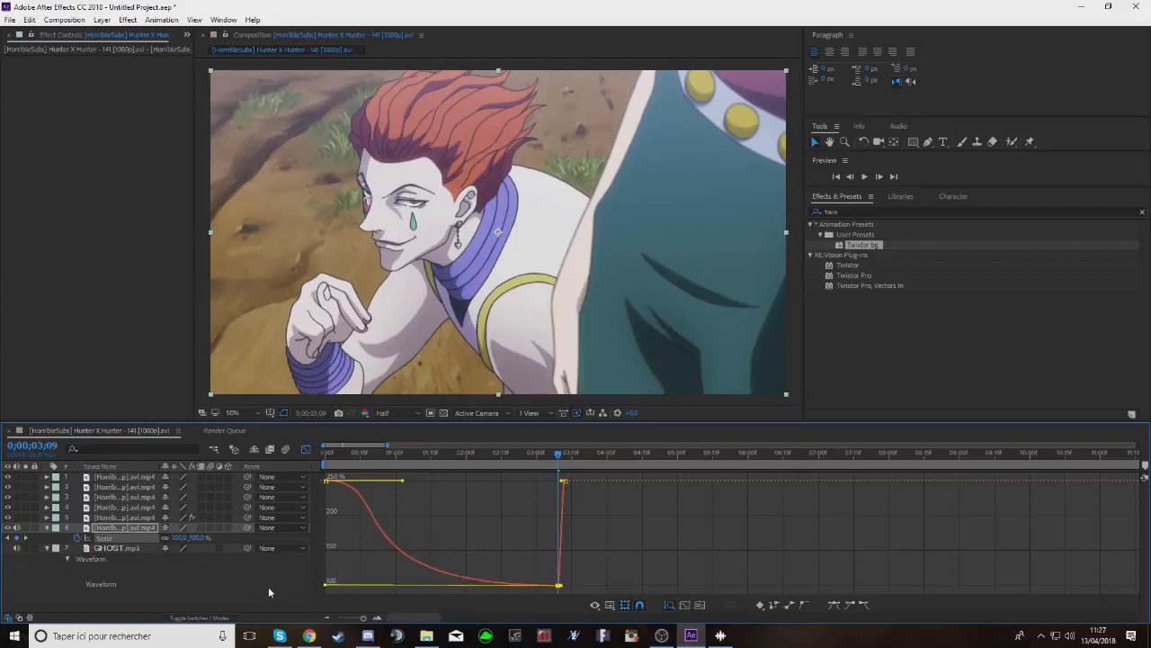
drag(402, 480, 245, 586)
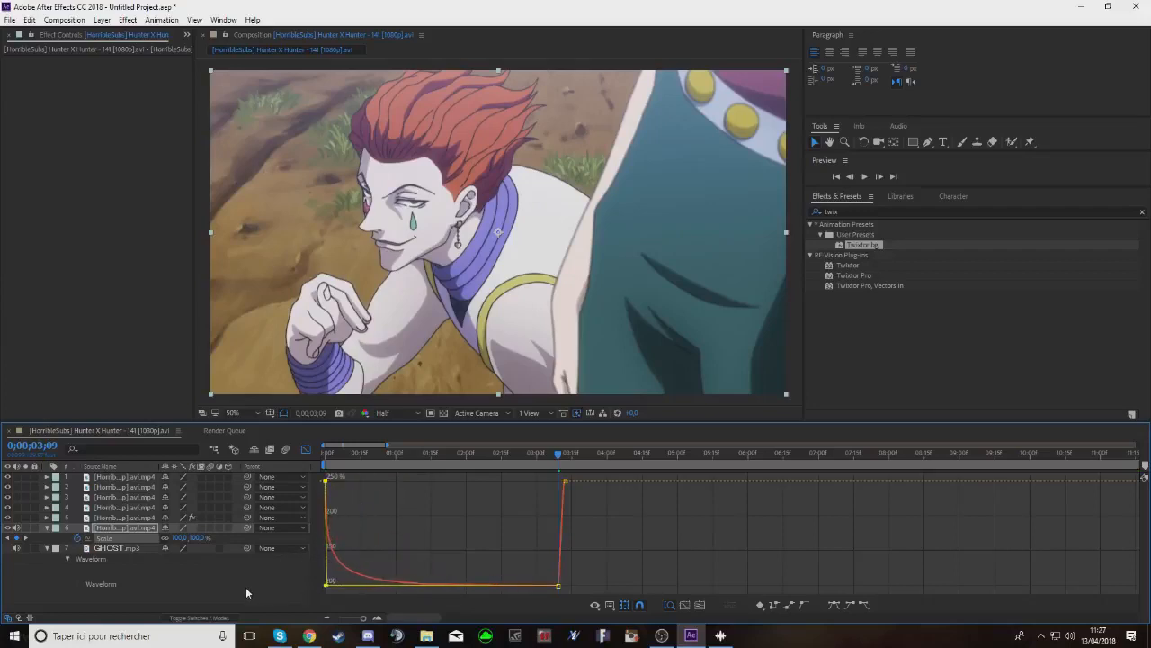
Reshape the Scale curve between 0;00;03;09 and 0;00;03;12 to start flat and rise steeply at the end
click(362, 617)
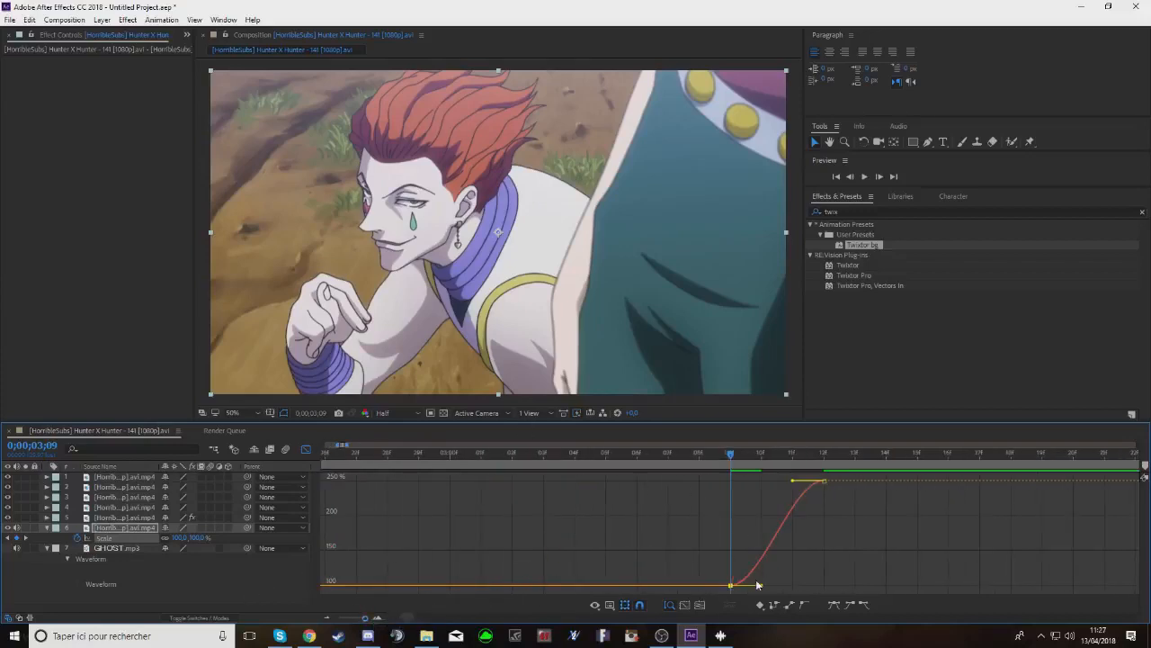
drag(761, 586, 871, 595)
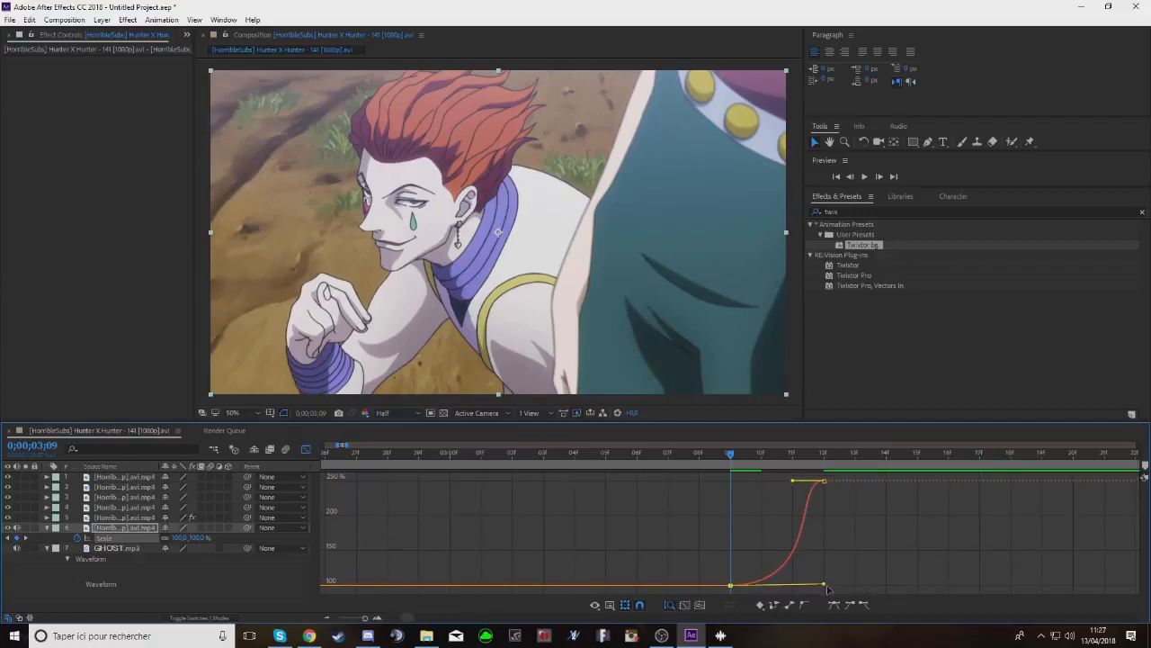
drag(794, 482, 927, 561)
Preview the eased zoom from the start of the composition into the eye shot, and return from the graph to the layer bars
click(864, 176)
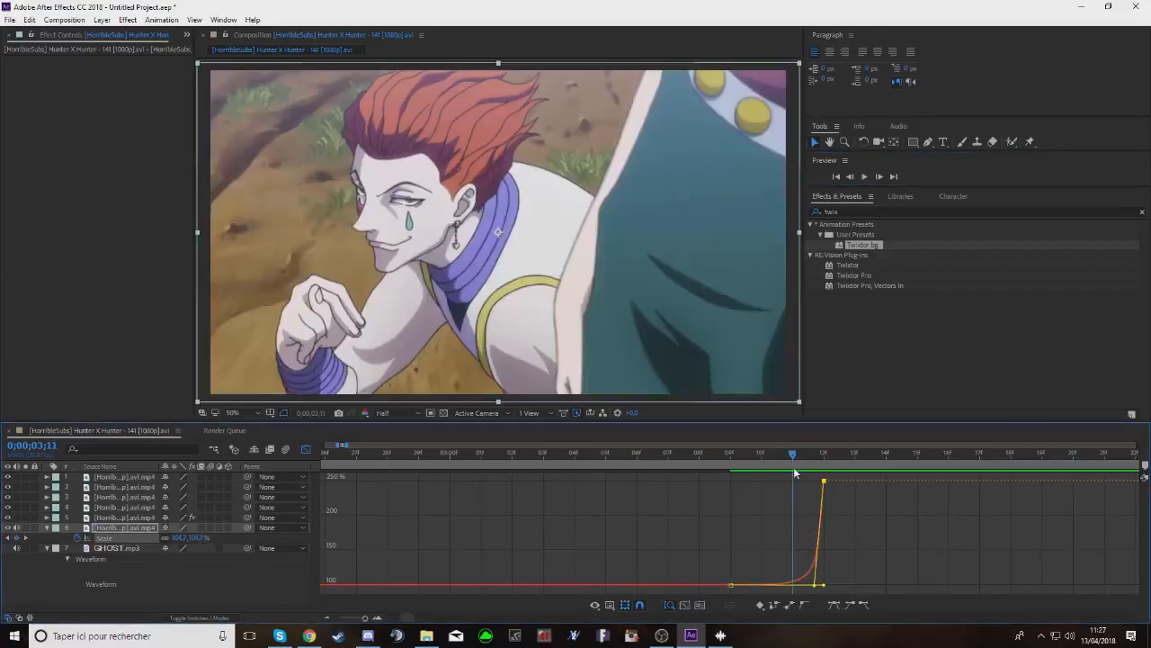
click(866, 176)
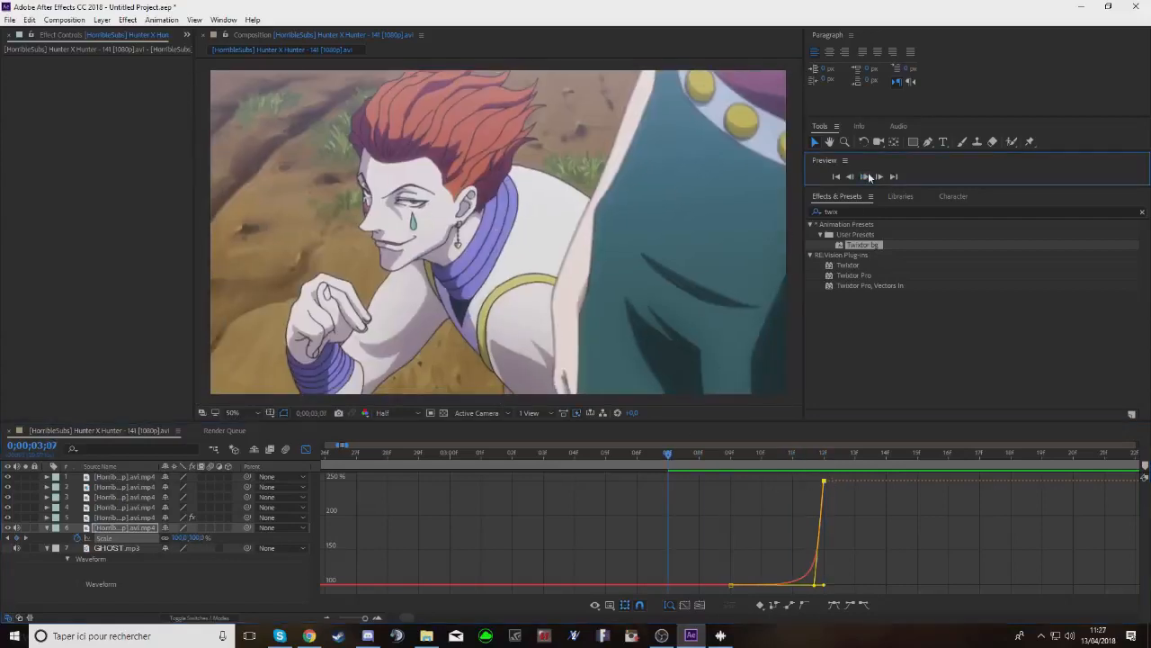
scroll(383, 487, up, 10)
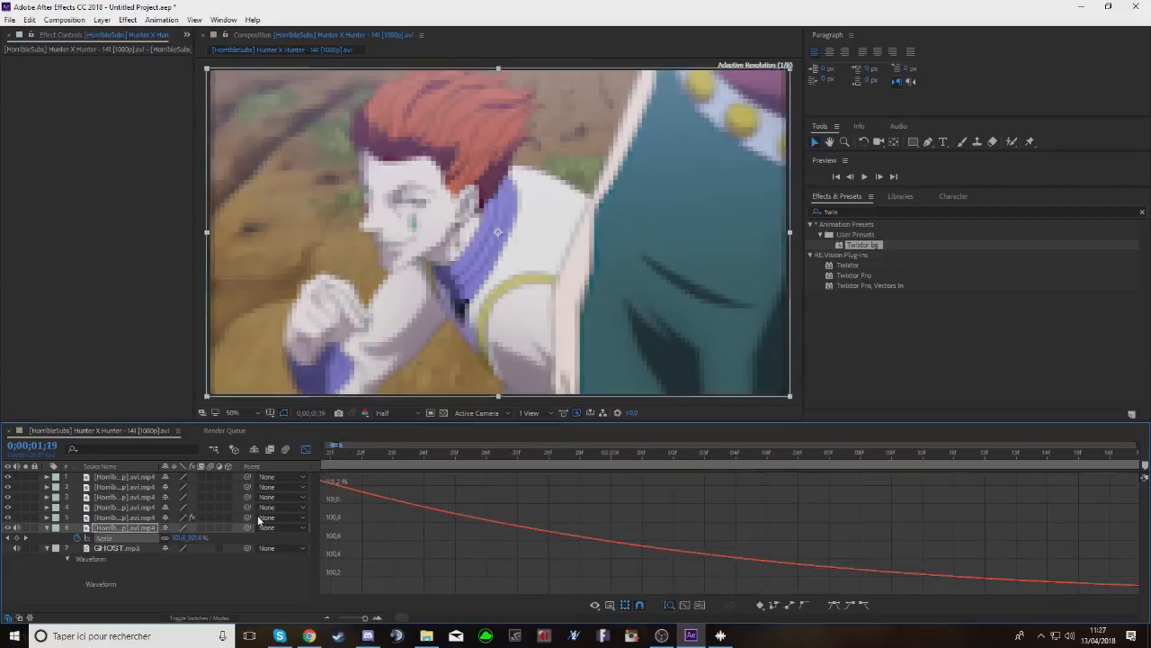
scroll(364, 620, down, 5)
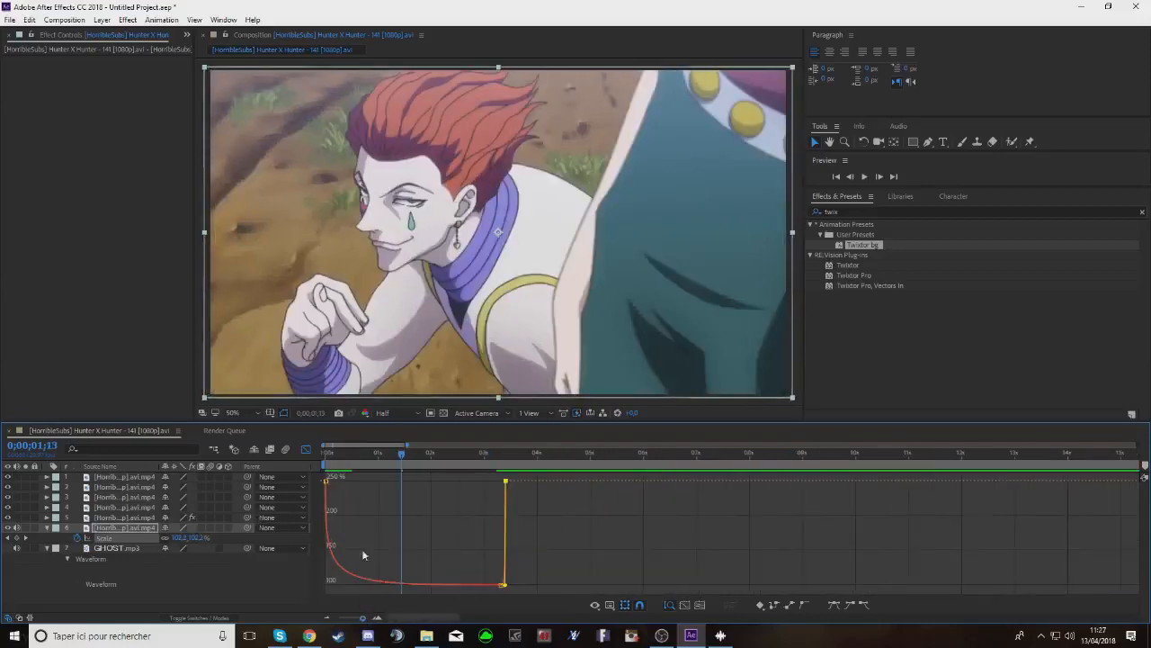
click(384, 459)
click(868, 177)
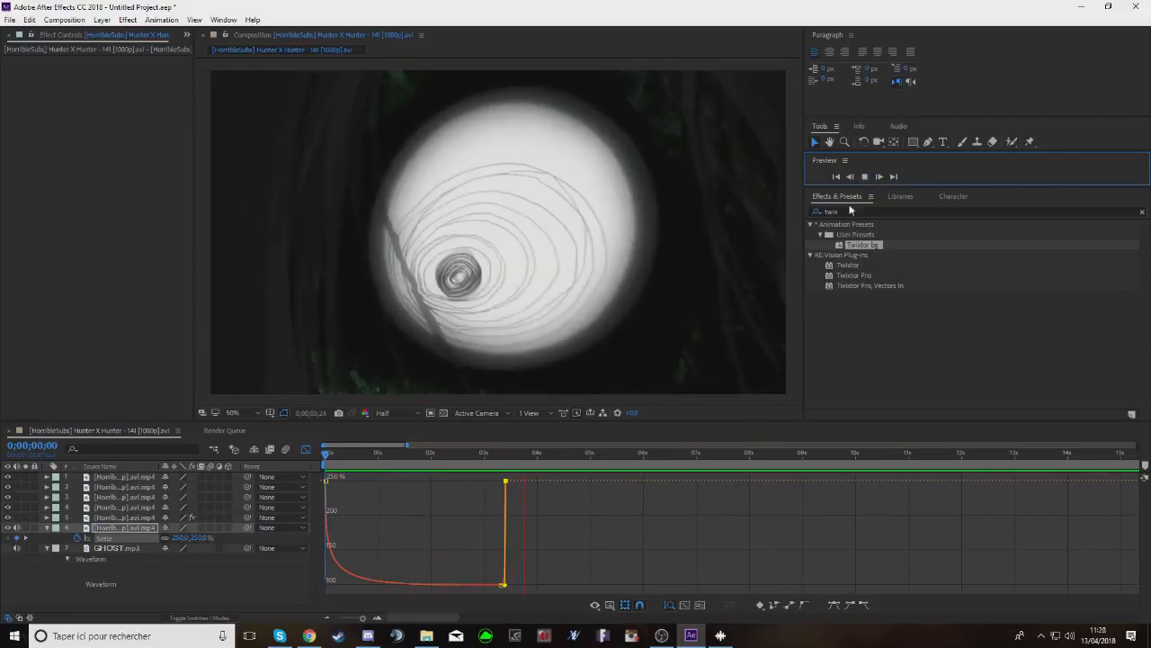
click(290, 471)
click(306, 449)
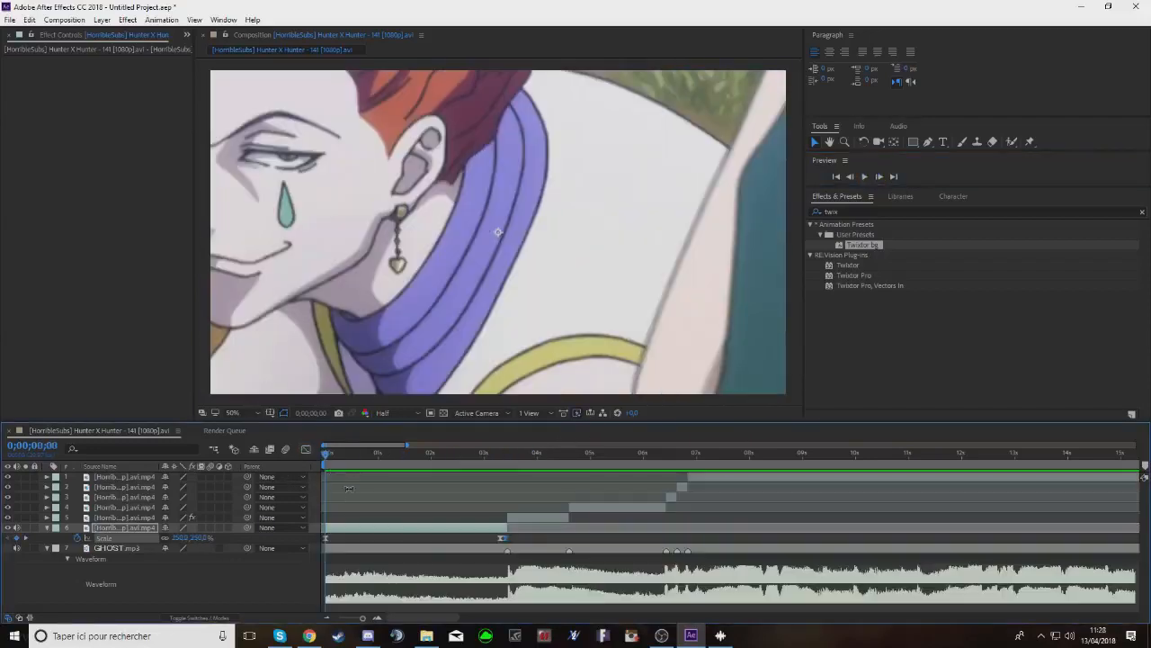
Replace the Twixtor effect search with s_shake and apply the S_Shake effect to the first clip
double_click(852, 211)
key(BackSpace)
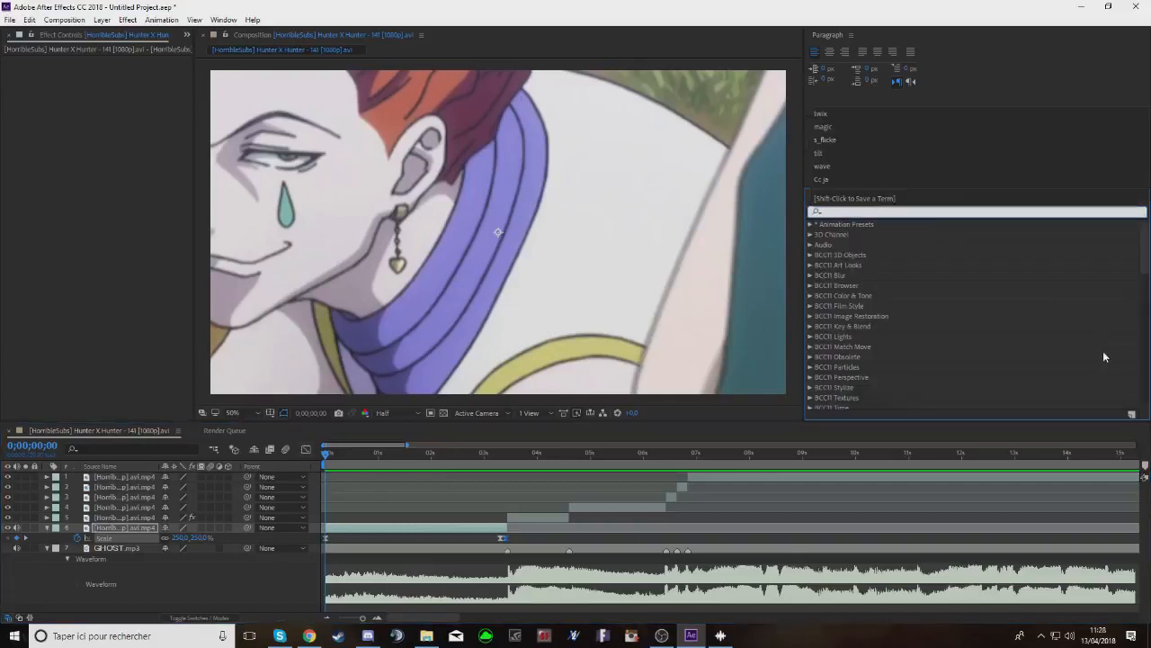
scroll(899, 315, down, 10)
scroll(932, 227, down, 3)
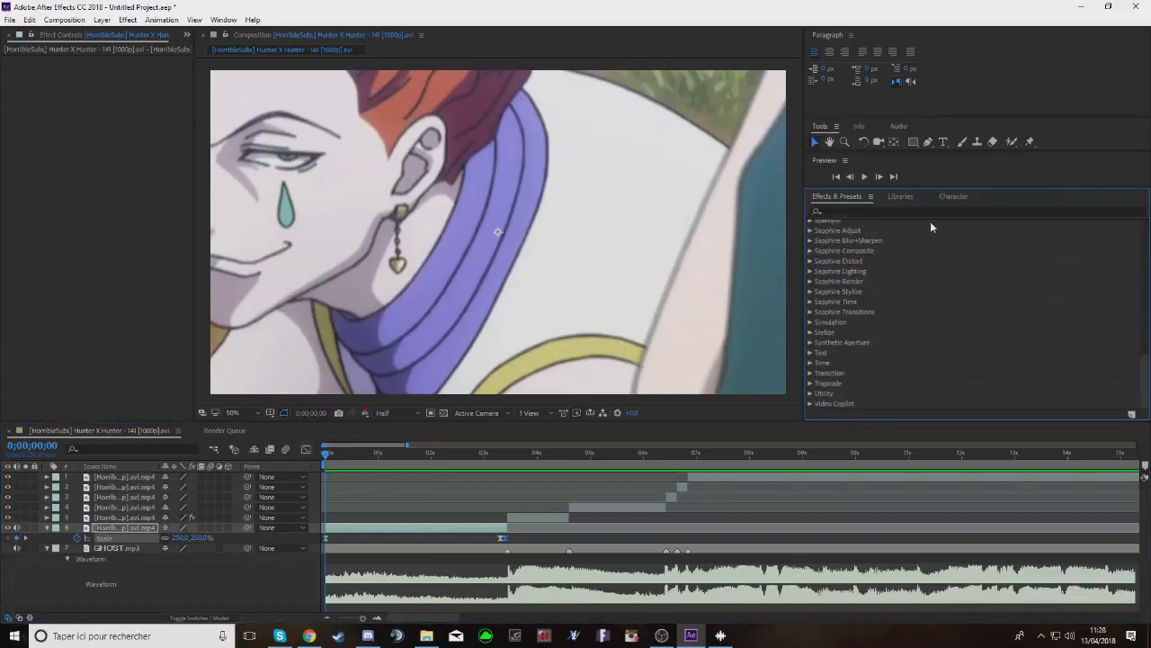
click(887, 211)
text(s_shake)
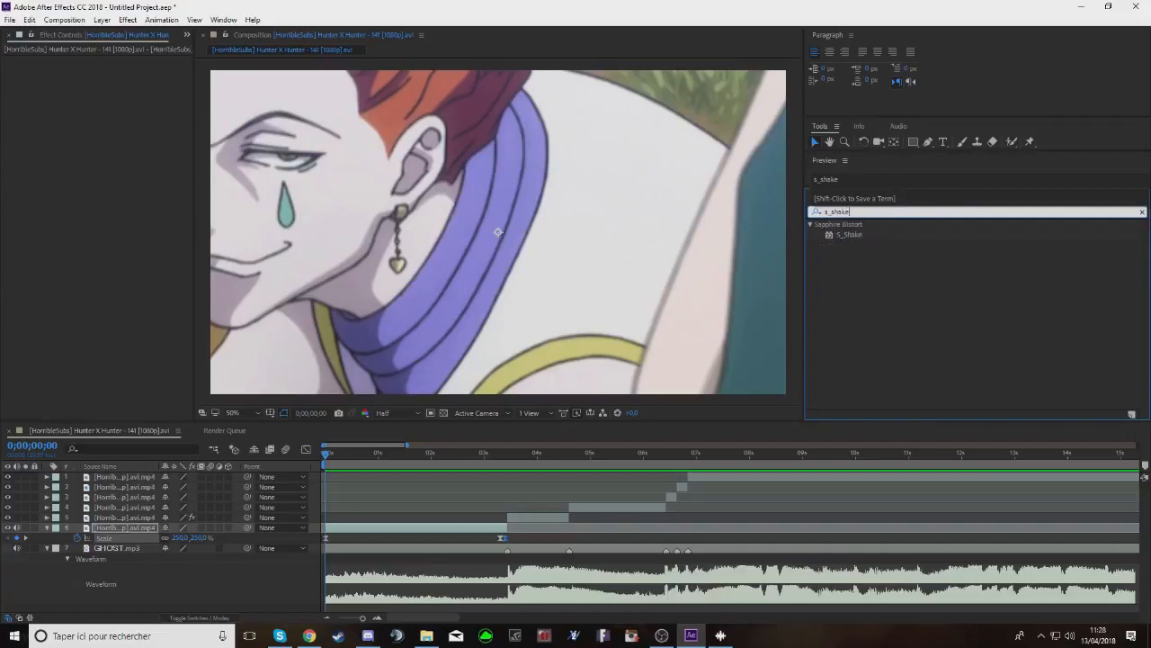
drag(849, 234, 340, 526)
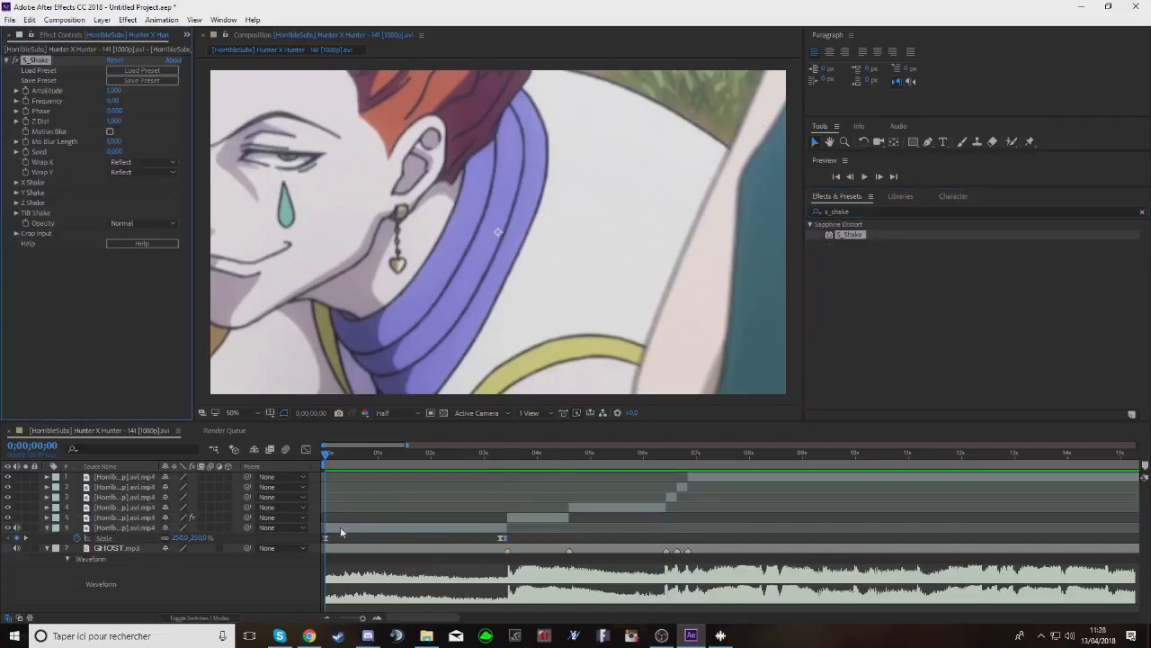
Set the first clip's shake Frequency to 1.25 and Amplitude to 0.26, preview it, and return to the start of the composition
click(112, 101)
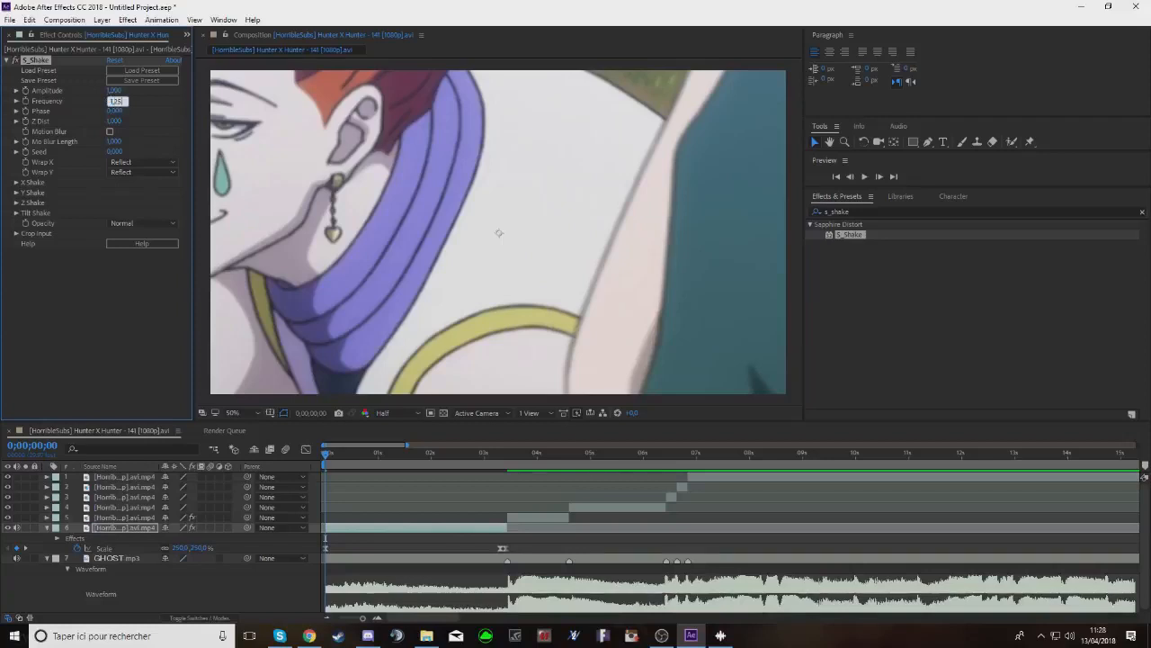
drag(115, 90, 82, 105)
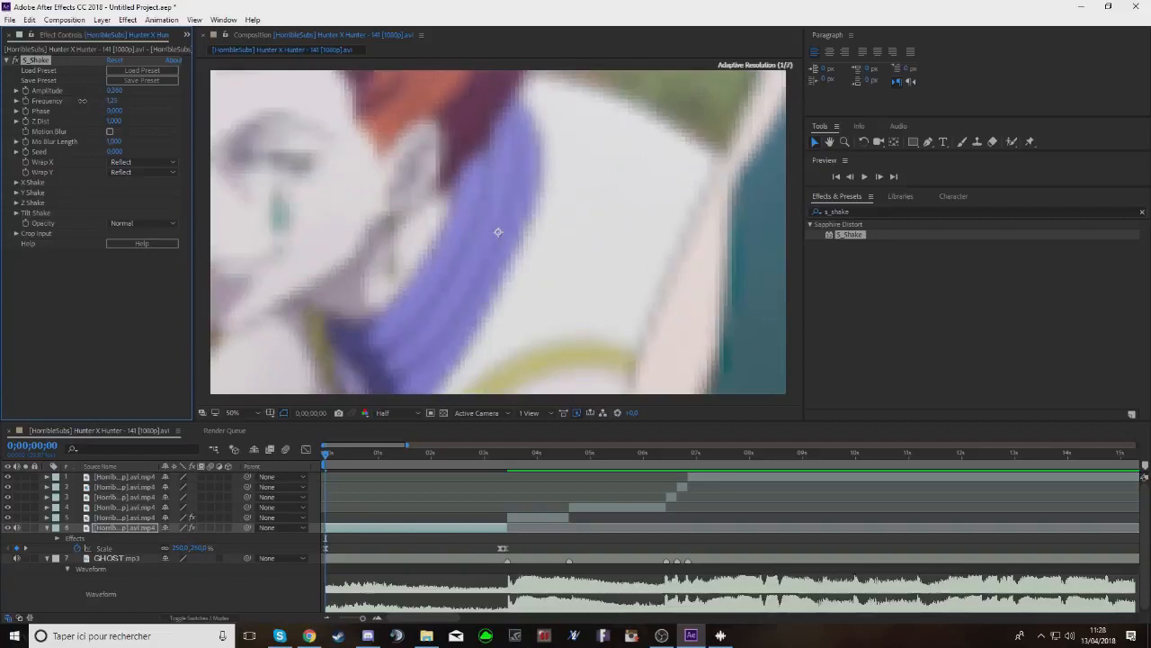
click(863, 176)
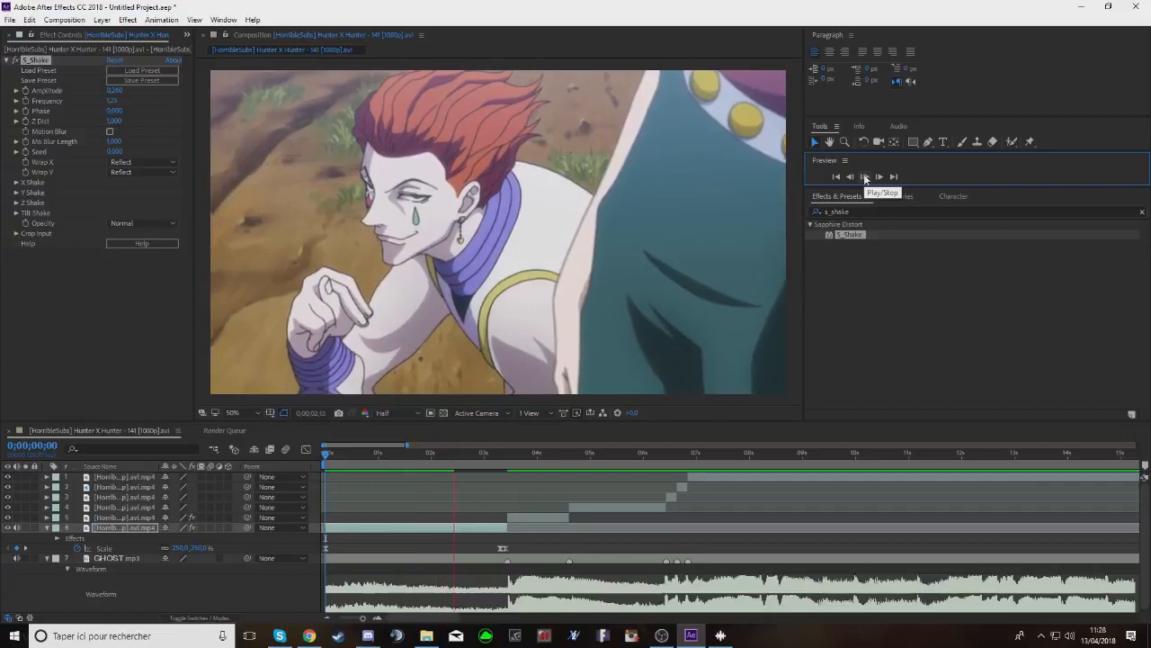
click(865, 177)
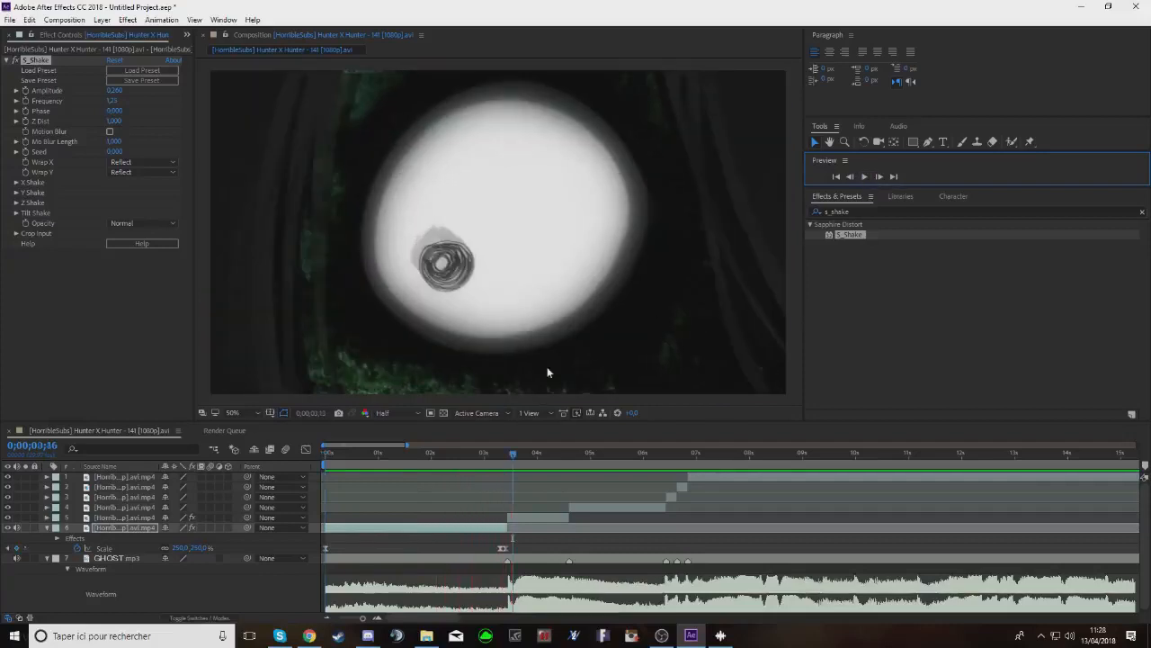
drag(510, 456, 200, 463)
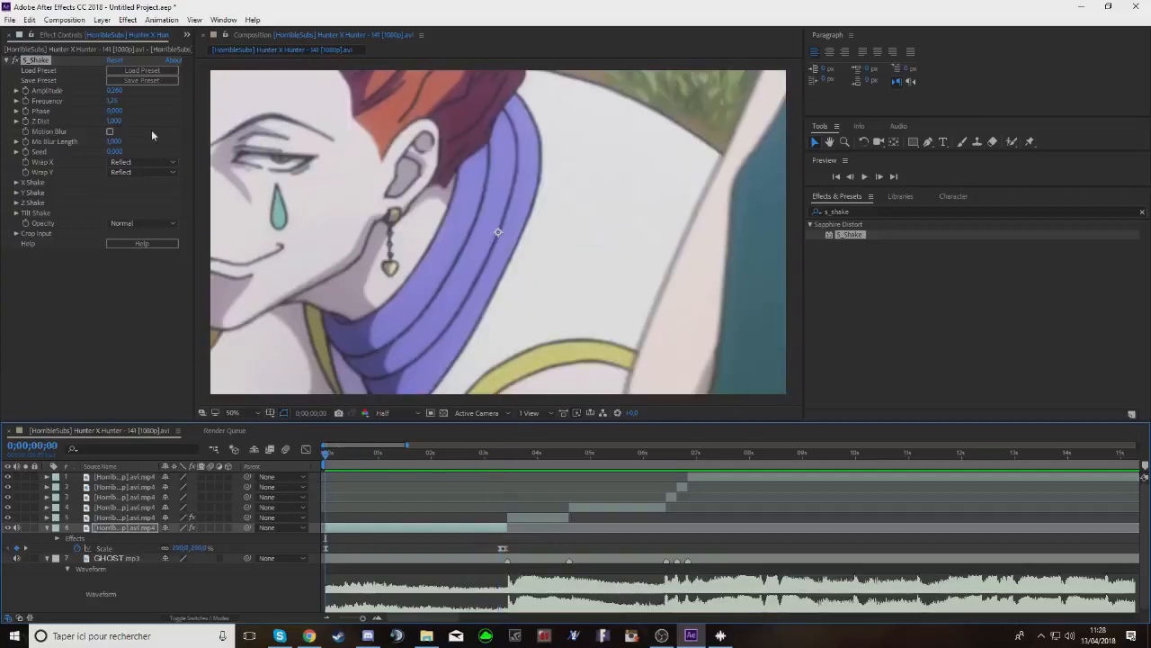
Keyframe the shake's Amplitude from about 0.37 at the start of the first clip to 0 at 0;00;03;09
drag(114, 91, 124, 96)
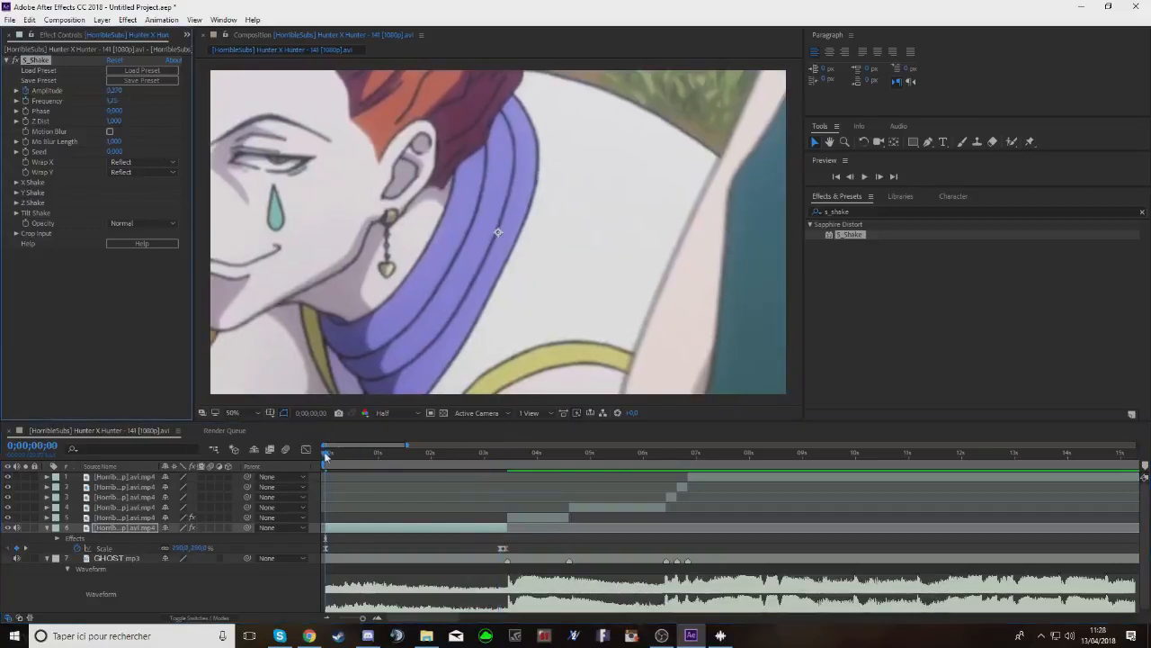
drag(326, 456, 502, 483)
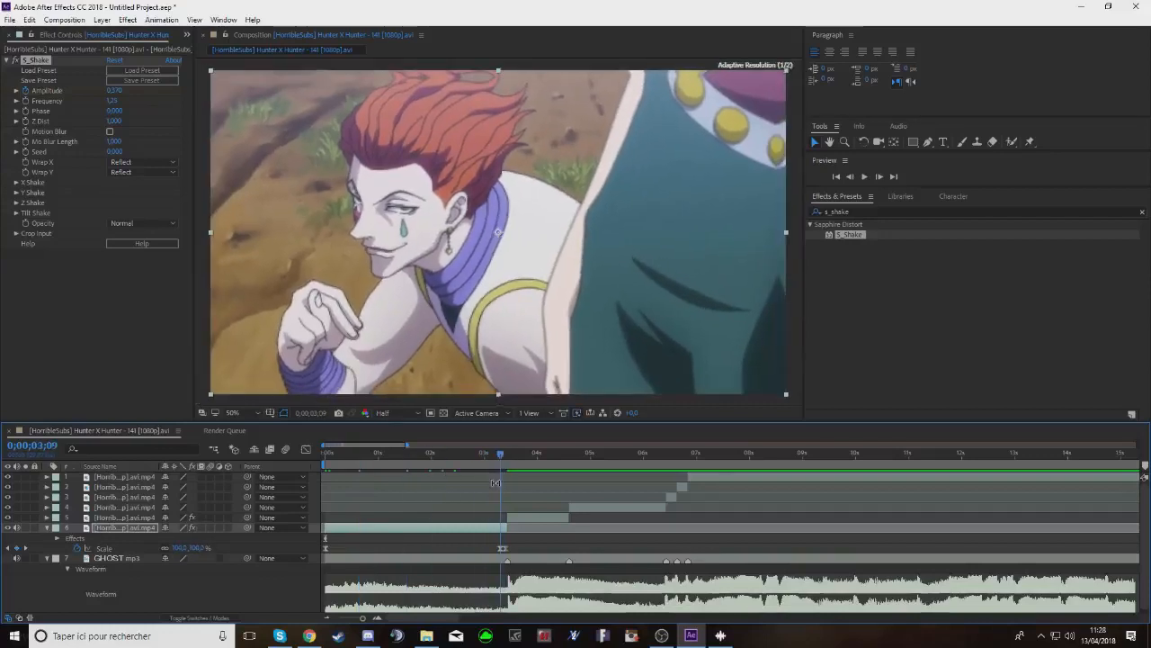
click(114, 91)
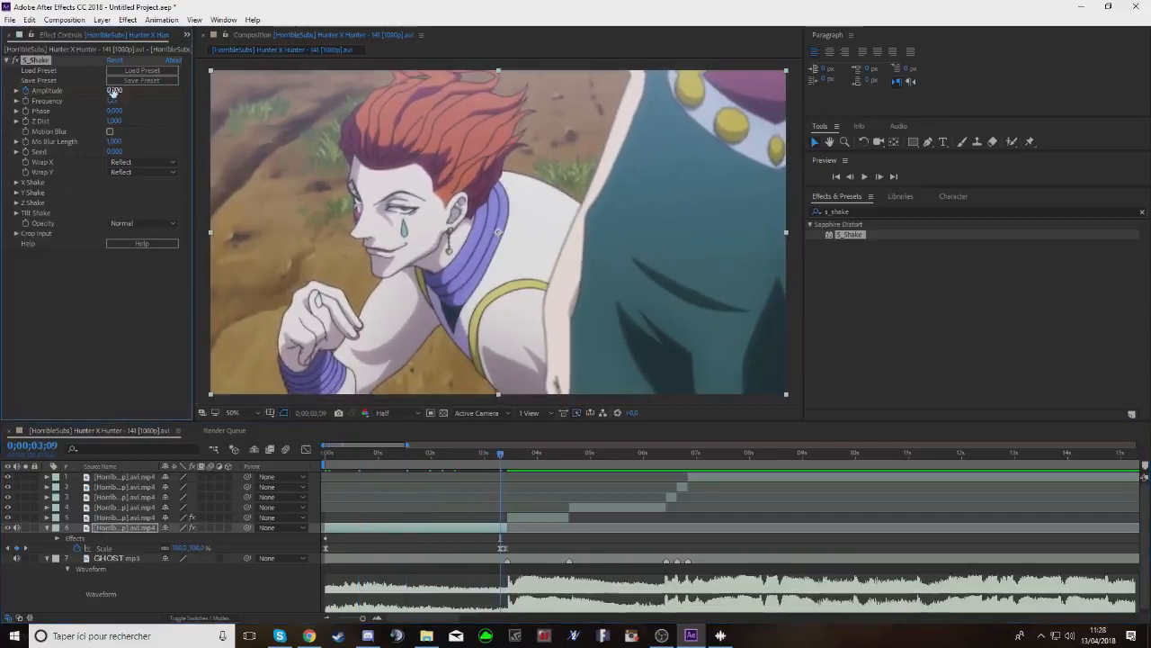
text(0,25)
key(Return)
Preview the fading shake from the start of the composition into the eye shot
key(Home)
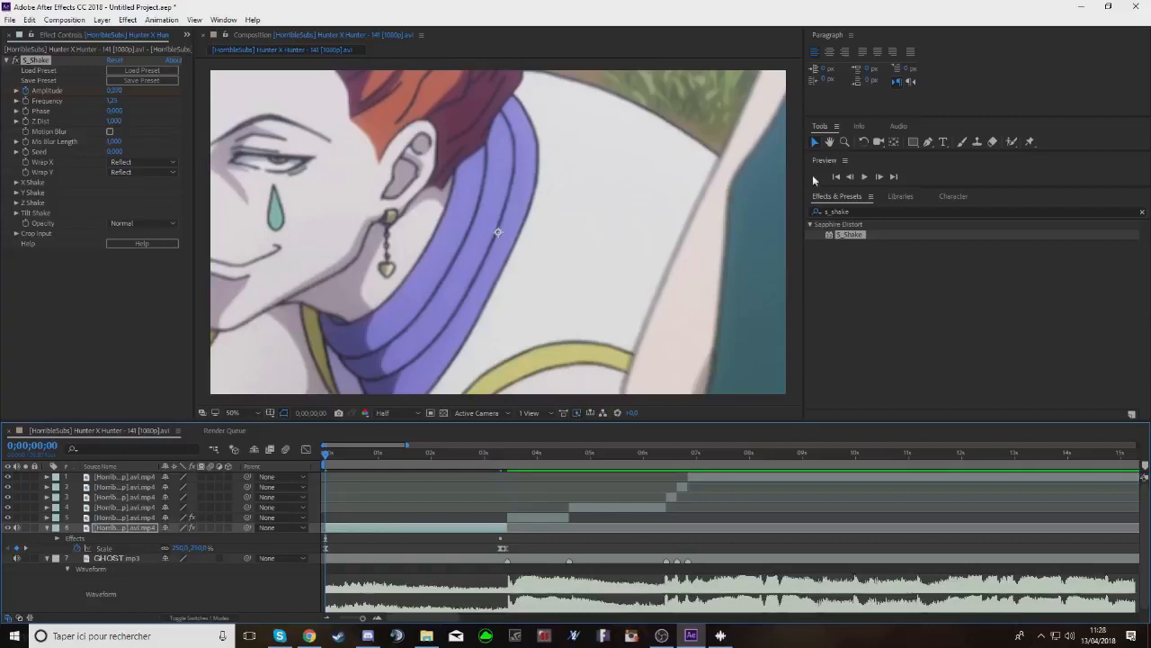
click(864, 176)
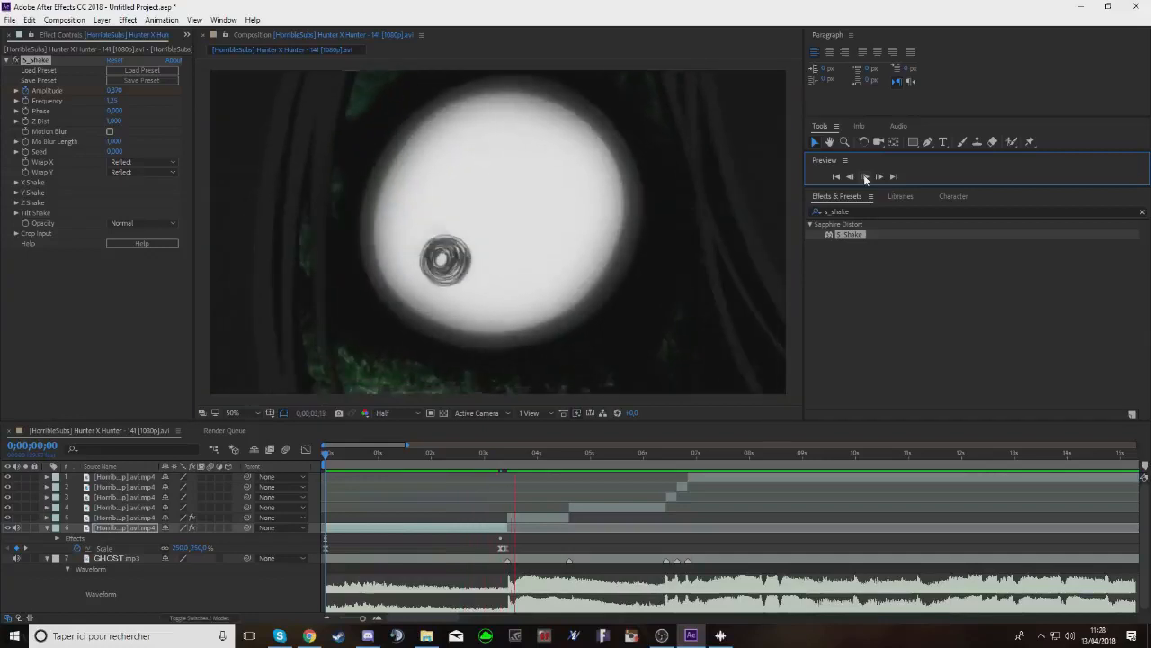
click(510, 454)
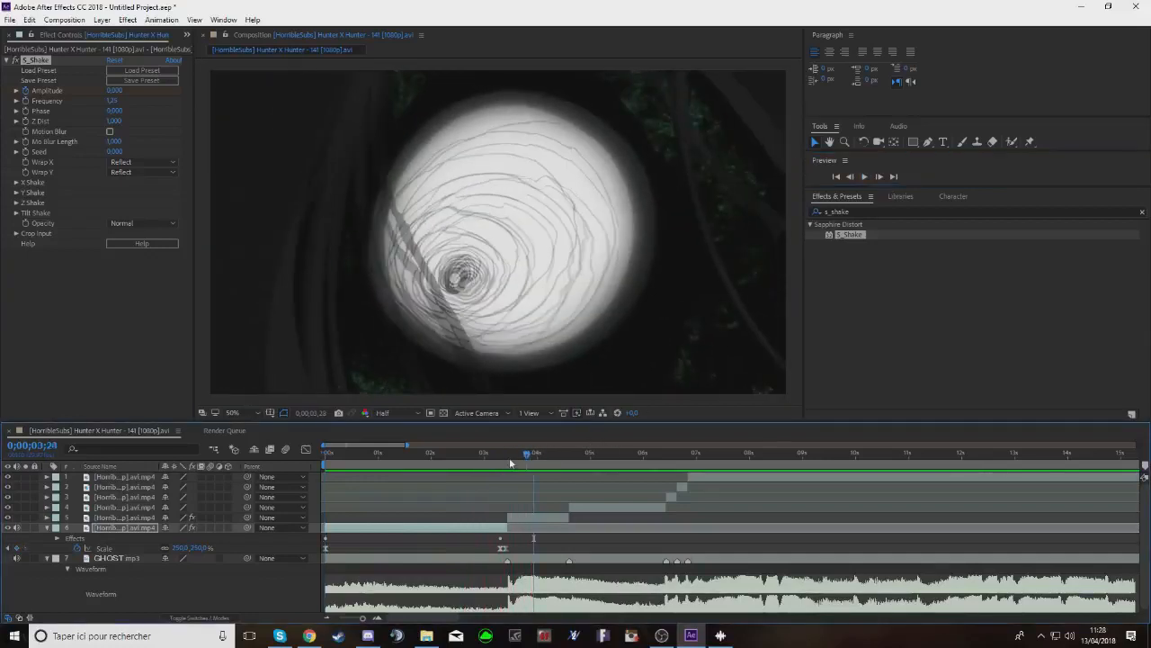
Go to 0;00;03;09, collapse the first clip's properties, and apply Fast Blur (Legacy) to that clip
click(500, 459)
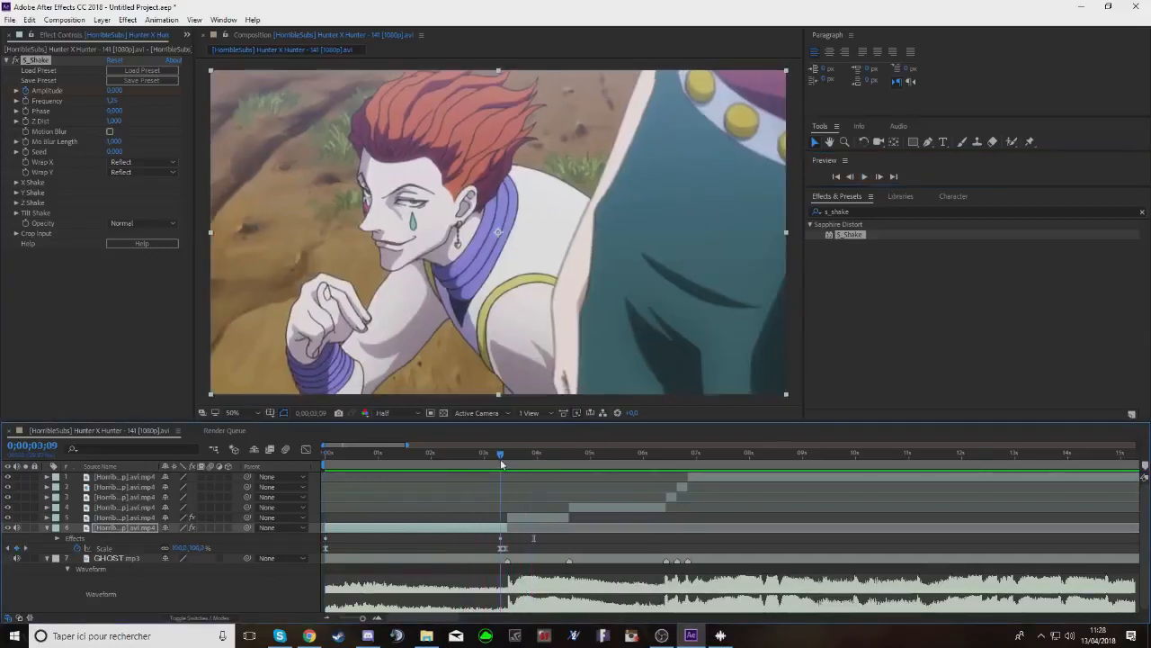
click(48, 528)
click(813, 210)
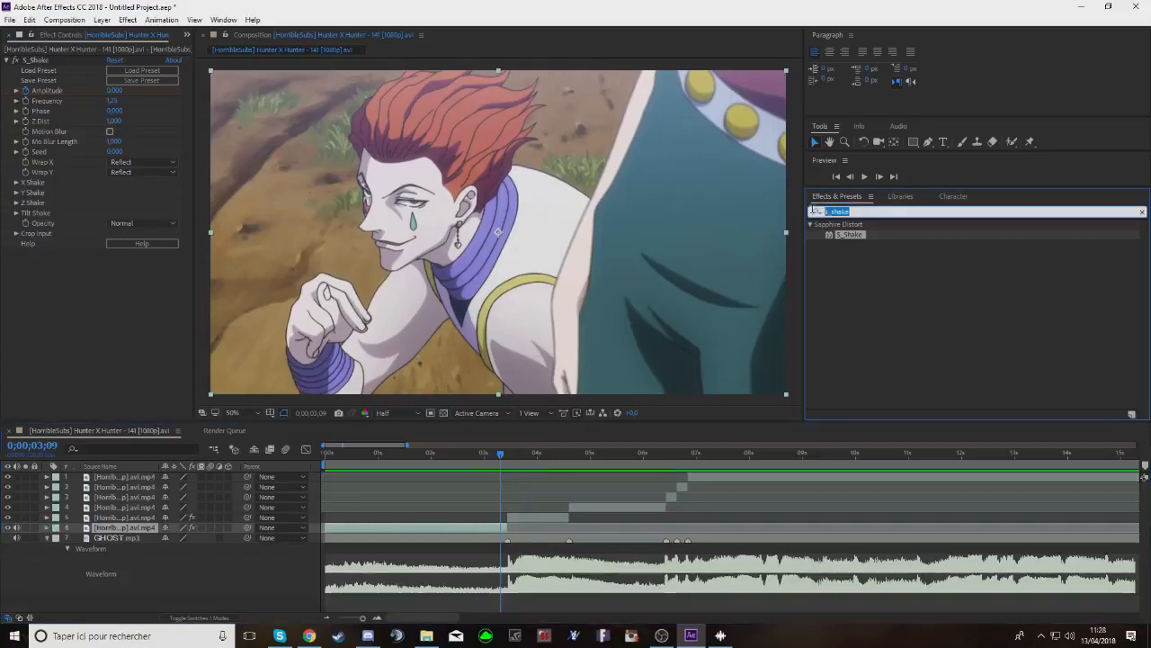
text(fasc)
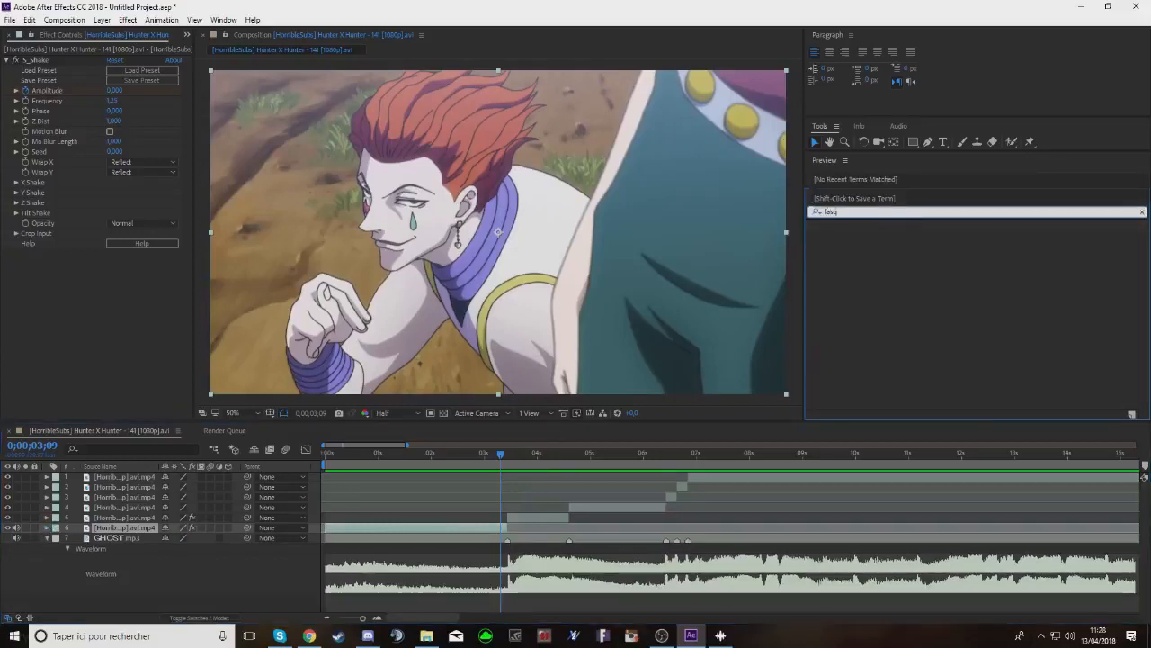
key(BackSpace)
text(t)
drag(864, 356, 501, 535)
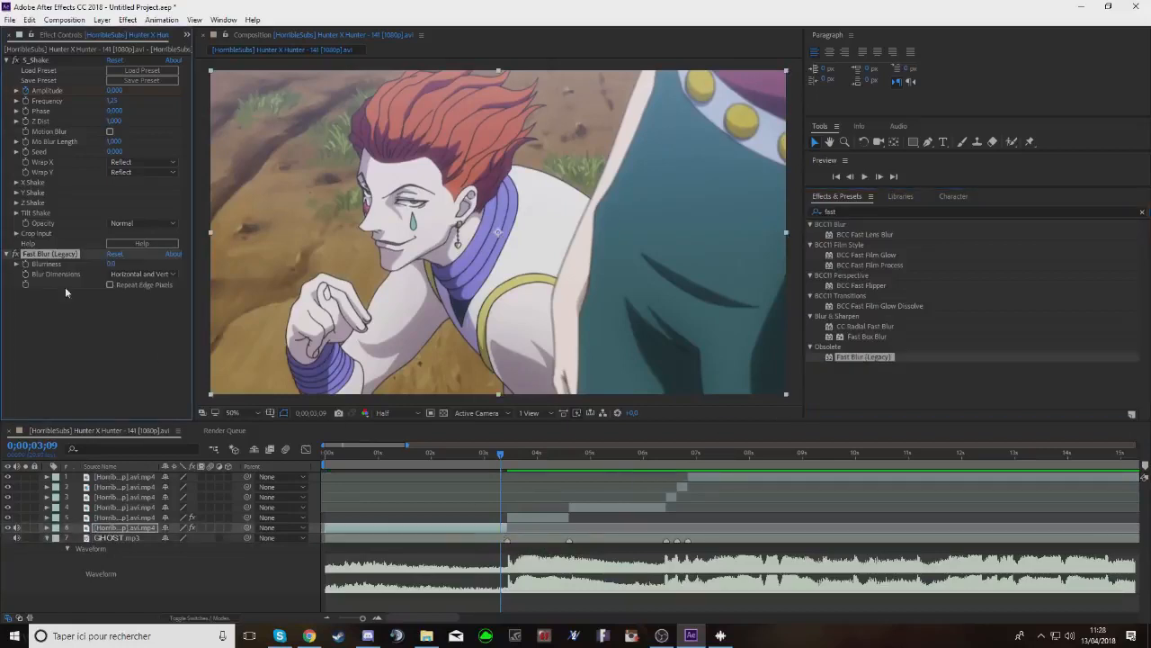
Make the blur Horizontal, keyframe Blurriness from 0 at 0;00;03;09 to about 53 at 0;00;03;12, and preview the transition
click(139, 273)
click(144, 300)
click(879, 177)
click(878, 178)
click(879, 177)
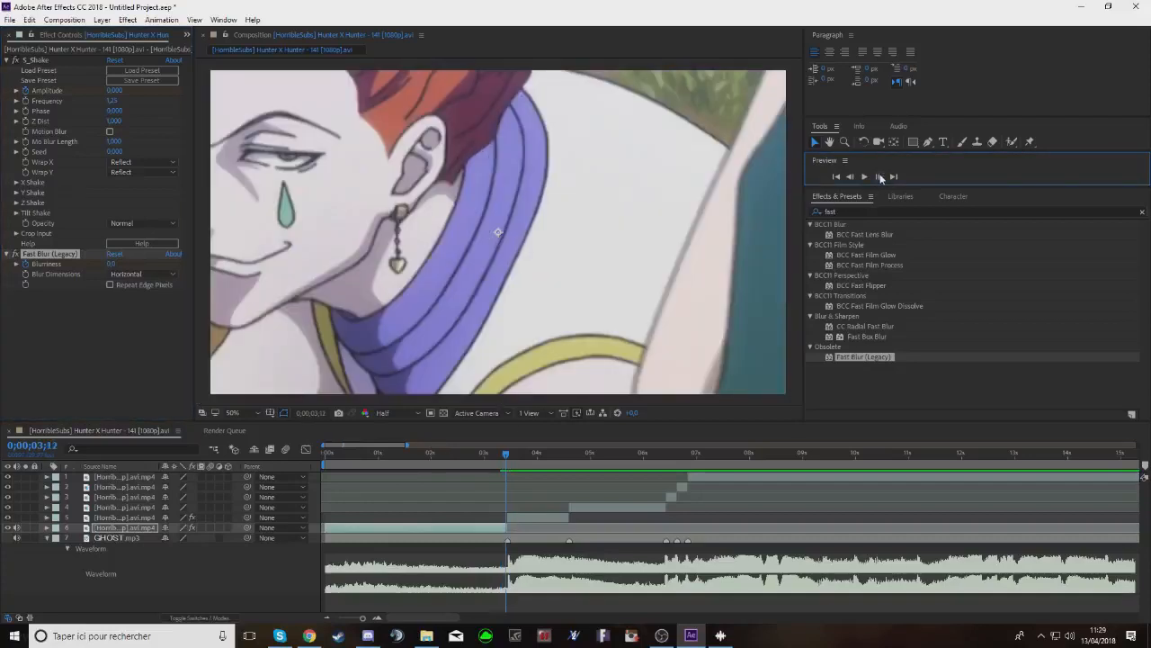
drag(113, 264, 143, 264)
key(ctrl+z)
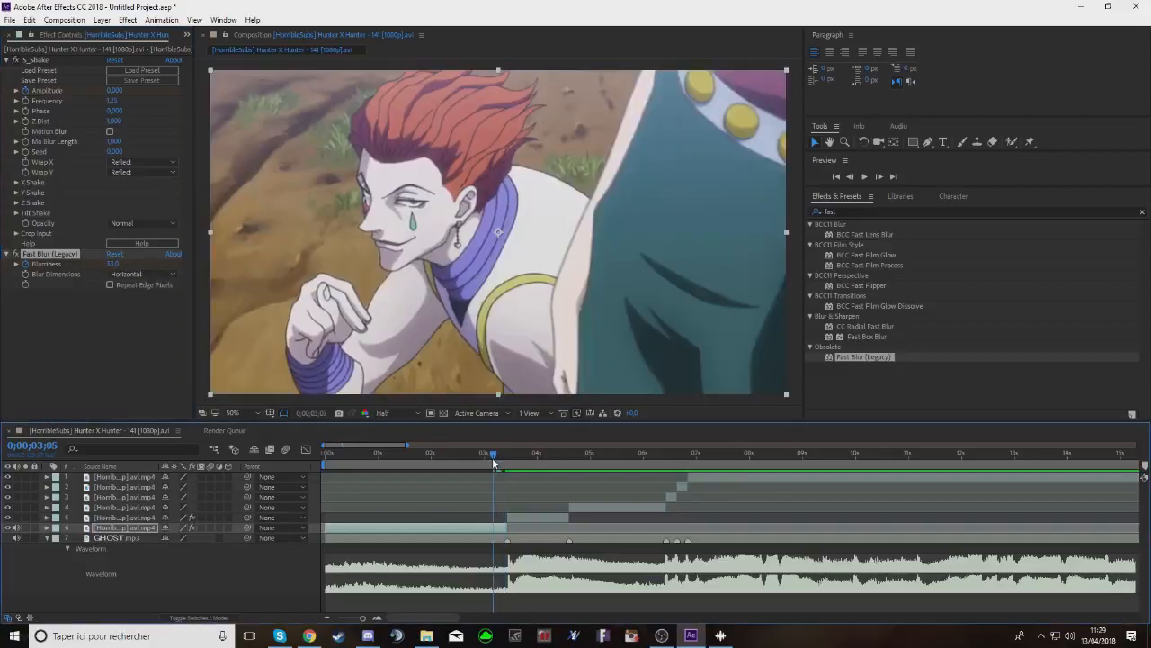
click(864, 176)
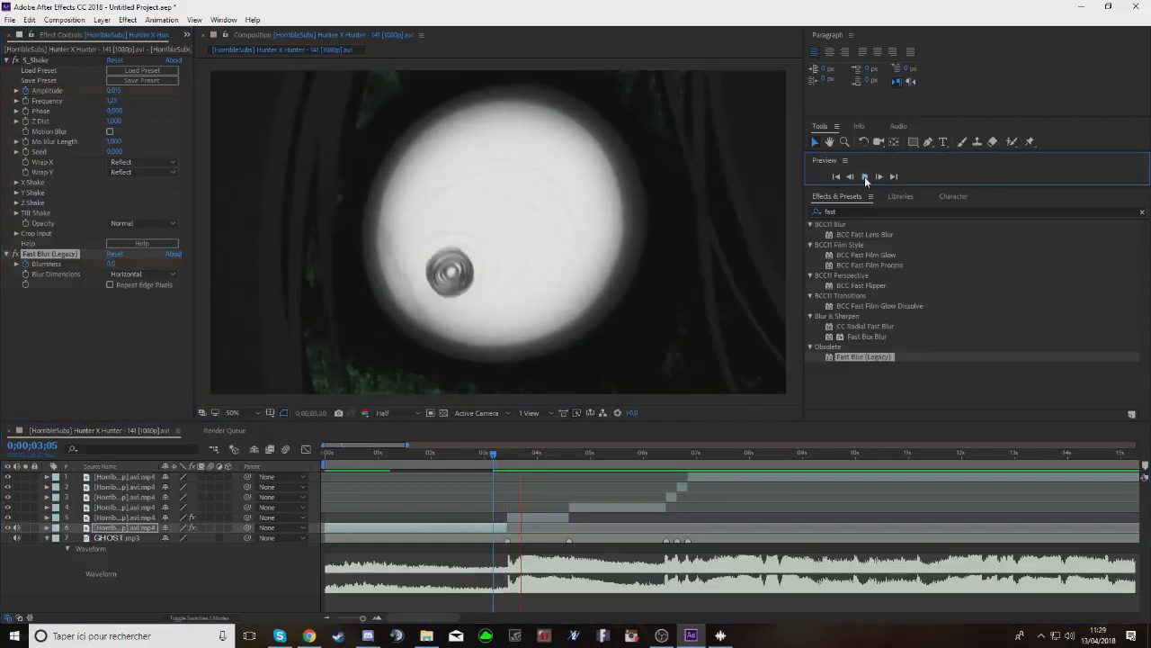
click(864, 176)
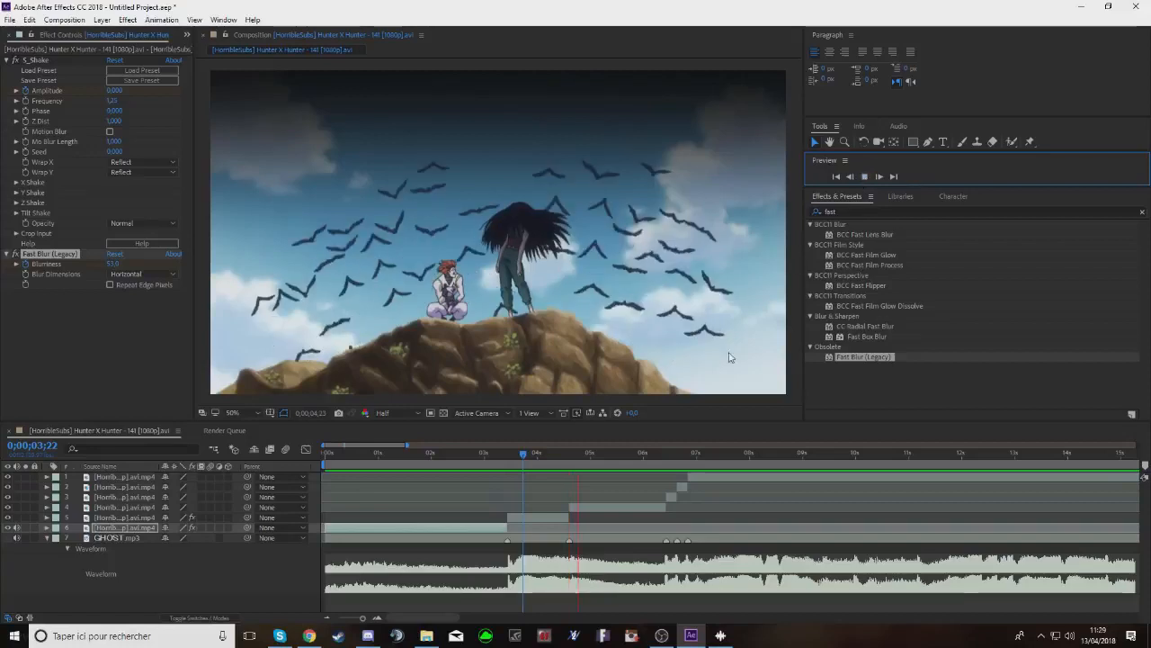
Go to the eye shot's first frame at 0;00;03;13, find the Twitch effect and apply it to that clip
click(505, 453)
key(Page_Down)
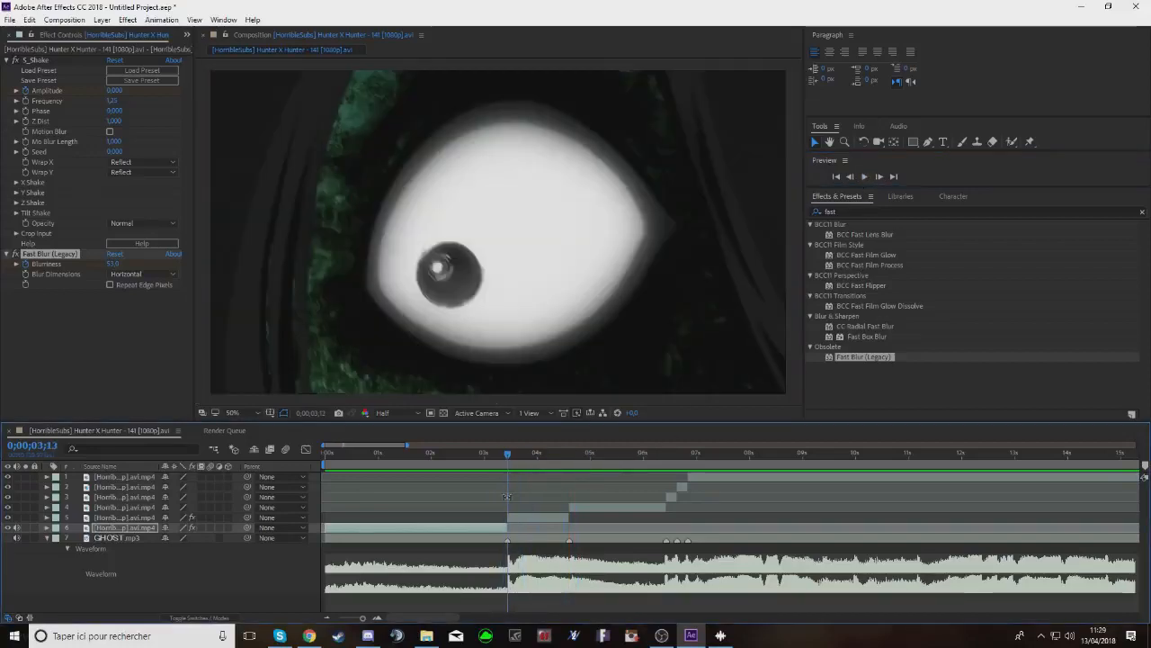
click(516, 517)
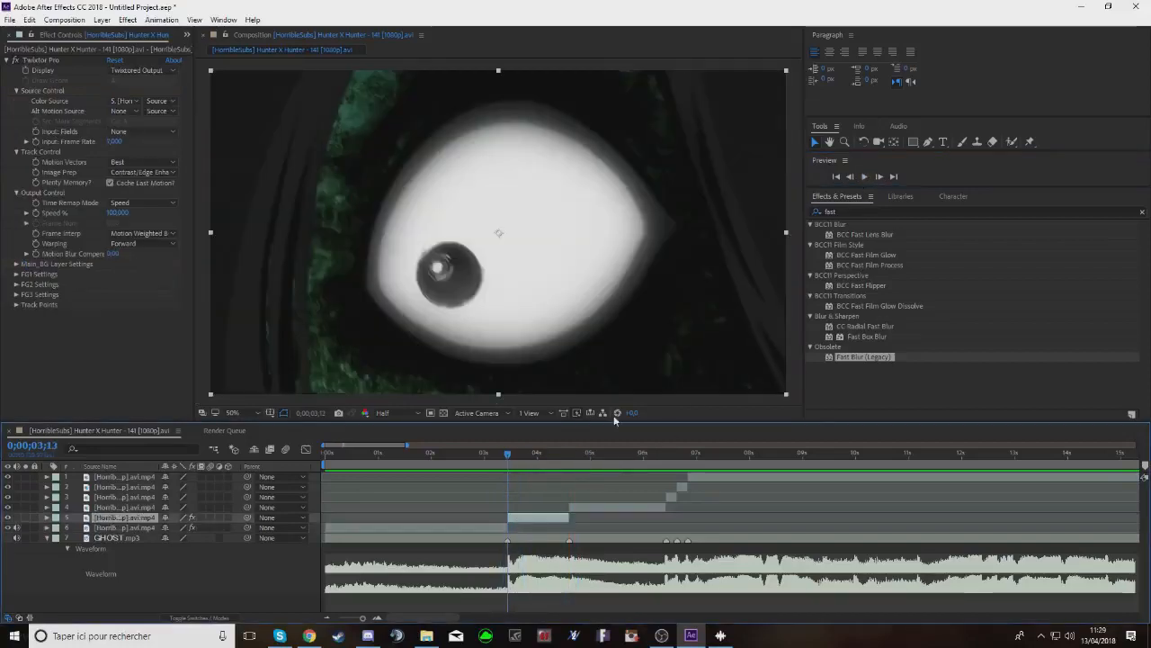
double_click(866, 212)
text(t)
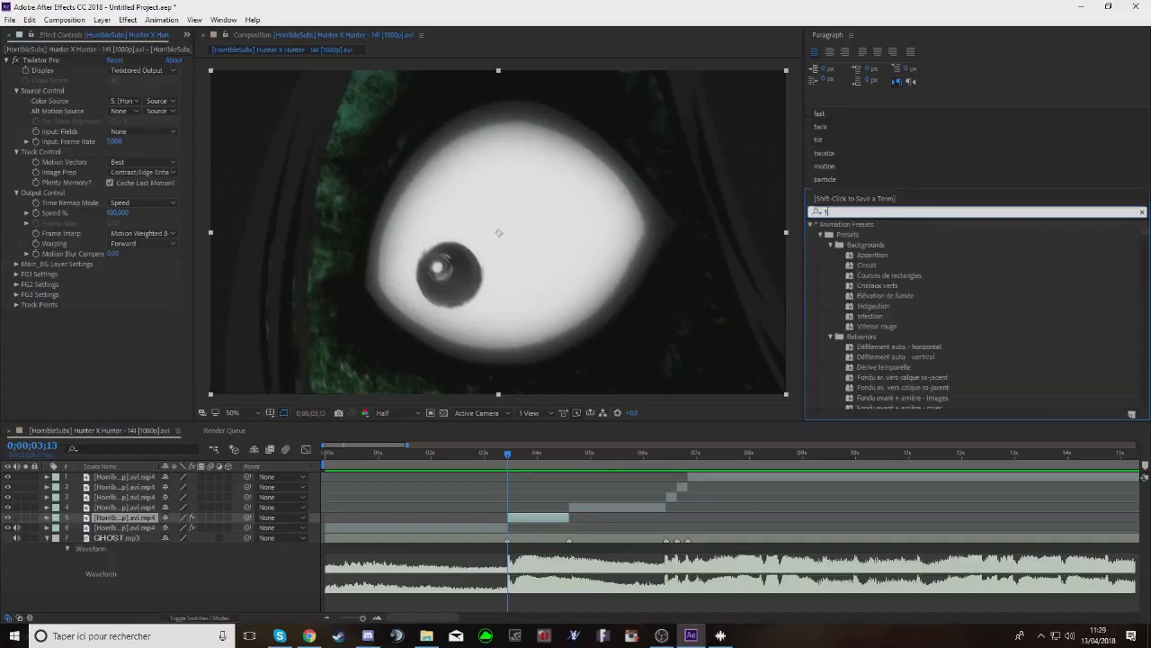
text(witc)
drag(847, 306, 519, 524)
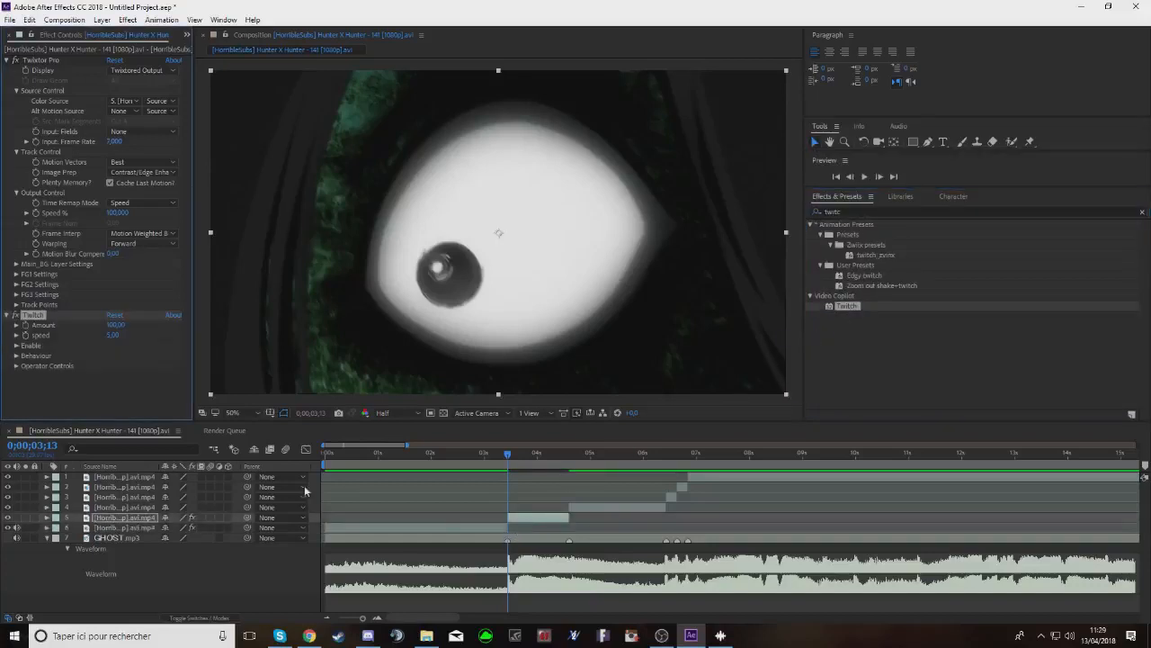
Set Twitch's Amount to 50 with a keyframe at 0;00;03;13, set Speed to 34, and enable Blur, Scale and Slide
click(115, 324)
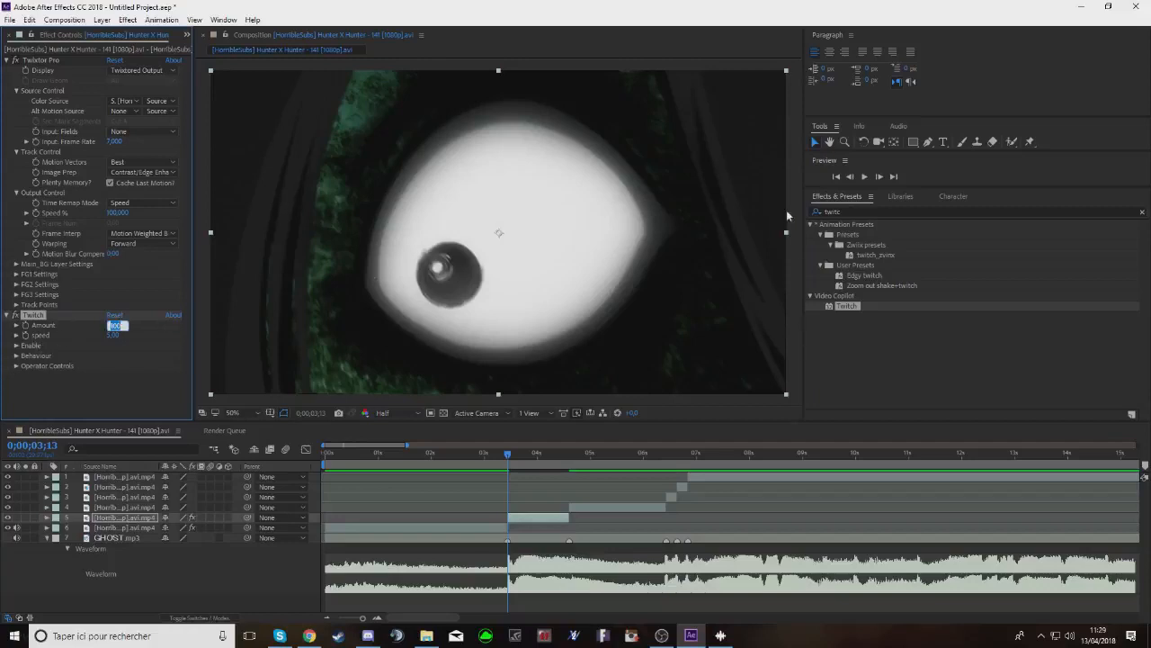
click(845, 212)
key(BackSpace)
click(115, 325)
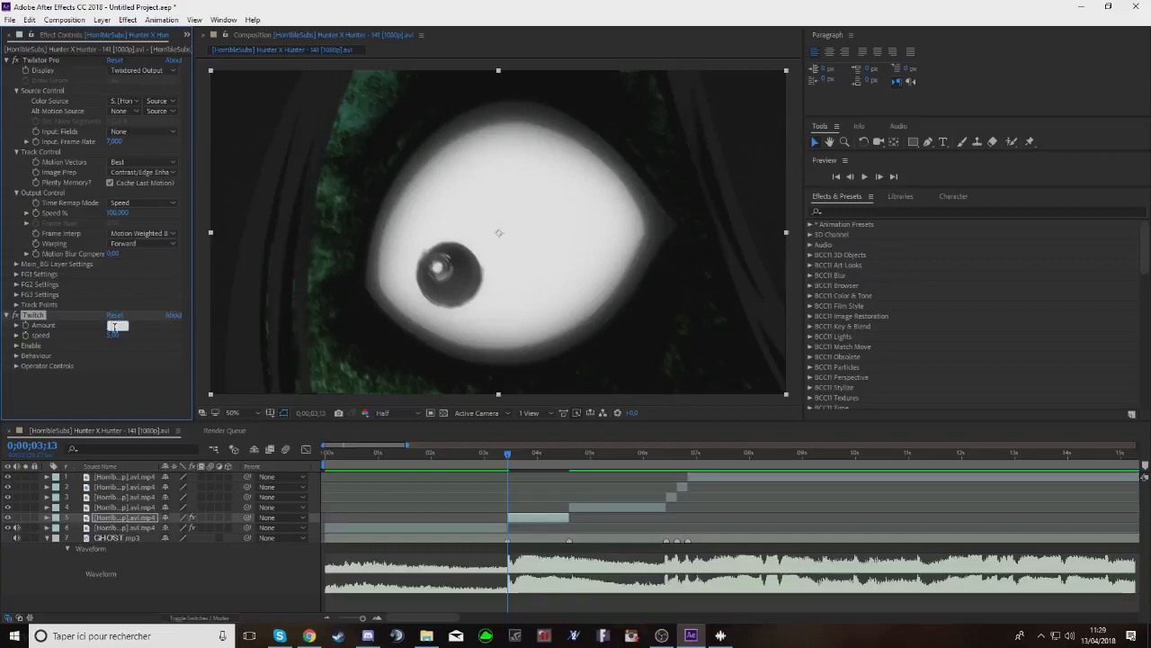
click(113, 334)
text(34)
key(Return)
click(15, 345)
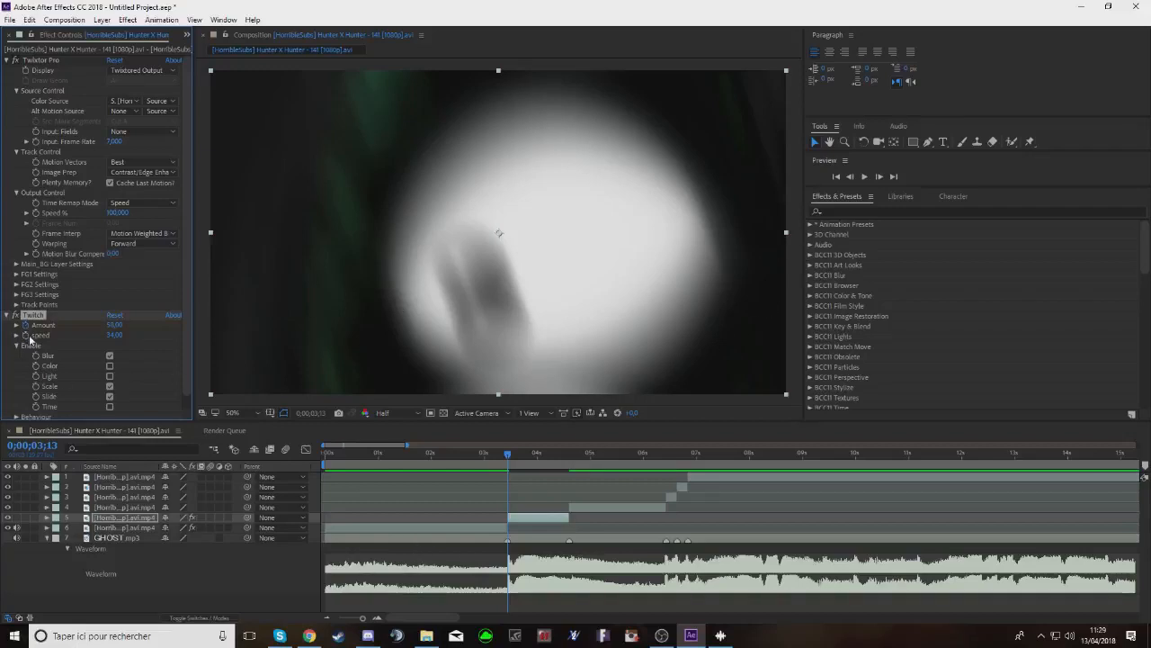
Advance four frames to 0;00;03;17 and set the eye shot's Twitch Amount to 0 there
click(880, 179)
click(880, 178)
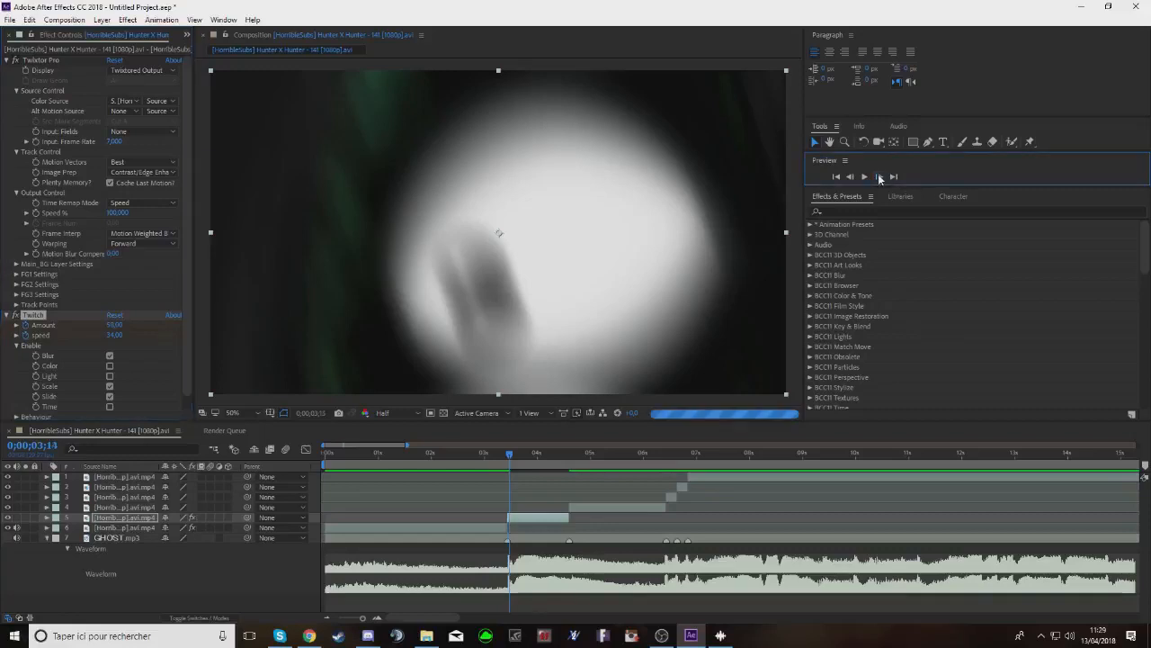
click(880, 178)
click(880, 178)
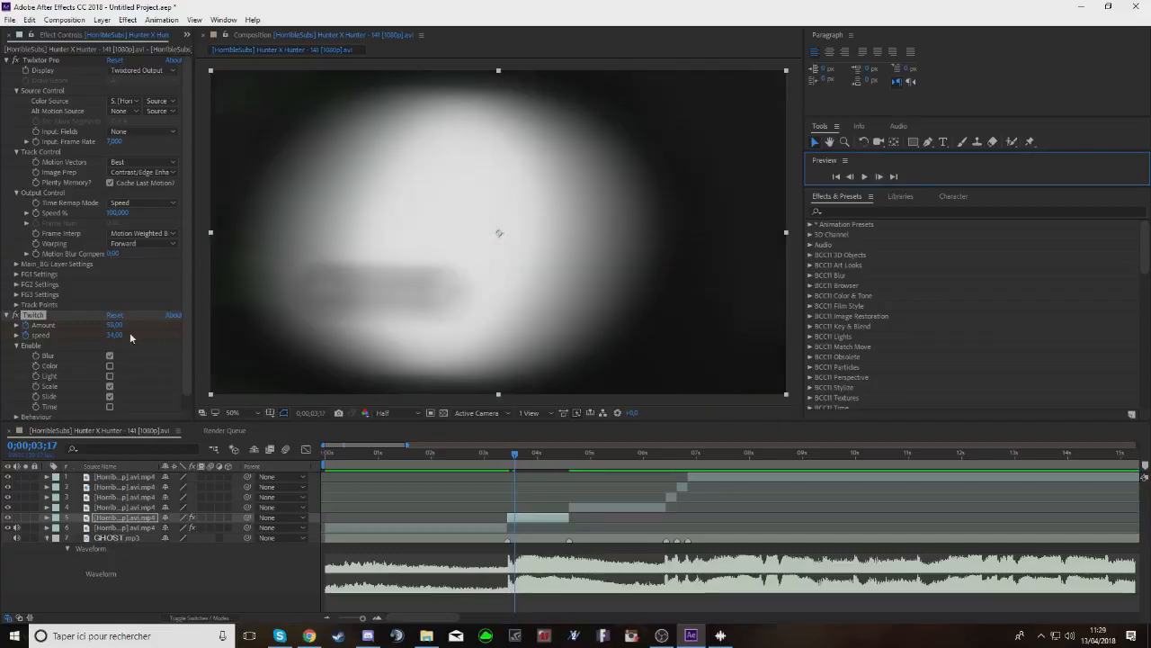
click(115, 325)
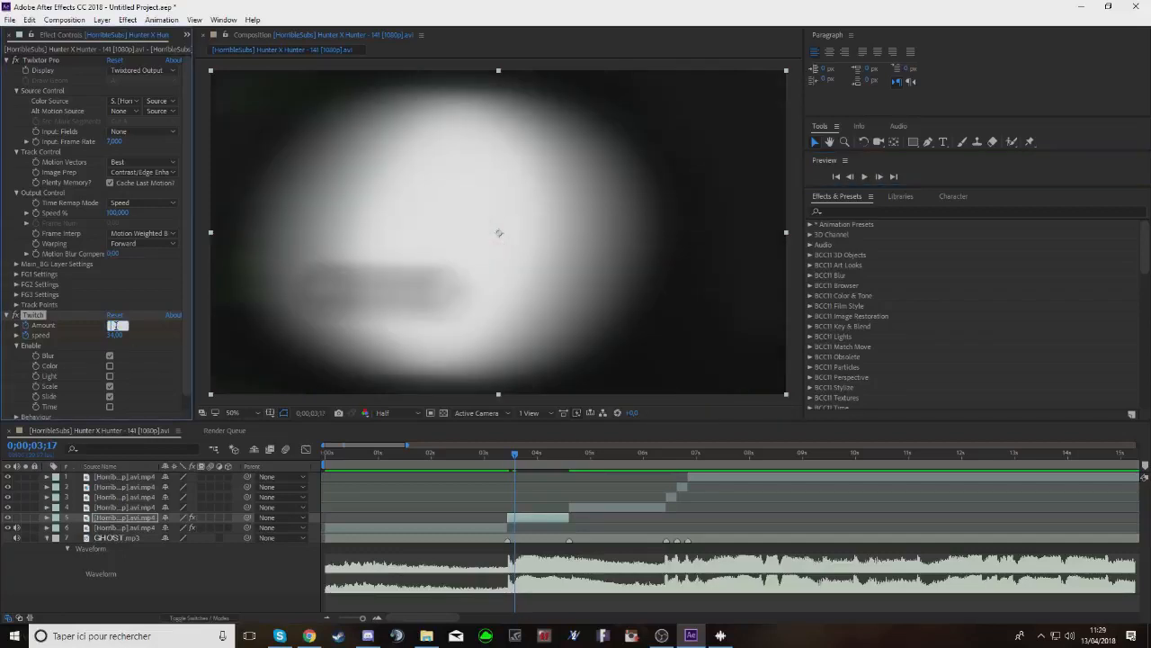
text(0)
key(Return)
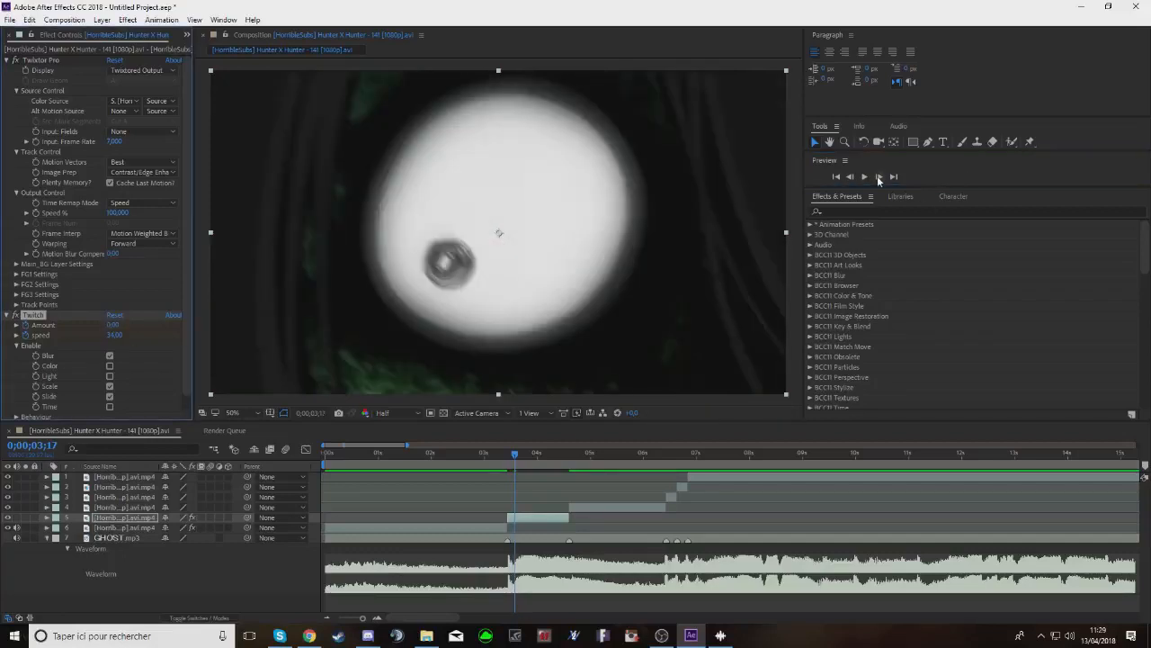
Advance two frames to 0;00;03;19, set the eye shot's Twitch Speed to 0 there, and preview the transition
click(880, 178)
click(880, 178)
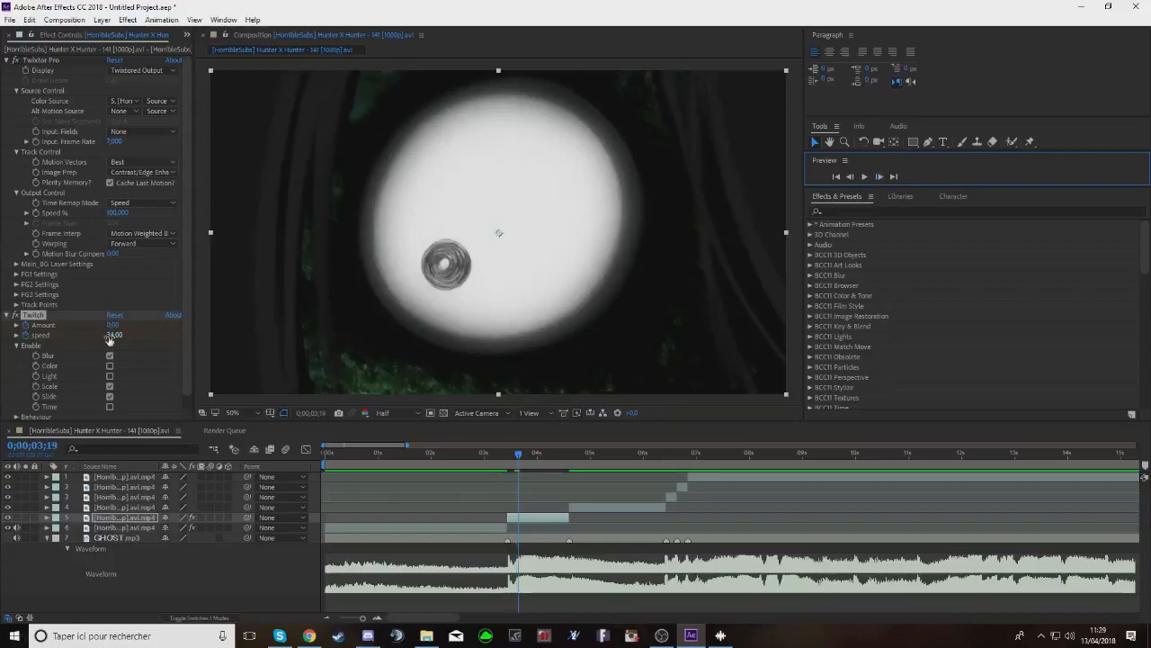
drag(109, 338, 113, 338)
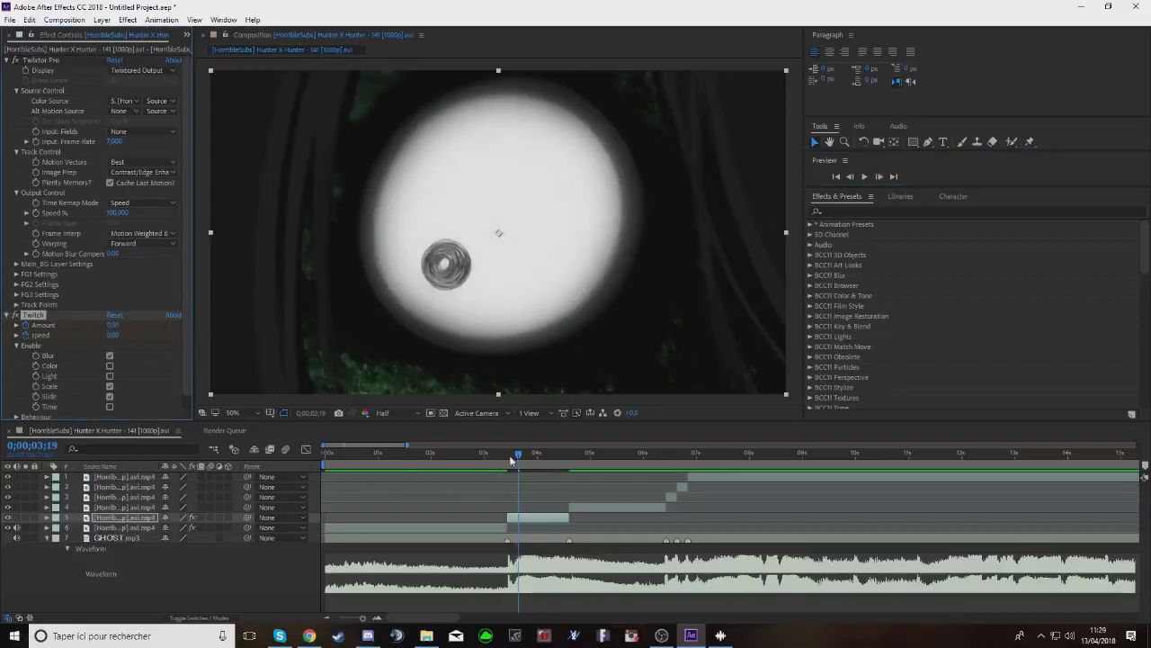
key(shift+Page_Up)
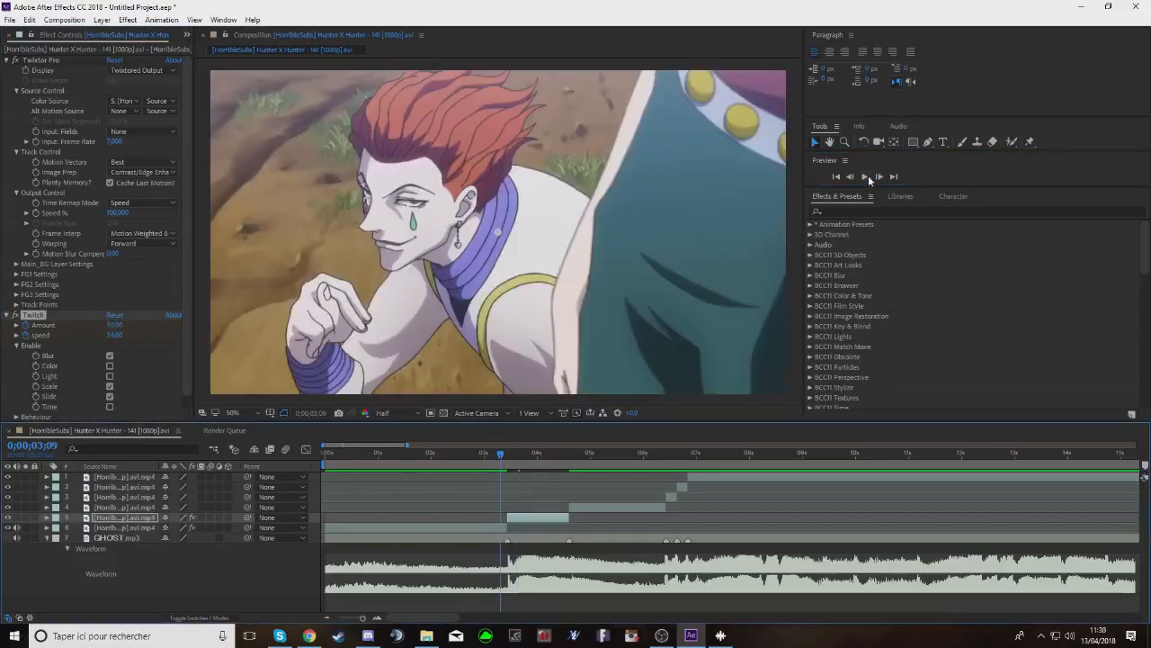
click(865, 177)
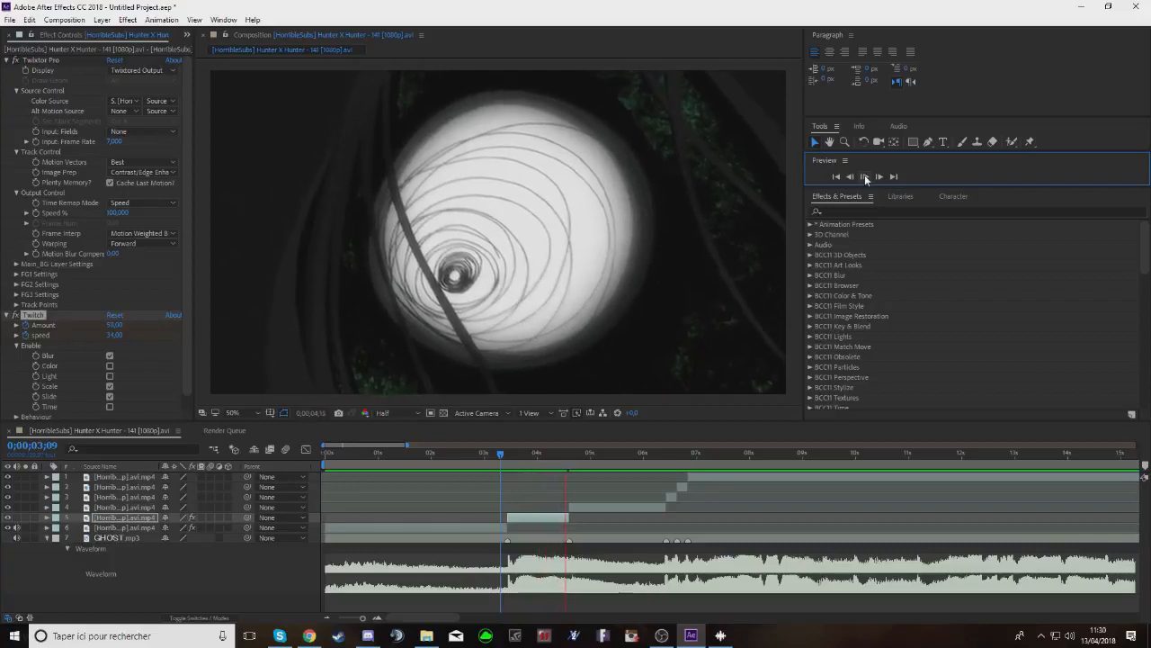
click(865, 177)
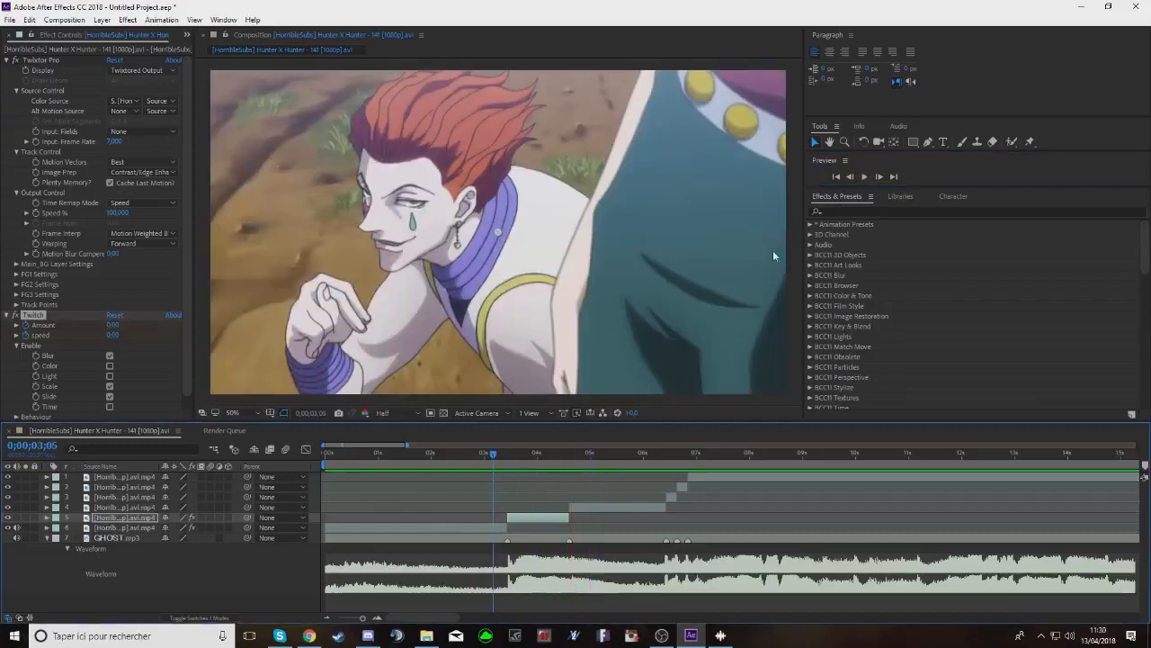
click(864, 177)
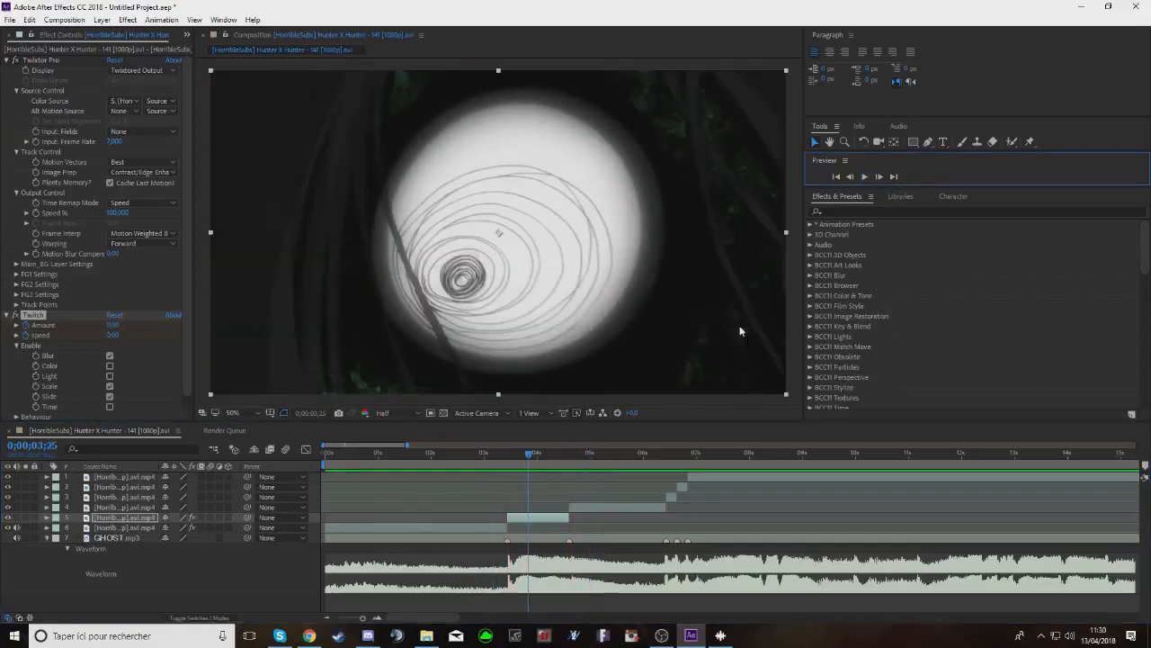
Start keyframing the eye shot's Scale at its first frame, 0;00;03;13, with a value of 250%
drag(533, 458, 509, 462)
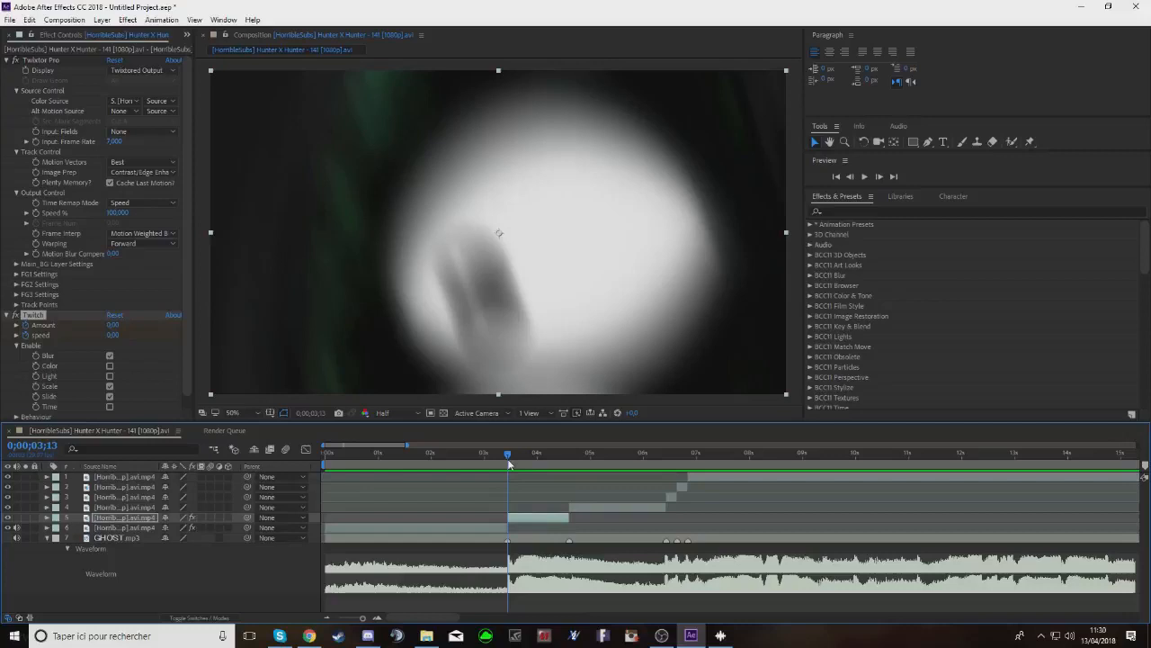
click(533, 520)
key(s)
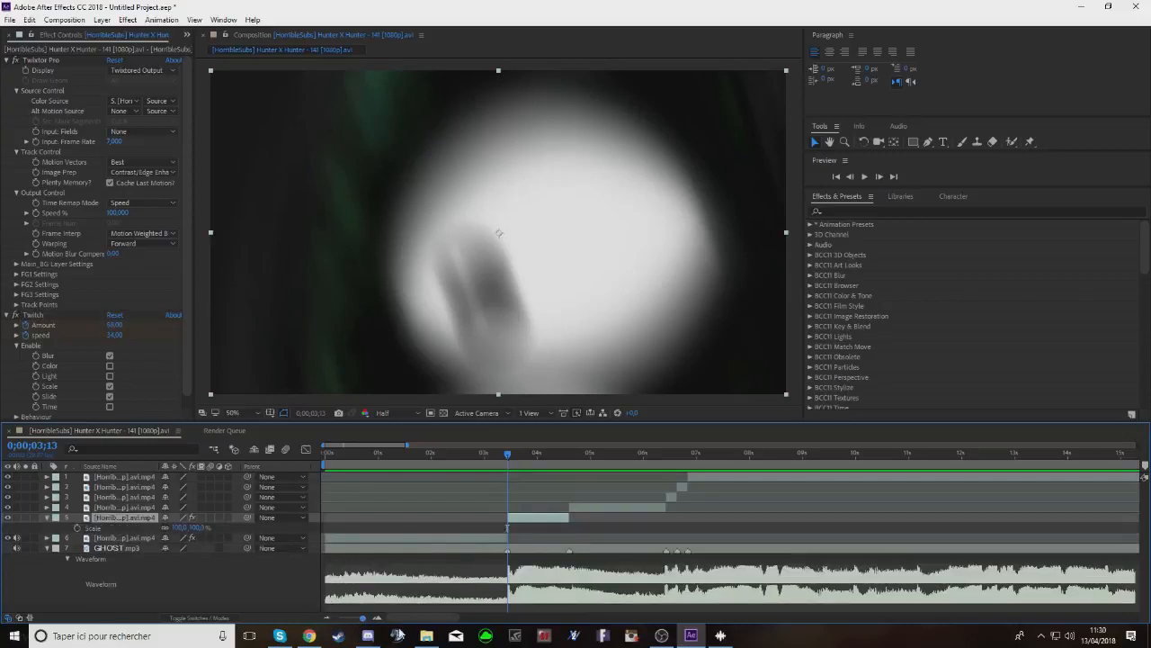
key(;)
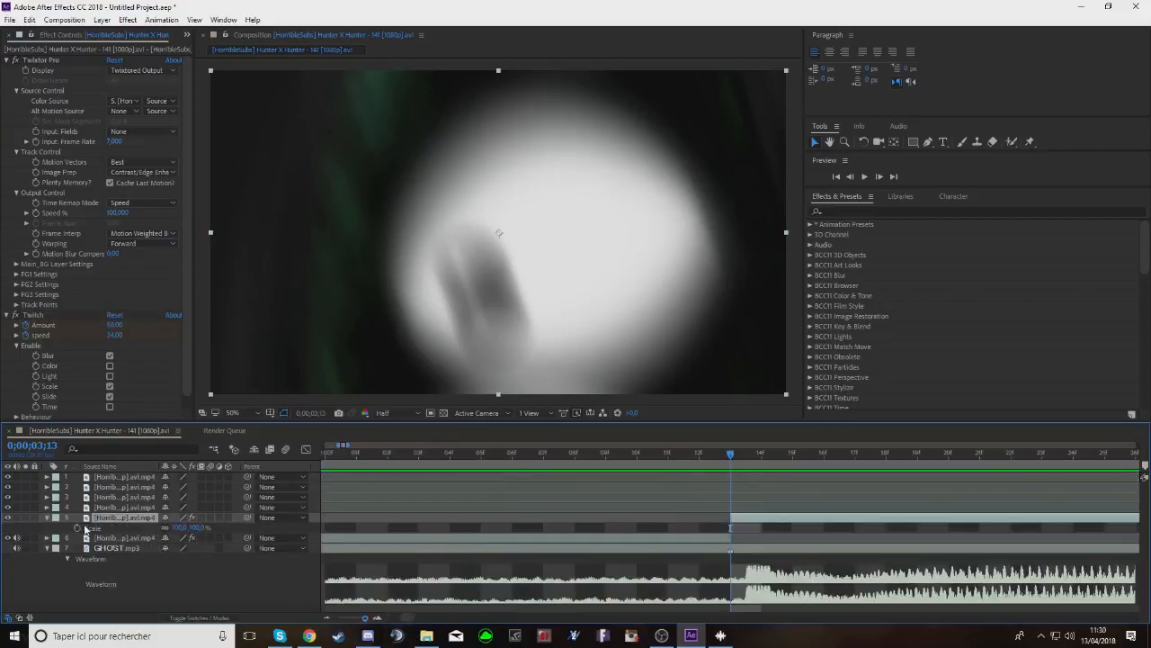
click(78, 528)
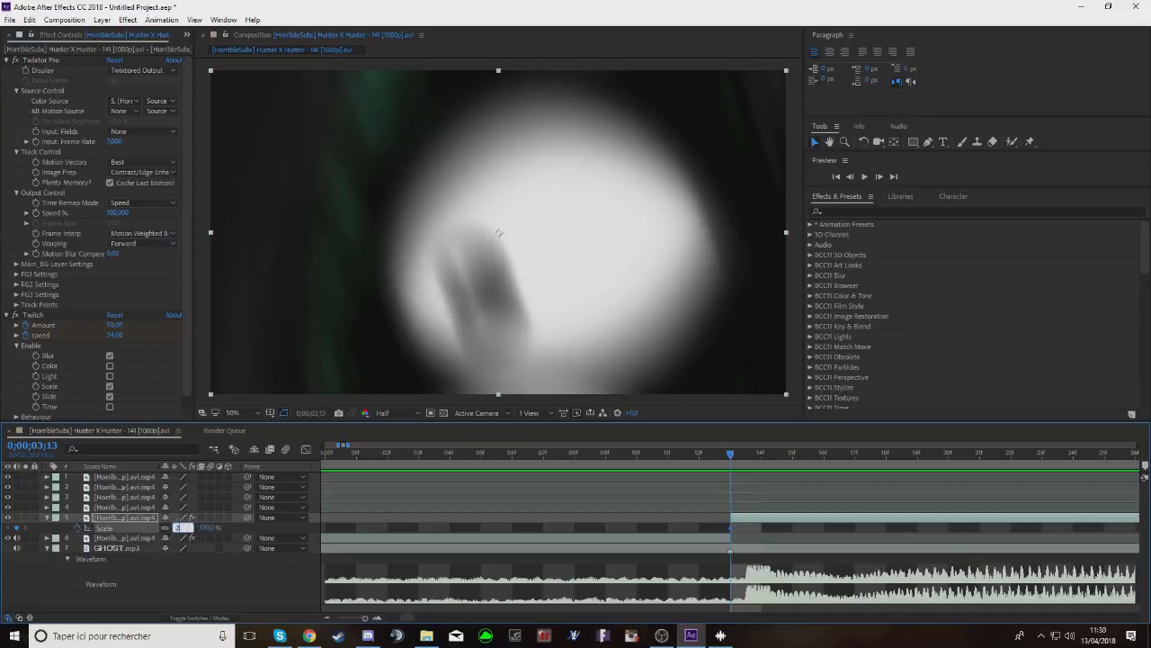
key(Return)
key(space)
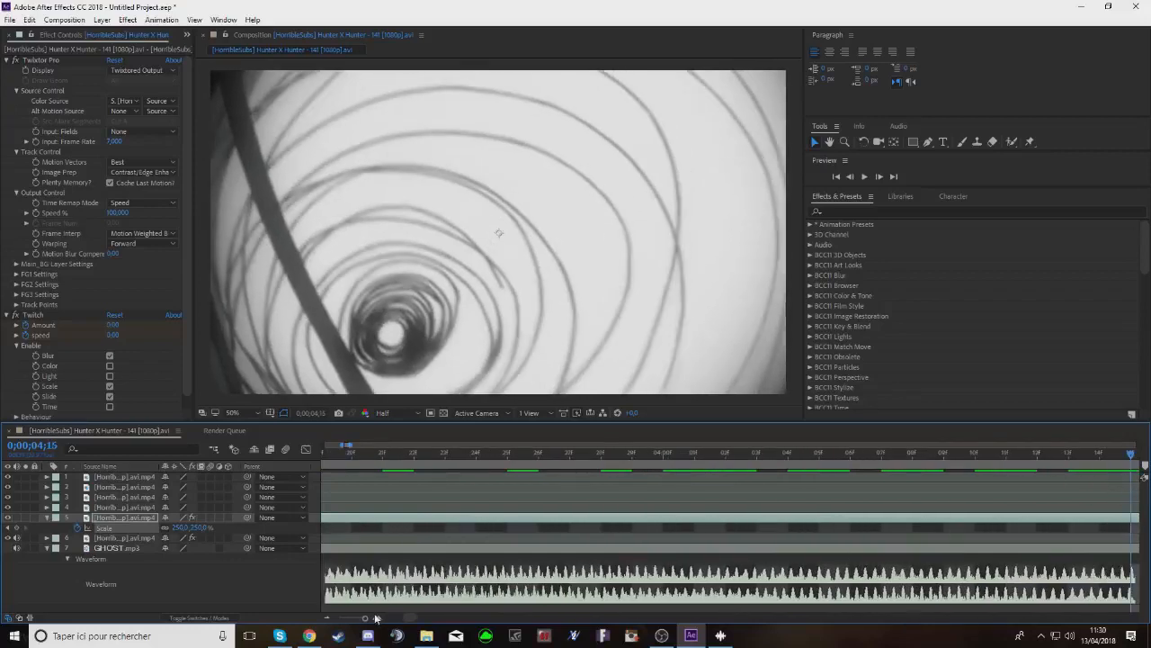
Add a Scale keyframe at 0;00;04;17 near the eye shot's end and set Scale to 100% at 0;00;04;15
scroll(360, 621, down, 6)
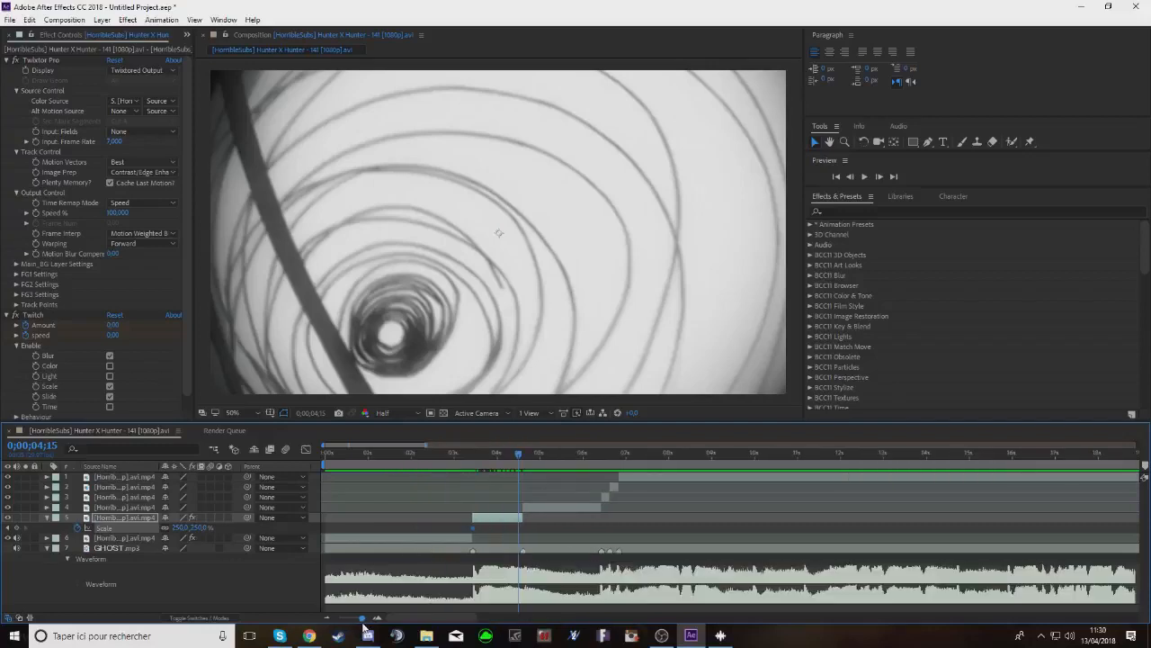
scroll(365, 620, up, 6)
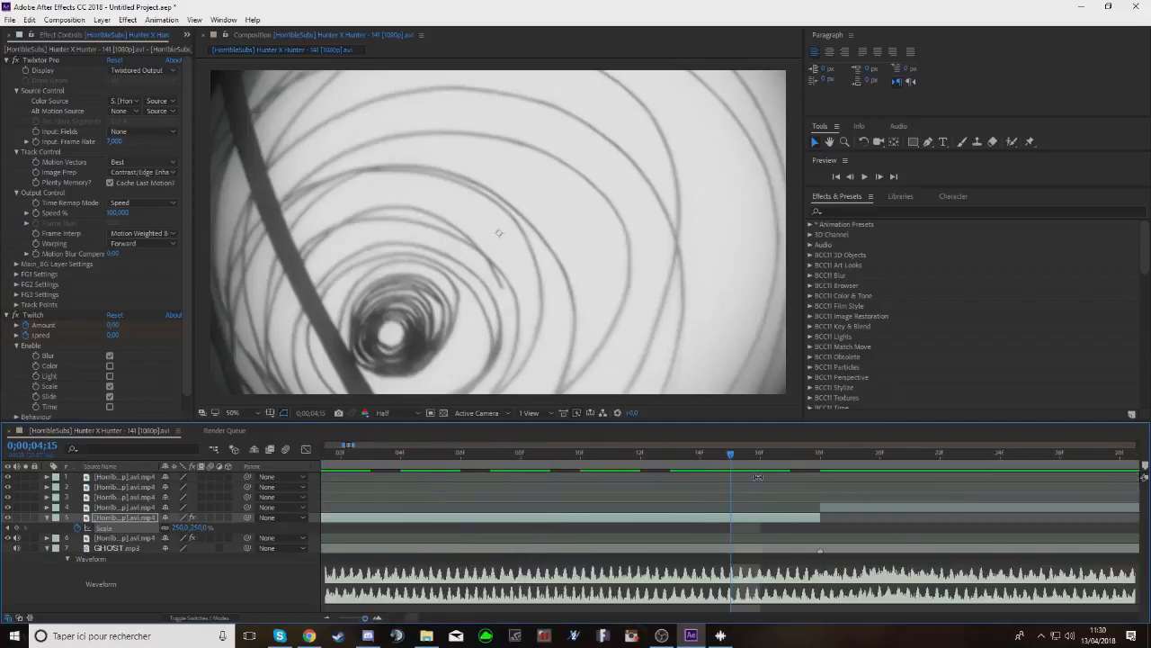
mouse_move(795, 483)
mouse_down()
mouse_move(820, 488)
mouse_move(801, 492)
mouse_up()
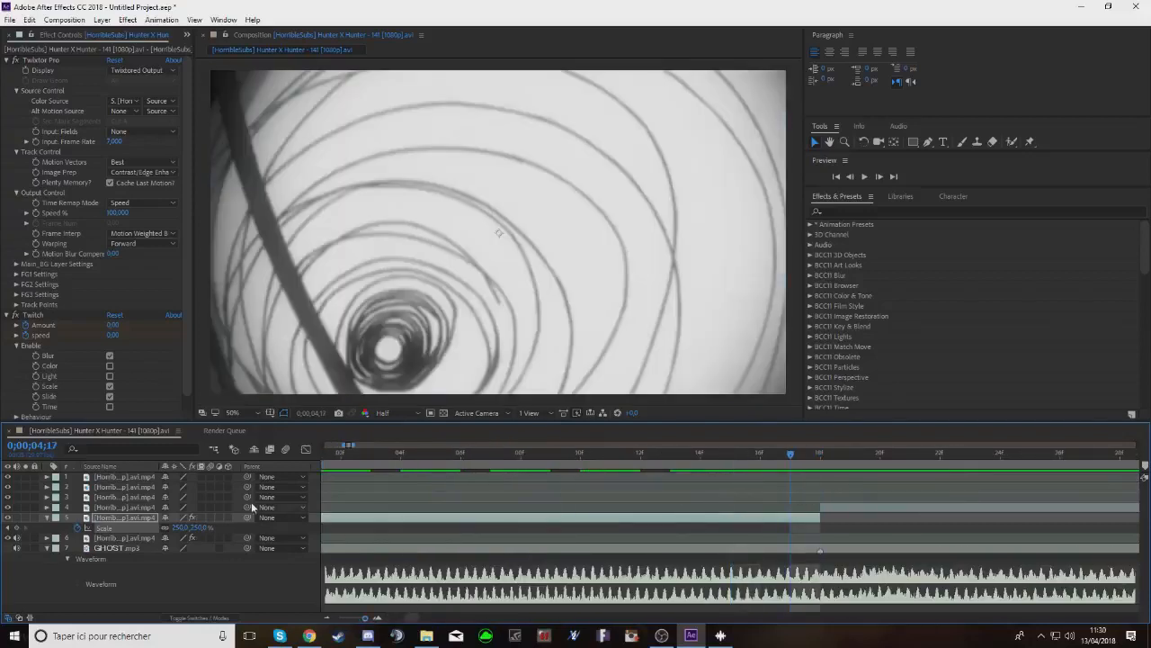
click(18, 528)
click(856, 179)
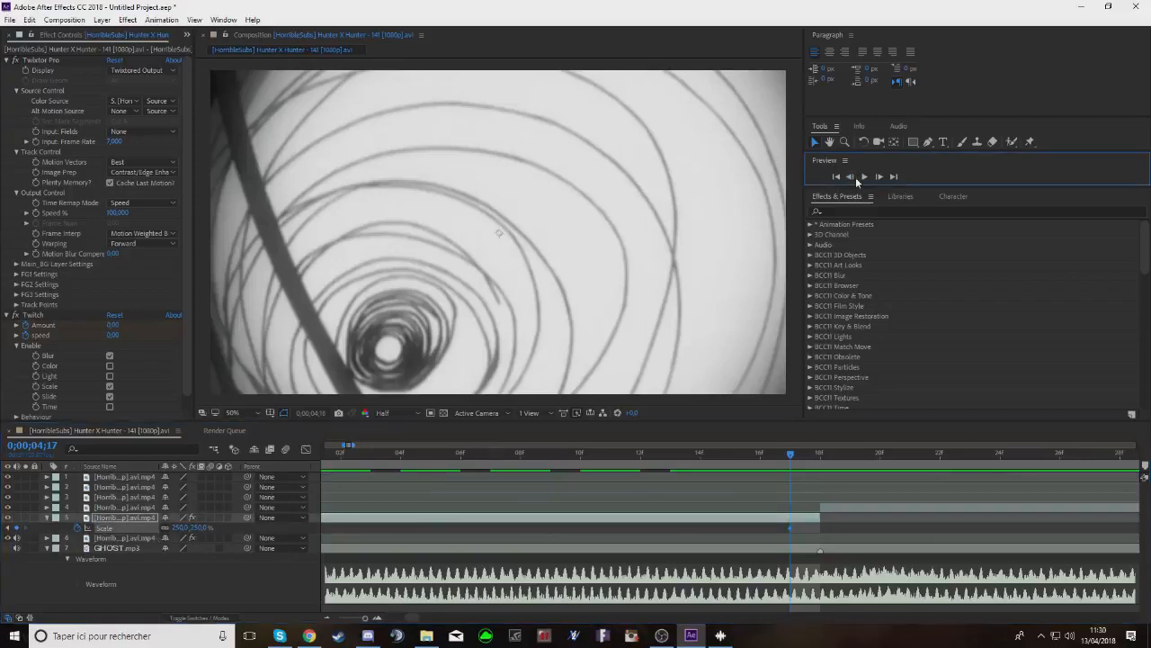
click(857, 179)
click(179, 527)
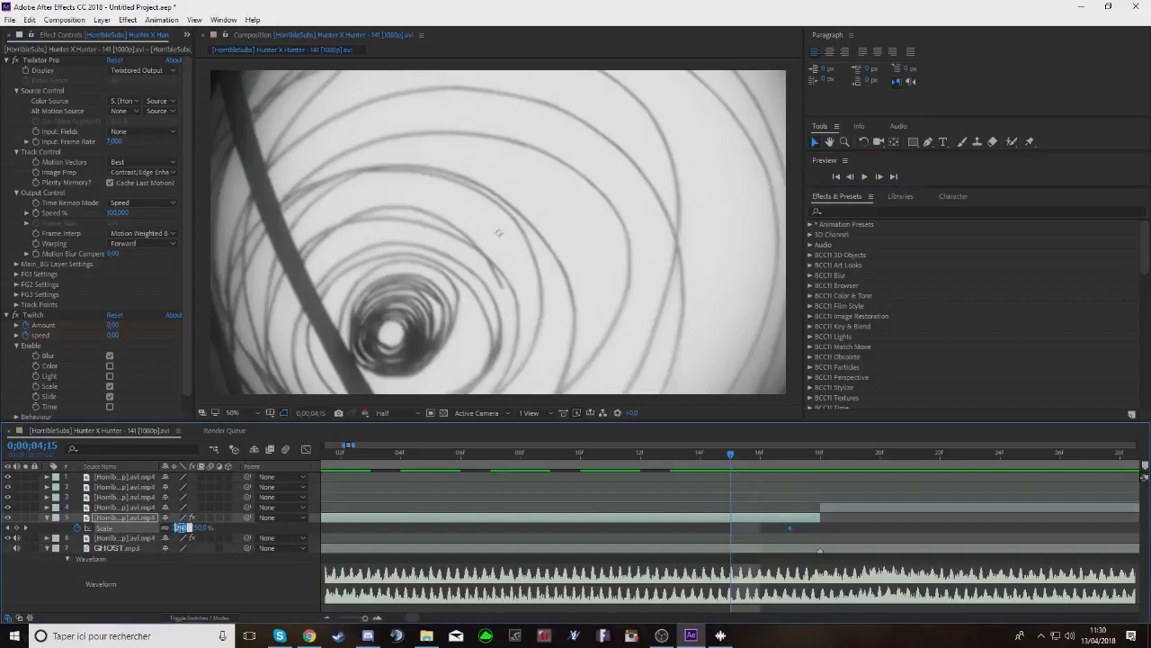
text(100)
key(Return)
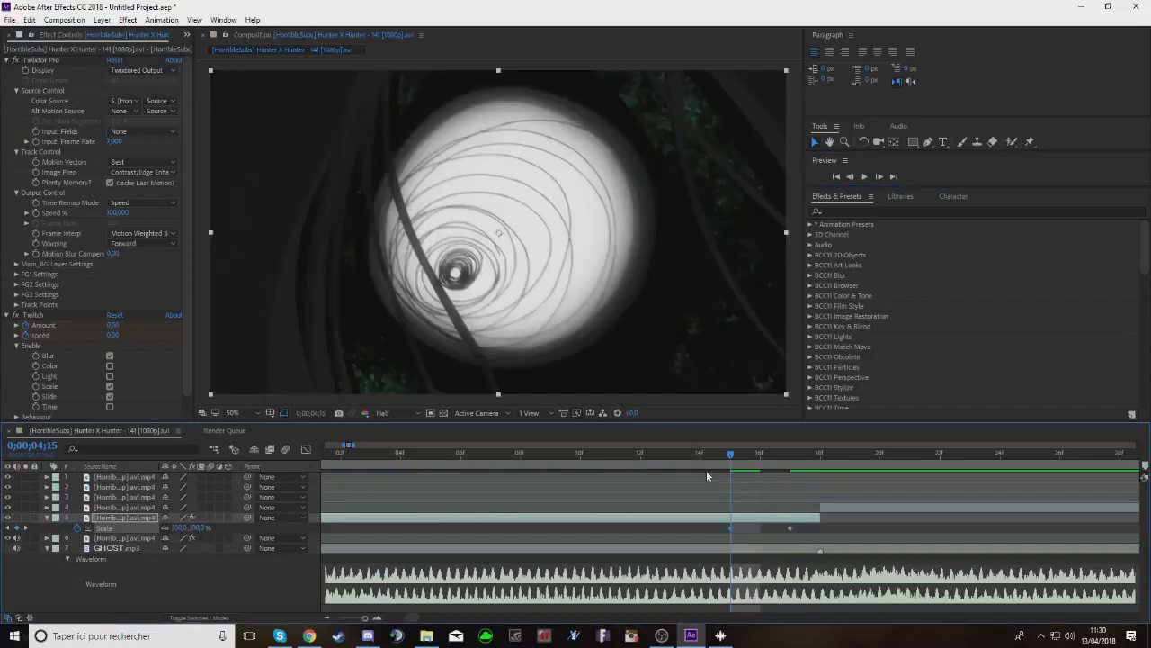
Return to the eye shot's last Scale keyframe at 0;00;04;17 and set it to 75%
drag(735, 458, 790, 464)
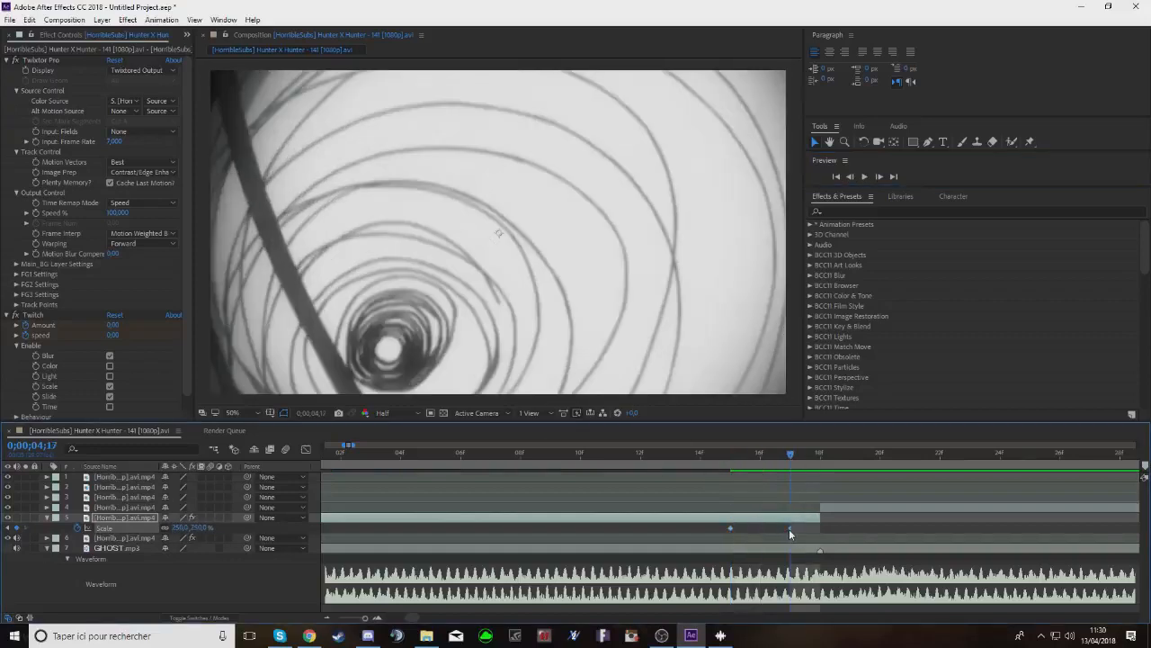
click(181, 527)
text(75)
key(Return)
Apply Motion Tile to the eye shot above Twitch, set Output Width and Output Height to 400, and enable Mirror Edges
click(850, 211)
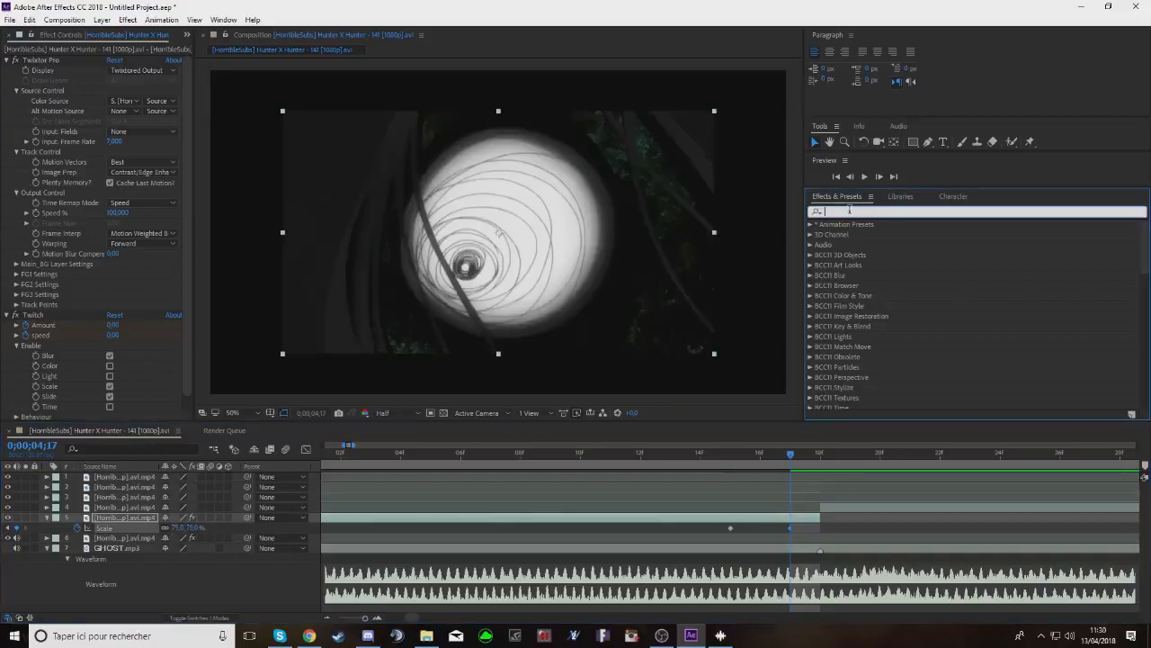
text(motion)
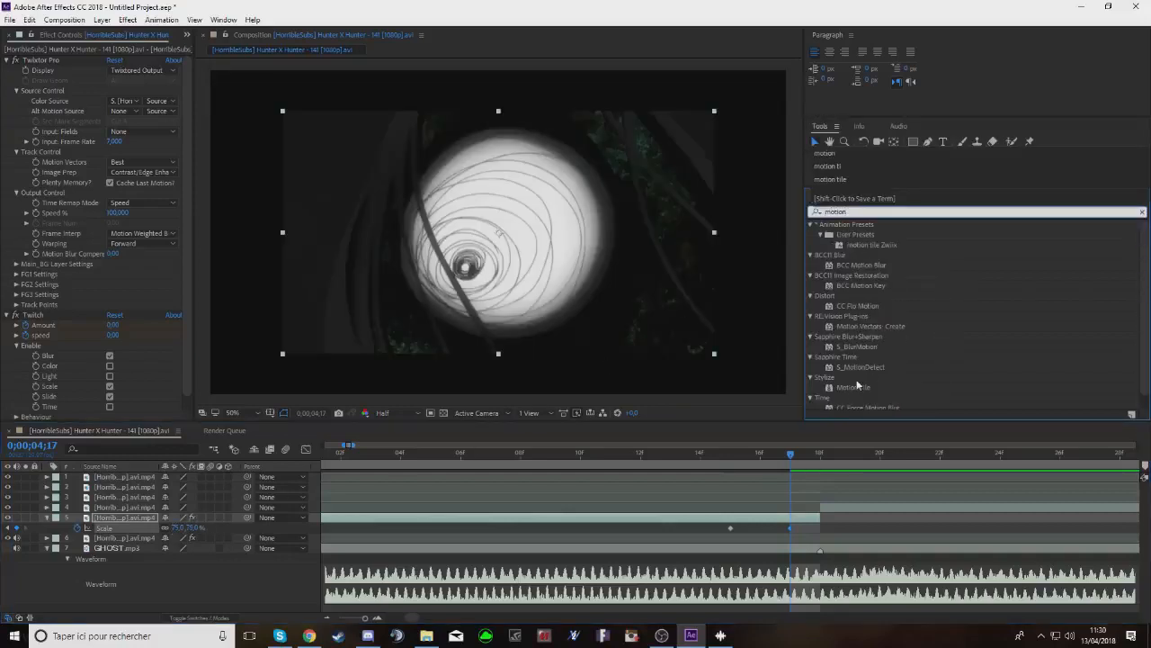
drag(858, 385, 50, 313)
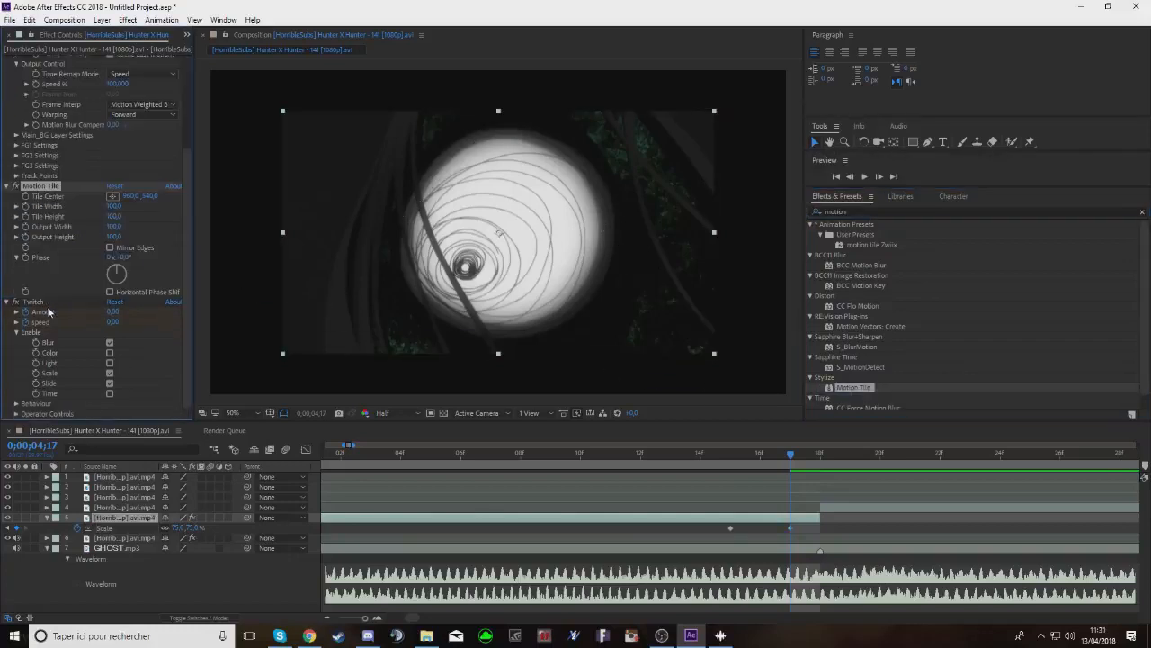
click(125, 197)
key(Return)
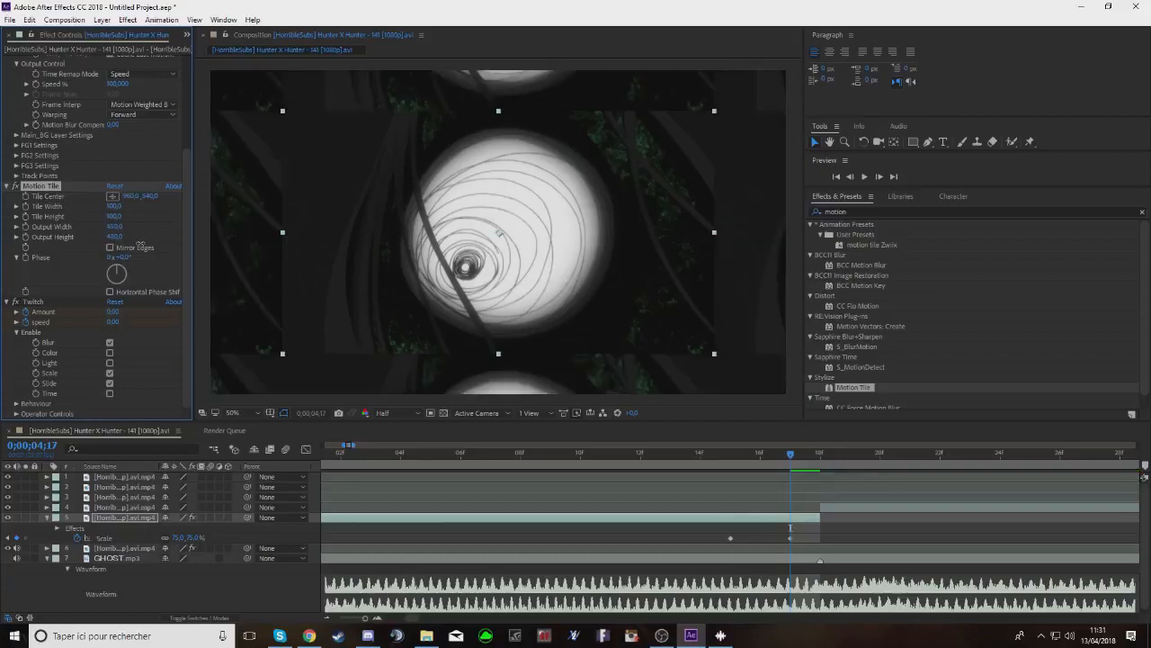
click(110, 248)
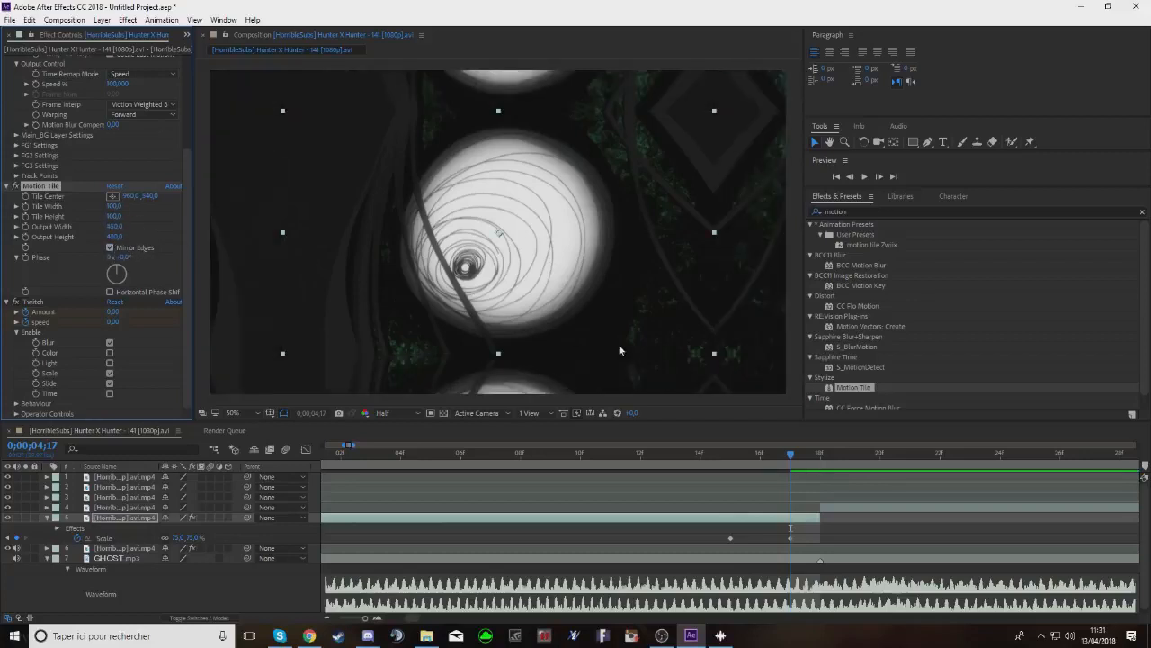
Apply Easy Ease to the eye shot's Scale keyframes and compare the frame with Motion Tile off and on
mouse_move(801, 528)
mouse_down()
mouse_move(360, 544)
mouse_move(802, 526)
mouse_move(201, 513)
mouse_move(300, 524)
mouse_move(278, 512)
mouse_move(179, 529)
mouse_move(1026, 492)
mouse_move(1142, 517)
mouse_move(1141, 531)
mouse_move(689, 542)
mouse_up()
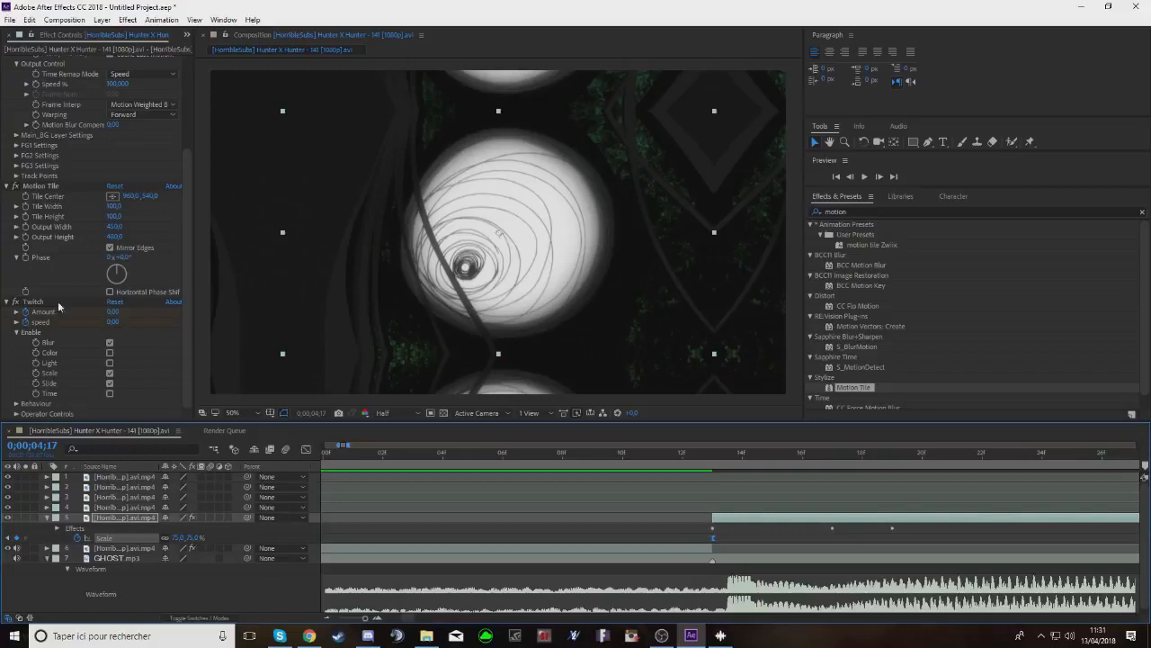
click(20, 186)
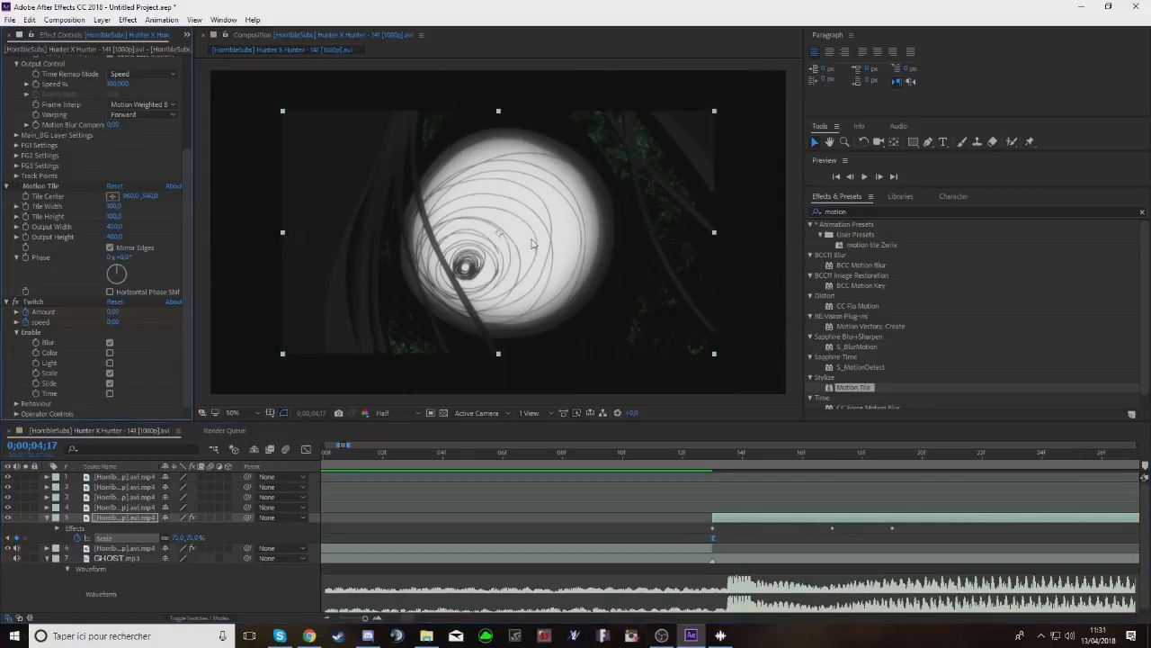
click(15, 187)
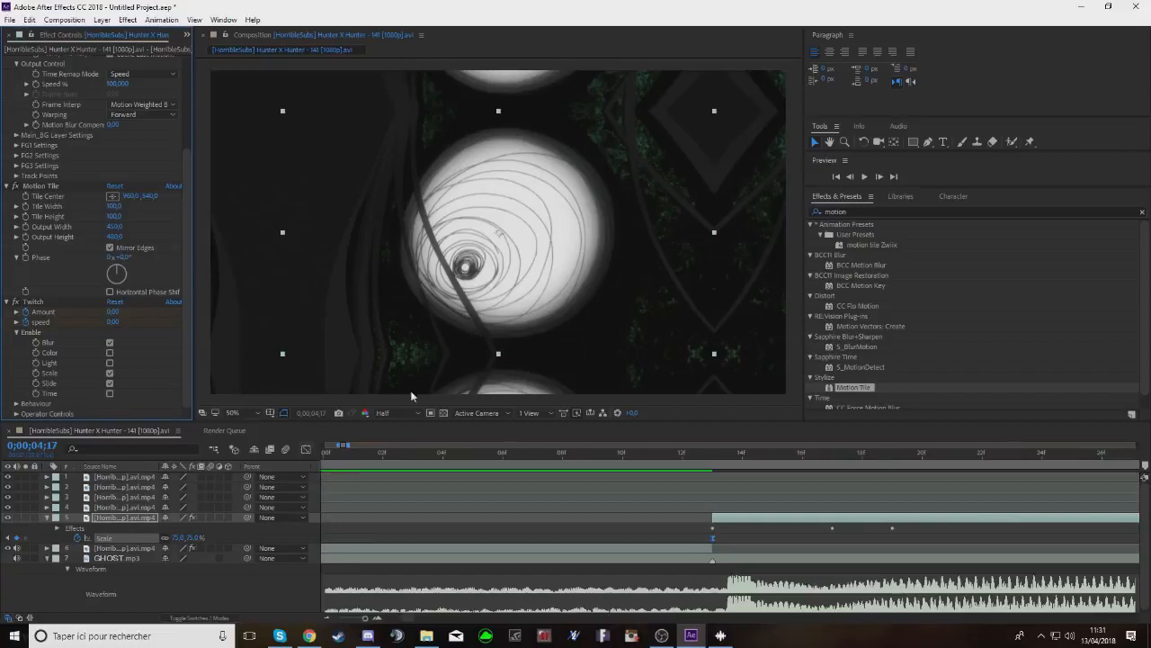
Shape the Scale graph to plunge from 250% at 0;00;03;13 and level out gradually toward 100% at 0;00;04;15, and preview it
click(306, 450)
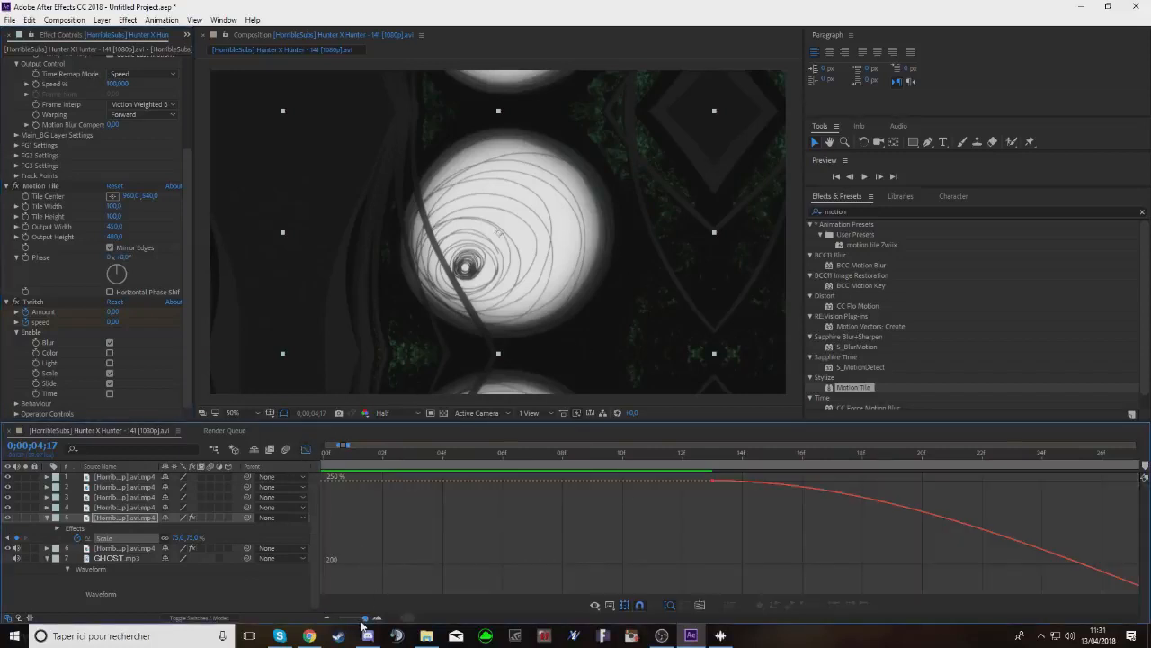
drag(364, 619, 361, 619)
drag(452, 457, 429, 456)
drag(361, 619, 364, 625)
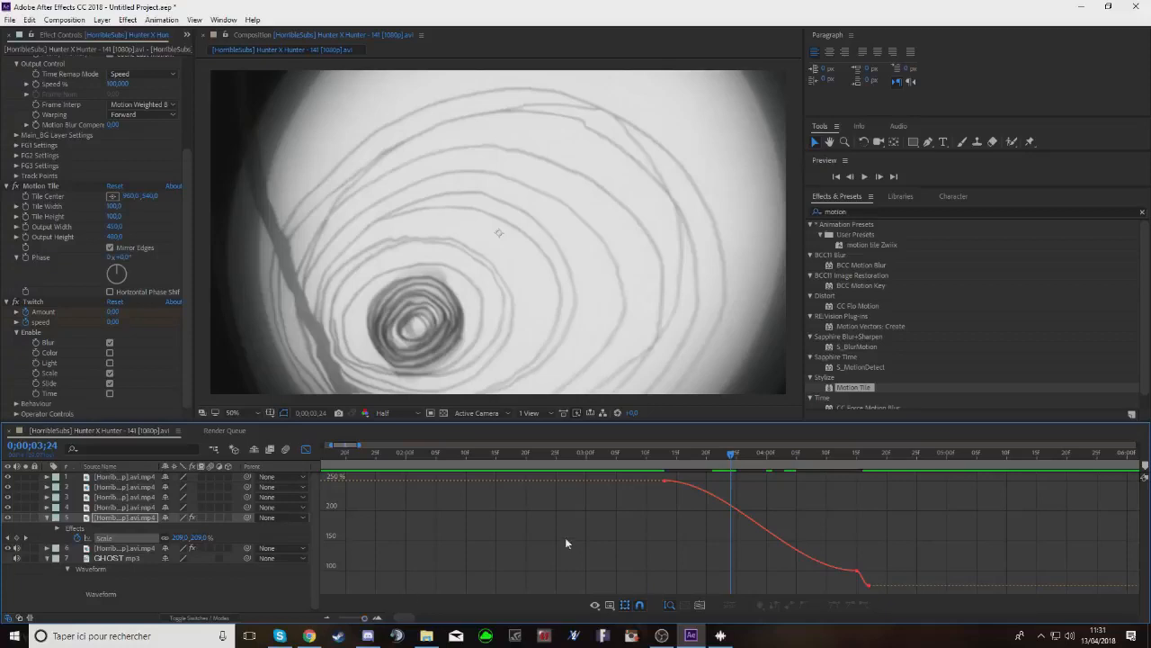
click(667, 483)
drag(787, 570, 579, 574)
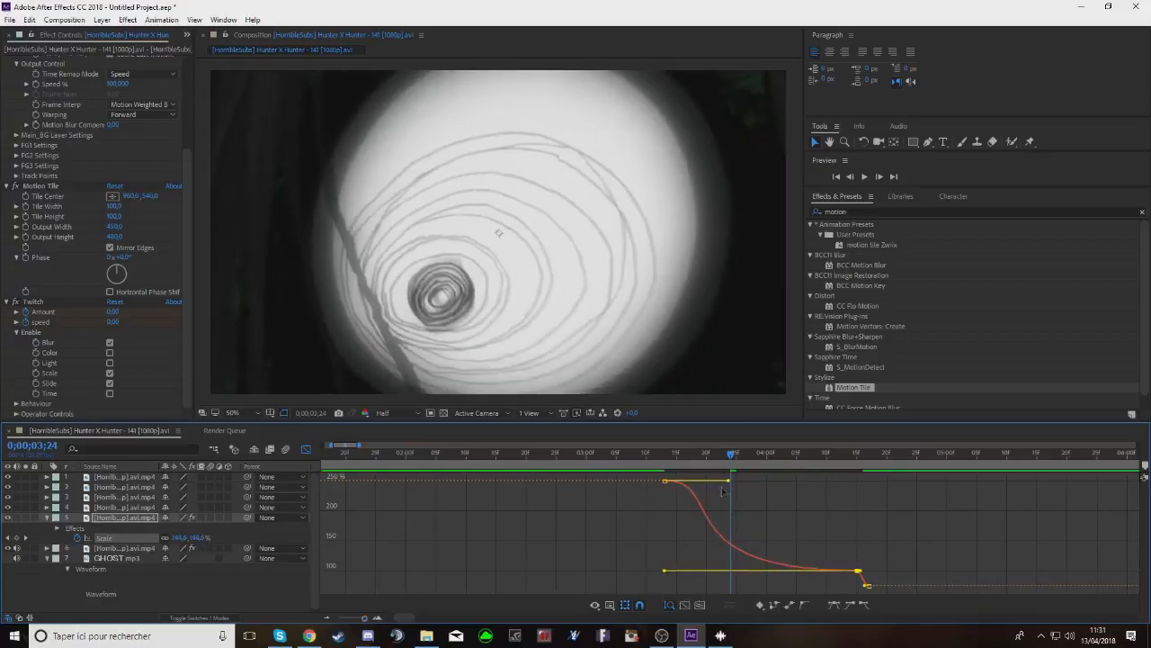
drag(725, 483, 608, 551)
drag(730, 453, 587, 494)
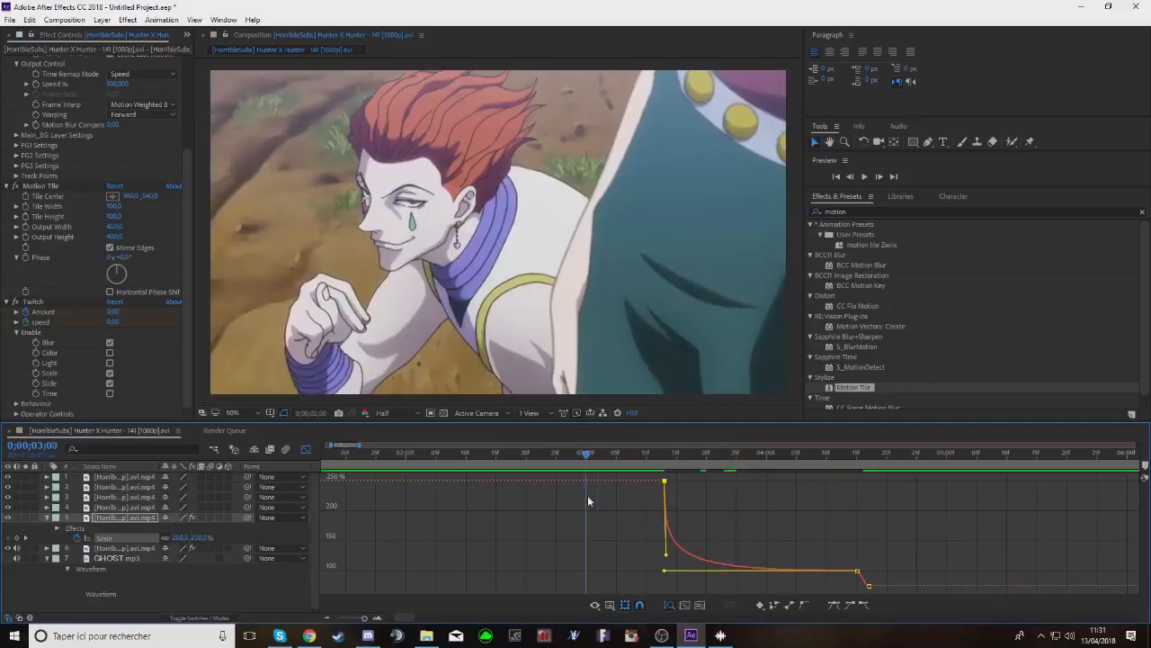
click(864, 176)
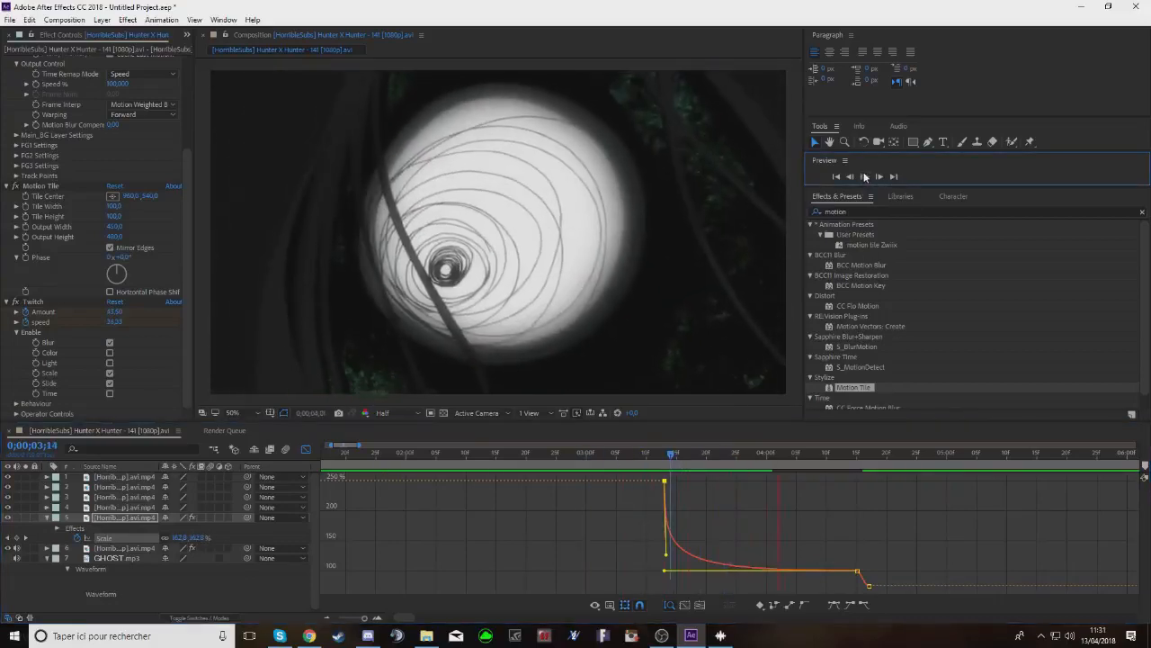
click(865, 177)
Shape the Scale graph from 0;00;04;15 to 0;00;04;17 to hold near 100% before dropping sharply to 75%, and preview it
drag(934, 454, 857, 504)
click(377, 619)
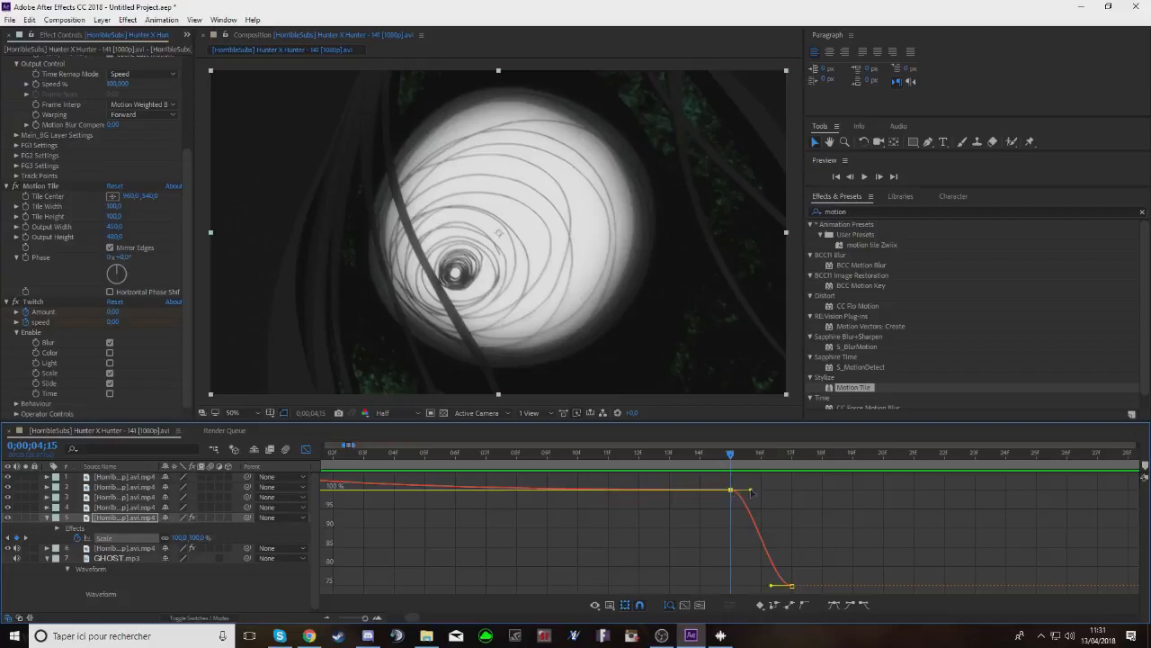
drag(752, 492, 829, 496)
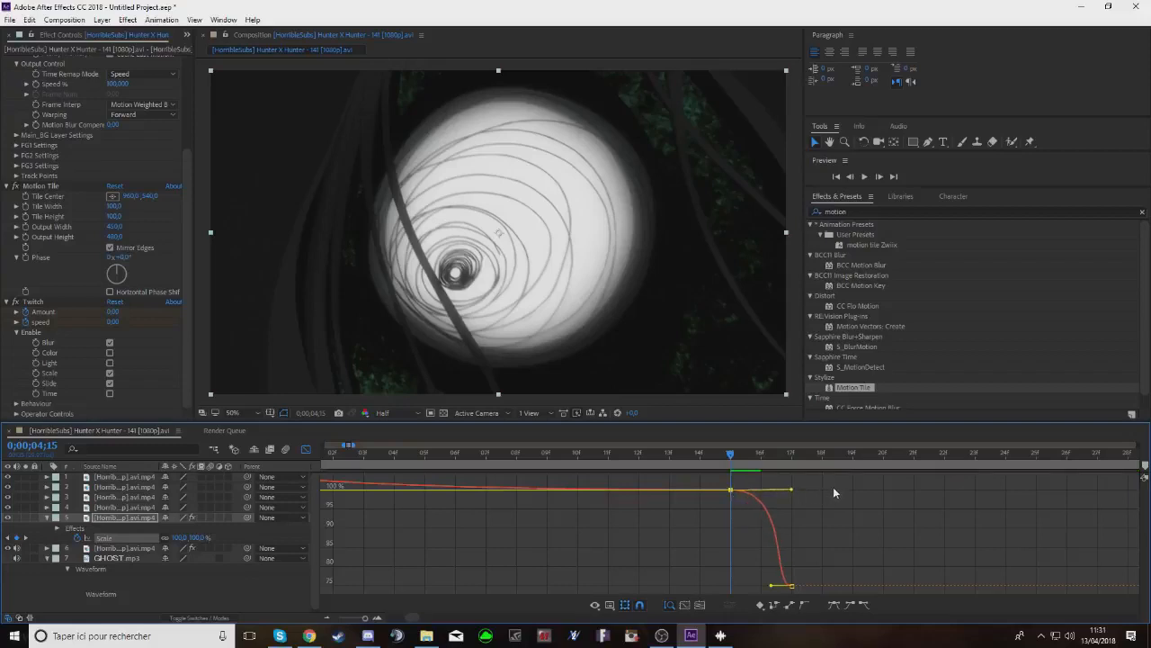
drag(771, 585, 845, 496)
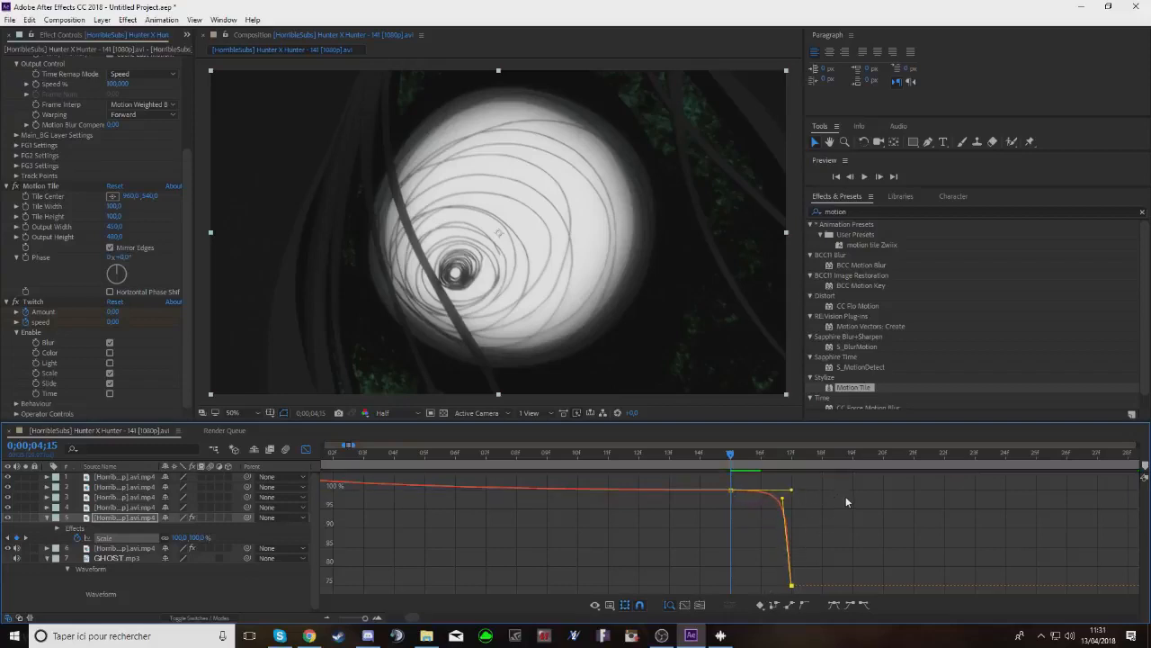
click(863, 177)
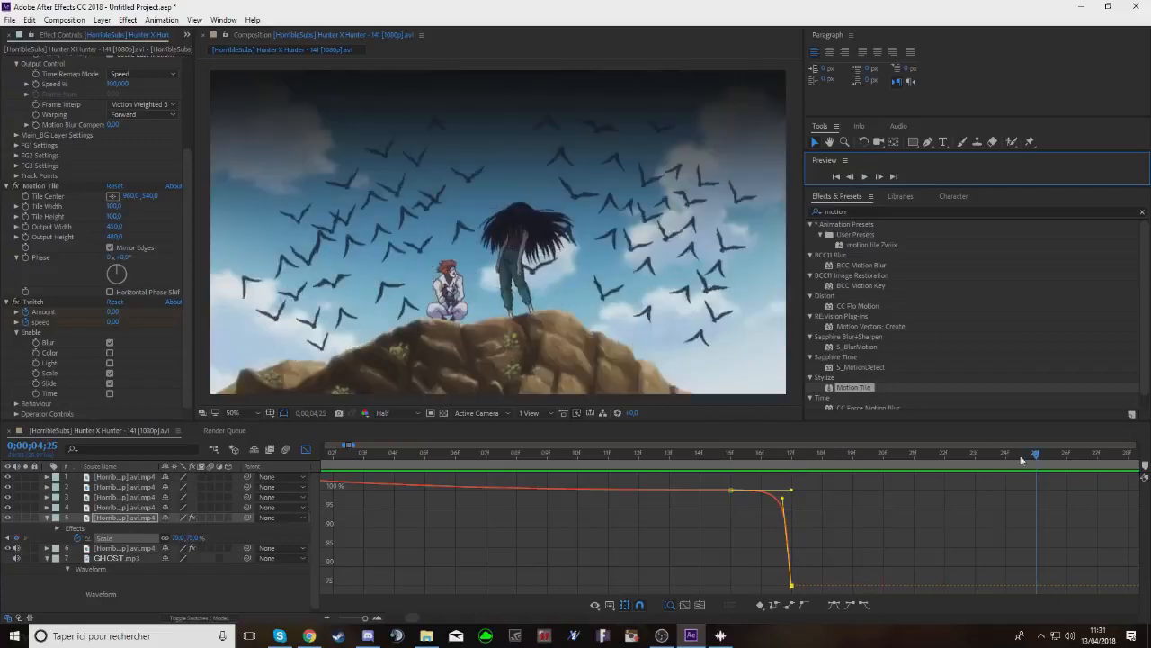
Apply Fast Blur (Legacy) to the eye shot, keyframe Blurriness at 0 at 0;00;04;15, and set Blur Dimensions to Horizontal
click(731, 453)
click(306, 449)
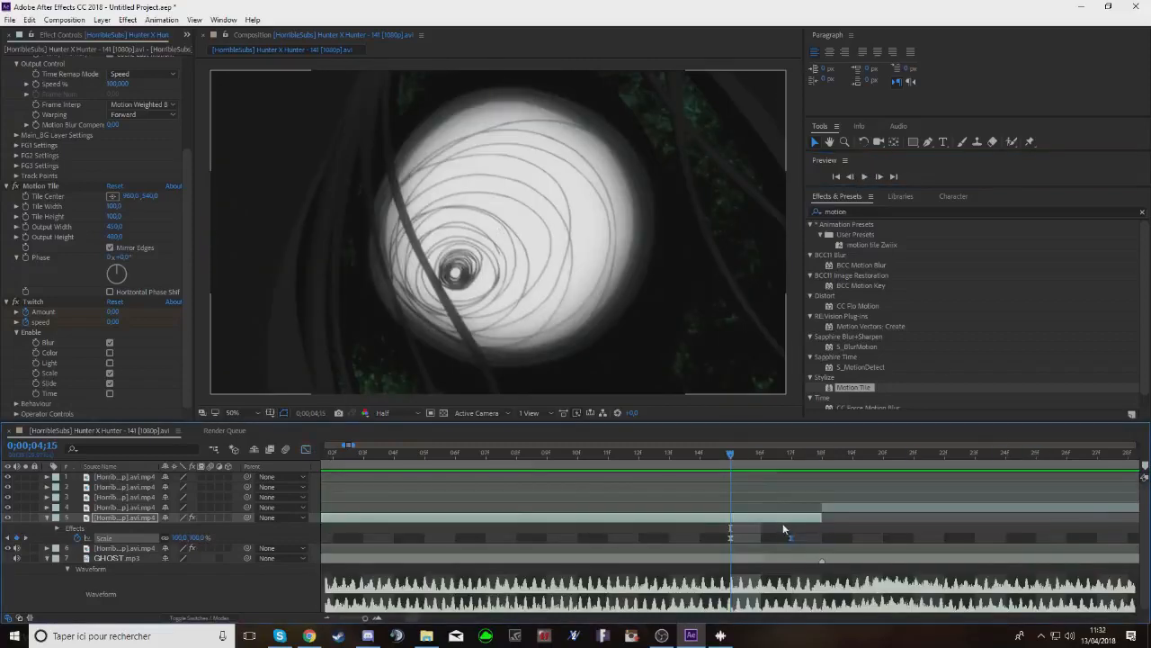
click(861, 210)
text(fast)
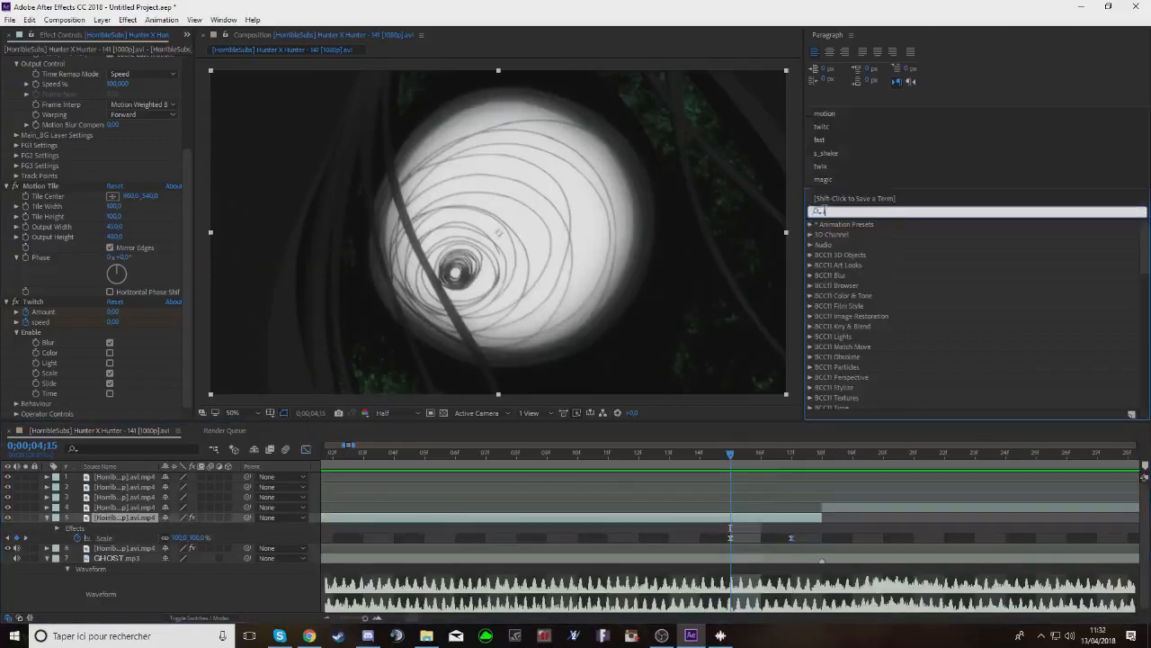
drag(853, 356, 765, 520)
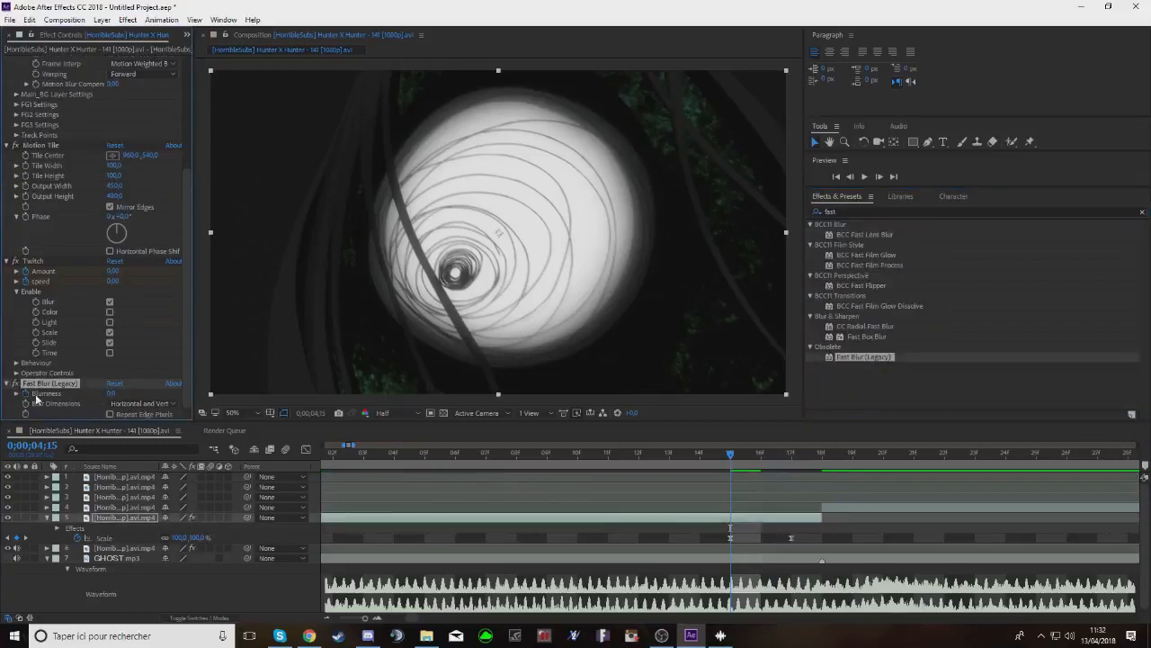
click(121, 405)
click(135, 429)
Set the eye shot's Blurriness to 40 at 0;00;04;17 and preview the transition into the cliff shot
drag(720, 458, 790, 458)
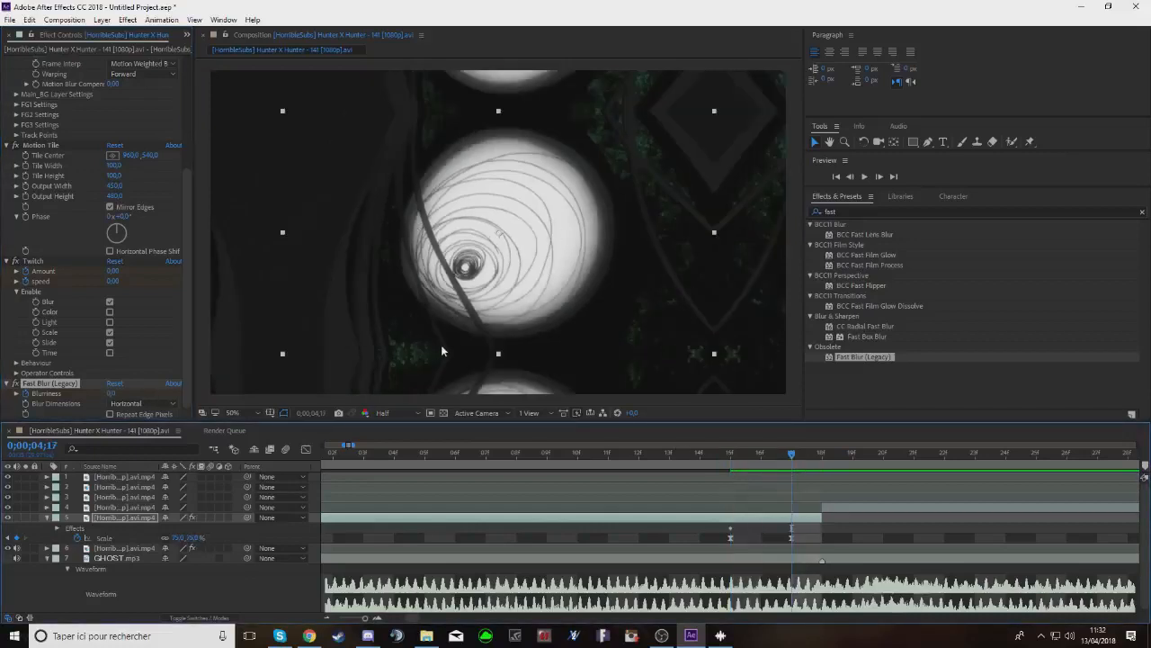
drag(110, 393, 137, 403)
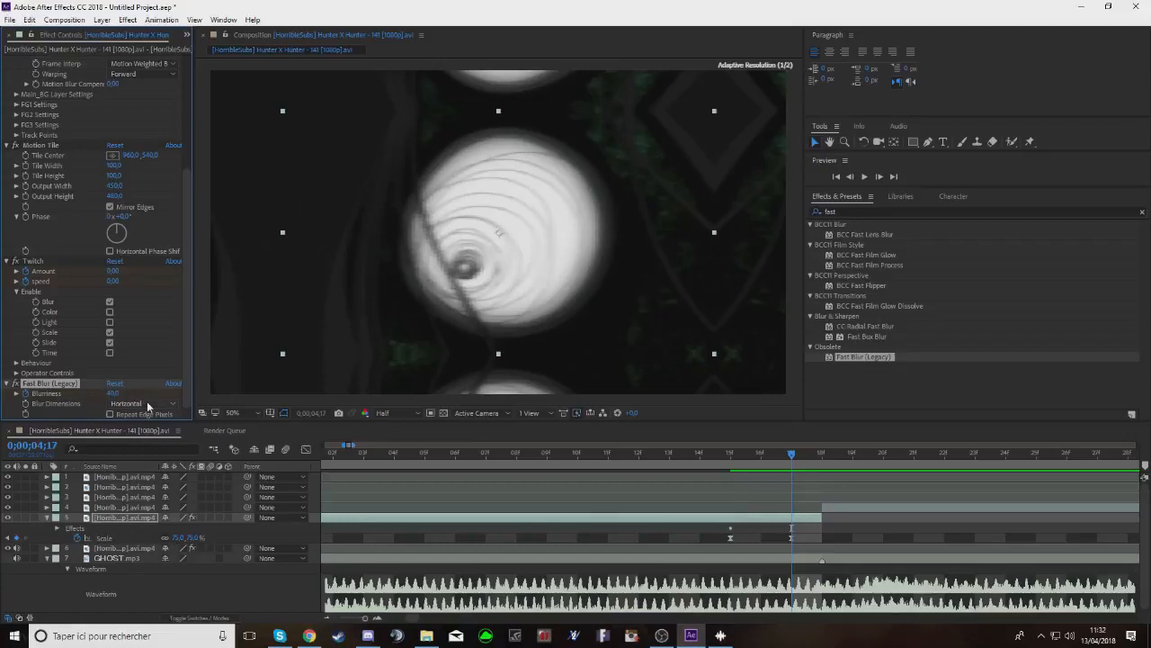
drag(792, 466, 733, 471)
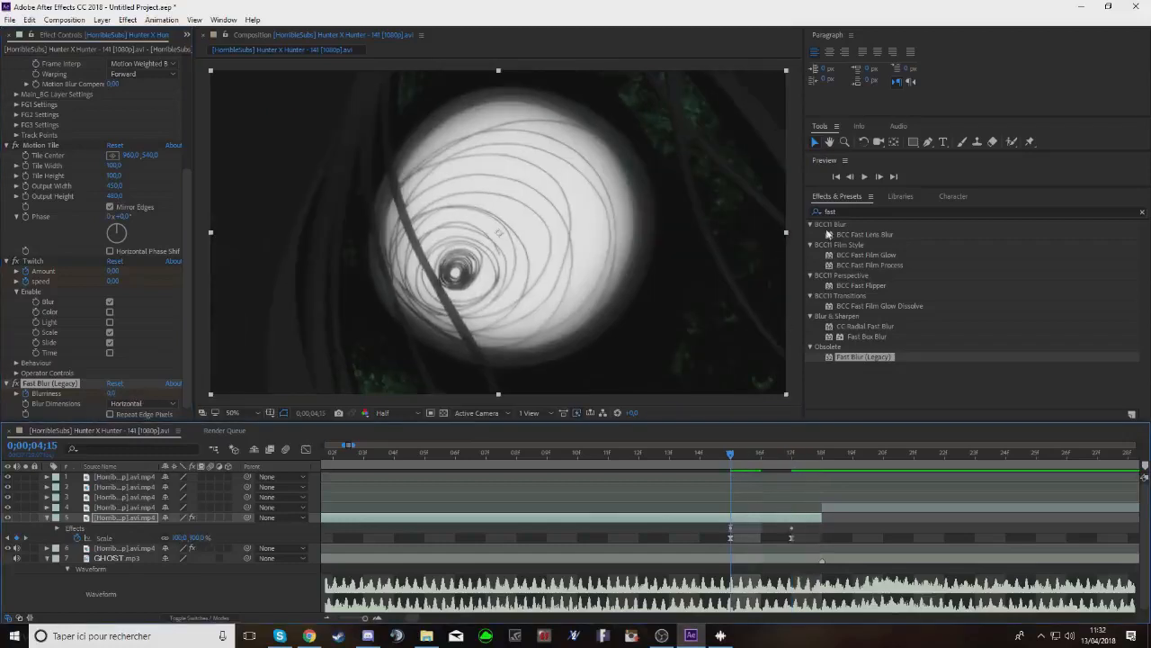
click(864, 177)
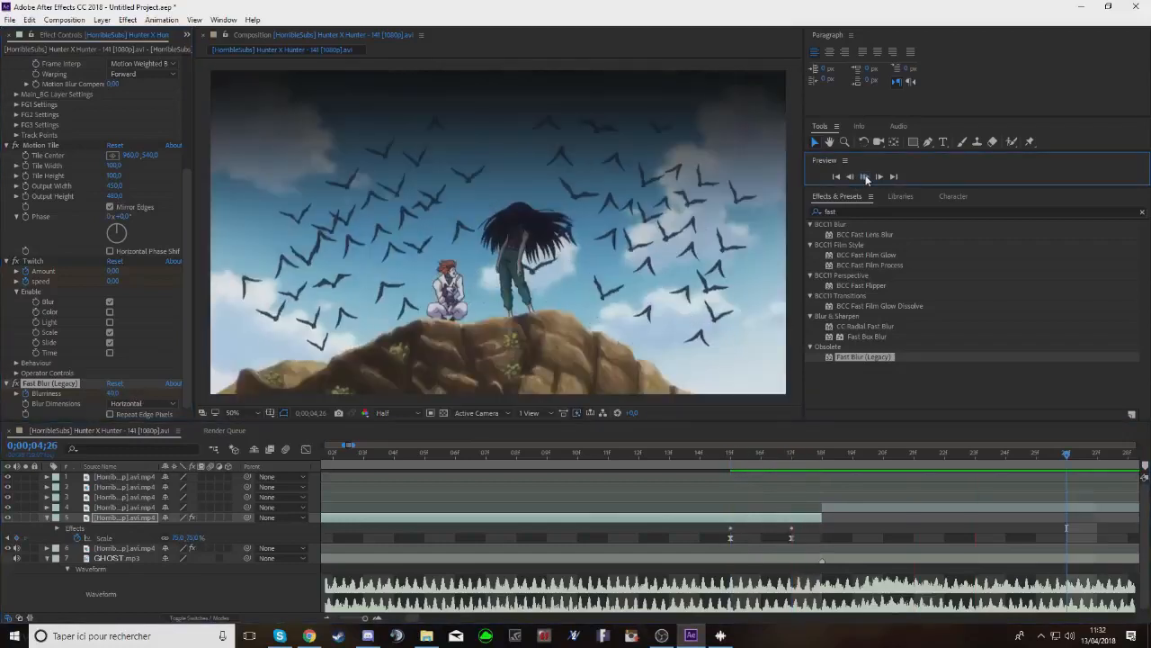
click(865, 177)
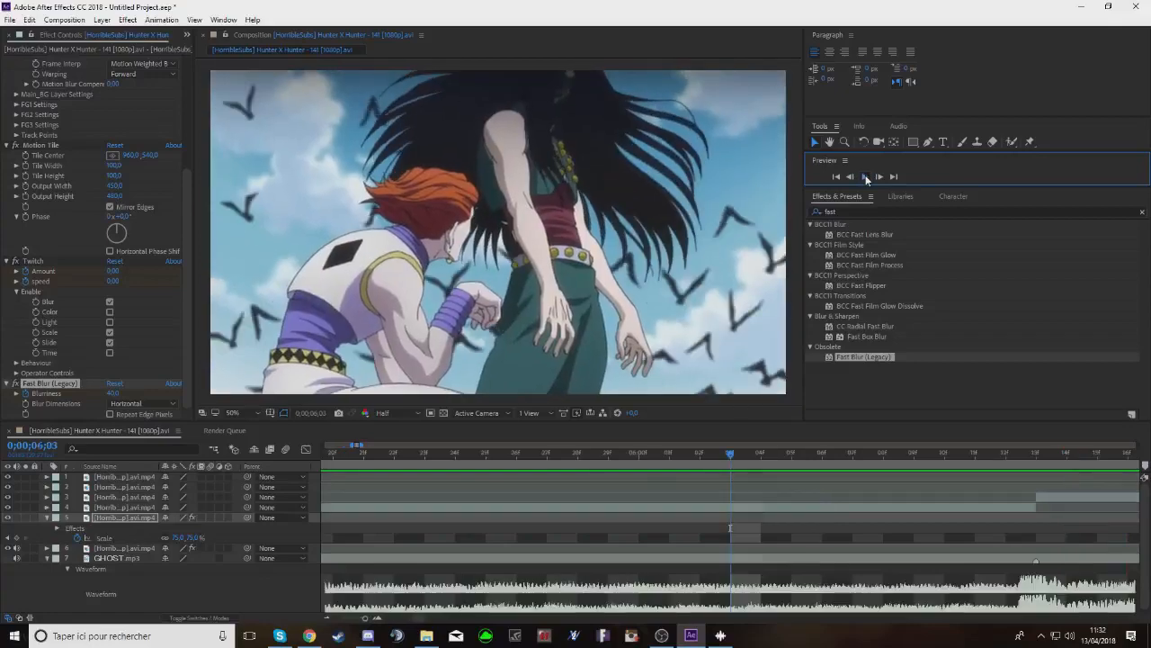
Find the shake effects and apply S_Shake to the cliff shot that starts at 0;00;04;18
drag(732, 458, 226, 557)
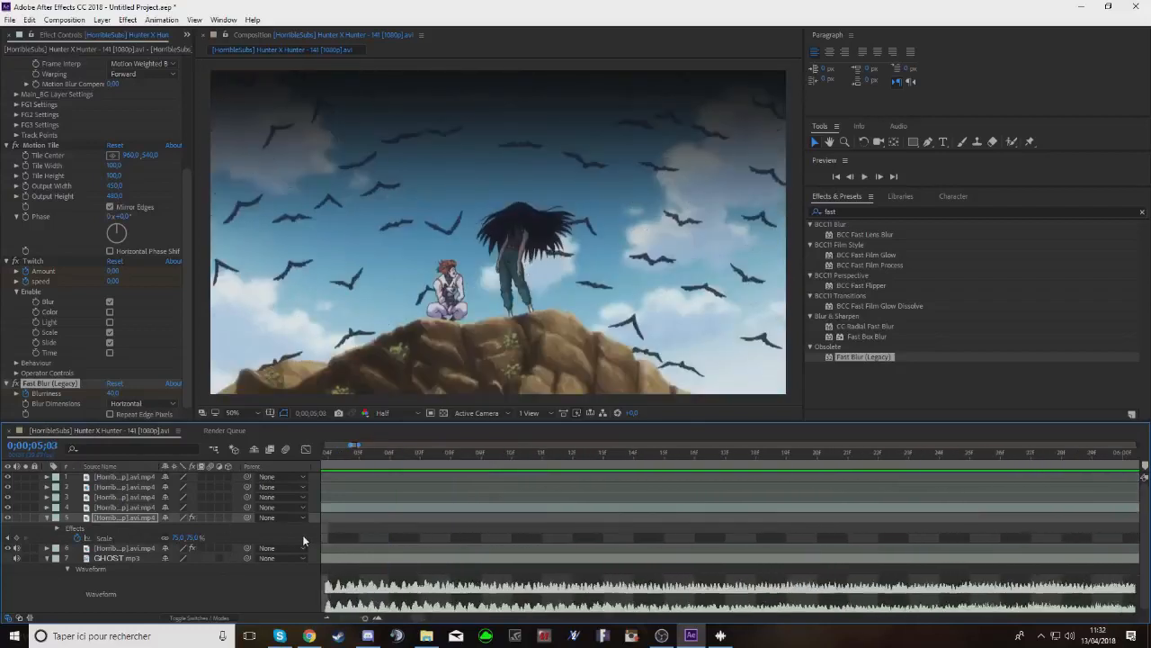
drag(364, 621, 362, 622)
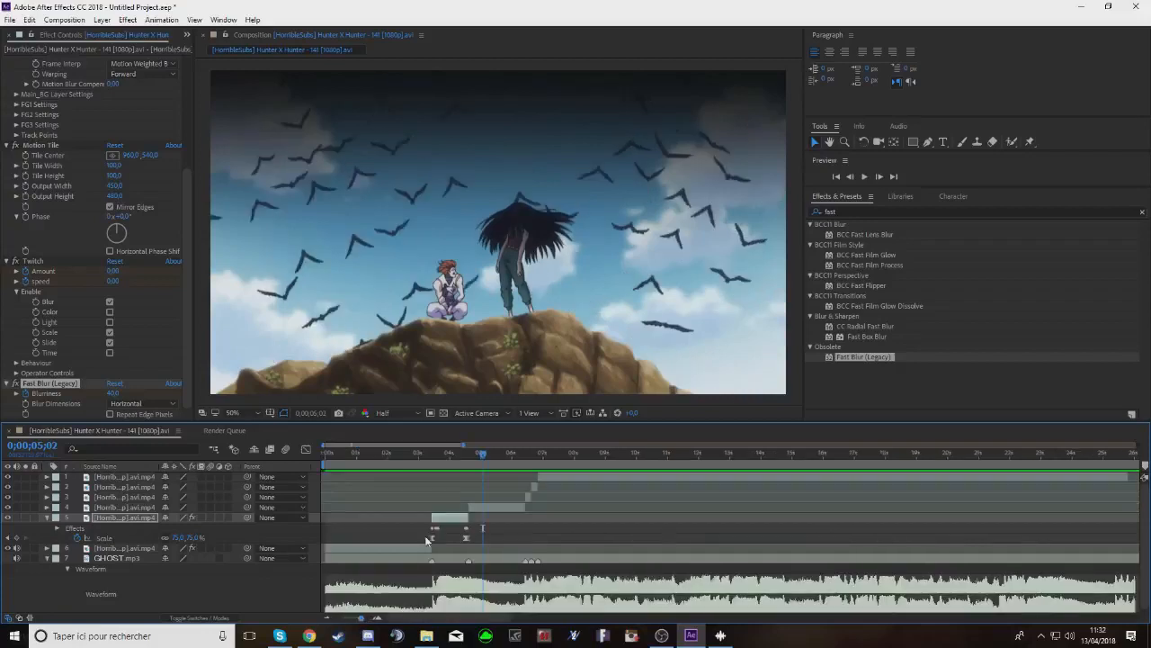
drag(488, 467, 468, 466)
click(483, 505)
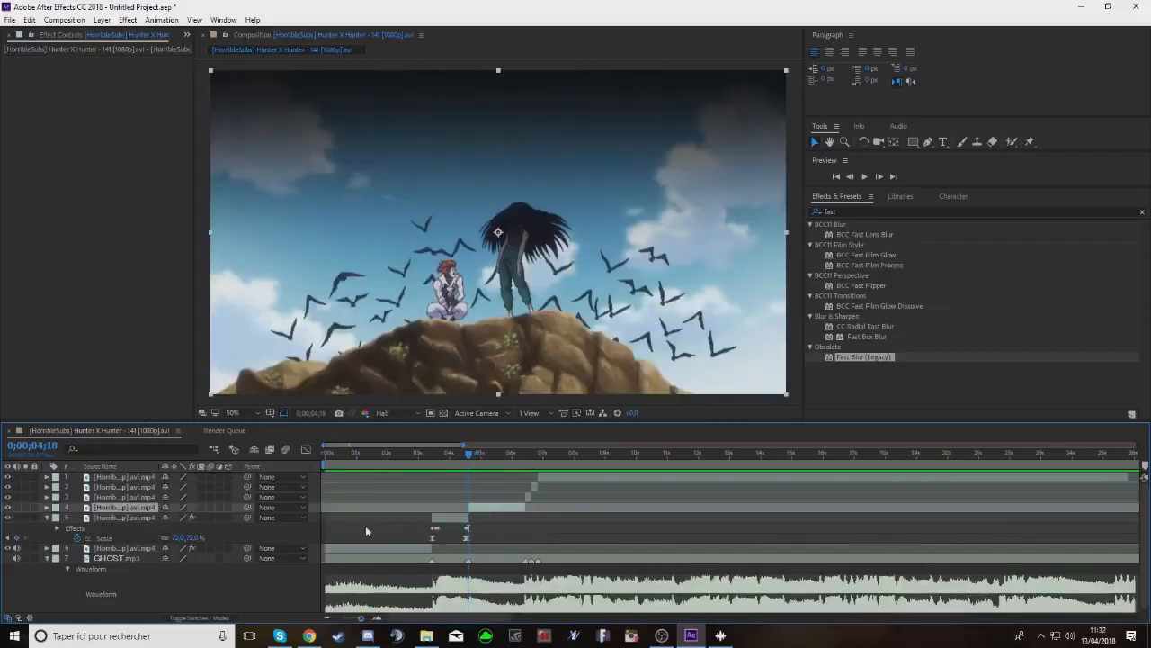
click(72, 518)
click(831, 211)
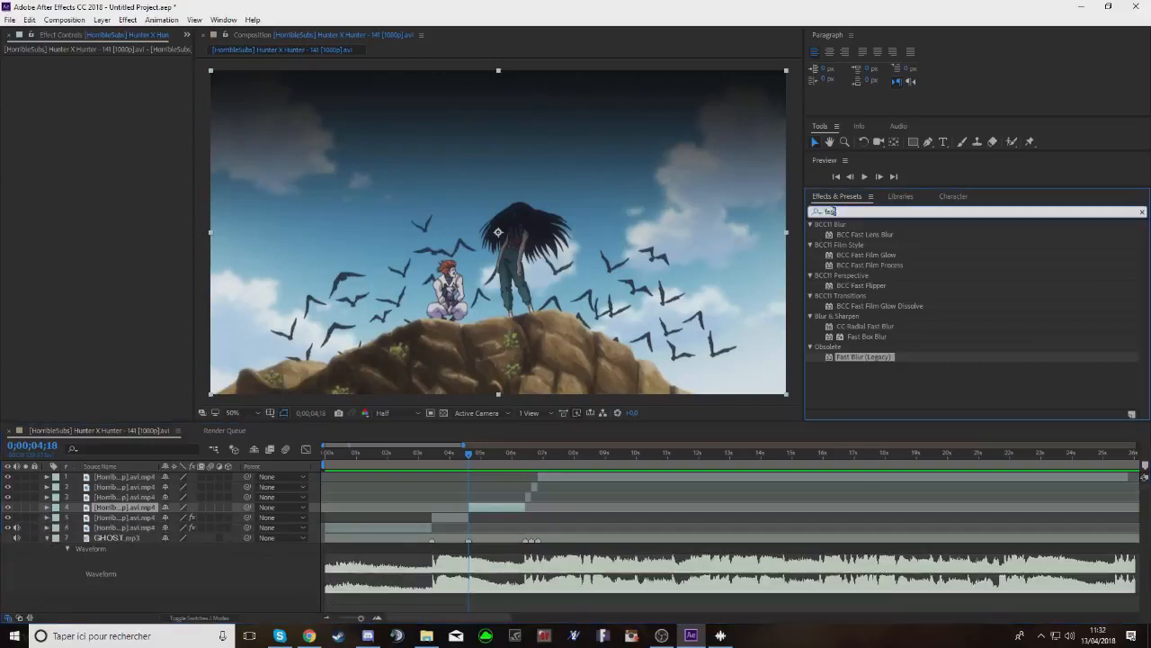
text(shake)
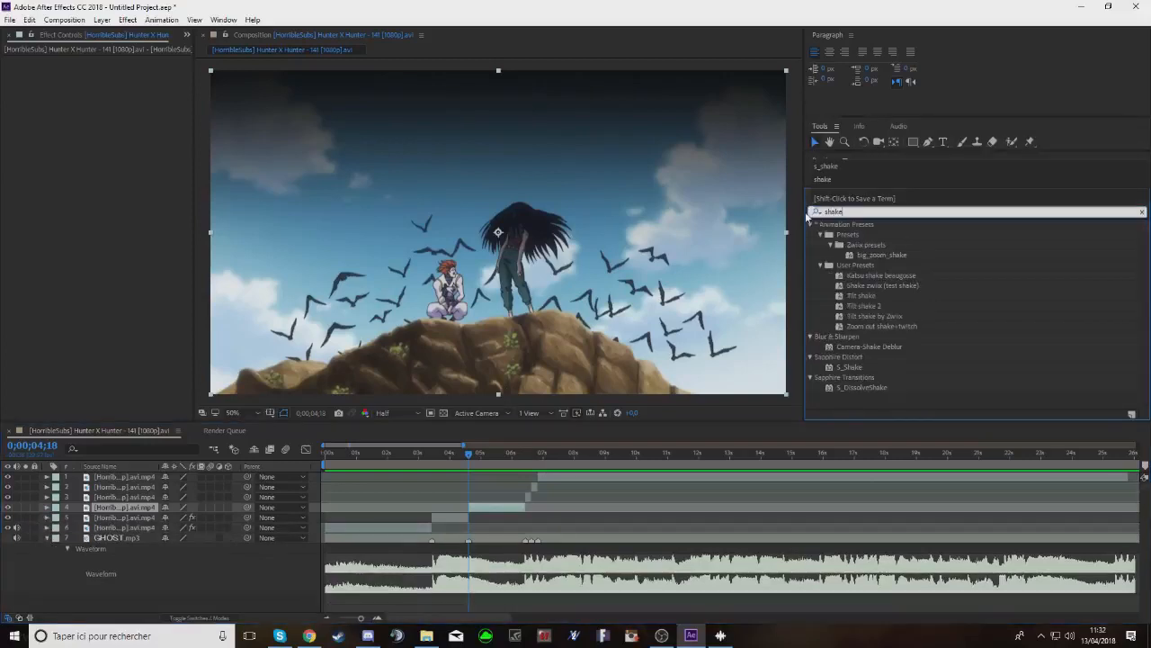
drag(849, 367, 497, 508)
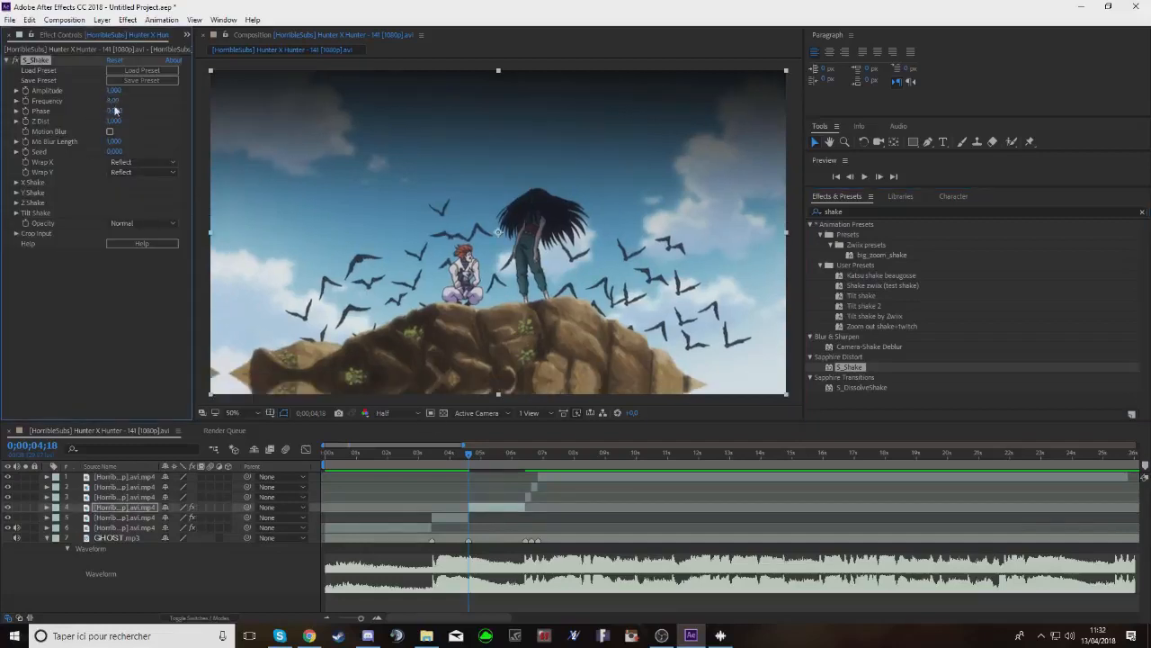
Set the cliff shot's S_Shake Frequency to 1.46 and Amplitude to 0.457
click(112, 101)
key(Return)
click(112, 91)
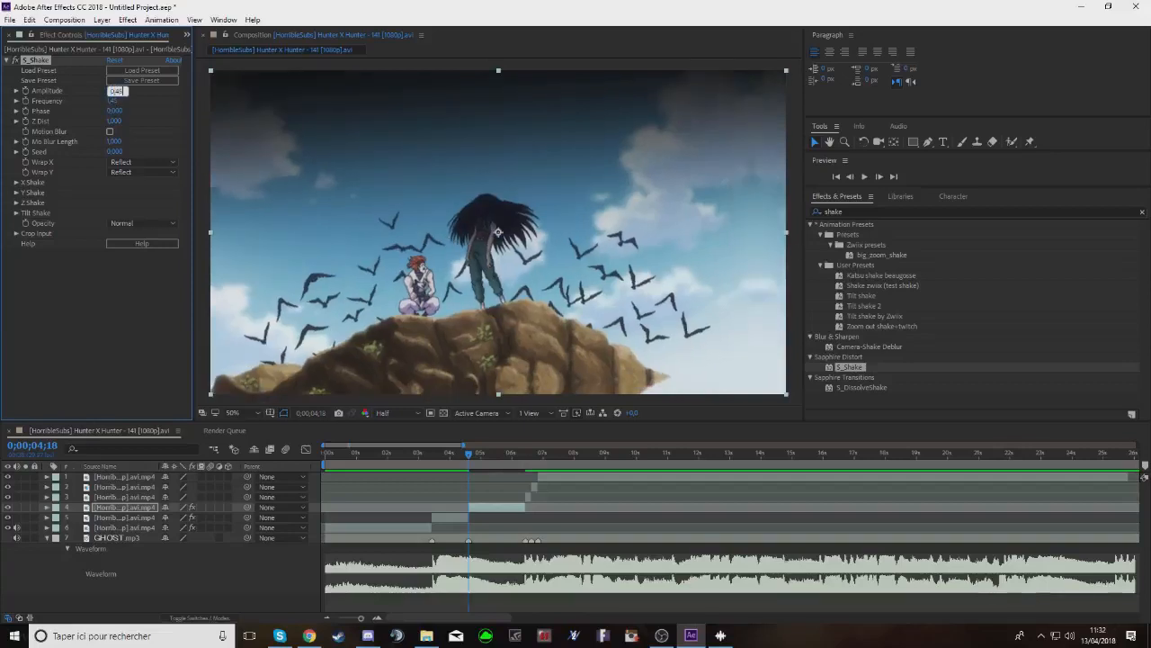
key(Return)
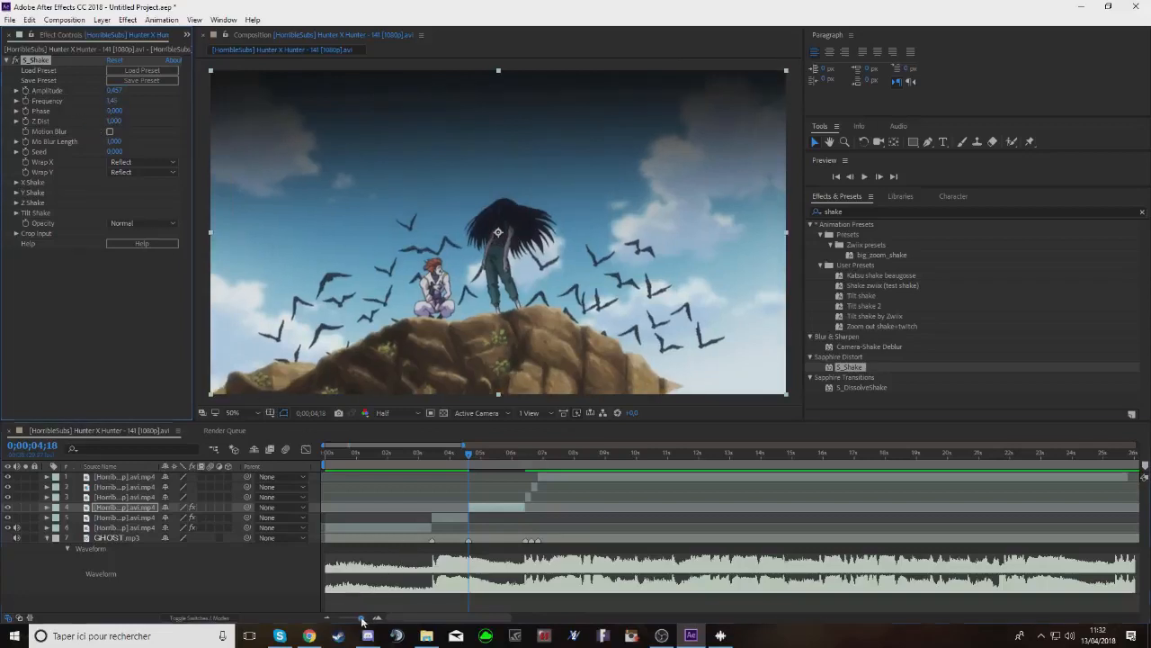
Keyframe the S_Shake Amplitude from 0.457 at 0;00;04;18 down to 0 at 0;00;06;09
drag(362, 618, 364, 621)
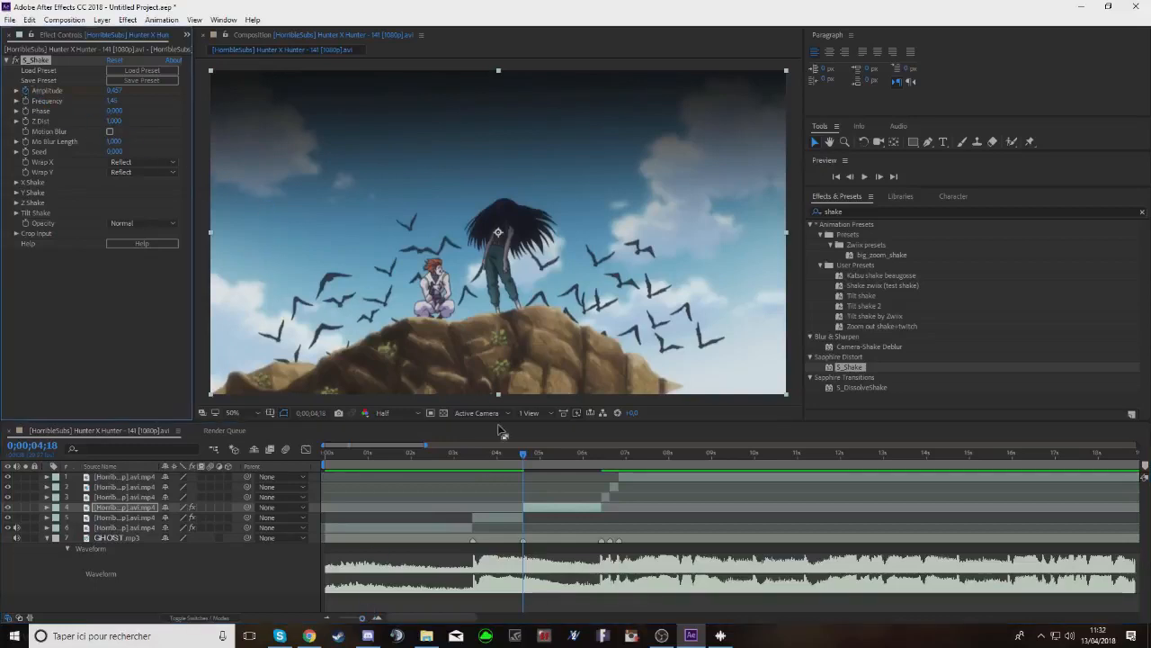
drag(521, 457, 595, 480)
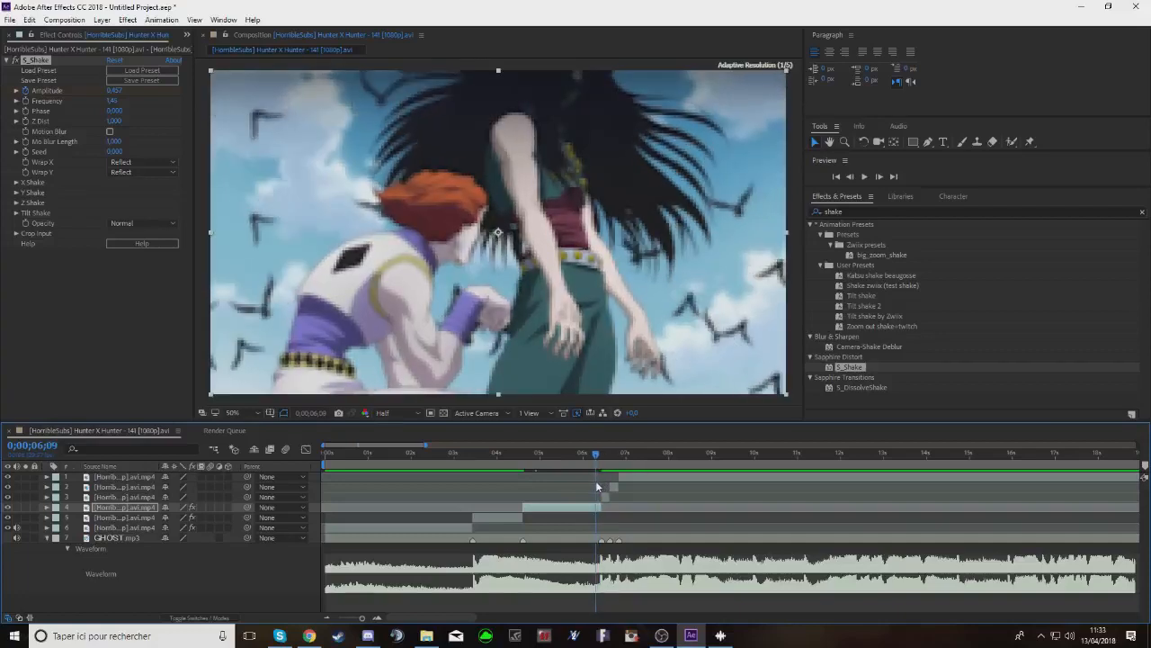
click(115, 91)
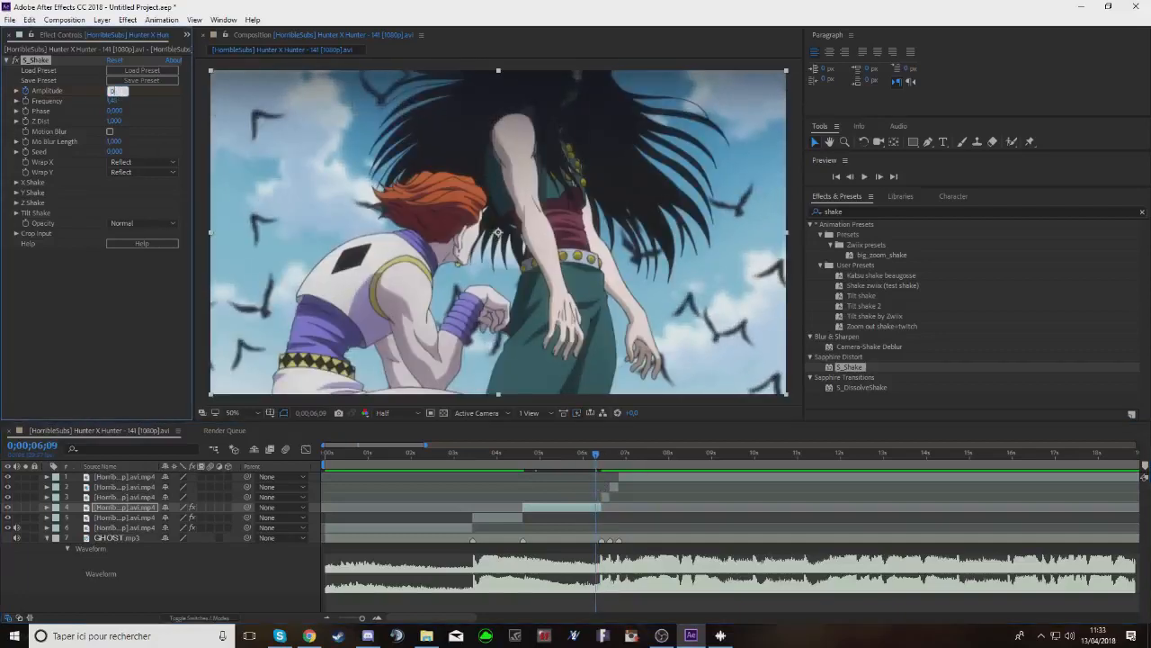
text(0)
key(Return)
Keyframe the cliff shot's Scale at 250% on its first frame, 0;00;04;18
drag(545, 470, 524, 476)
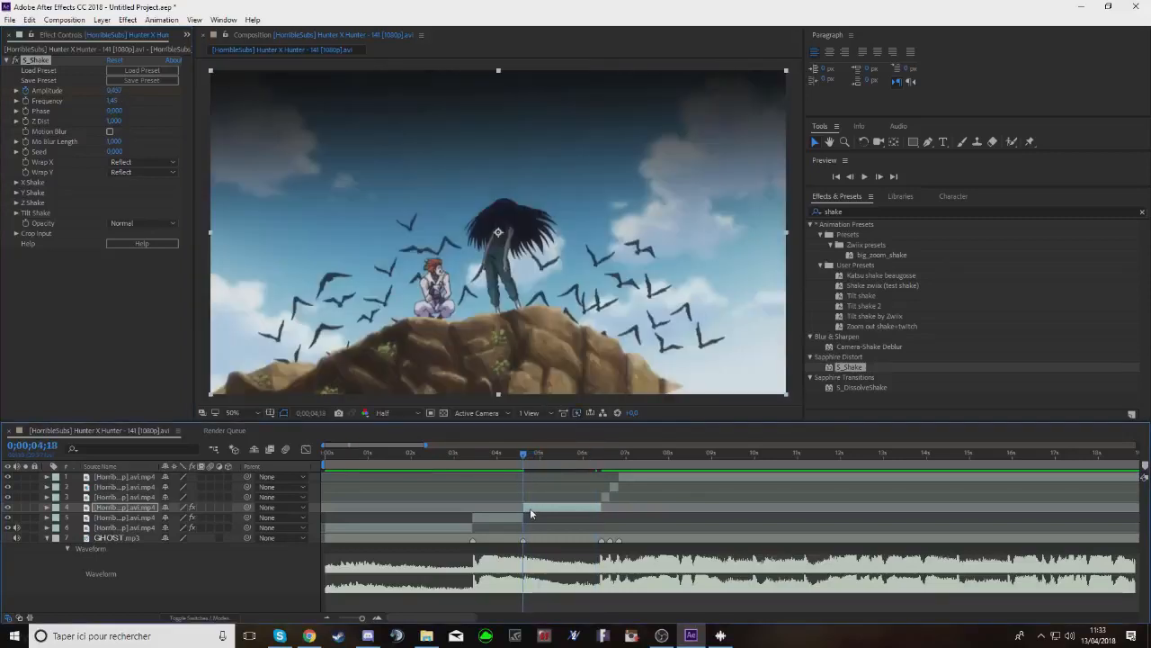
click(530, 508)
key(s)
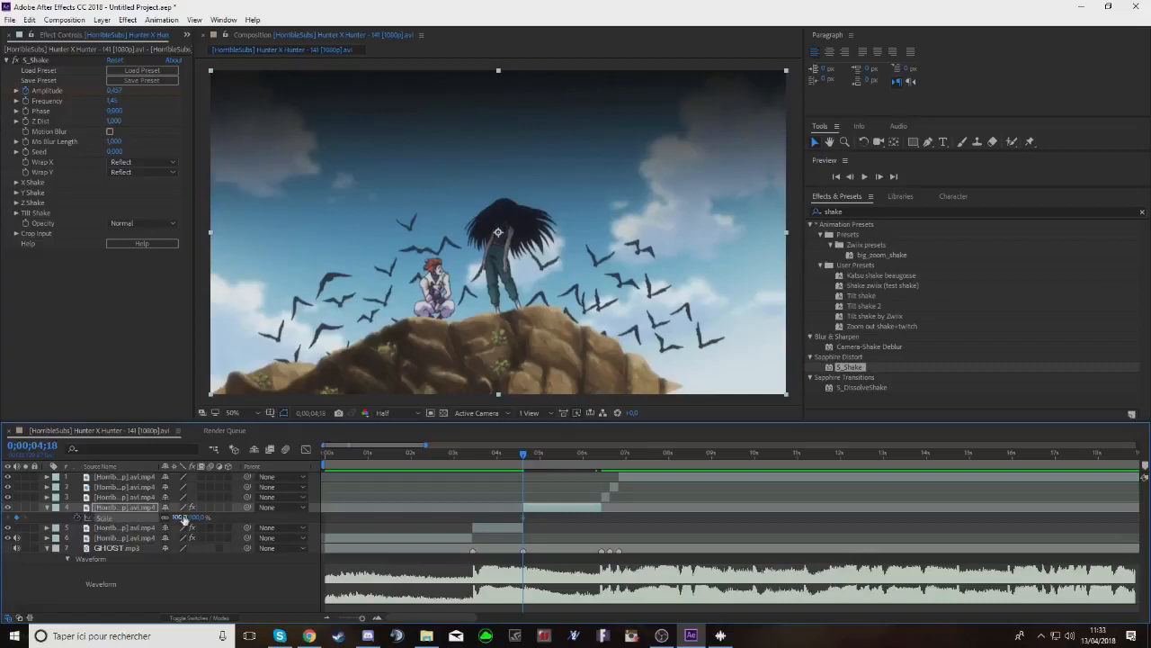
click(180, 518)
key(Return)
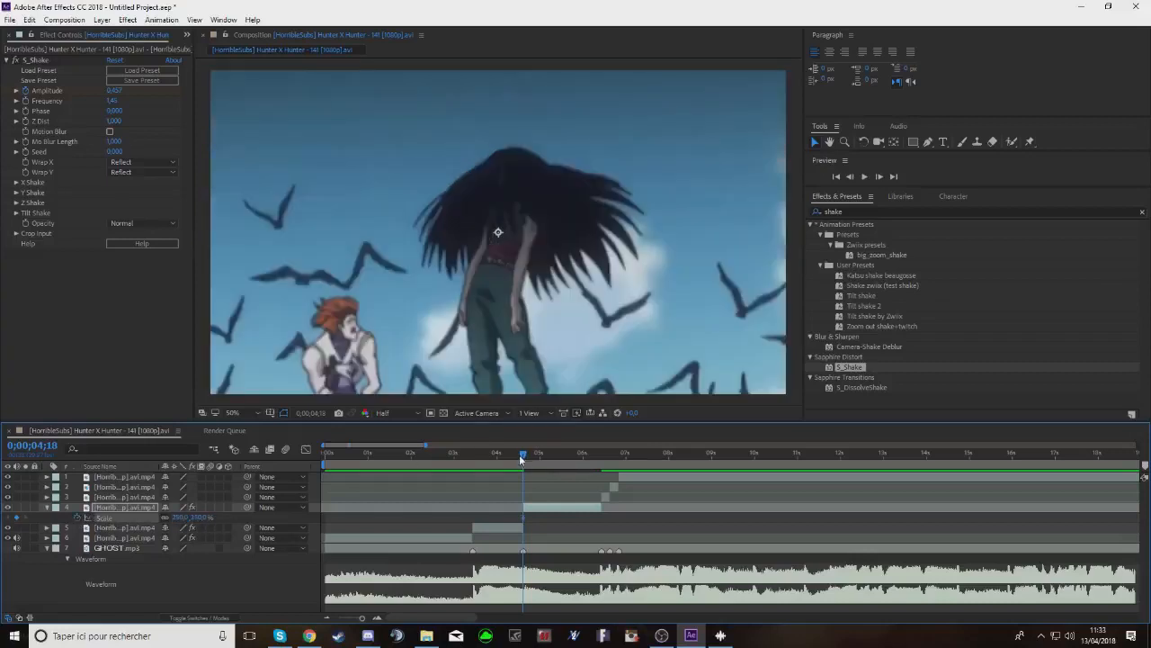
Add cliff shot Scale keyframes of 250% at 0;00;06;12 and 100% three frames before, at 0;00;06;09
drag(520, 459, 600, 473)
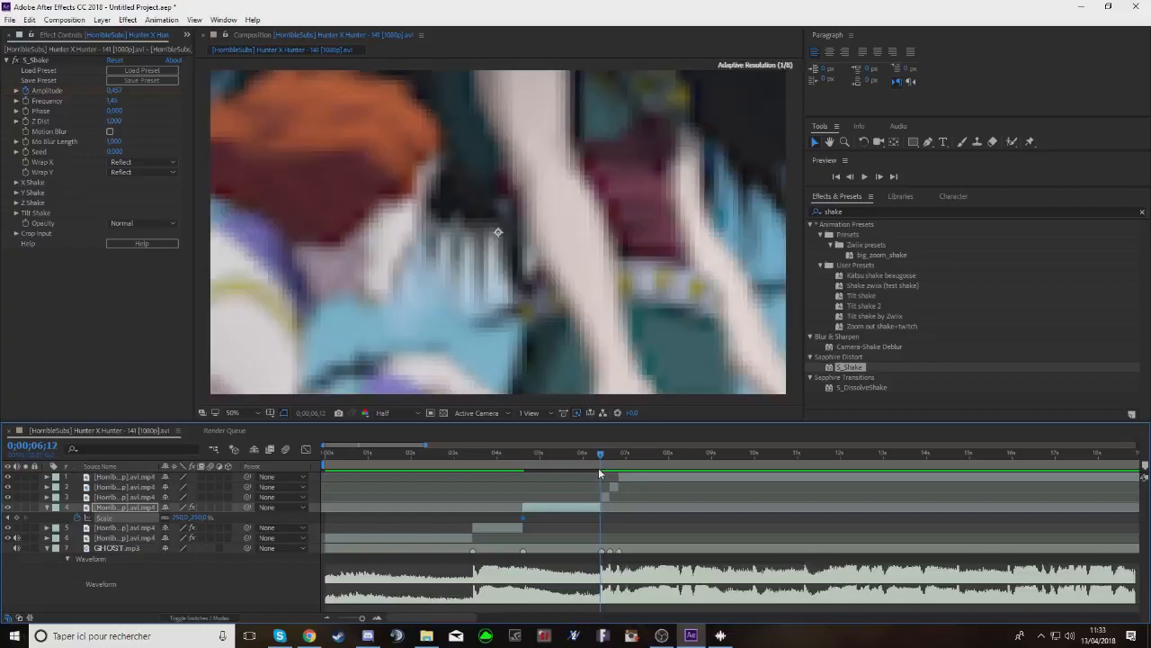
click(177, 517)
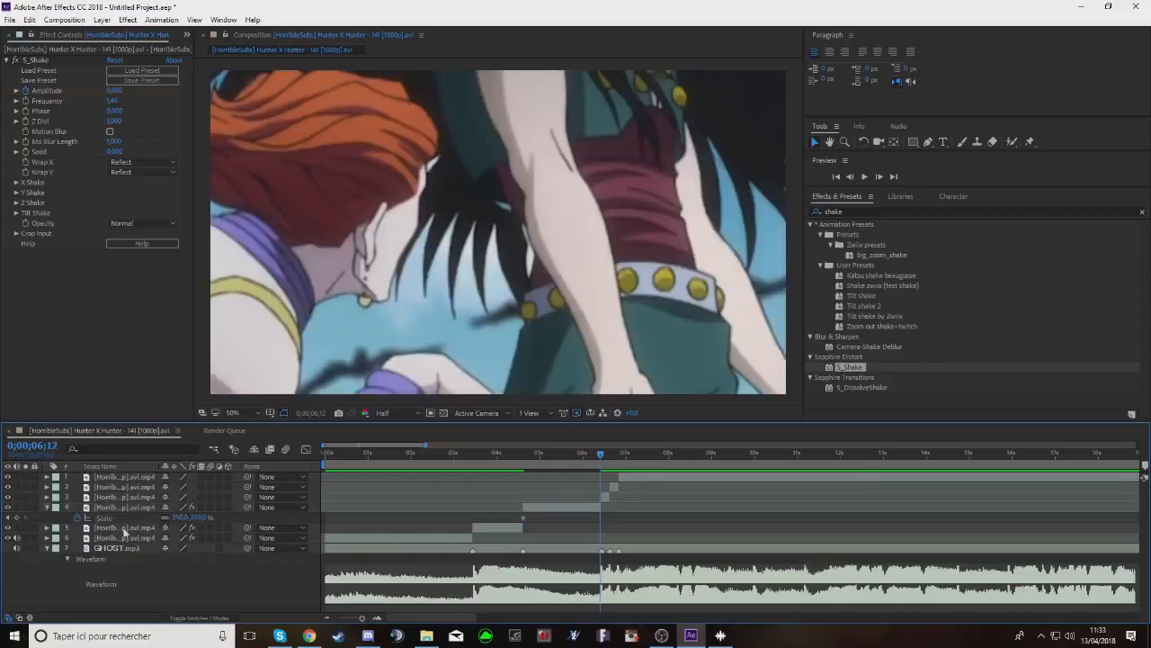
click(17, 518)
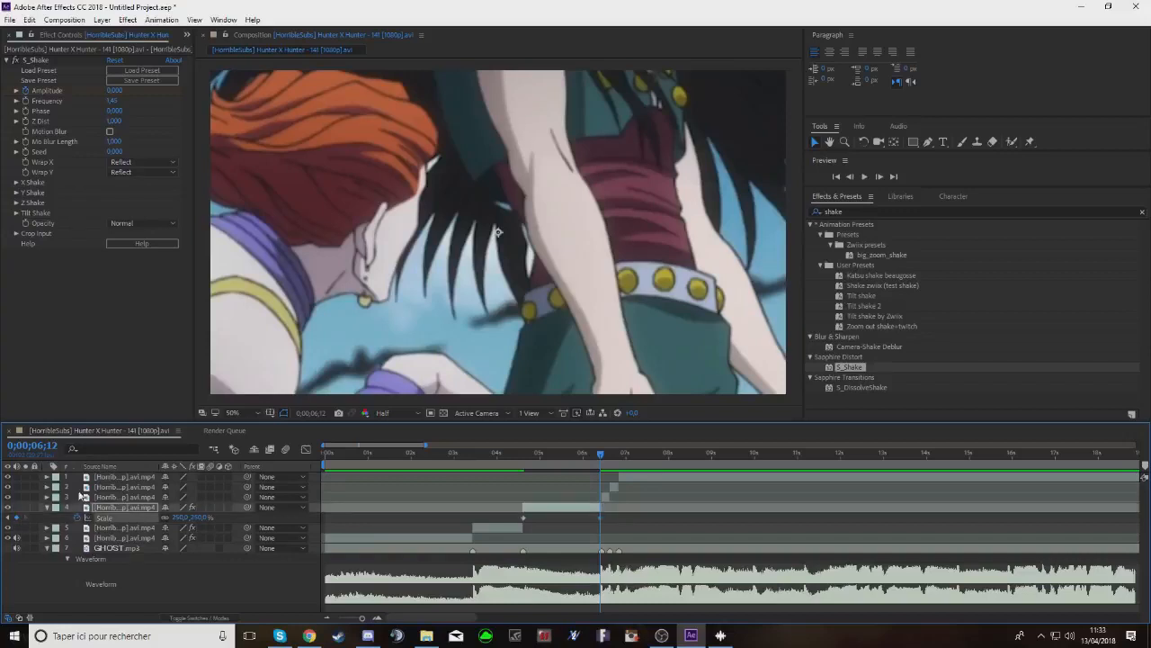
click(851, 177)
click(851, 176)
click(851, 176)
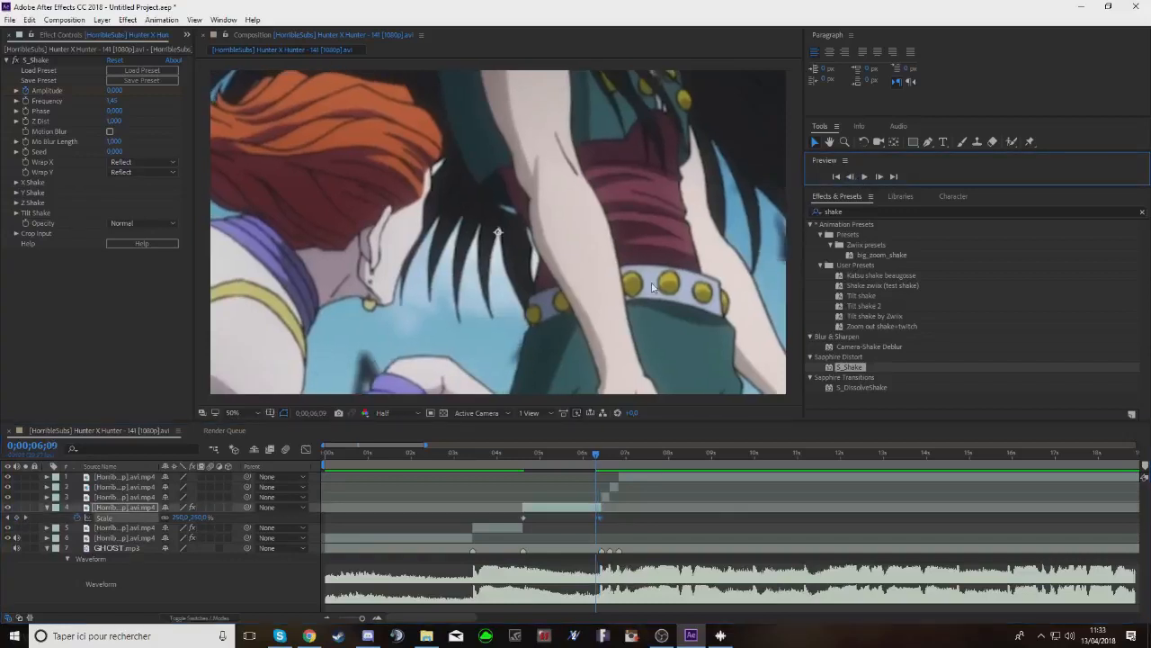
click(174, 519)
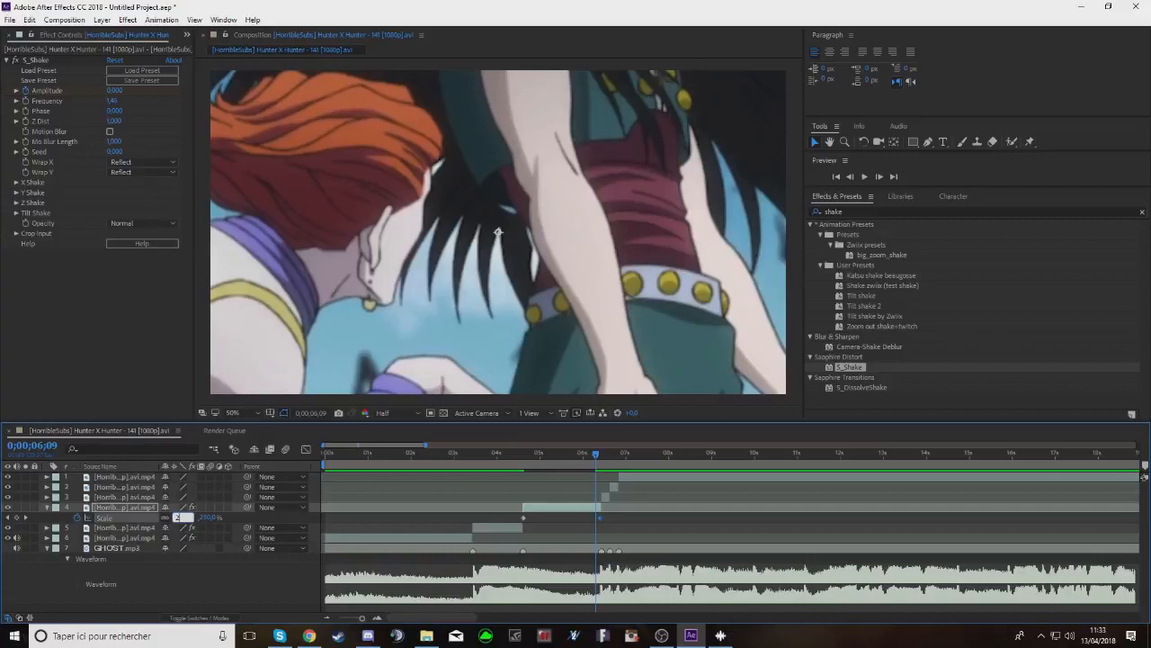
text(100)
key(Return)
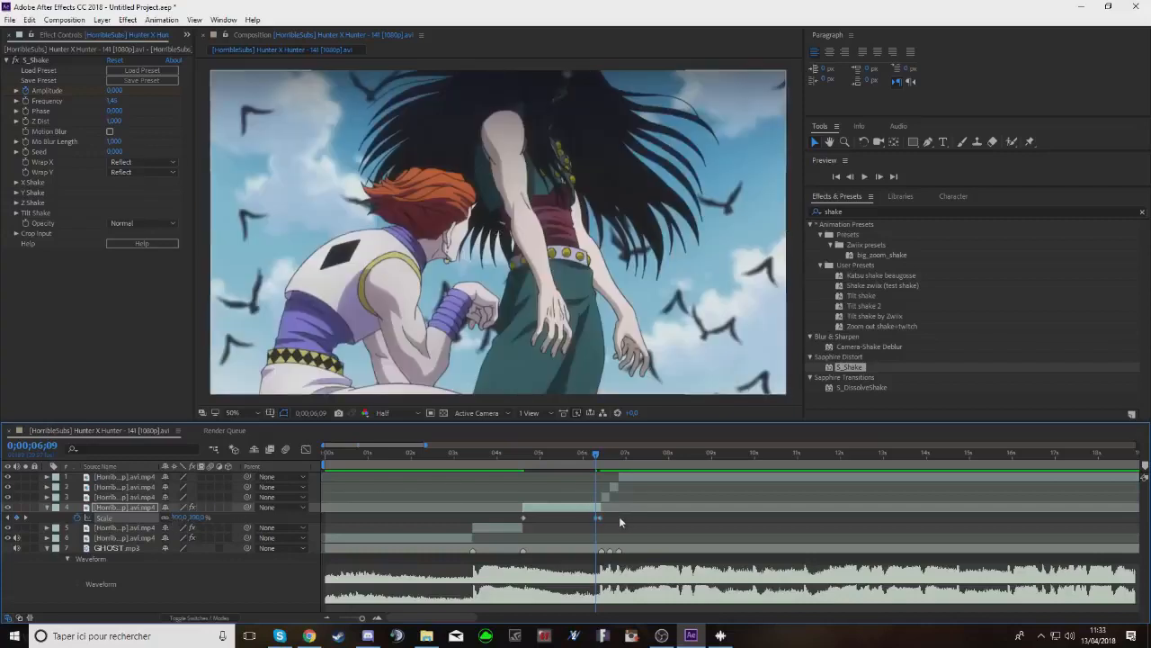
Easy Ease the cliff shot's Scale keyframes and shape the graph to plunge from 250% and level out gradually toward 100% at 0;00;06;09
click(306, 447)
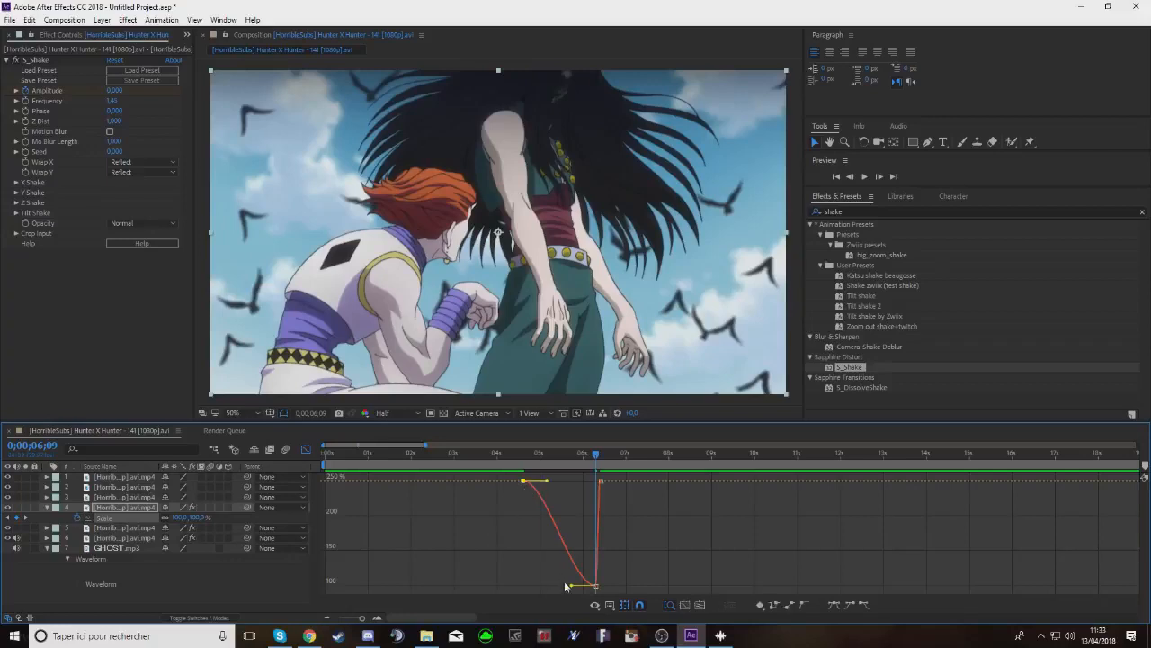
drag(568, 586, 470, 587)
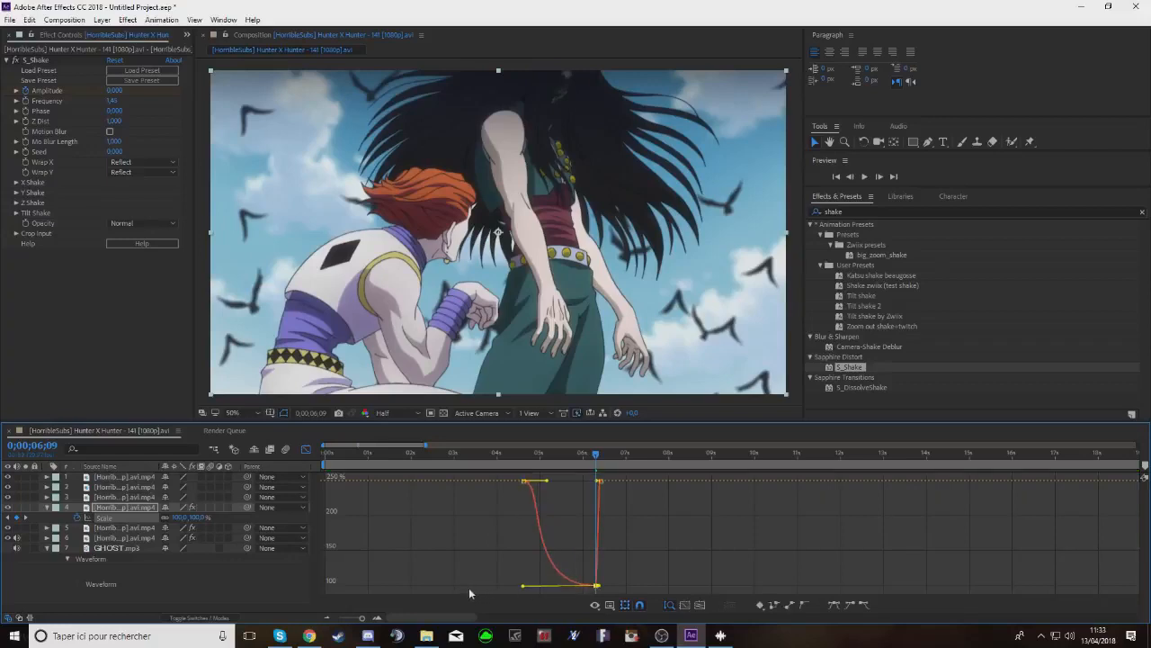
drag(546, 480, 464, 586)
drag(595, 465, 595, 519)
Shape the Scale graph from 0;00;06;09 to 0;00;06;12 to hold near 100% before shooting up to 250%, and preview it
drag(363, 619, 366, 619)
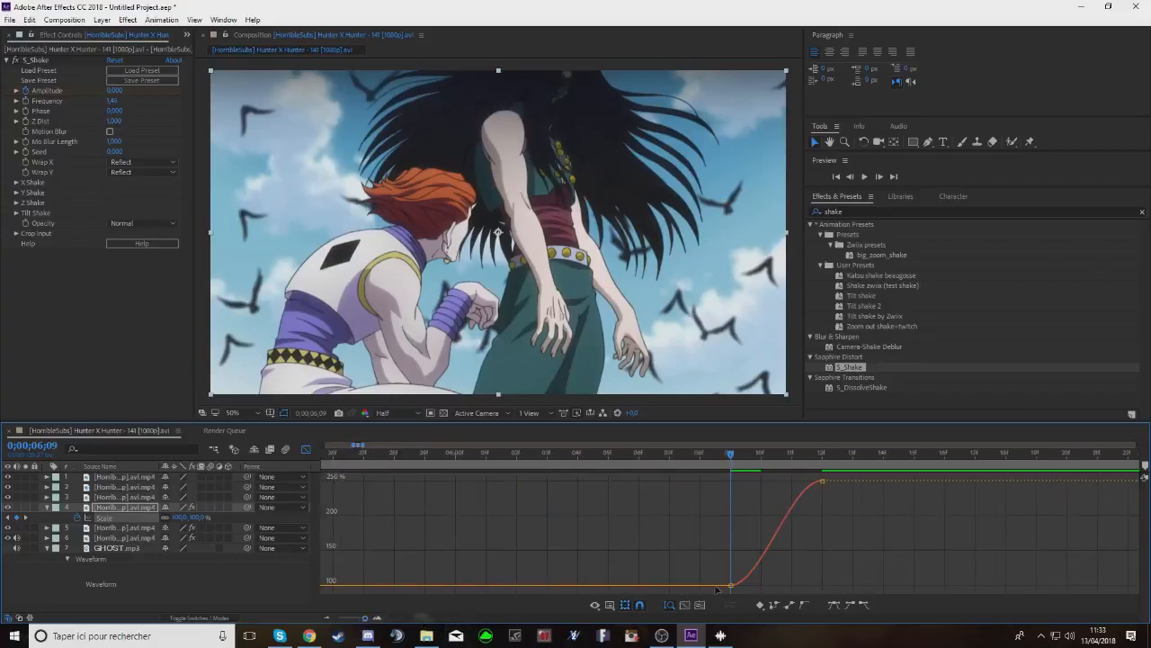
drag(733, 586, 868, 584)
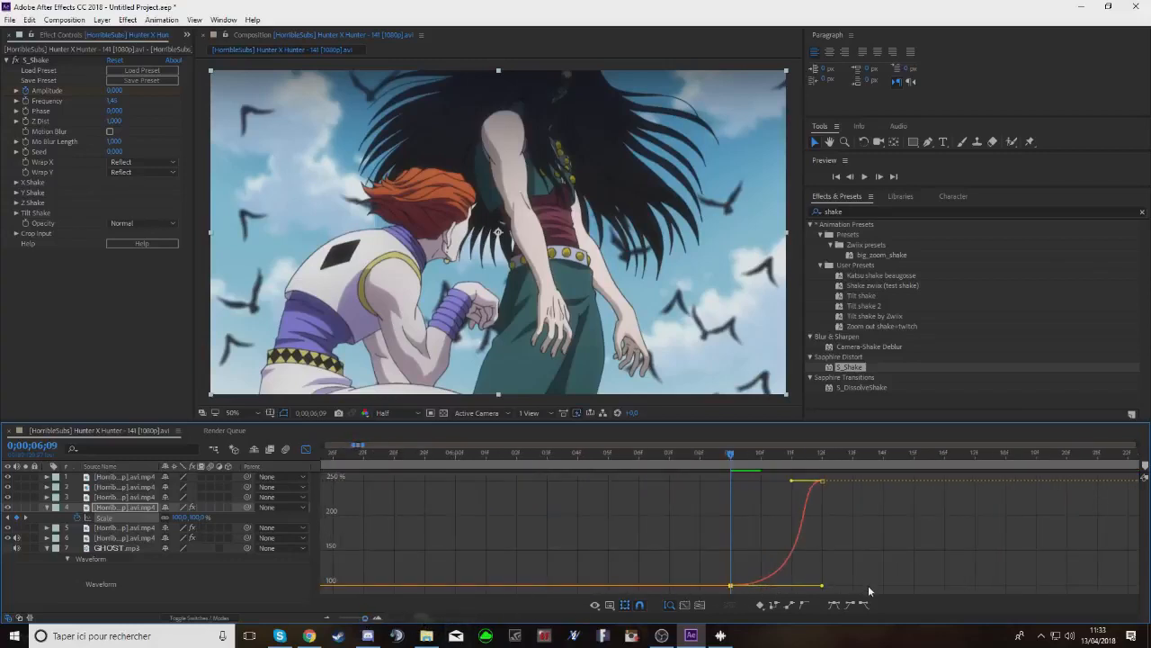
drag(792, 480, 812, 583)
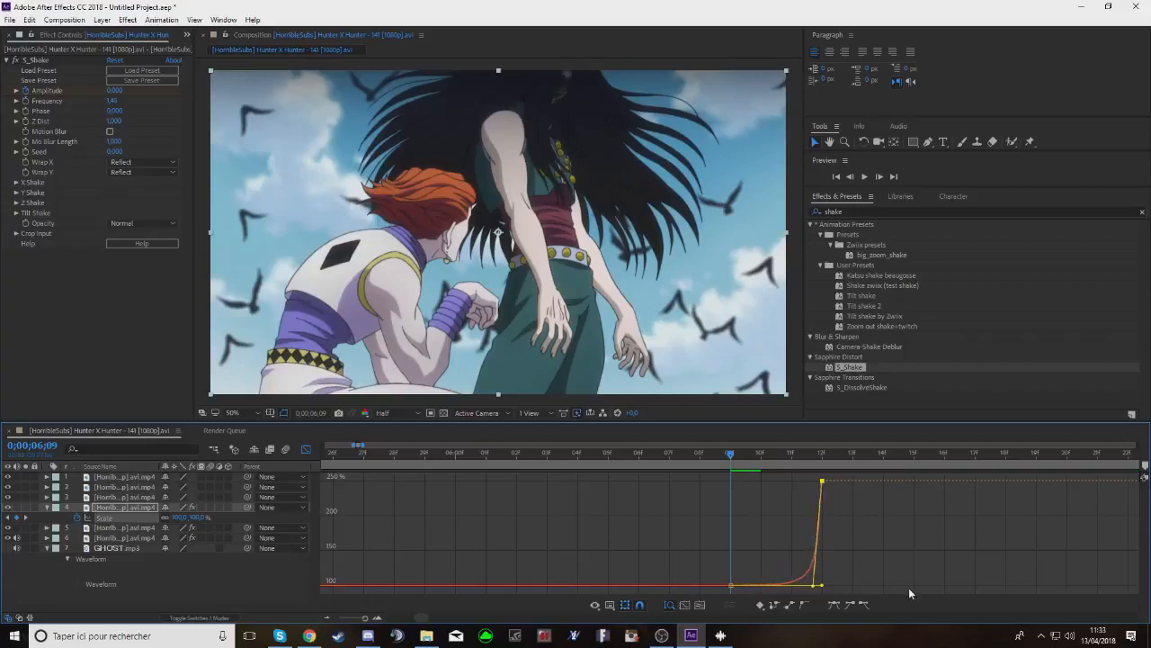
click(864, 176)
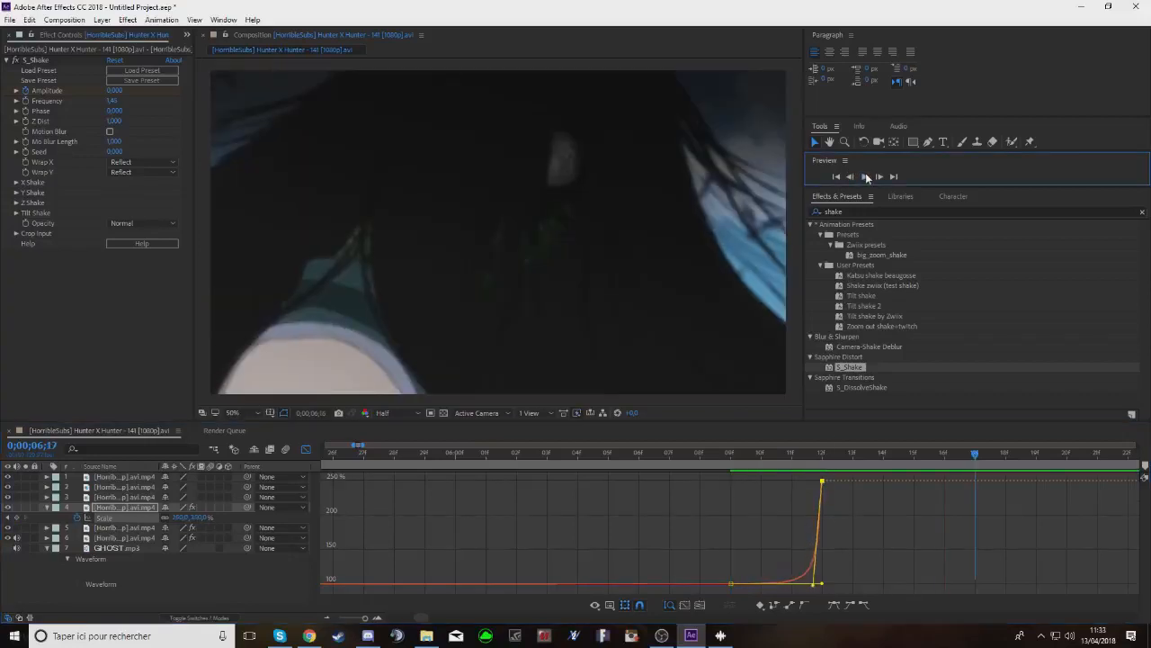
click(268, 502)
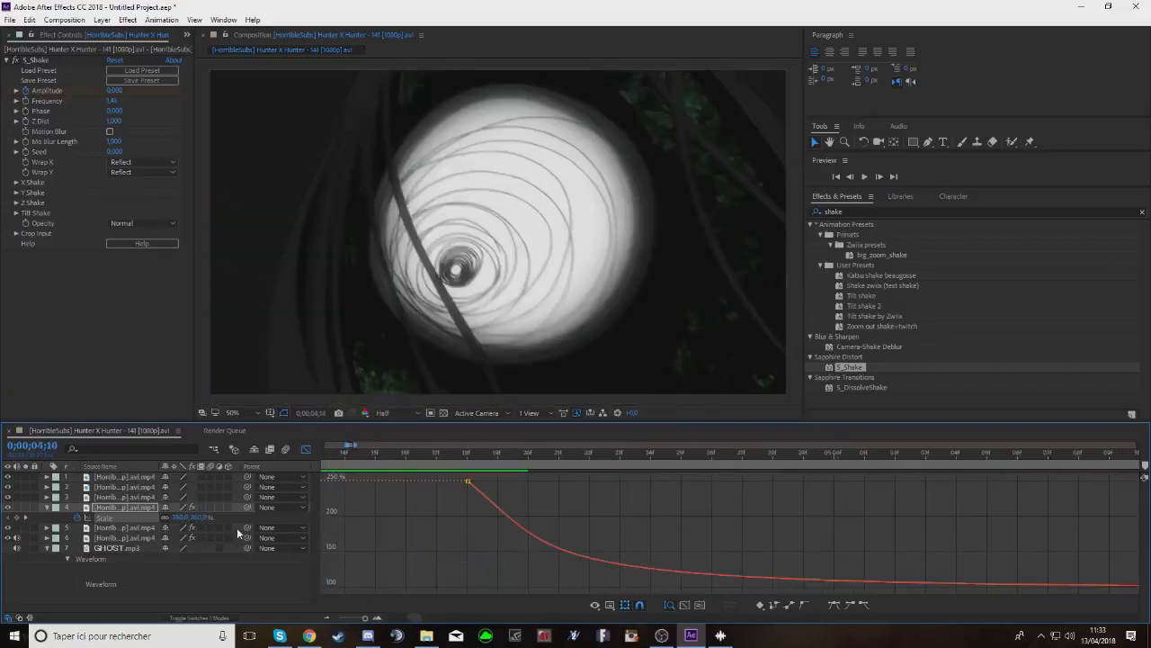
Play back the edit from its start, and again from 0;00;06;04, to check the cliff shot's zoom against the music
click(866, 176)
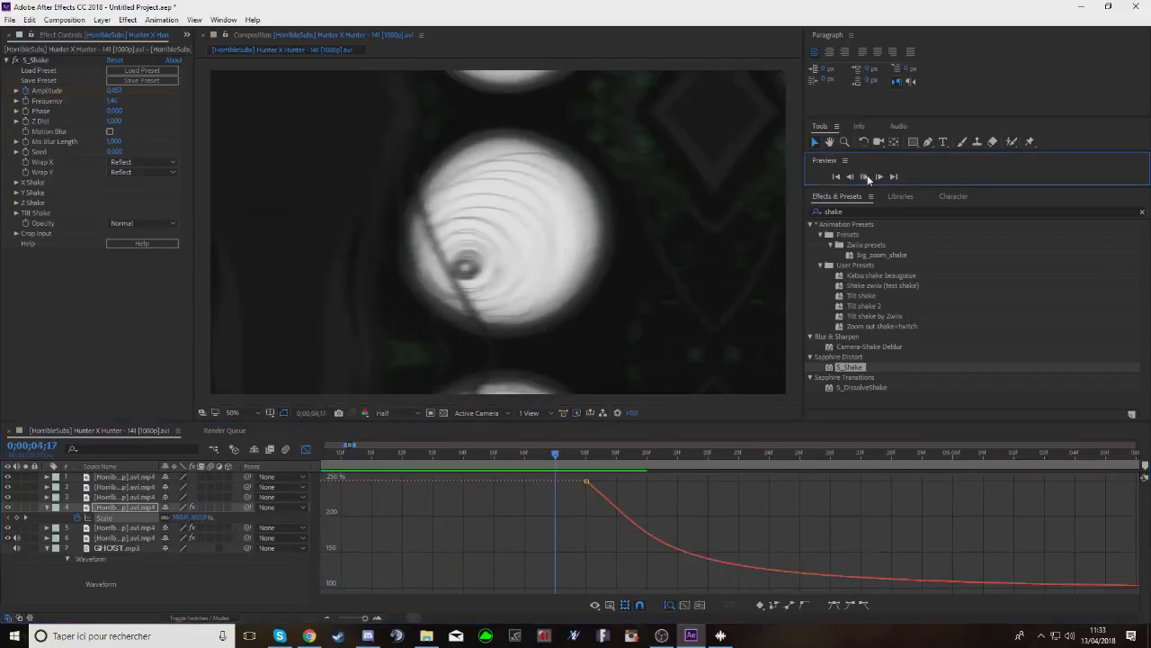
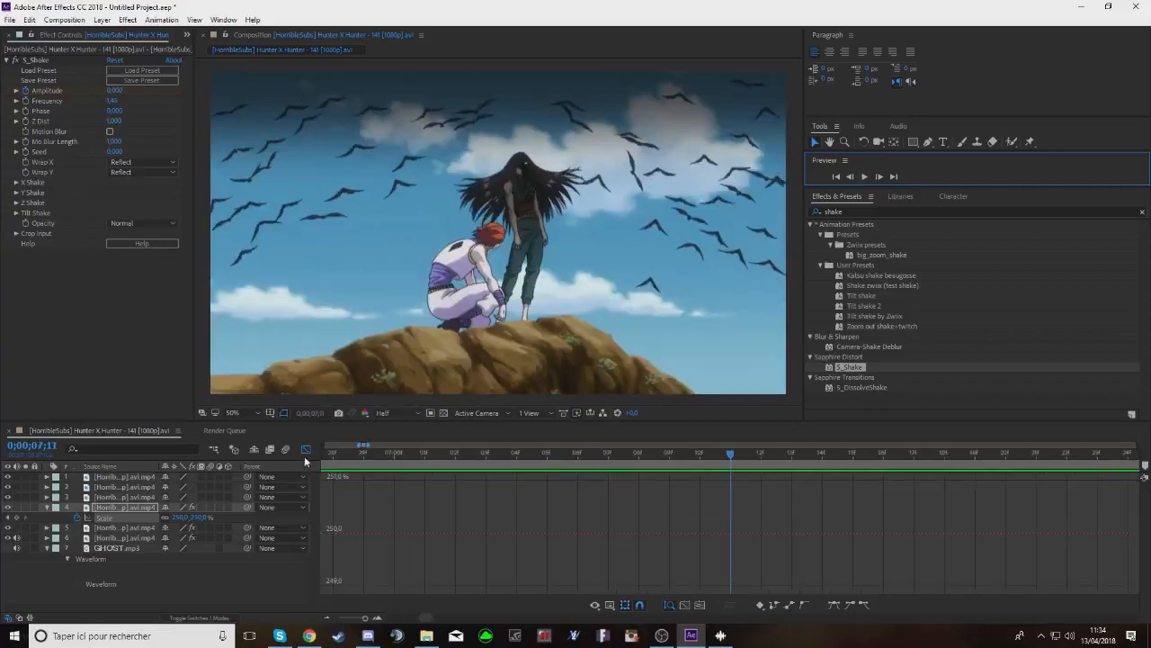
click(306, 450)
drag(364, 618, 351, 617)
drag(397, 455, 288, 492)
click(865, 176)
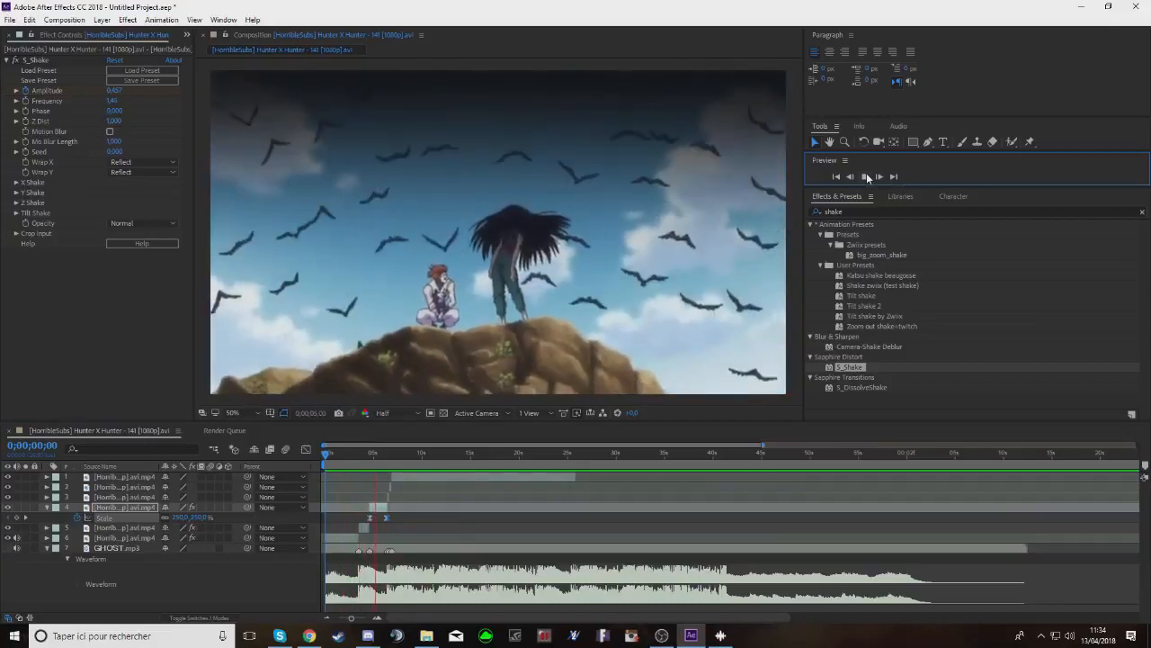
click(866, 177)
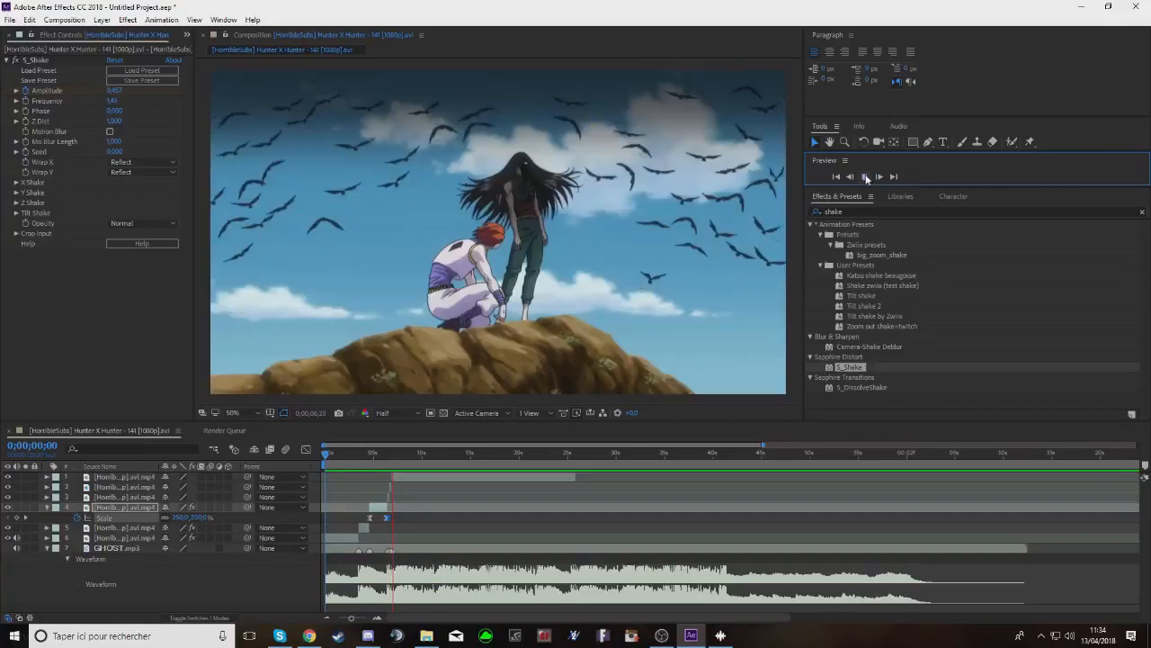
drag(392, 464, 386, 465)
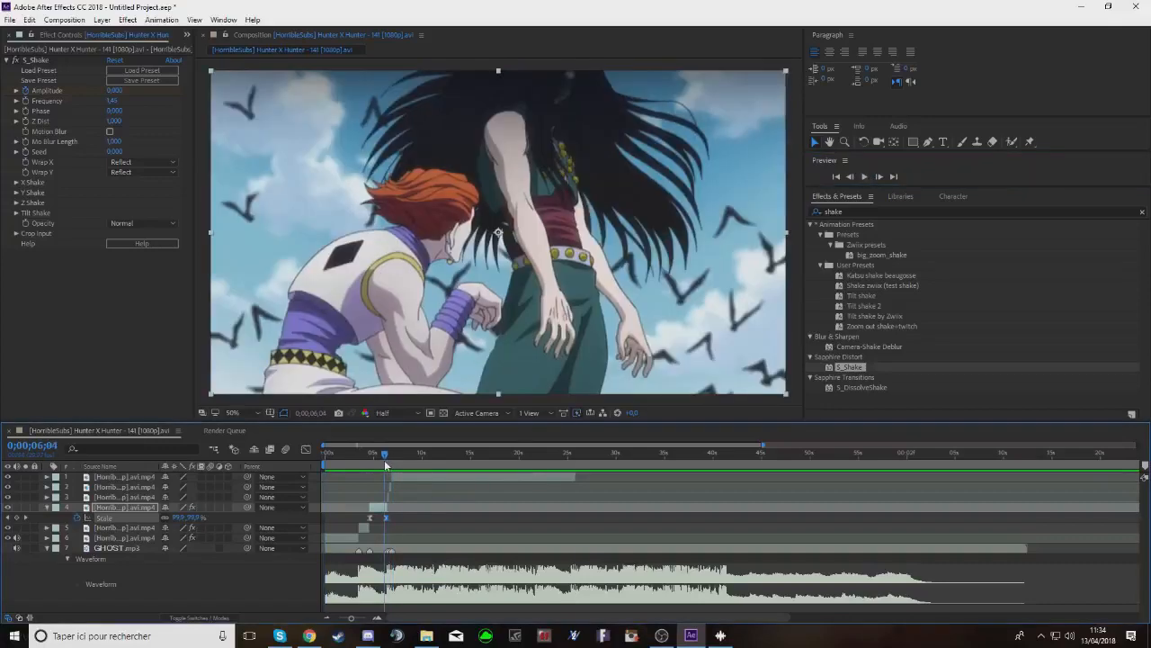
click(865, 177)
mouse_move(367, 635)
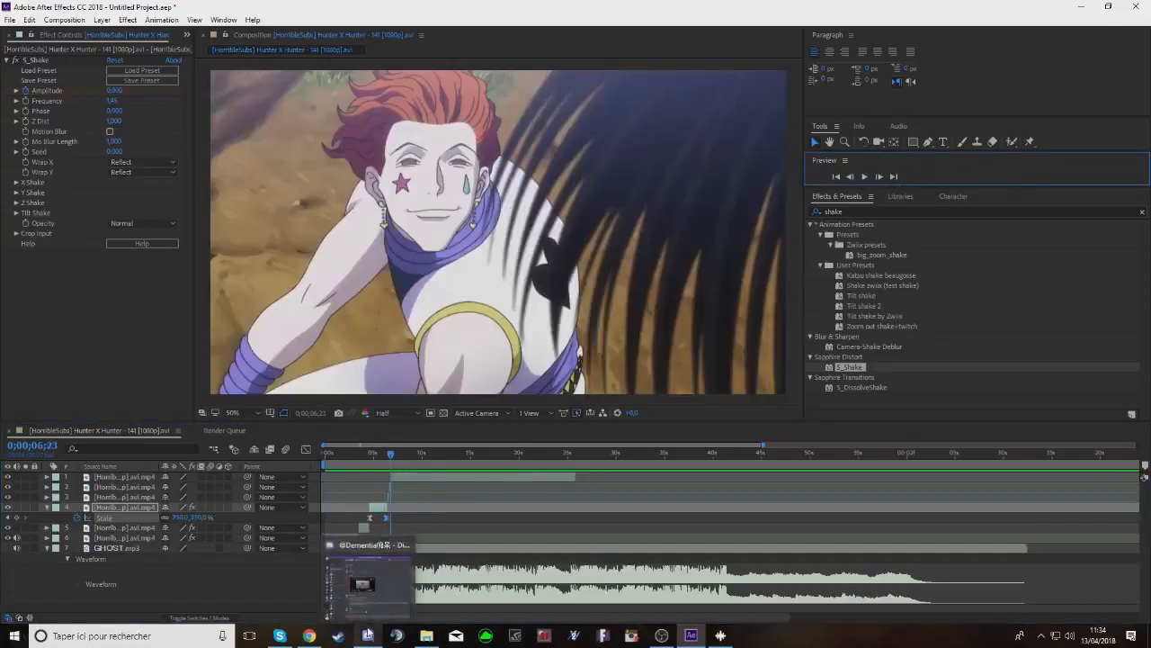
Keyframe the layer 3 shot's Scale at 200% on its first frame, 0;00;06;13
drag(349, 620, 365, 619)
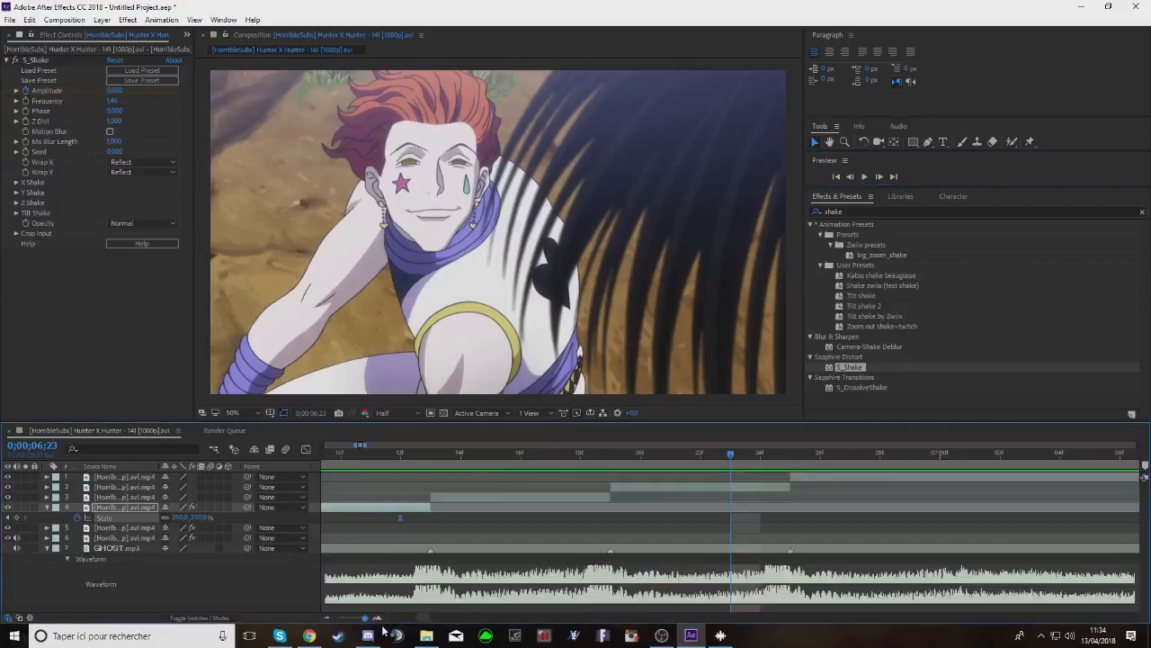
drag(729, 454, 455, 454)
key(Page_Up)
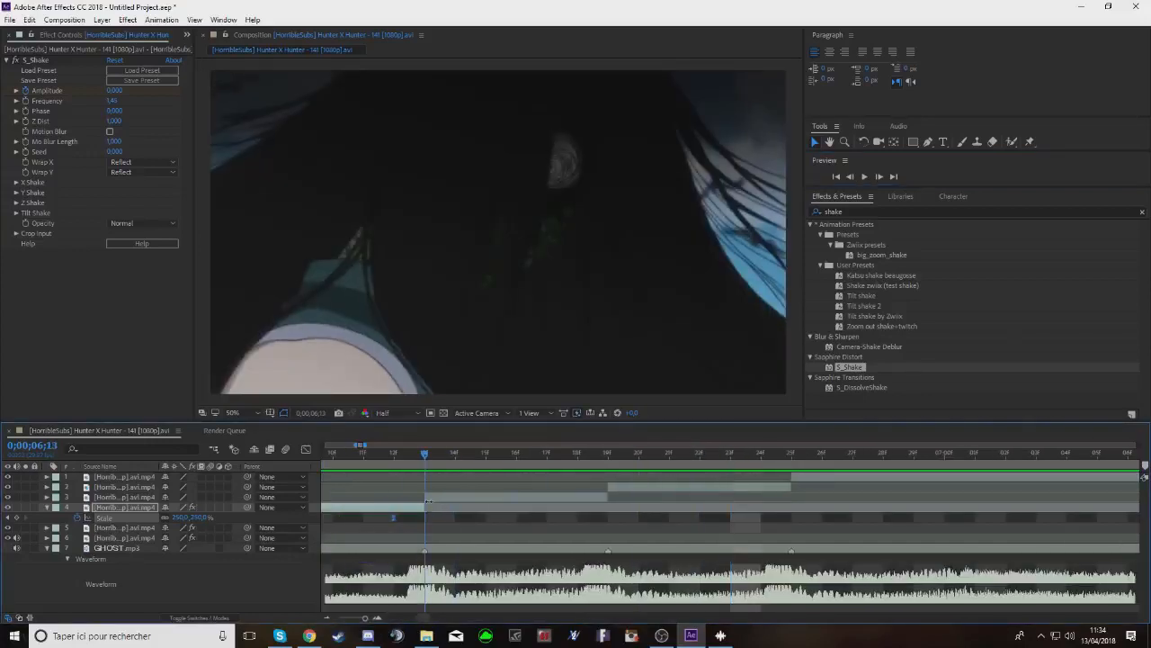
click(438, 495)
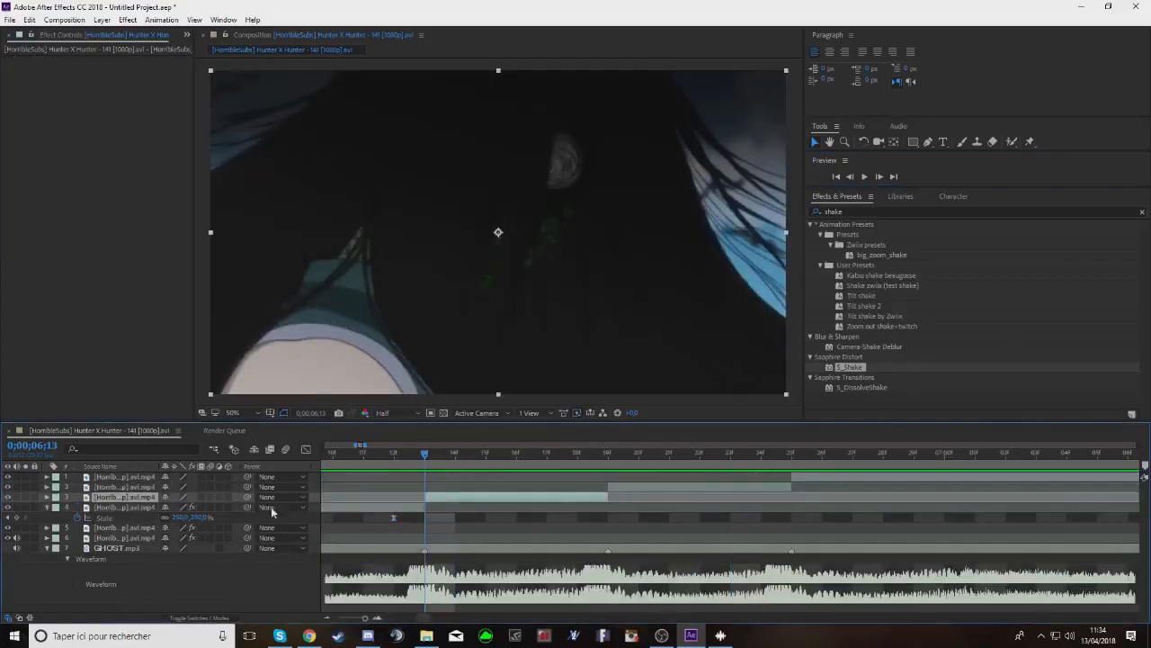
key(s)
click(77, 506)
click(180, 507)
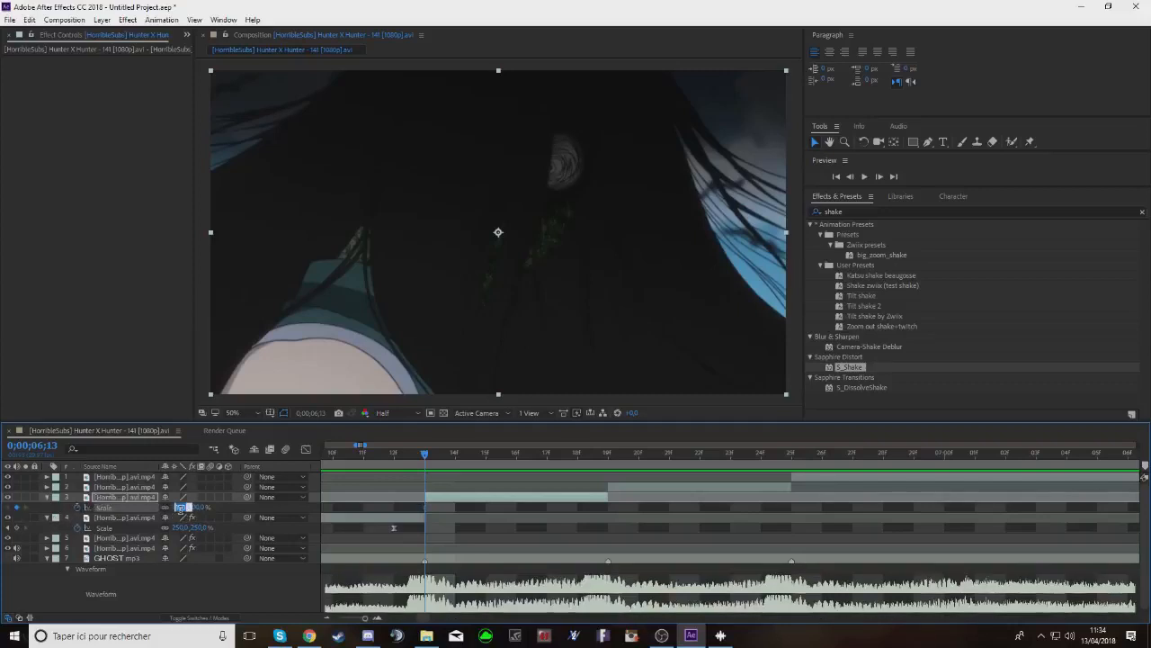
text(200)
key(Return)
Add a Scale keyframe of 100% to the layer 3 shot at 0;00;06;16, and move the playhead to 0;00;06;18
drag(424, 451, 516, 477)
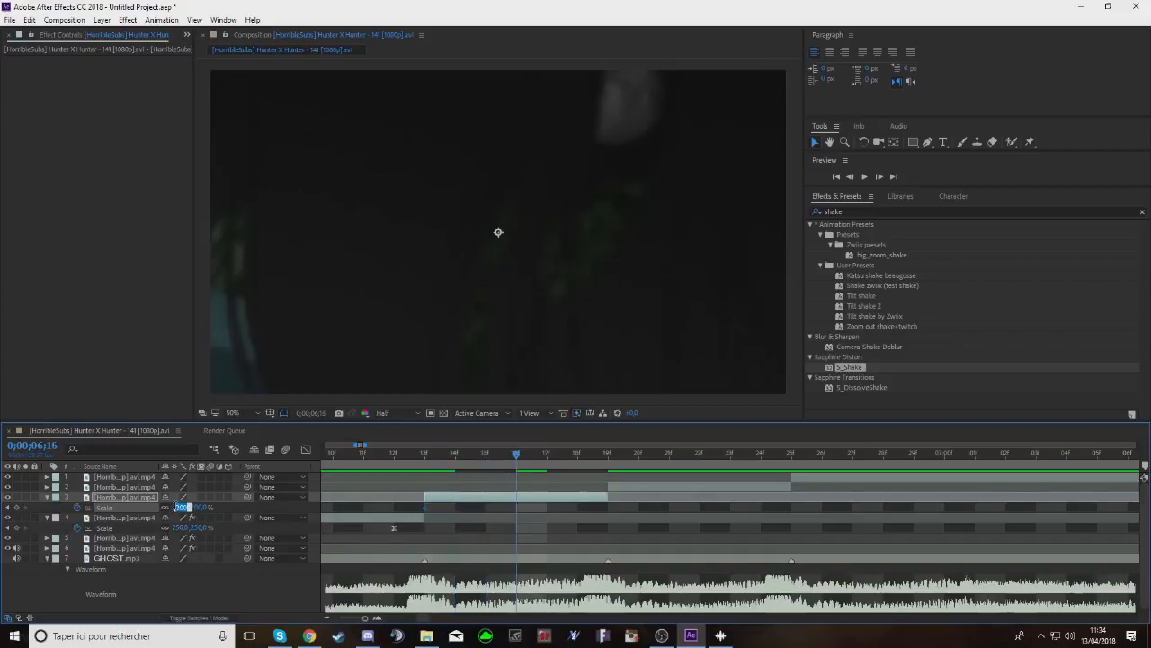
key(BackSpace)
text(100)
key(Return)
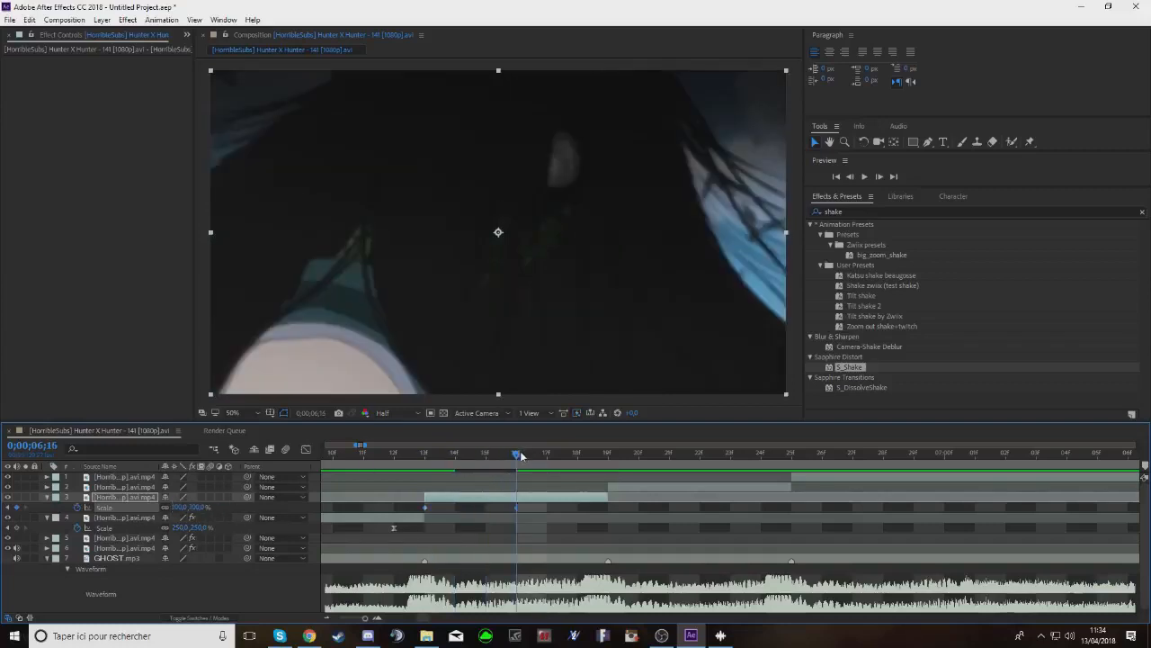
key(Page_Down)
key(Page_Down)
Try a Scale of 254% for the layer 3 shot at 0;00;06;18
click(180, 509)
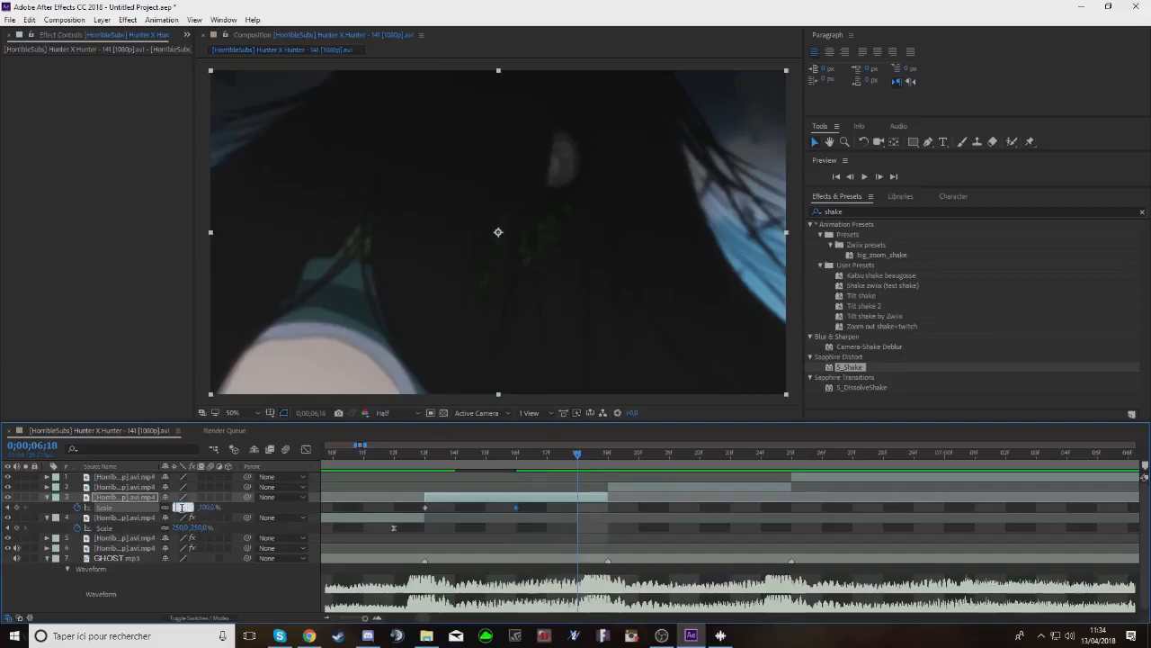
text(254)
key(Return)
Set the layer 3 shot's Scale keyframe at 0;00;06;18 to 75%, and Easy Ease all three of its Scale keyframes
click(181, 508)
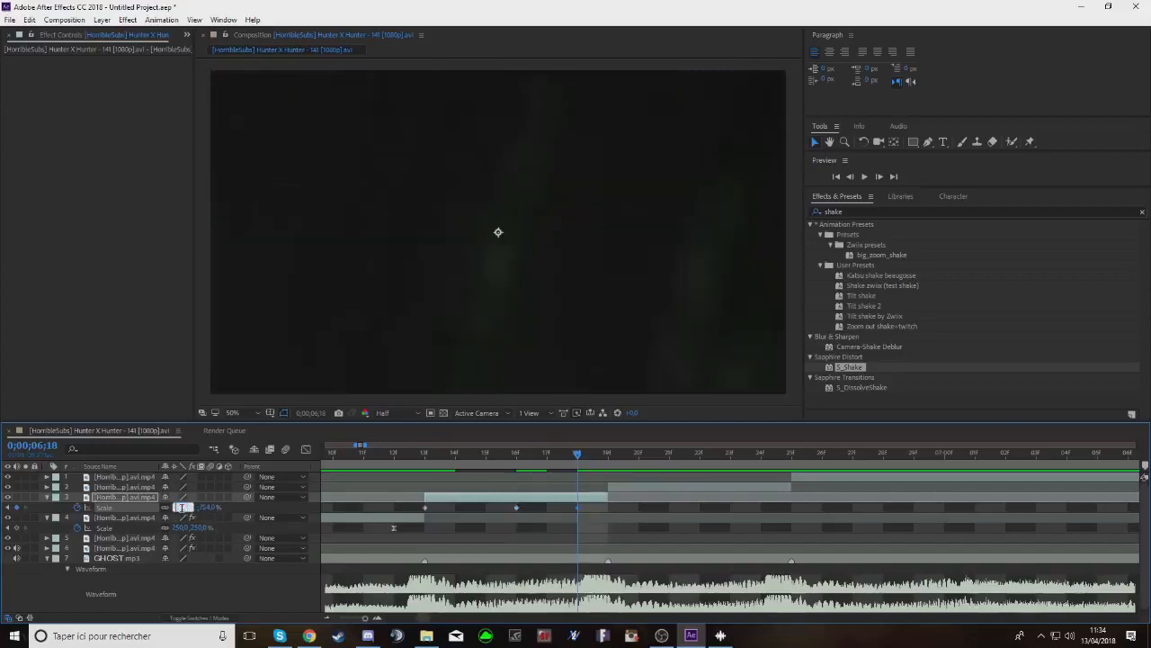
text(75)
key(Return)
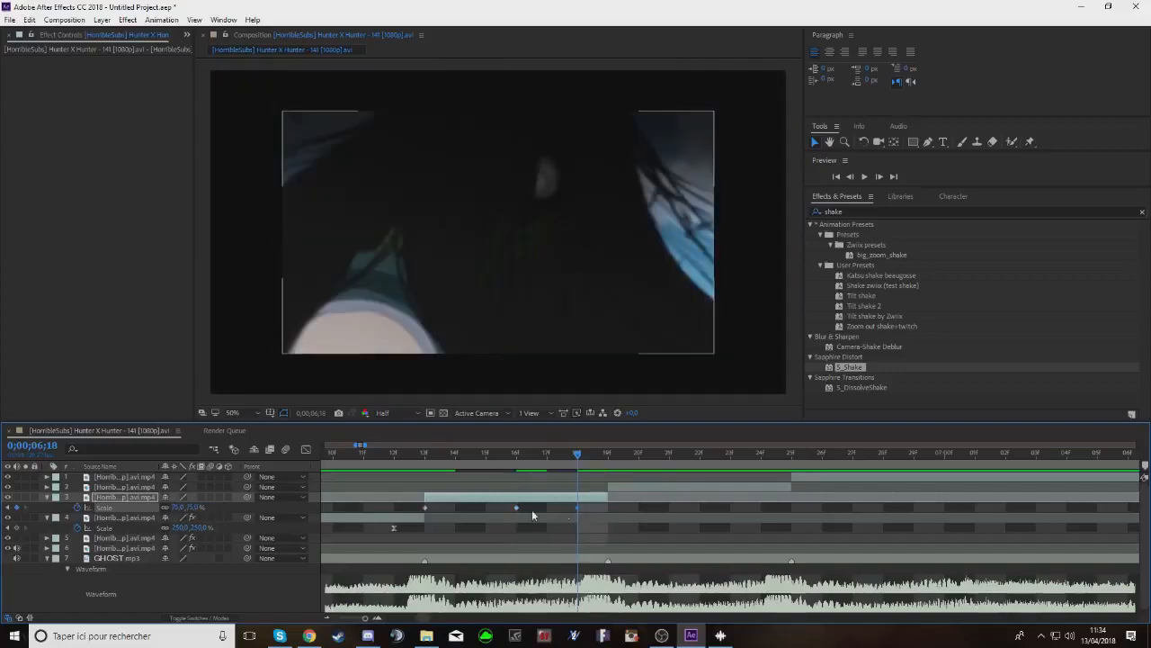
drag(586, 505, 413, 516)
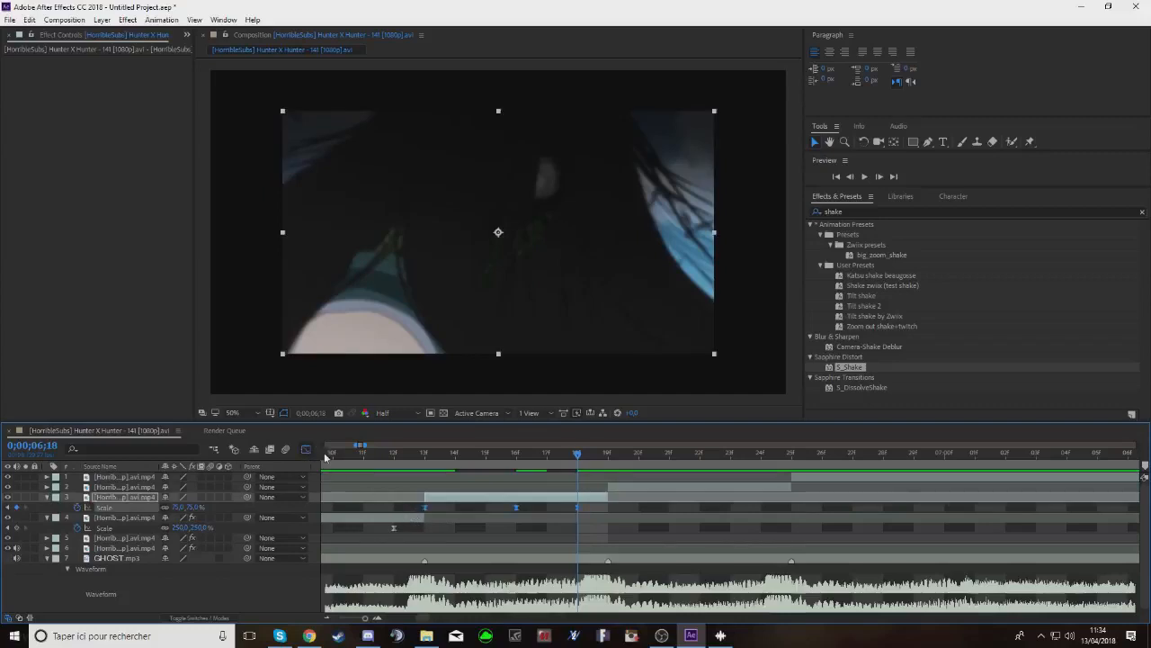
Shape the third layer's Scale curve in the graph editor so it plunges steeply from the first keyframe and flattens into the middle one
click(306, 449)
drag(457, 569, 373, 575)
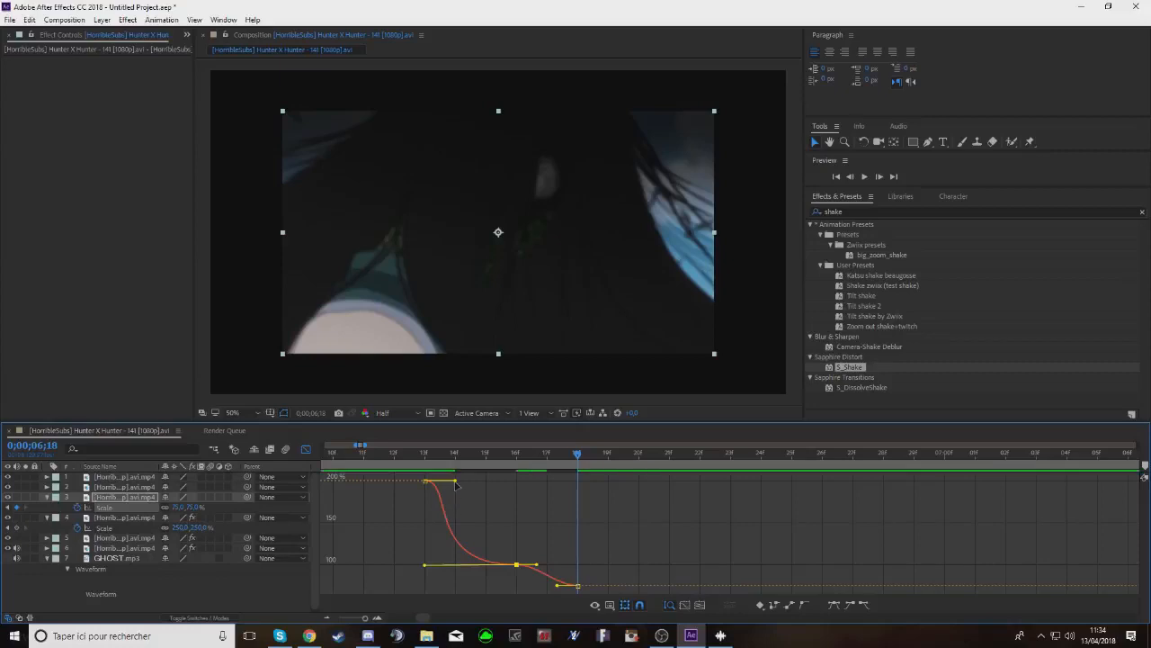
drag(455, 480, 358, 527)
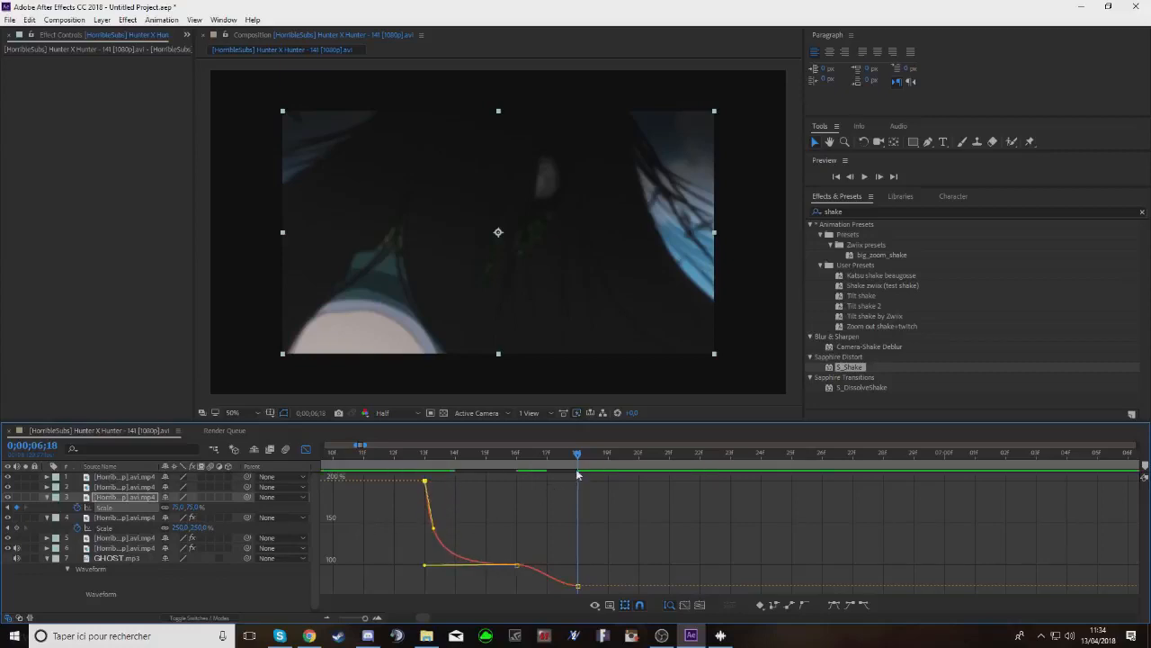
drag(575, 469, 431, 500)
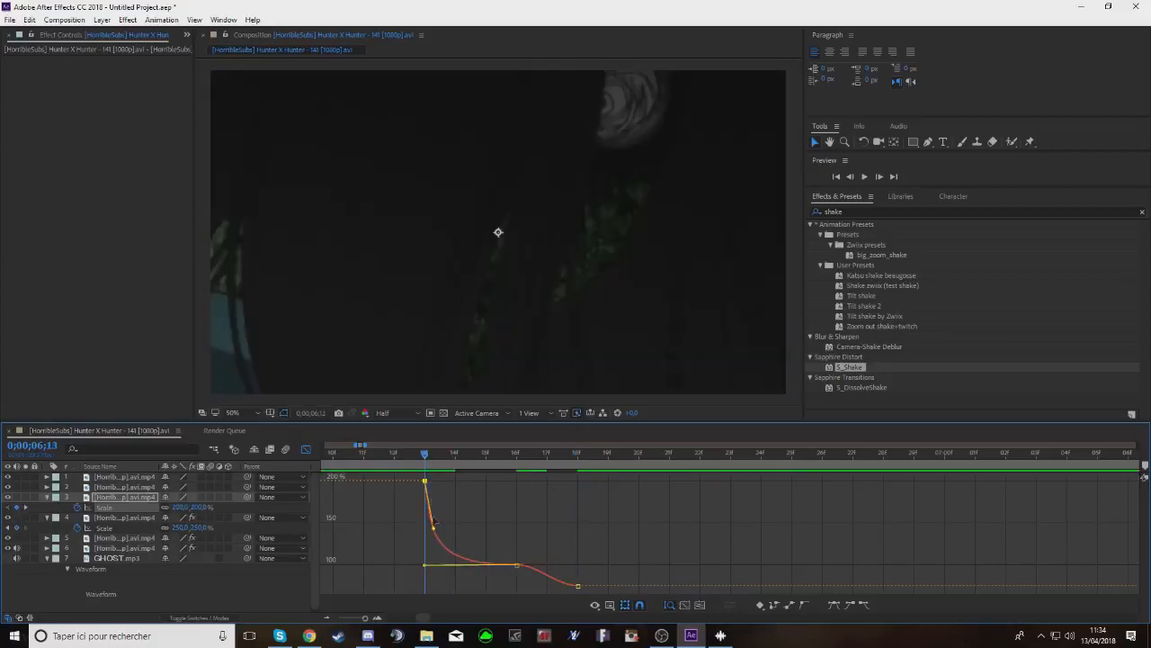
drag(426, 458, 516, 480)
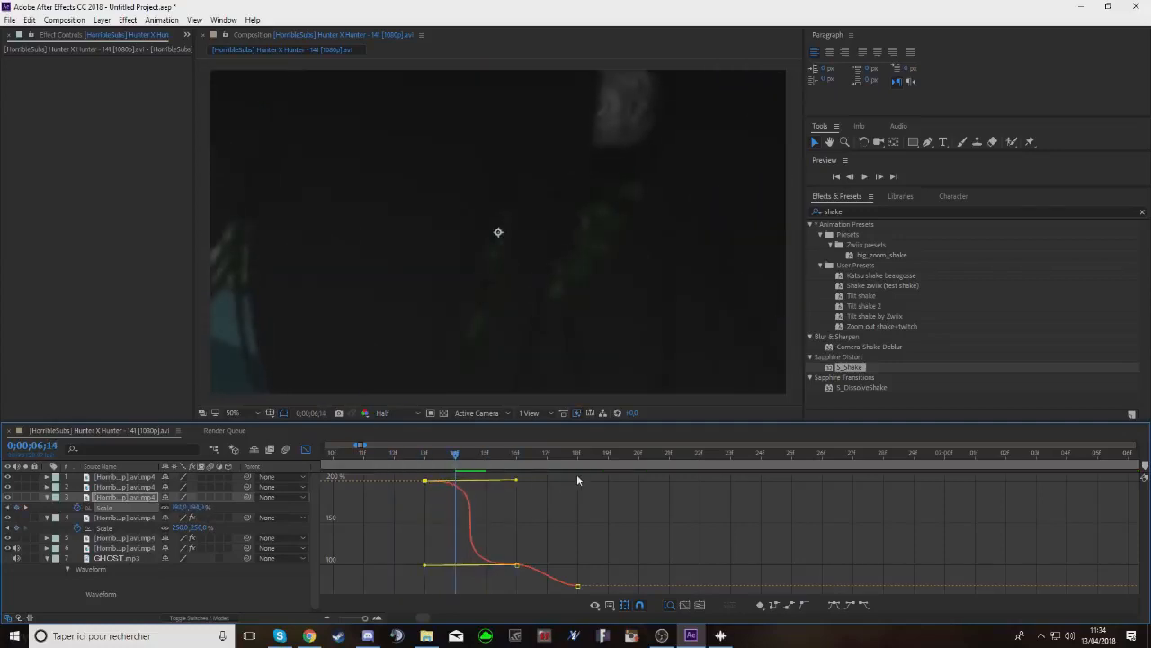
drag(455, 452, 426, 510)
drag(518, 481, 433, 554)
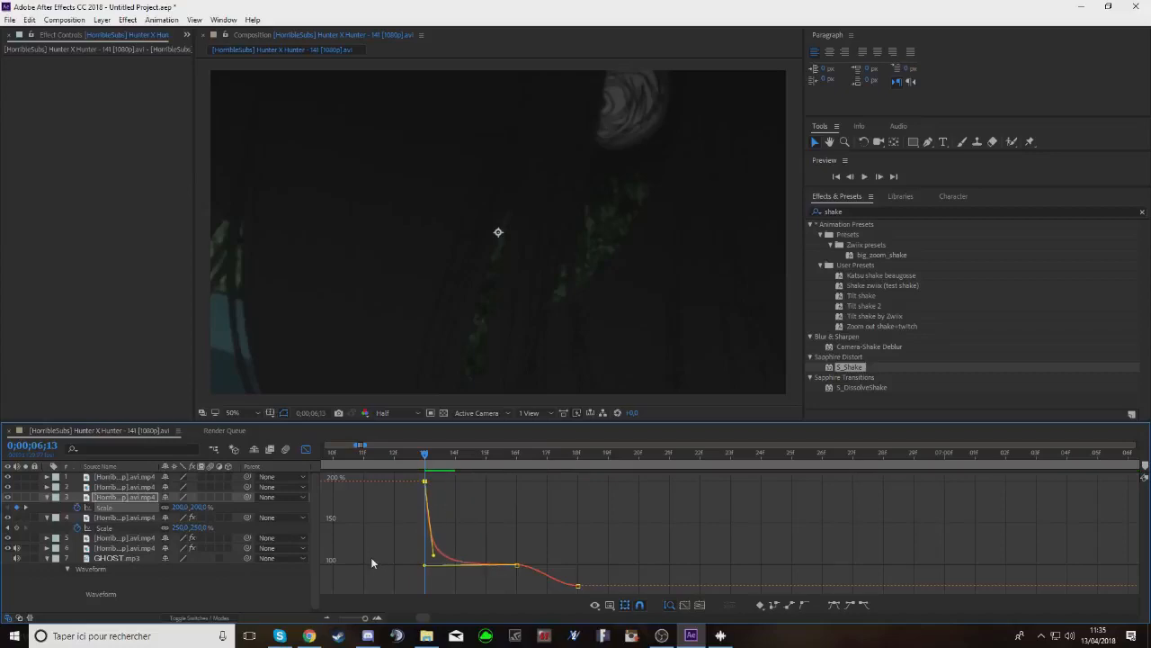
Step through the frames from 0;00;06;14 to 0;00;06;16 to examine how the eased zoom behaves
click(442, 469)
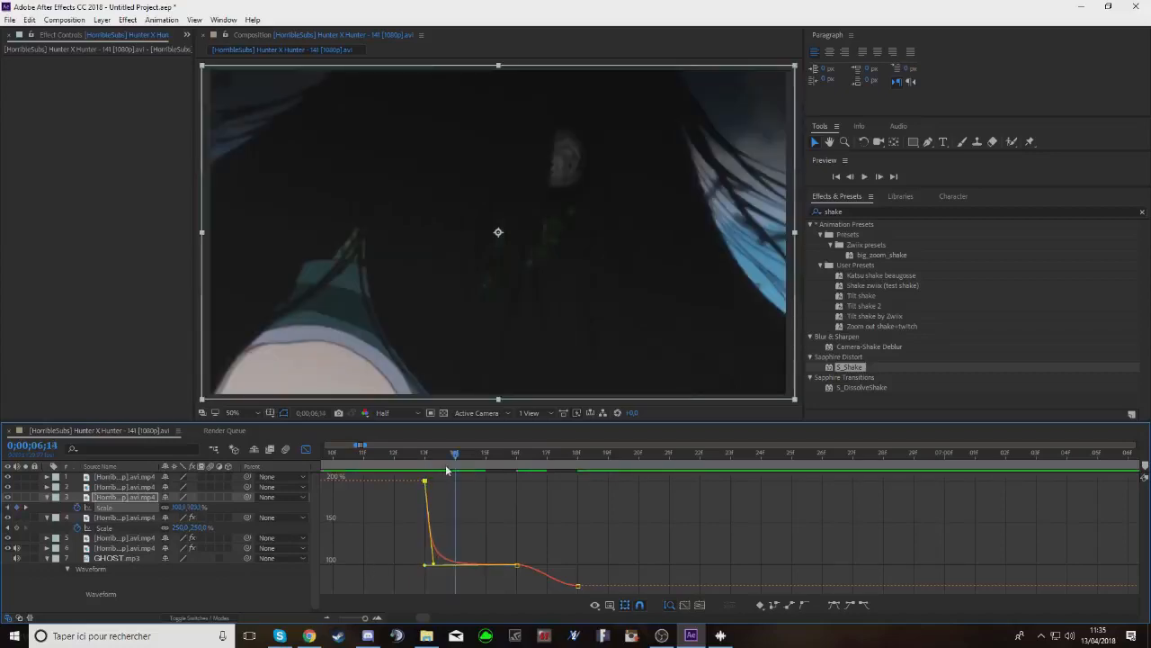
drag(454, 475, 482, 486)
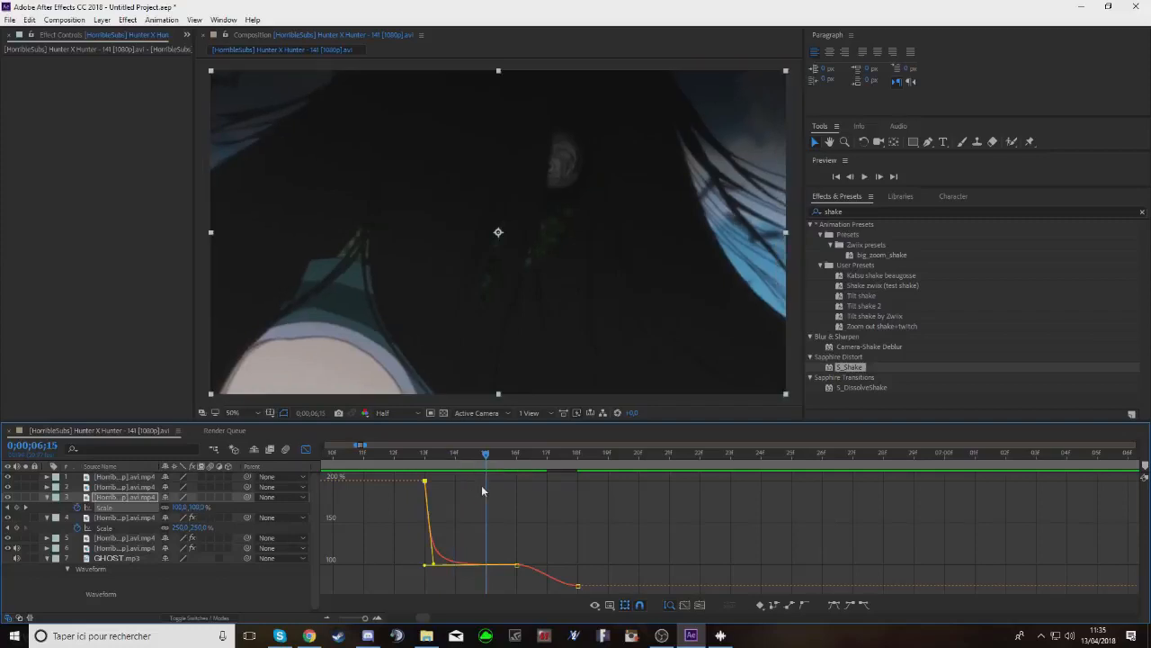
key(Page_Up)
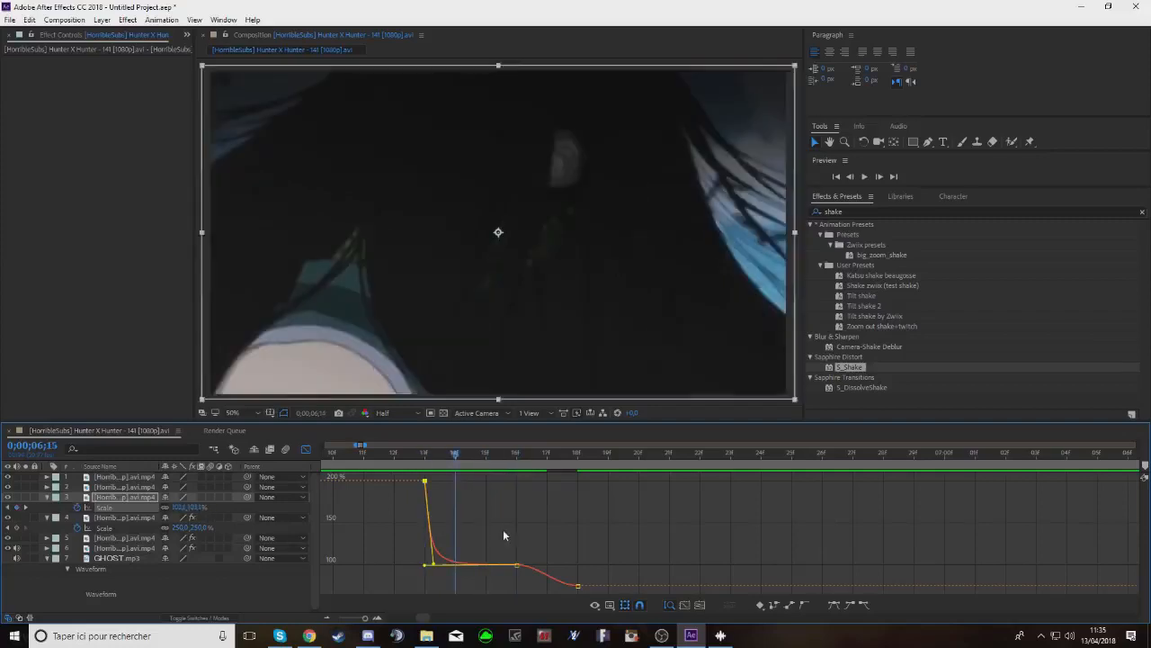
key(Page_Down)
key(Page_Down)
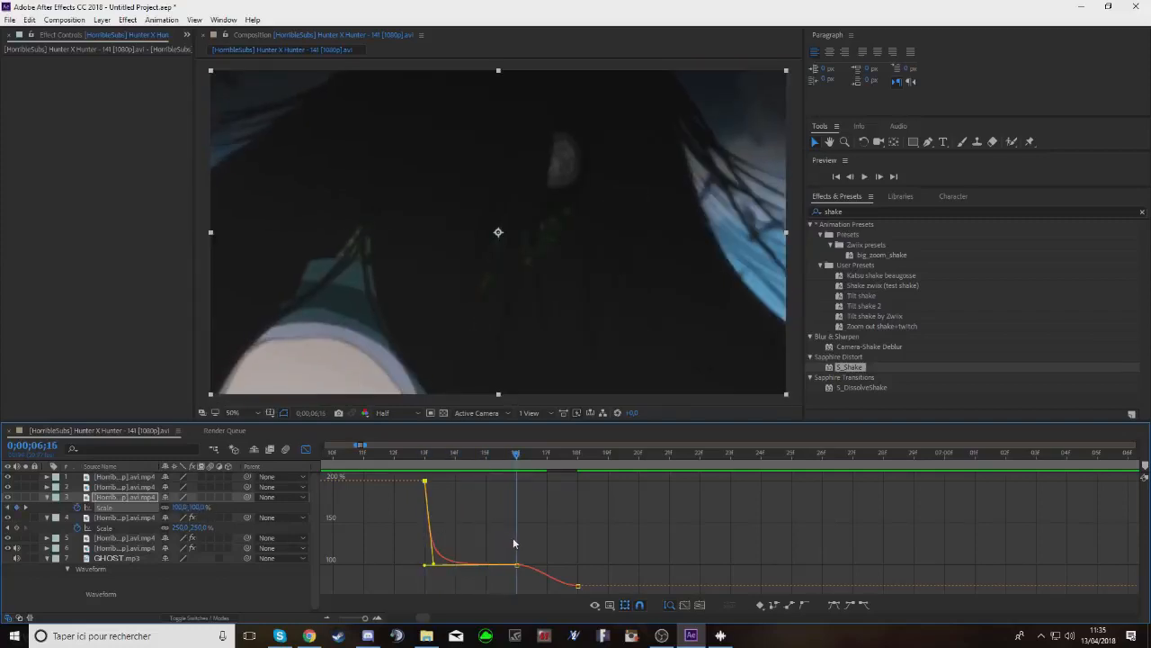
key(Page_Up)
key(Page_Up)
key(Page_Down)
key(Page_Up)
key(Page_Down)
key(Page_Down)
Reshape the curve between the middle and last Scale keyframes to stay flat and drop late, and return to the layer view
drag(537, 566, 611, 563)
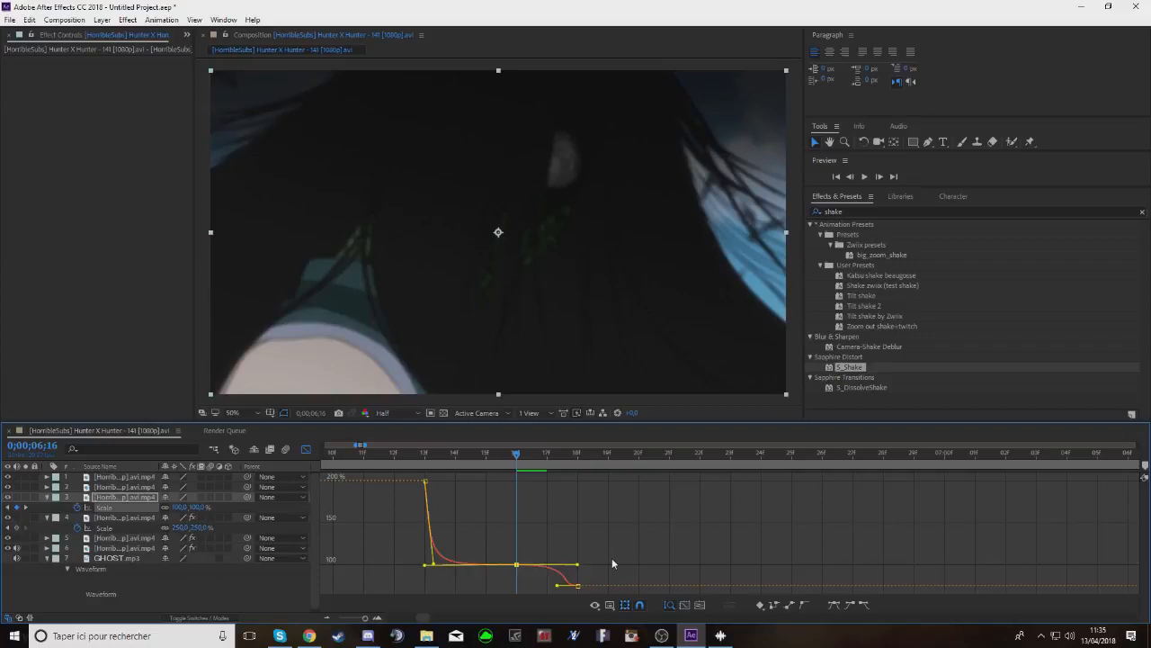
drag(558, 586, 616, 577)
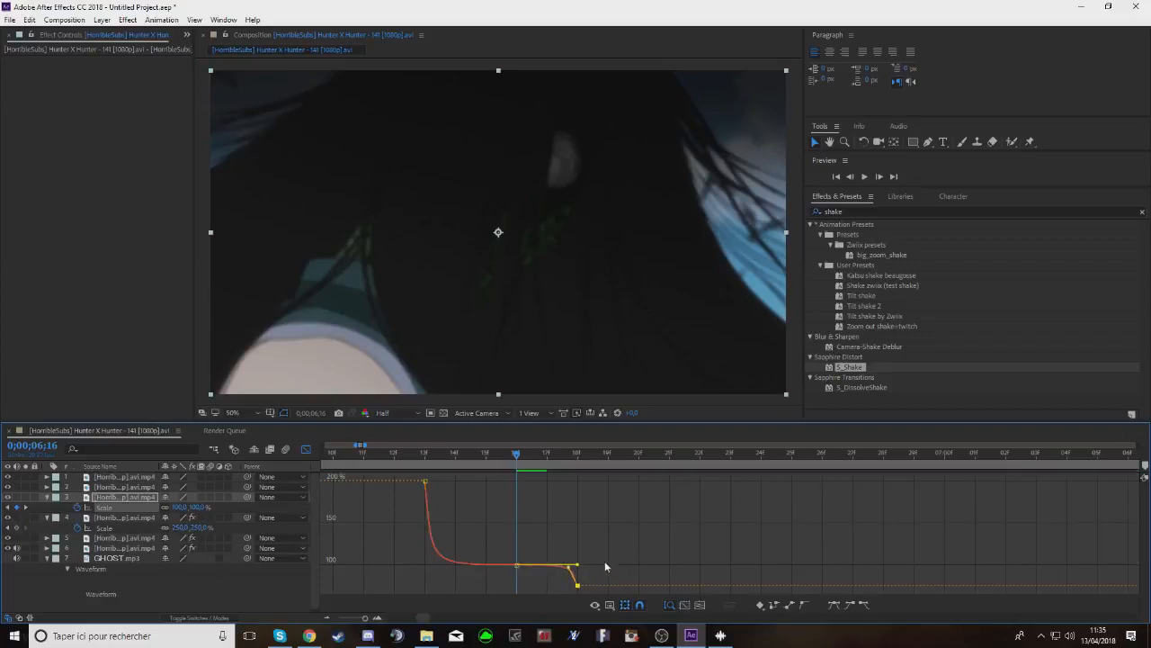
key(shift+F3)
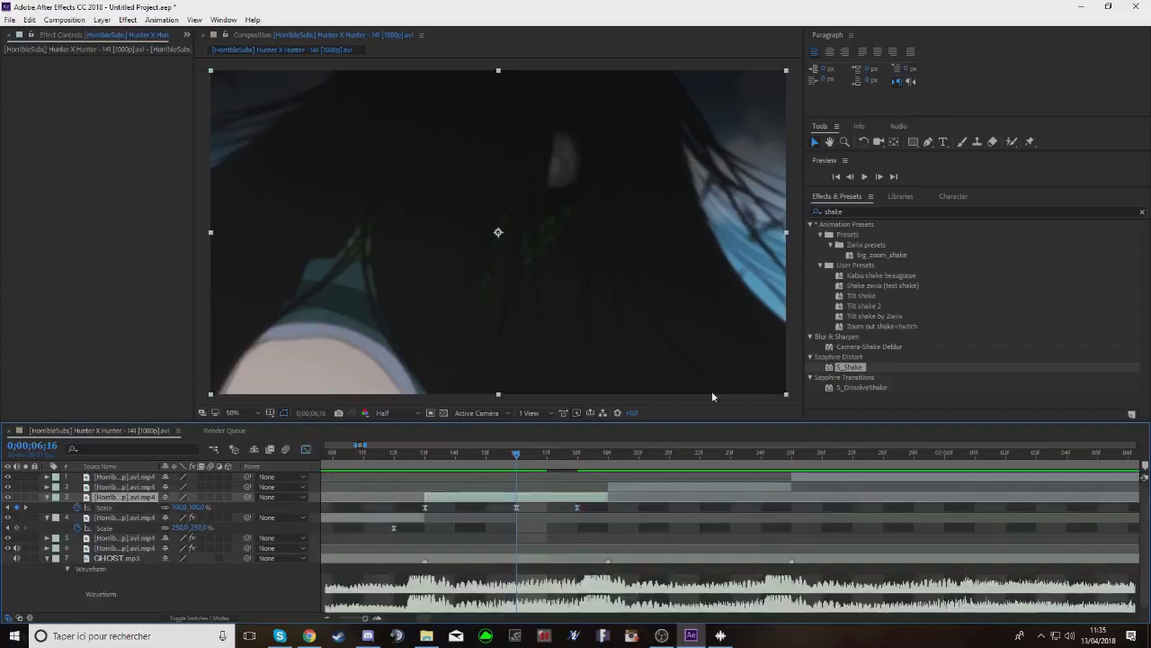
Apply the Motion Tile effect to the third layer with Mirror Edges on and enlarged output width and height, and preview the zoom
click(860, 211)
text(motion)
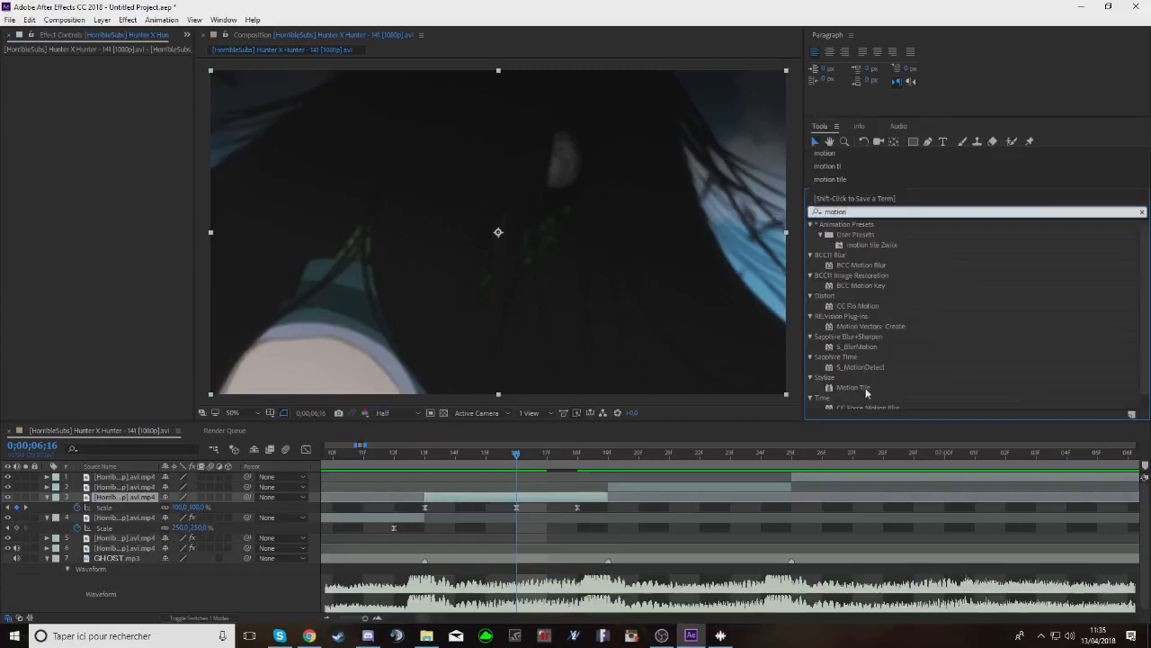
drag(866, 392, 535, 499)
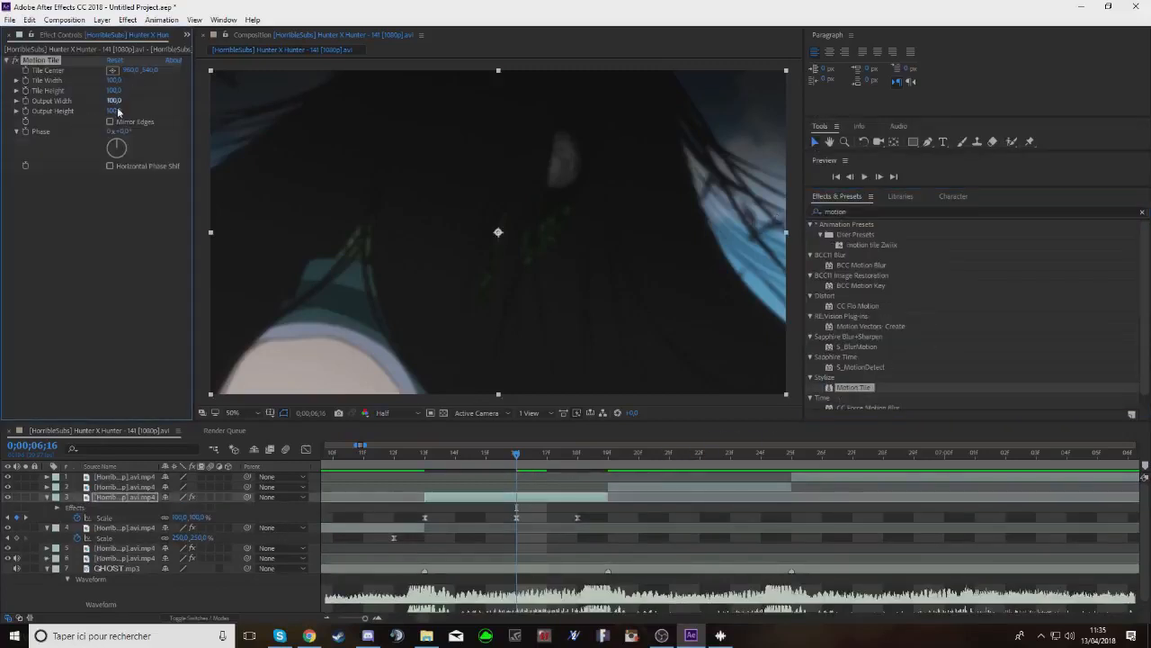
click(111, 120)
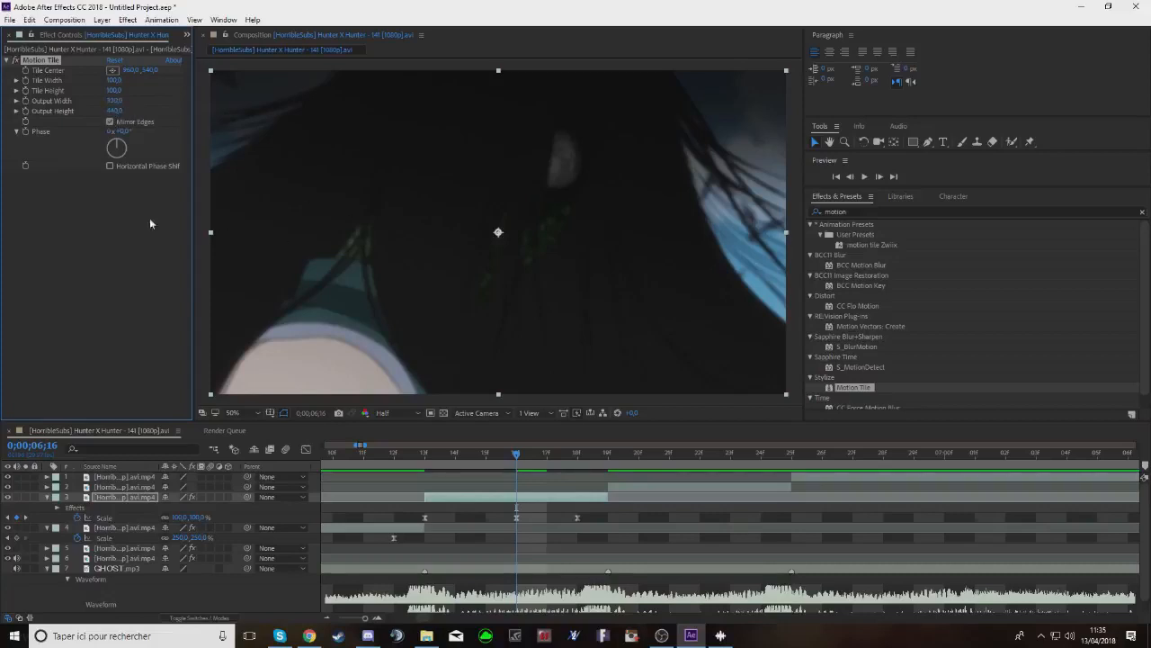
click(864, 177)
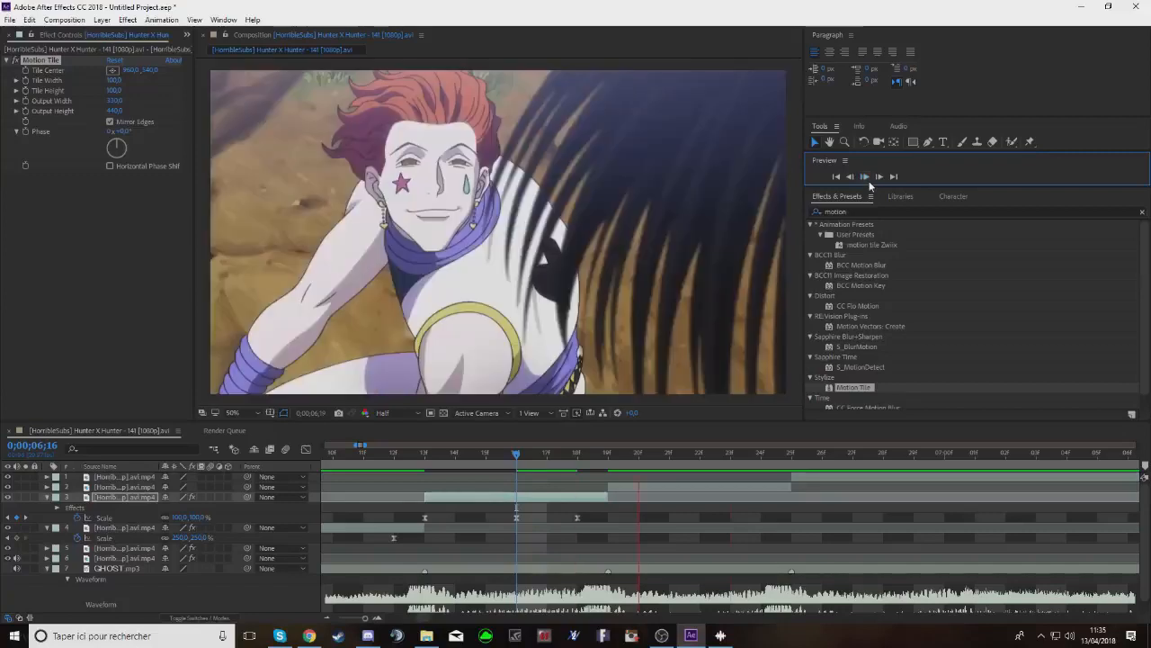
click(364, 452)
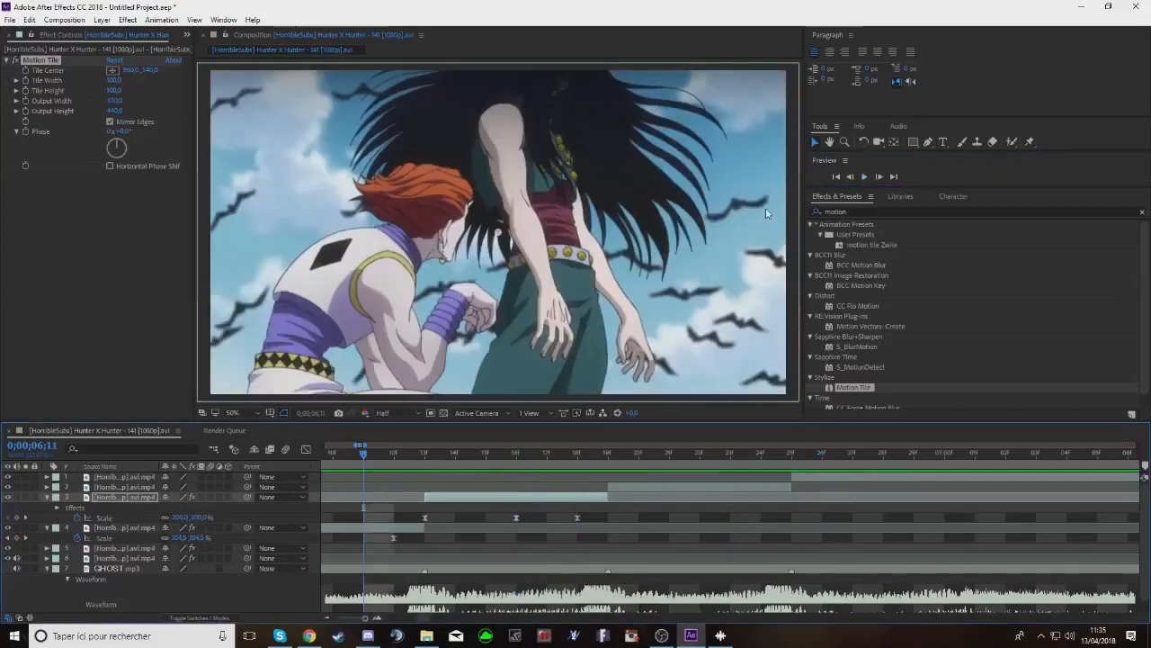
click(863, 176)
click(864, 176)
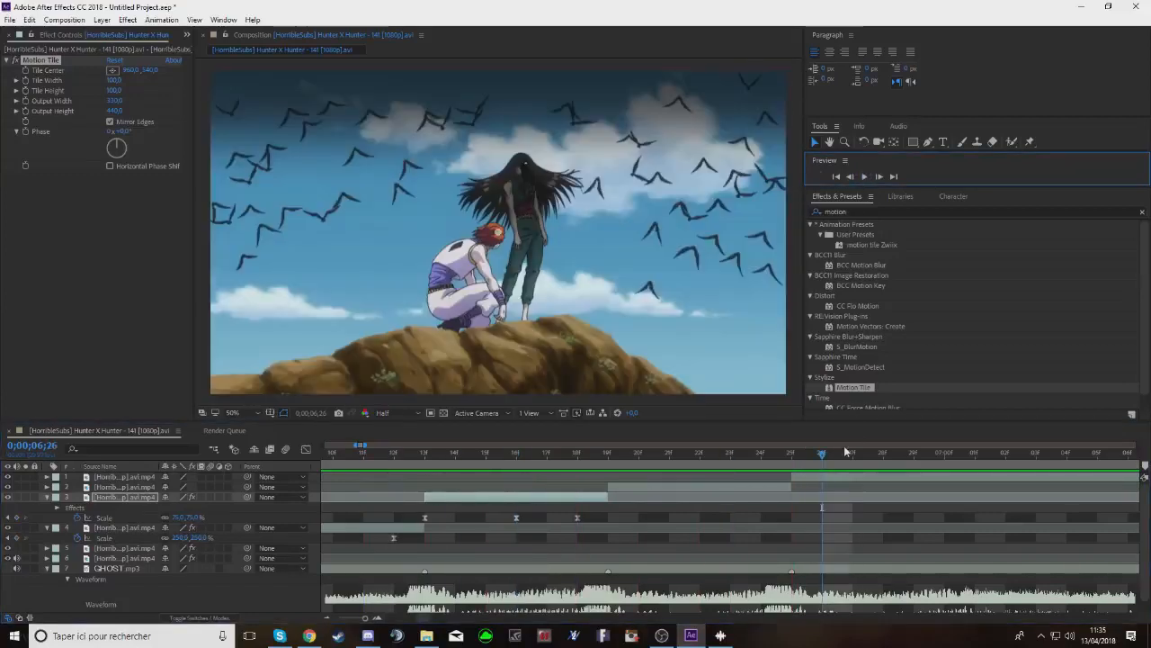
Paste the copied Scale keyframes onto the second layer at 0;00;06;19 and preview the sequence
drag(843, 452, 411, 528)
click(652, 487)
key(s)
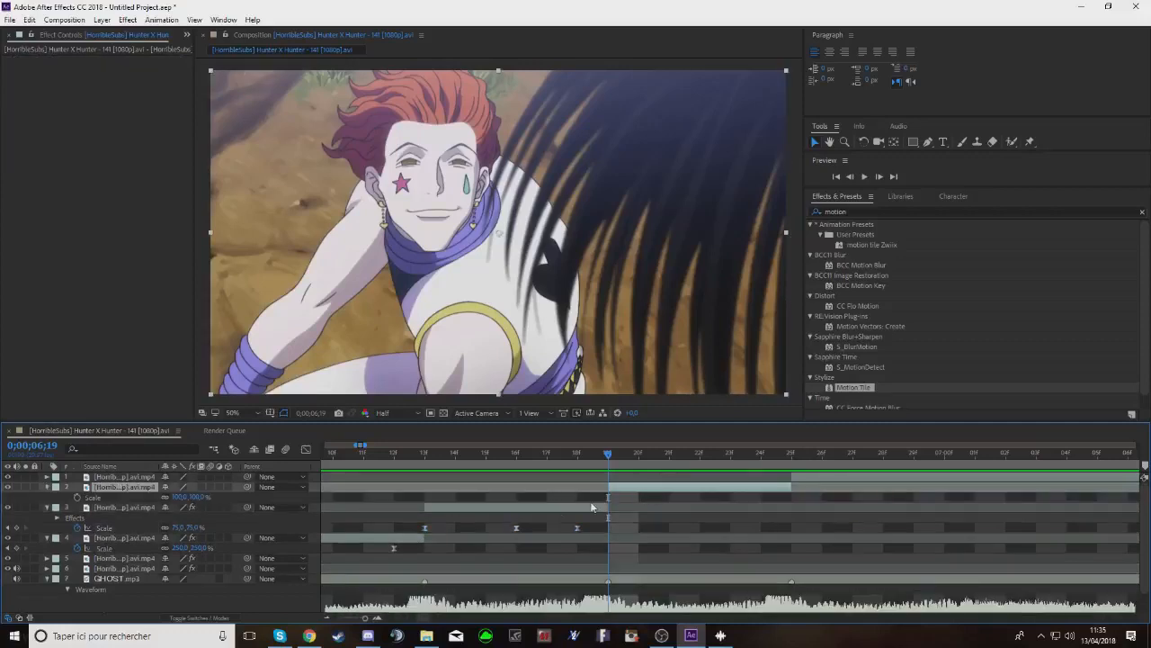
click(127, 497)
key(ctrl+v)
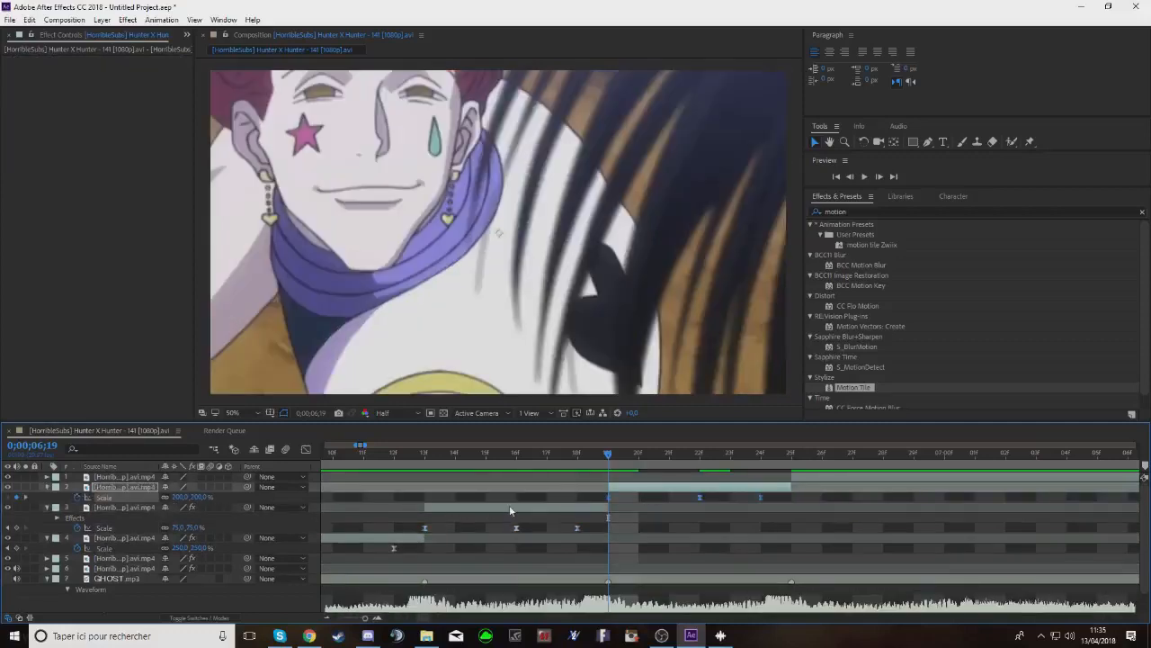
drag(608, 460, 364, 458)
click(865, 178)
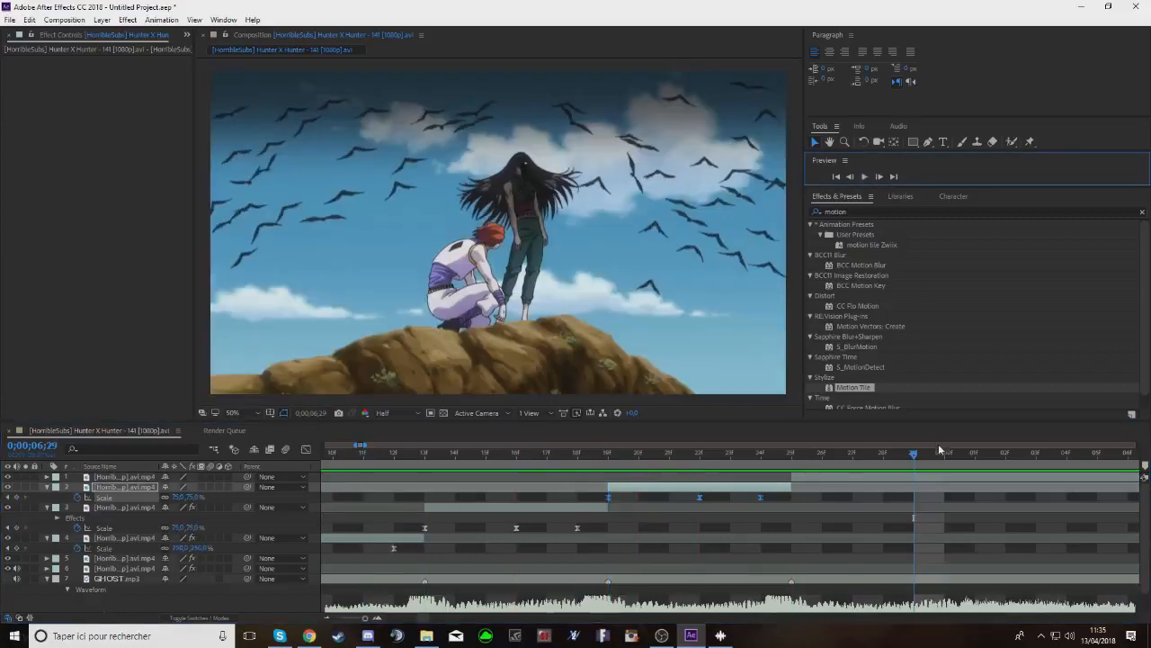
Apply Motion Tile to the second layer with enlarged output width and height and Mirror Edges on, and preview it
click(773, 490)
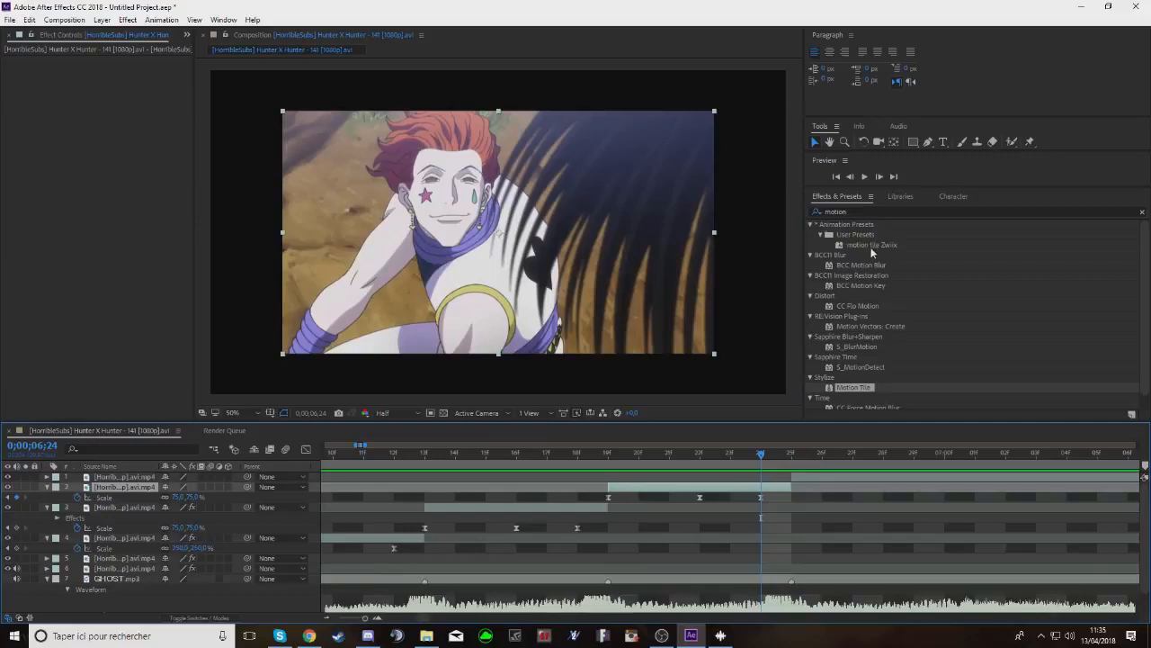
drag(869, 390, 41, 225)
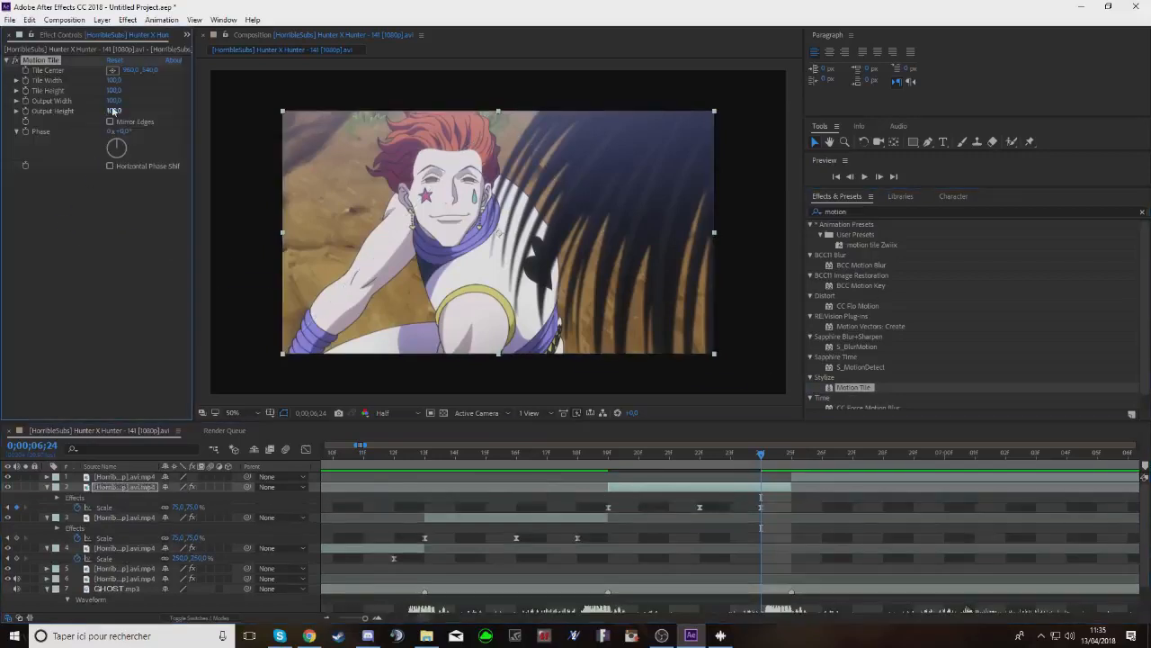
drag(139, 104, 117, 112)
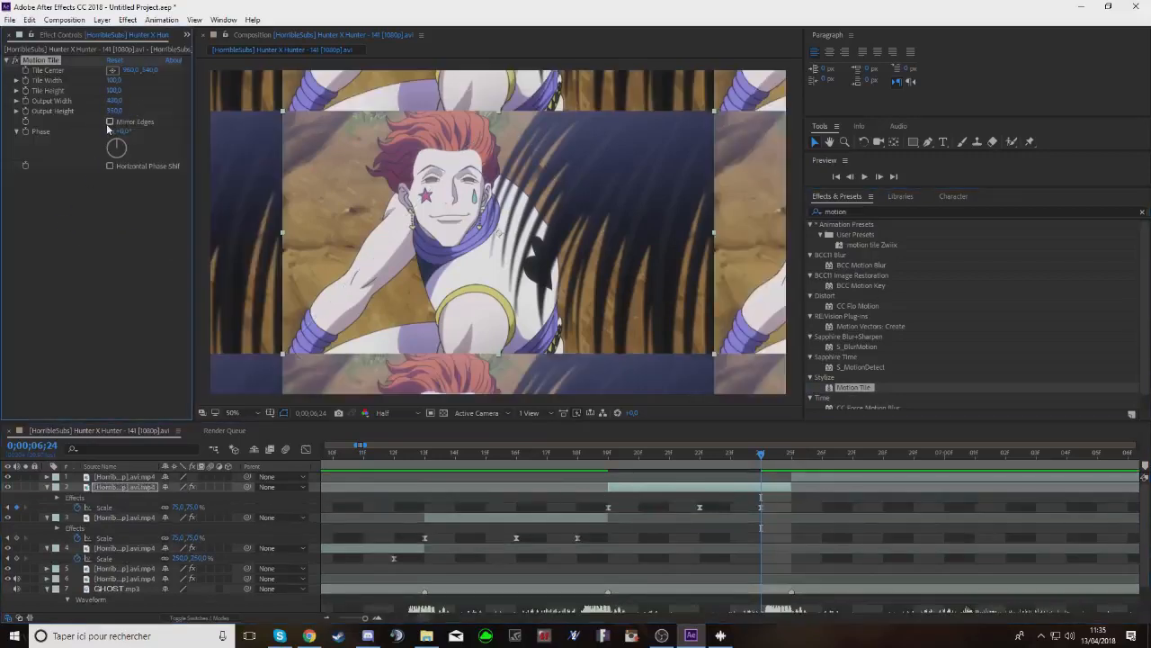
click(109, 122)
key(Page_Up)
key(Page_Up)
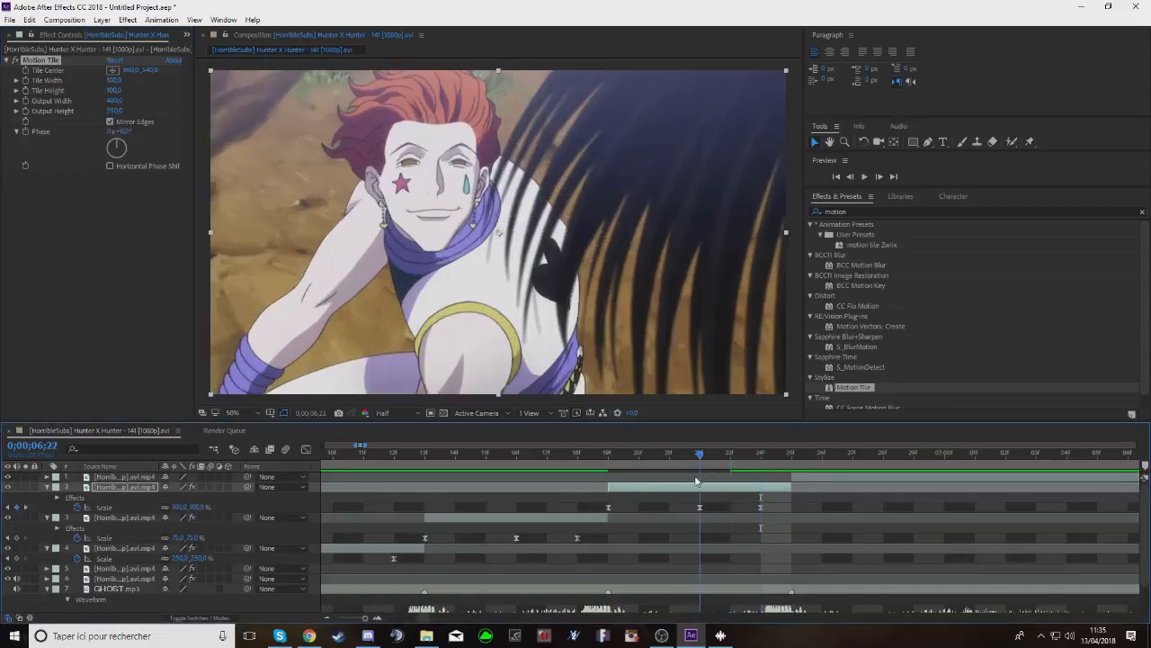
click(859, 182)
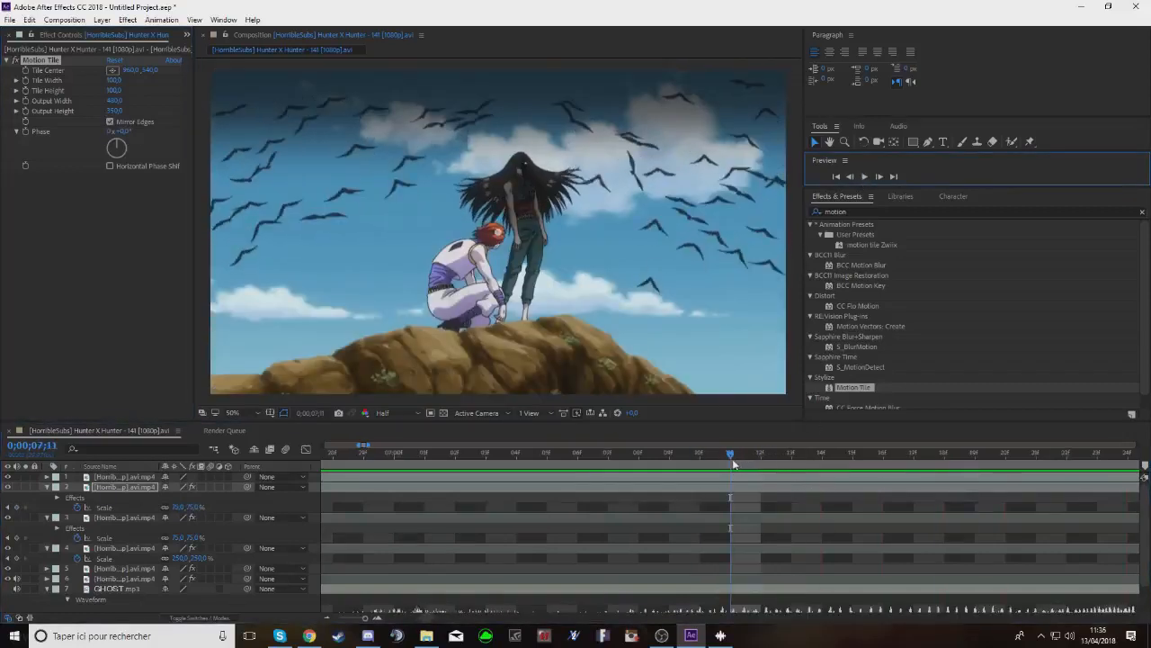
Try to split the GHOST.mp3 layer and the first video layer at 0;00;07;18, and undo the splits
drag(734, 463, 608, 458)
click(865, 178)
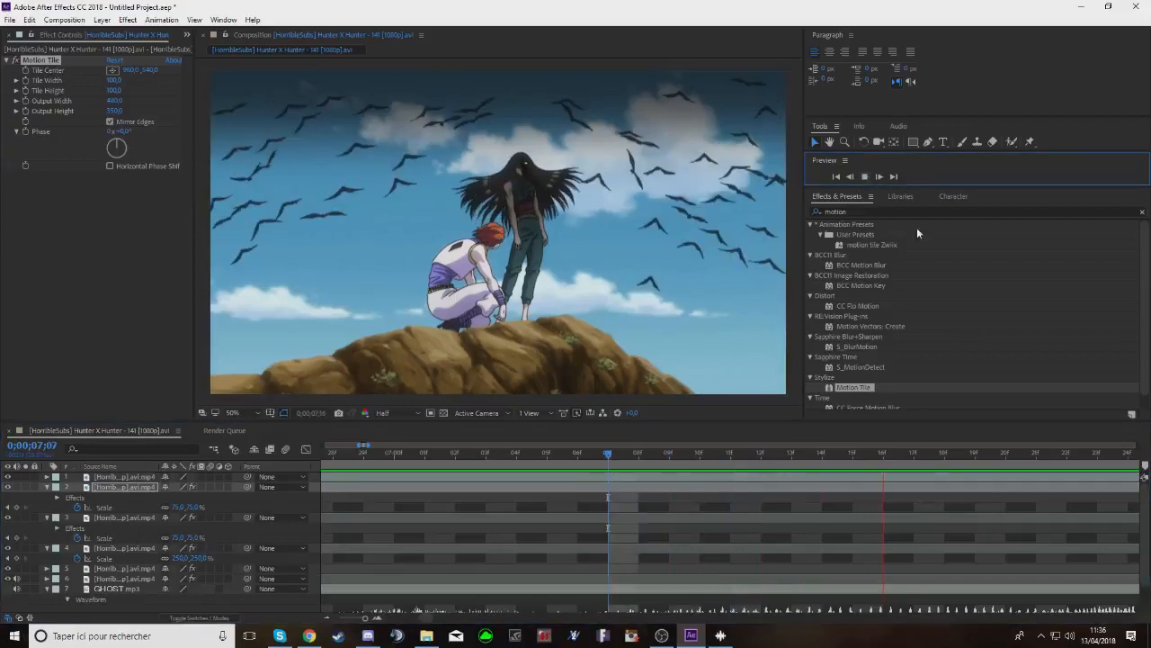
key(space)
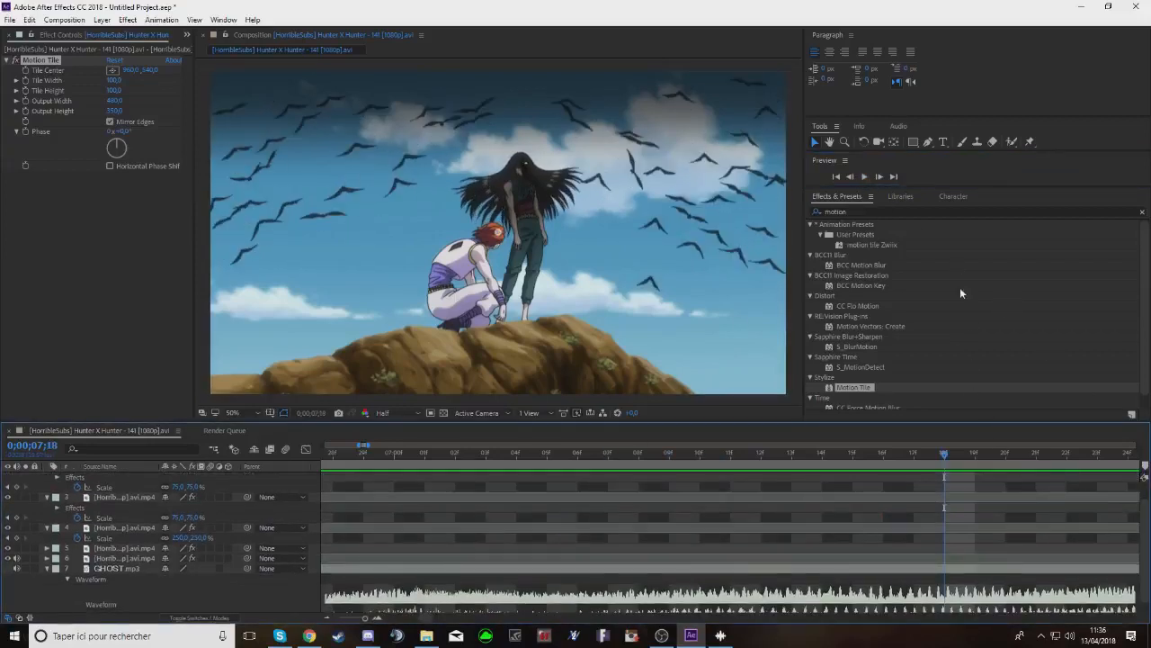
click(878, 177)
click(1012, 486)
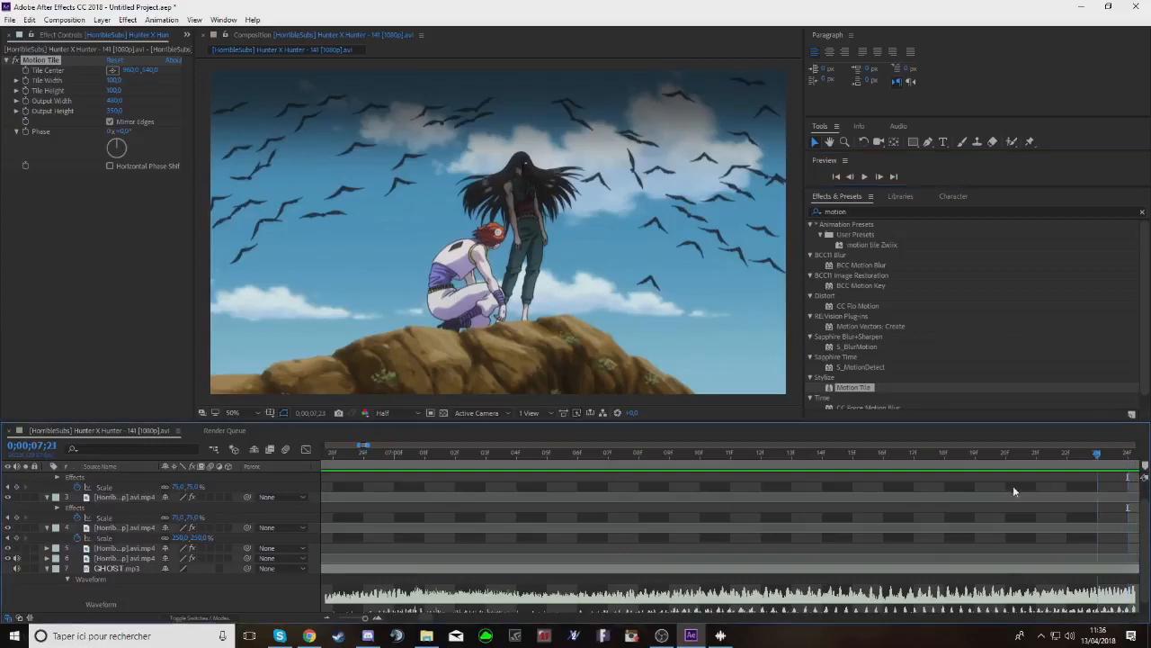
key(Page_Up)
click(945, 576)
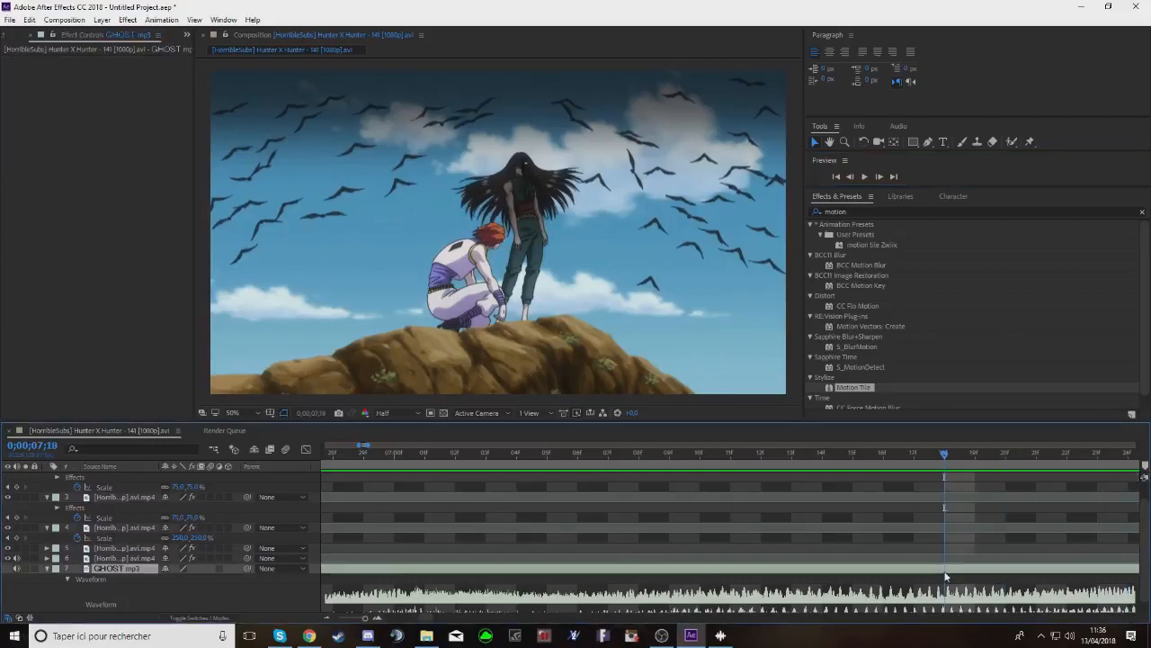
key(ctrl+shift+d)
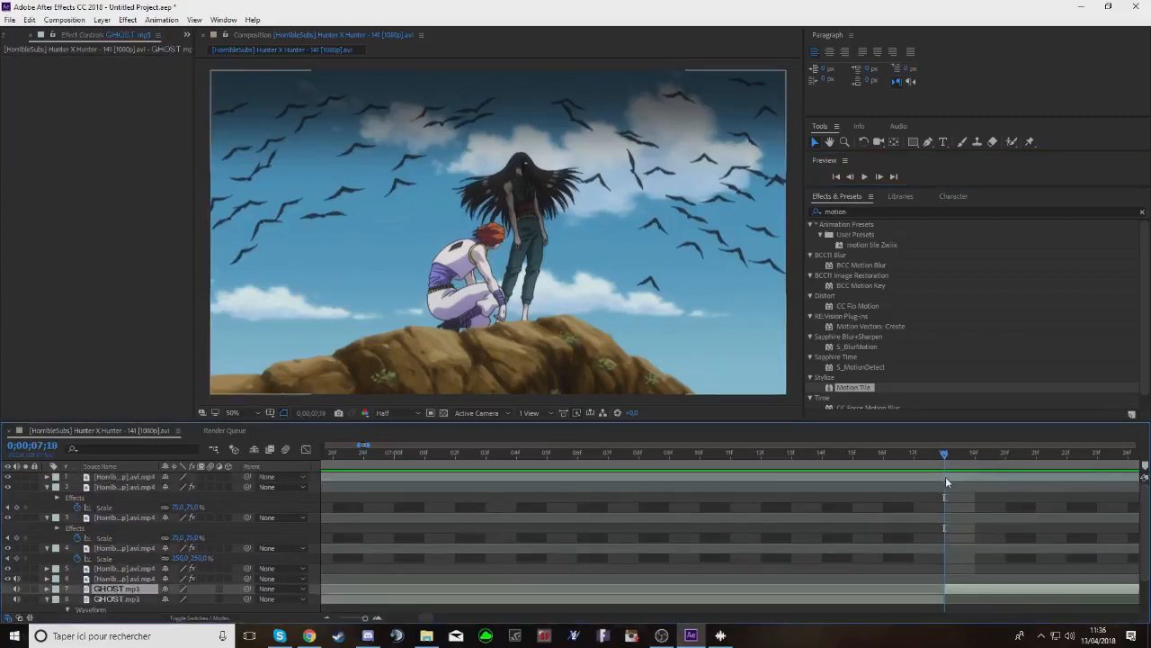
click(970, 476)
key(ctrl+shift+d)
key(ctrl+z)
key(ctrl+z)
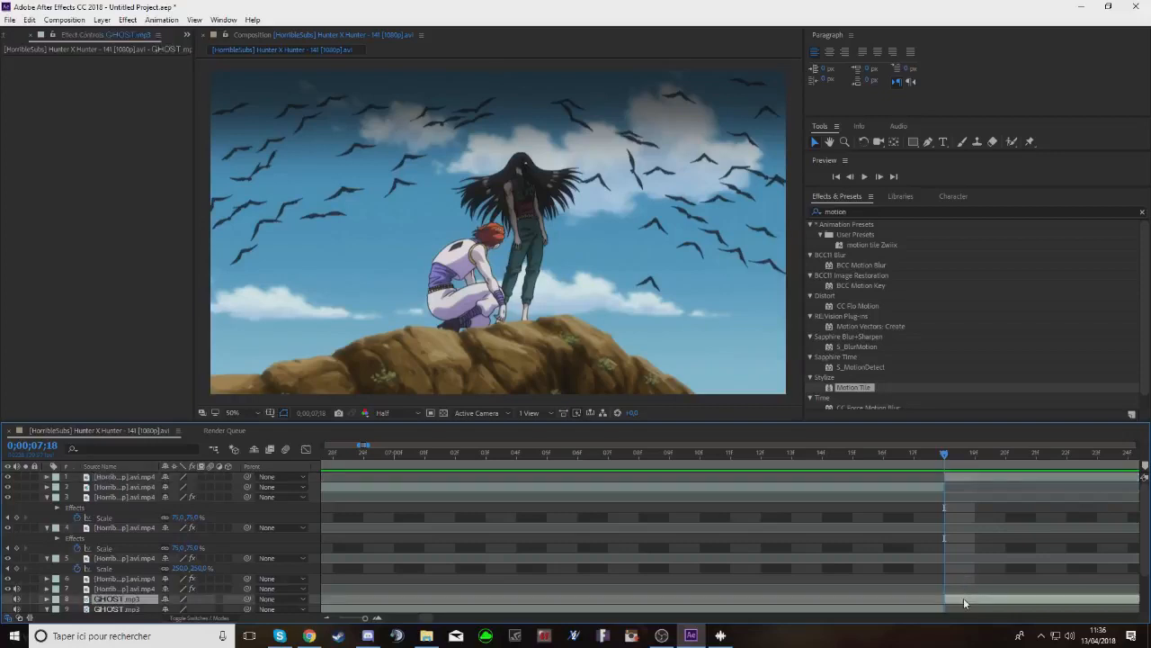
Preview up to the third layer's start at 0;00;06;13 and apply the Video Copilot Twitch effect to that layer
key(space)
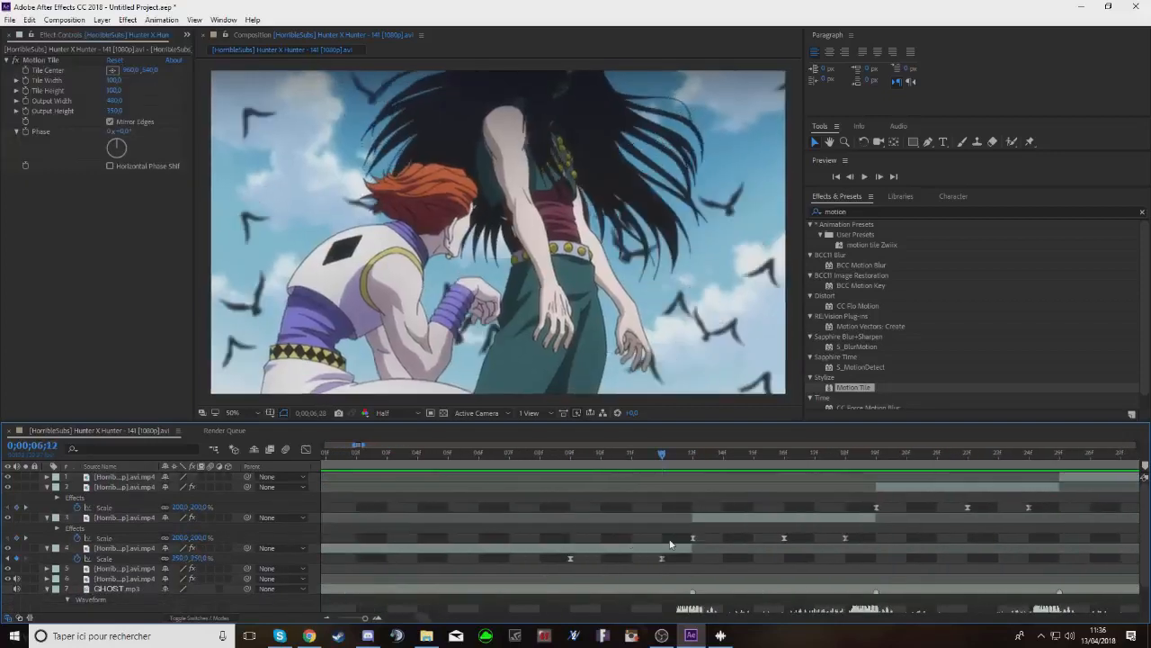
key(space)
click(117, 517)
click(845, 211)
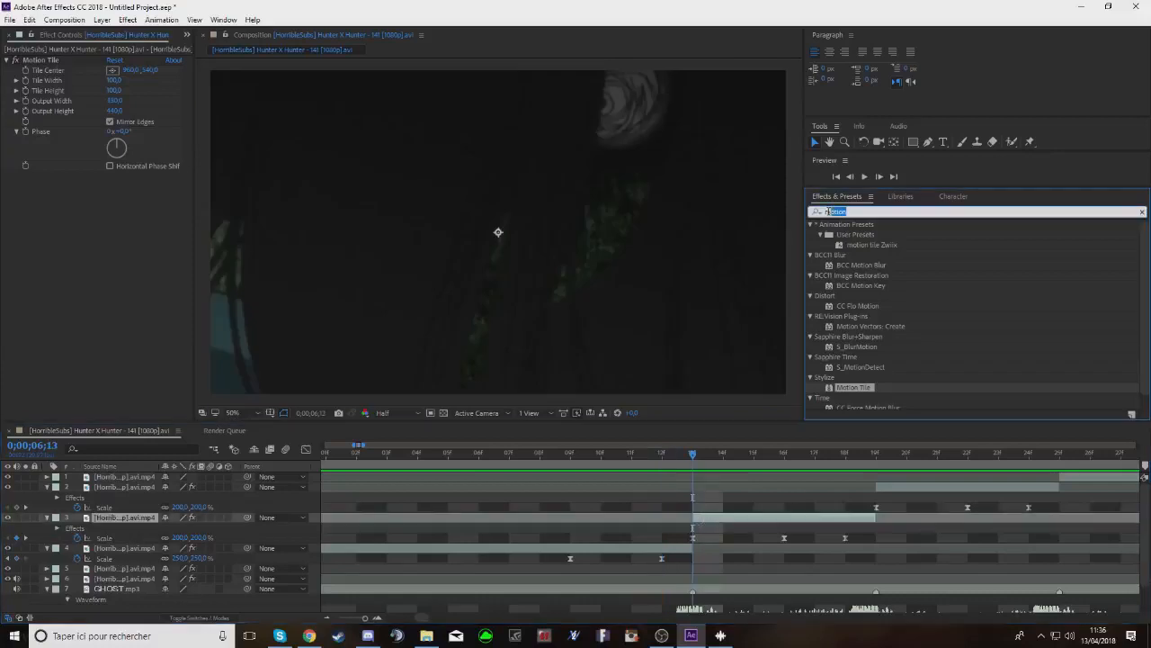
text(twit)
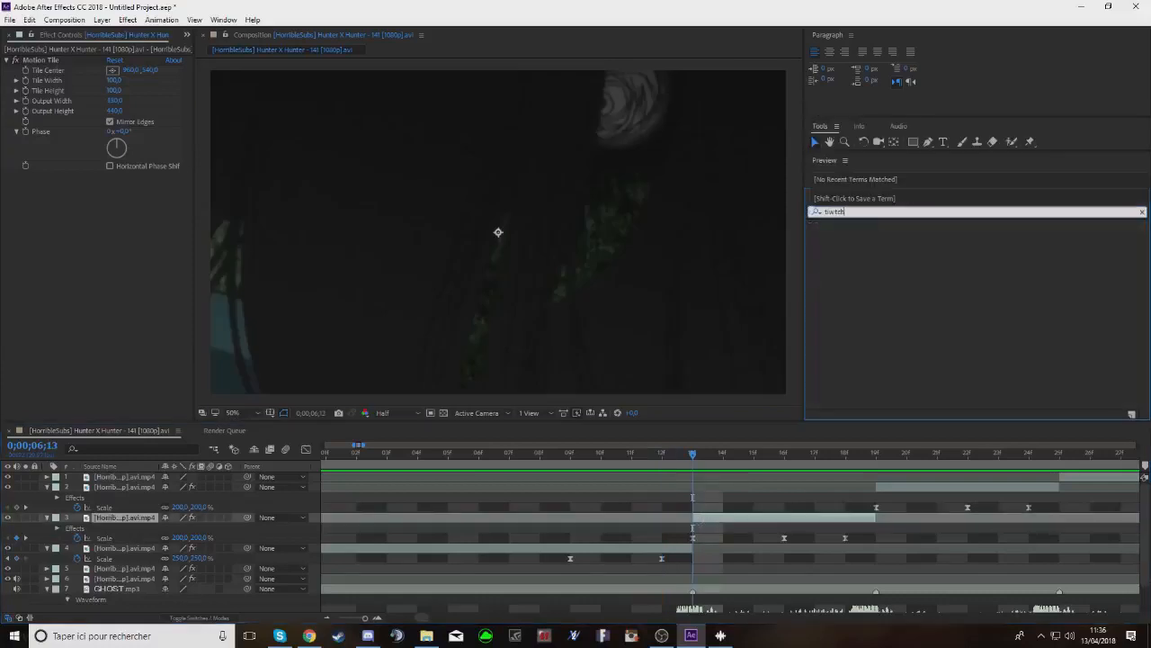
text(ch)
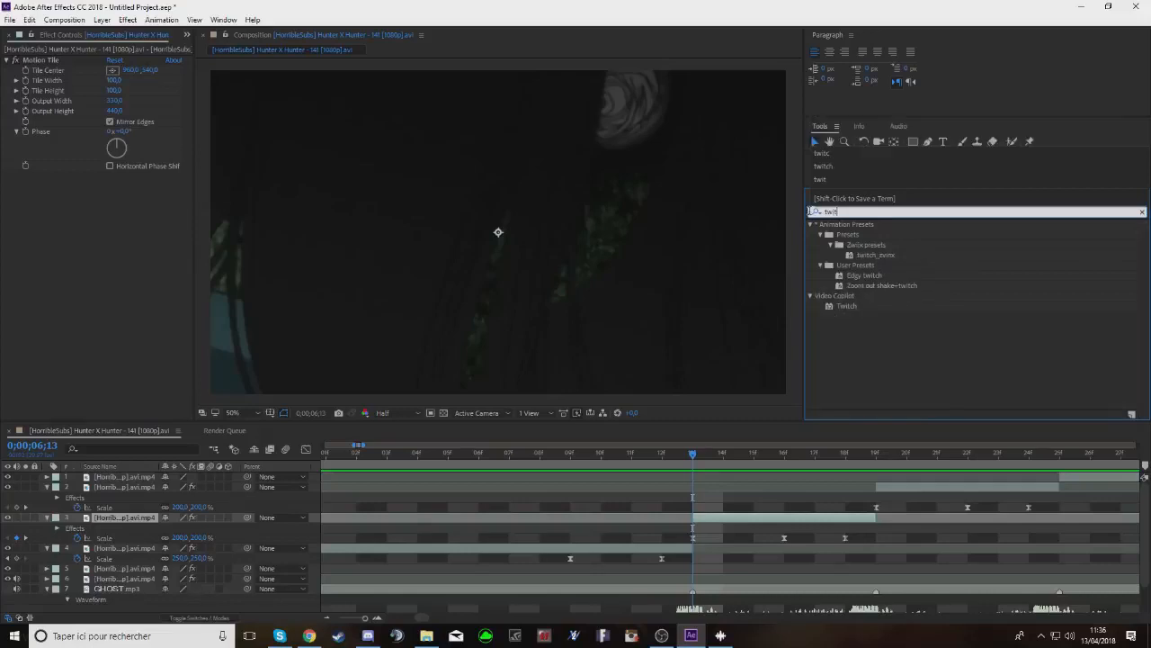
drag(840, 308, 736, 518)
click(832, 211)
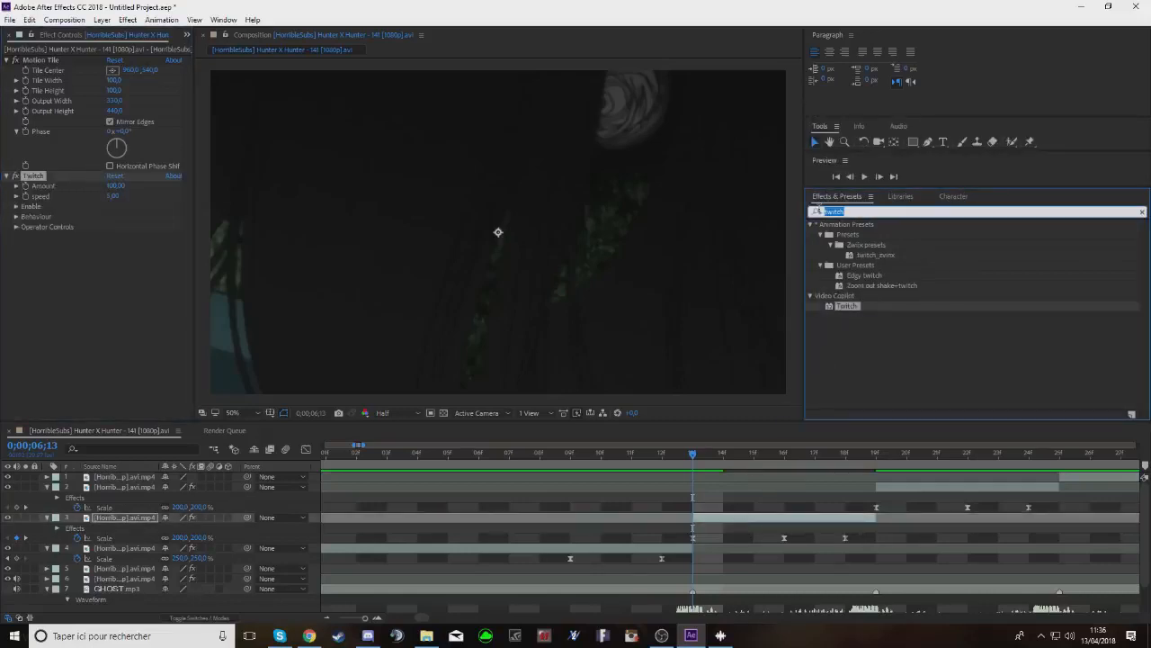
key(BackSpace)
Lower the Twitch Amount, raise its Speed, and enable Blur, Scale and Slide on the third layer
click(114, 185)
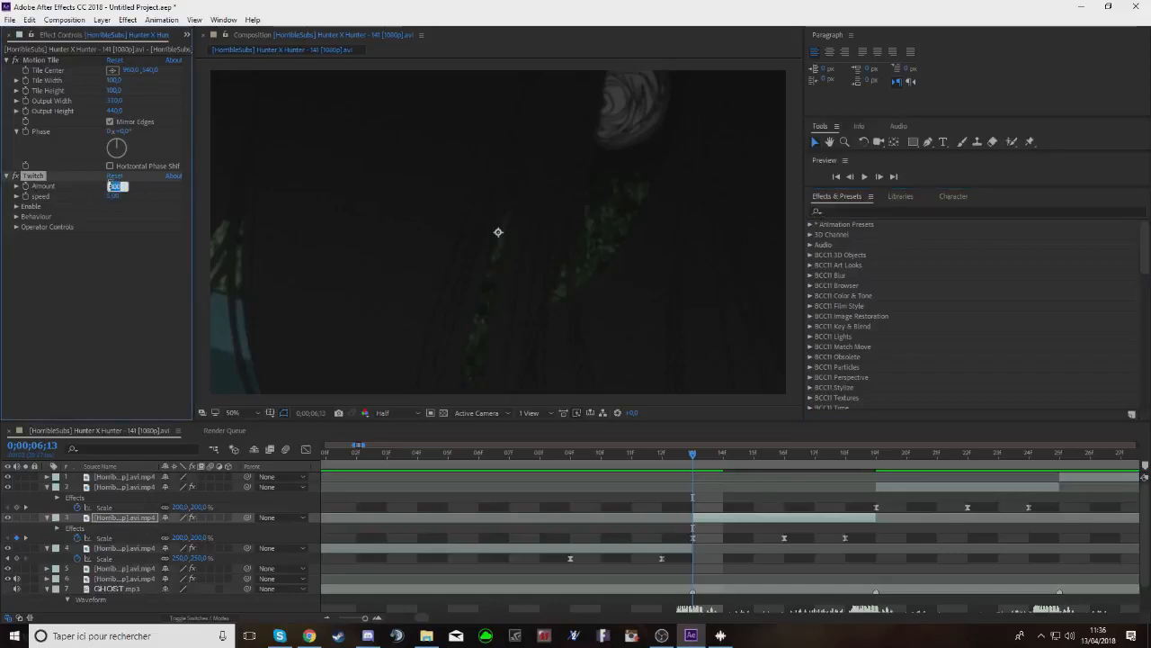
text(10)
key(Return)
click(114, 195)
key(BackSpace)
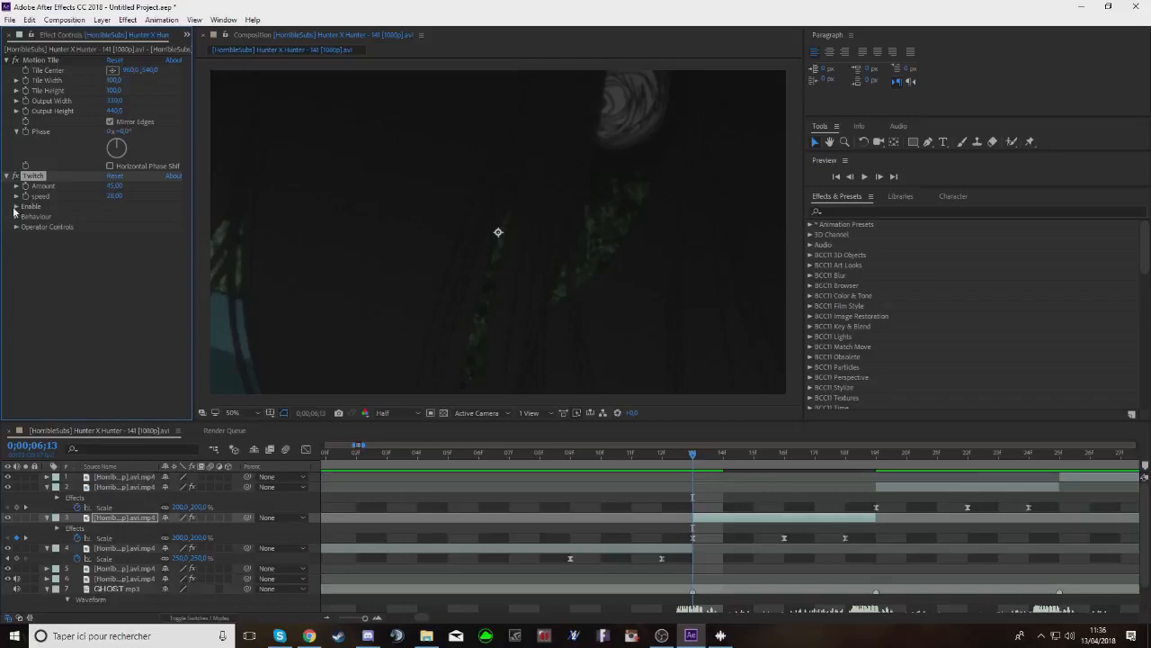
click(15, 207)
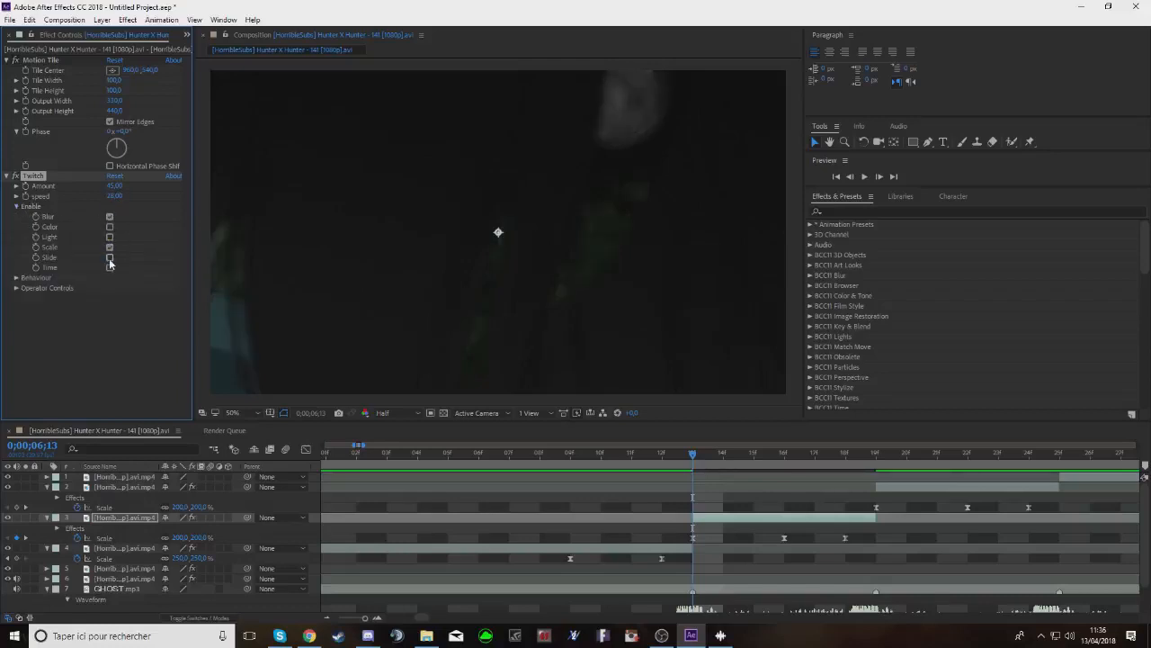
click(109, 257)
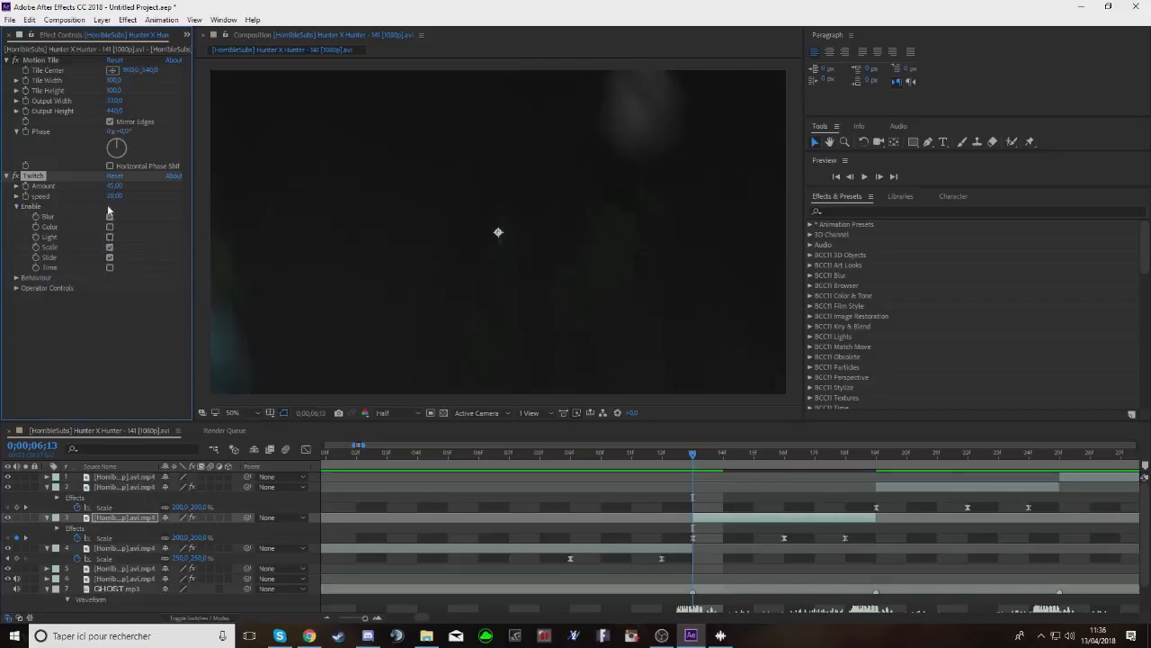
Keyframe the third layer's Twitch Amount down to 0 at 0;00;06;16 and its Speed down to 0 at 0;00;06;17
click(881, 178)
click(881, 177)
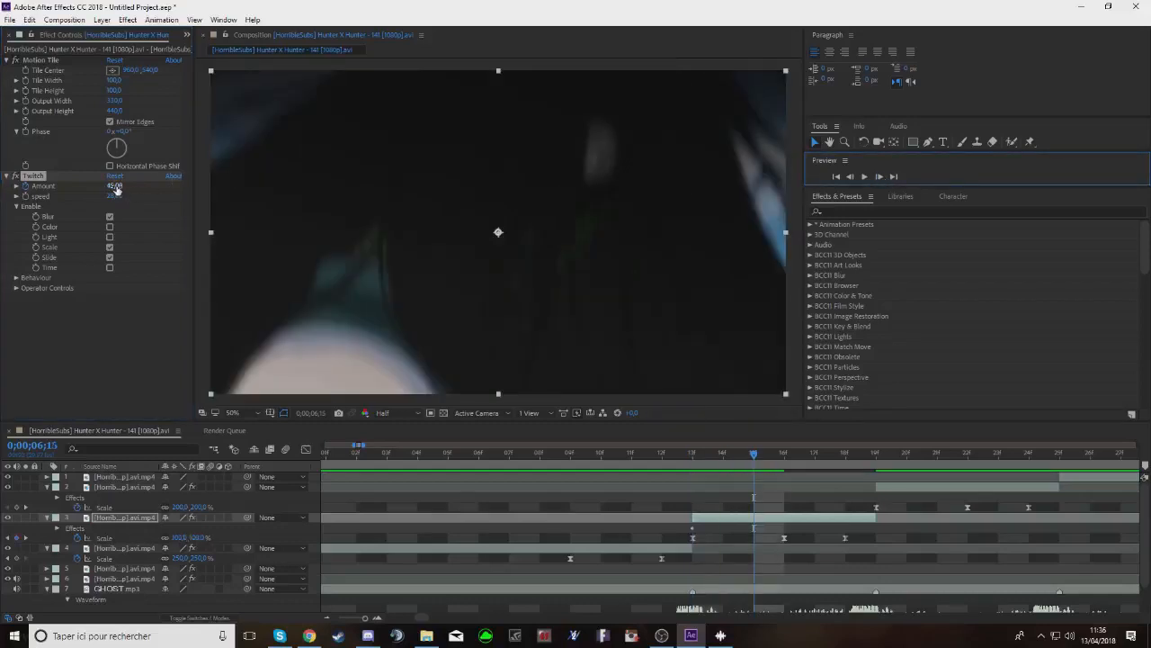
click(885, 176)
click(114, 186)
text(0)
key(Return)
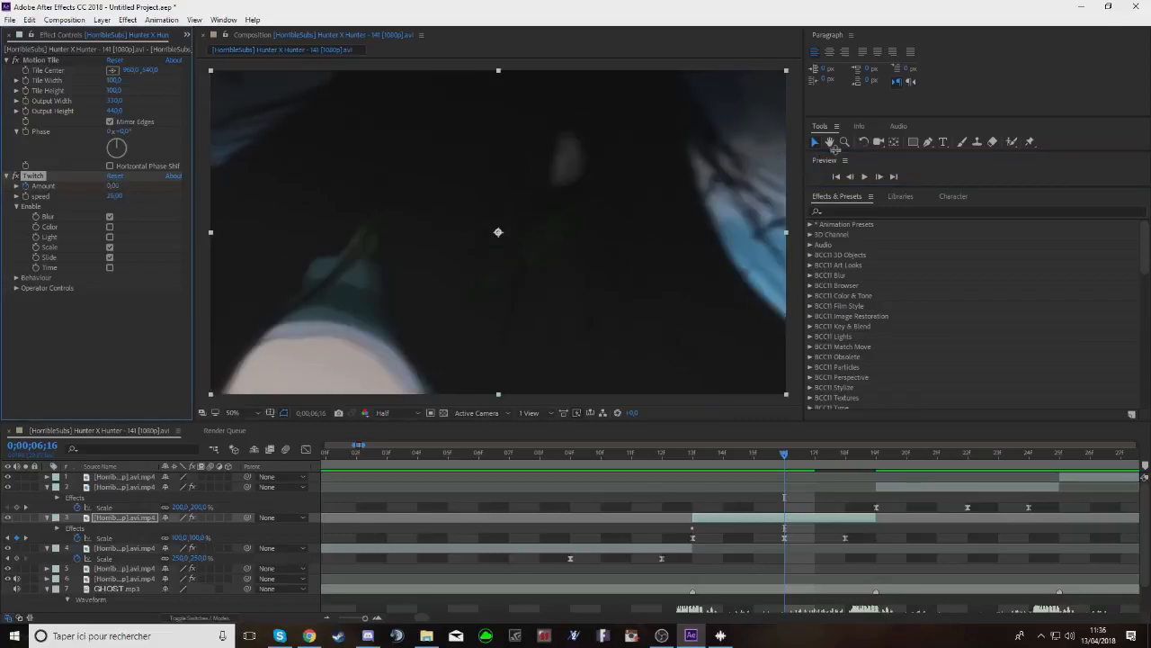
drag(784, 453, 804, 482)
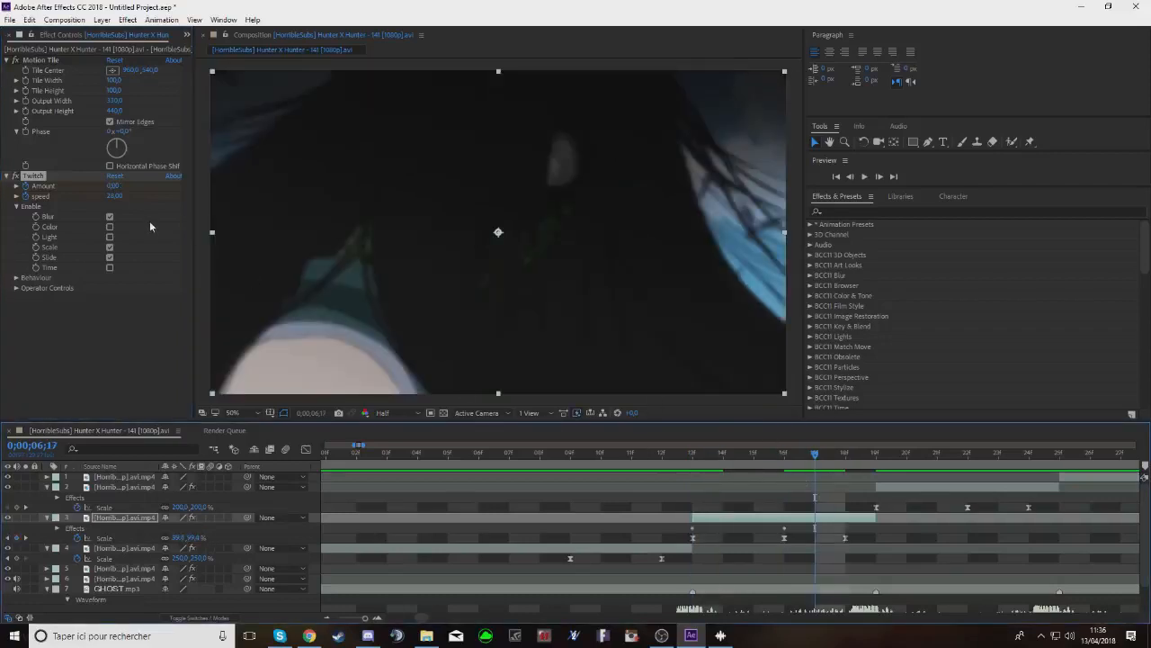
click(115, 195)
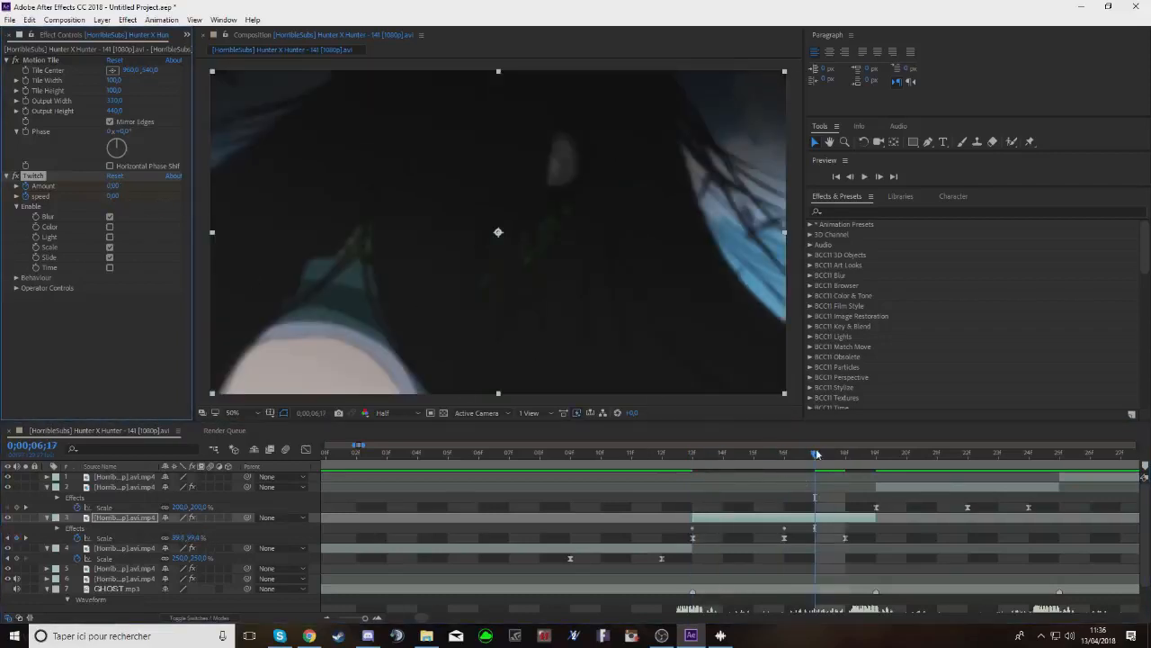
Copy the keyframed Twitch effect from the third layer's start and paste it onto the second layer at 0;00;06;19
drag(815, 453, 693, 515)
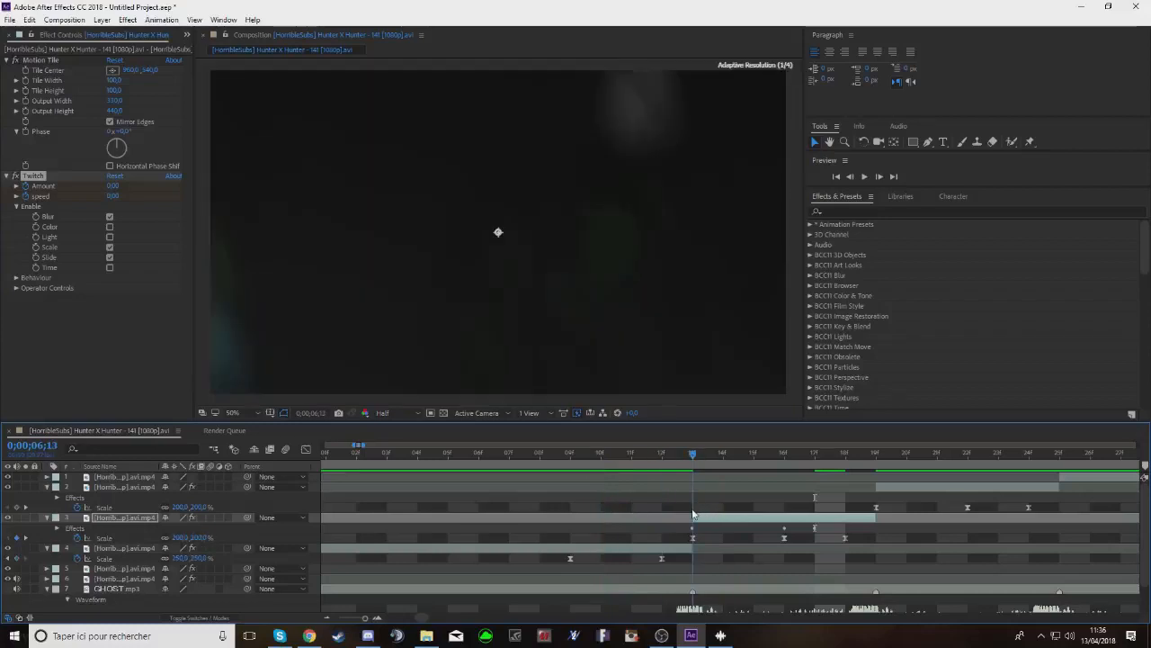
click(704, 518)
click(40, 179)
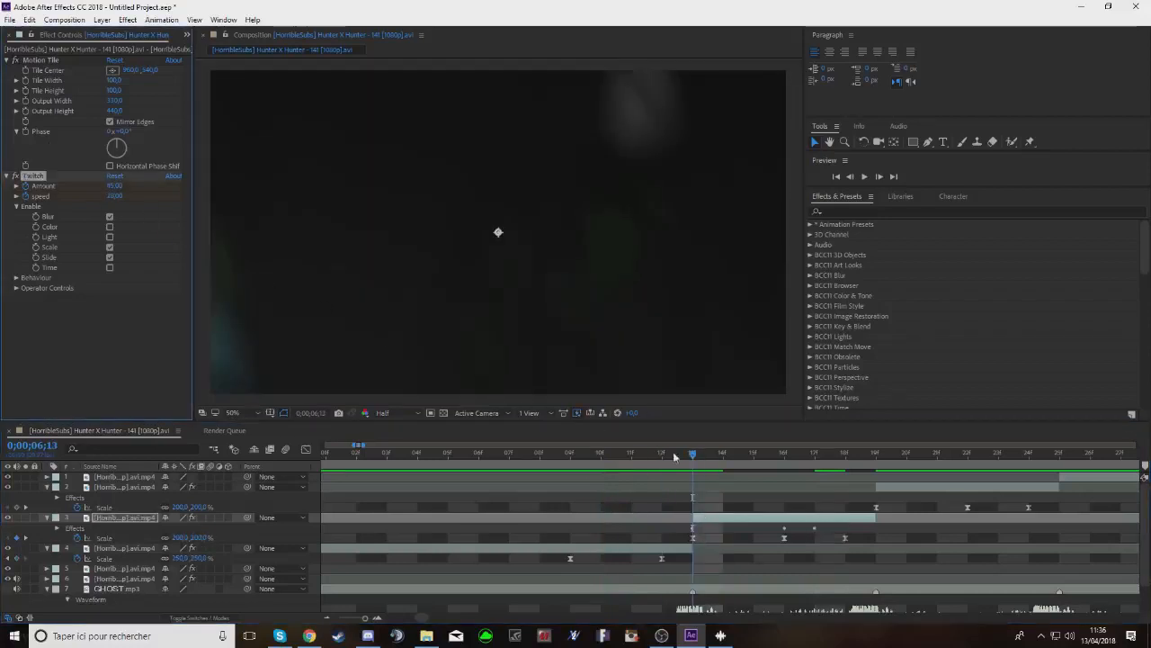
click(834, 485)
key(i)
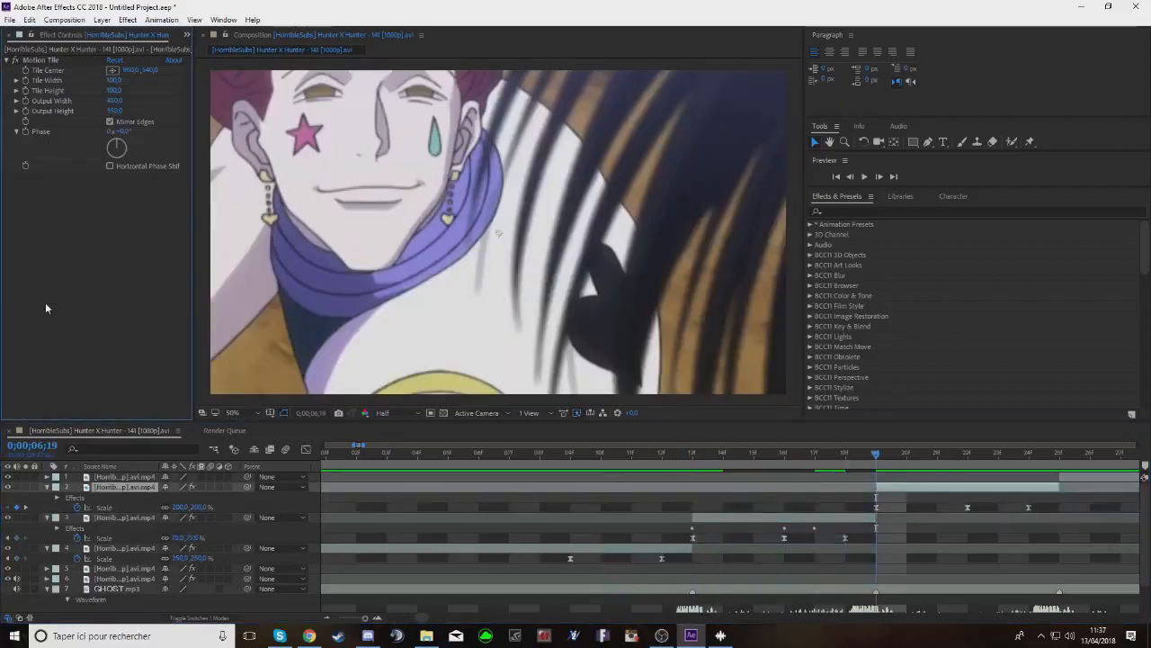
key(ctrl+v)
Preview the twitch on the two short clips from 0;00;06;10
drag(884, 466, 595, 513)
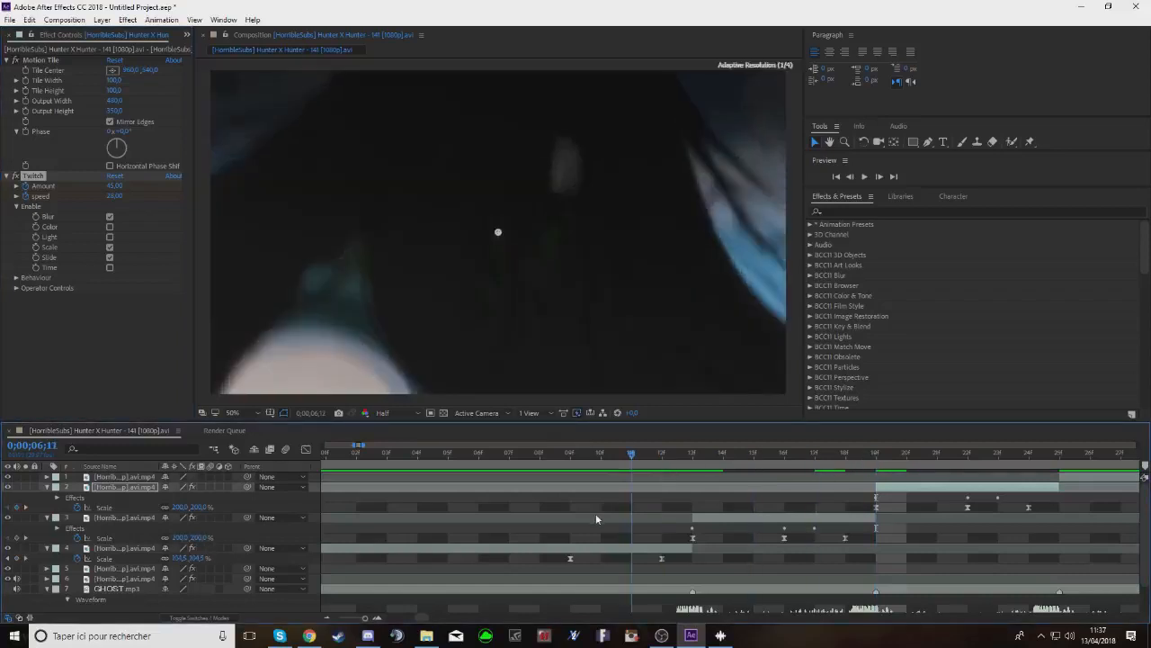
click(868, 177)
click(868, 177)
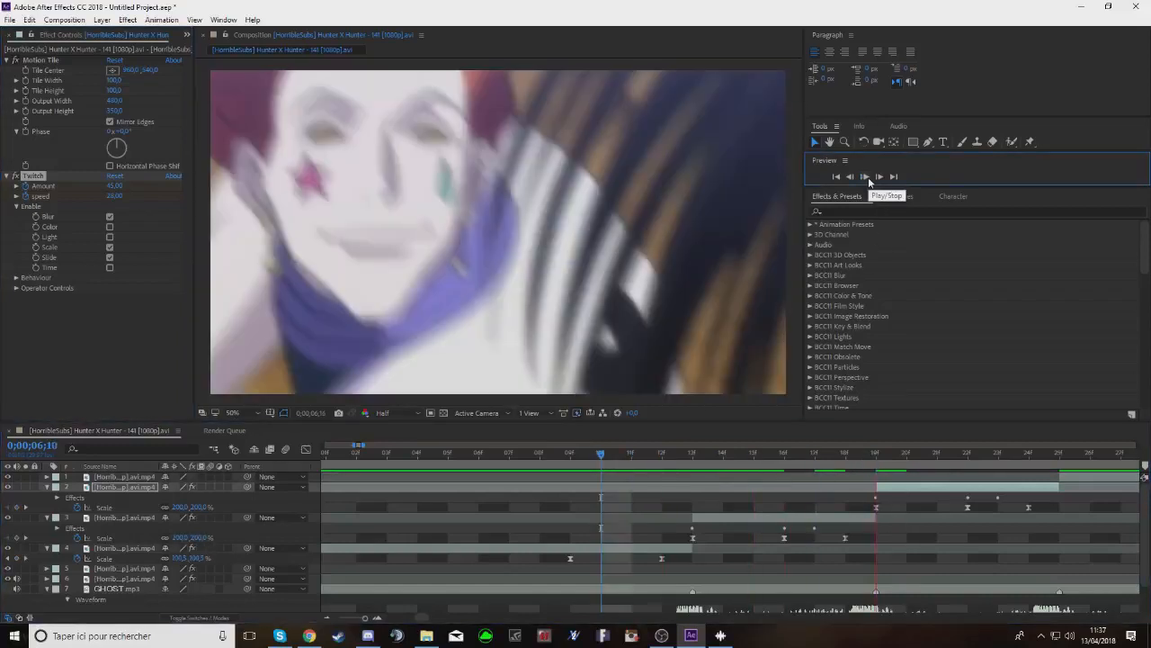
click(868, 177)
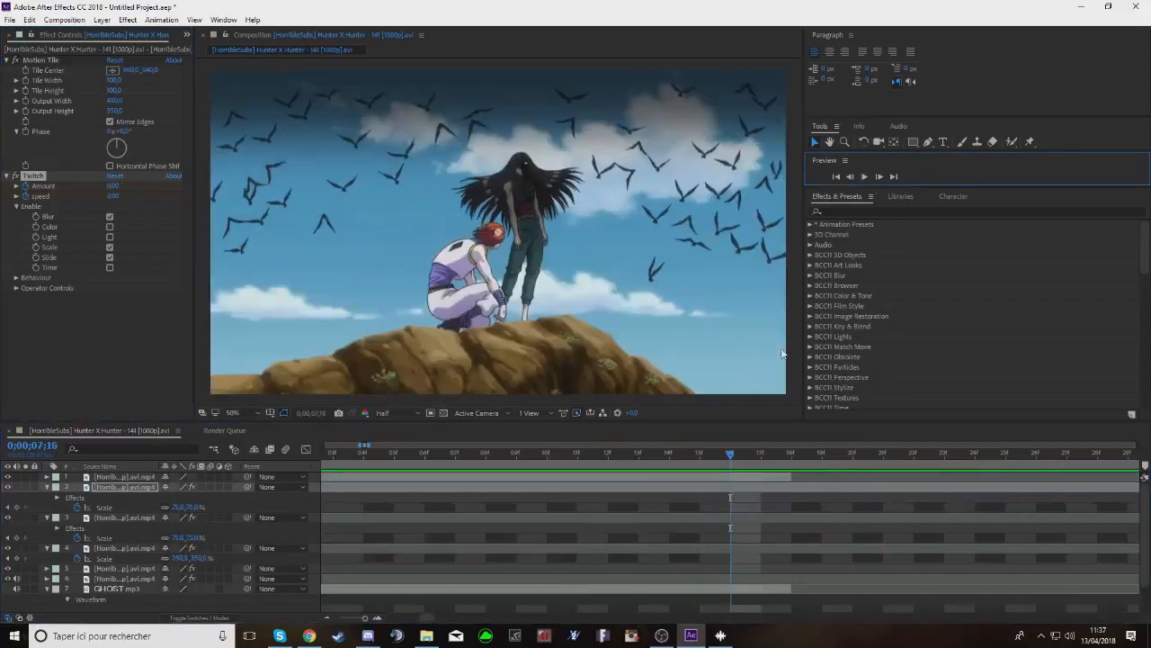
drag(713, 459, 182, 506)
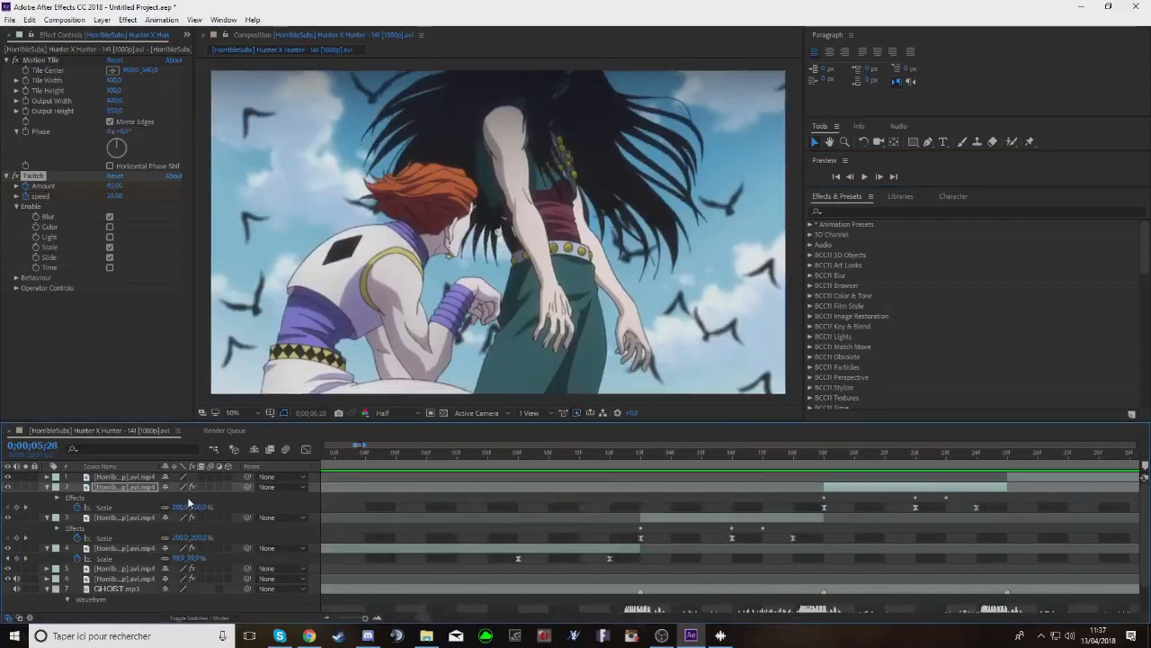
Preview the whole sequence from the beginning and replay the section with the two short twitch clips
drag(378, 619, 361, 618)
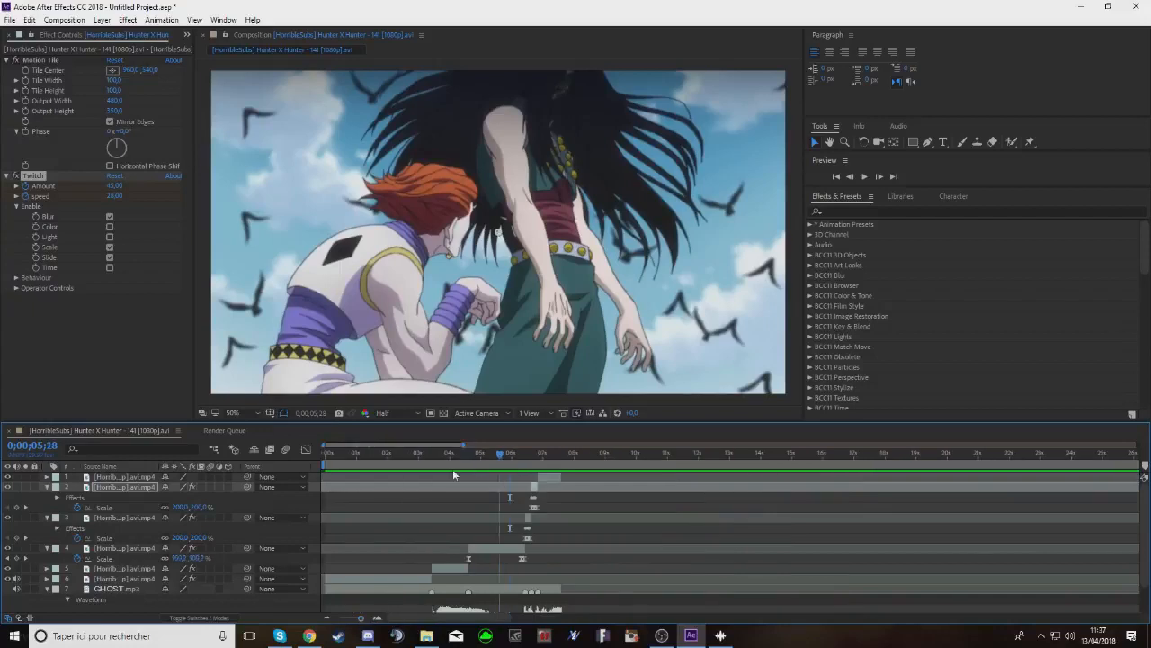
key(Home)
click(865, 177)
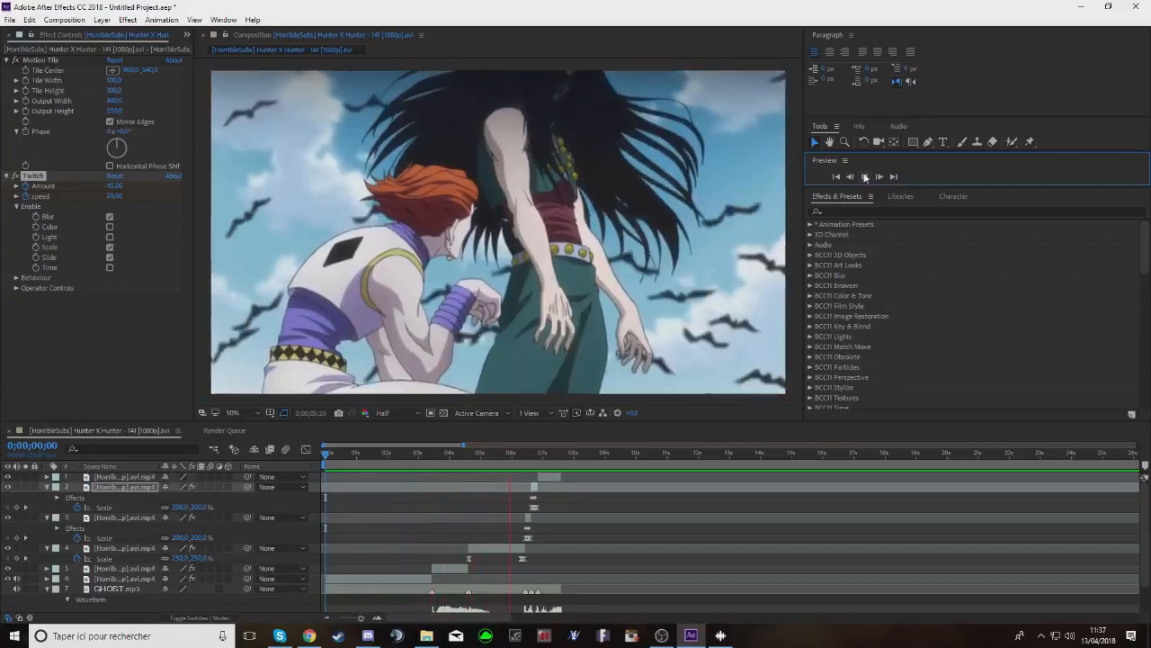
click(865, 177)
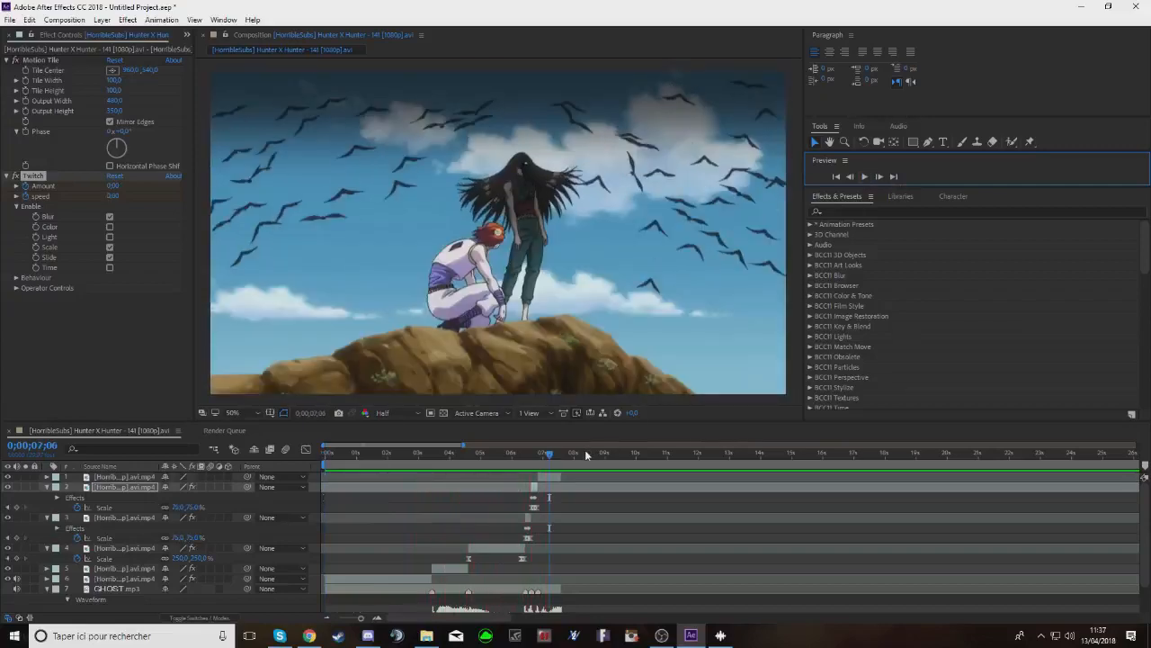
drag(549, 453, 519, 469)
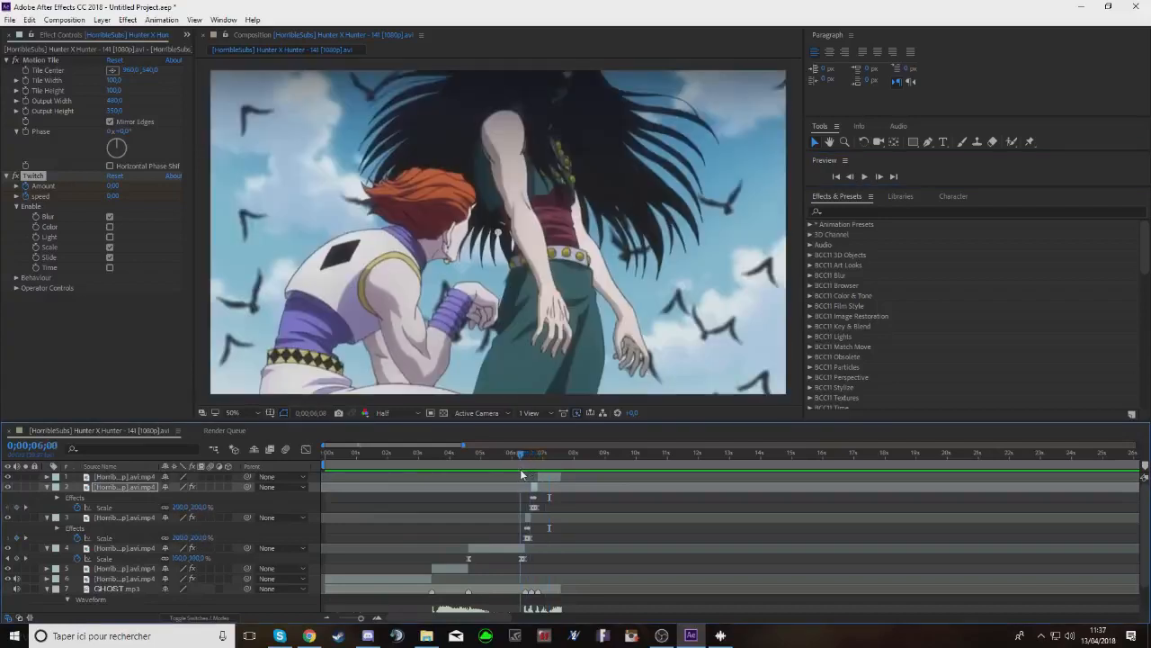
click(868, 177)
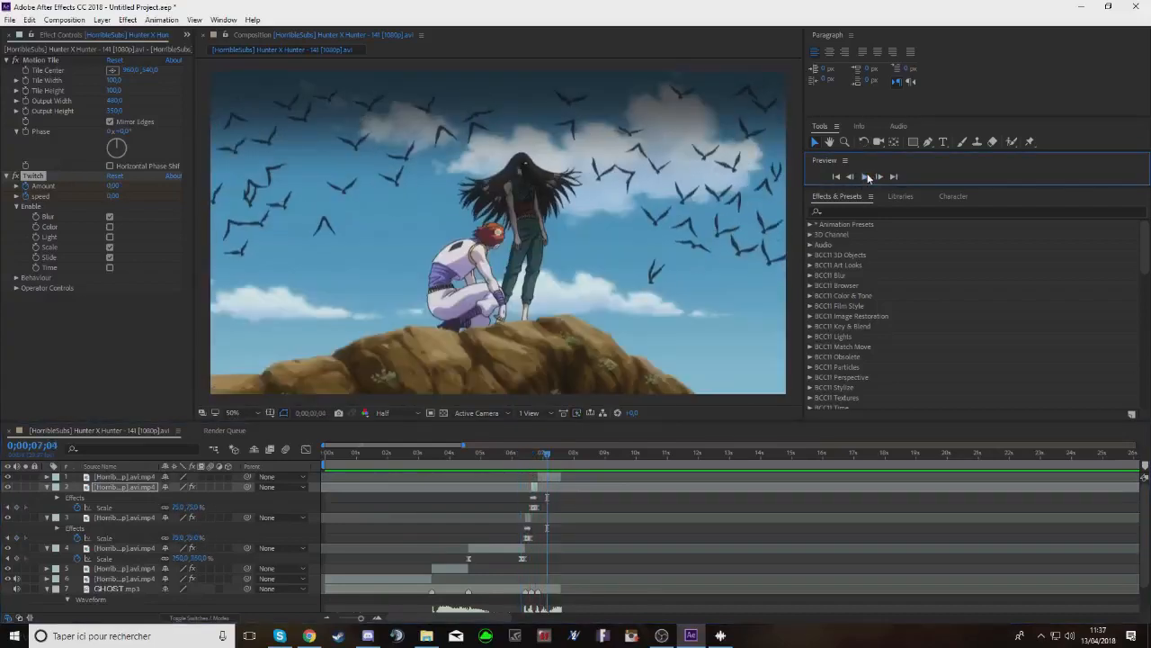
drag(522, 463, 521, 463)
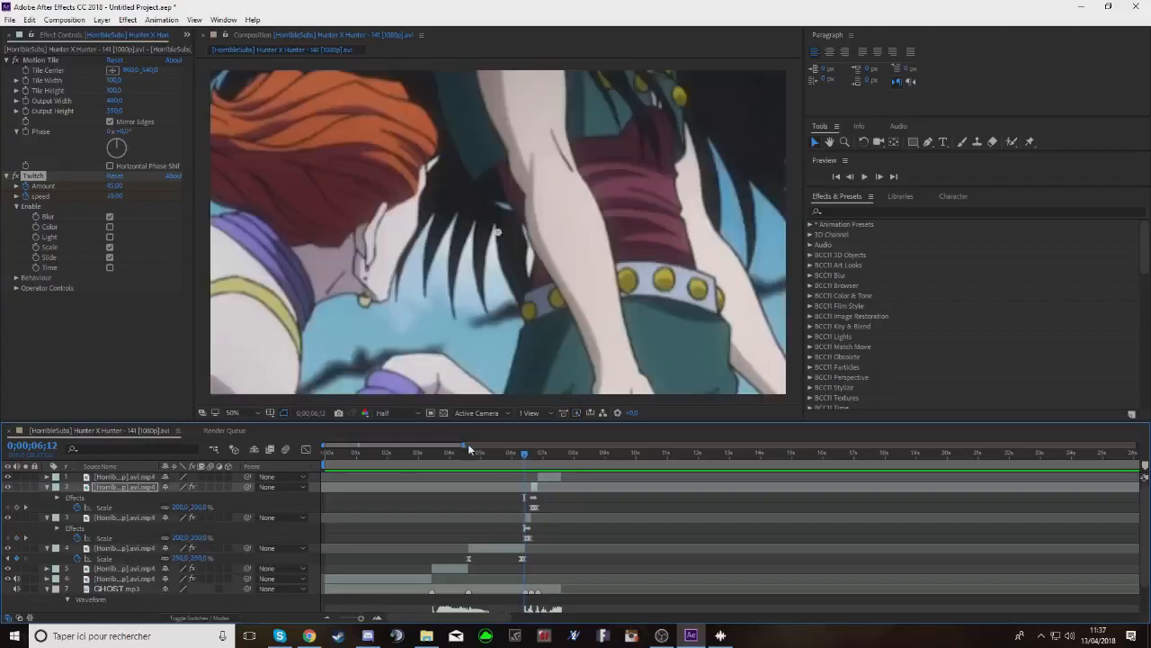
Set the composition duration to 0;00;07;17 to match the end of the last clip
click(562, 455)
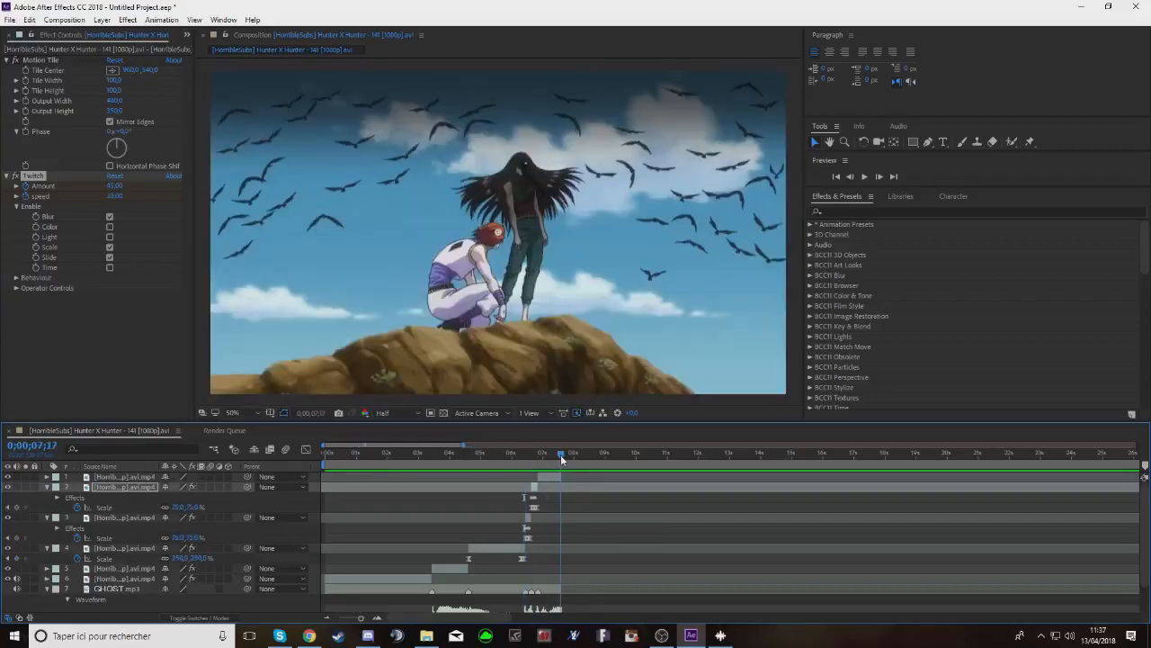
click(36, 446)
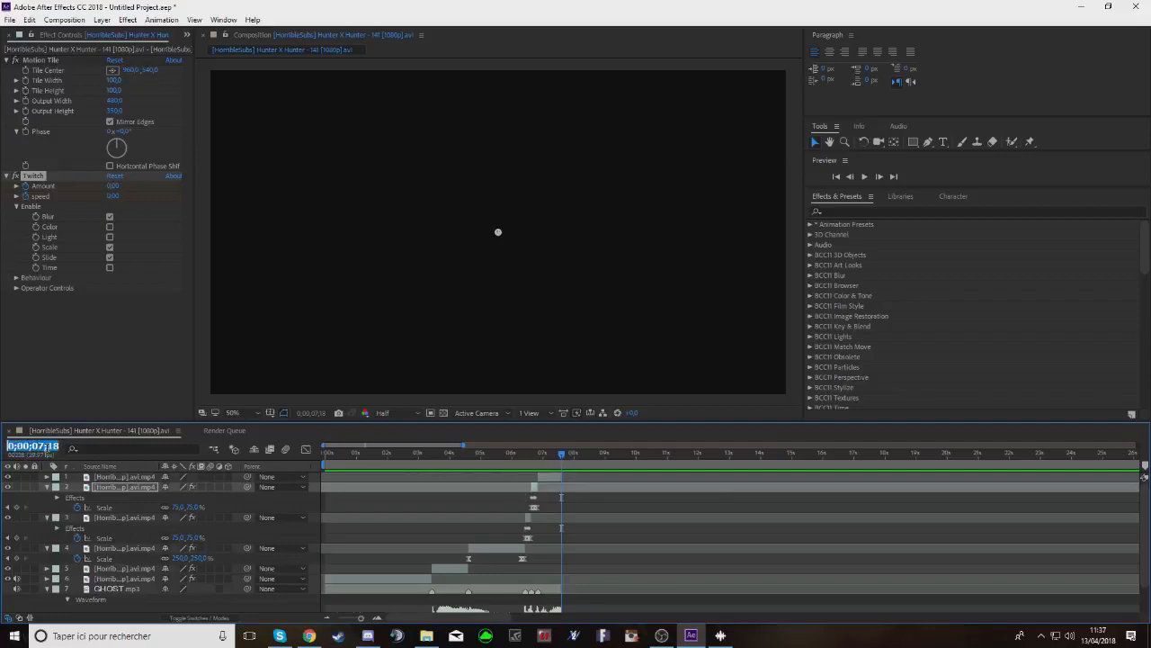
right_click(47, 437)
click(99, 205)
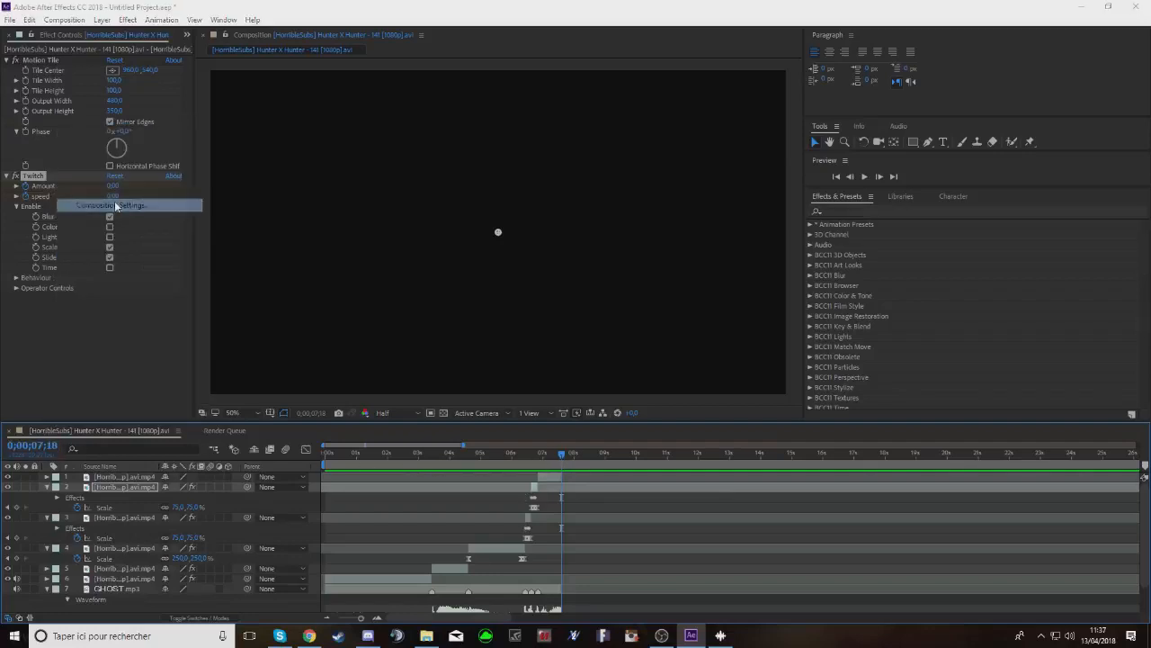
click(602, 361)
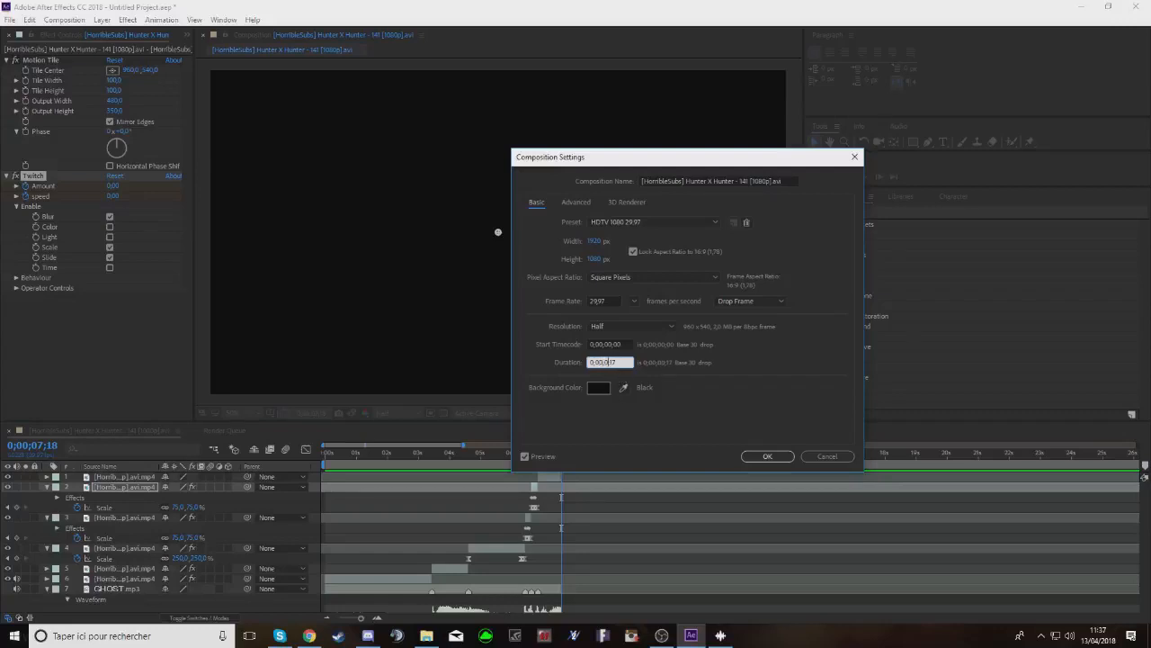
text(07;)
click(751, 457)
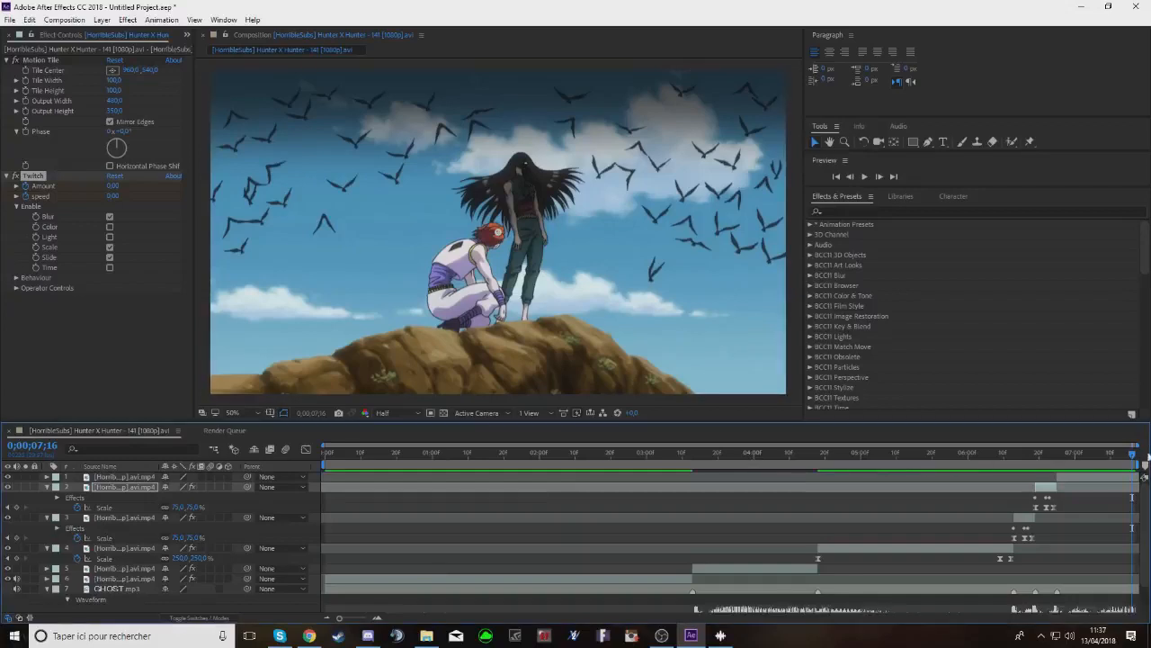
Preview the transition between the sixth and fifth layers from 0;00;03;09
drag(956, 458, 680, 475)
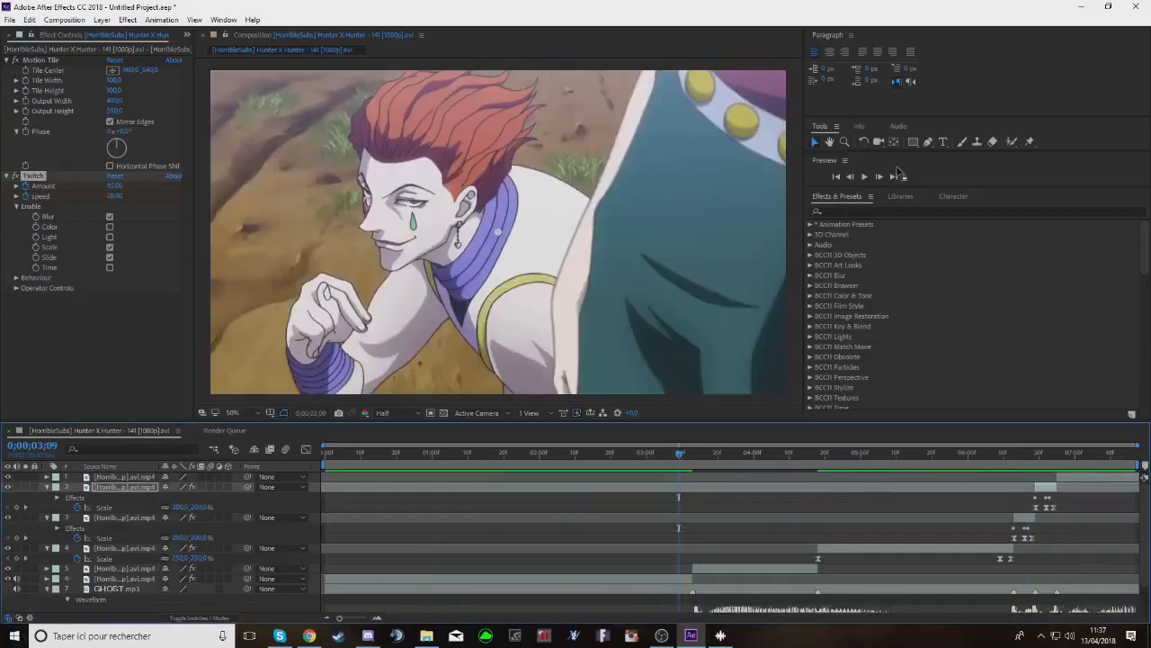
click(864, 175)
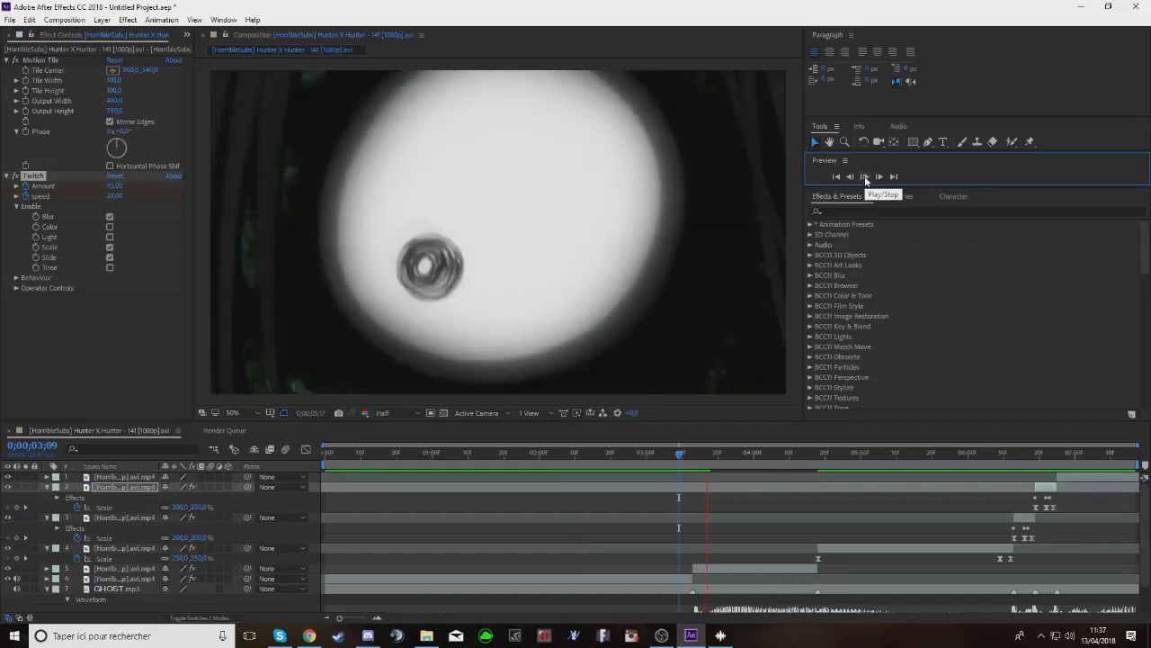
key(space)
Review the effects applied to the sixth and fifth layers around their cut at 0;00;03;13
key(Home)
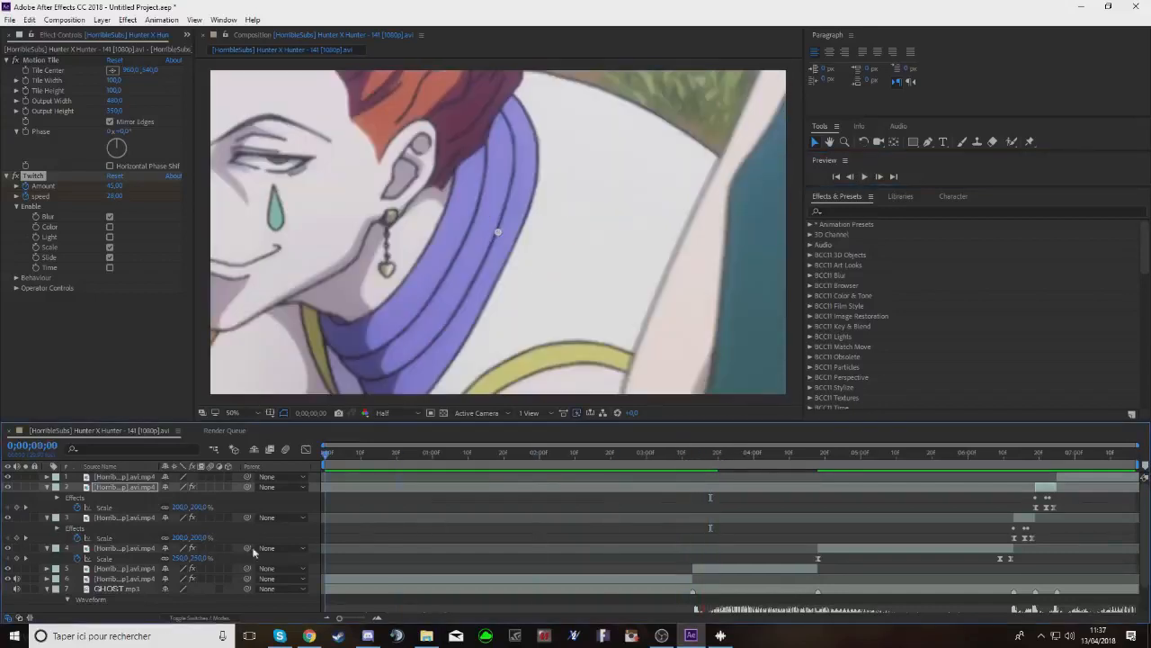
click(340, 582)
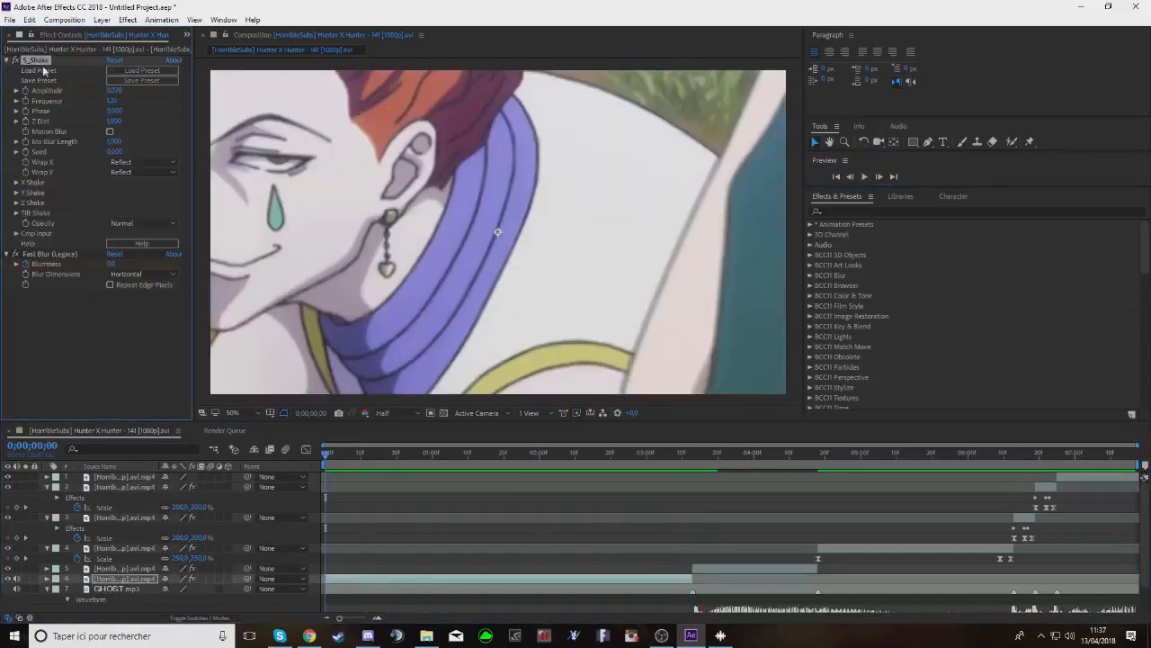
key(o)
key(Page_Up)
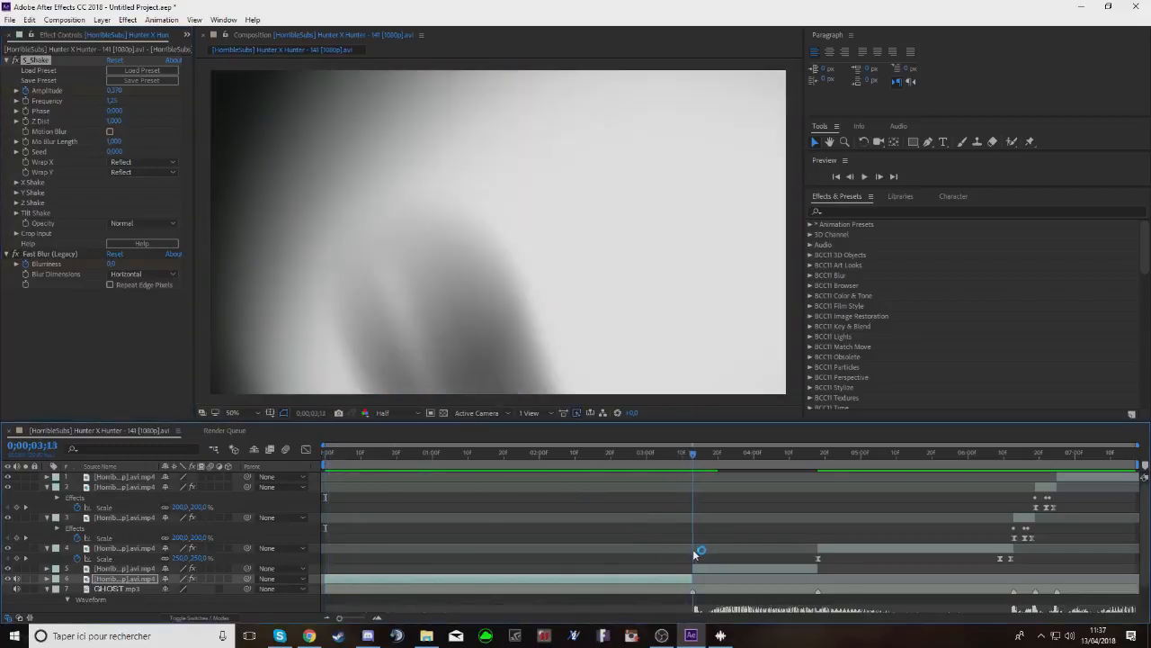
click(699, 568)
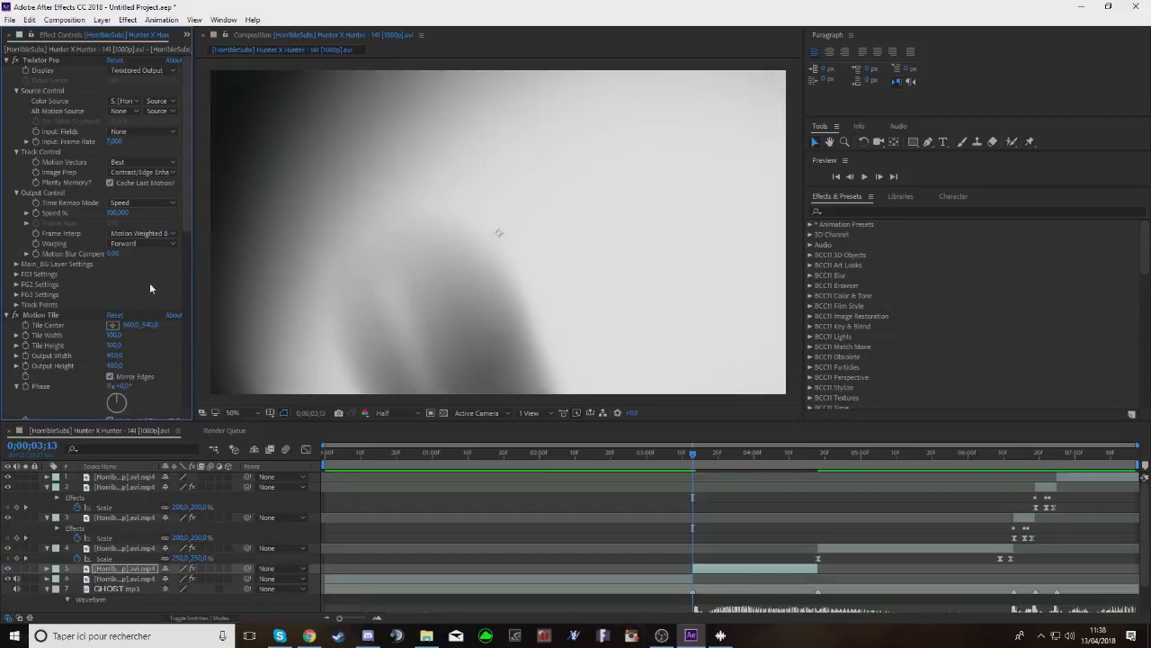
Save the project to the desktop as Untitled Project
click(9, 19)
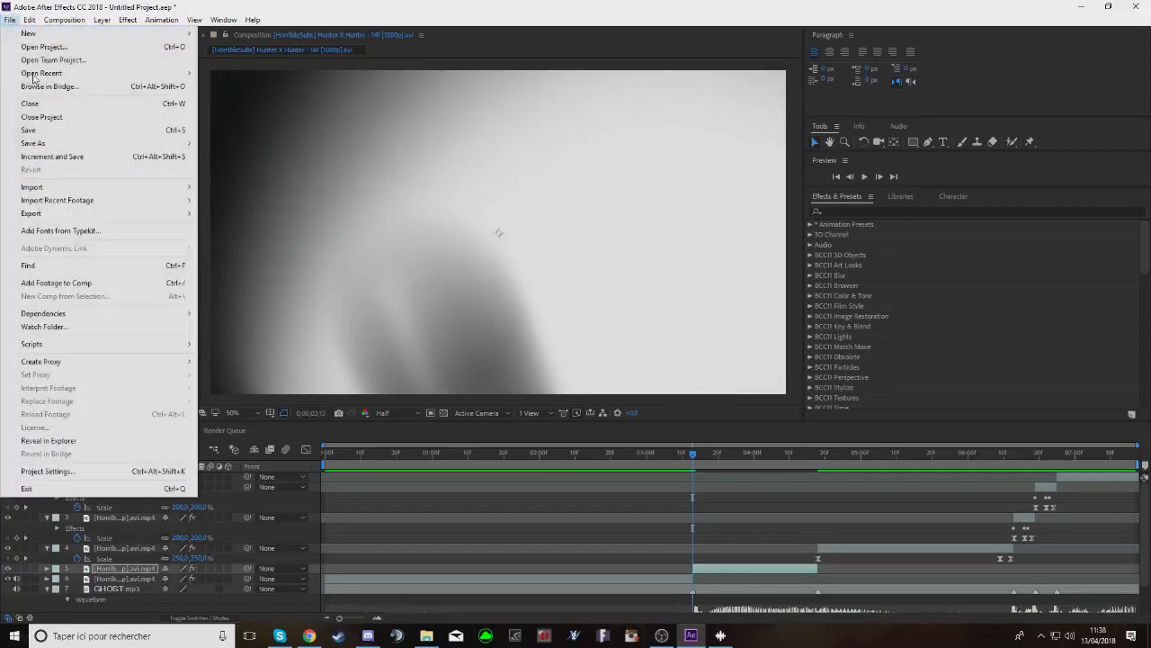
click(33, 140)
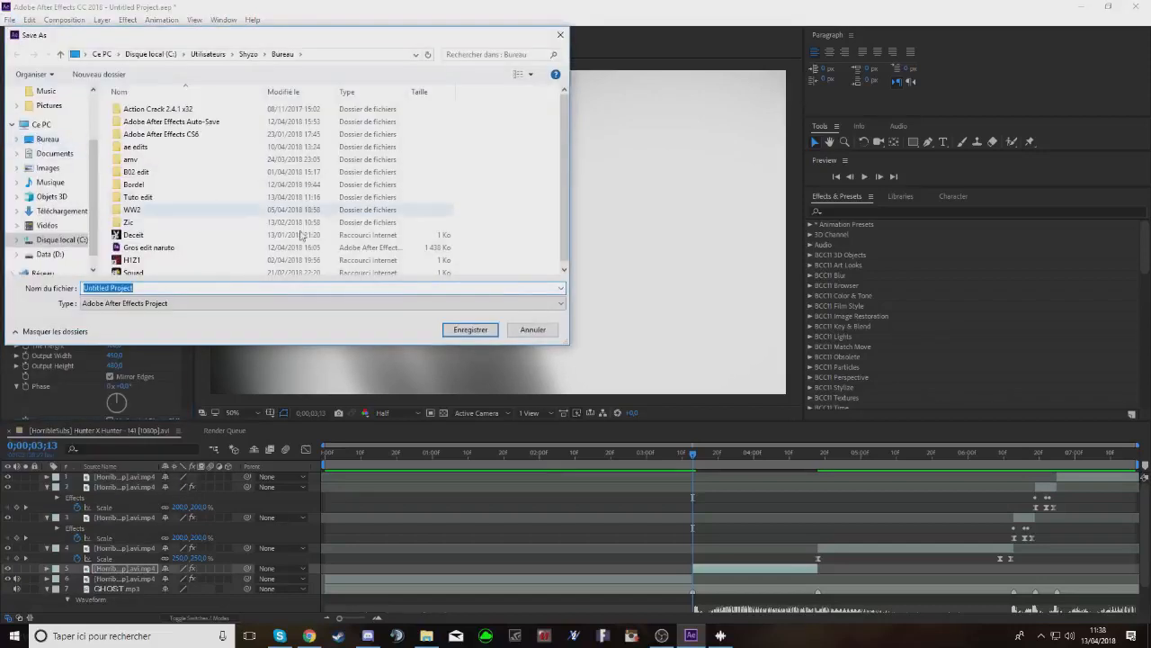
key(Return)
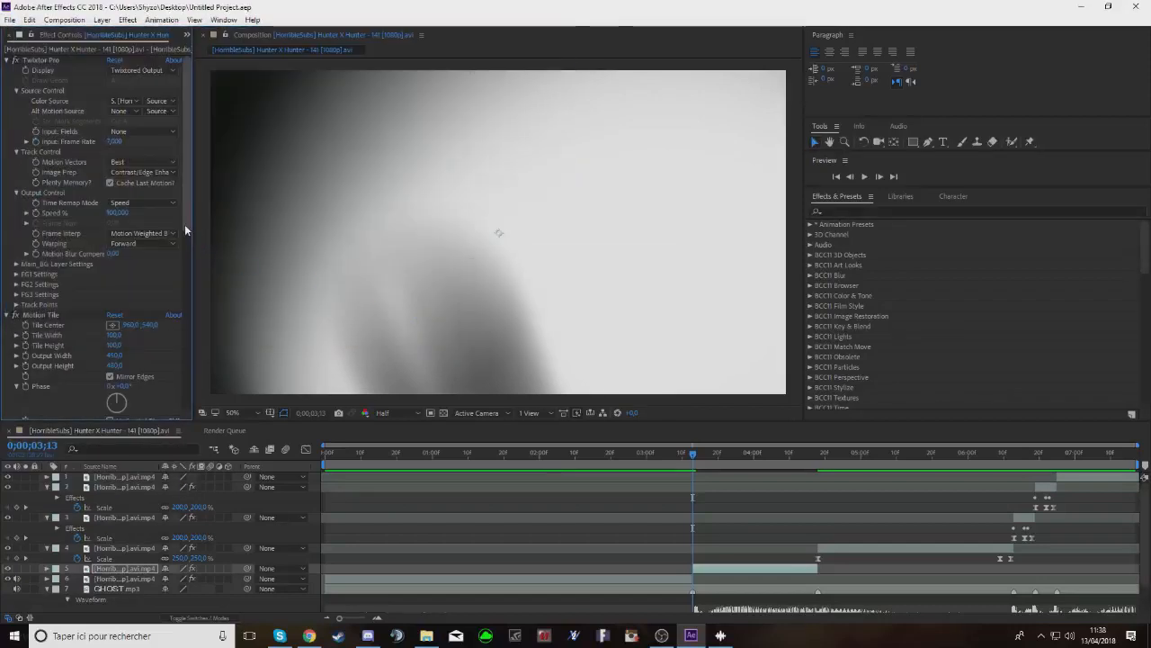
Review the fifth layer's effects, preview the sequence from 0;00;03;13 and replay its ending
drag(184, 224, 232, 367)
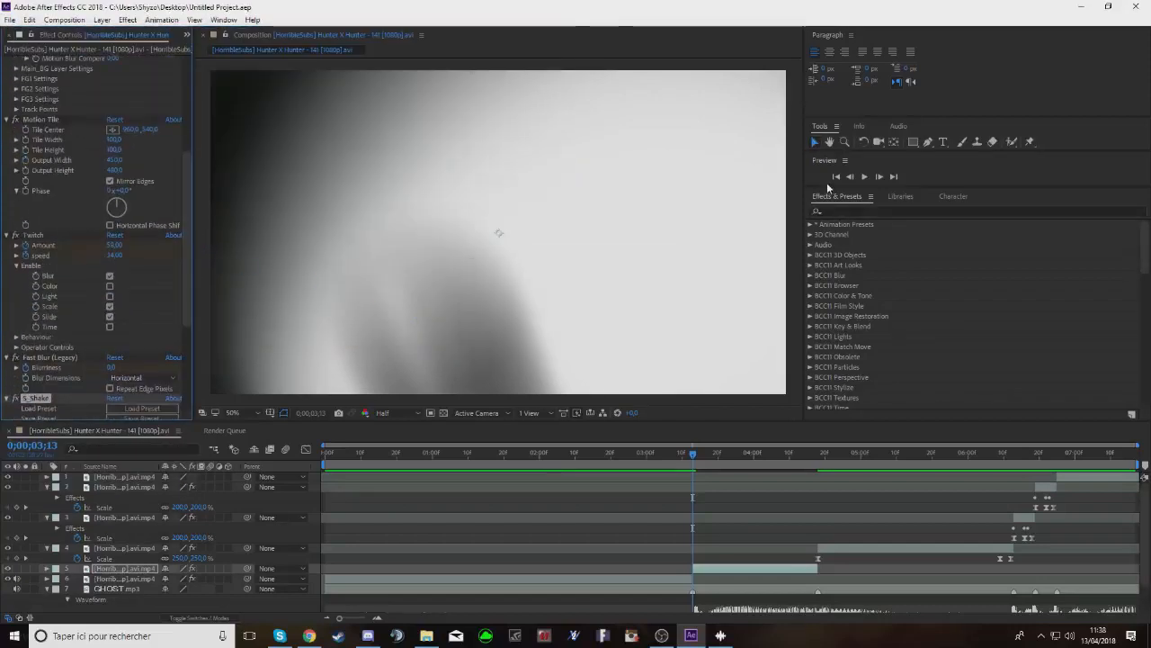
click(861, 180)
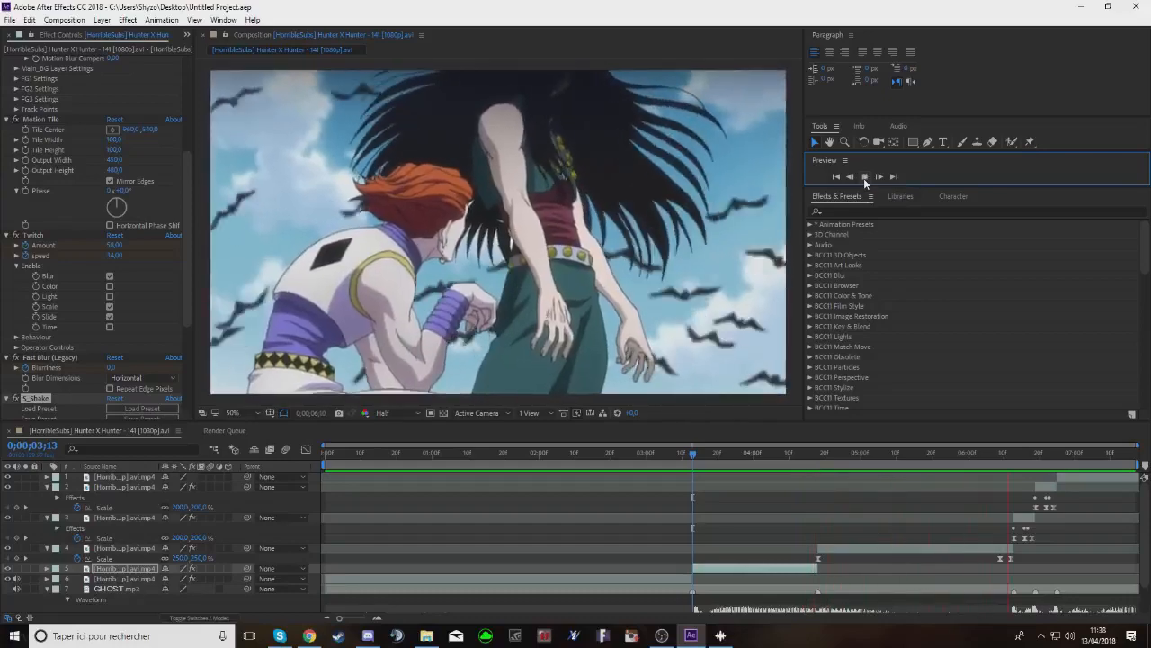
click(863, 178)
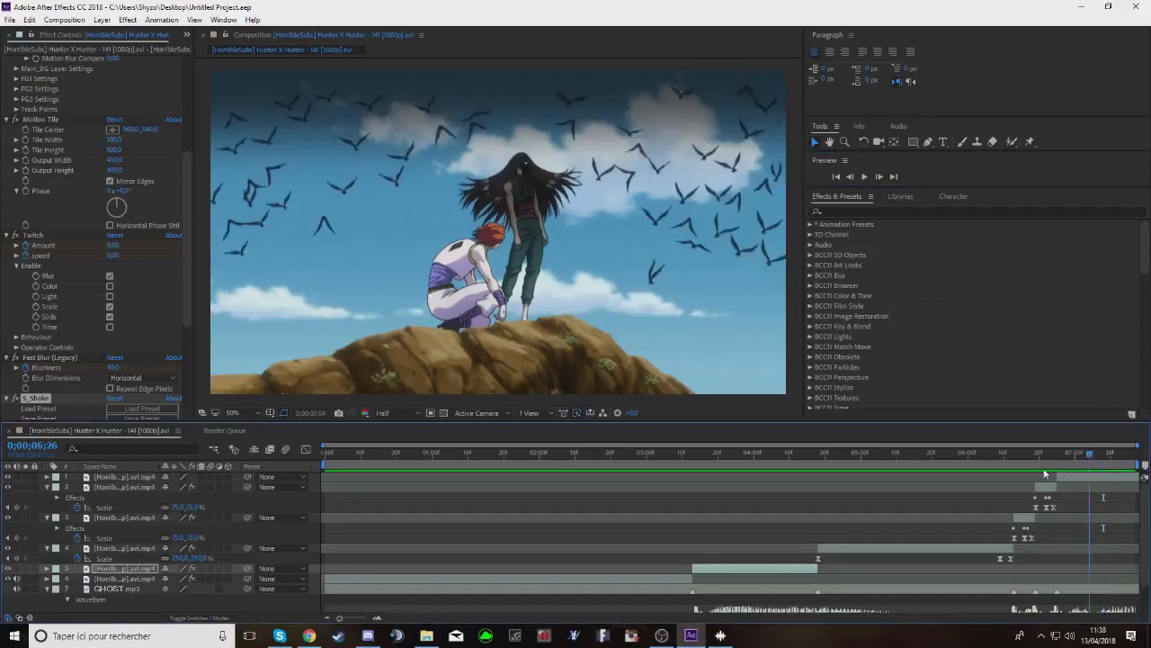
drag(1044, 473, 994, 488)
click(864, 178)
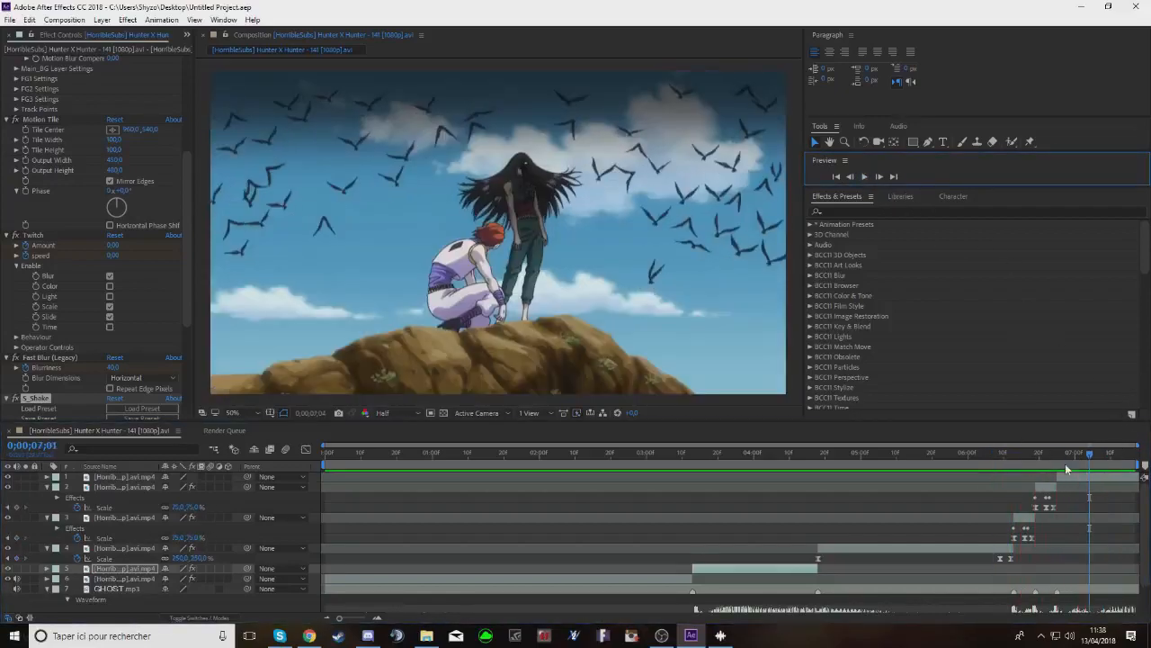
Start a Scale animation on the top layer at 0;00;06;25 with a value of 245%
drag(1065, 463, 1057, 477)
click(1062, 479)
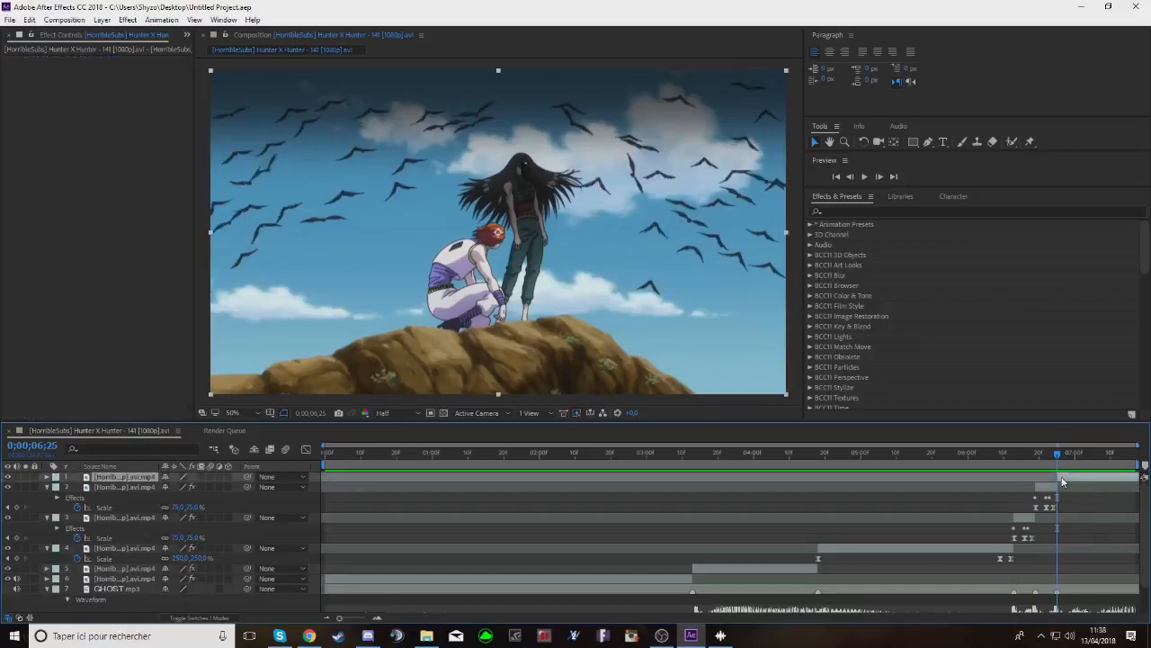
key(s)
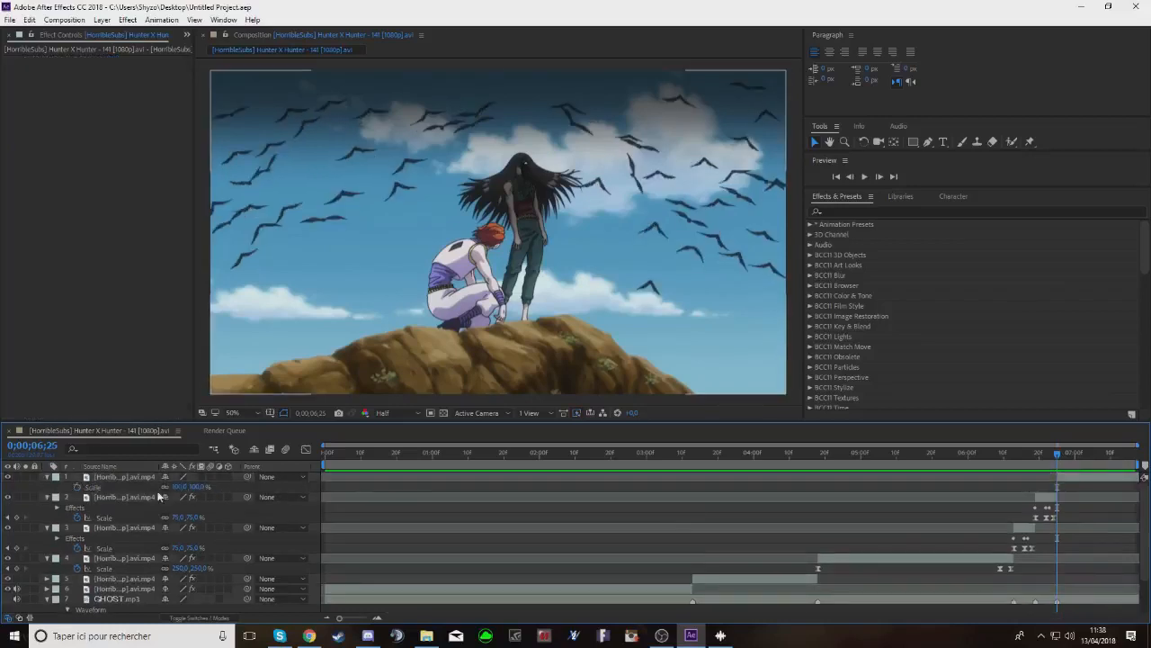
click(77, 487)
click(180, 485)
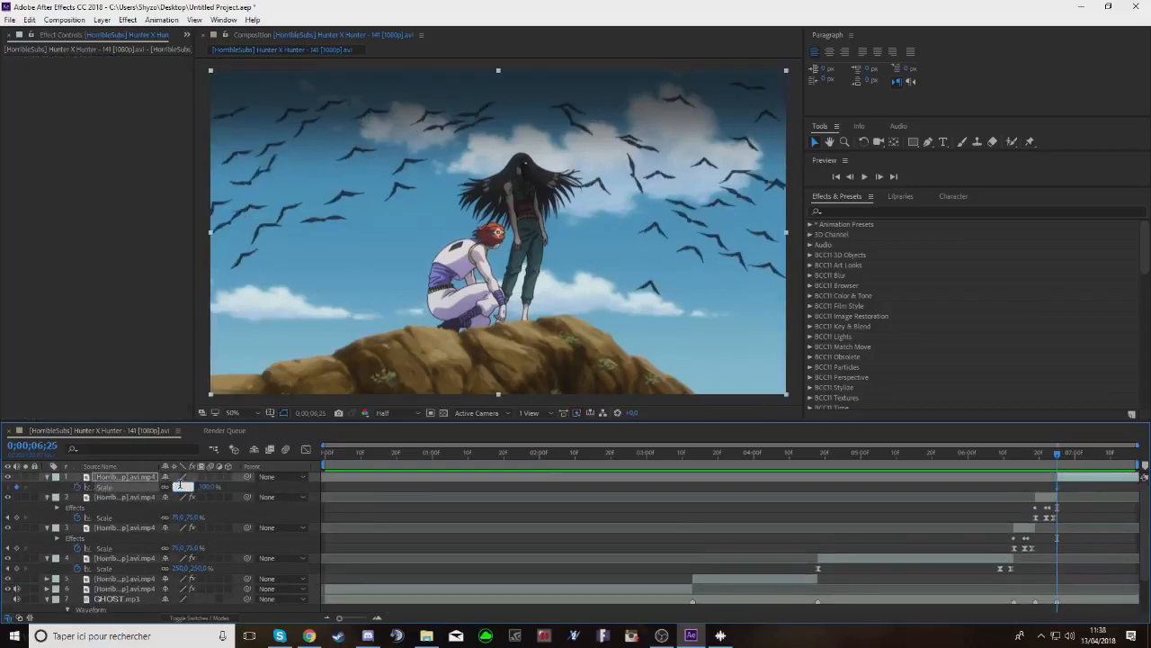
text(240)
key(Return)
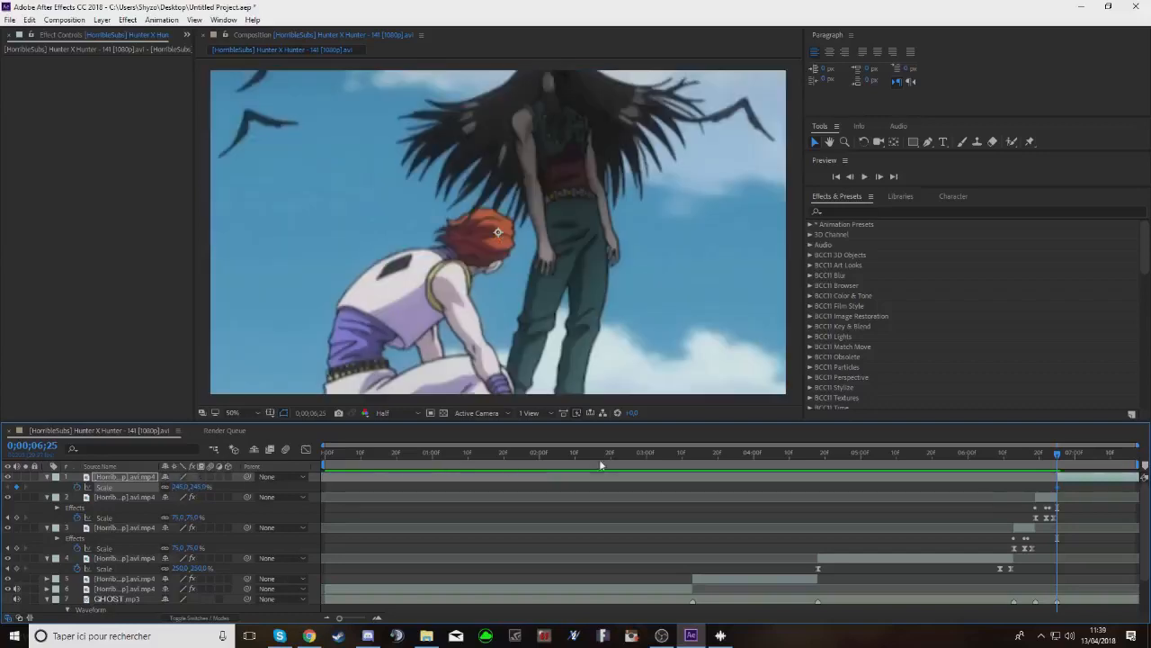
Add a Scale keyframe to the top layer at 0;00;07;16 and another of 100% at 0;00;07;13
drag(1058, 460, 1133, 456)
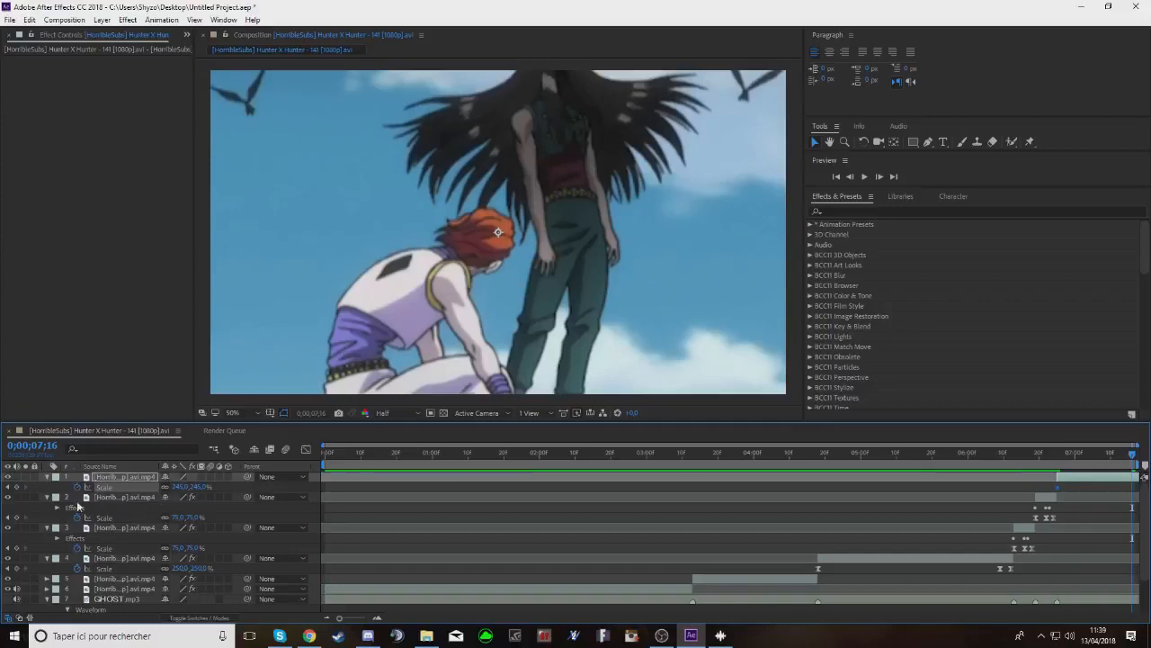
click(850, 177)
click(850, 176)
click(850, 177)
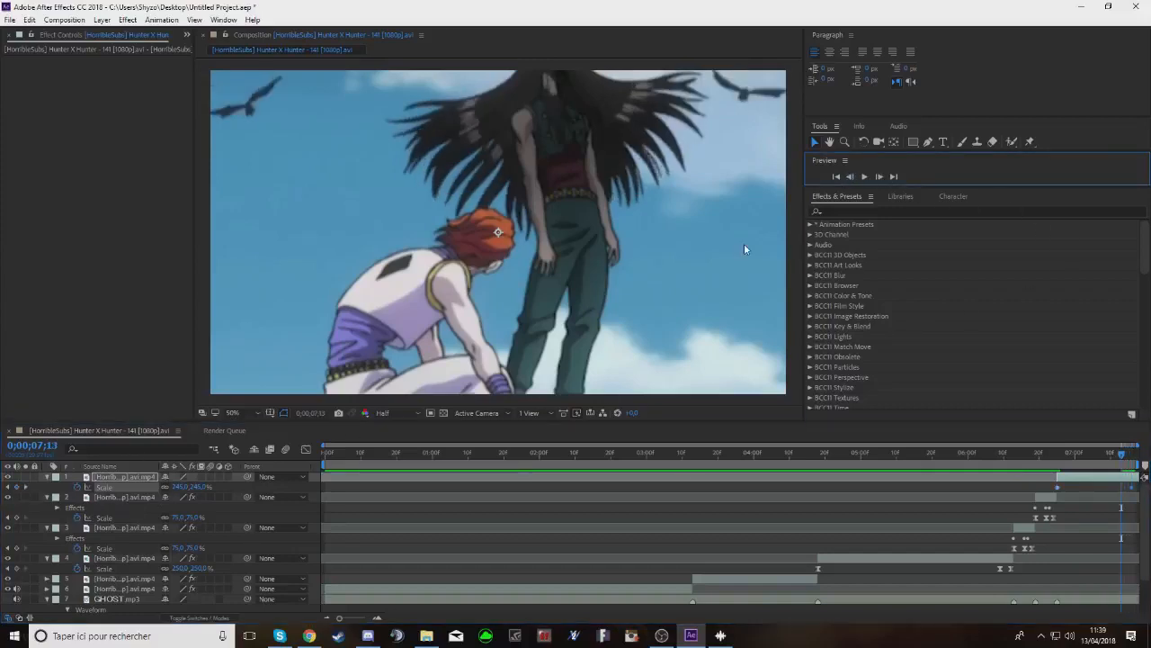
click(181, 487)
text(100)
key(Return)
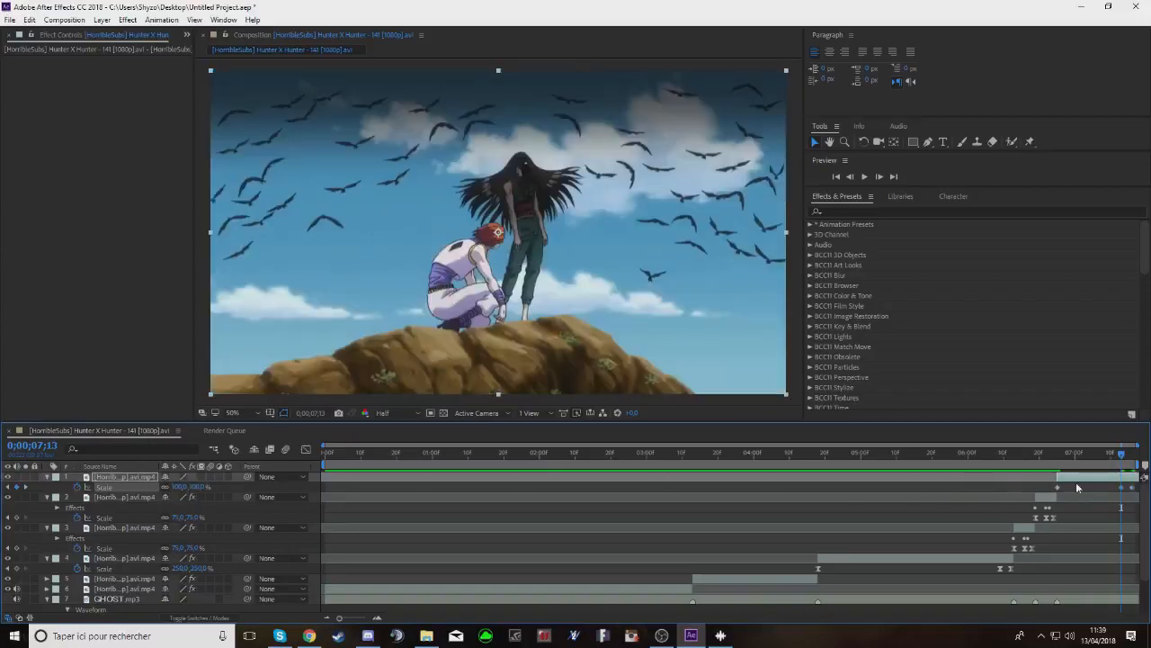
Set the top layer's Scale keyframe at 0;00;07;16 to 50%
drag(1123, 461, 1143, 465)
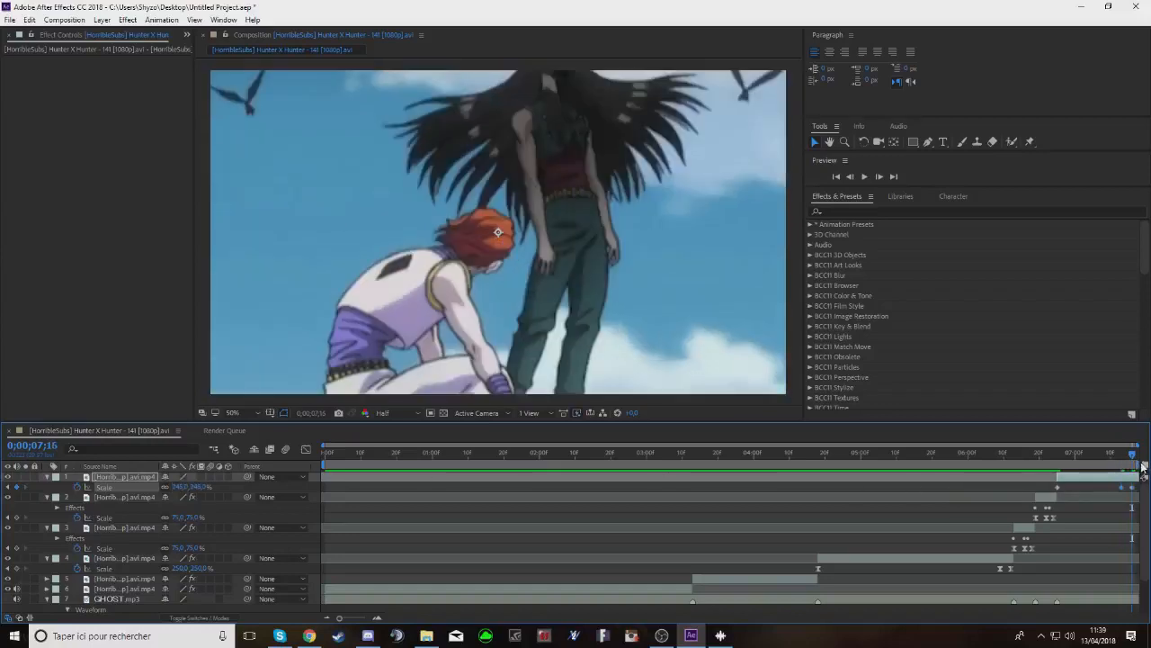
click(181, 487)
text(100)
key(Return)
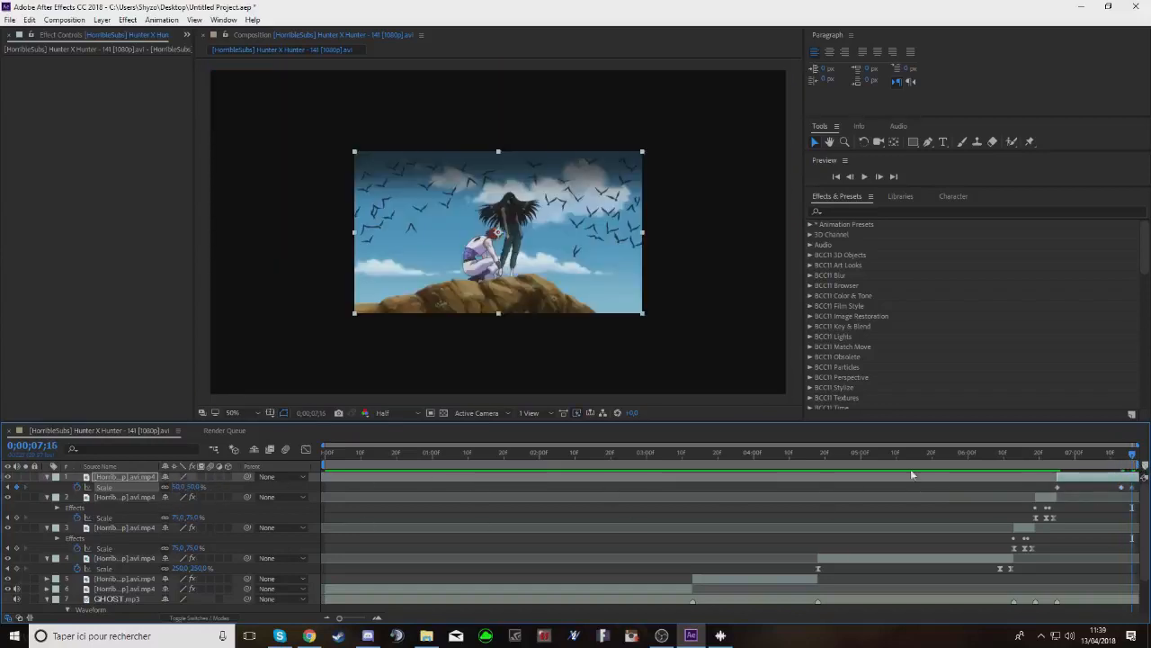
Preview the sequence to check the new zoom-out on the last clip
click(1123, 456)
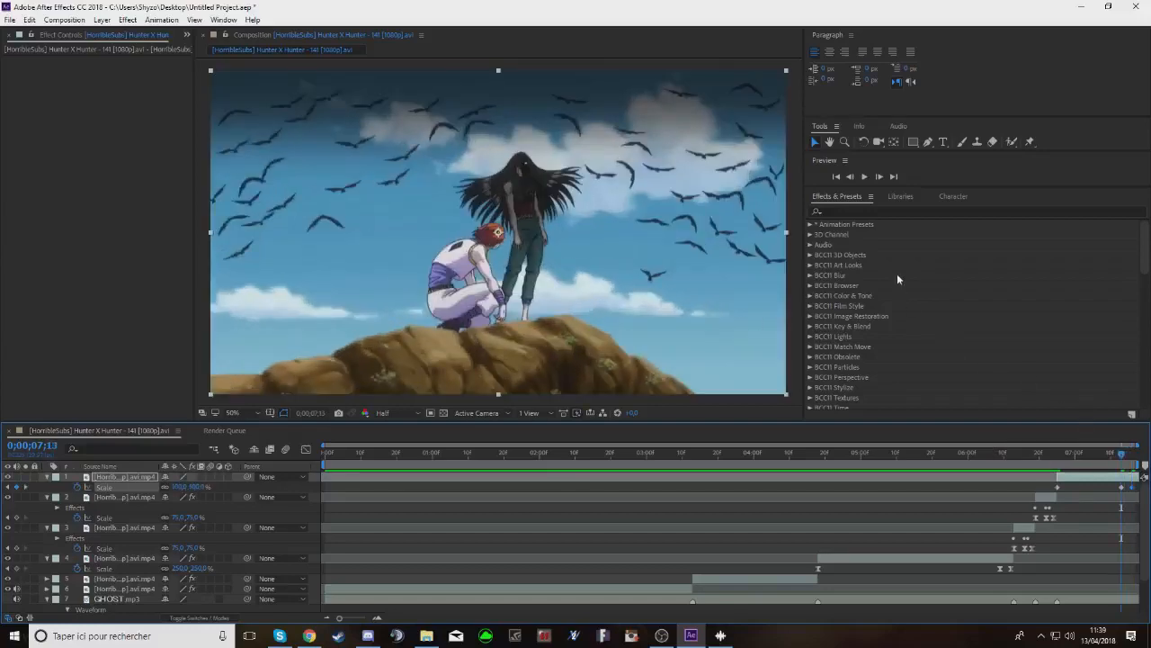
click(863, 176)
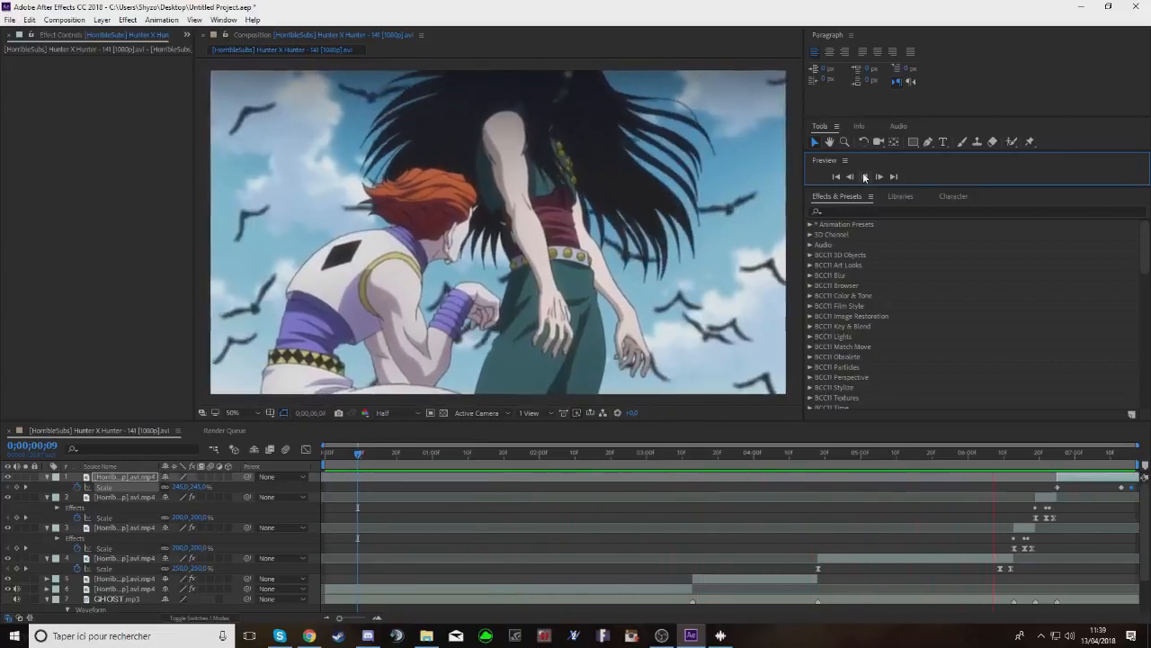
click(864, 177)
Apply Easy Ease to the top layer's Scale keyframes and preview the zoom-out
drag(1047, 483, 1141, 497)
key(F9)
drag(1091, 453, 1049, 455)
click(863, 177)
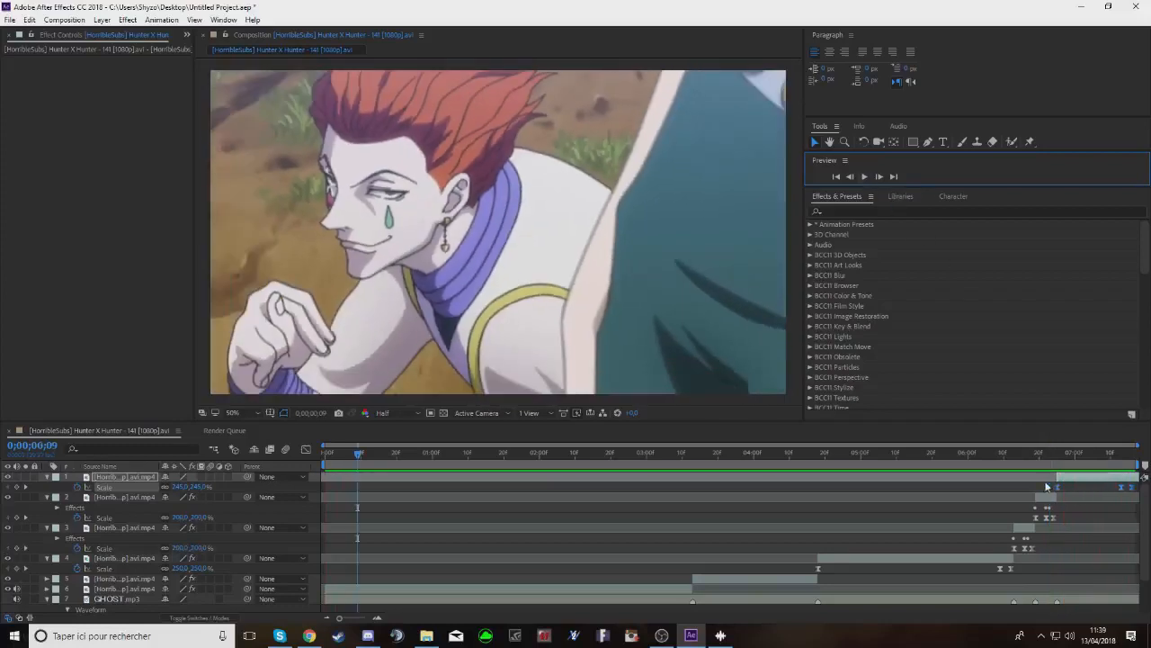
Reshape the top layer's Scale curve in the Graph Editor so it drops steeply at 0;00;06;25 and slows toward 0;00;07;13
drag(1048, 487, 1133, 495)
click(306, 448)
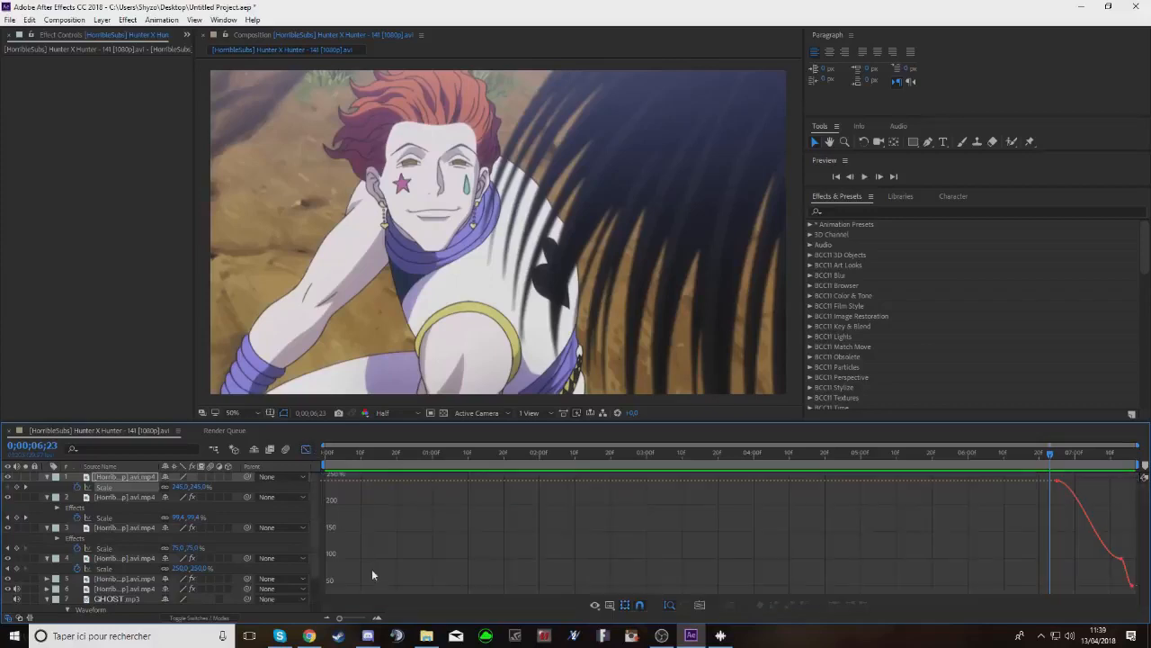
key(space)
mouse_move(368, 635)
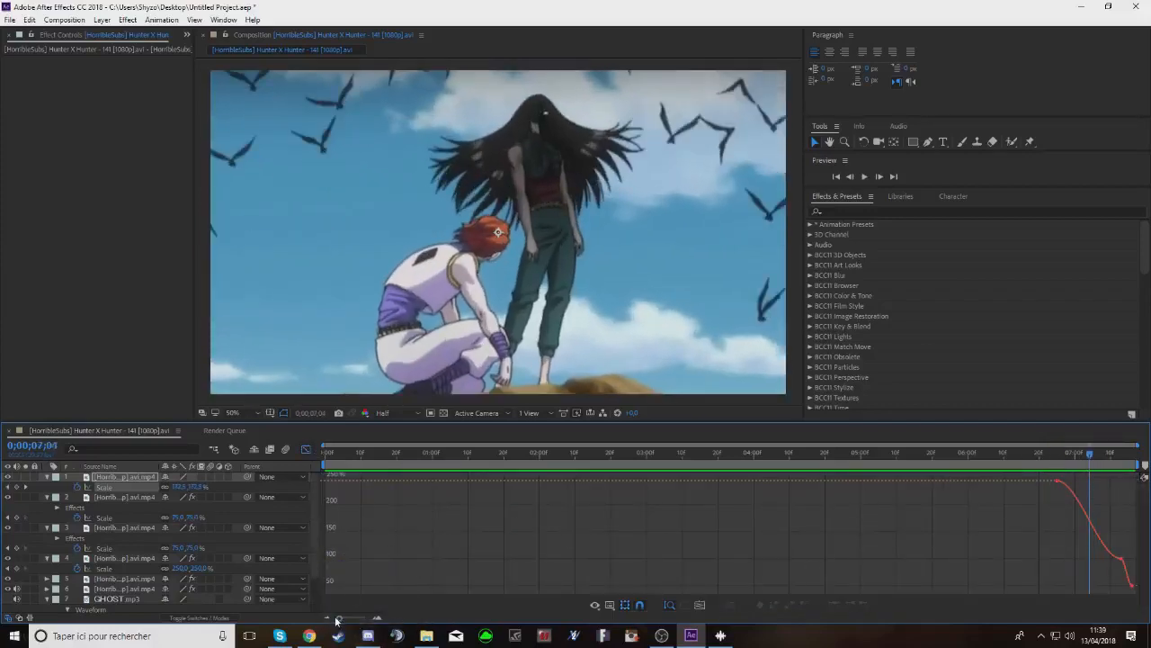
drag(338, 619, 364, 618)
click(841, 550)
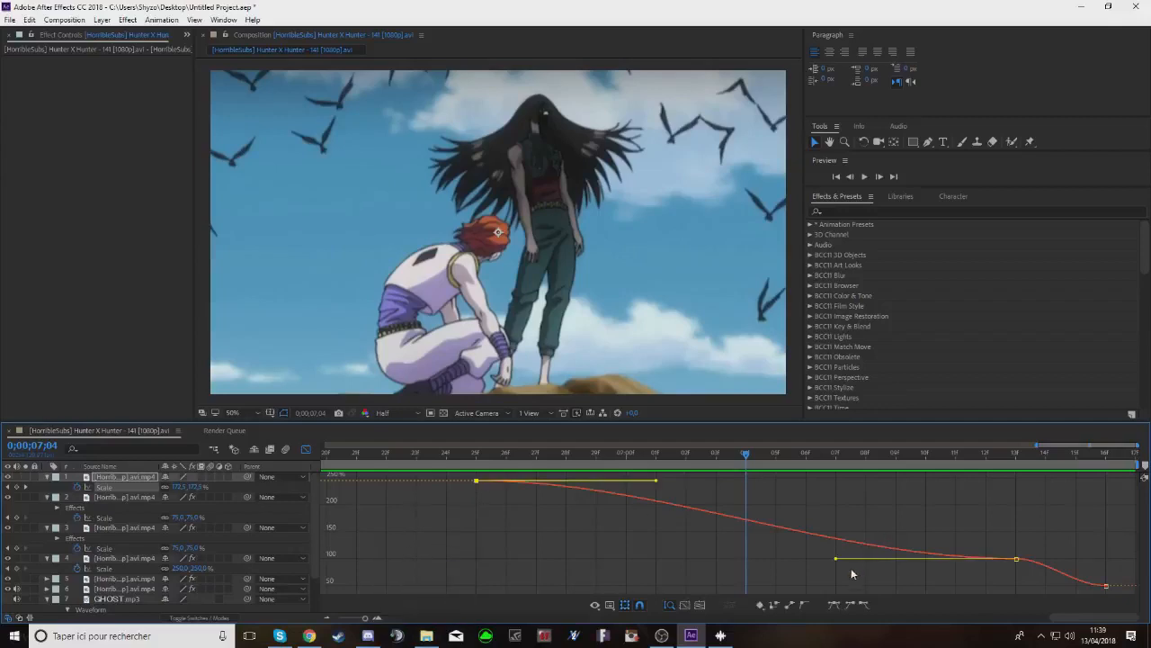
drag(838, 561, 375, 554)
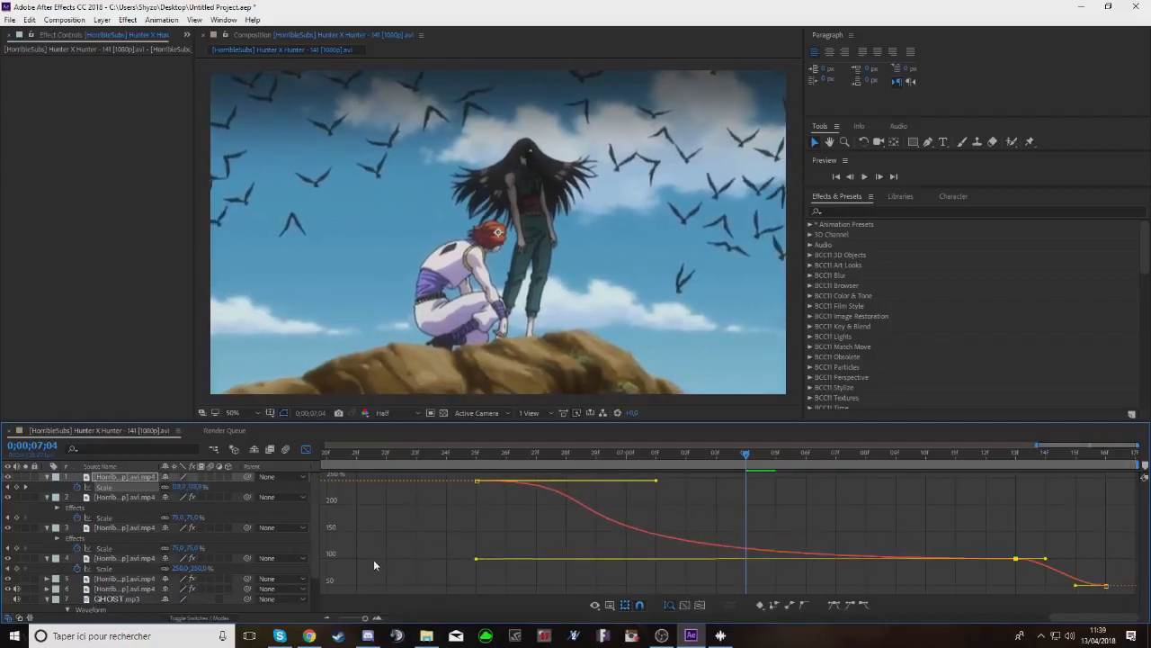
drag(655, 480, 372, 559)
key(space)
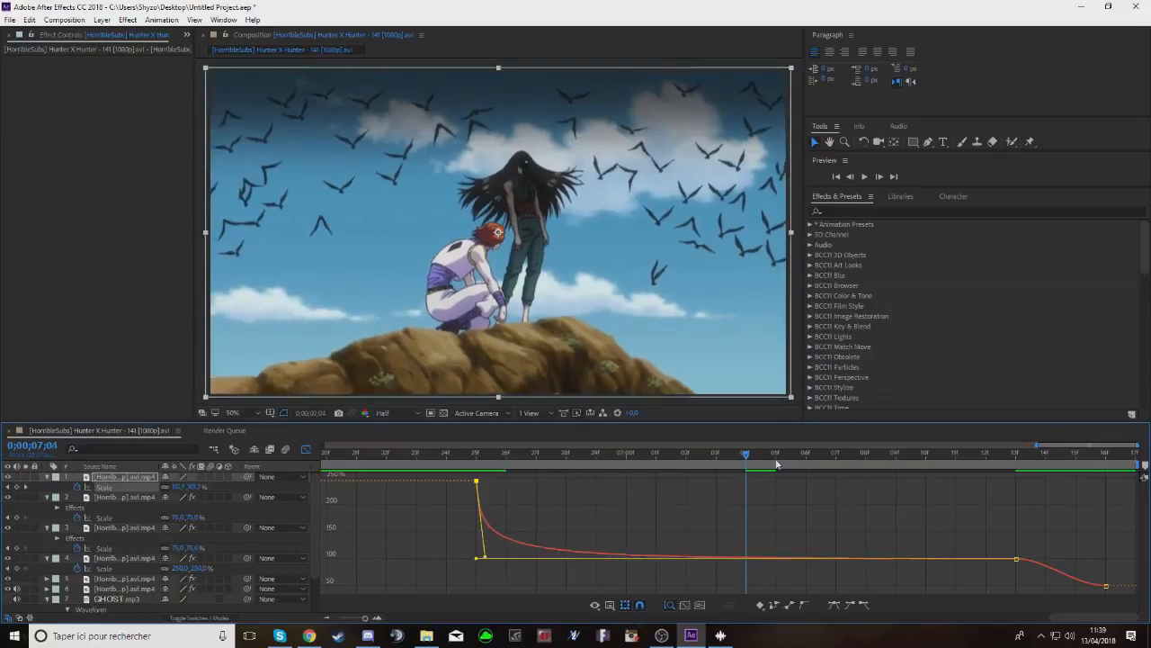
Adjust the easing handles of the Scale curve between 0;00;07;13 and 0;00;07;16 and preview the result
click(1017, 557)
drag(1096, 569, 1138, 558)
drag(1076, 586, 1099, 559)
key(space)
drag(620, 477, 470, 509)
click(867, 177)
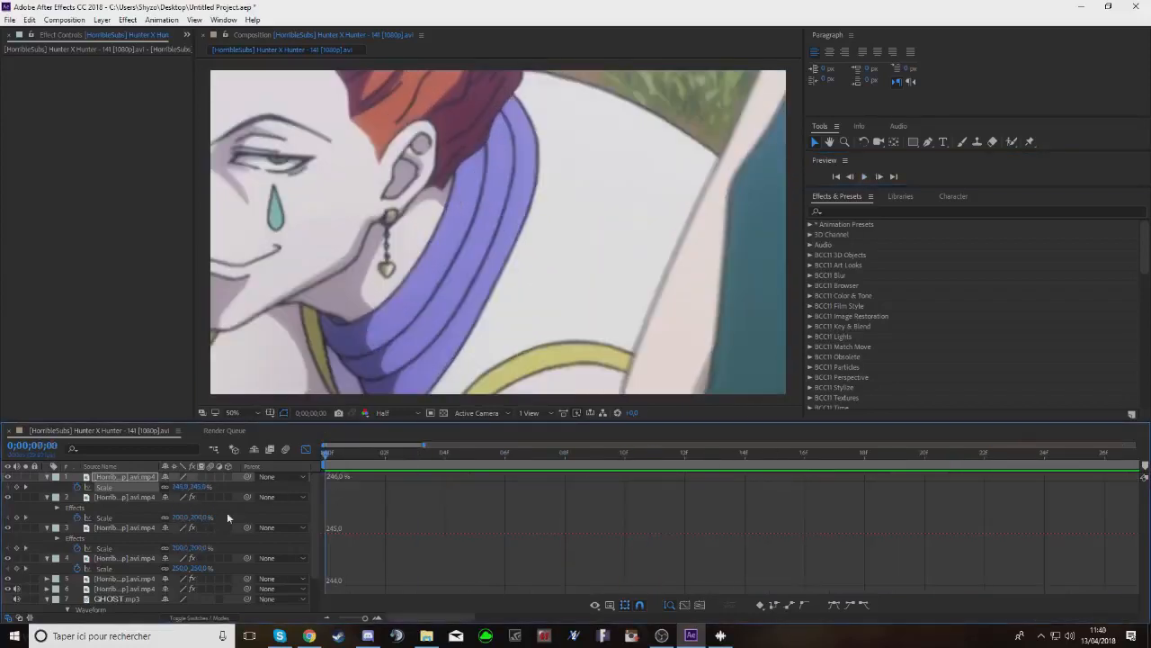
Leave the Graph Editor, go to 0;00;07;13 and remove the top layer's Scale keyframe at 0;00;07;16
click(306, 449)
key(space)
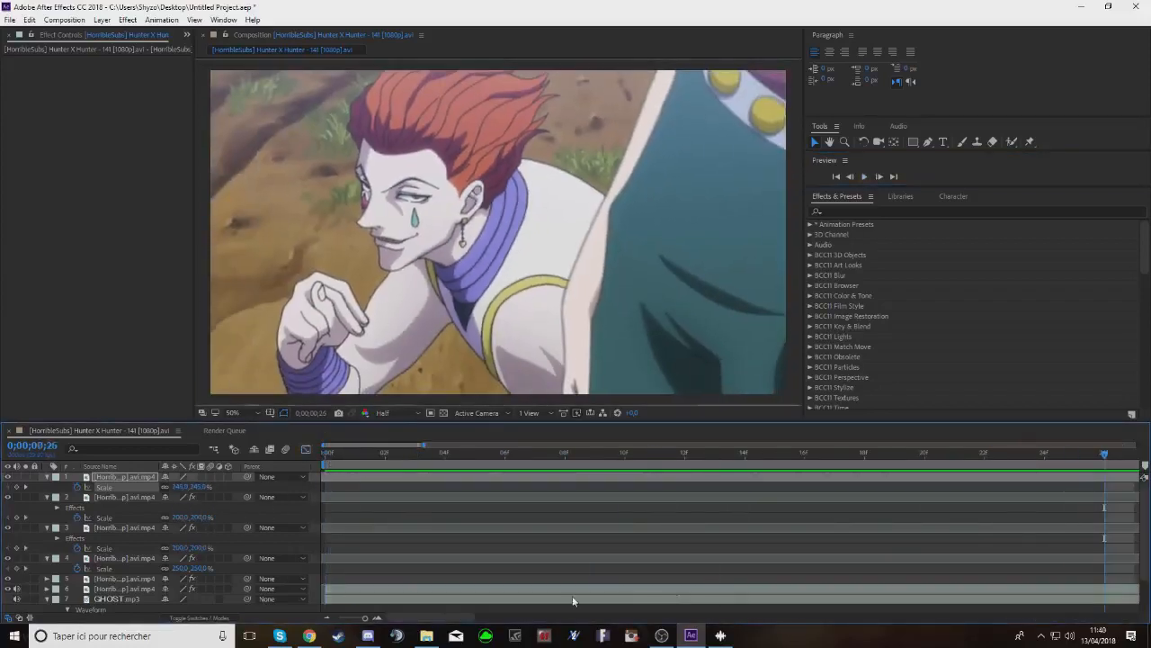
drag(365, 617, 330, 622)
drag(419, 461, 1122, 460)
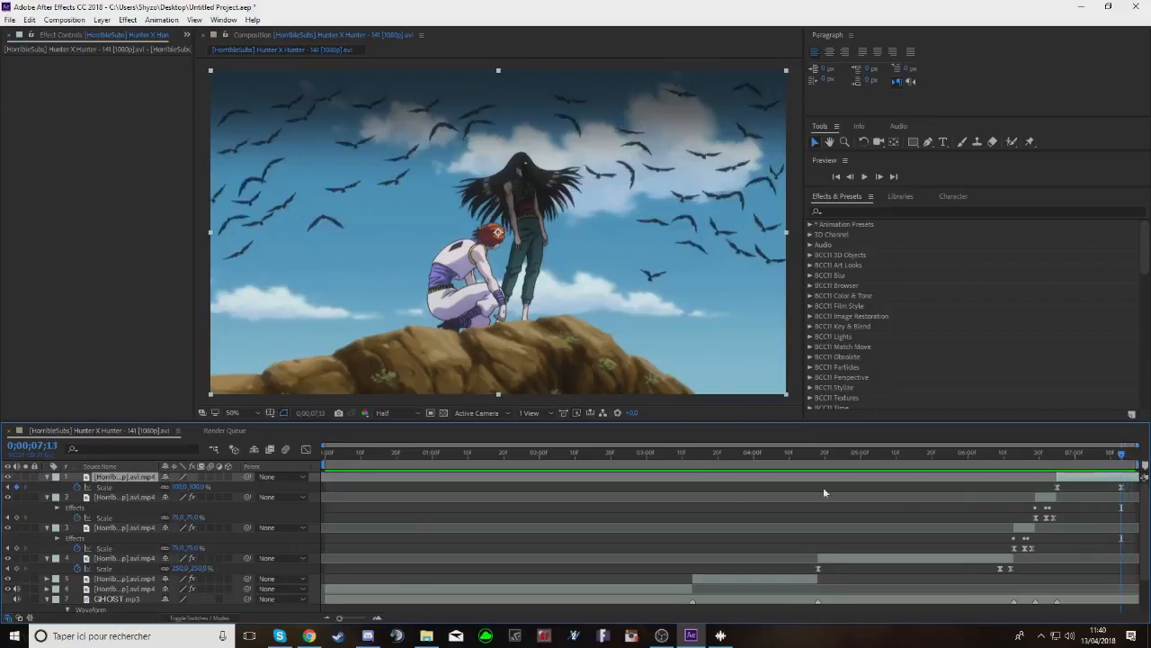
Create an adjustment layer above the clips and split it at 0;00;07;16
right_click(309, 491)
mouse_move(364, 357)
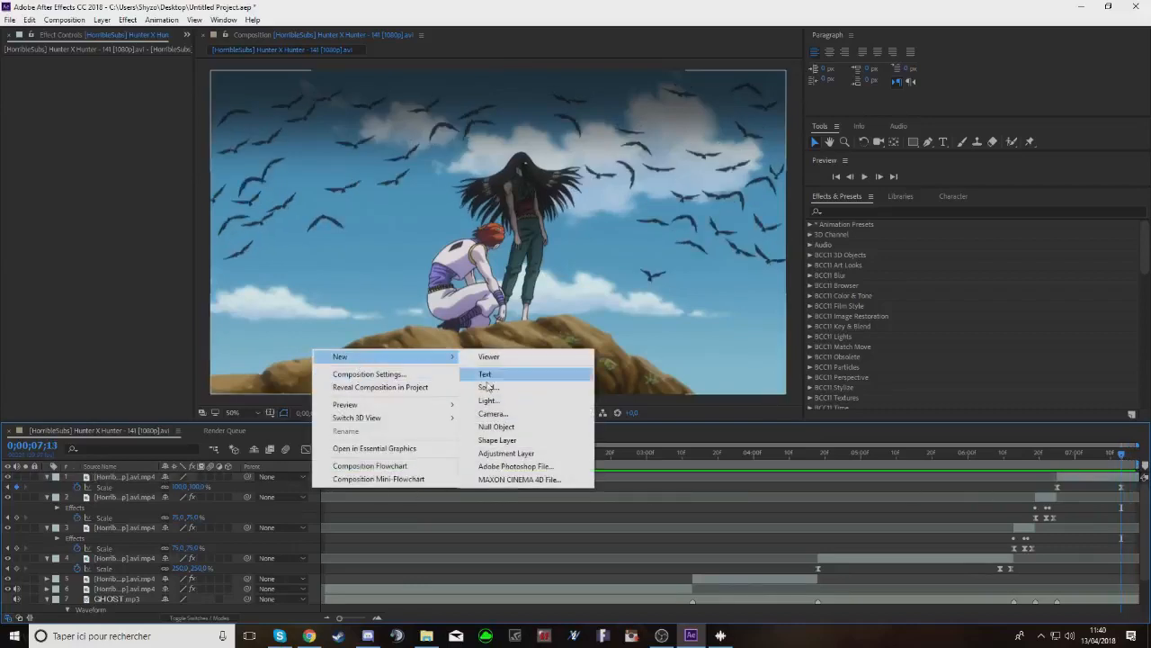
click(529, 453)
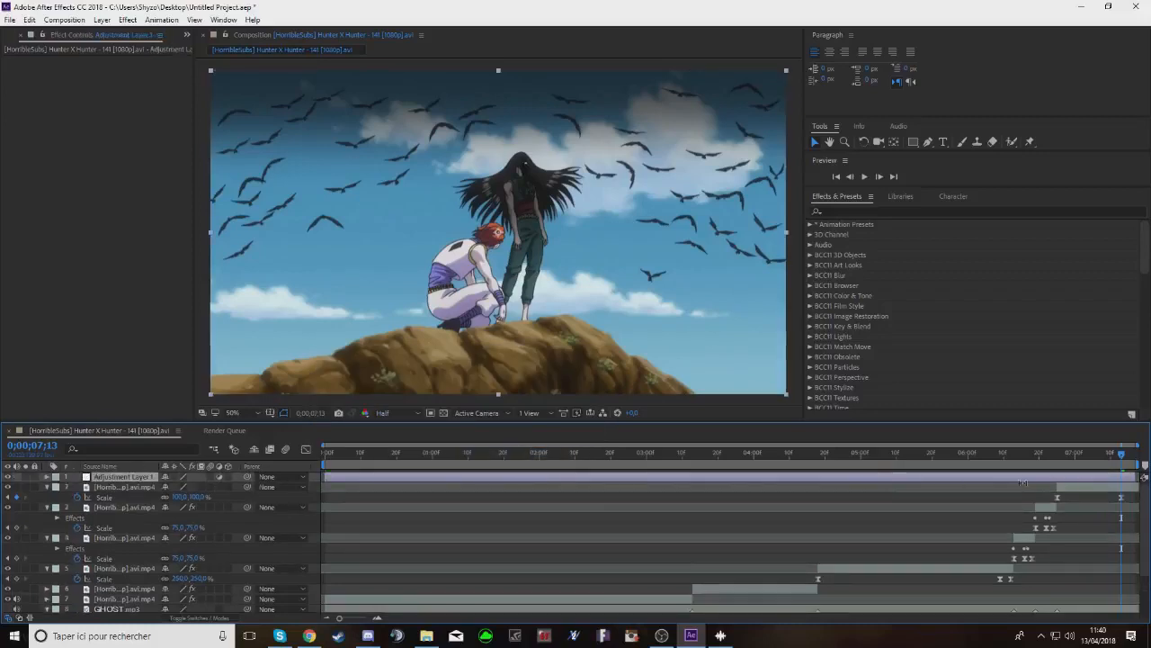
drag(1122, 458, 1131, 483)
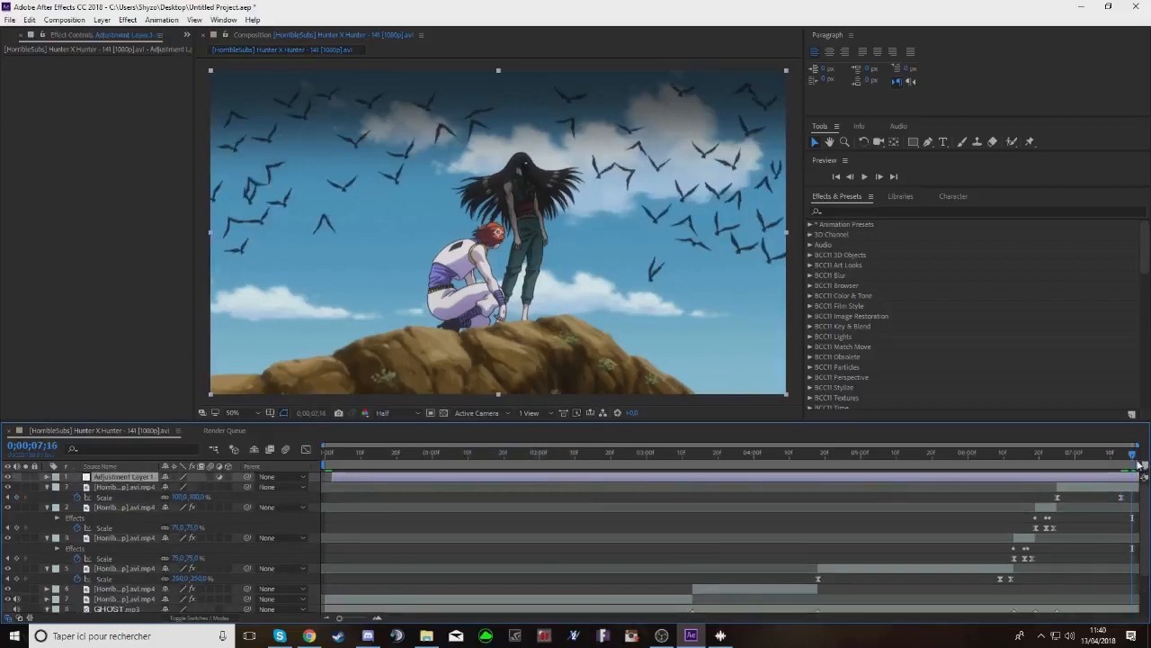
key(ctrl+d)
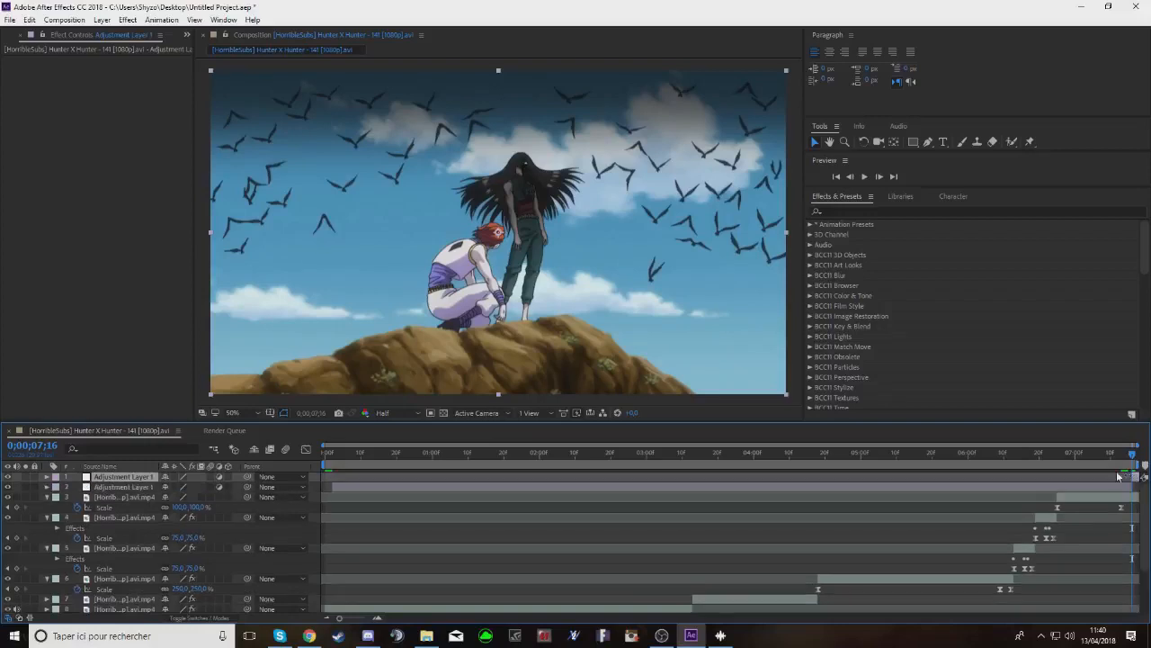
Split the longer adjustment layer at 0;00;07;10 and delete the surplus pieces, keeping only the segment from 0;00;07;10 to 0;00;07;16
click(851, 178)
click(851, 177)
click(851, 178)
click(851, 177)
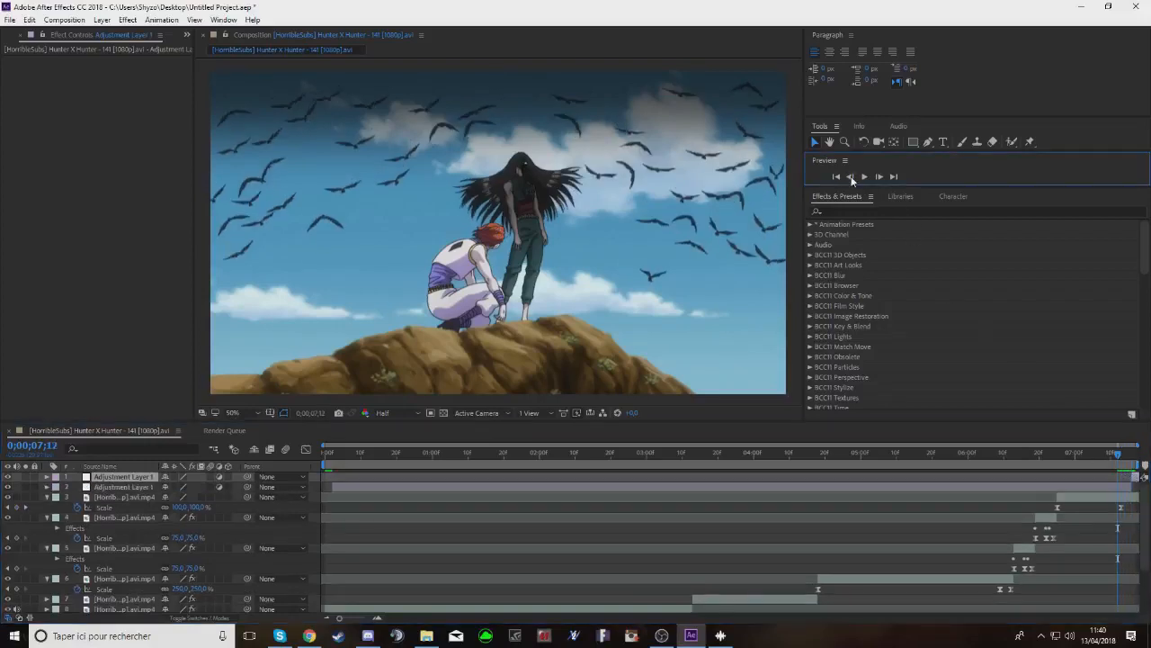
click(850, 177)
click(850, 177)
click(1107, 487)
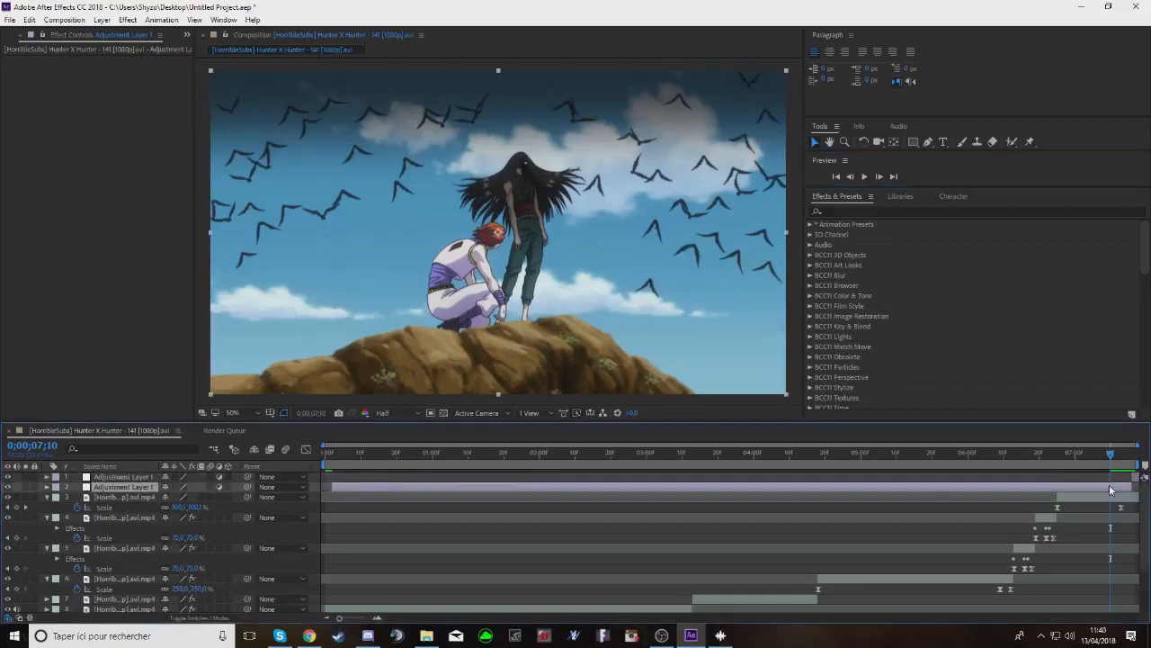
key(ctrl+shift+d)
click(1099, 498)
key(Delete)
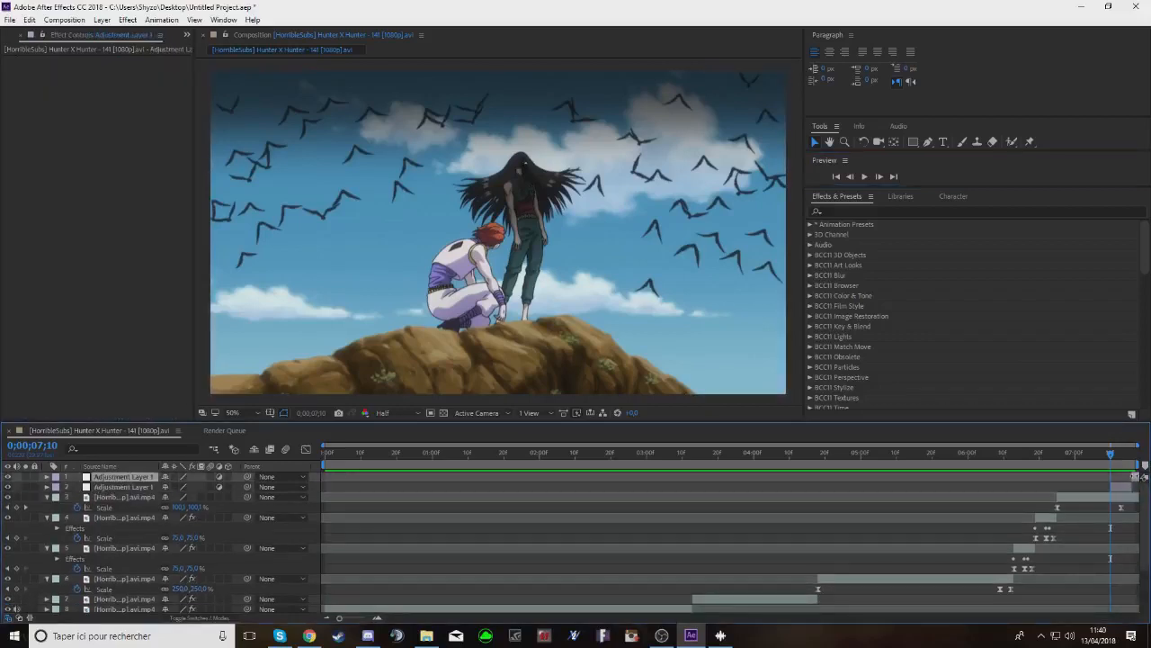
click(1125, 478)
Find the omino effects, apply omino diffusion to the adjustment layer and set its color count to 5
click(840, 212)
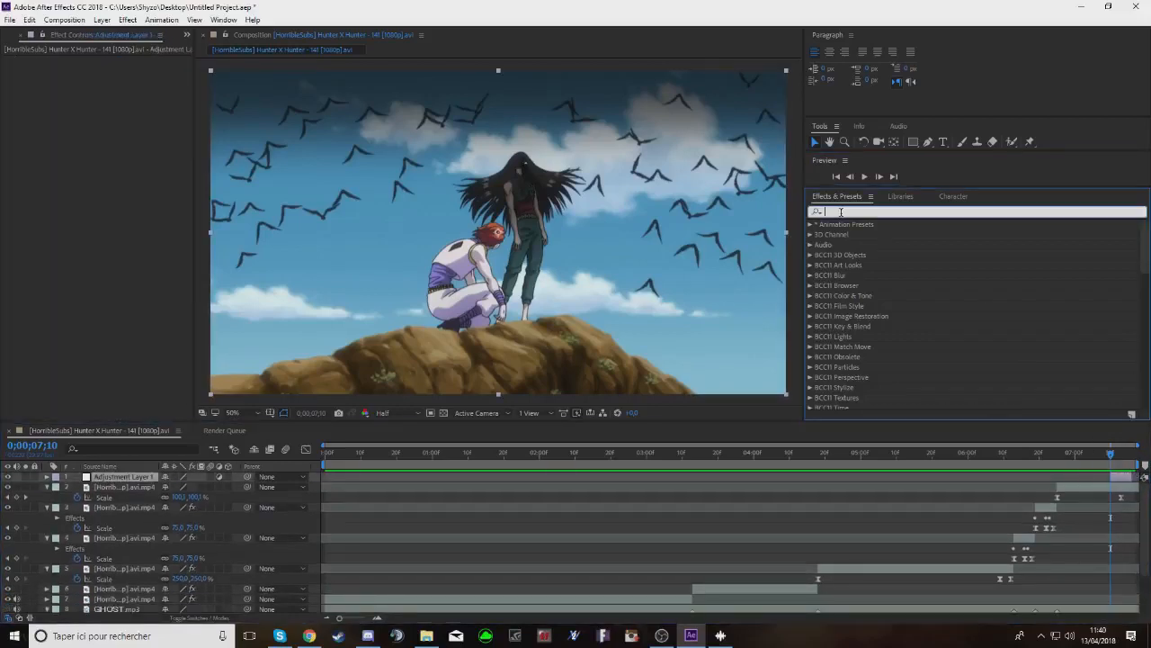
text(omino)
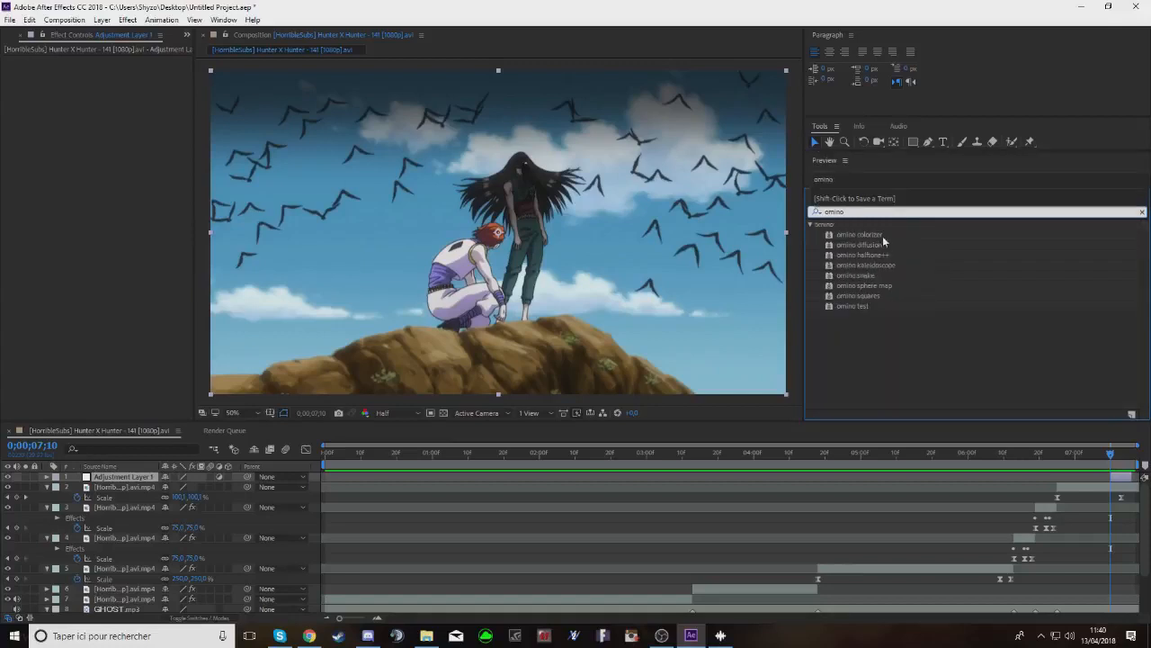
drag(877, 246, 1122, 479)
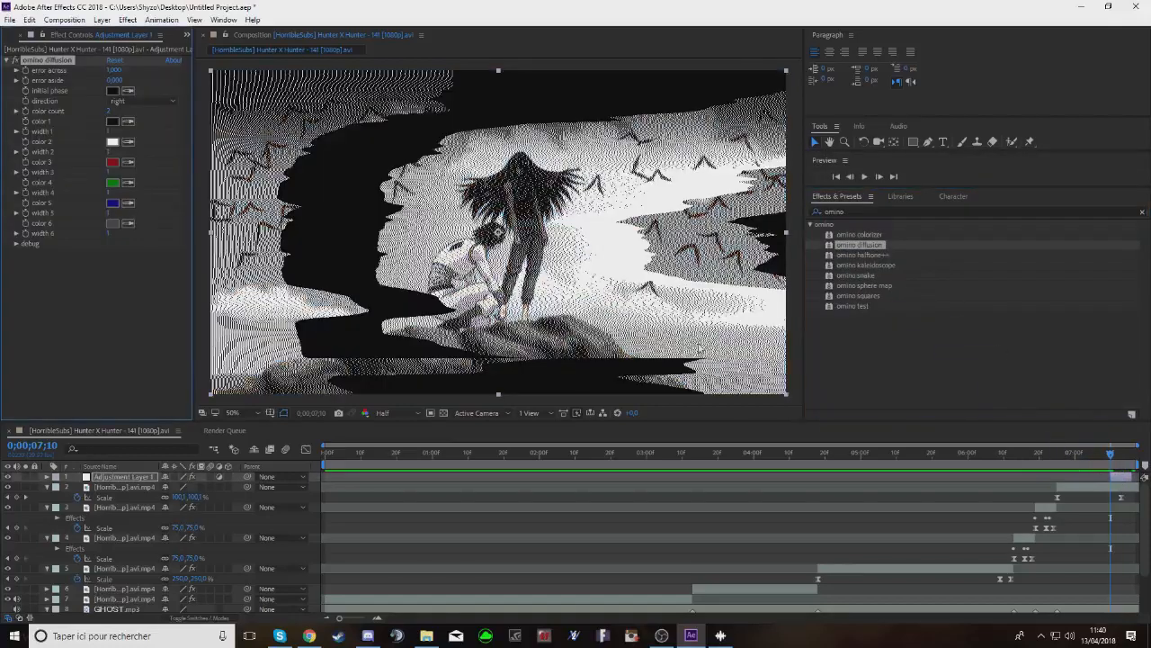
click(130, 100)
click(87, 114)
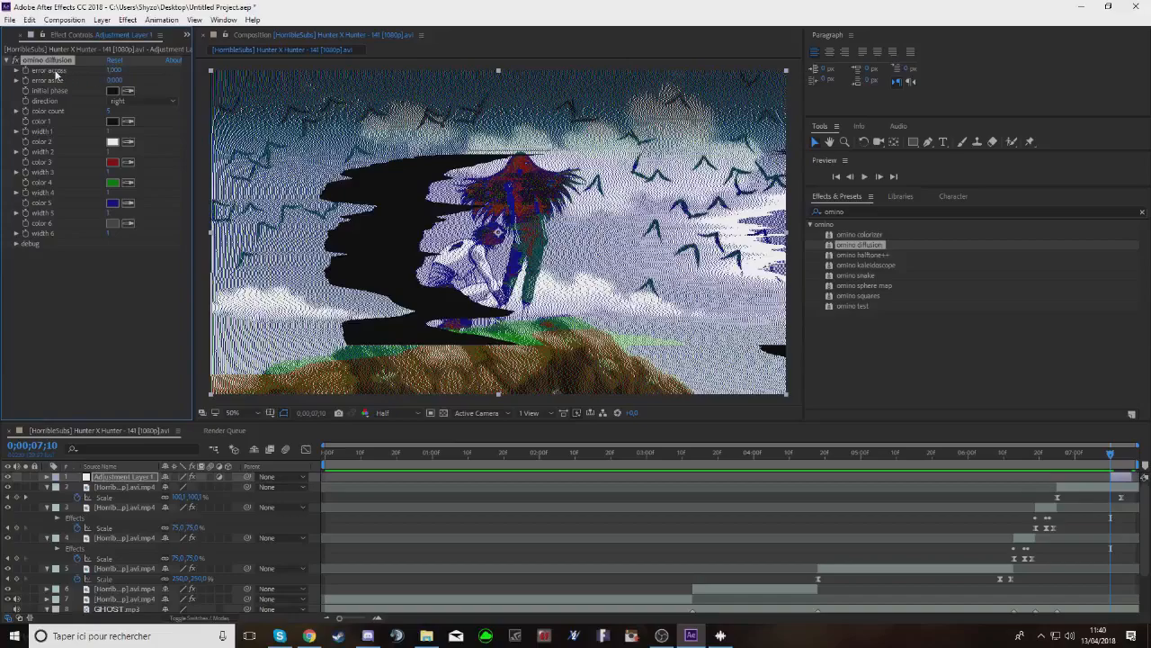
Keyframe omino diffusion's error across from a low value at 0;00;07;10 up to 1,310 at 0;00;07;16 and preview it
drag(114, 72, 67, 93)
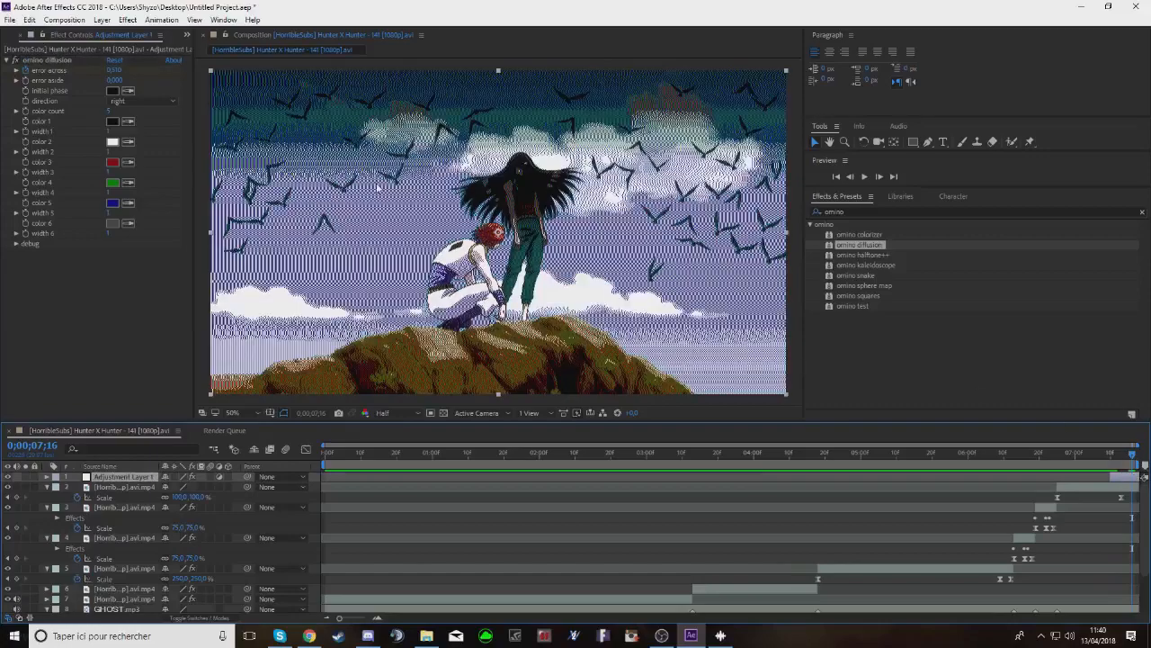
drag(112, 75, 191, 102)
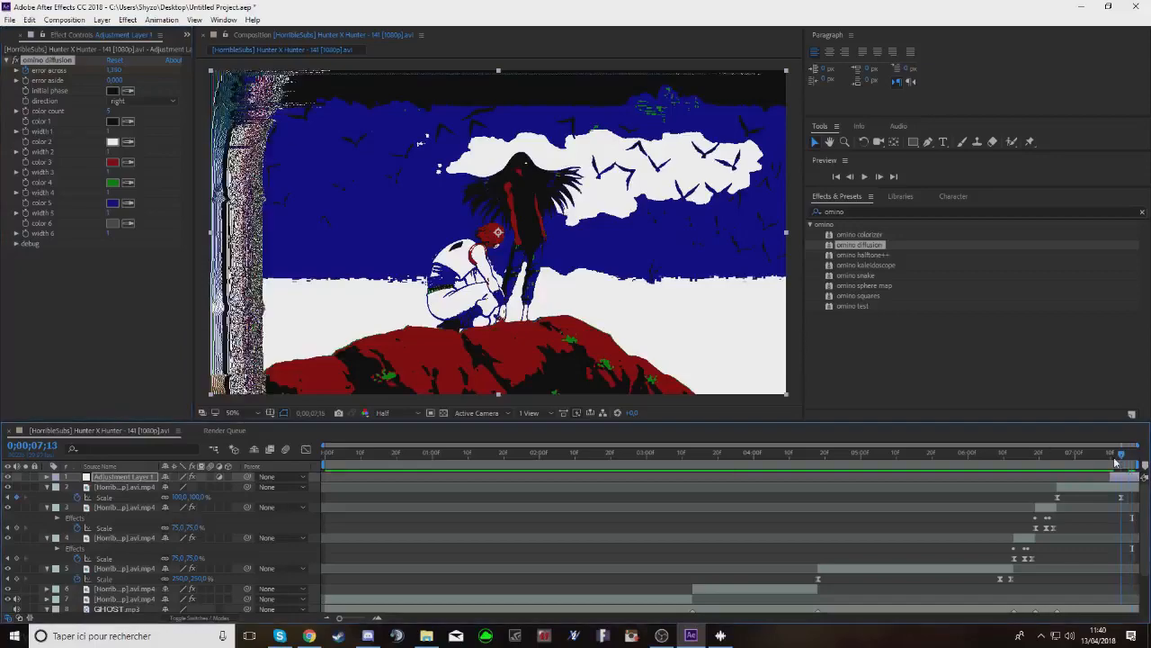
click(1099, 463)
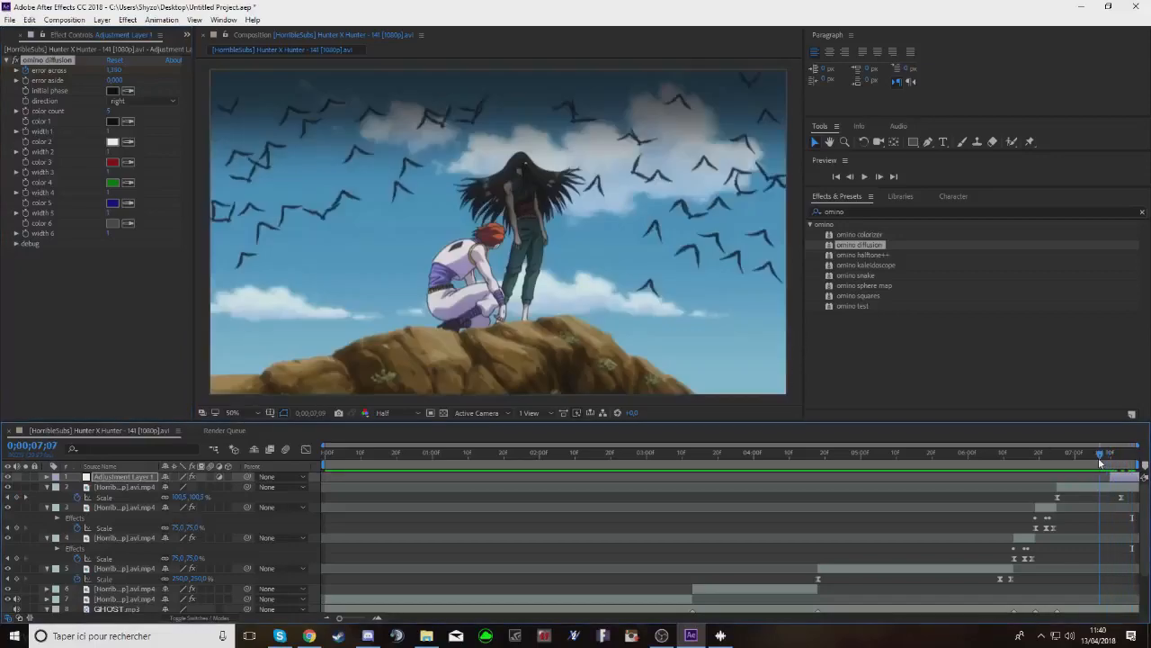
click(864, 177)
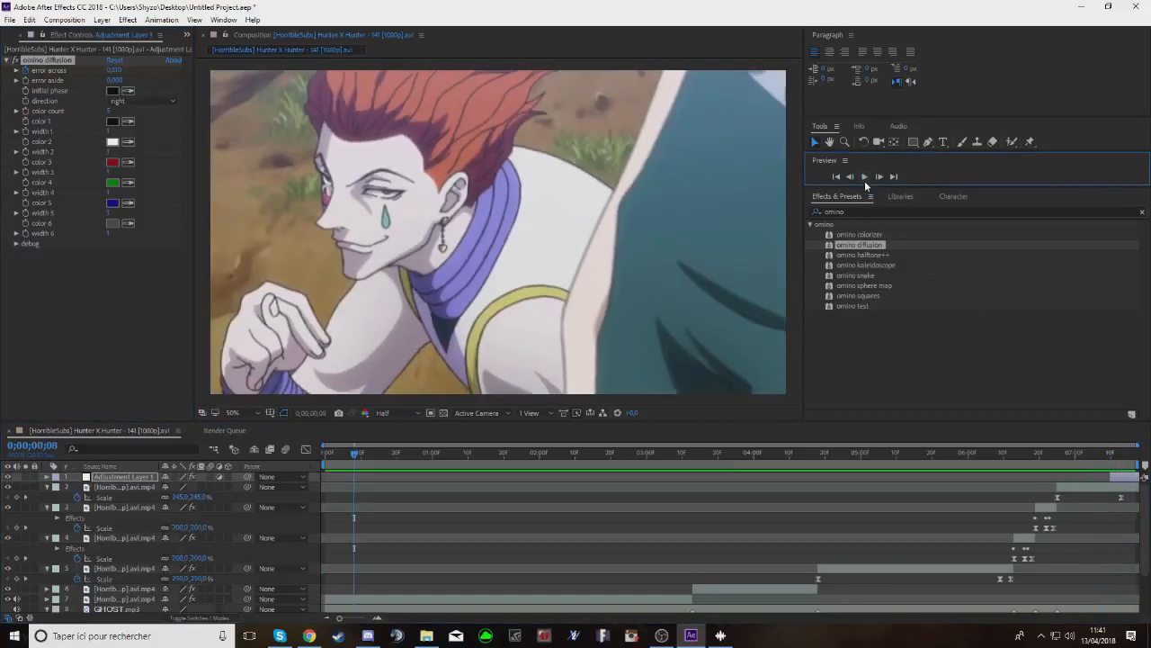
Change the omino diffusion direction to up and preview the end of the clip
drag(990, 454, 1122, 486)
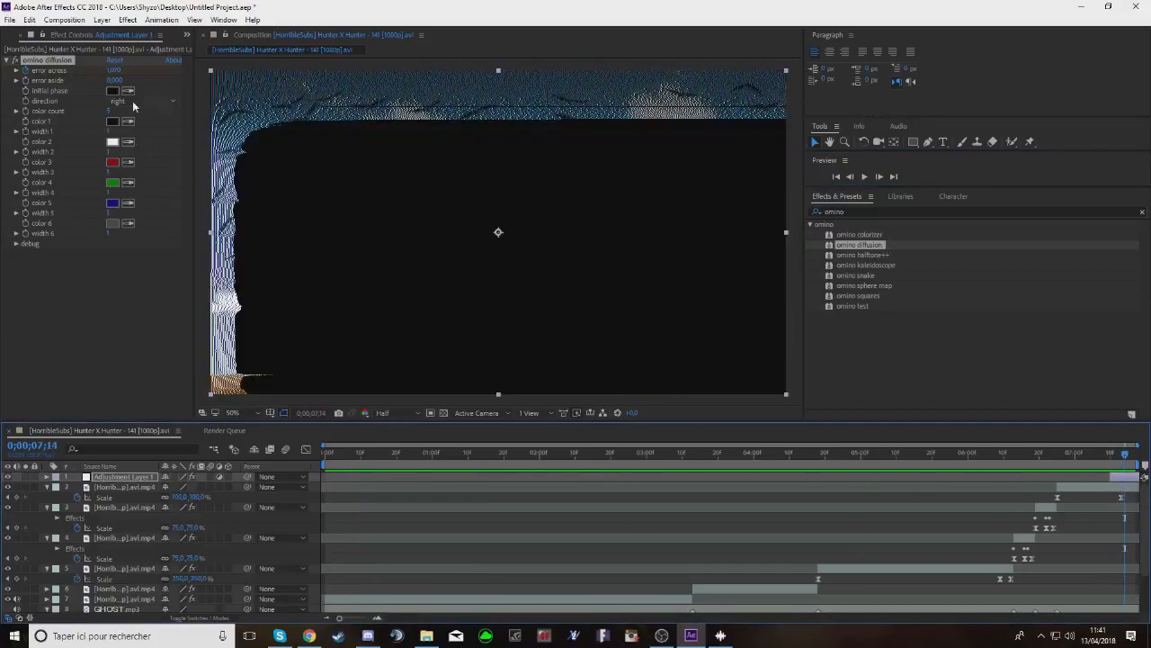
click(134, 102)
click(133, 154)
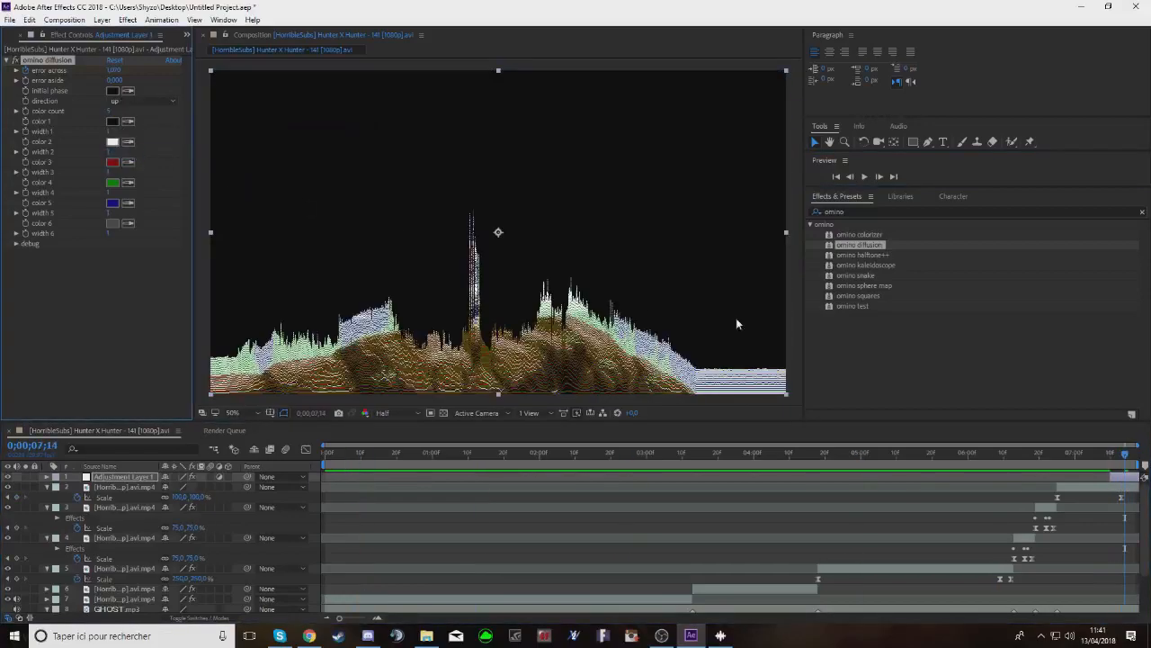
drag(1138, 460, 1112, 459)
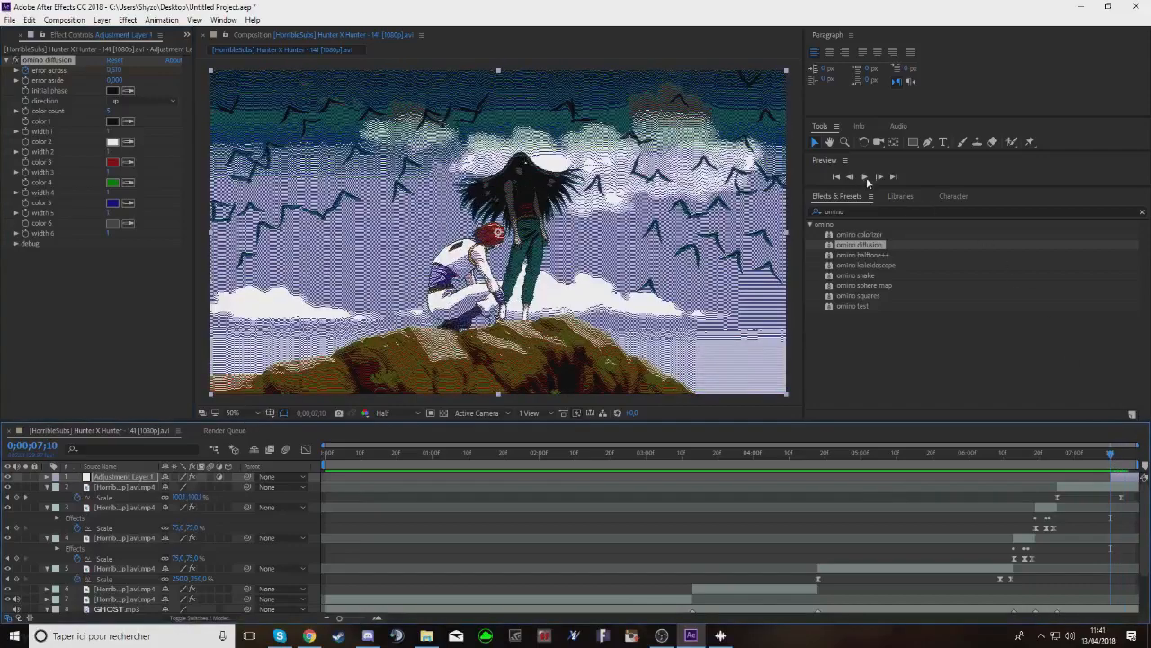
click(866, 176)
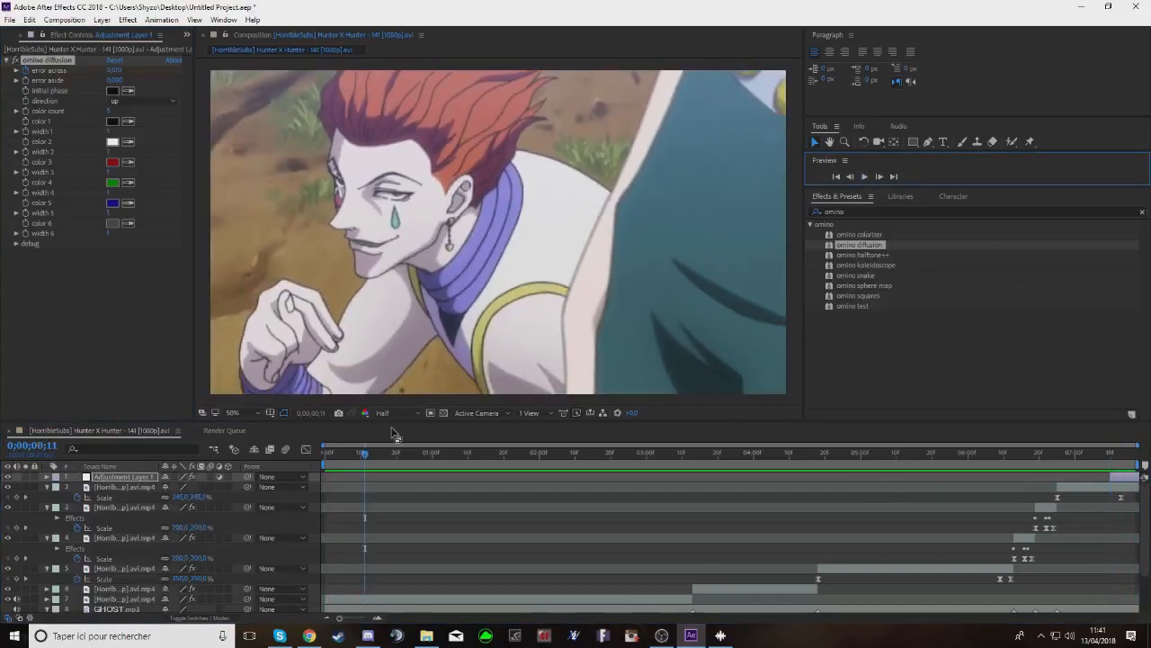
key(space)
Reveal the adjustment layer's Transform properties and keyframe its Opacity at 0% at 0;00;07;10
click(1115, 479)
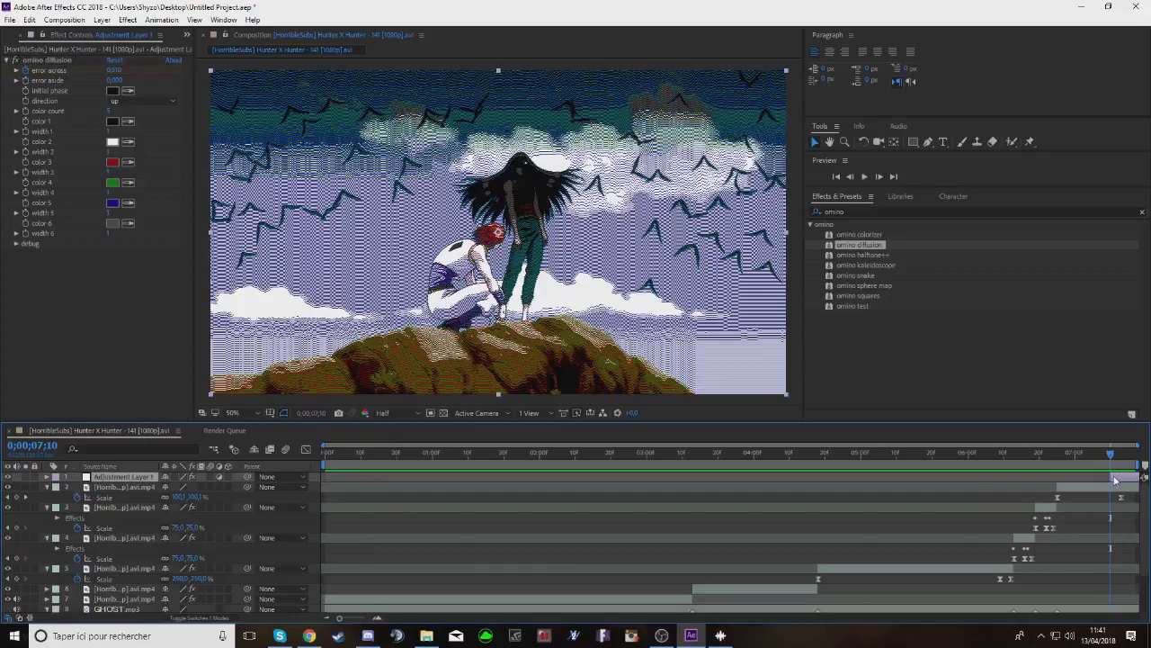
click(46, 477)
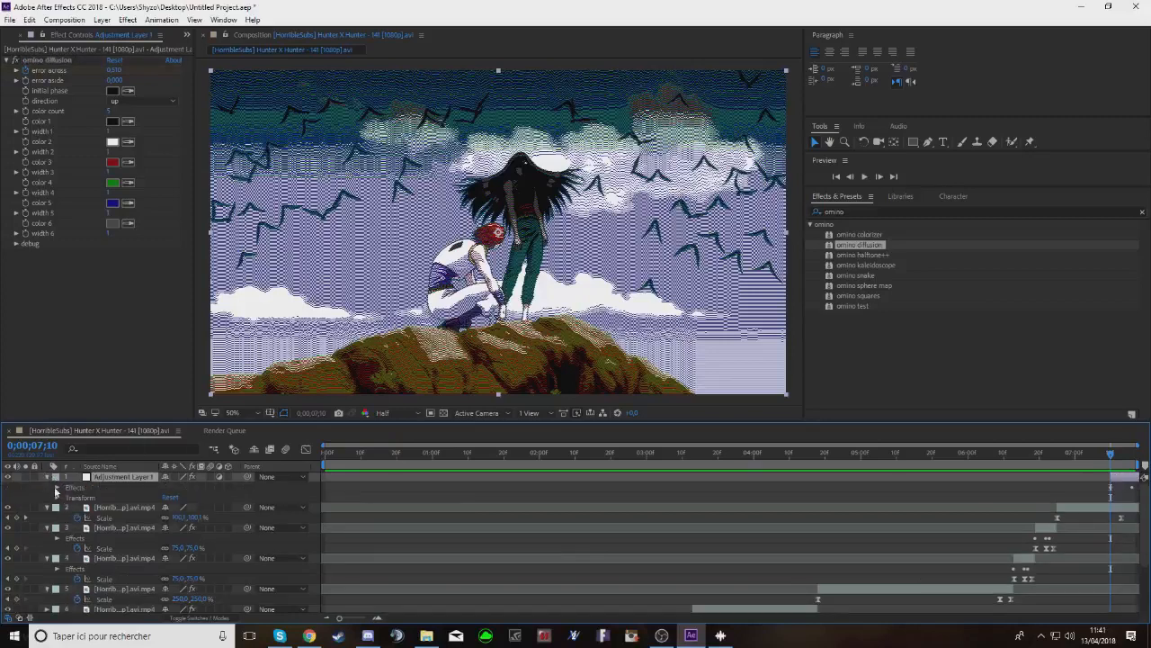
click(57, 488)
click(66, 497)
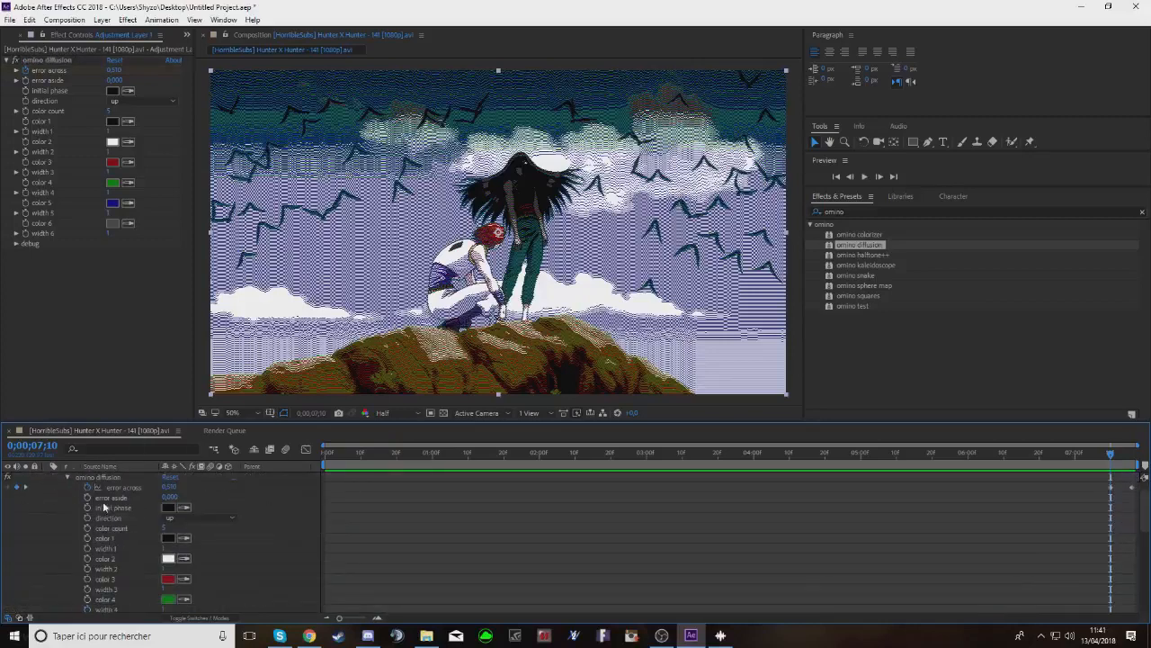
click(69, 478)
click(56, 488)
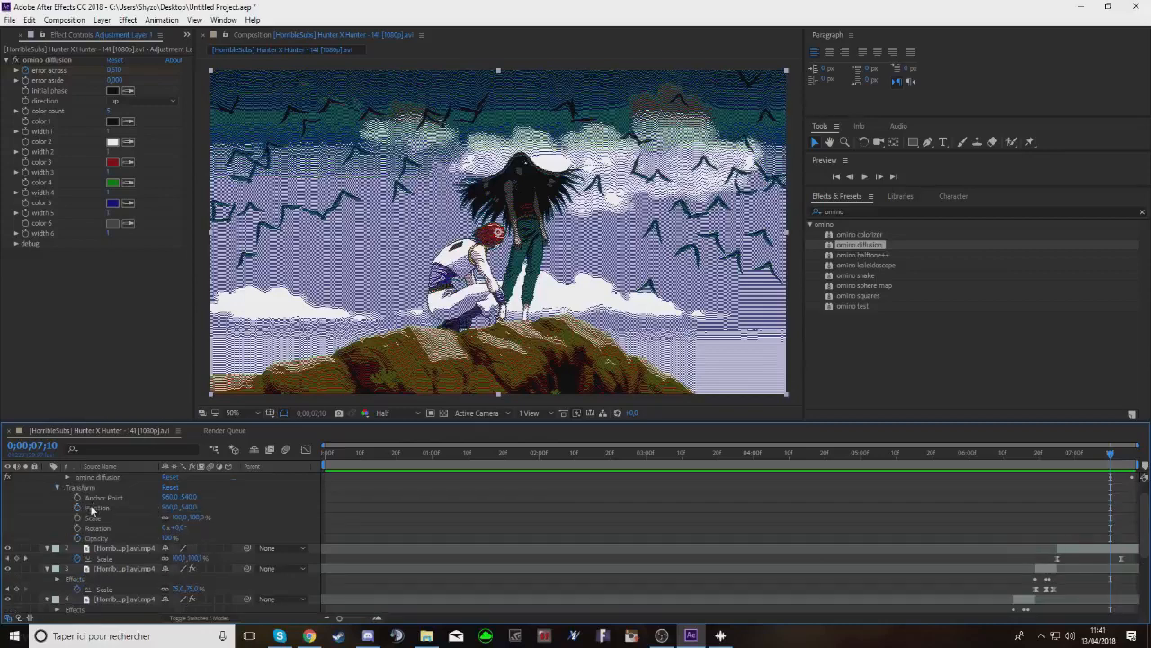
click(79, 538)
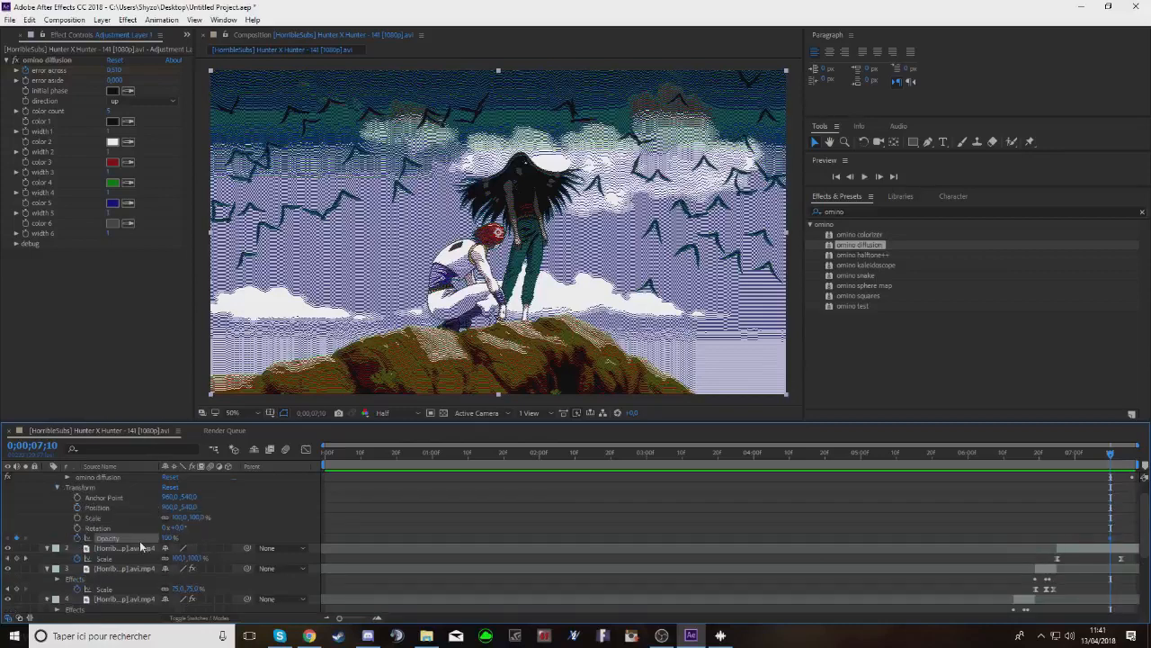
scroll(1148, 517, up, 1)
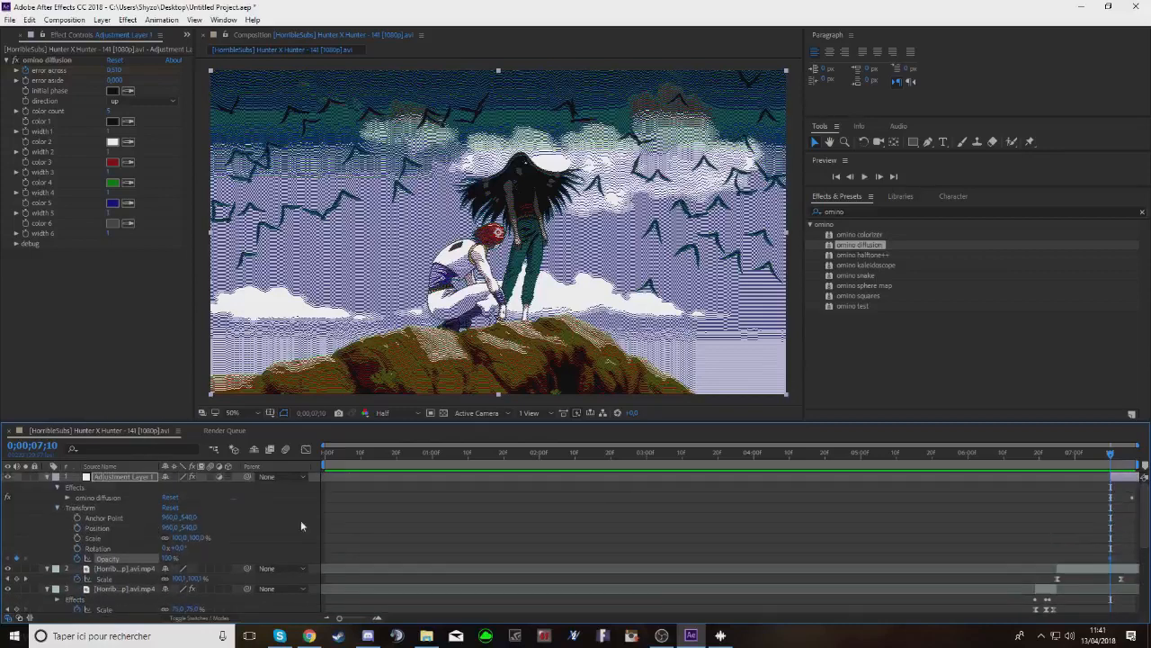
key(Return)
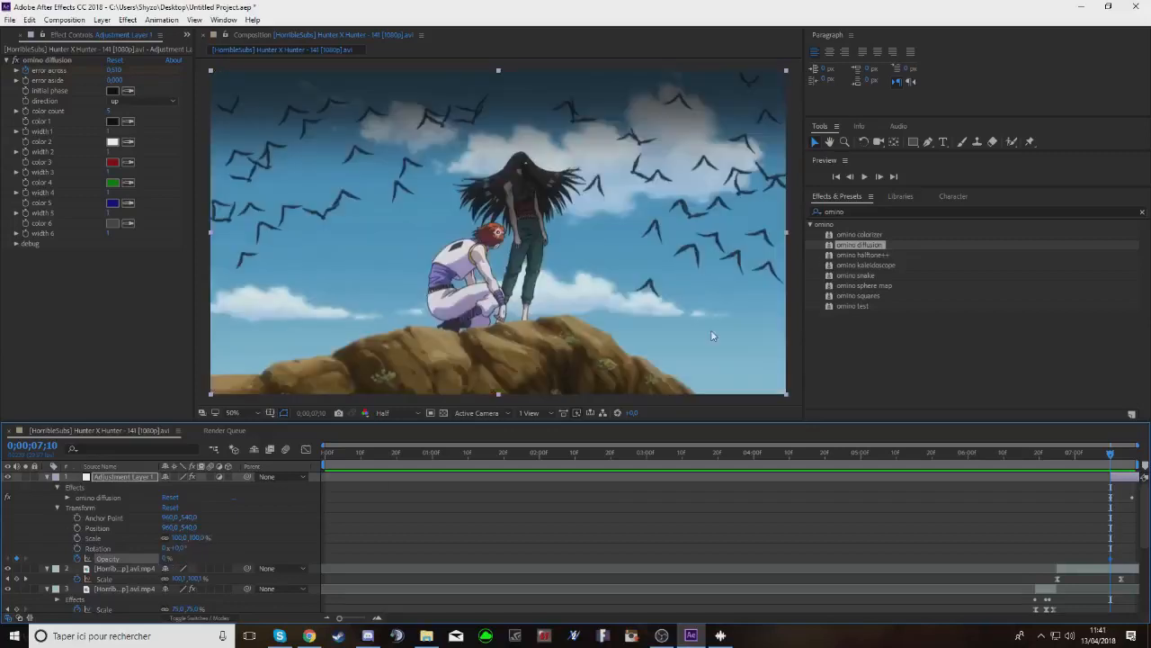
Set the adjustment layer's Opacity to 100% at 0;00;07;12
click(879, 177)
click(879, 176)
click(880, 176)
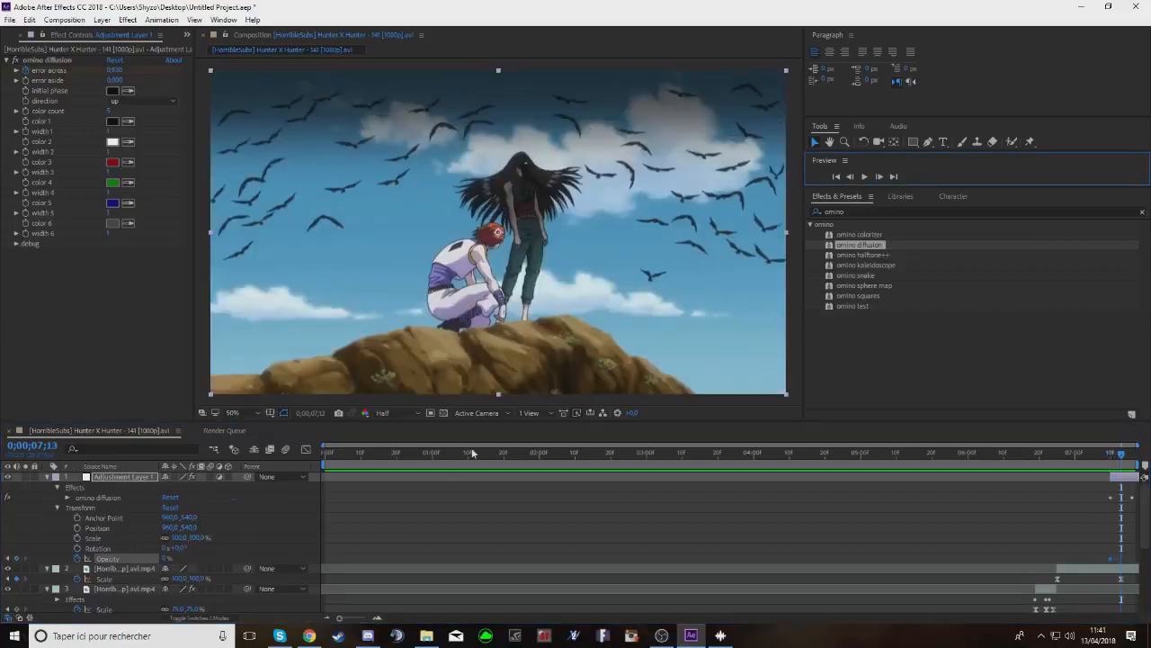
click(850, 176)
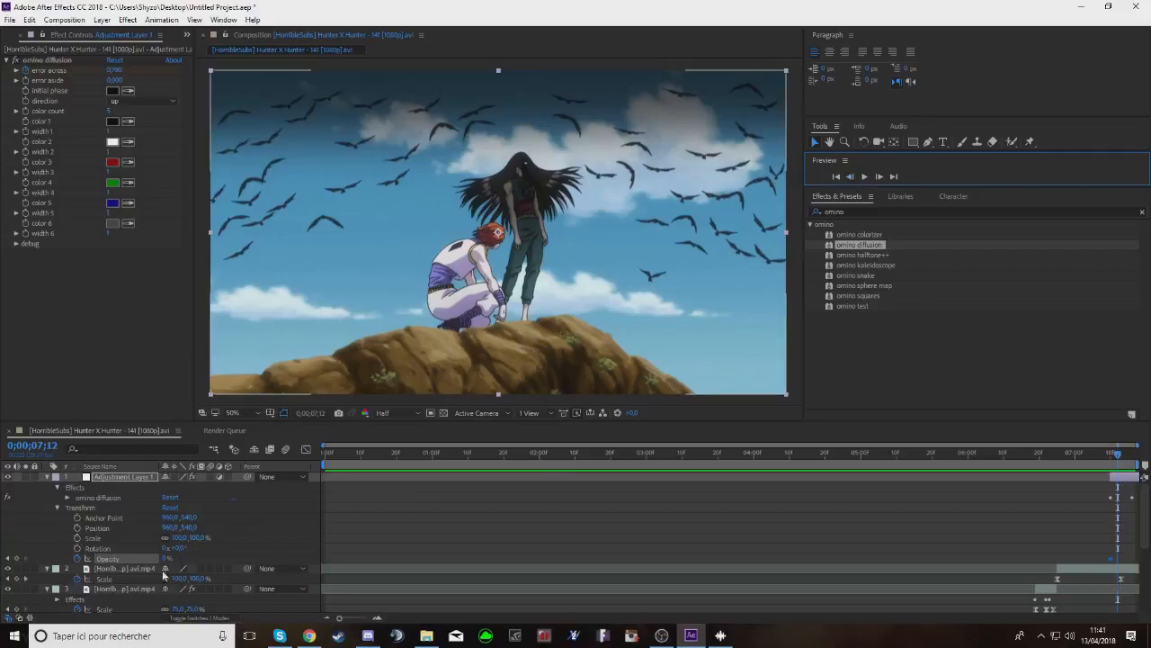
click(166, 561)
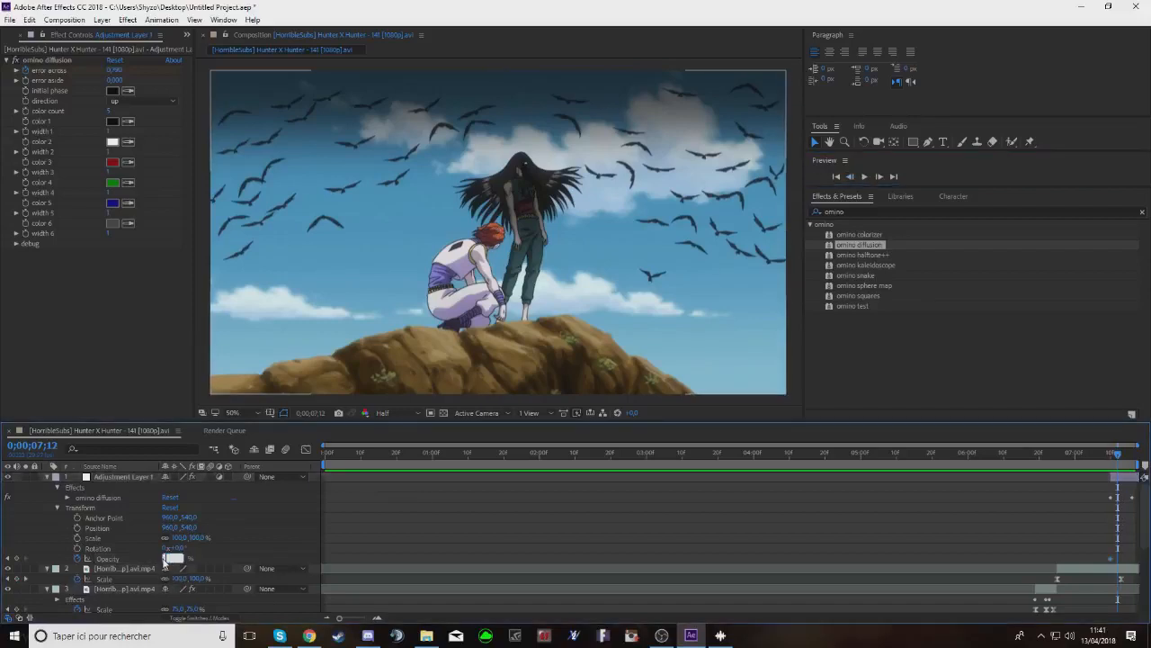
key(Return)
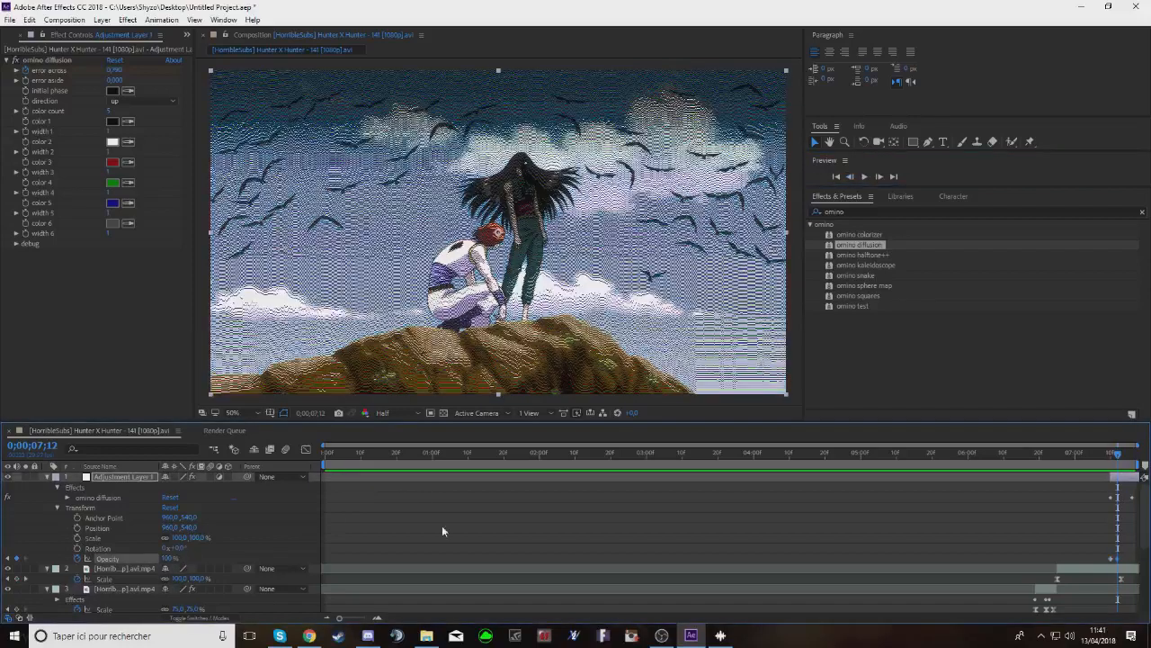
Preview the composition to check the diffusion fade-in, and return to 0;00;00;00
drag(1115, 455, 1110, 462)
click(867, 177)
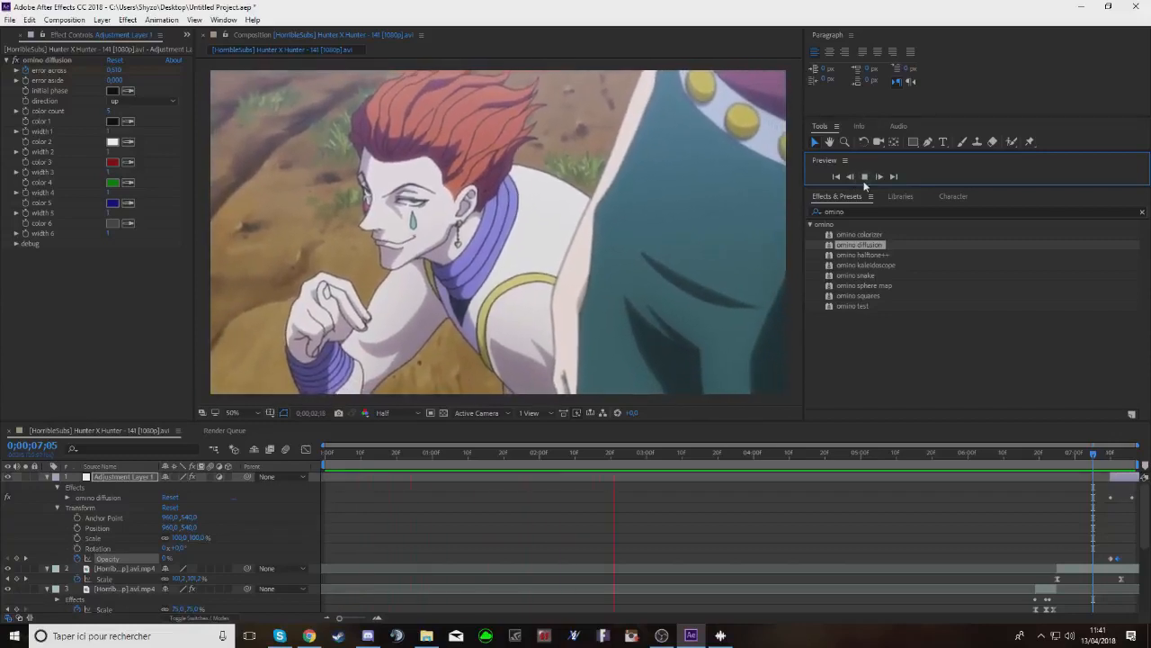
click(865, 177)
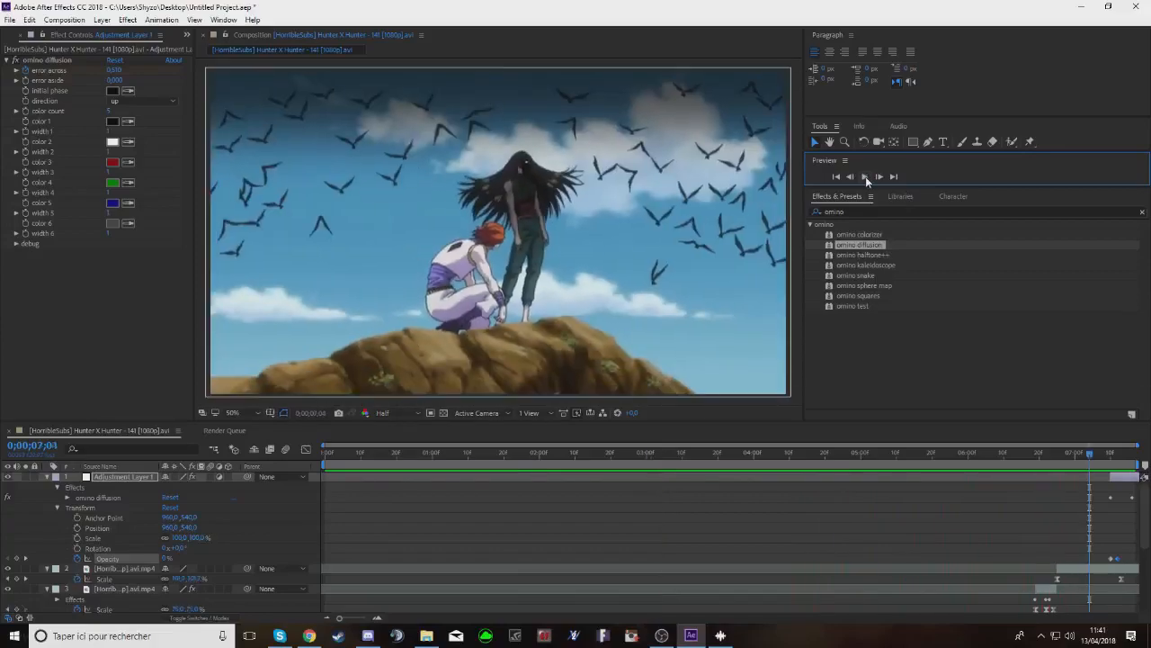
click(865, 177)
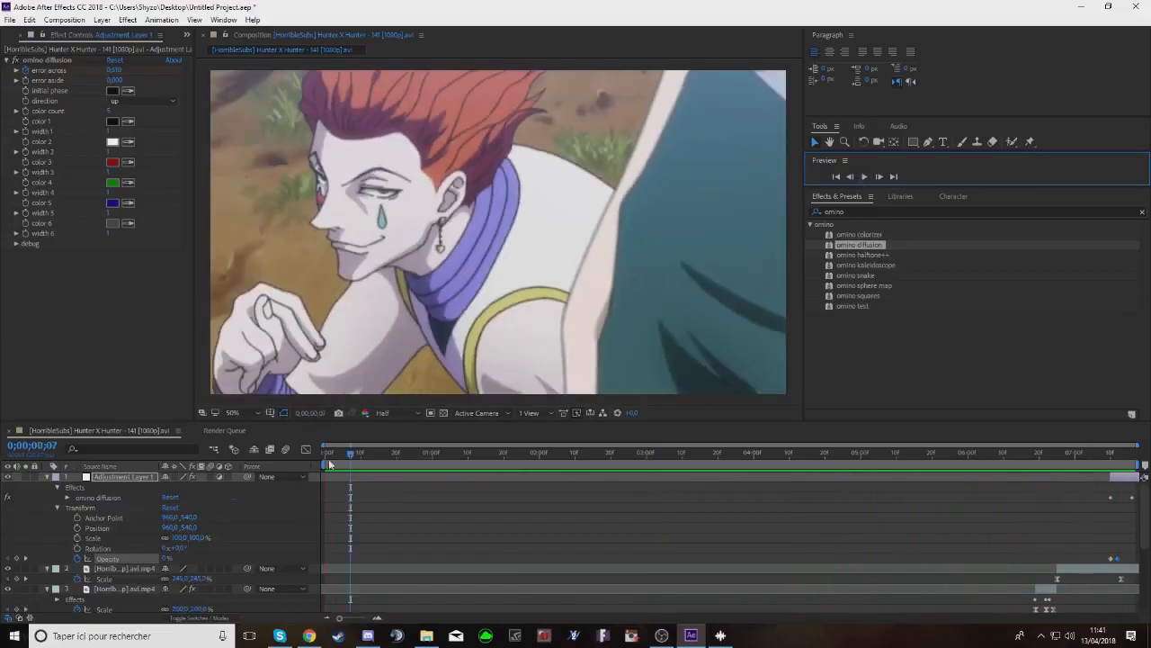
drag(353, 453, 640, 561)
click(865, 176)
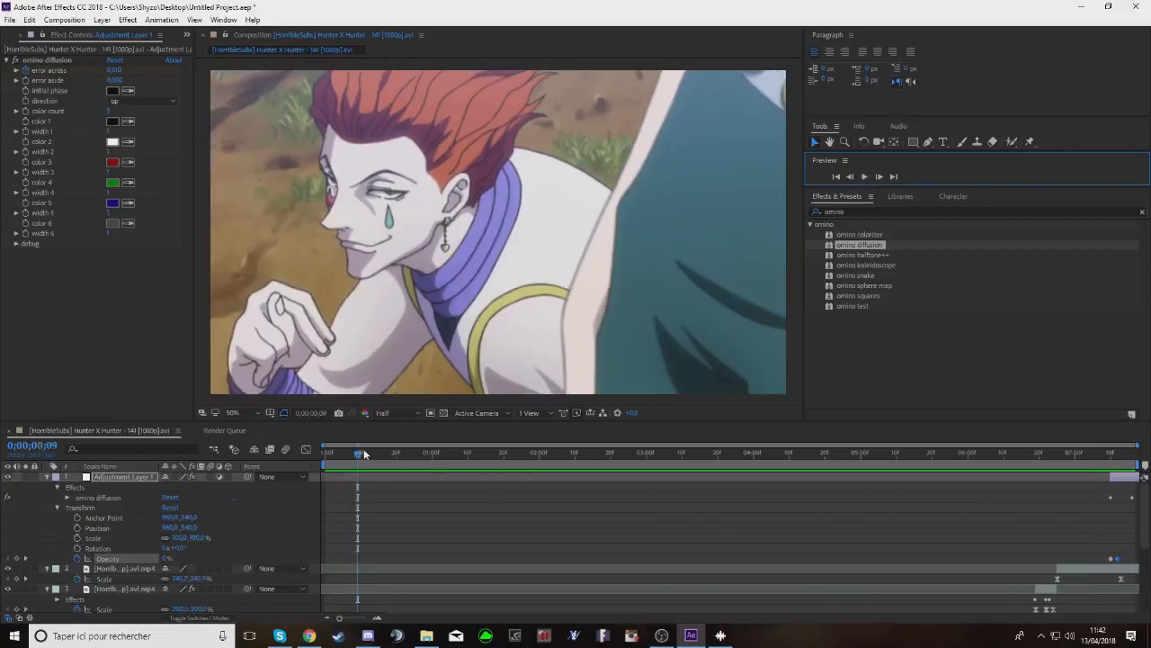
drag(364, 454, 305, 556)
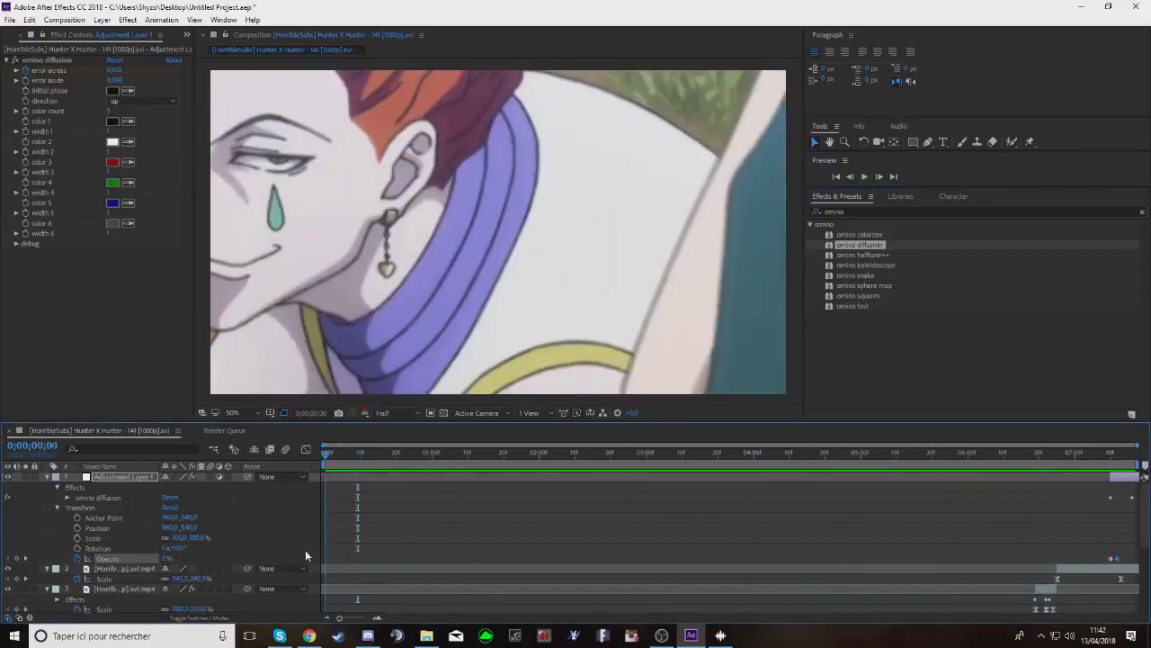
Collapse the open properties of the adjustment and video layers and go to the cut at 0;00;06;13
click(47, 478)
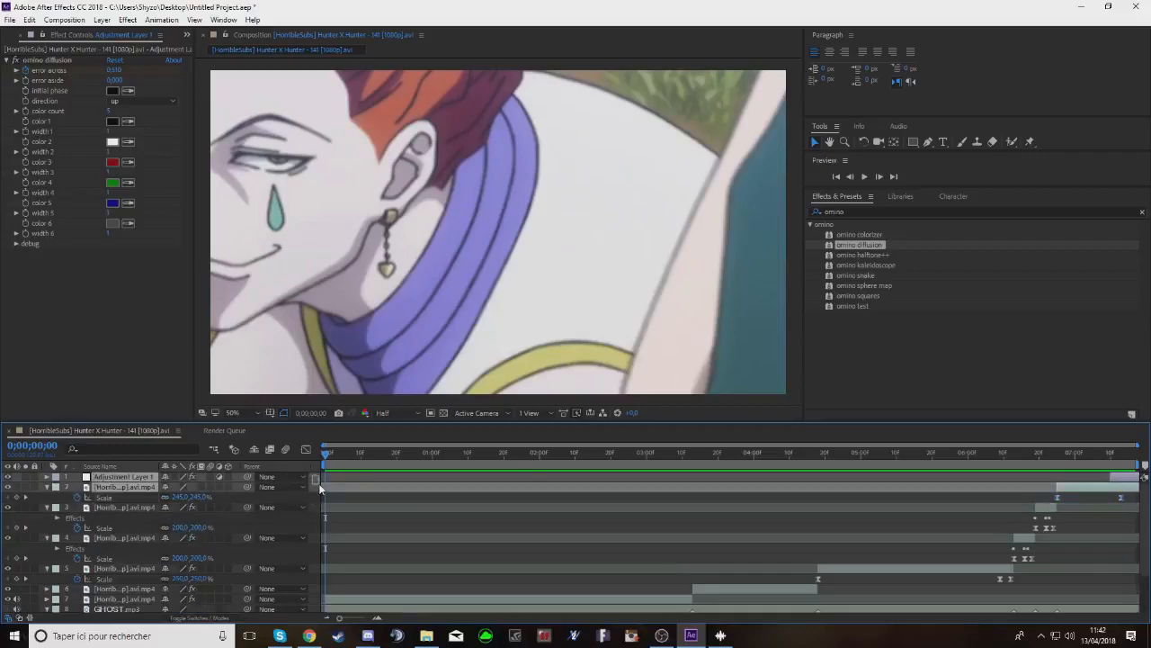
click(318, 483)
click(47, 487)
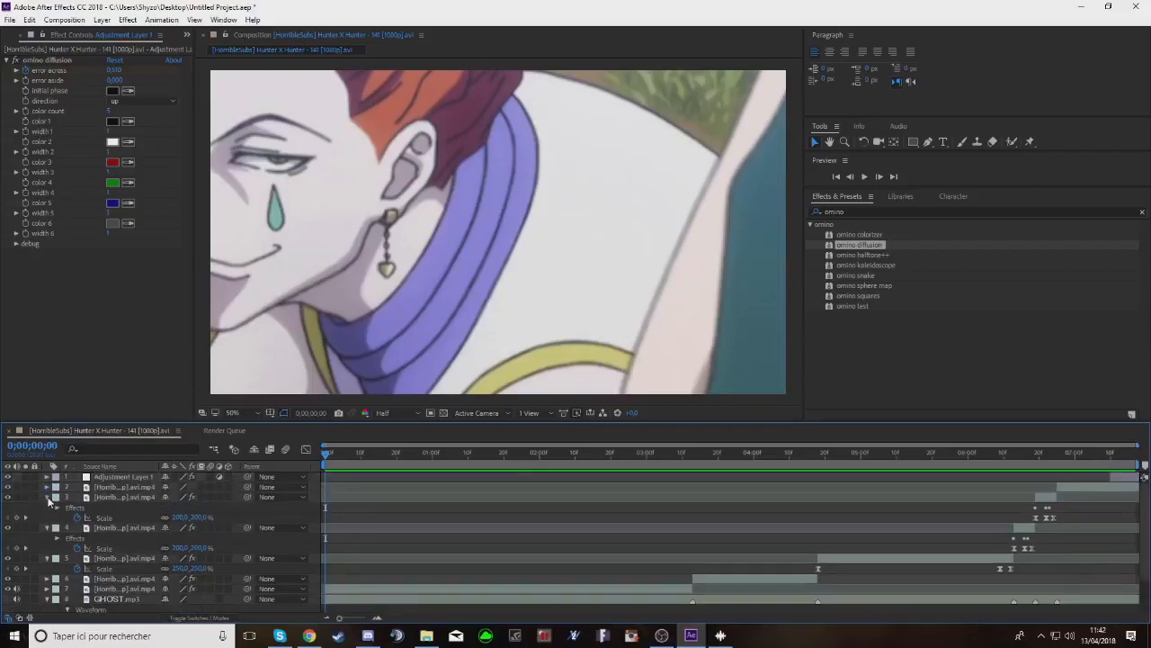
click(46, 497)
click(47, 507)
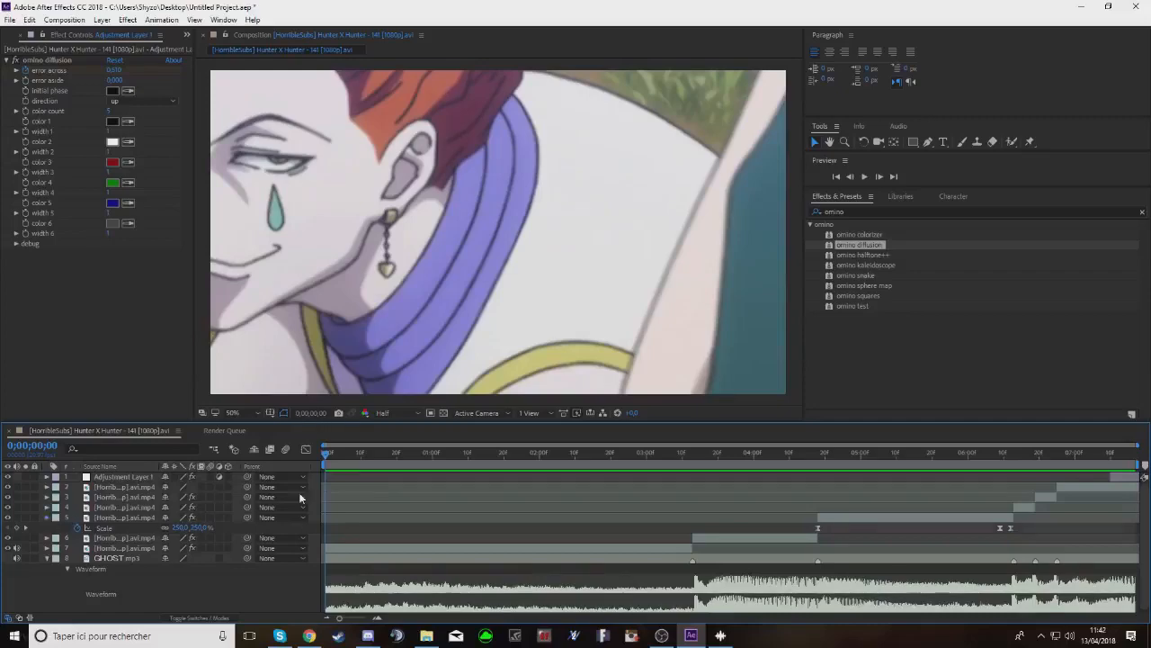
click(47, 517)
drag(354, 452, 1015, 544)
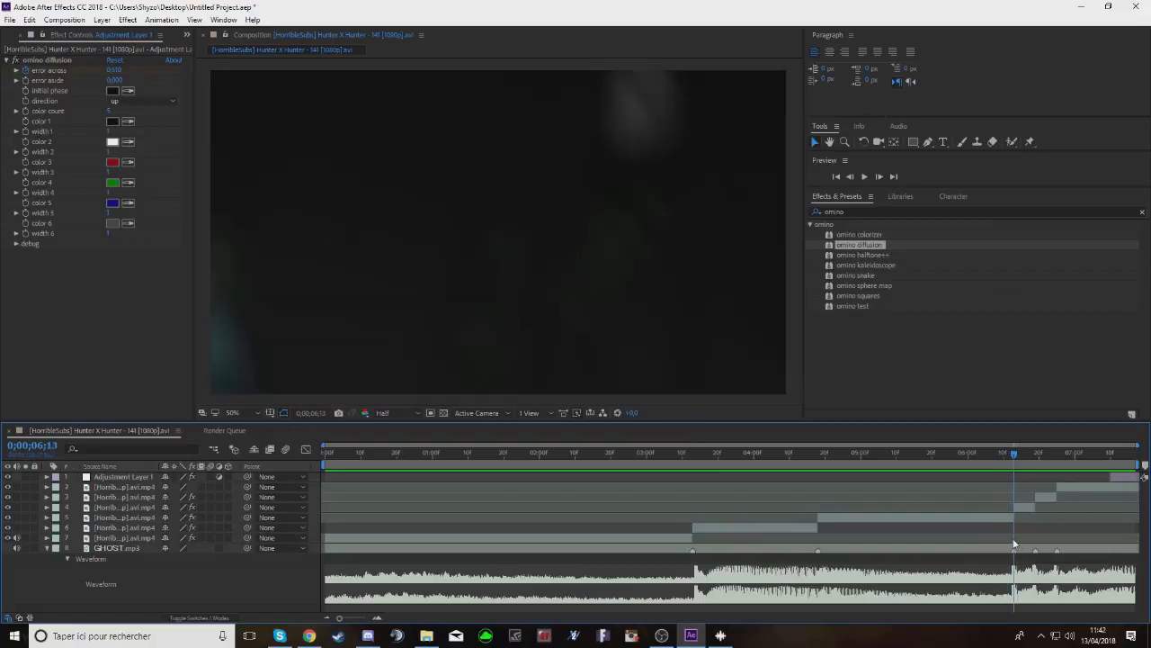
Apply Fast Blur (Legacy) to the short clip starting at 0;00;06;13 and set its Blur Dimensions to Horizontal at 0;00;06;18
click(1020, 509)
key(ctrl+5)
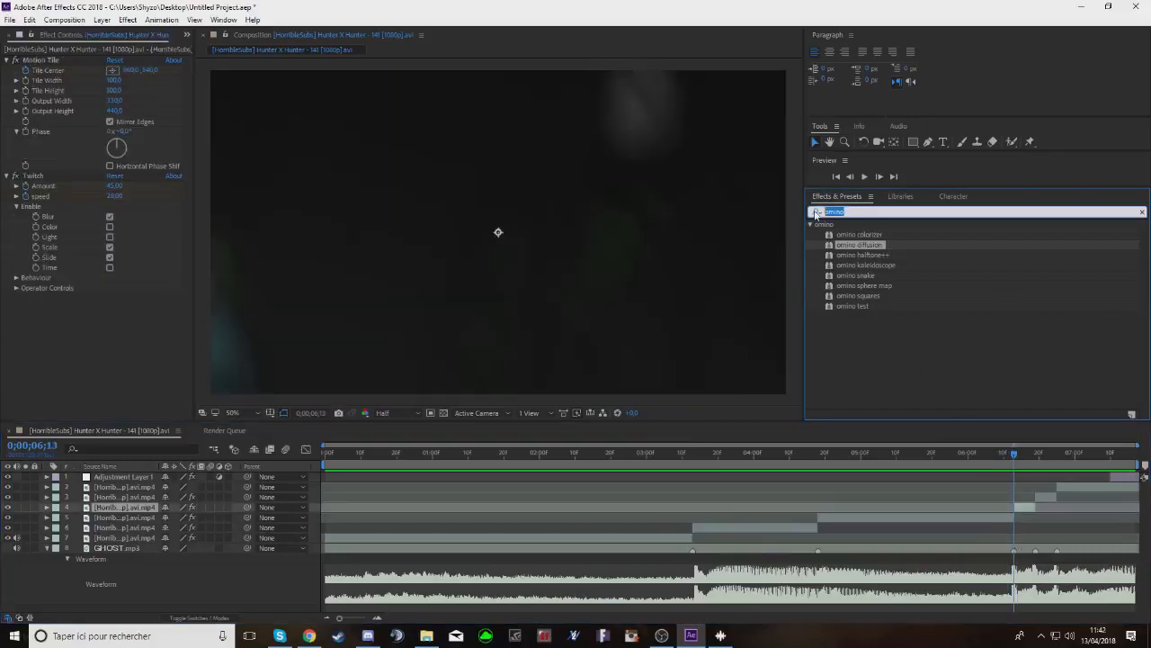
key(BackSpace)
click(816, 213)
drag(1018, 453, 1033, 469)
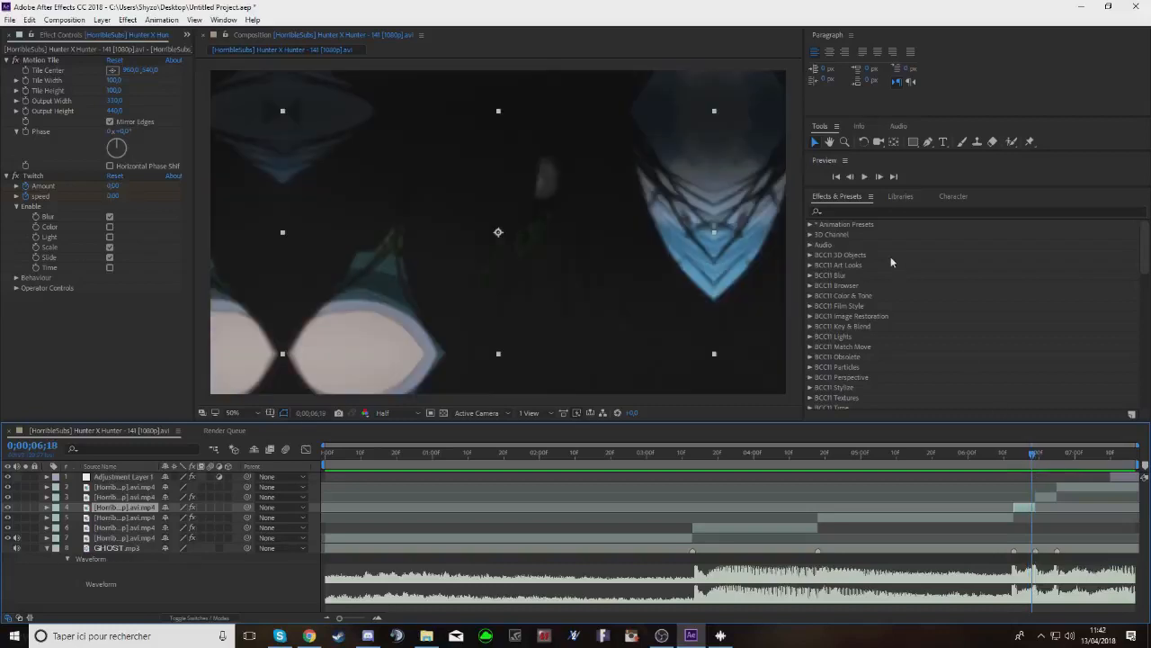
click(855, 212)
text(fast)
drag(863, 356, 58, 319)
click(109, 319)
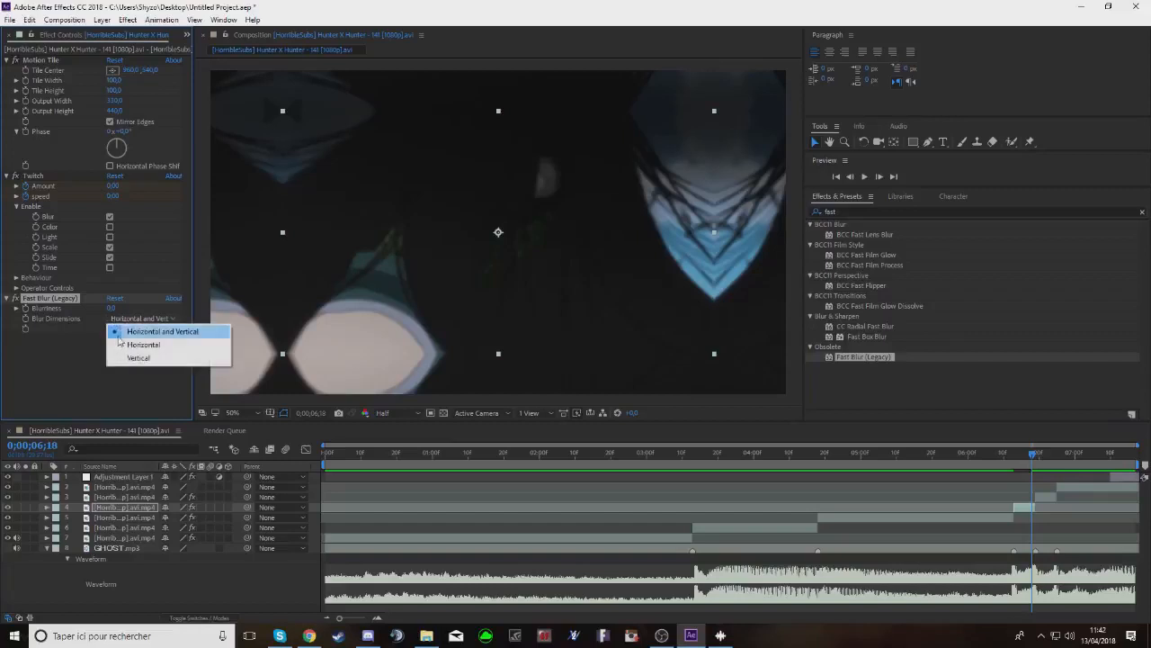
click(126, 345)
Keyframe the clip's Fast Blur Blurriness at 50 at 0;00;06;18 and at 0 at 0;00;06;16
drag(109, 310, 143, 312)
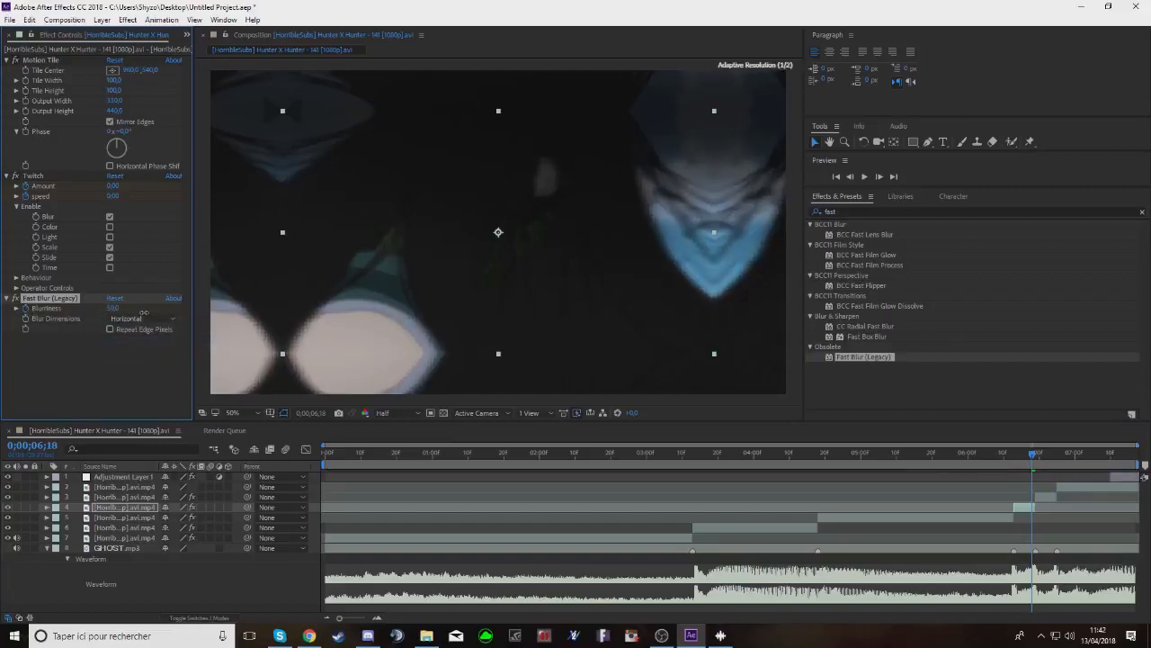
click(850, 176)
click(850, 177)
click(112, 307)
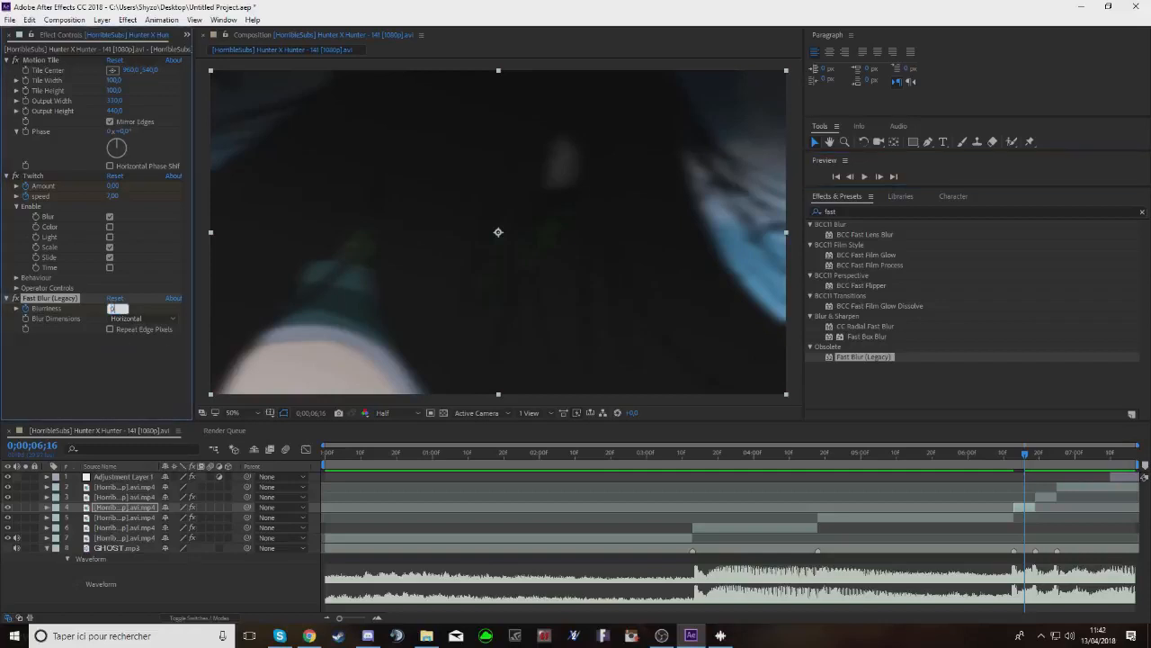
text(0)
key(Return)
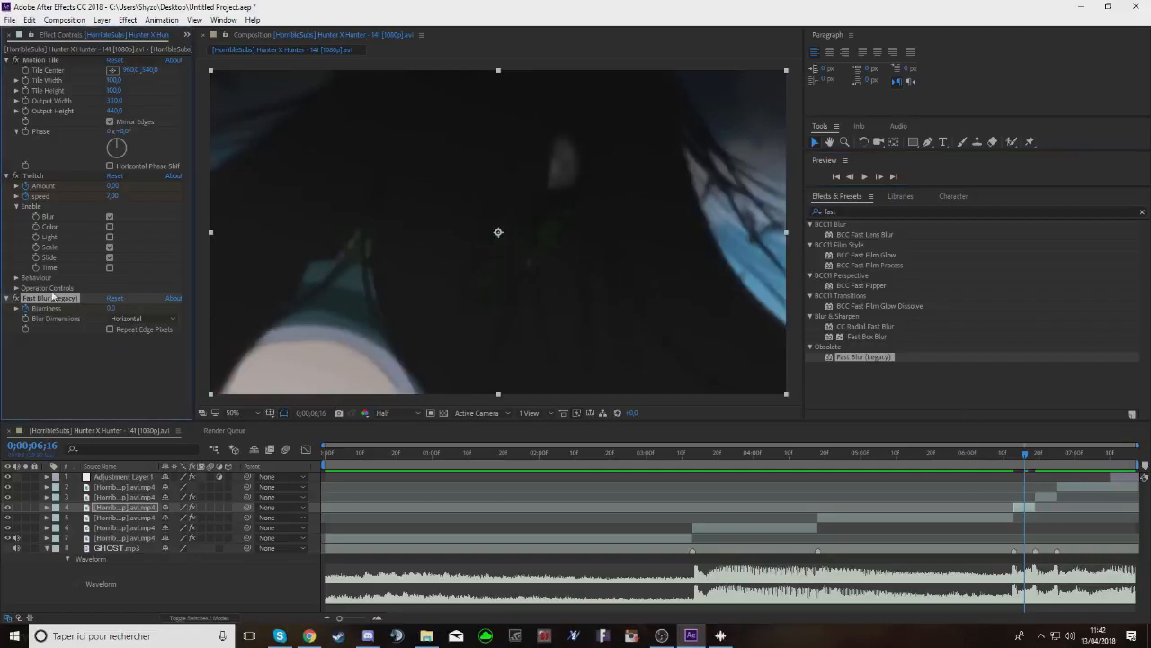
Add the keyframed horizontal Fast Blur (Legacy) to the following short clip around 0;00;06;23 as well
drag(1030, 469, 1050, 475)
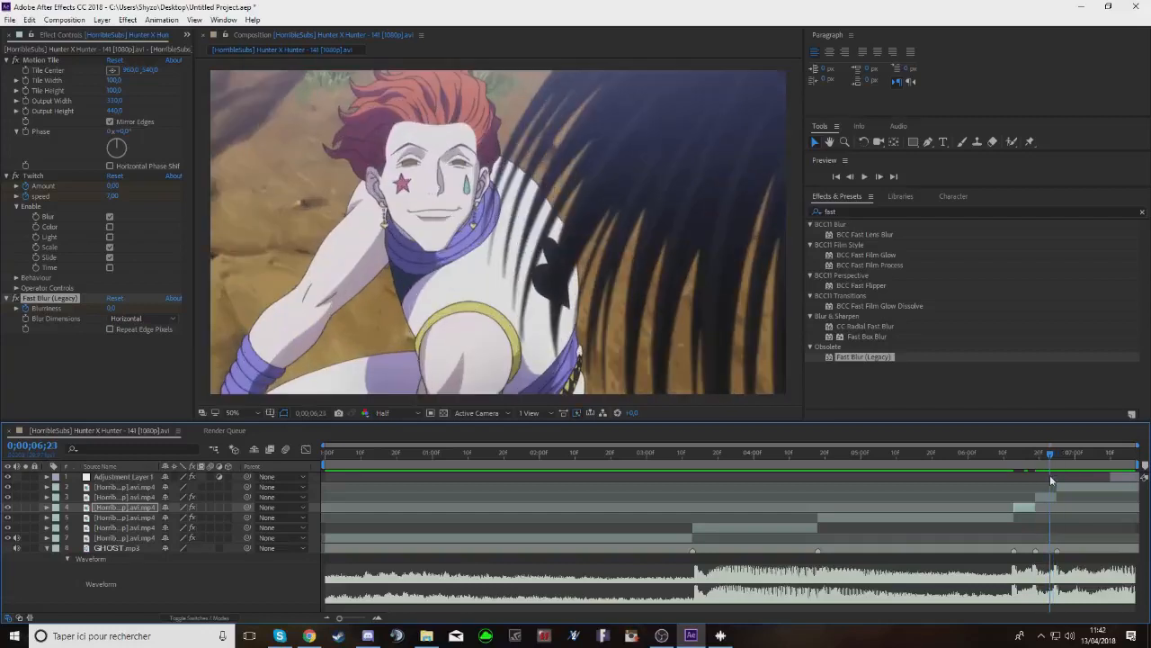
click(1048, 496)
drag(66, 319, 72, 328)
Preview the composition to check the new blurs and the S_Shake clip, and return to 0;00;00;00
click(862, 177)
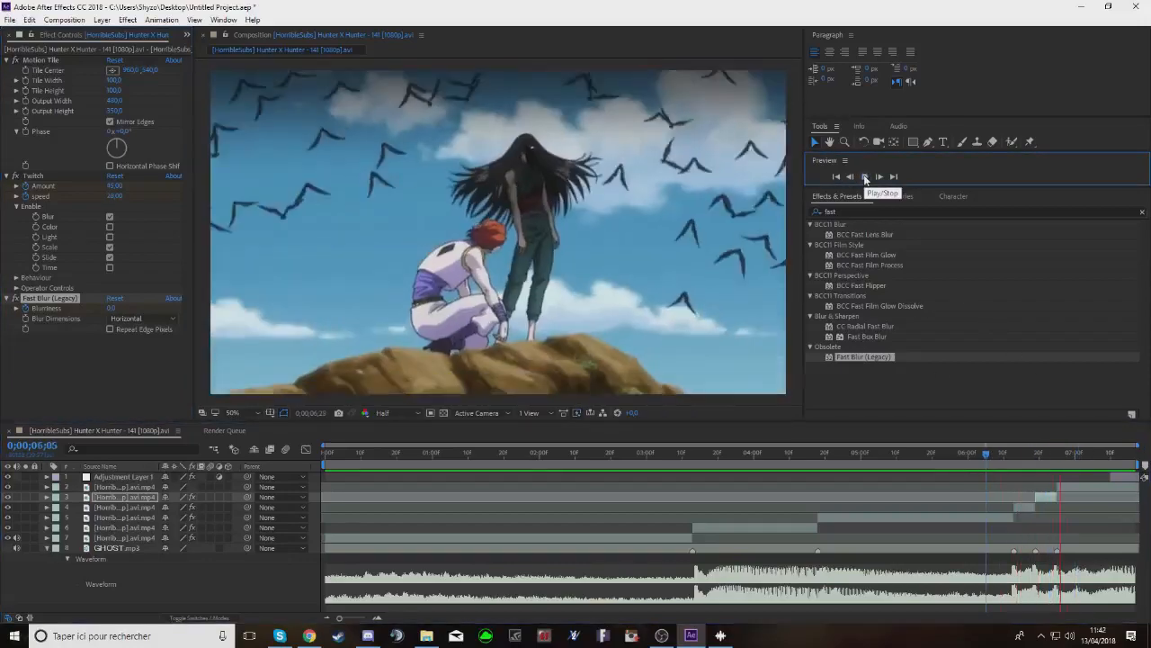
drag(349, 455, 314, 459)
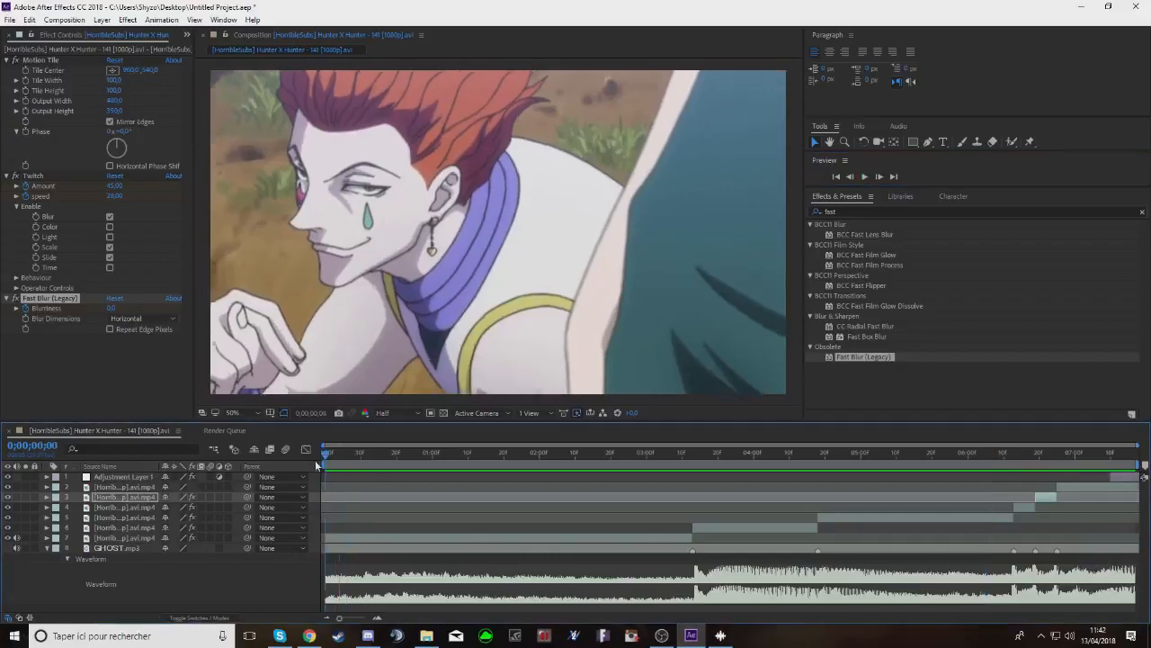
click(872, 177)
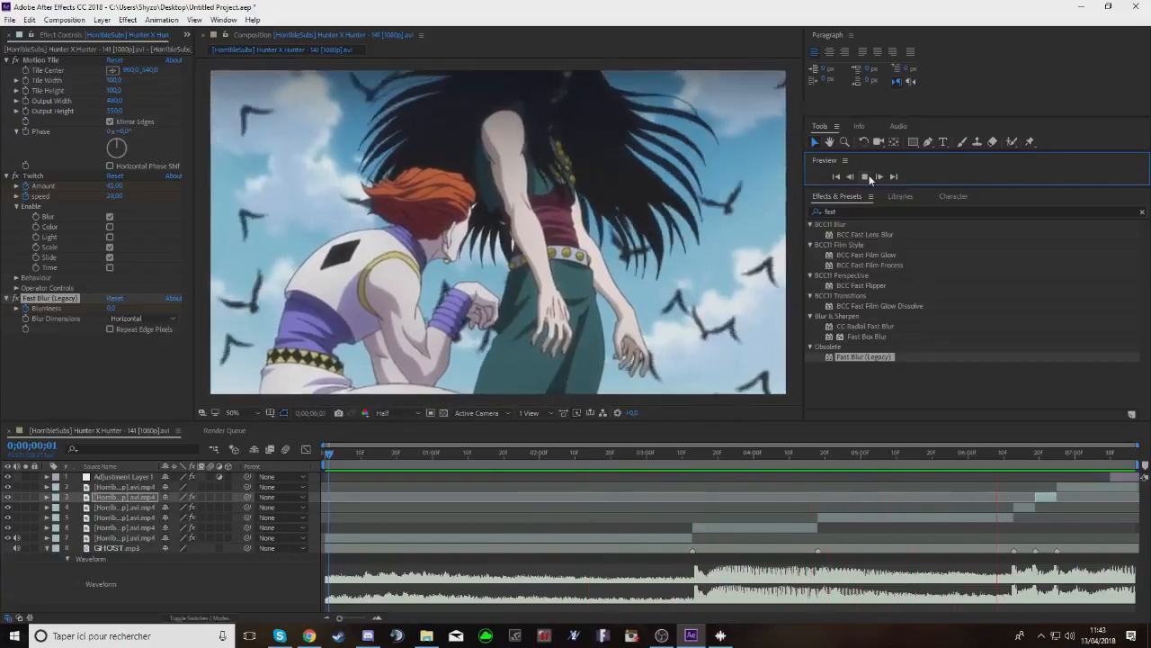
click(869, 174)
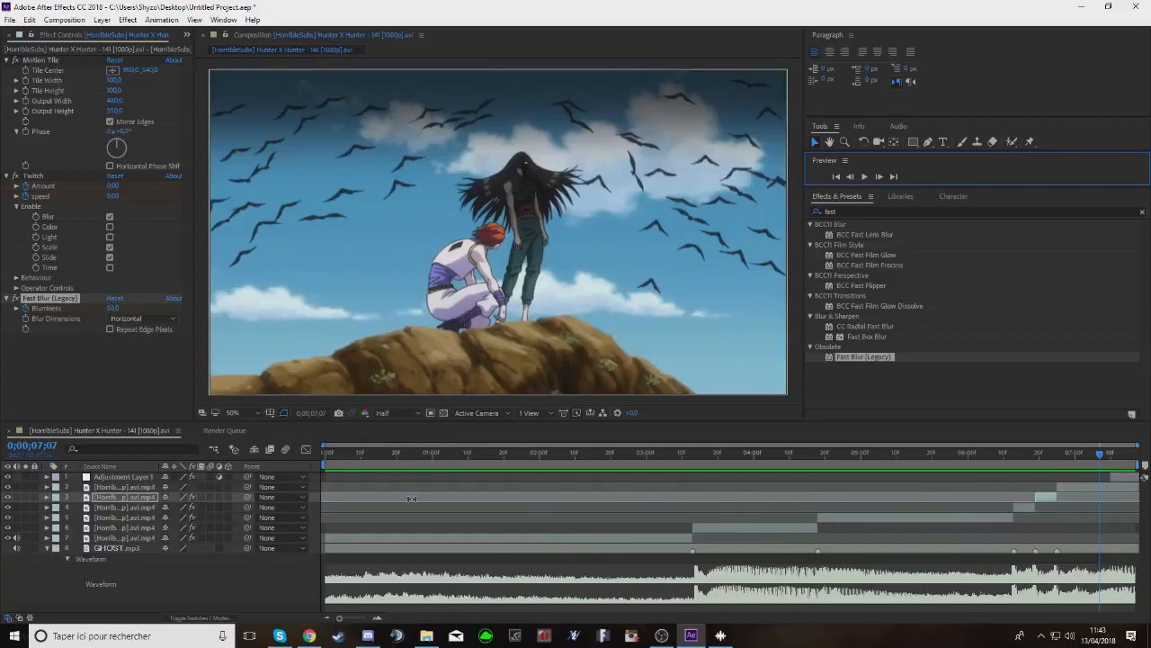
drag(1091, 458, 878, 518)
click(878, 518)
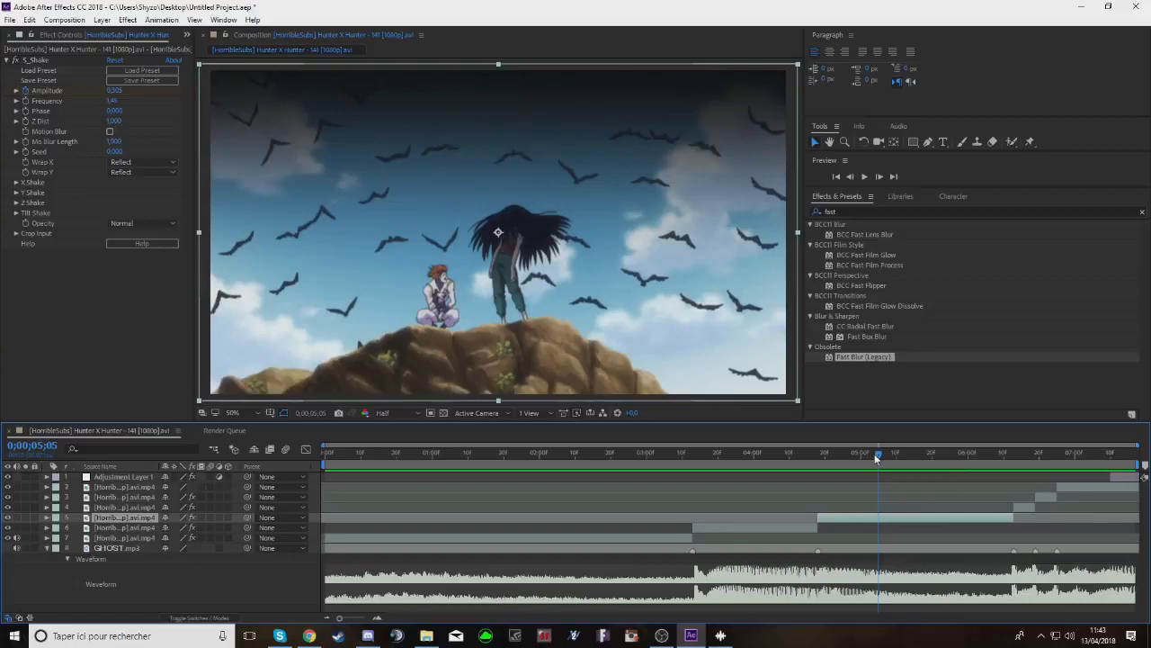
drag(874, 453, 298, 528)
click(865, 176)
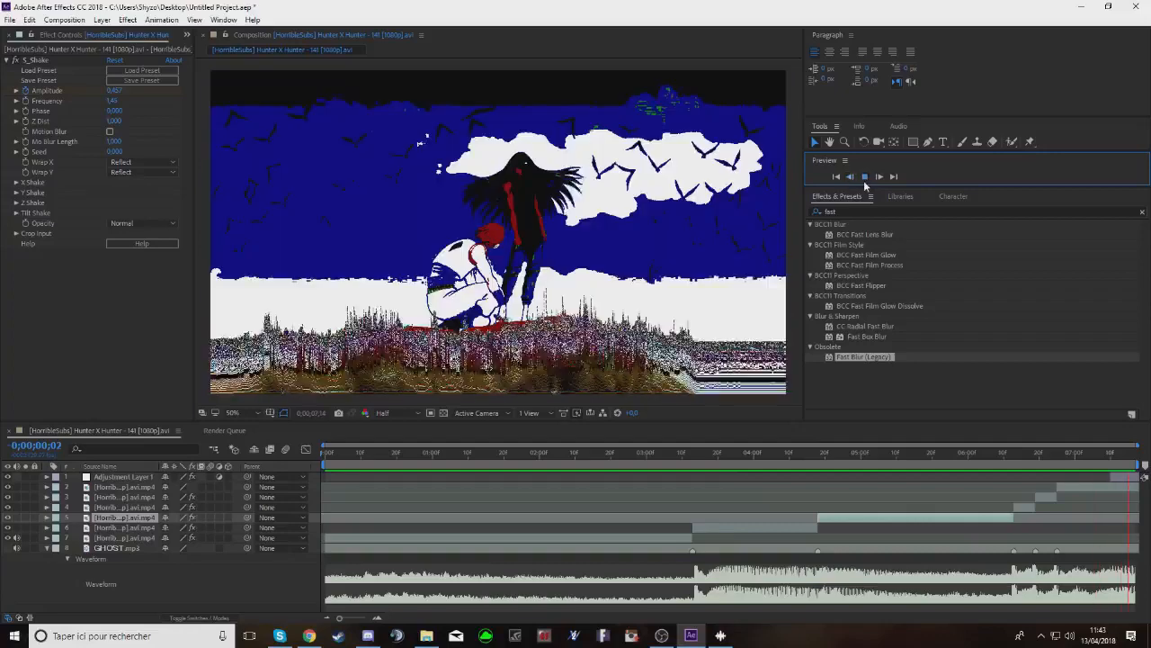
click(864, 177)
drag(322, 453, 307, 455)
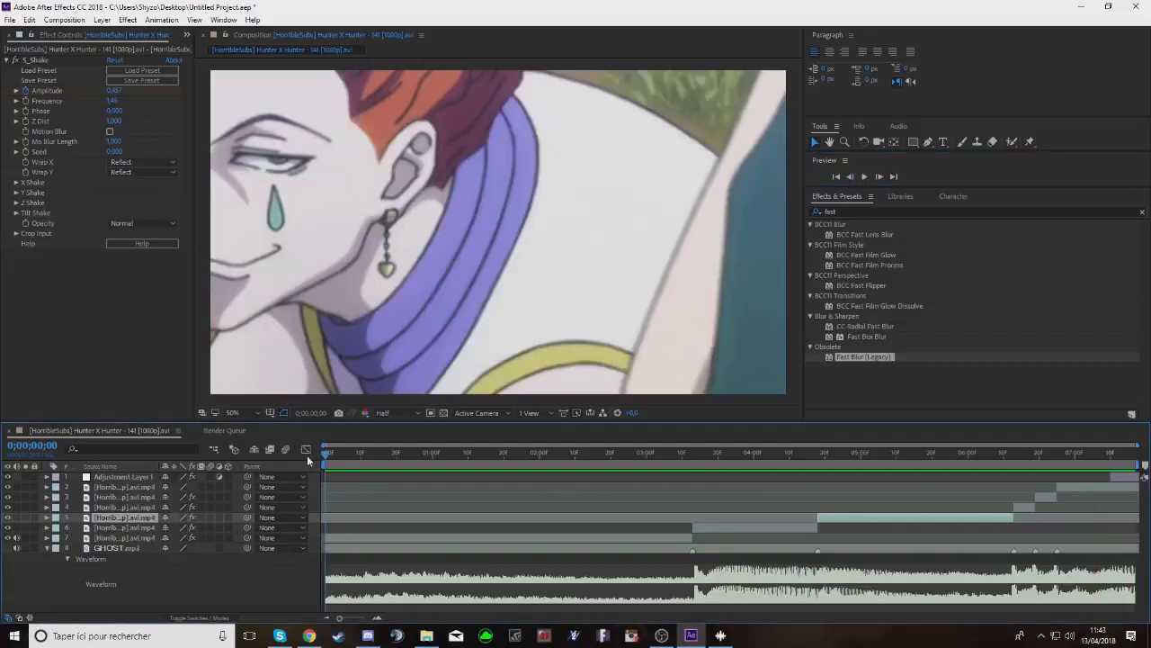
Collapse the GHOST.mp3 waveform and pre-compose all video clips and the adjustment layer into a composition named Edit
click(47, 547)
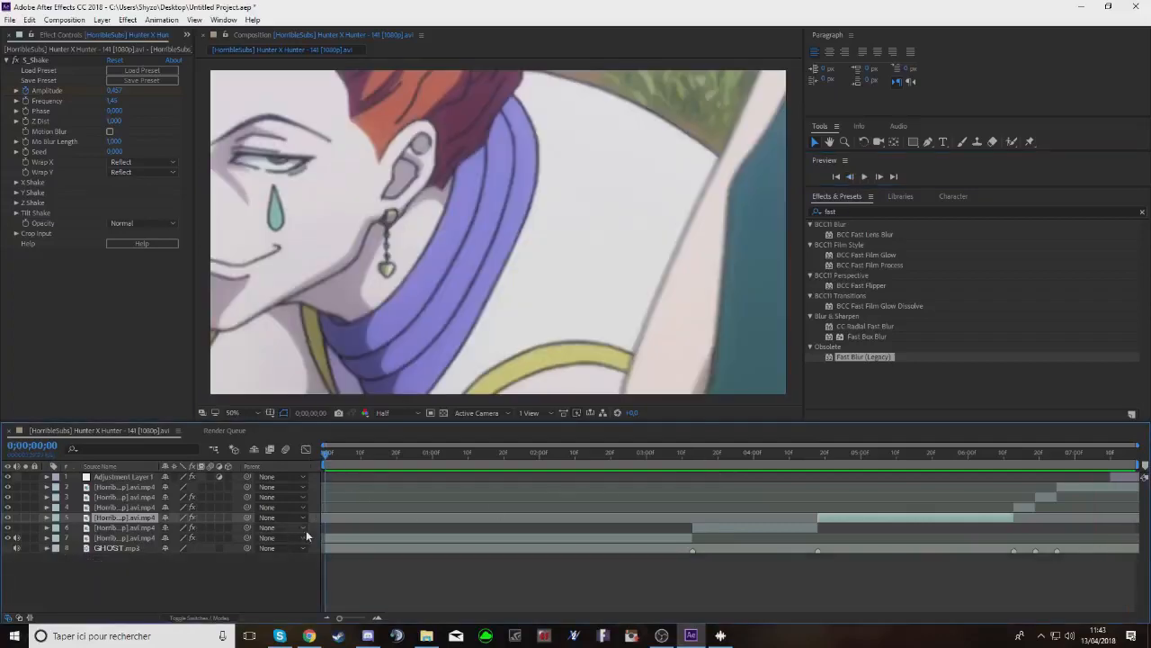
drag(237, 511, 144, 457)
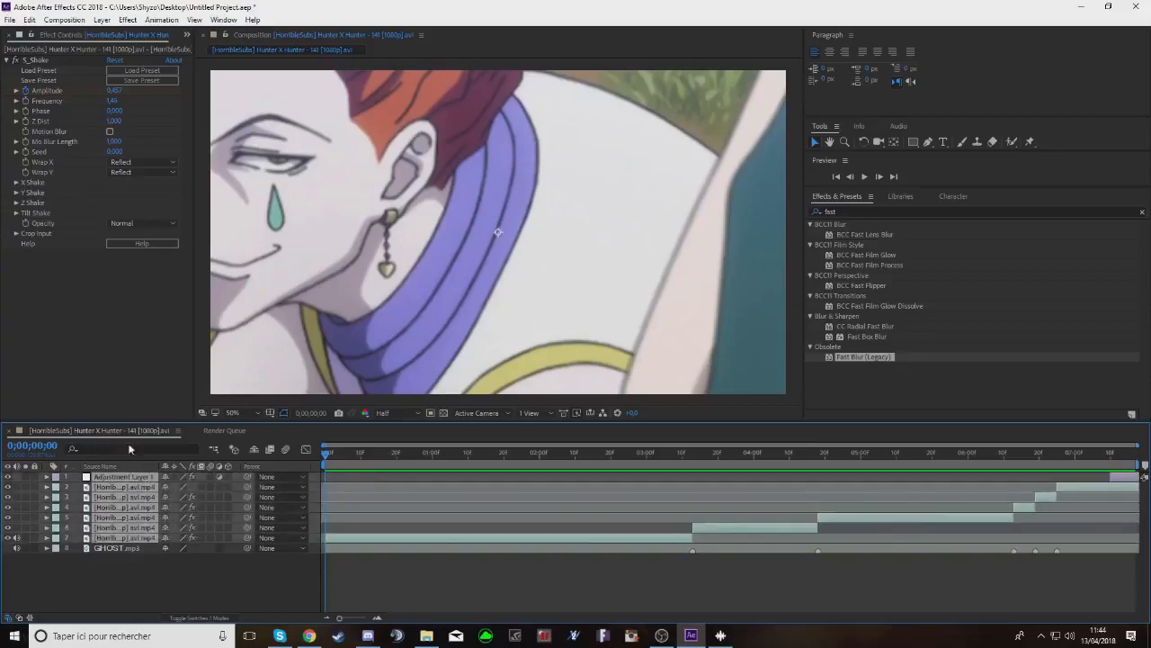
right_click(164, 502)
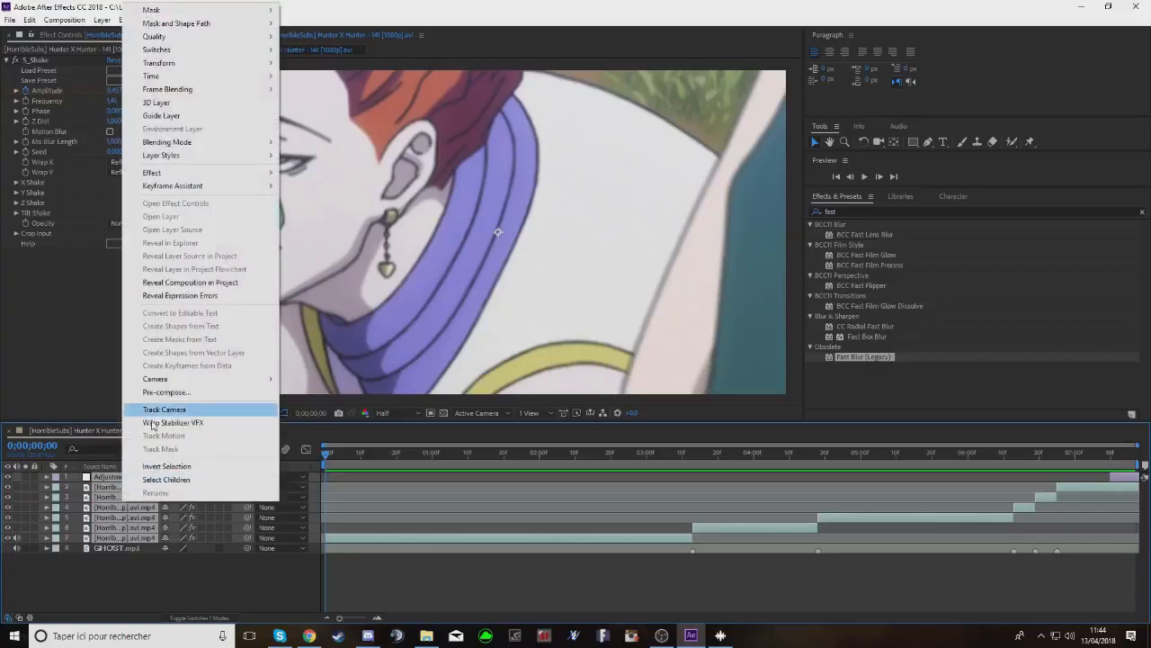
click(162, 390)
text(Edit)
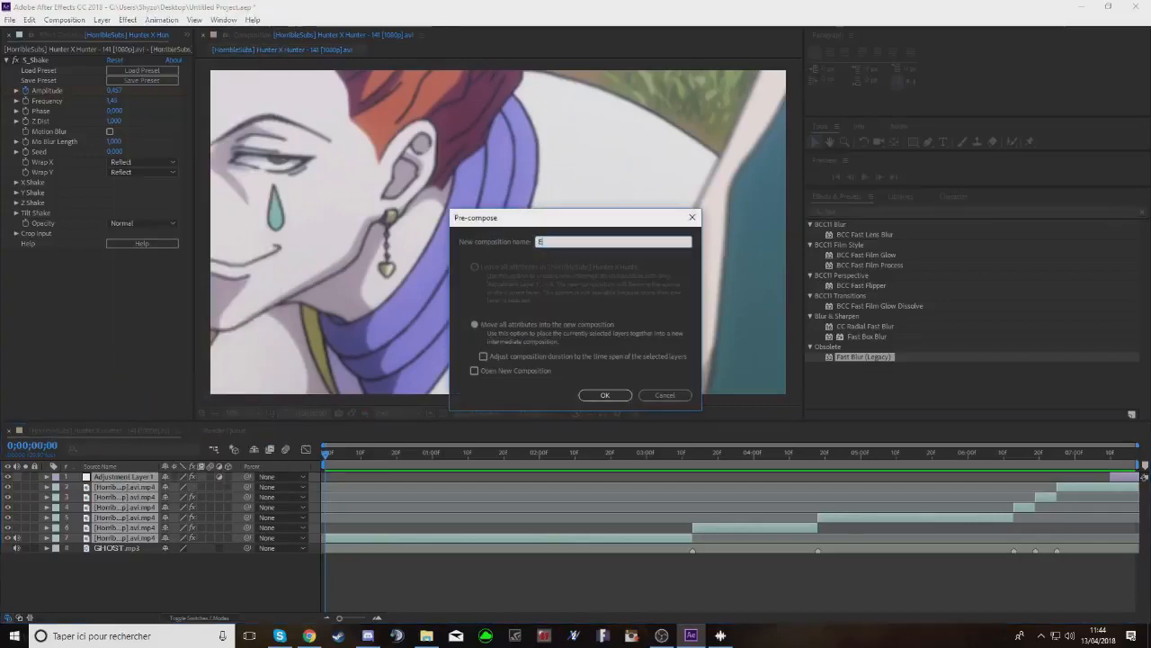
click(605, 396)
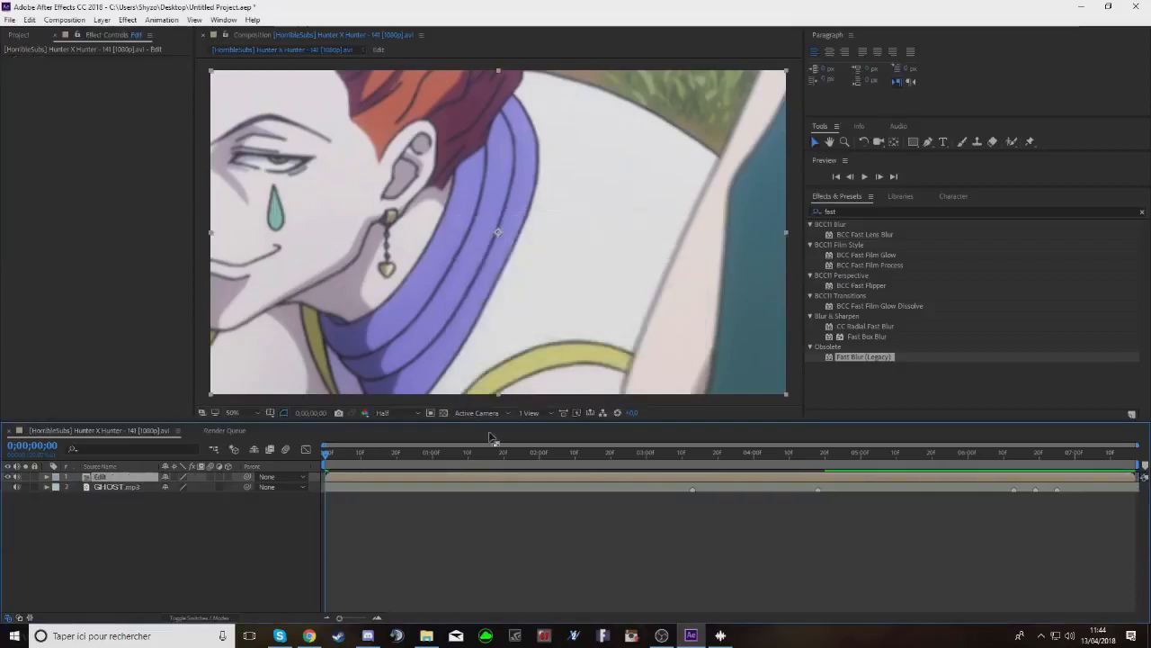
key(space)
key(space)
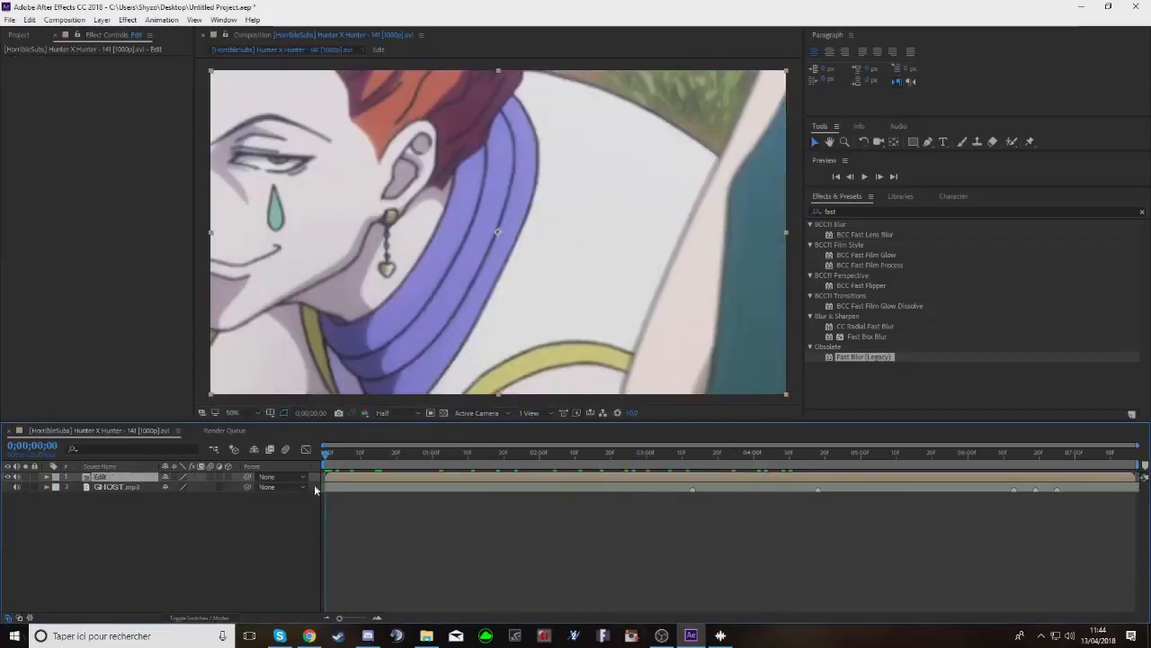
Create an adjustment layer above the Edit pre-composition, check the composition's end frame and return to 0;00;00;00
right_click(263, 508)
mouse_move(388, 414)
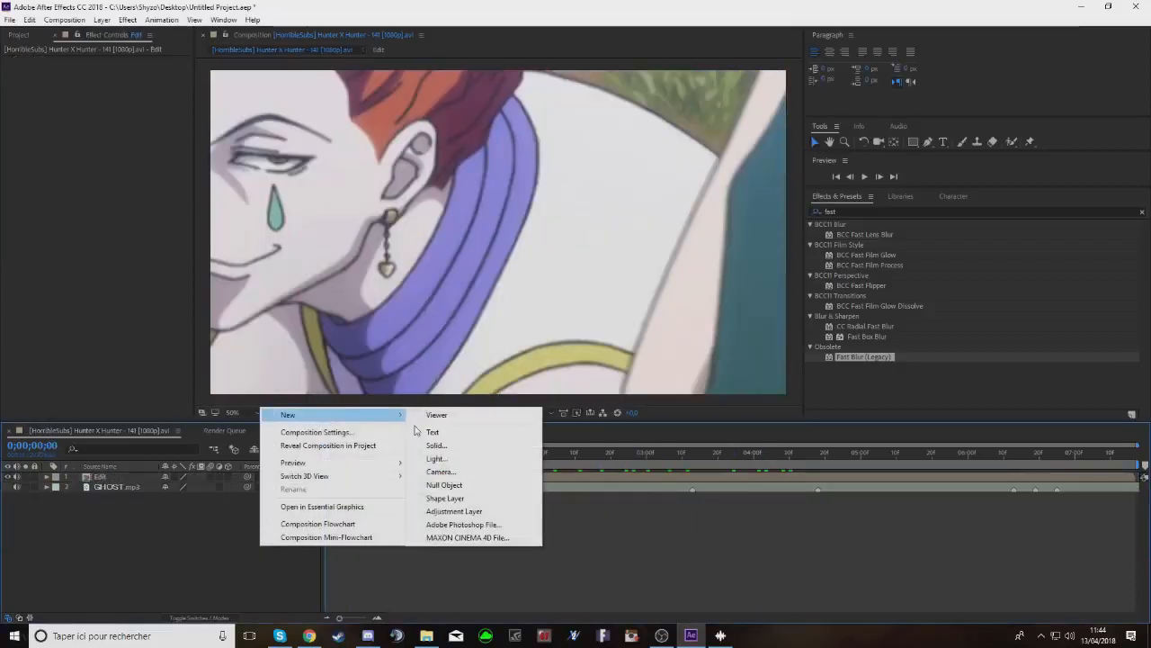
click(461, 510)
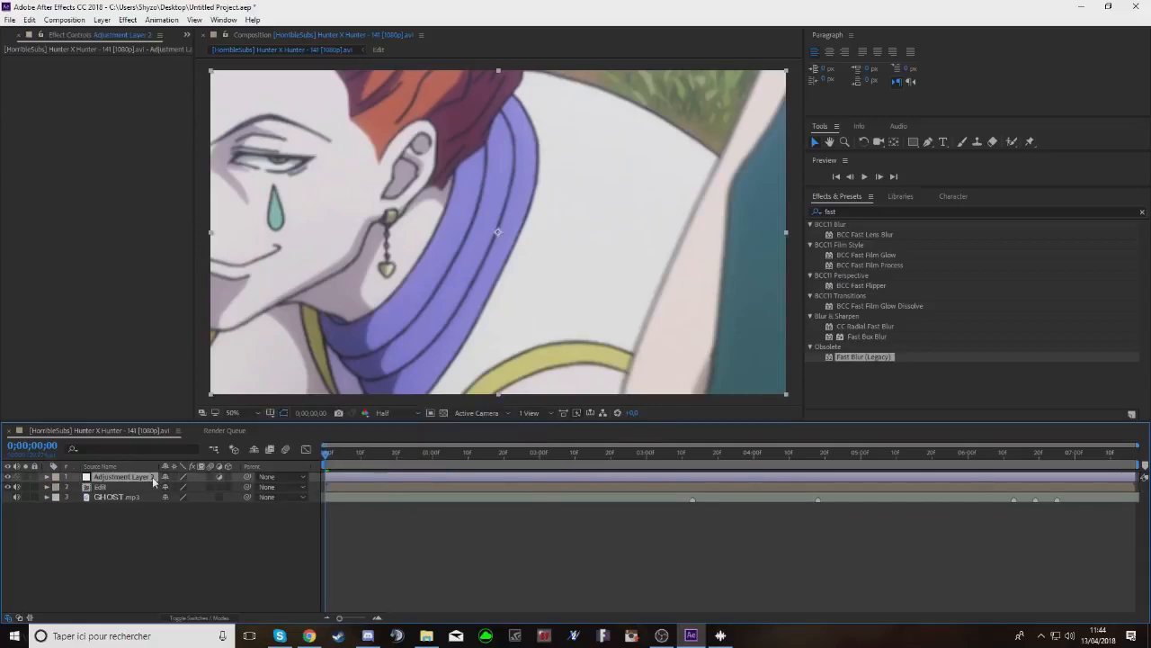
key(End)
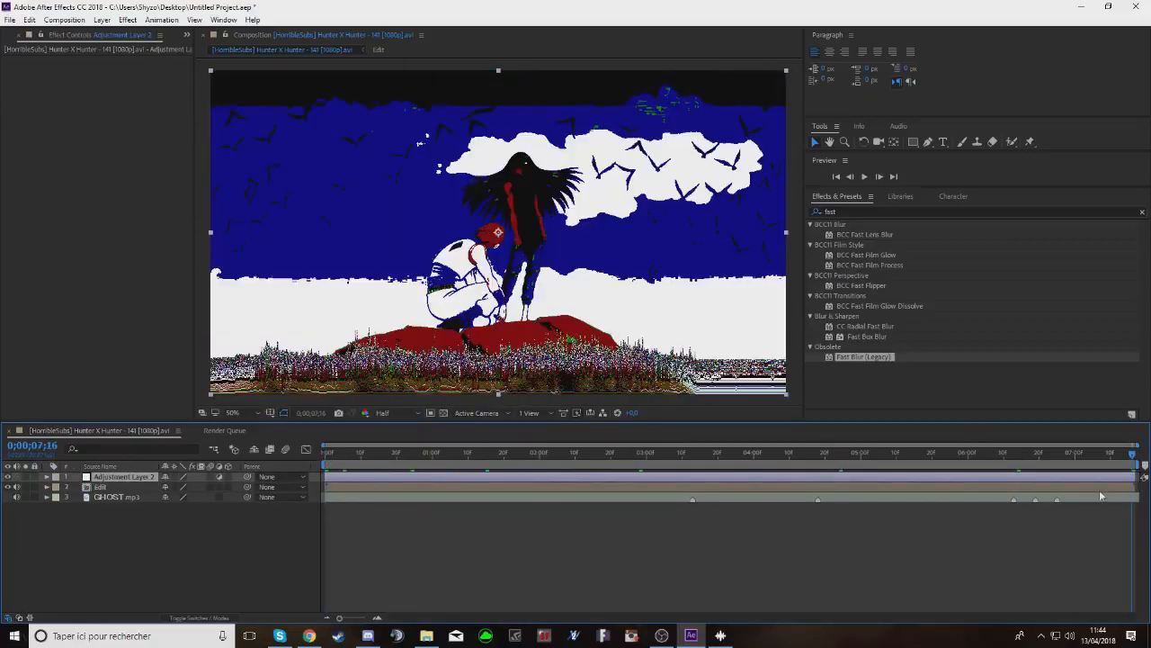
key(Home)
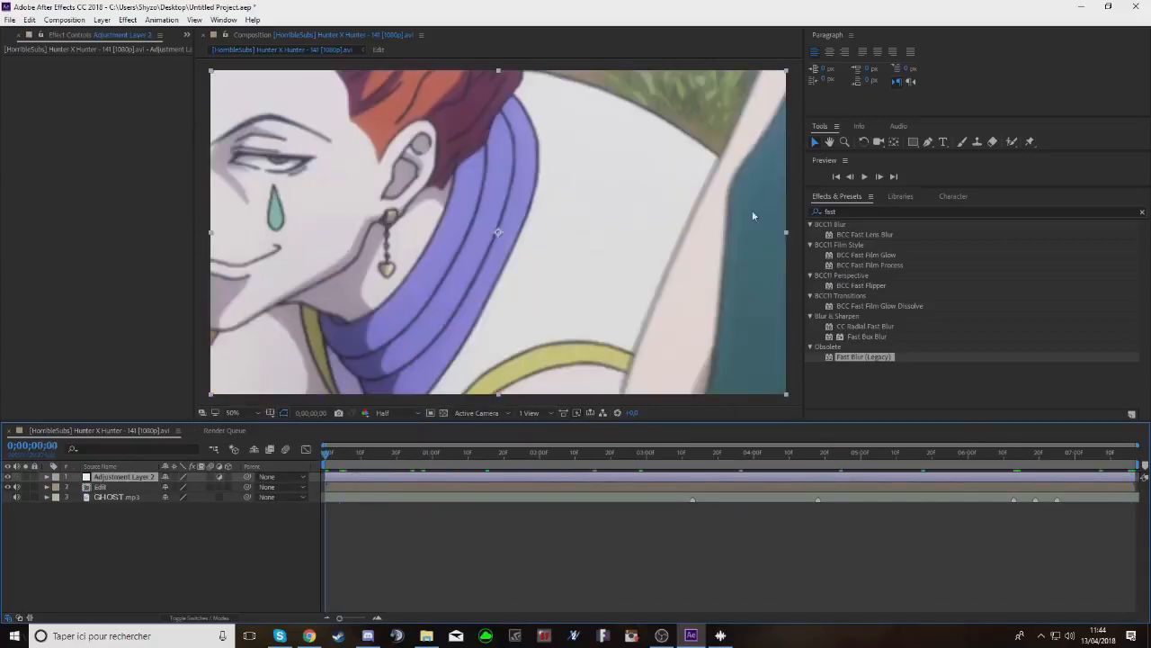
Apply Wave Warp to the new adjustment layer, set Wave Width to 1000 and preview the composition
click(807, 213)
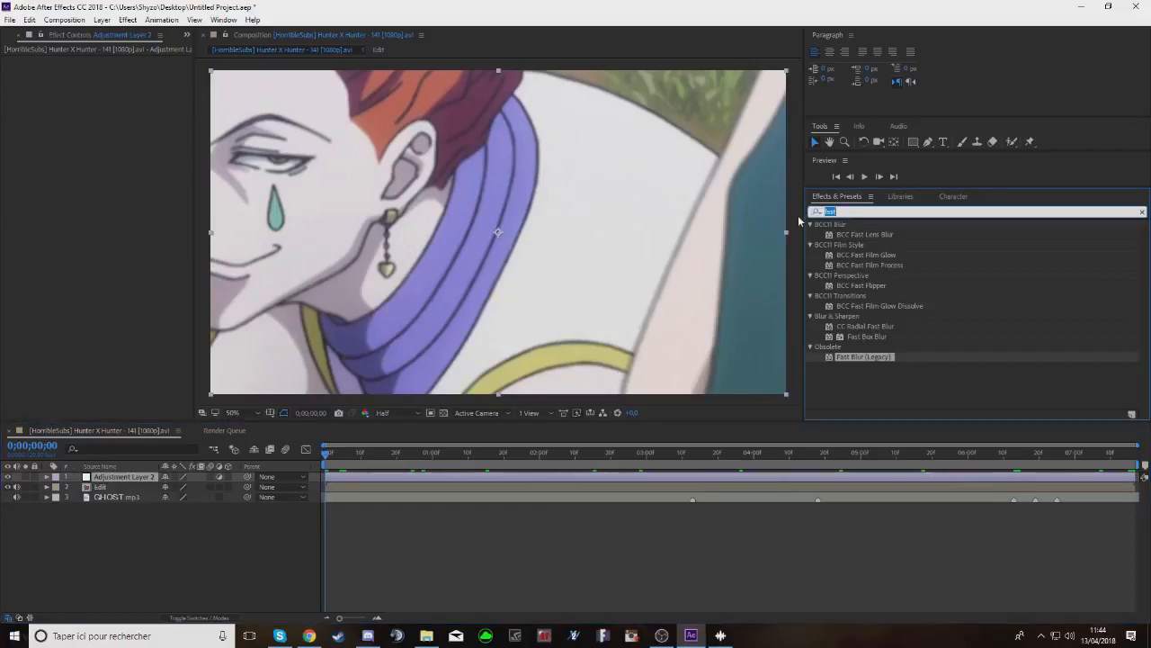
text(wave)
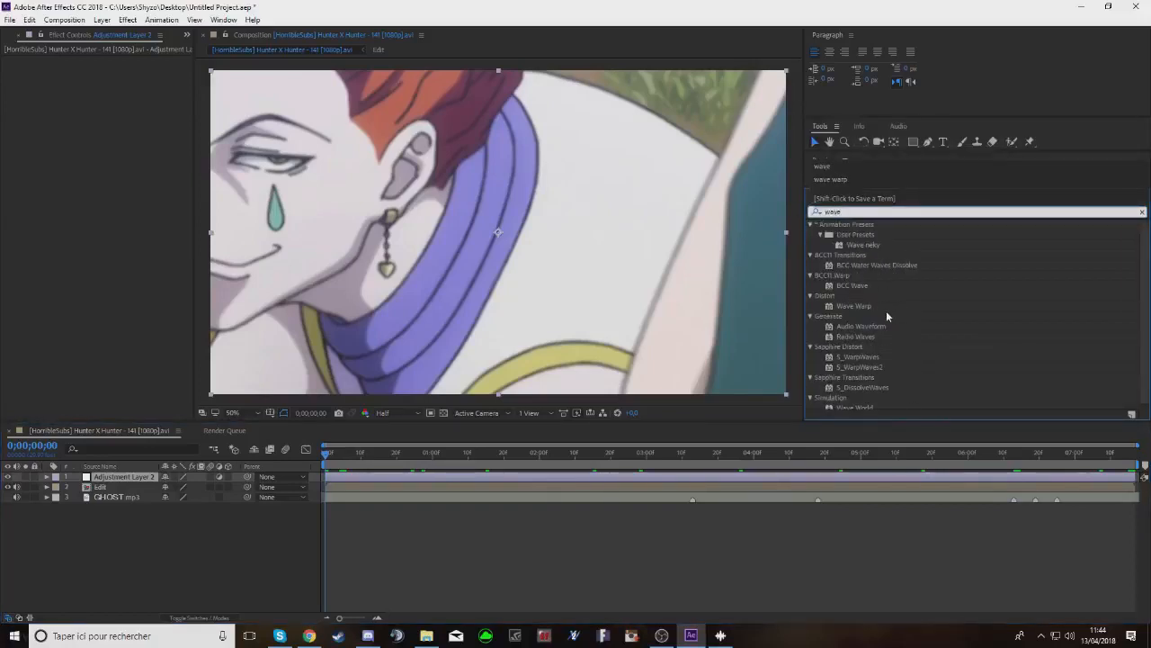
key(Return)
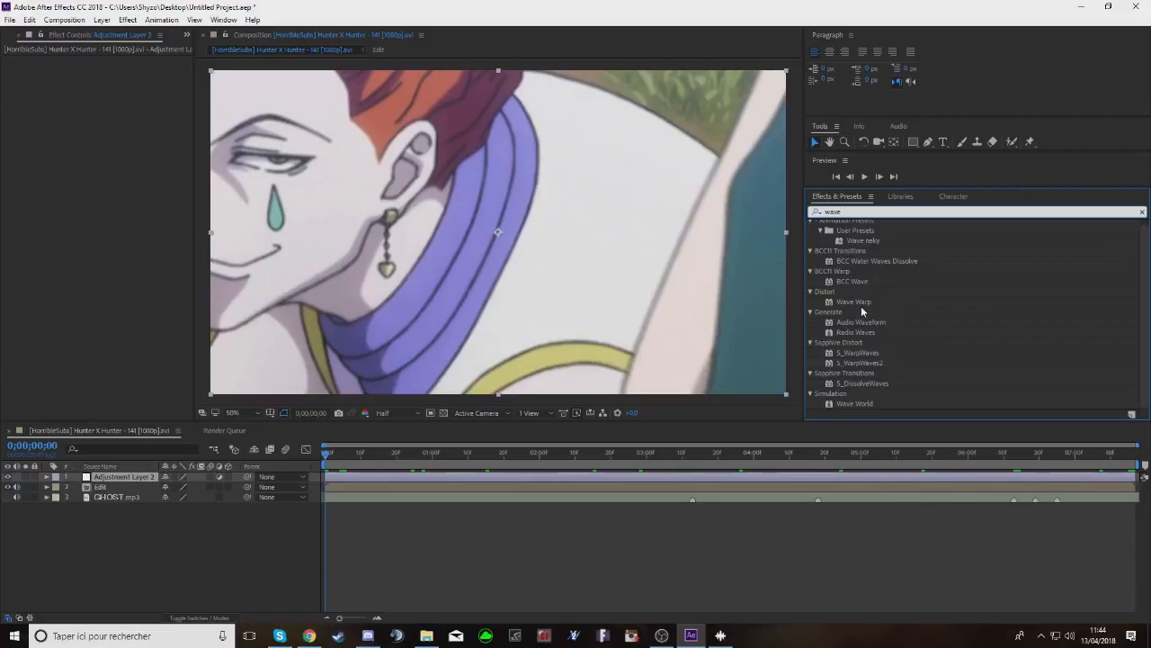
drag(854, 301, 355, 477)
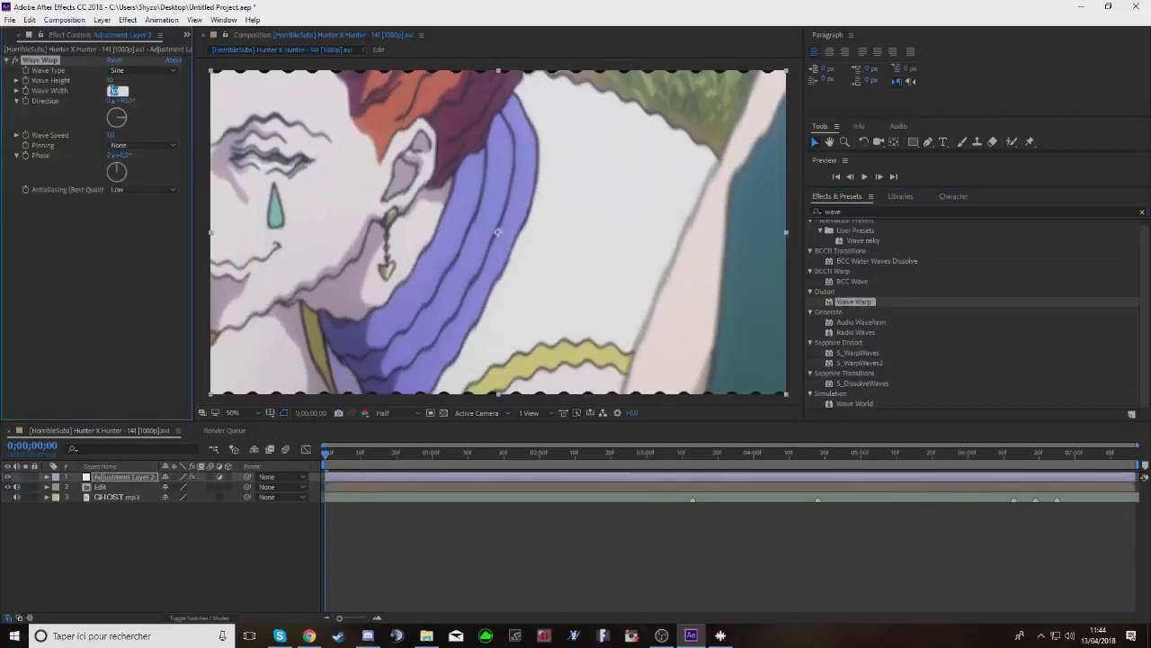
text(1000)
key(Return)
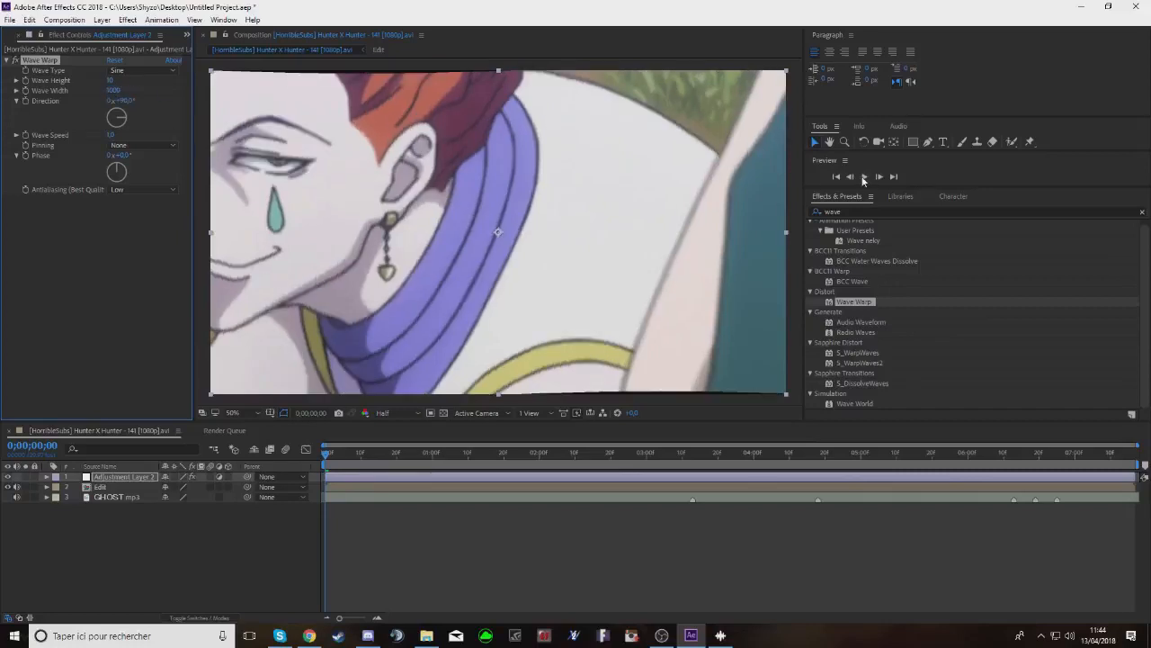
click(863, 177)
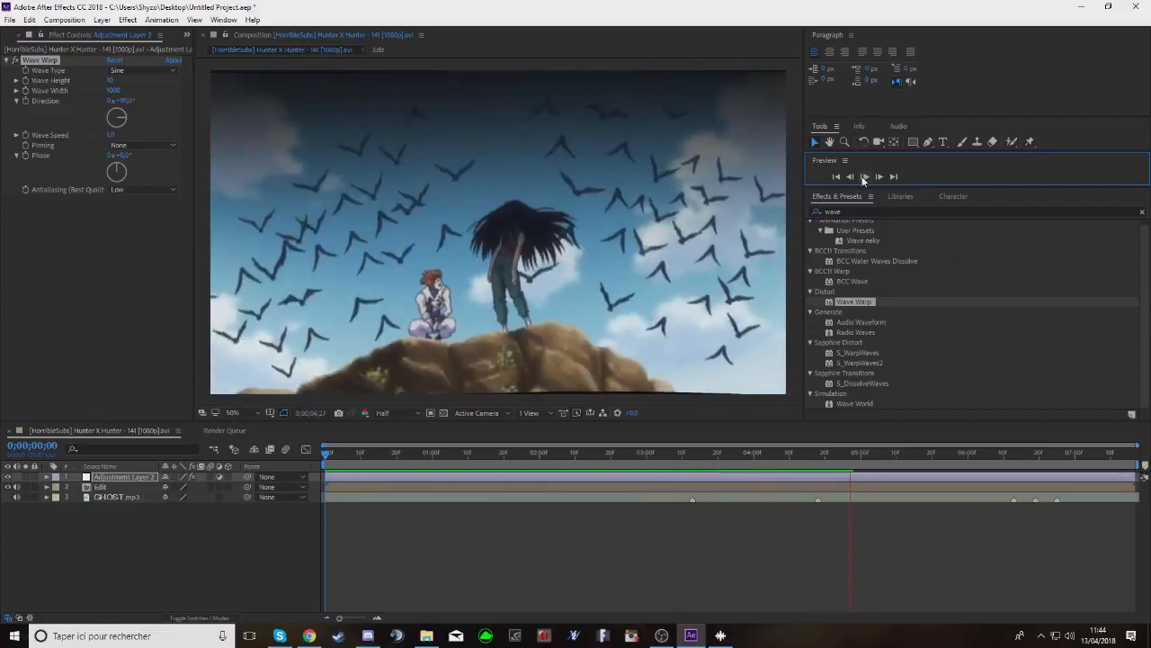
Create a black full-size solid named Black bars above all layers and return to 0;00;00;00
right_click(236, 403)
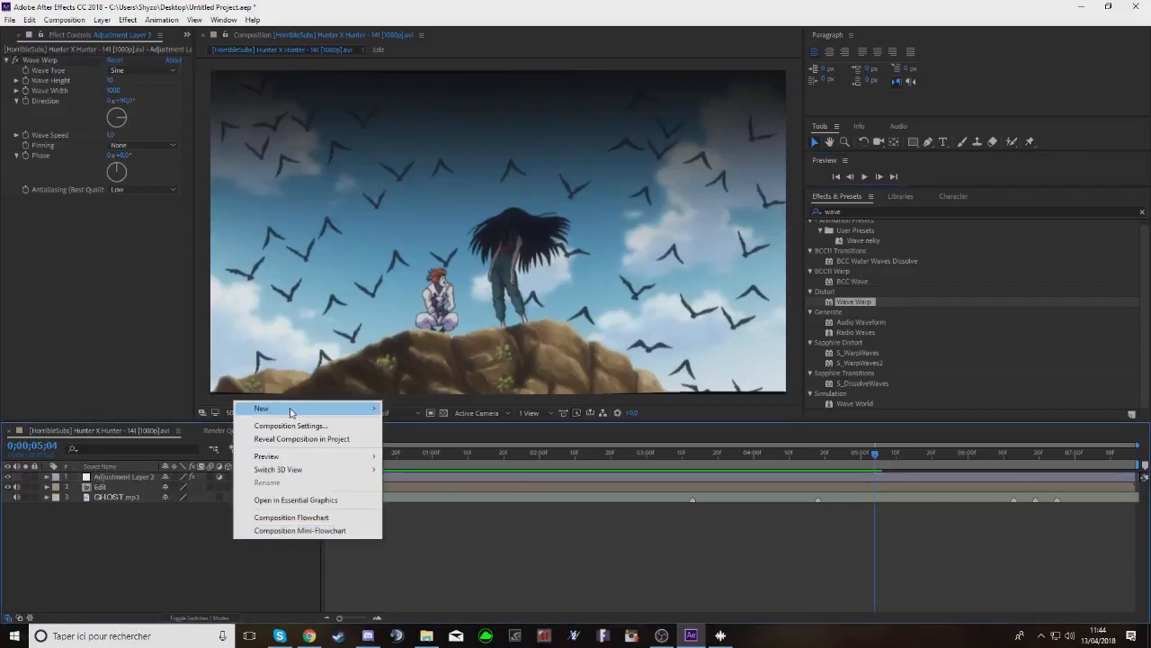
mouse_move(290, 412)
click(408, 437)
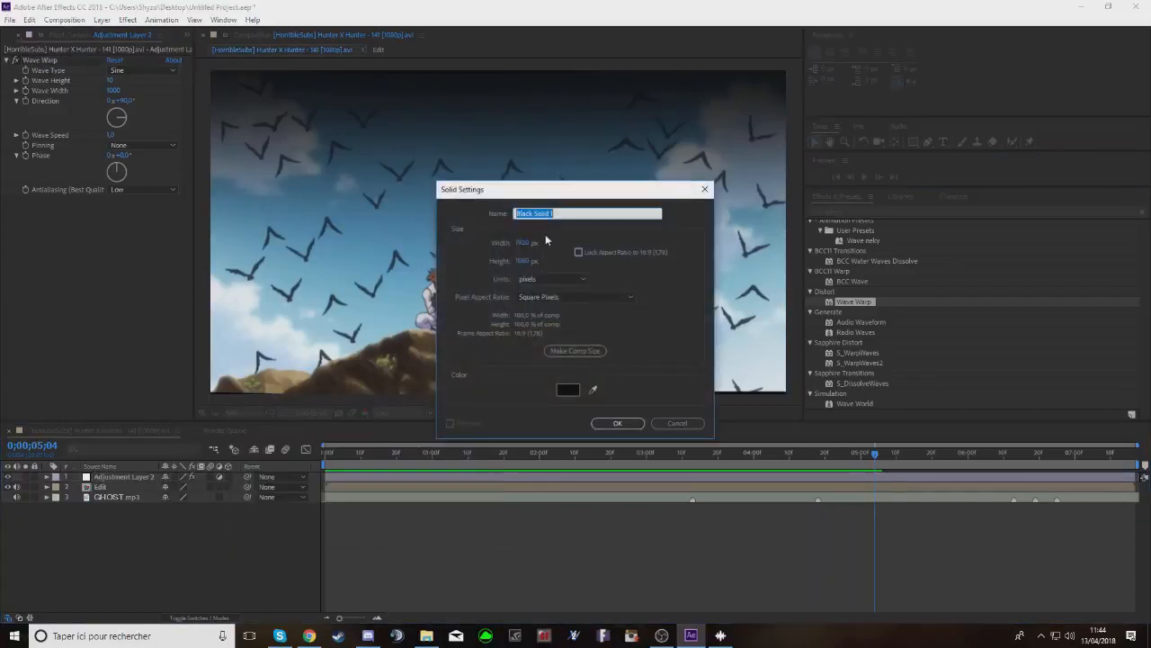
text(Black bi)
click(619, 422)
key(Home)
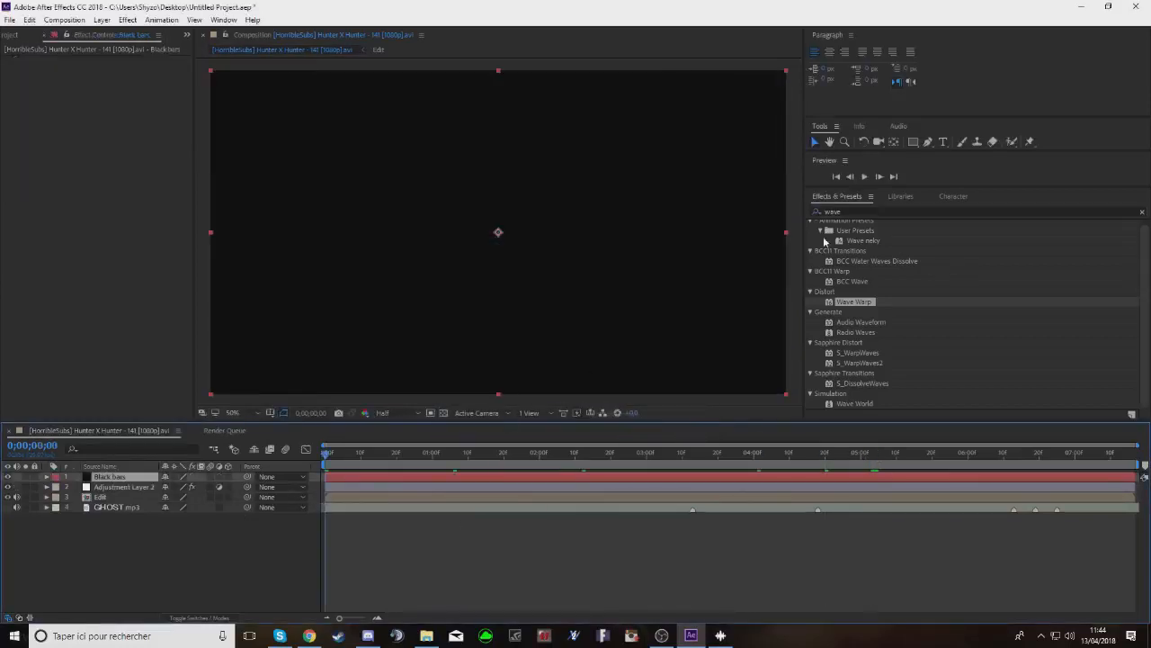
Apply the CC Jaws effect to the Black bars solid, setting Height to 0% and Completion to 86%
click(812, 212)
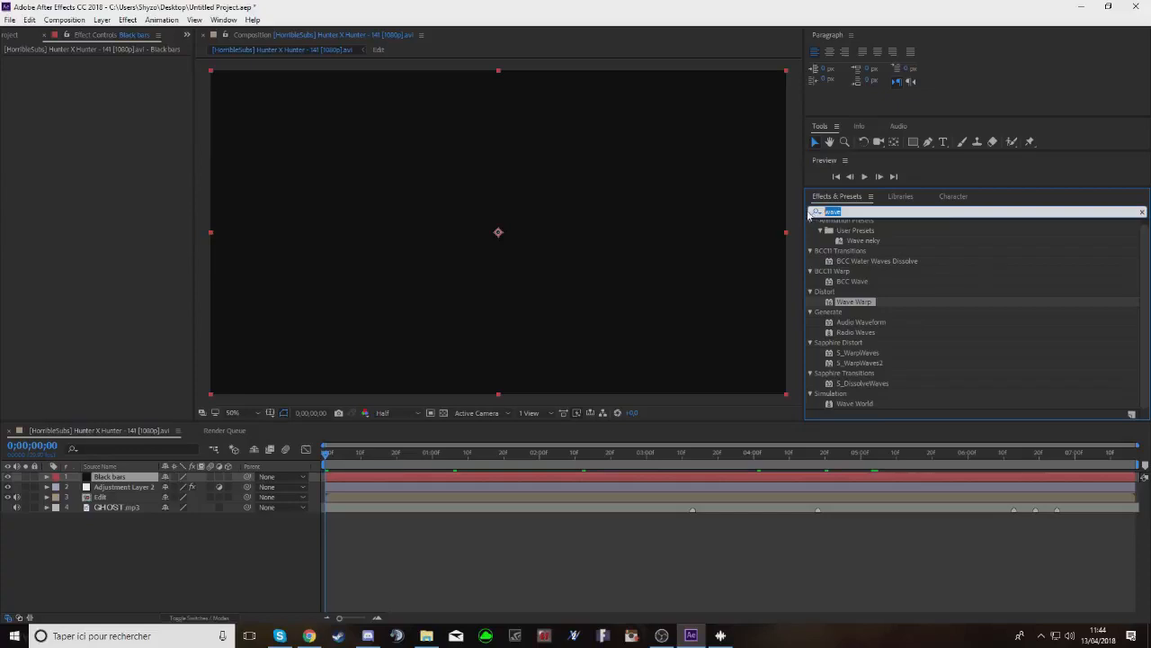
text(cc jaws)
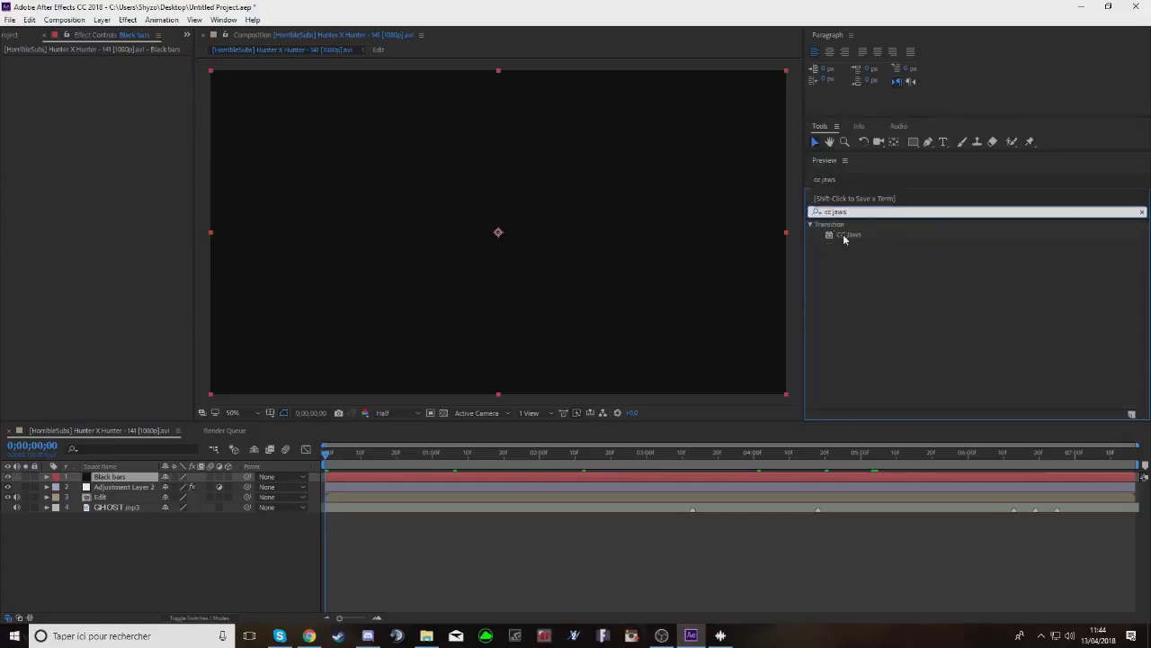
drag(843, 238, 349, 483)
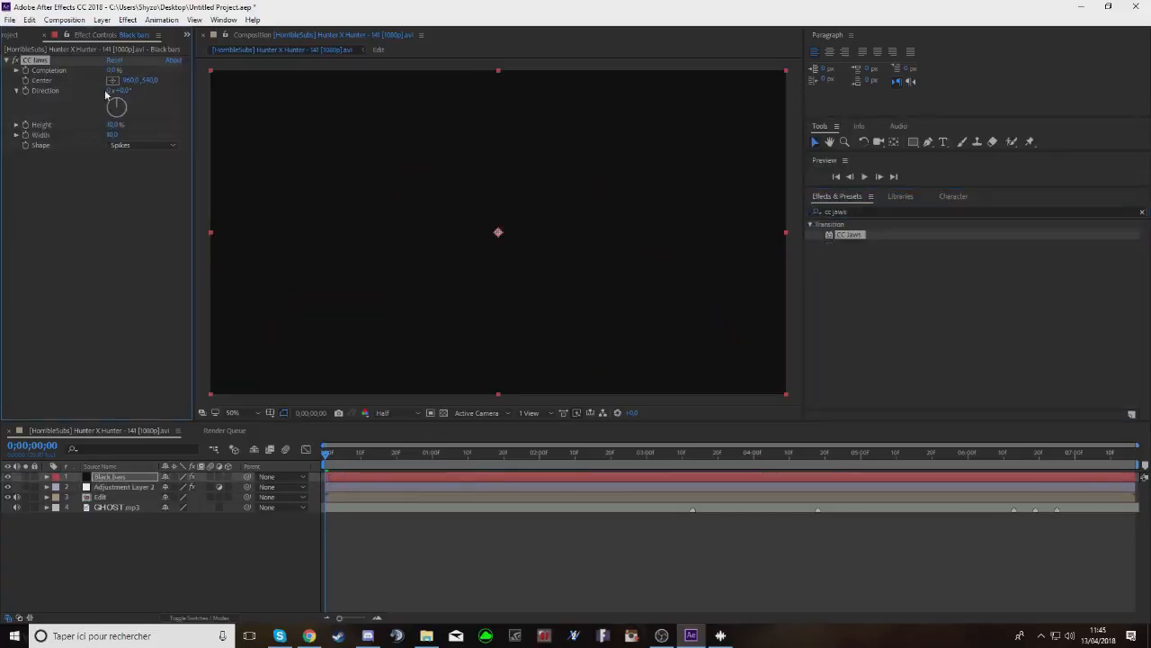
click(111, 124)
drag(115, 70, 184, 90)
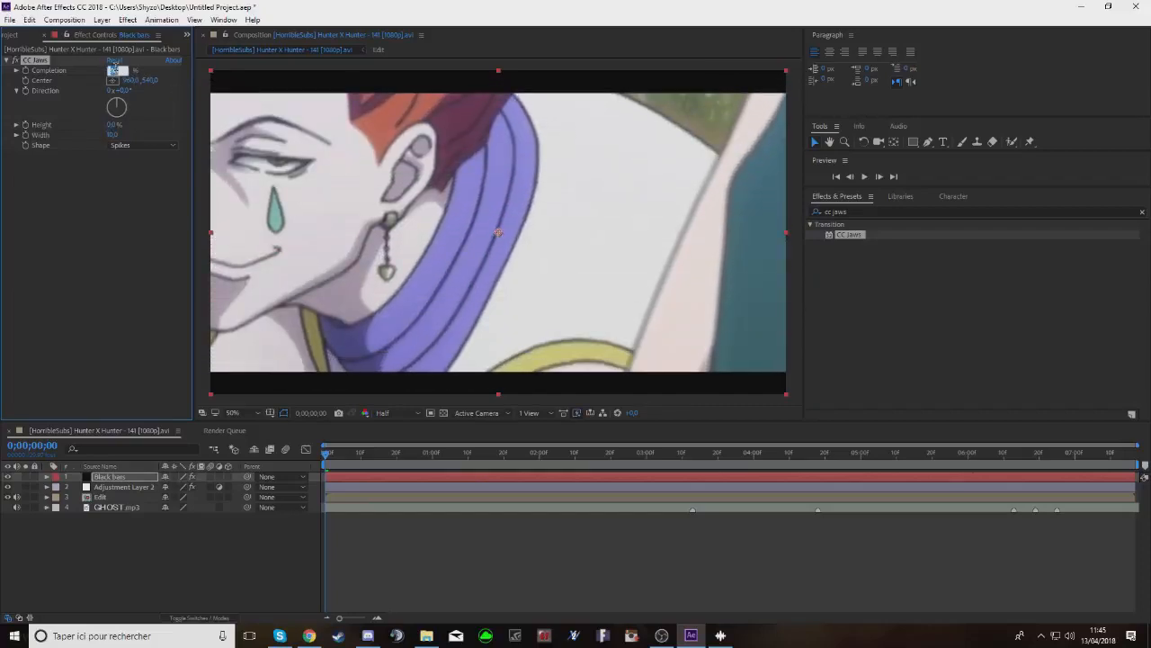
key(Return)
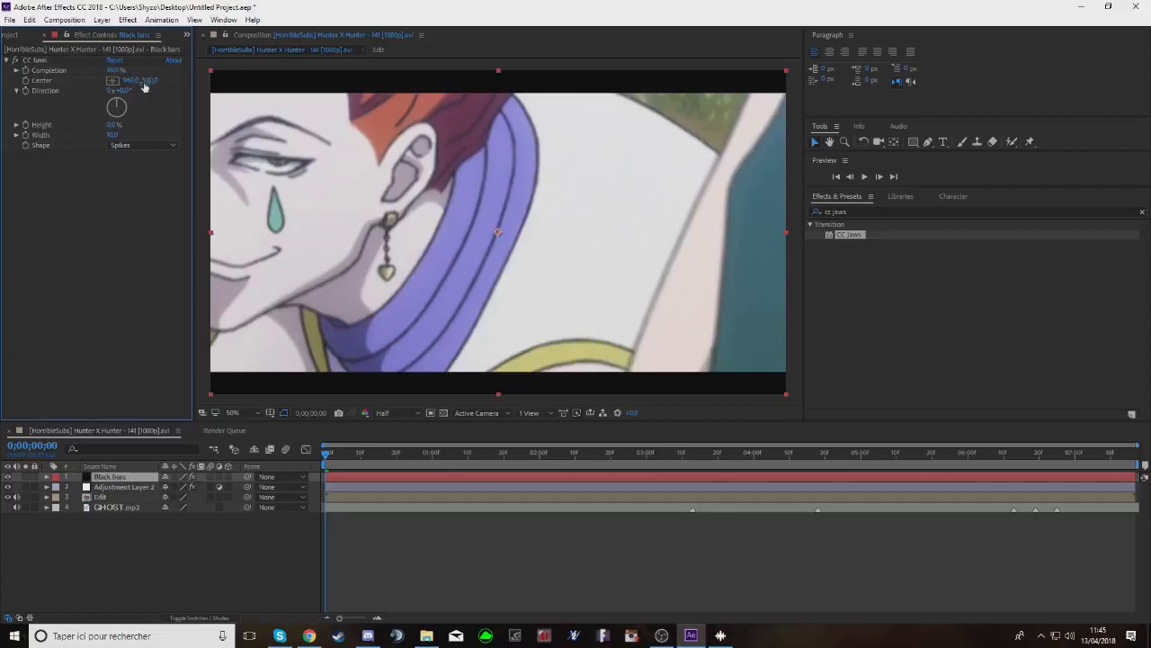
Preview the composition with the black bars and return to 0;00;00;00
click(865, 177)
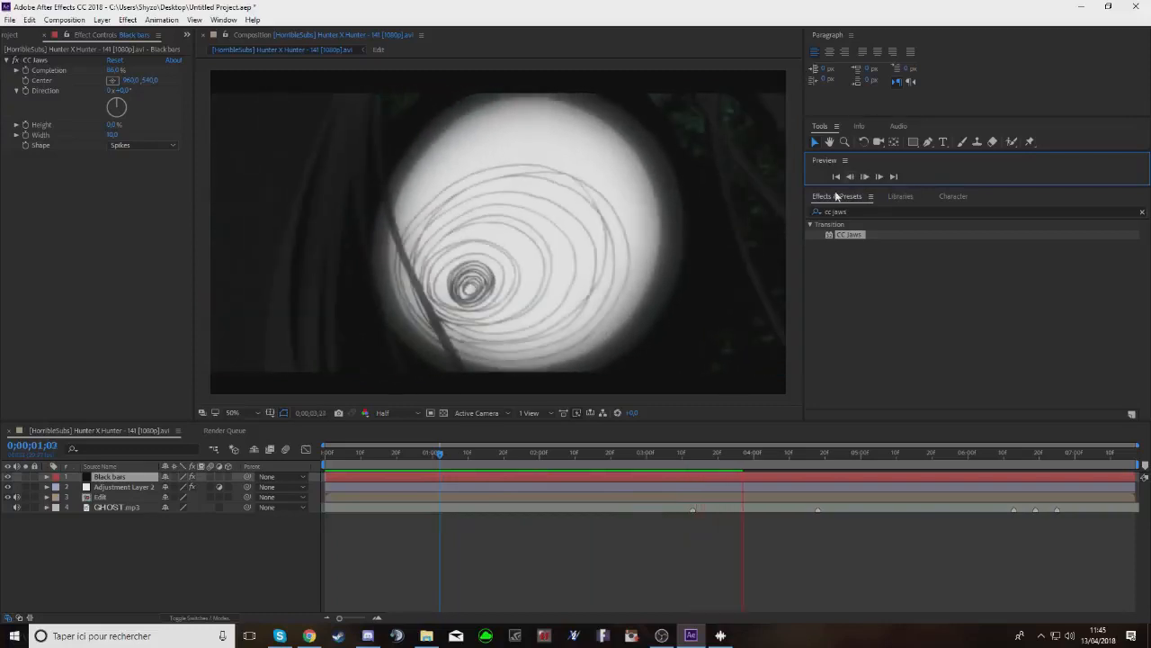
key(space)
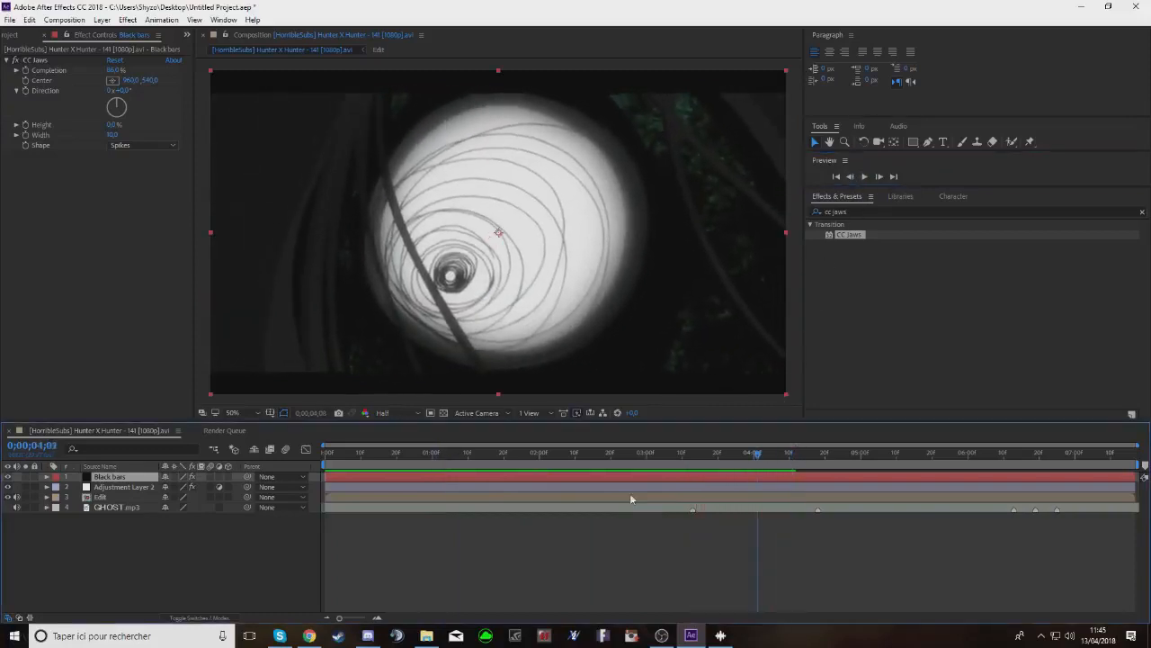
drag(631, 497, 268, 515)
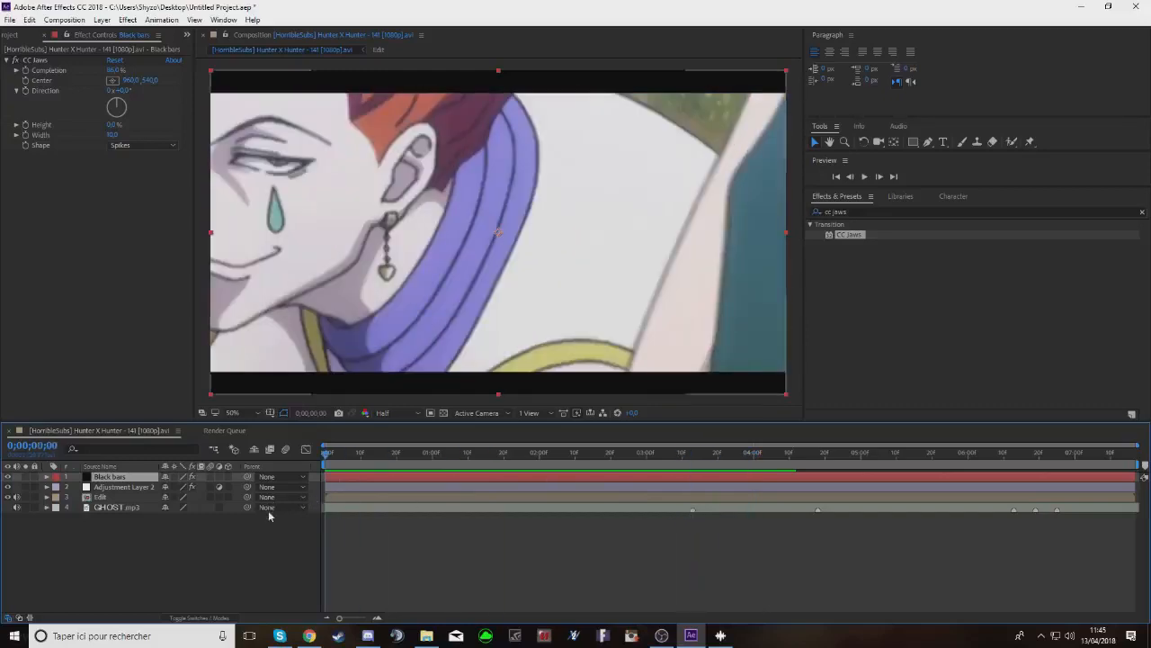
Create an empty text layer, split it at 0;00;03;13 and delete the part after that frame
right_click(277, 565)
mouse_move(310, 432)
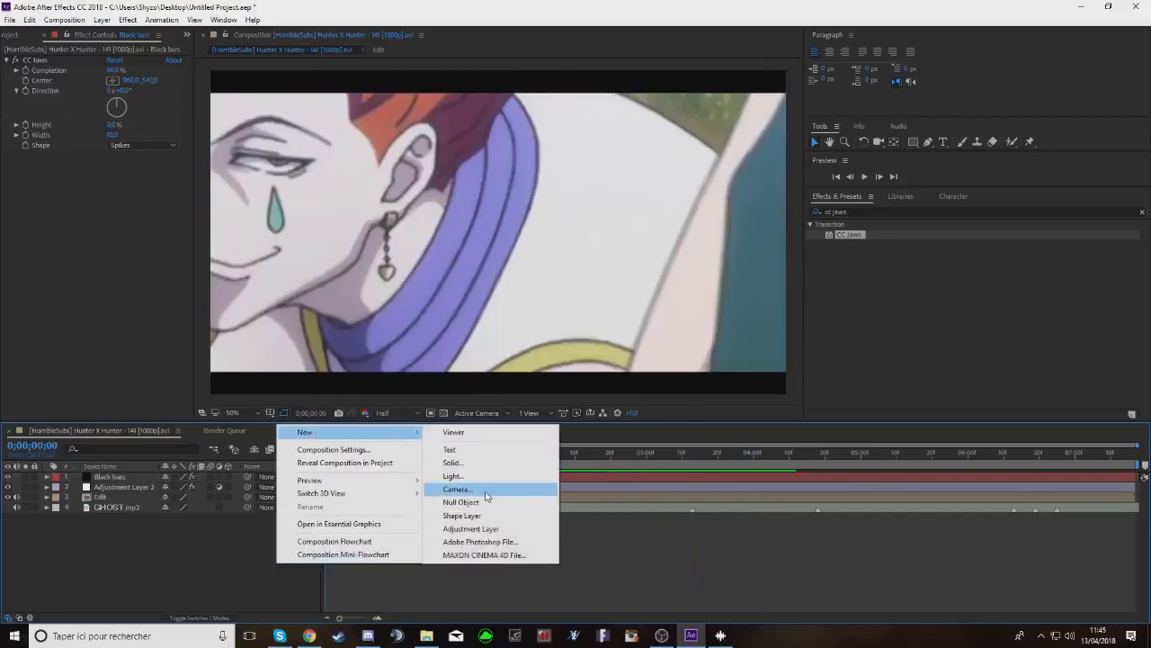
click(452, 449)
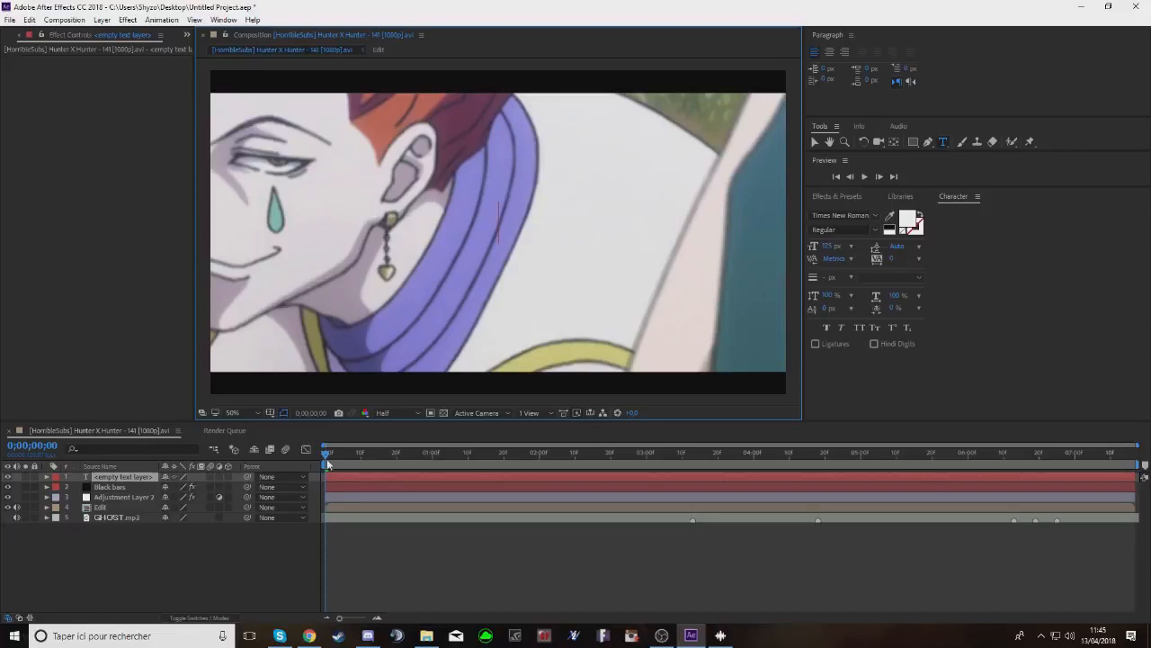
drag(328, 465, 688, 509)
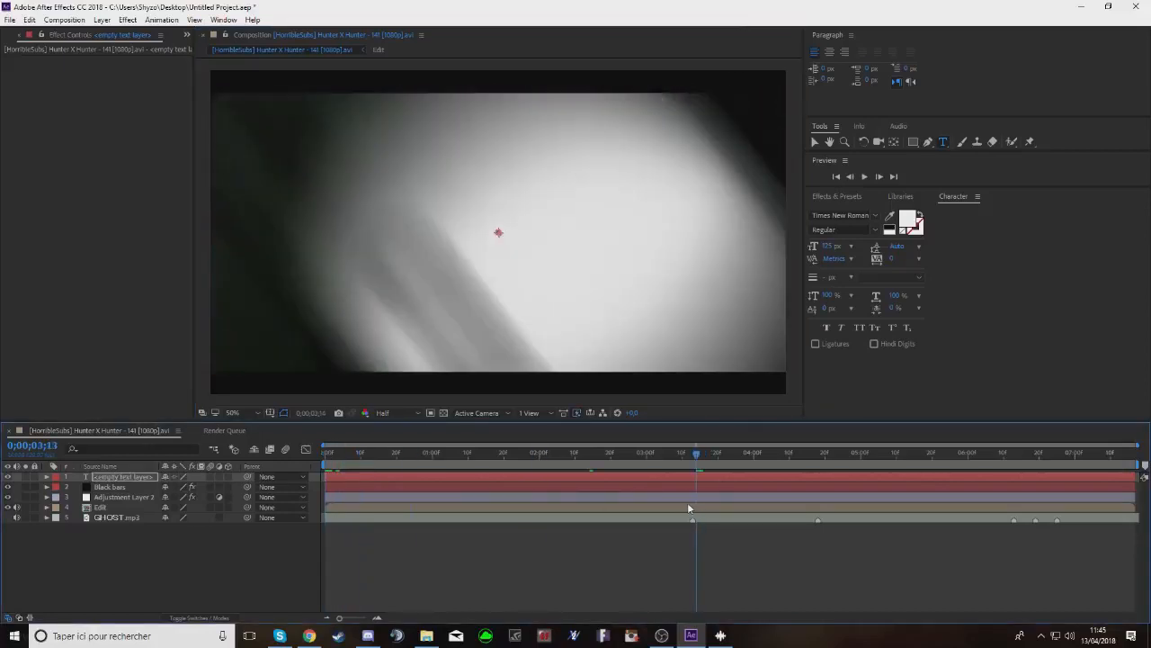
key(ctrl+shift+d)
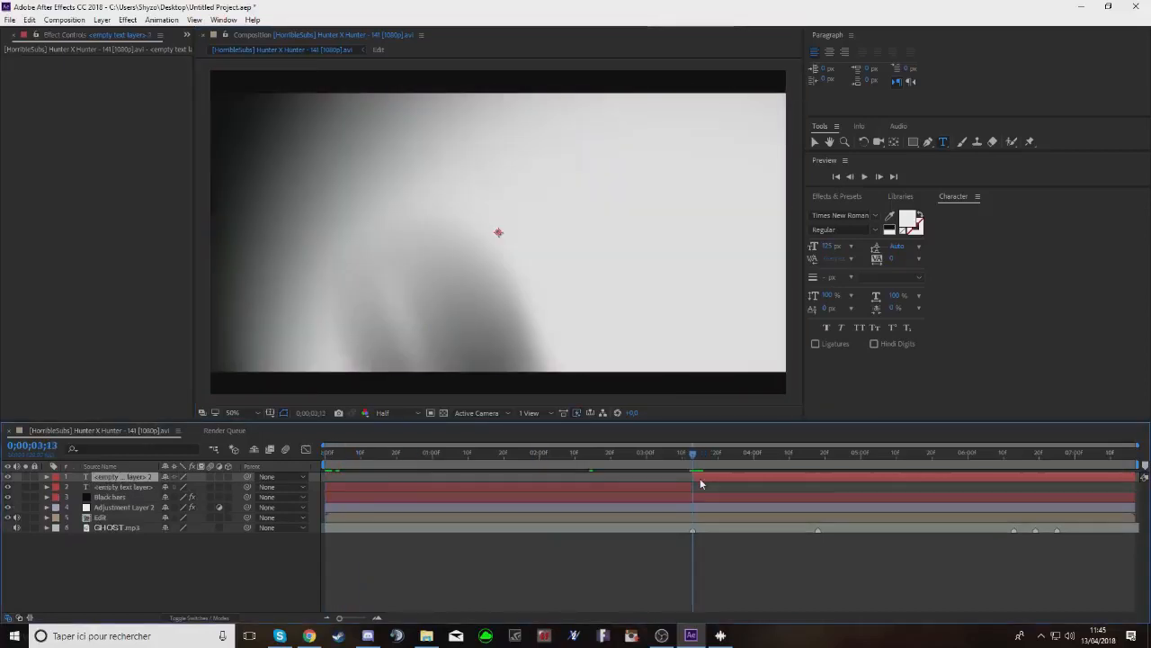
key(Delete)
Create a text layer reading "Am i allowed to kill Kirua ?" over the lower black bar, starting from 0;00;00;00
drag(692, 452, 252, 475)
click(449, 242)
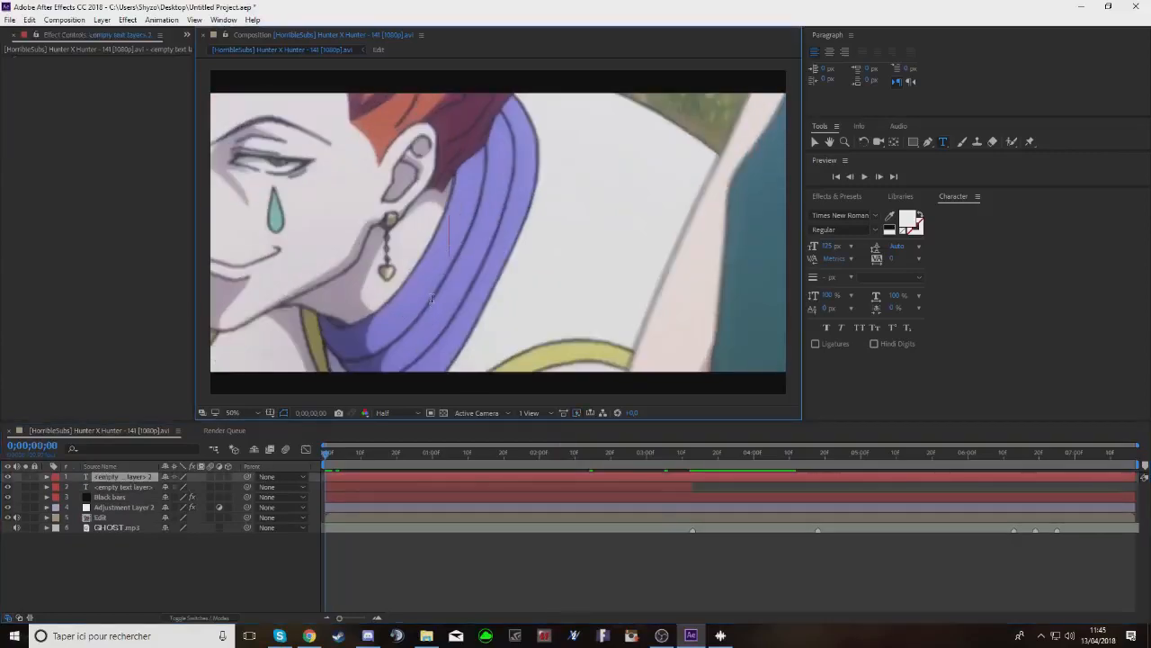
key(ctrl+z)
click(378, 388)
text(A)
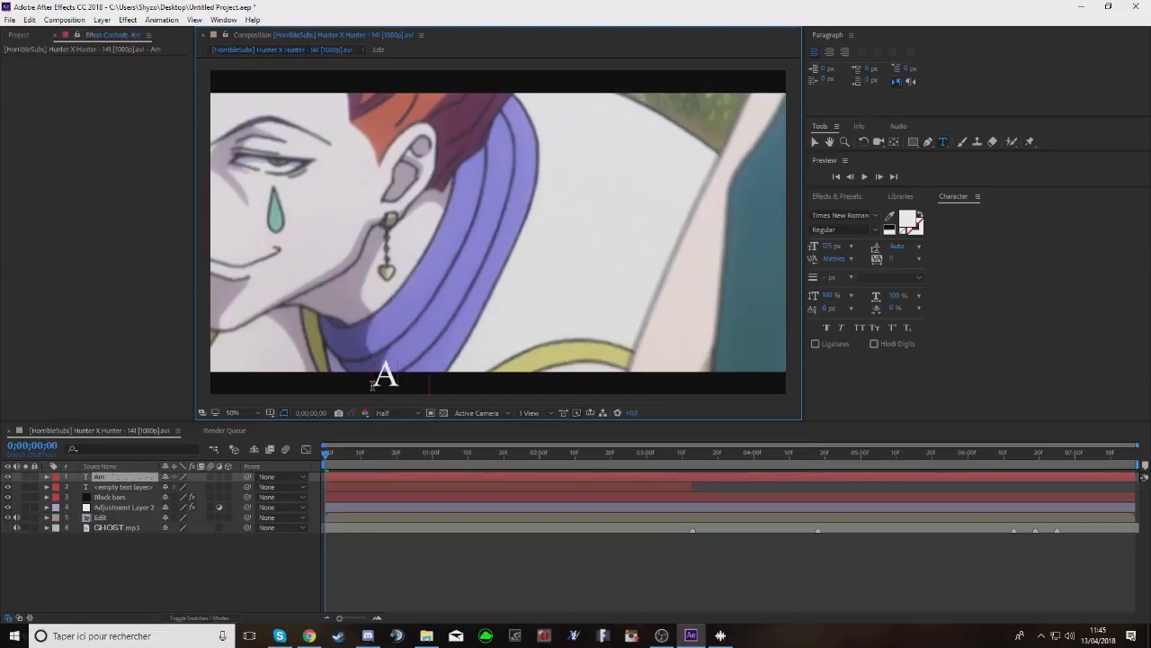
text(m i al)
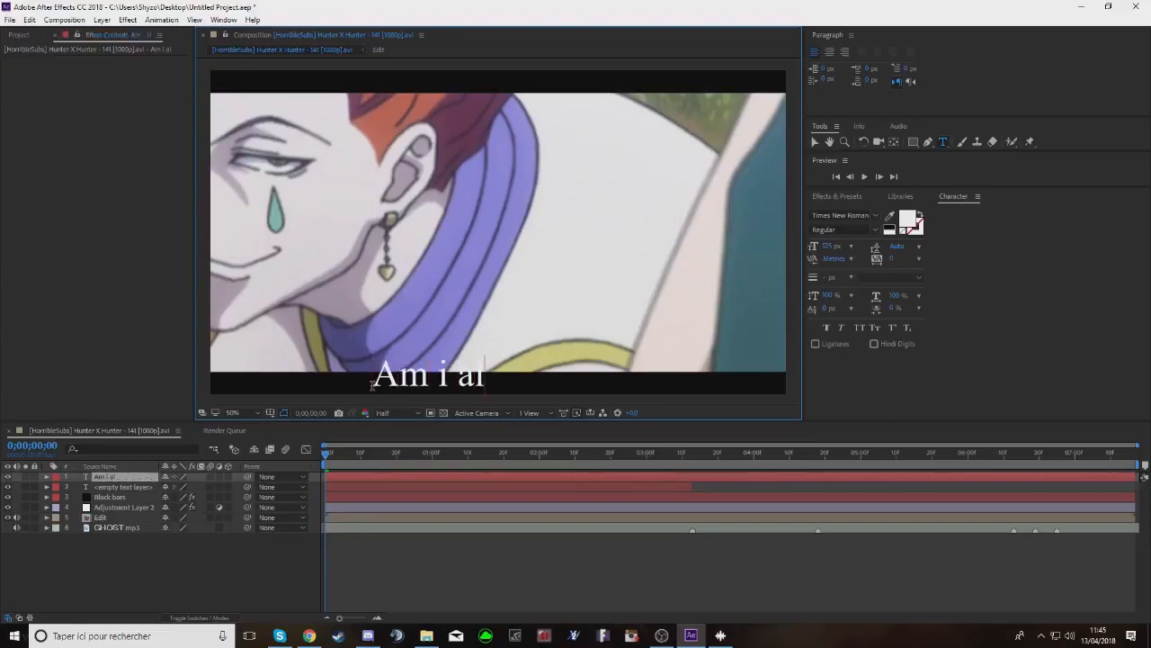
text(lowed to ki)
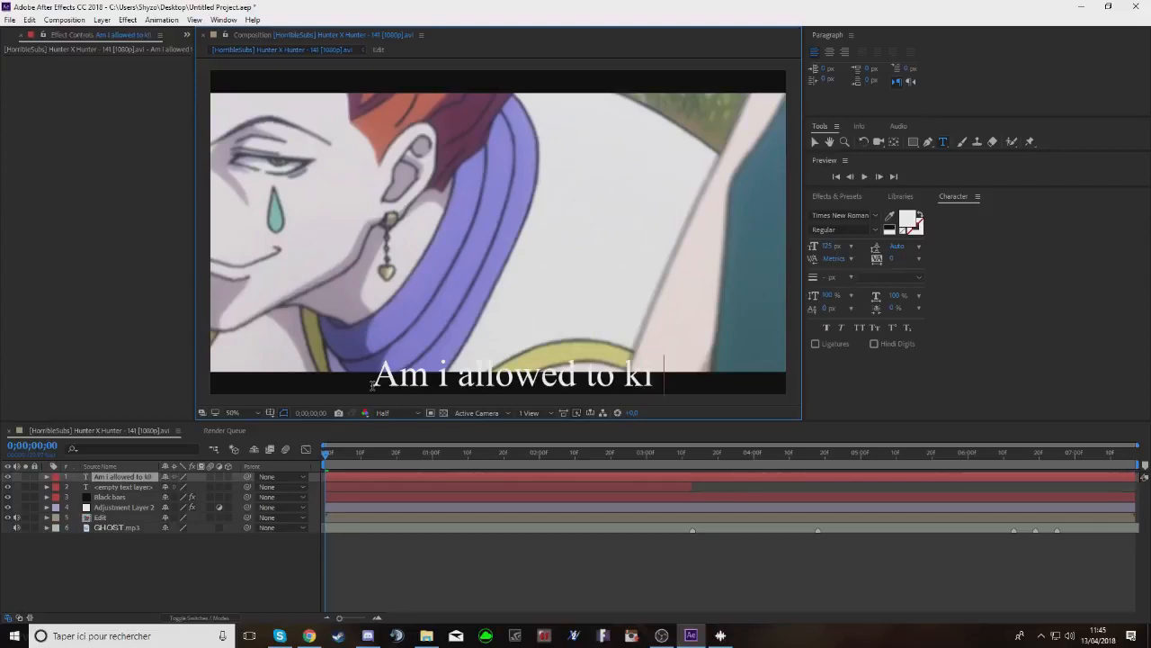
text(ll)
text( K)
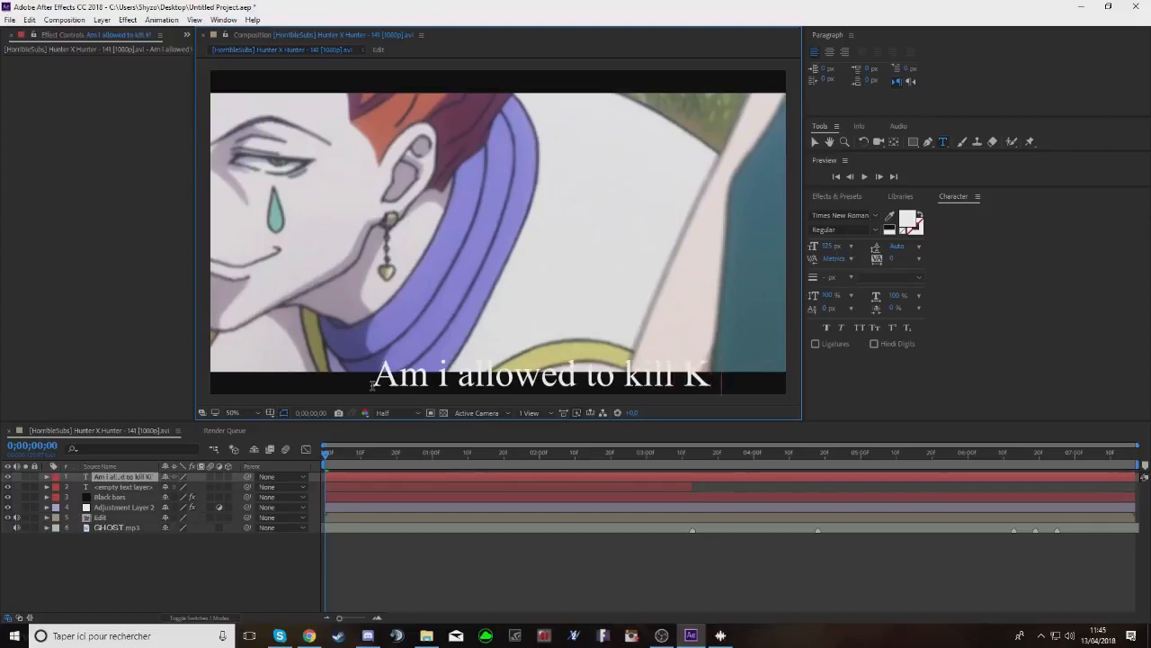
text(irua ?)
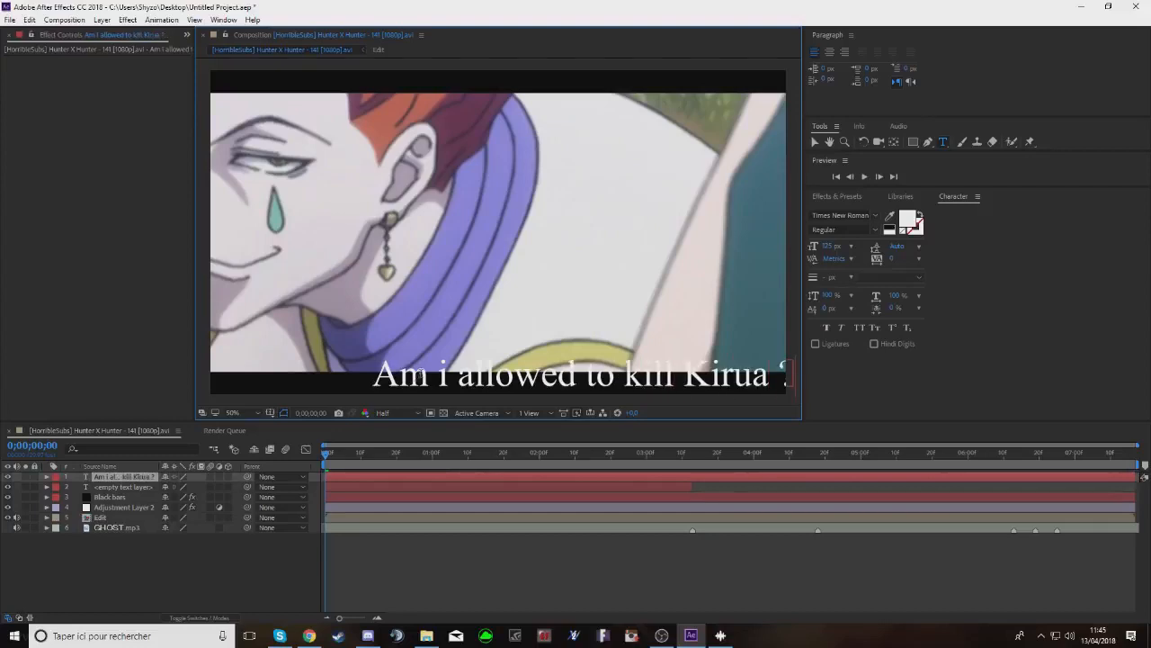
Delete the empty text layer, trim the end of the Kirua text layer to 0;00;03;13 and return to the composition start
click(335, 487)
key(Delete)
drag(325, 450, 693, 483)
click(692, 478)
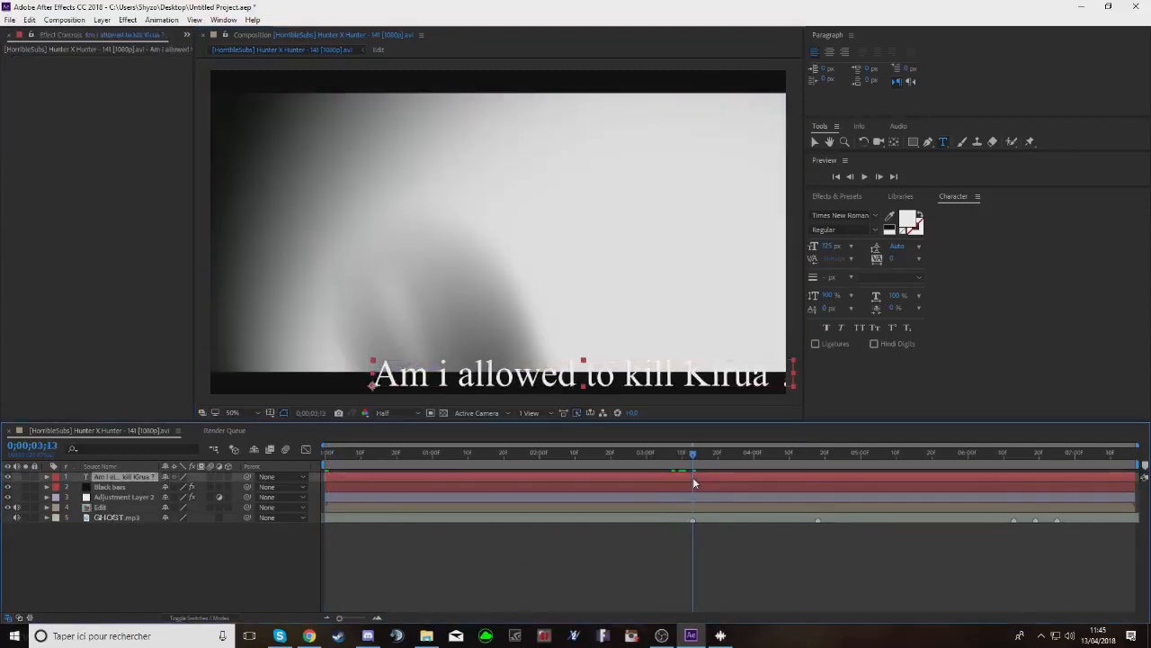
key(alt+])
click(661, 453)
key(Home)
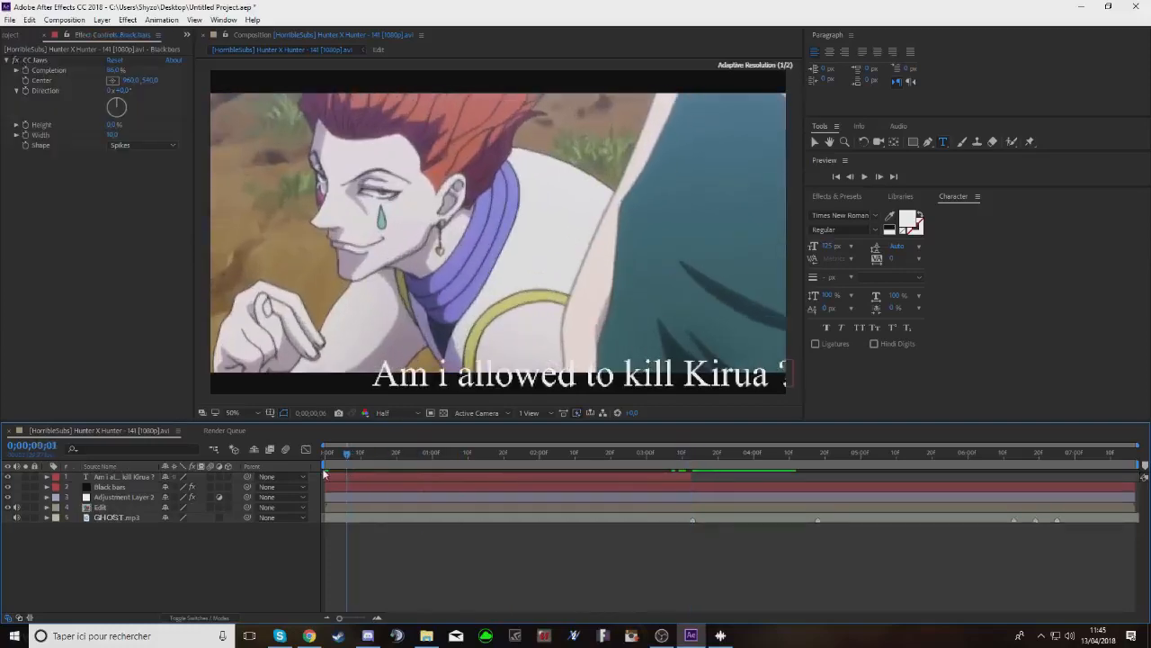
Center the Kirua text within the lower black bar and reduce its font size to 99 px
click(336, 476)
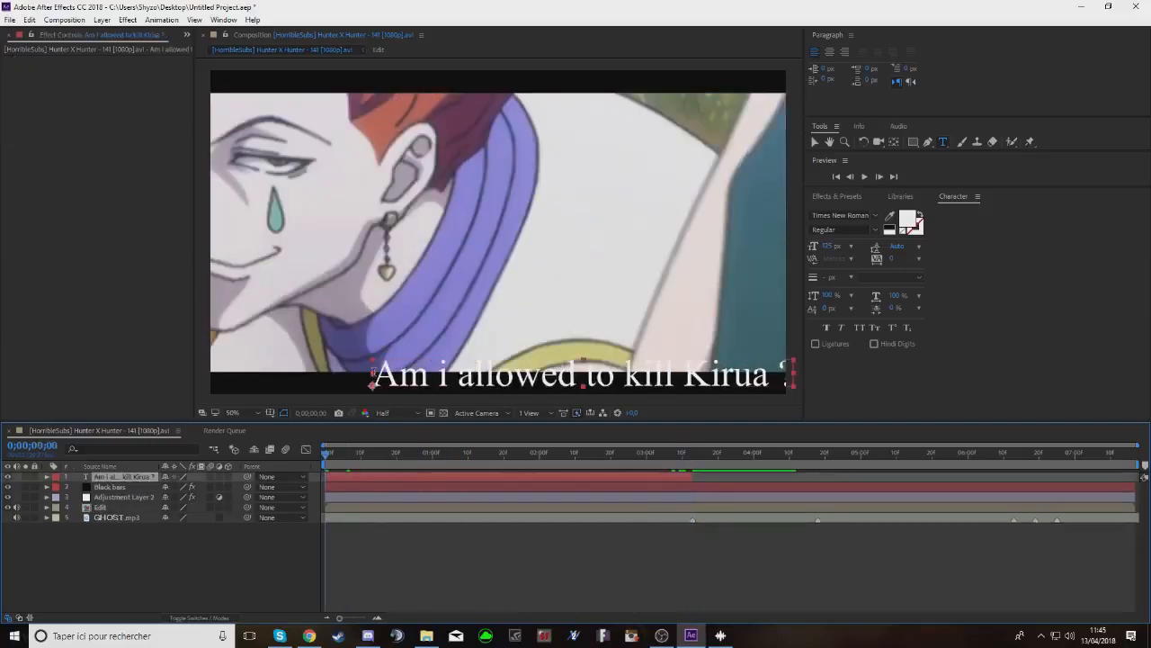
click(816, 142)
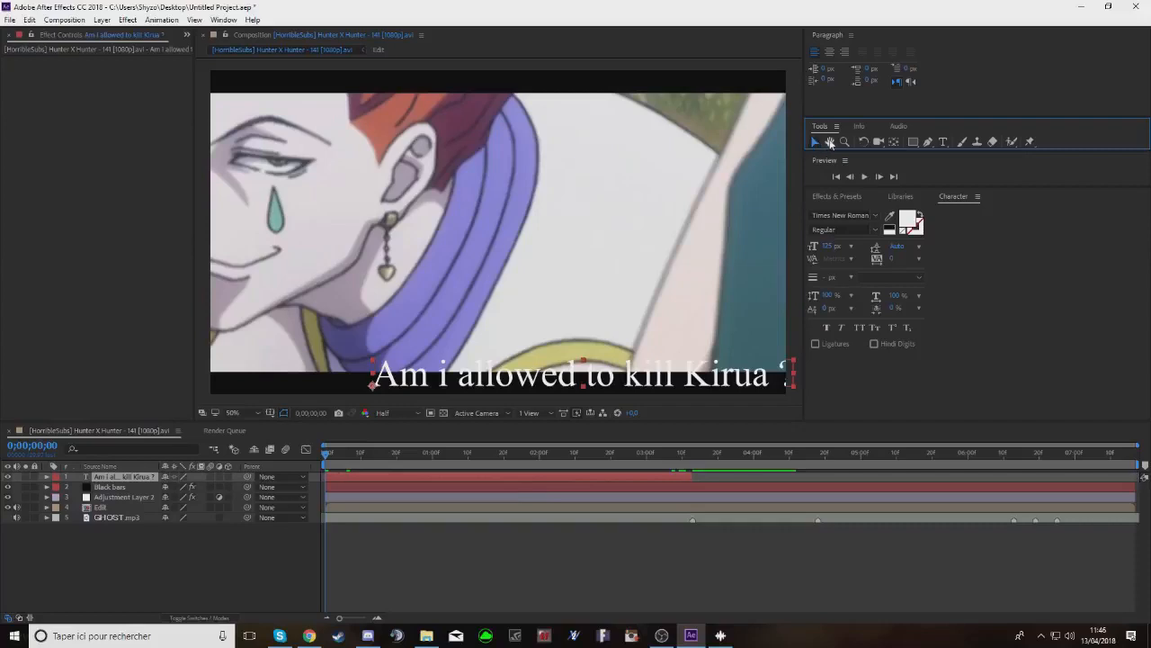
drag(498, 382, 411, 385)
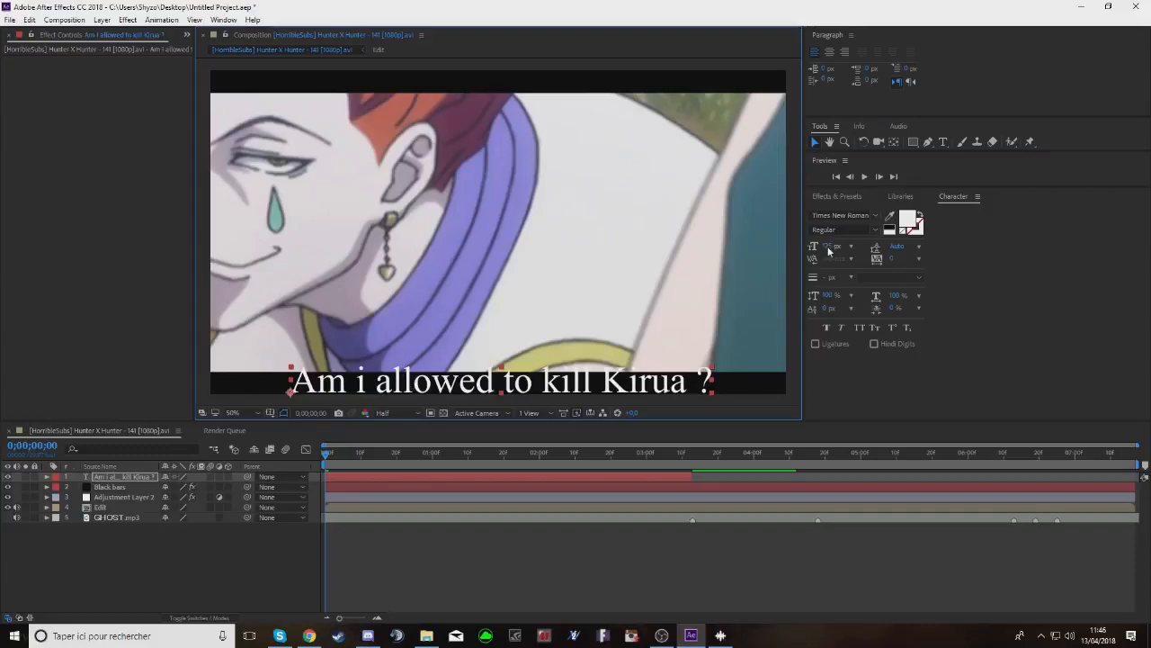
drag(829, 251, 813, 251)
click(530, 384)
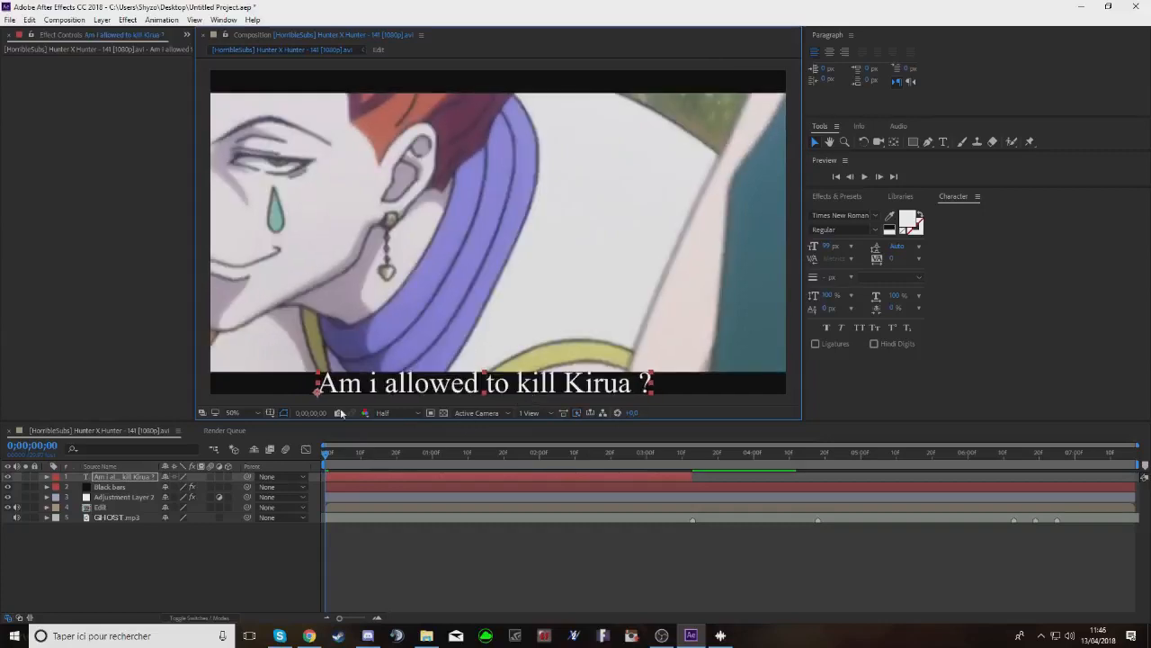
Insert an opening bracket "[" before the Kirua text, using the red fill color FD0000
click(942, 142)
click(316, 386)
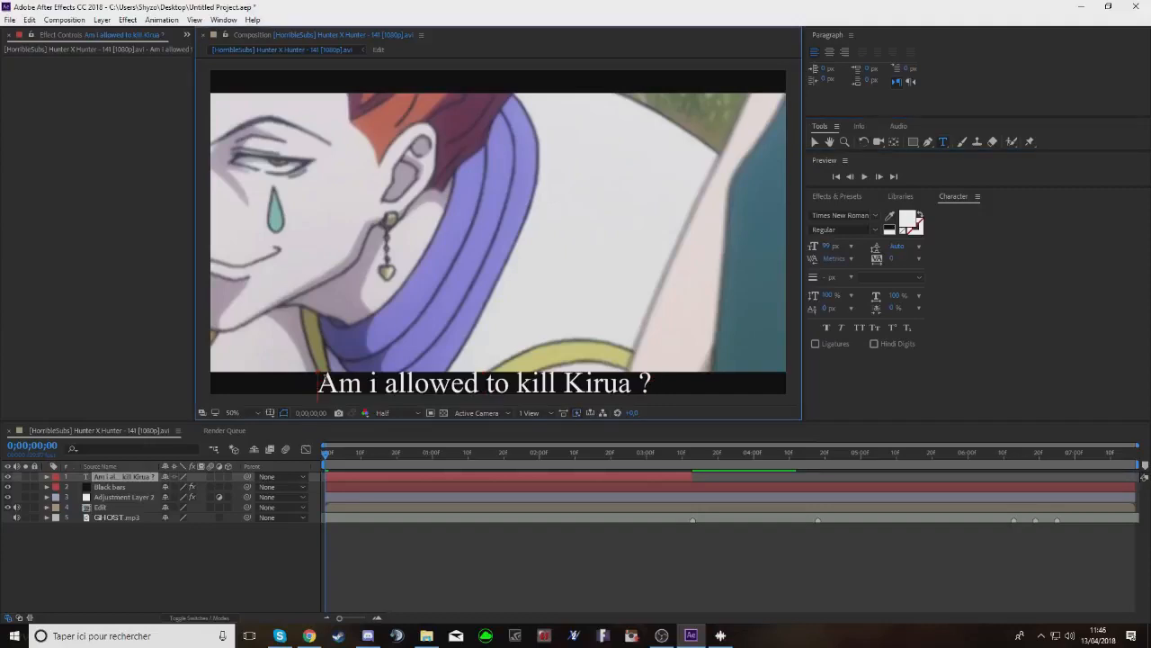
click(894, 227)
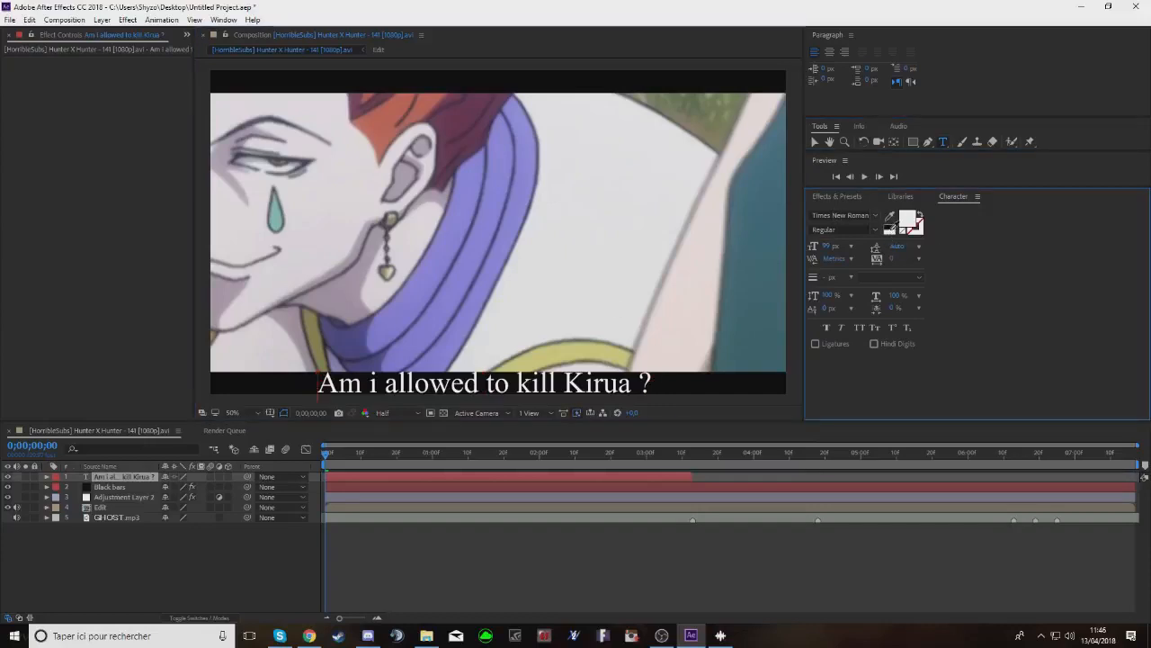
click(908, 220)
click(583, 245)
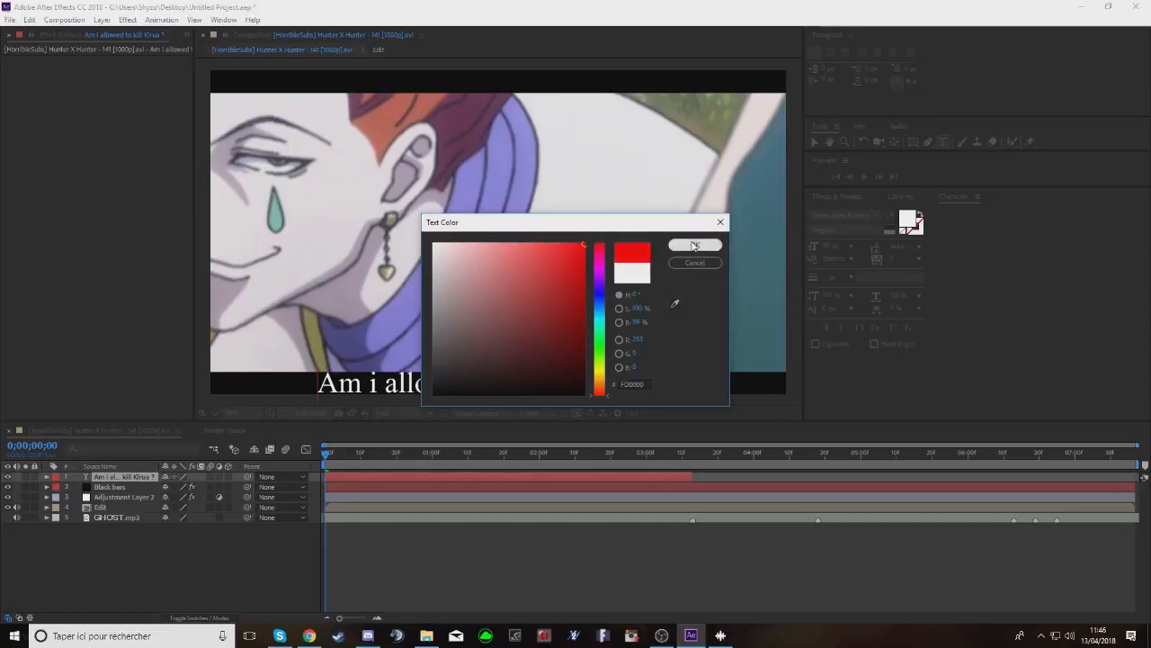
click(694, 245)
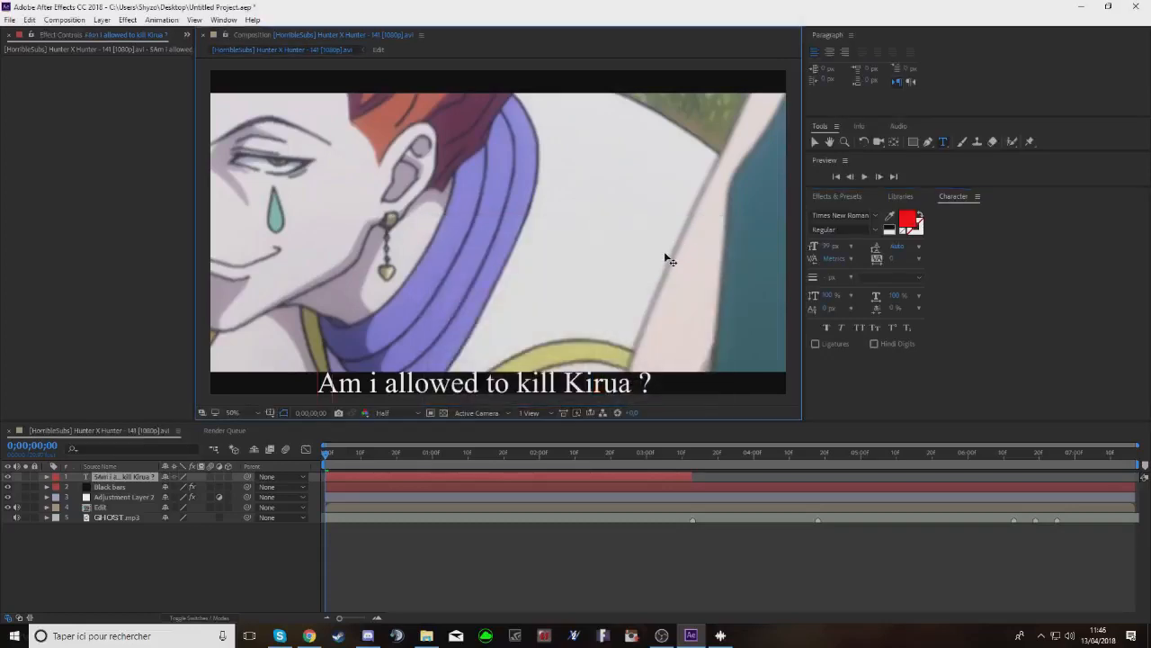
text(5)
key(BackSpace)
text(()
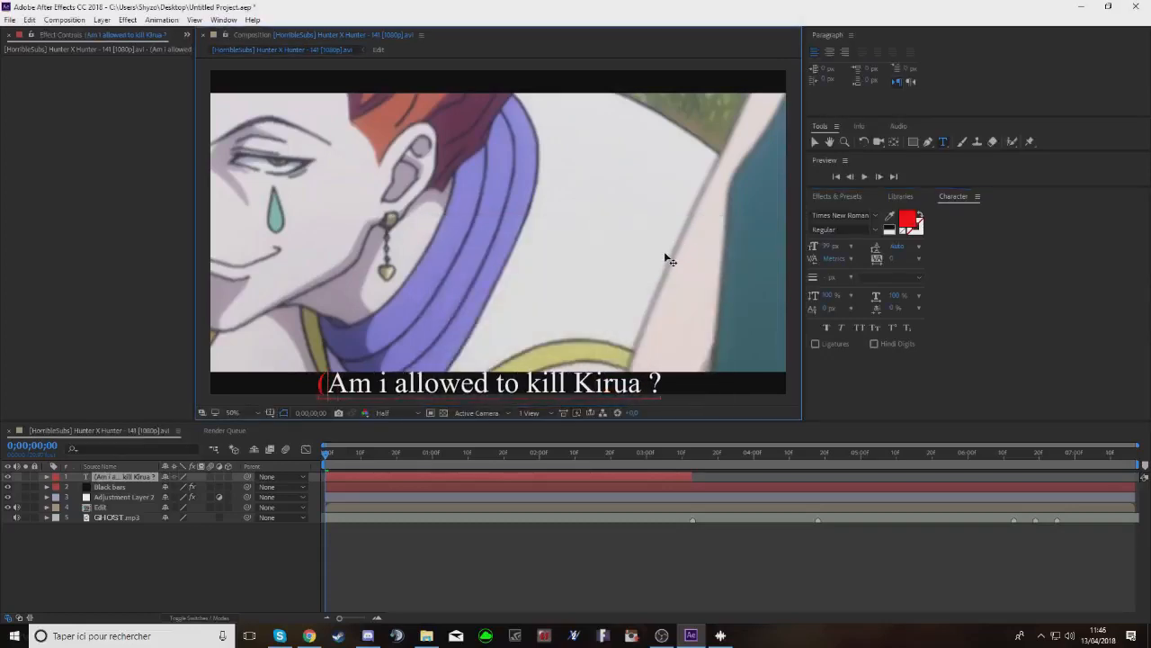
key(BackSpace)
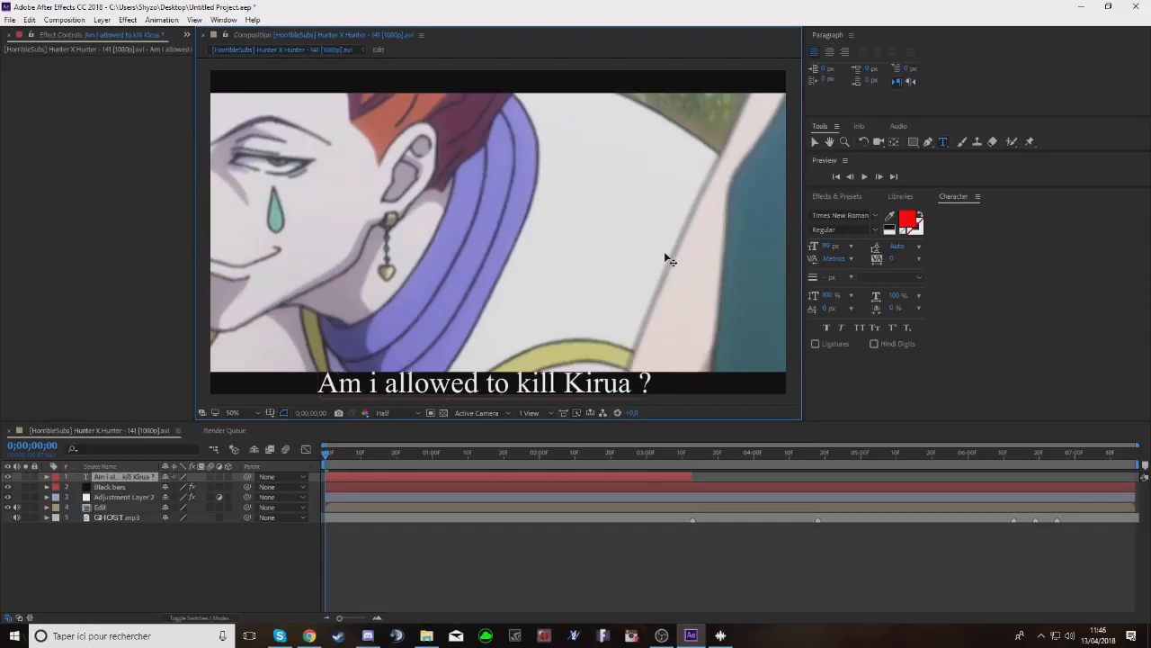
text([)
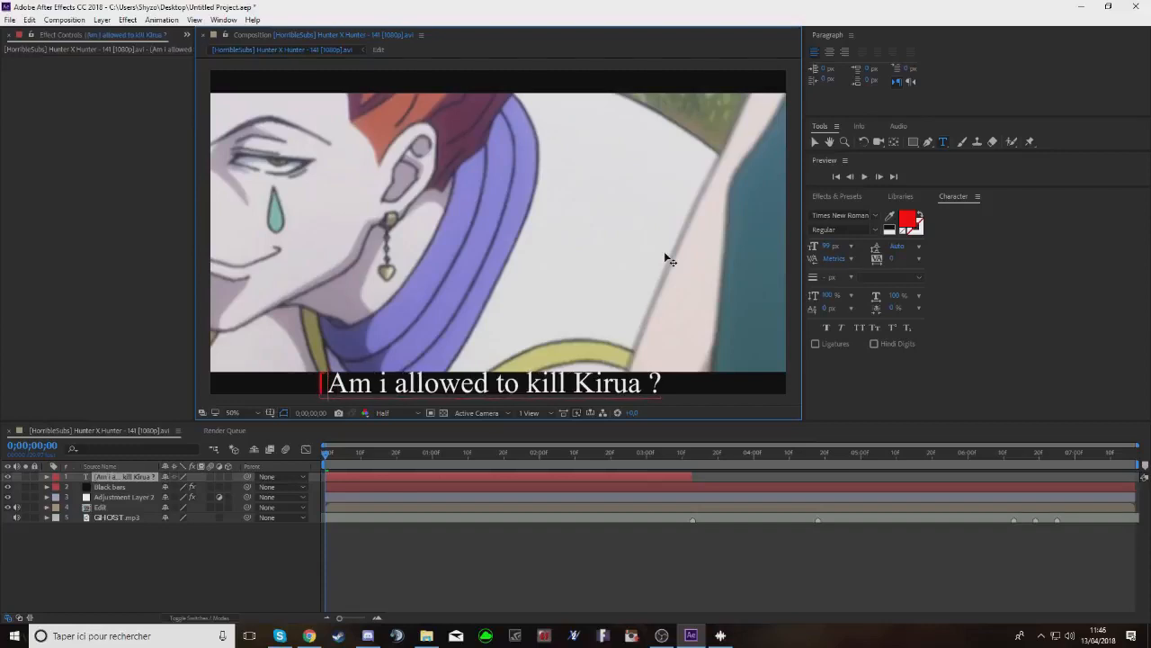
Add a red closing bracket "]" after the question mark and move the text slightly up within the lower black bar
click(662, 382)
text(!)
click(906, 219)
click(544, 264)
click(695, 245)
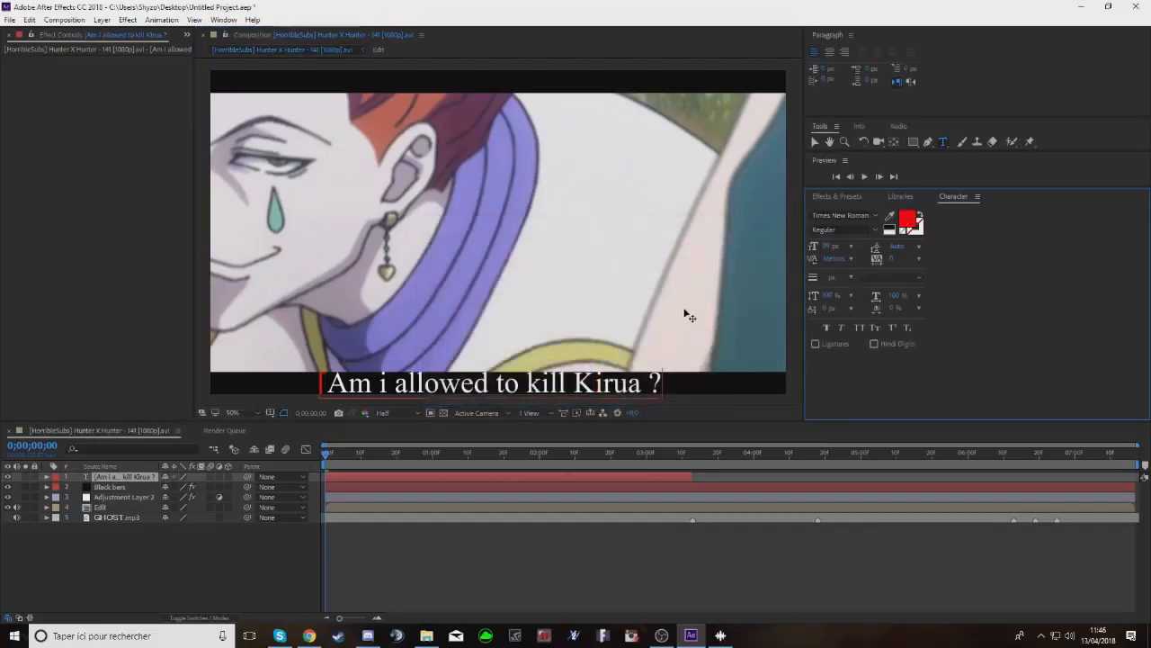
click(663, 384)
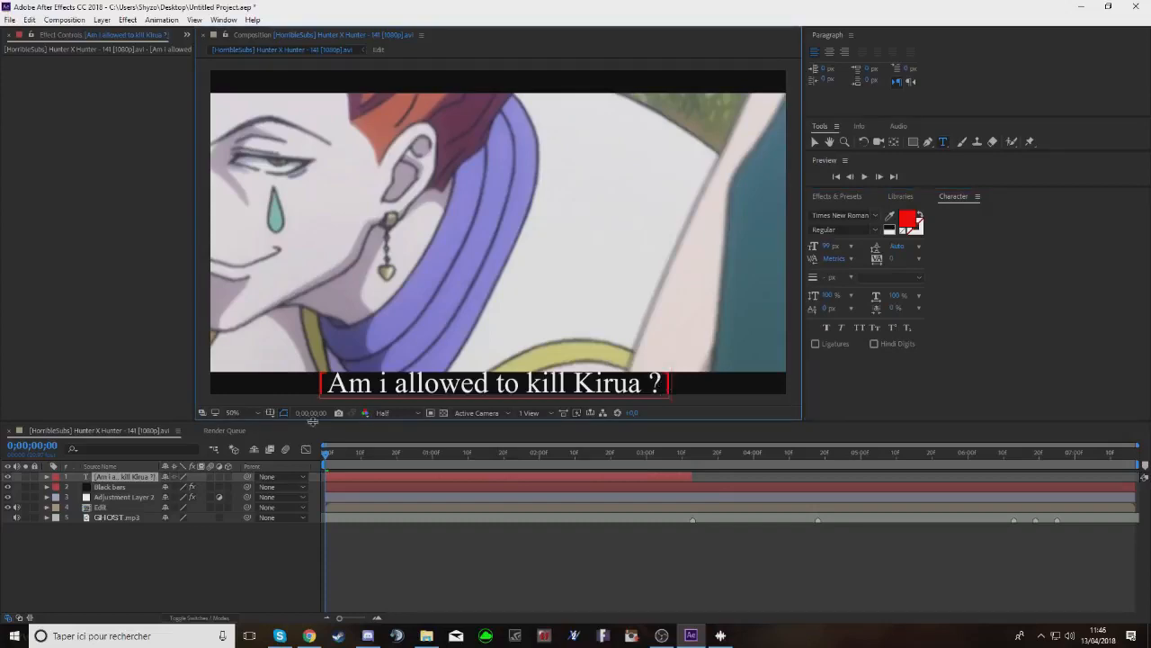
click(815, 141)
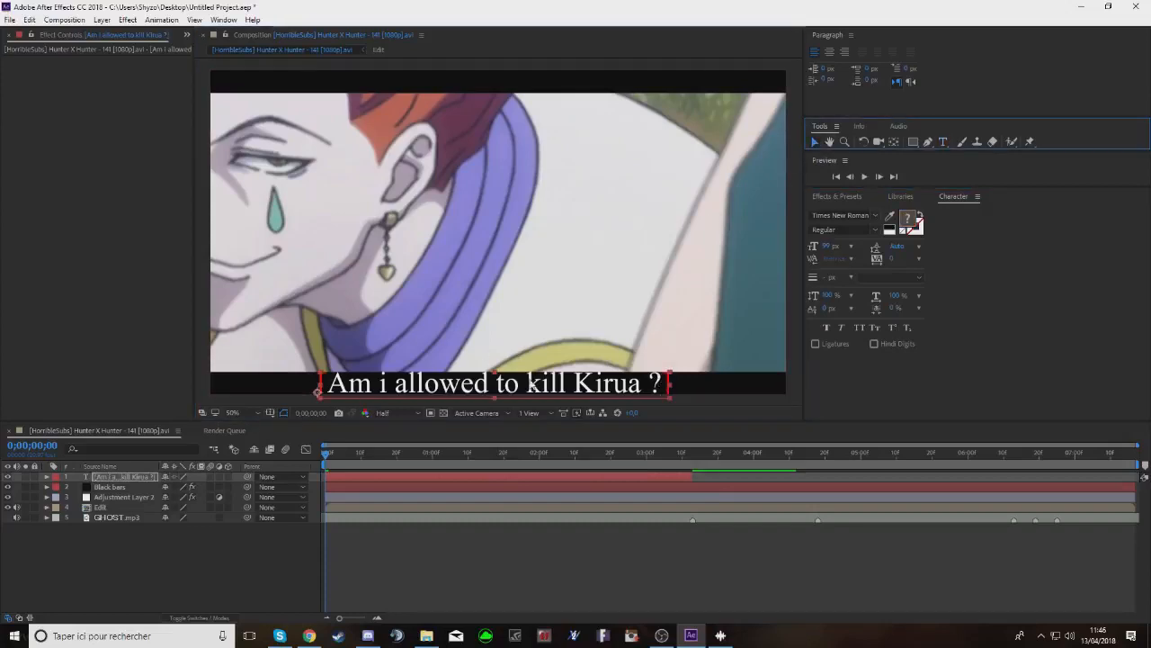
drag(510, 385, 509, 382)
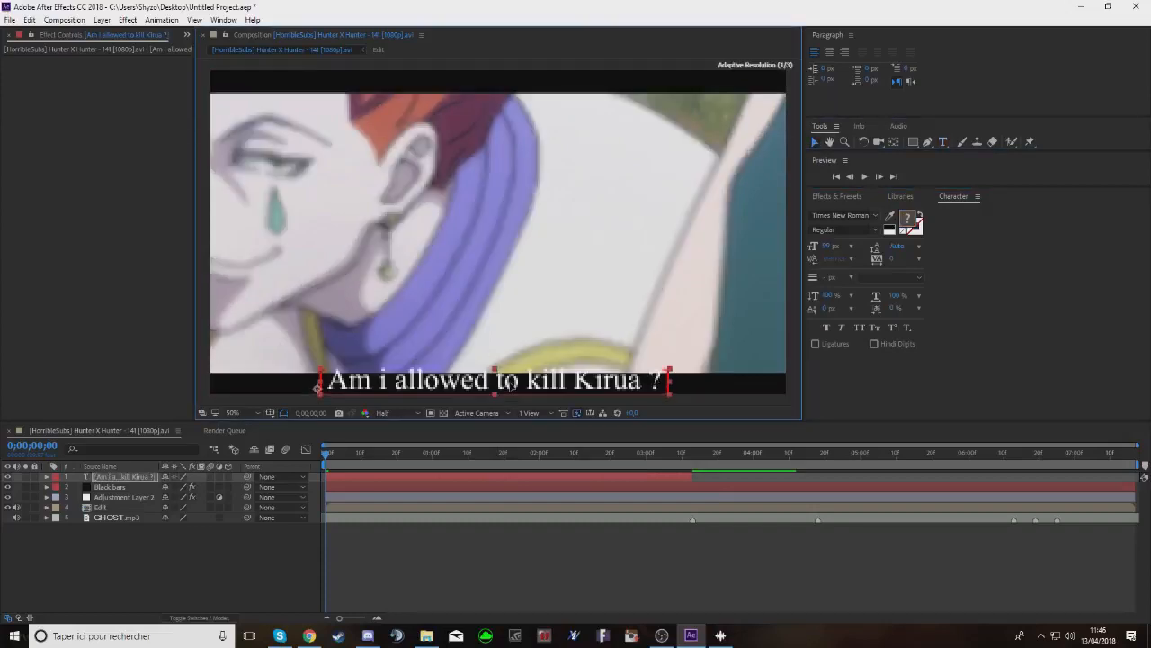
Preview the opening shot with the subtitle and reduce the Black bars layer's CC Jaws completion to 82%
click(271, 383)
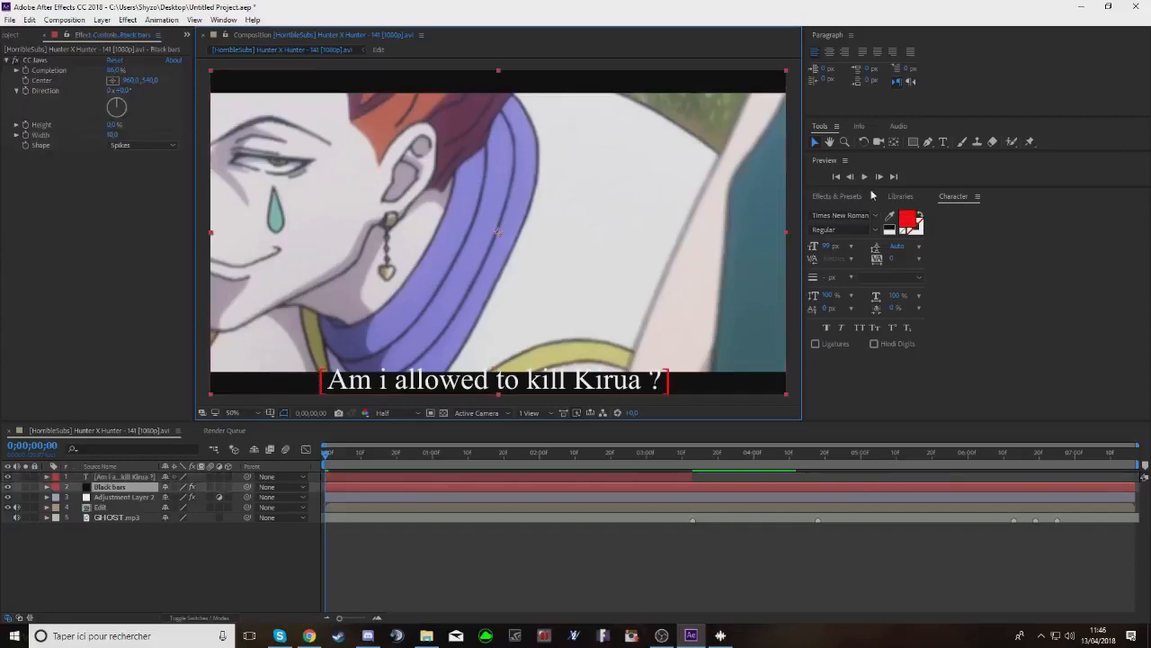
click(864, 177)
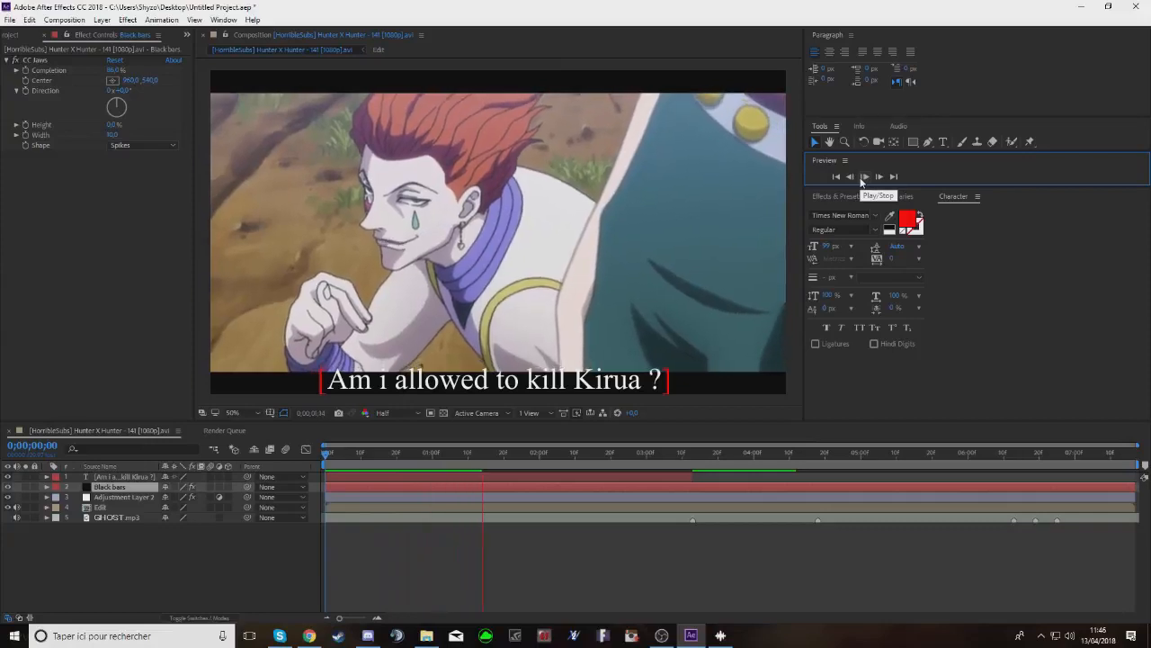
key(space)
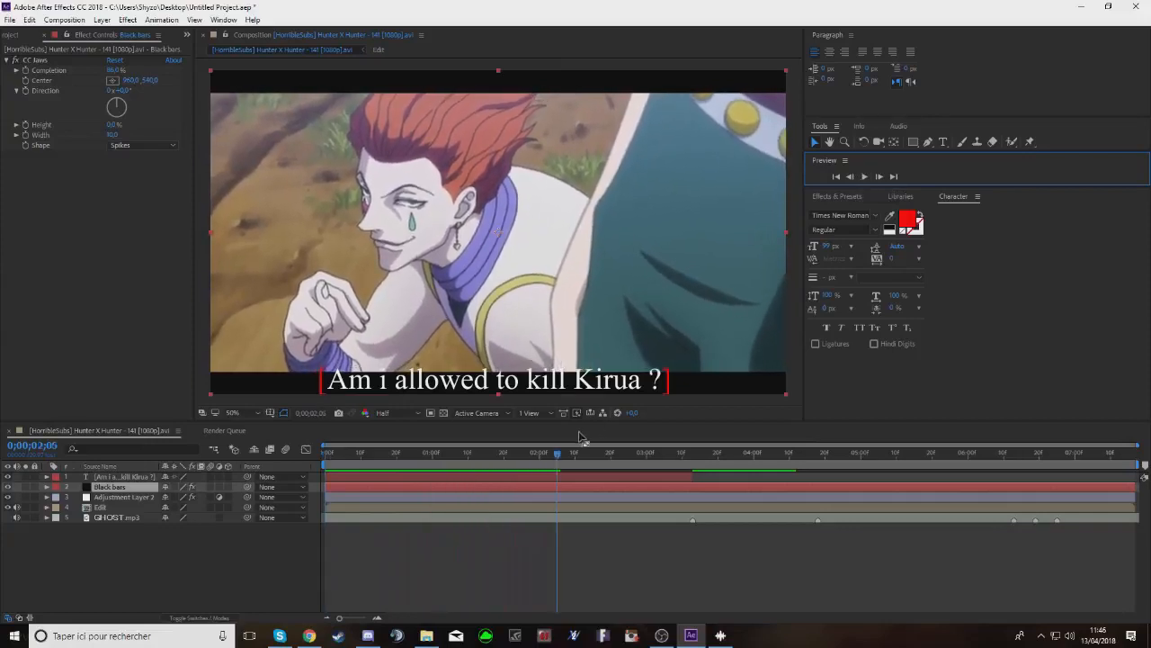
drag(557, 452, 314, 483)
key(space)
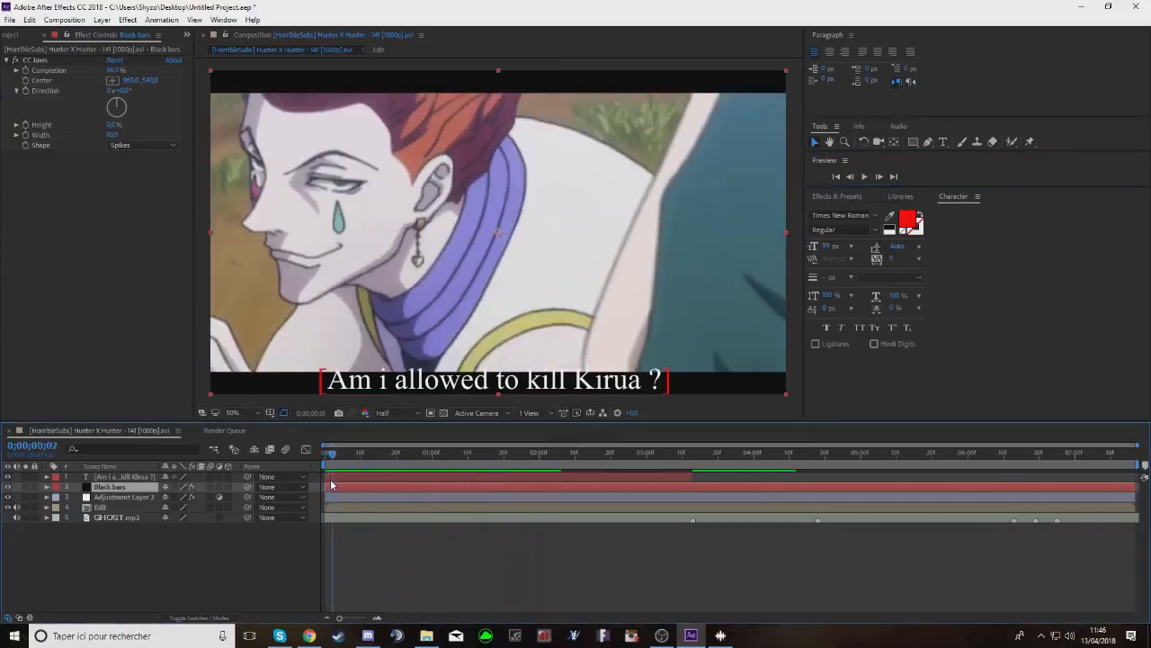
mouse_move(116, 70)
mouse_down()
mouse_move(102, 70)
mouse_move(123, 70)
mouse_up()
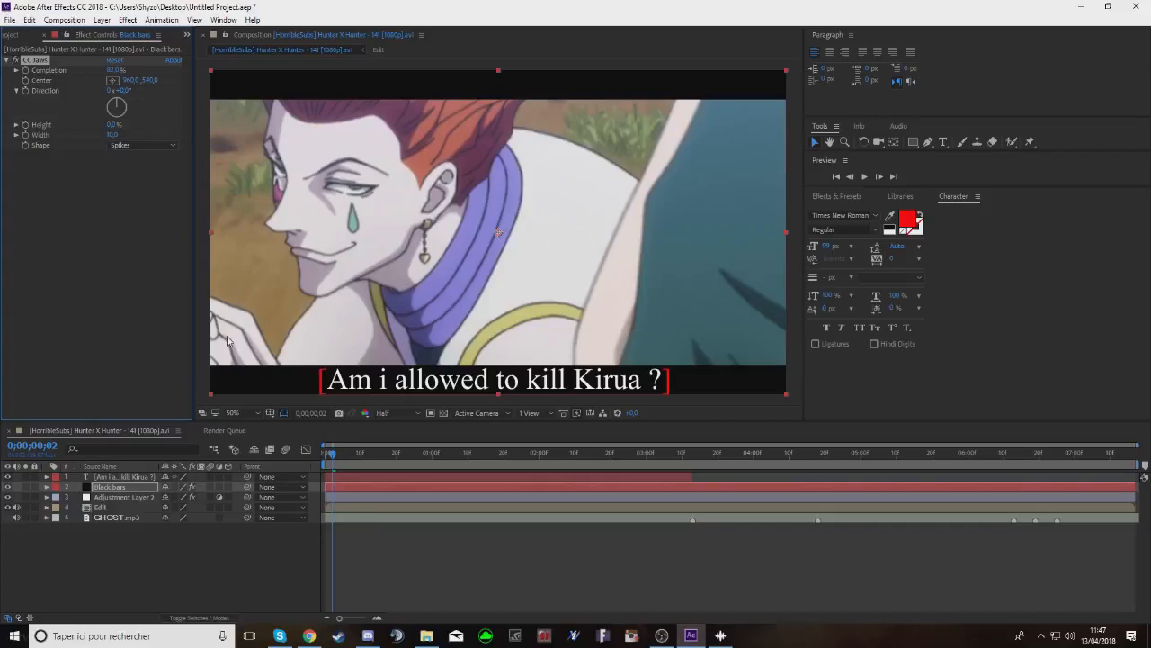
drag(332, 453, 319, 461)
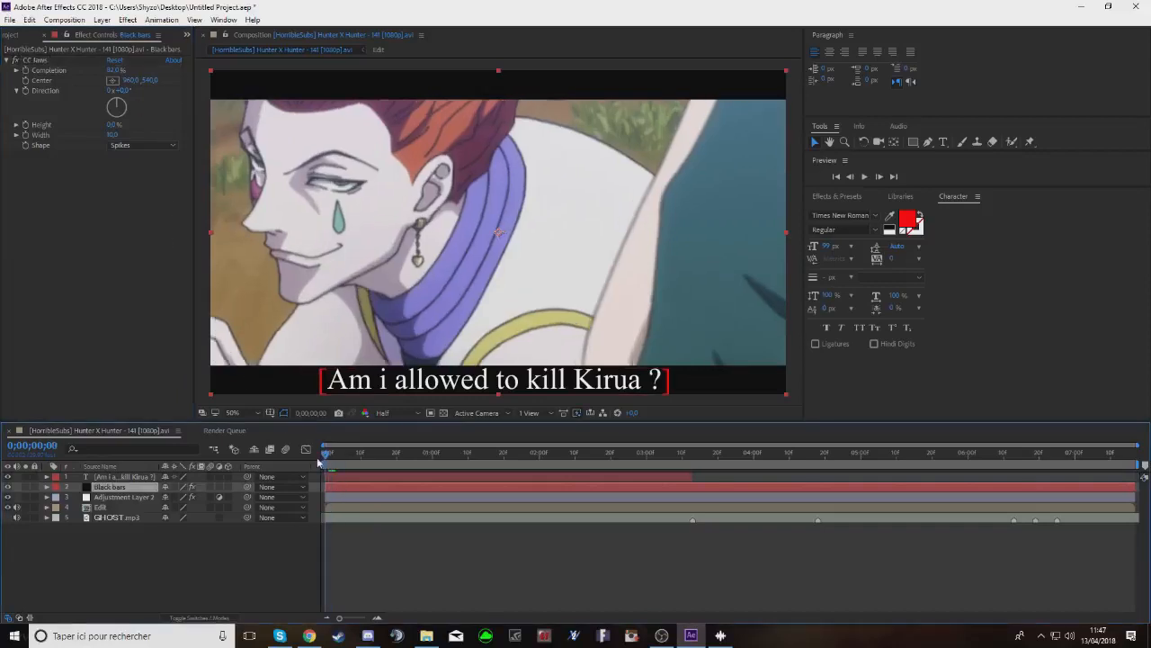
Find the S_Shake effect and apply it to the Kirua text layer
click(331, 478)
click(837, 195)
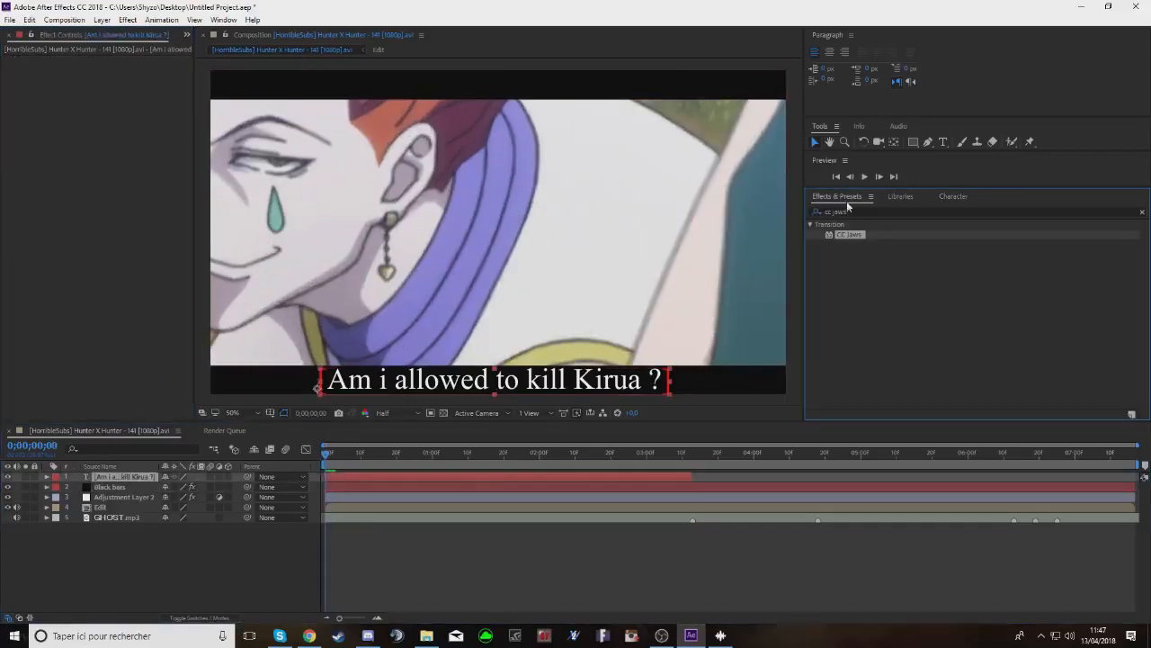
click(819, 210)
text(s_shake)
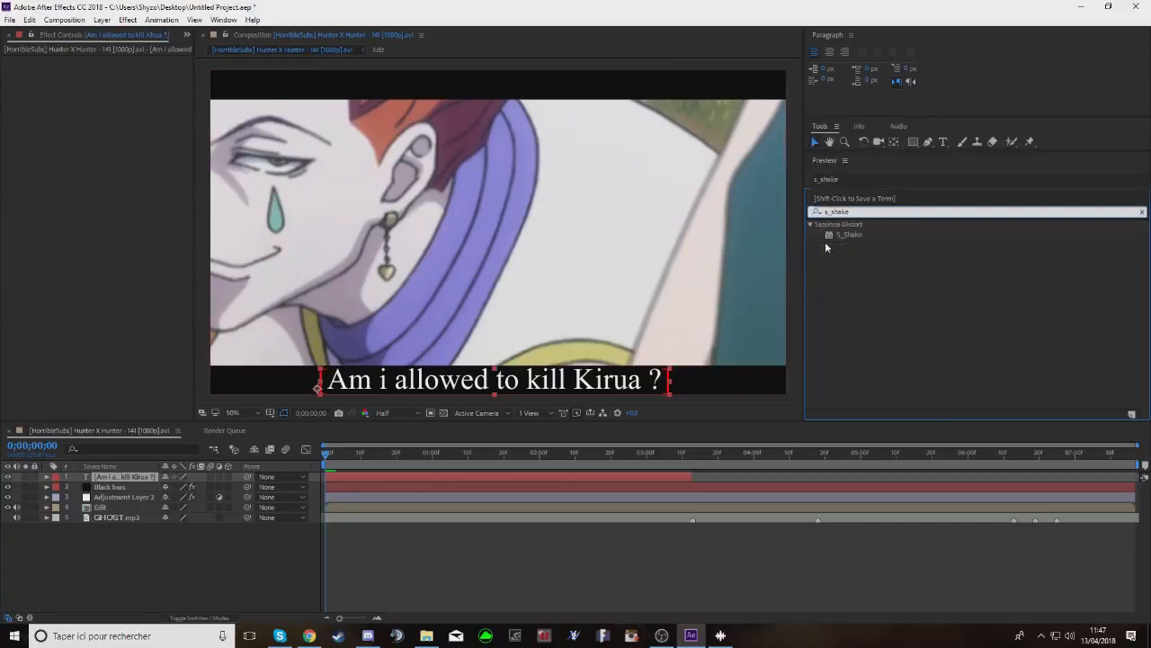
drag(825, 239, 781, 274)
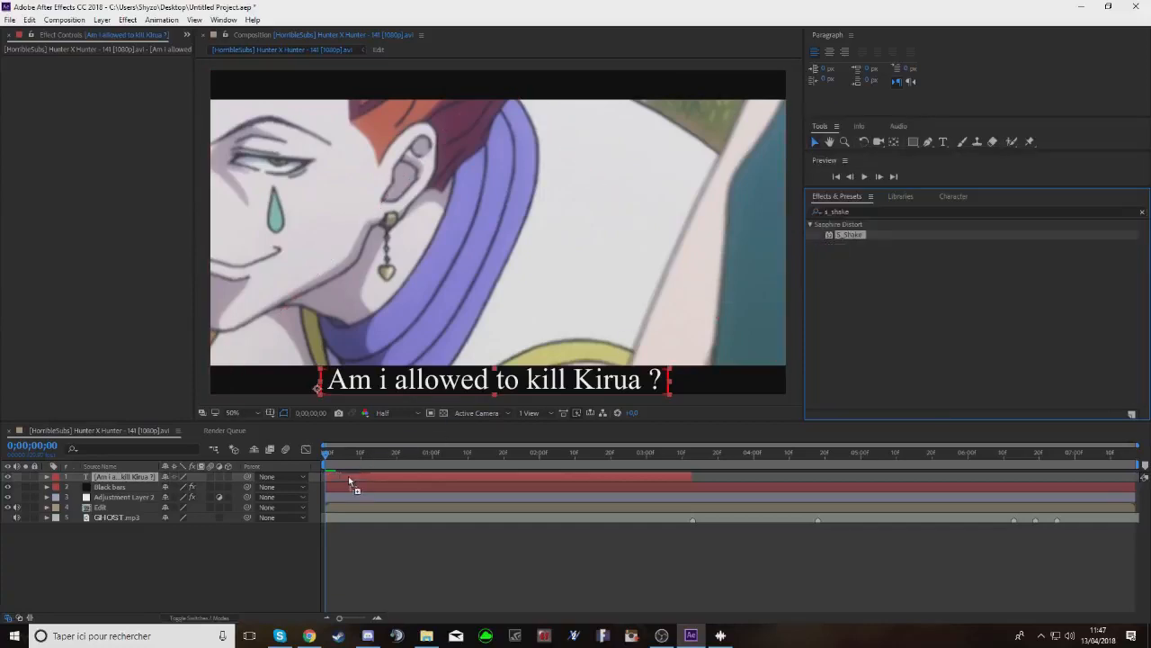
drag(349, 477, 349, 476)
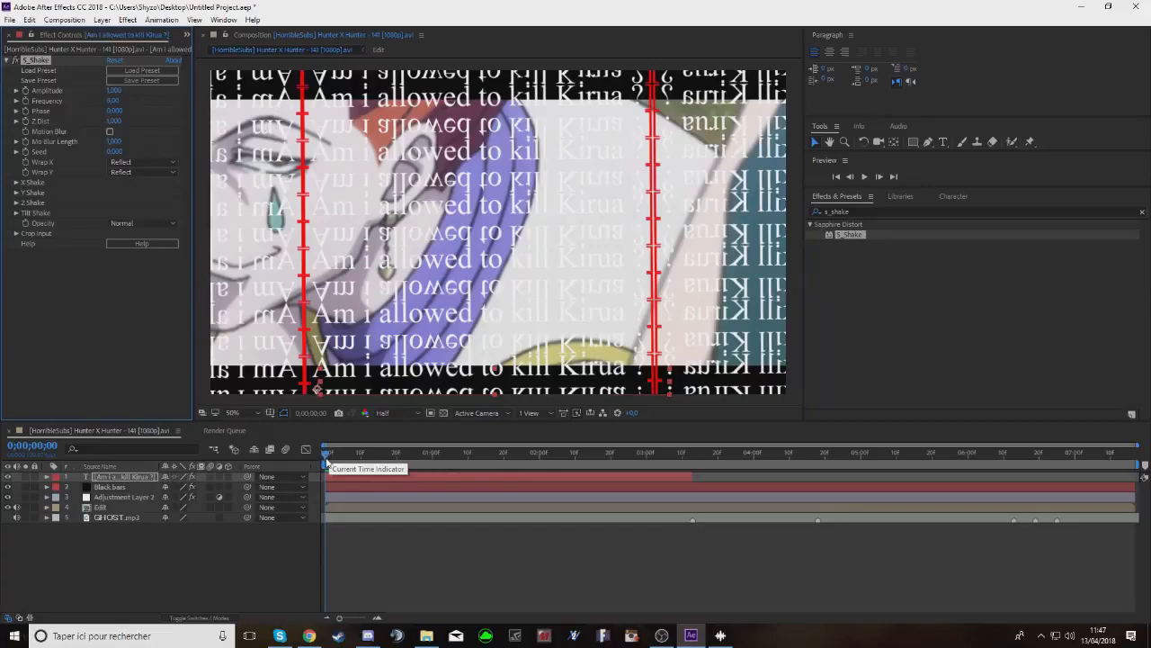
Place the Kirua text layer beneath the Black bars layer and lower its S_Shake amplitude
drag(326, 460, 311, 479)
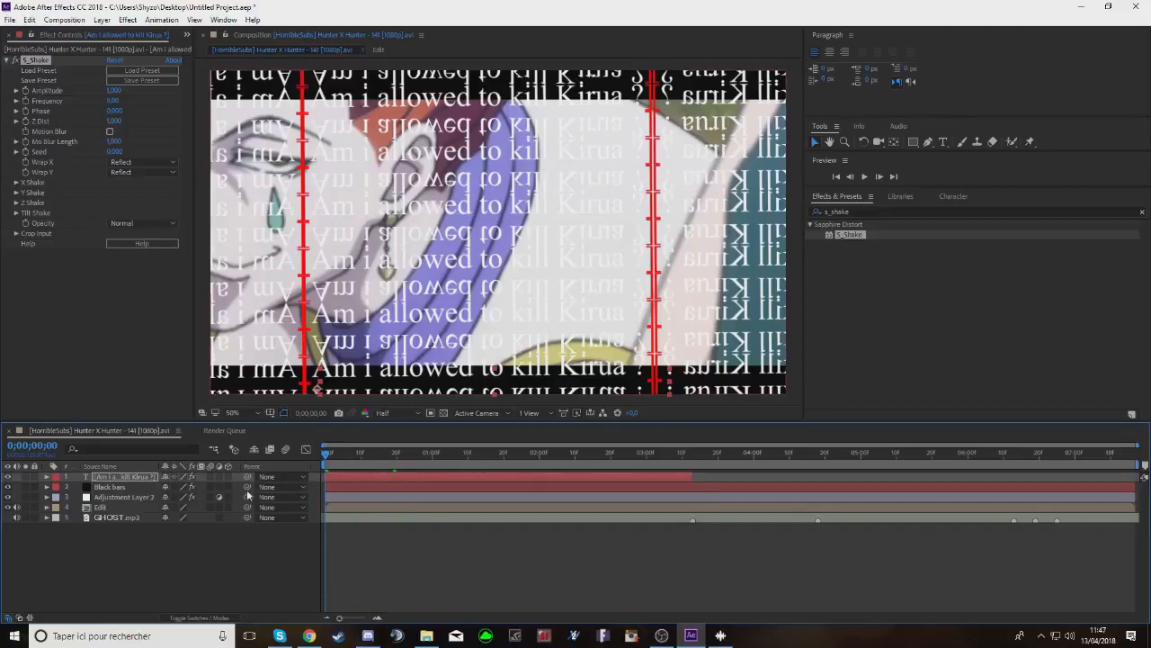
key(ctrl+bracketleft)
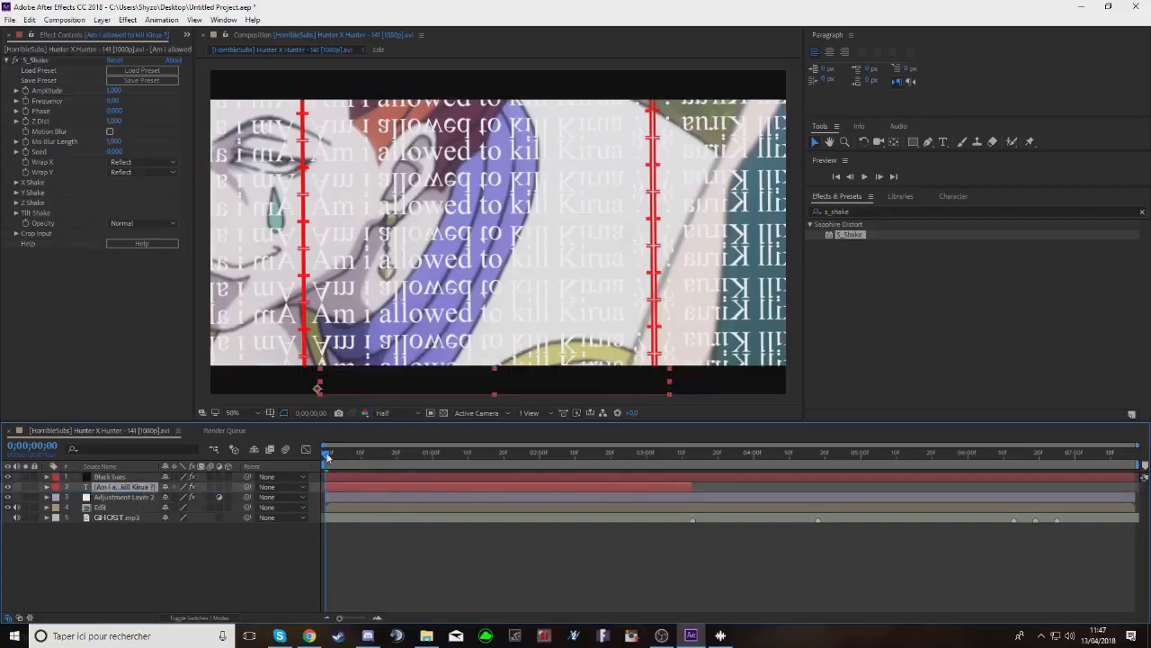
drag(326, 456, 326, 461)
click(377, 580)
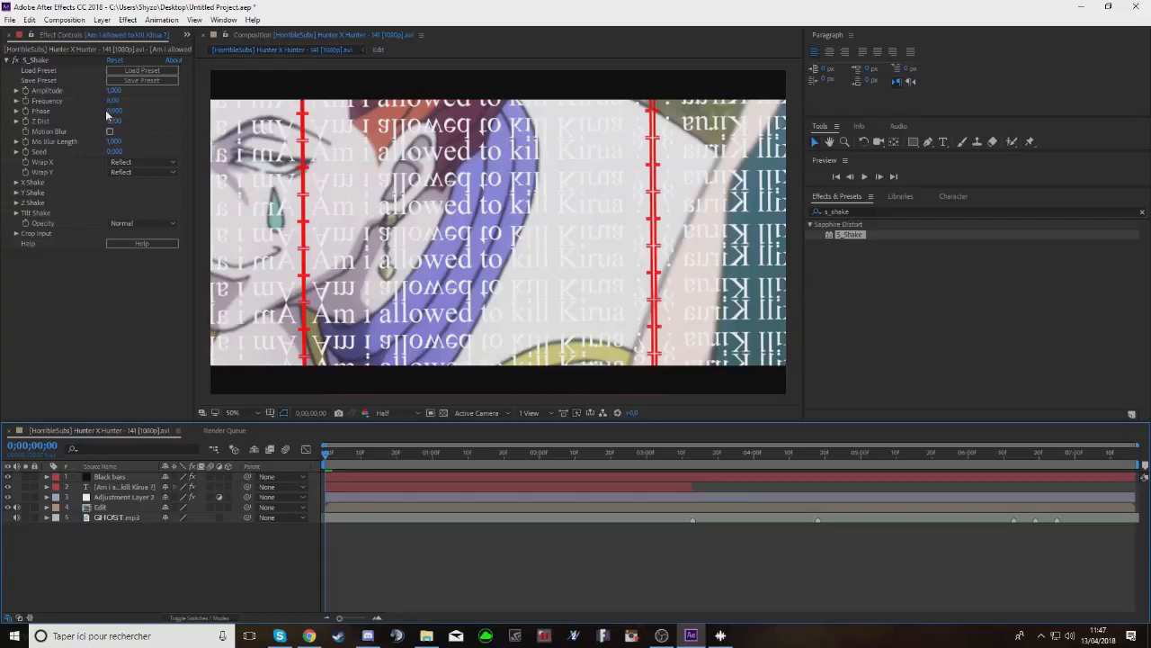
click(36, 59)
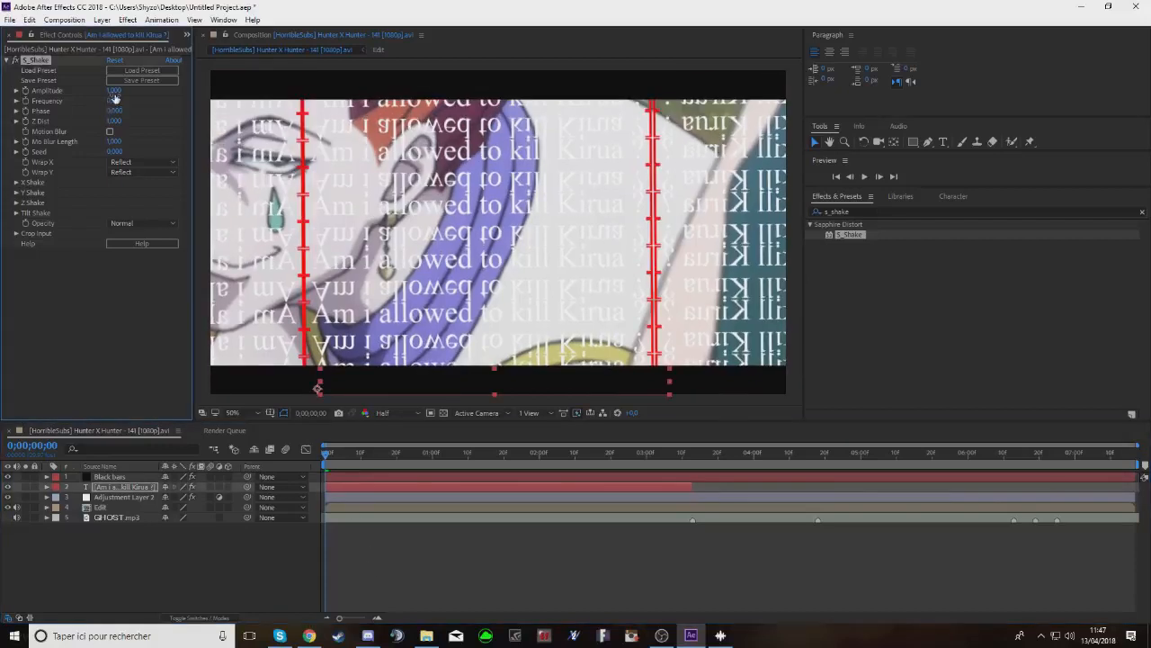
text(0.25)
key(Return)
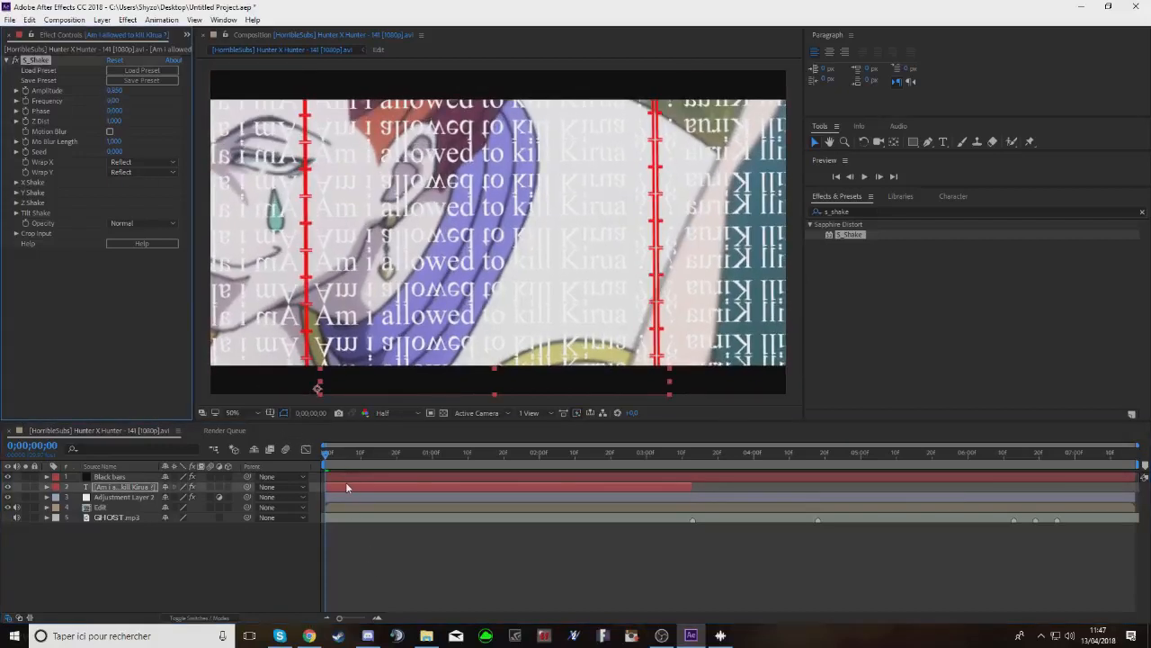
Delete the S_Shake effect from the Kirua text layer
click(344, 488)
click(32, 61)
key(Delete)
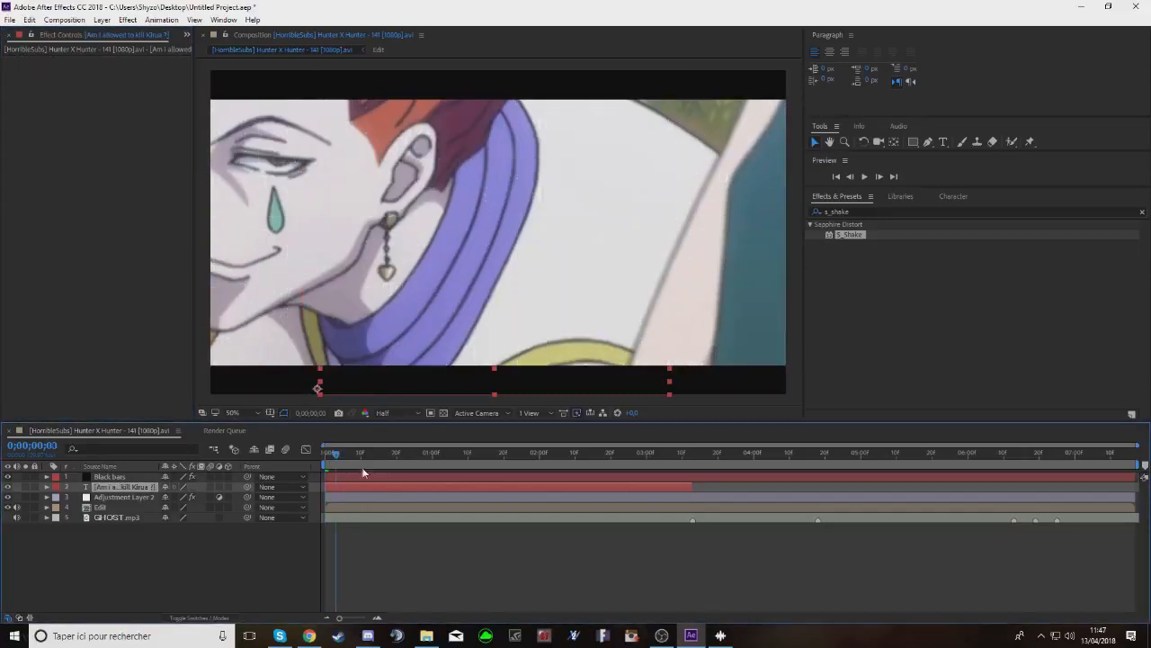
Try Adjustment Layer 2 above the other layers, undo that move and return the Kirua text layer to the top of the stack
click(126, 496)
drag(119, 480, 120, 477)
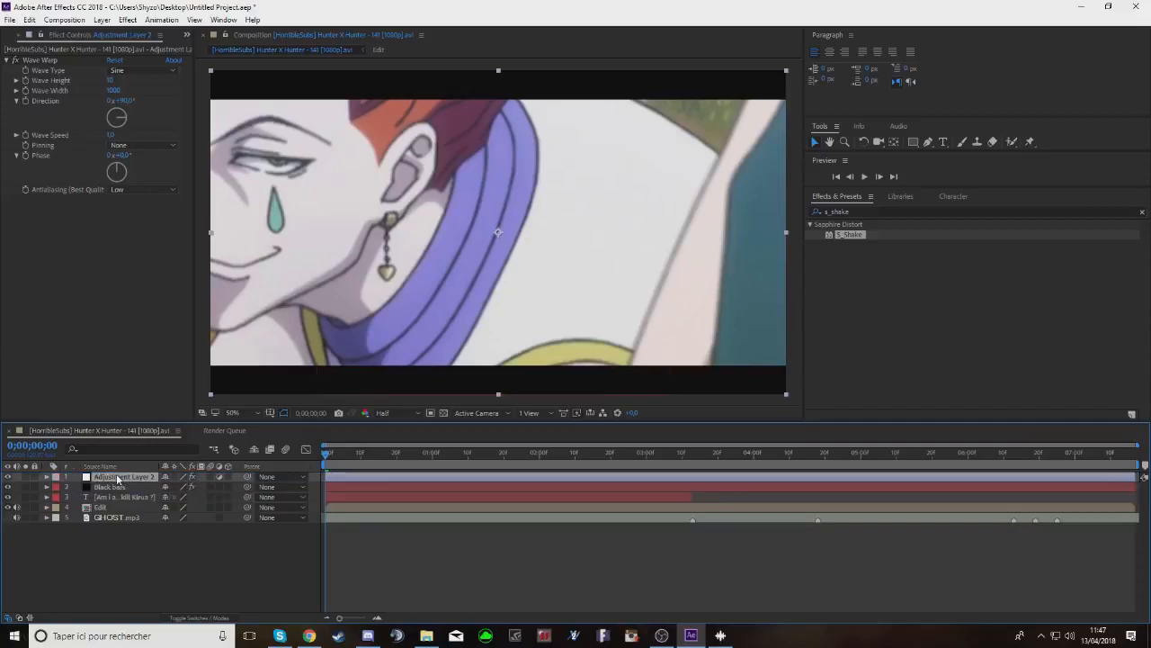
key(ctrl+z)
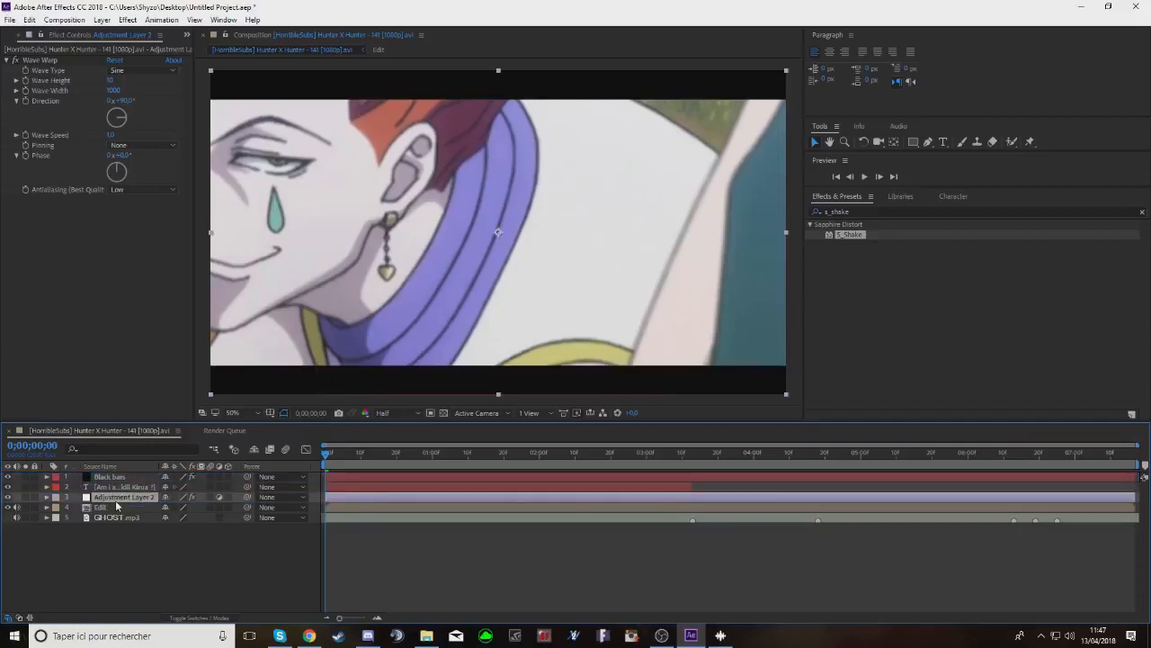
click(117, 477)
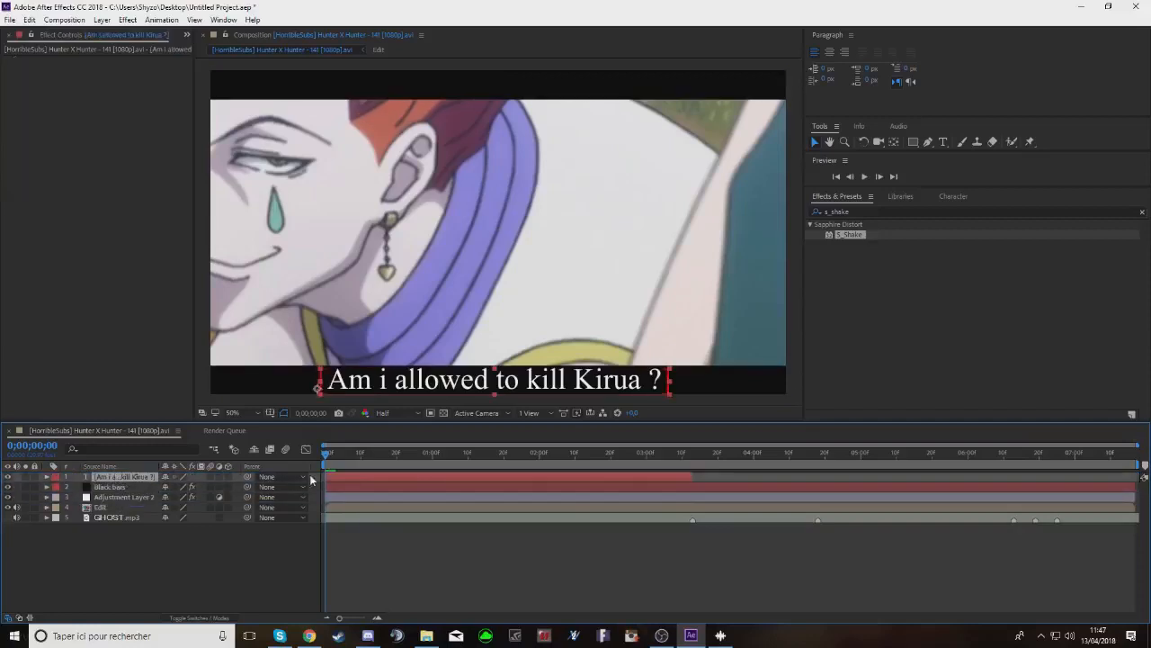
right_click(252, 564)
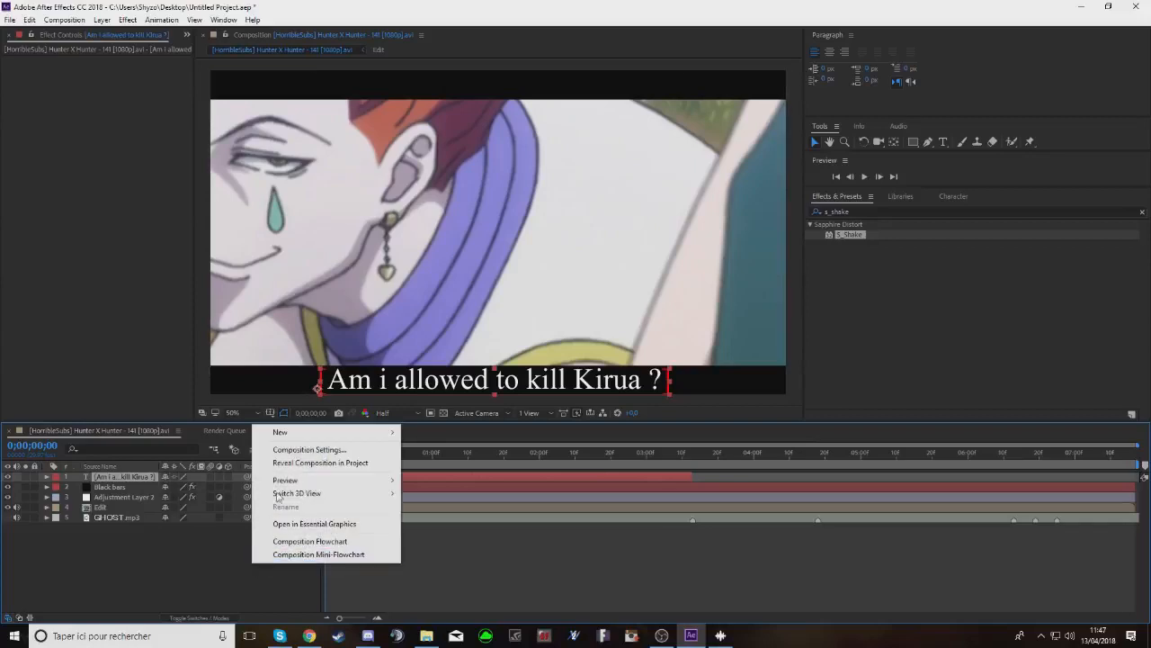
mouse_move(313, 434)
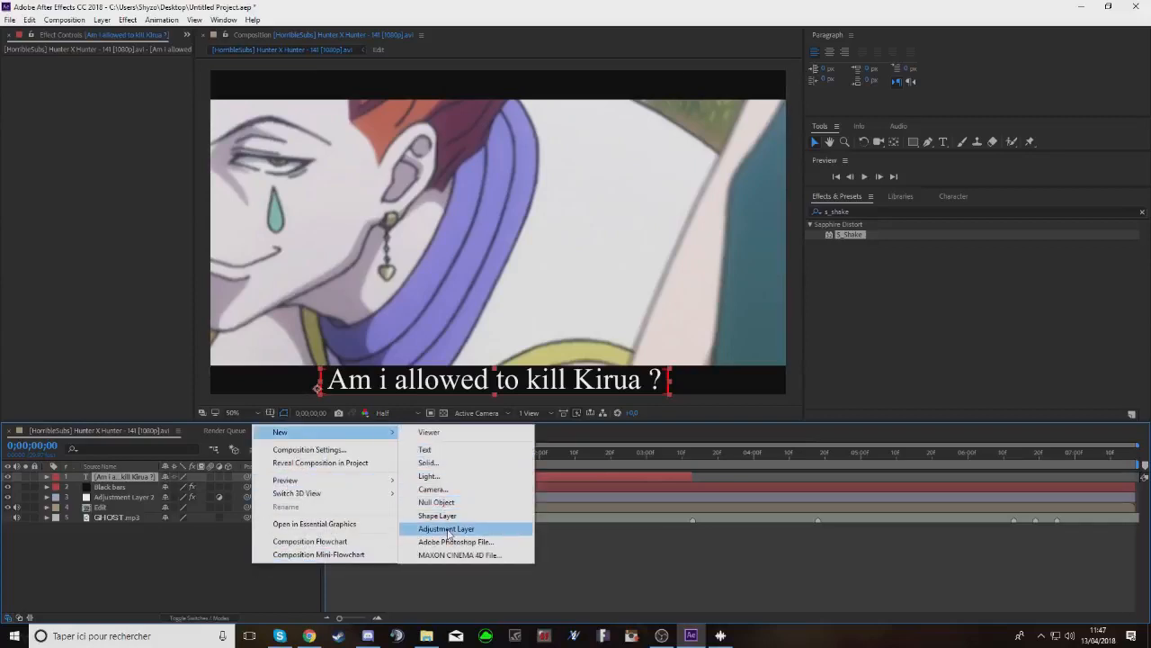
click(239, 581)
Pre-compose the Kirua text layer as "Texte" with all attributes moved into it, check its end around 0;00;03;13 and return to the start
click(337, 477)
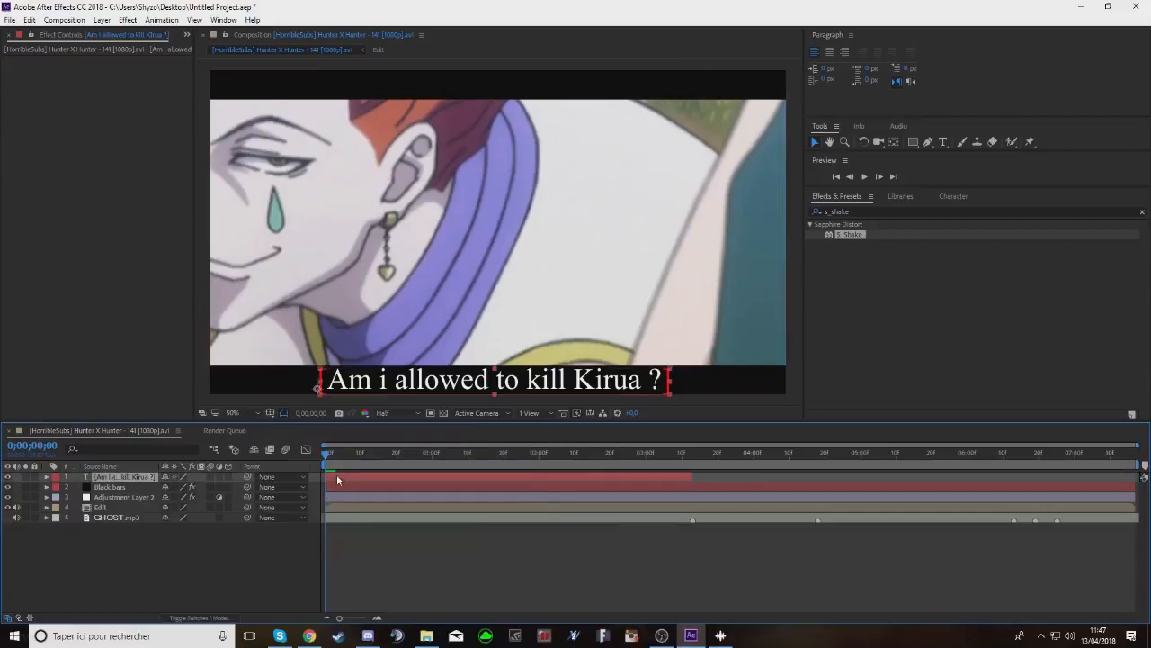
right_click(112, 476)
click(142, 517)
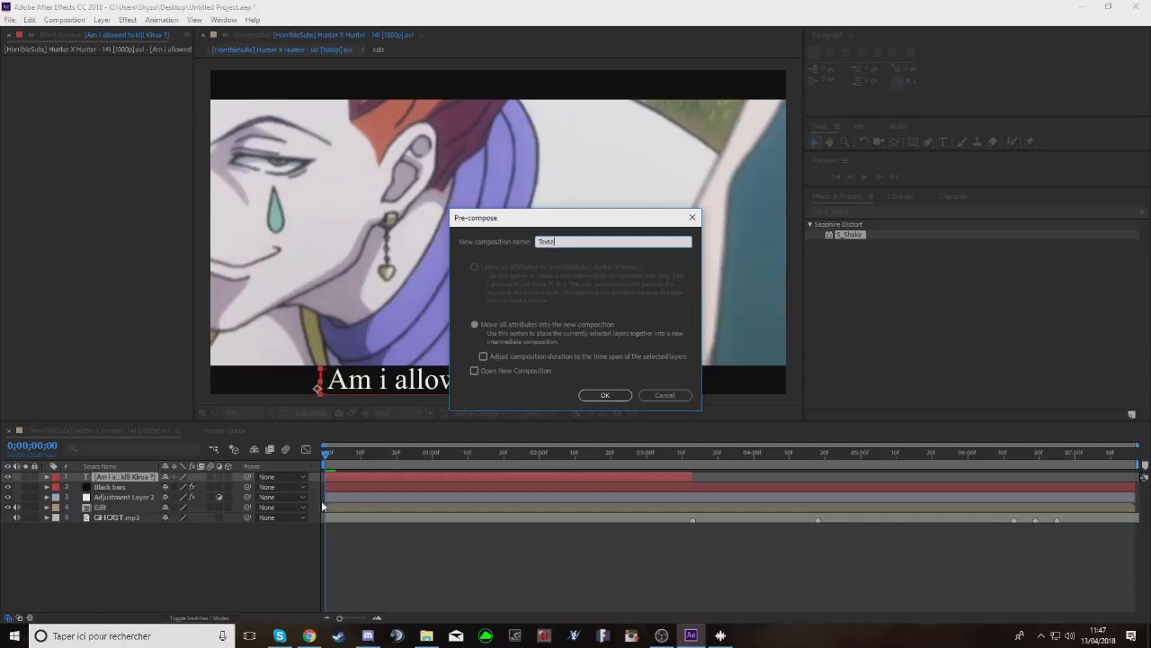
click(604, 395)
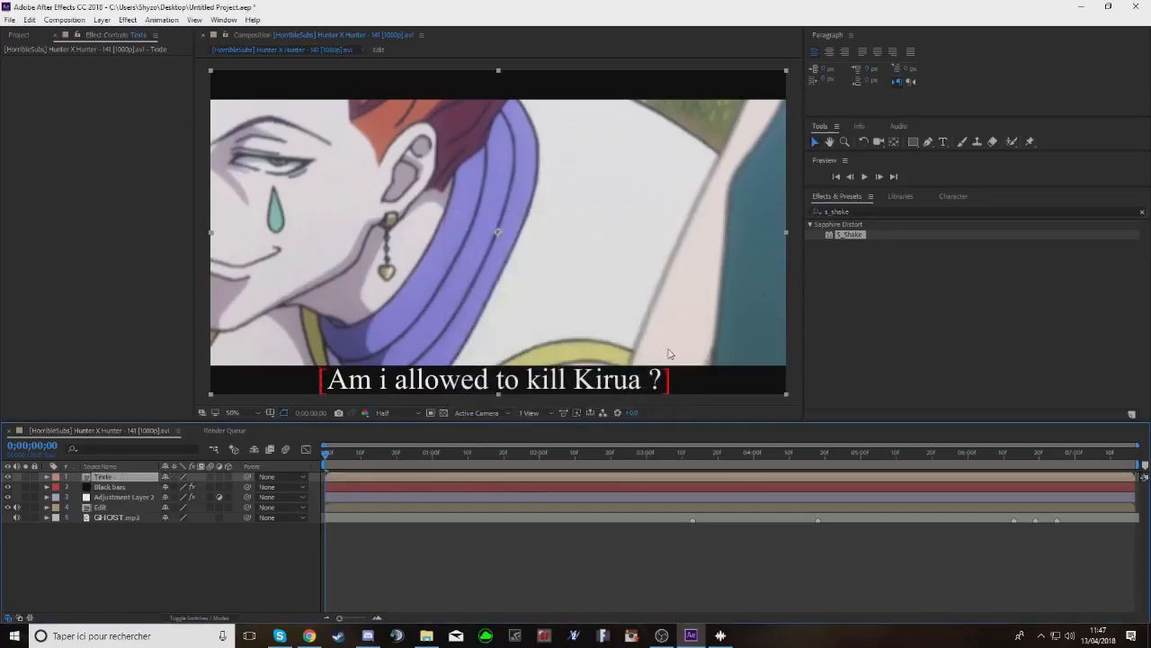
drag(325, 453, 695, 487)
key(Home)
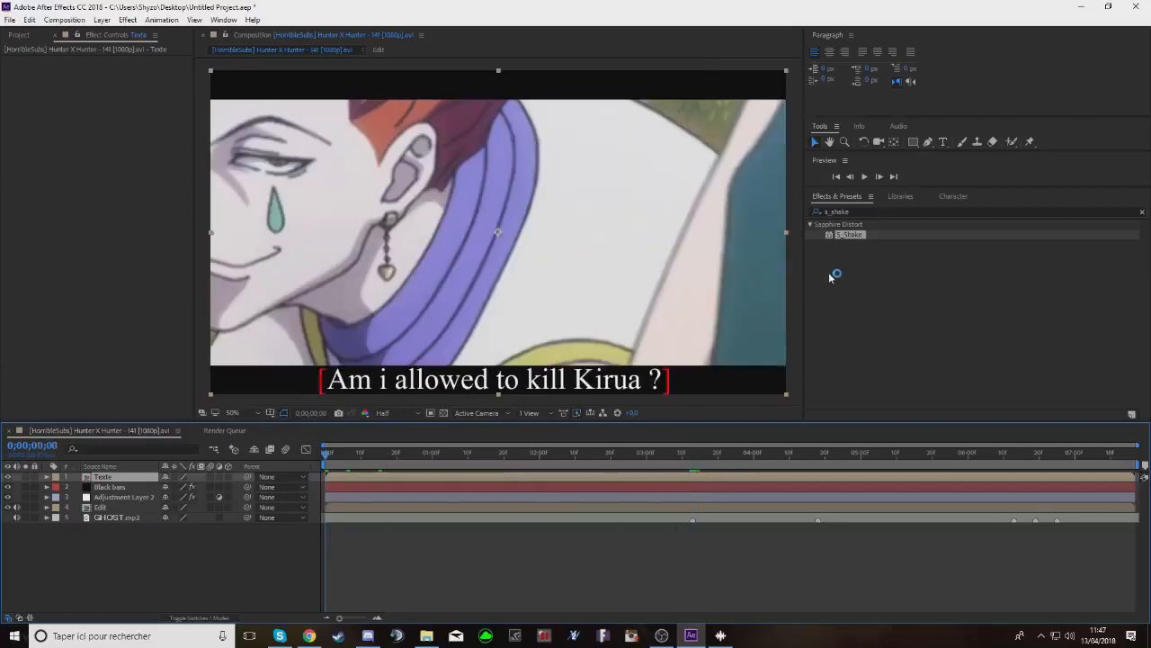
Apply S_Shake to the Texte layer and set both Wrap X and Wrap Y to No
click(439, 487)
drag(439, 489, 441, 485)
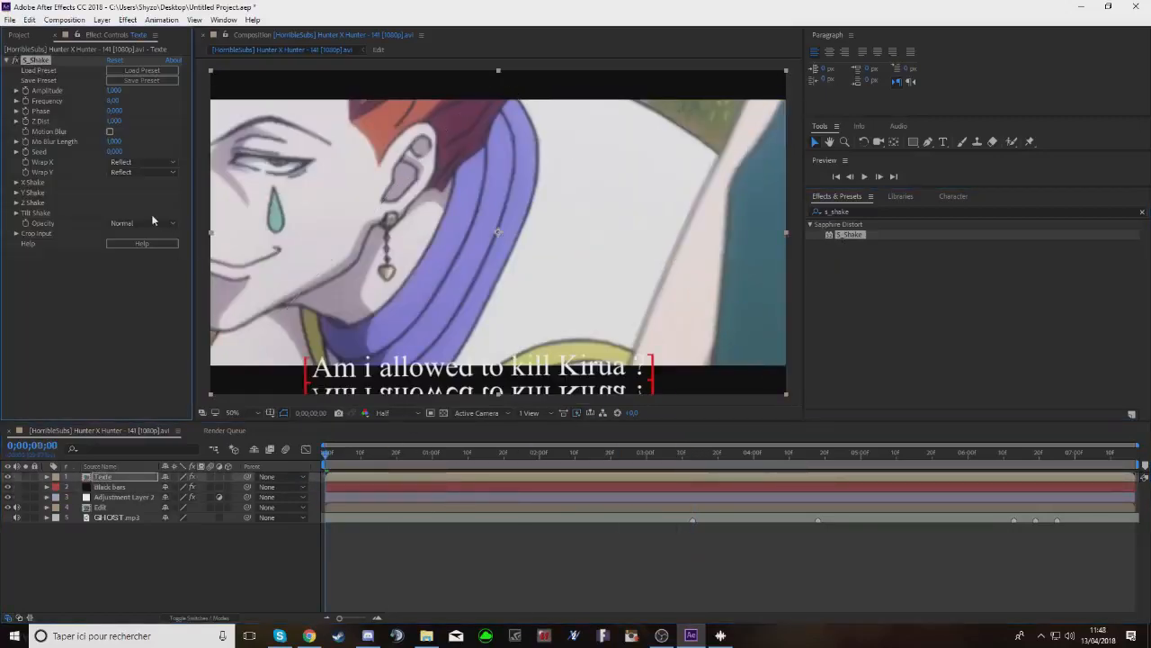
click(139, 162)
click(134, 174)
click(140, 172)
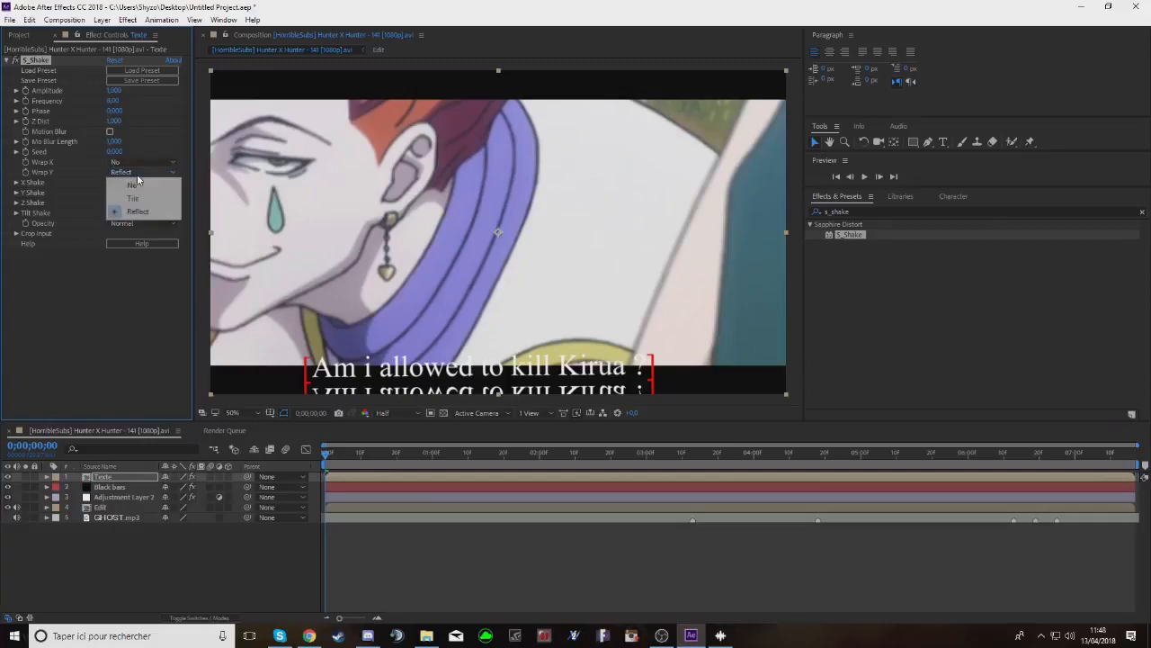
click(133, 185)
Set the Texte layer's S_Shake amplitude to 0.290 and frequency to 1.50, and return to the composition start
click(327, 459)
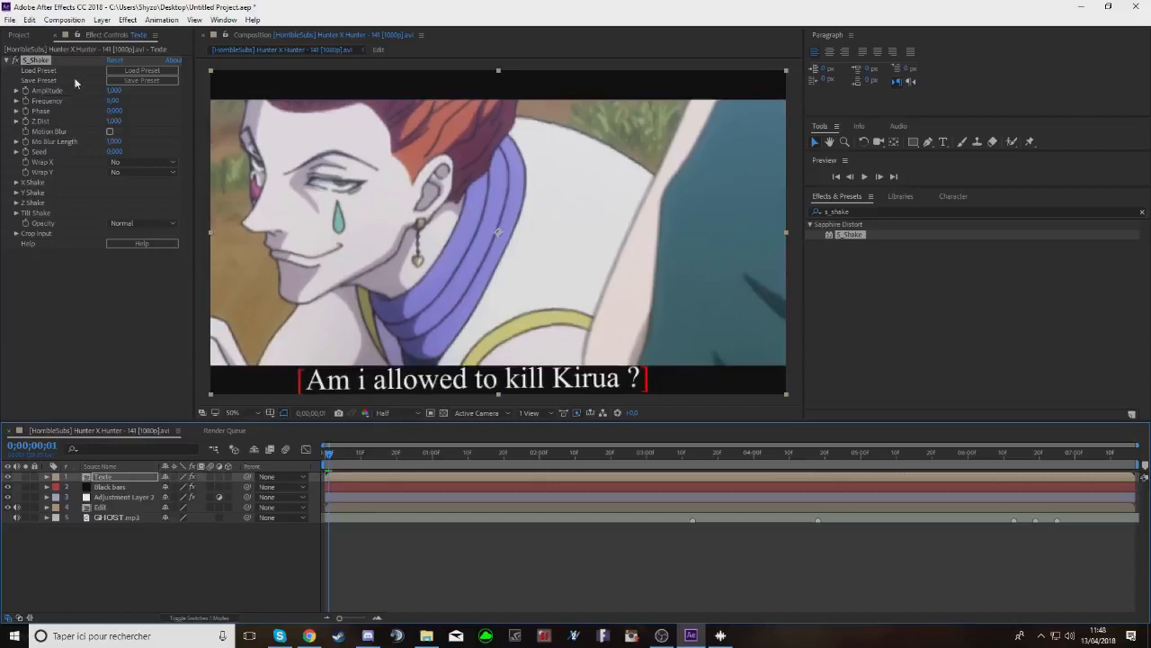
drag(112, 92, 65, 94)
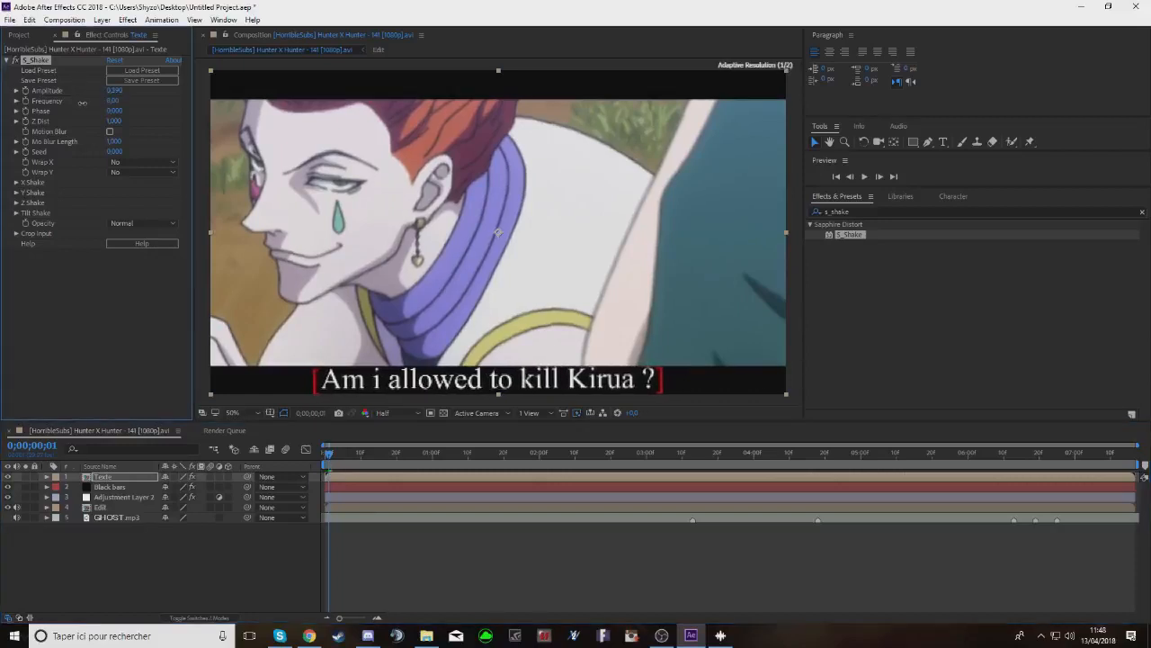
drag(327, 457, 692, 513)
drag(110, 101, 93, 110)
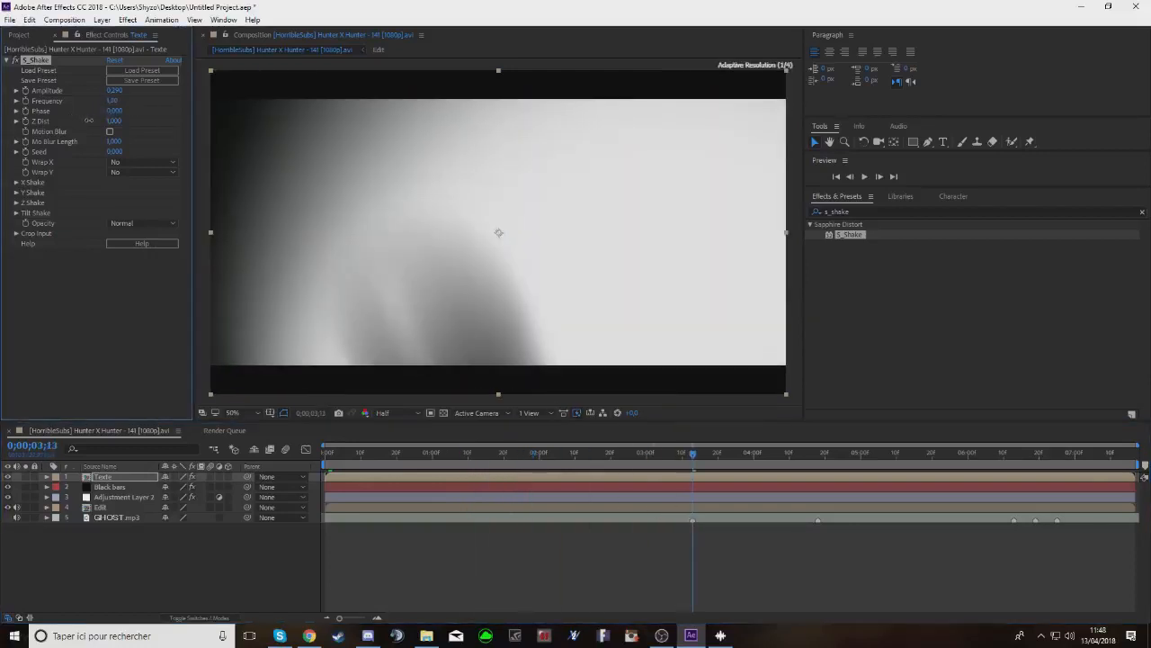
key(space)
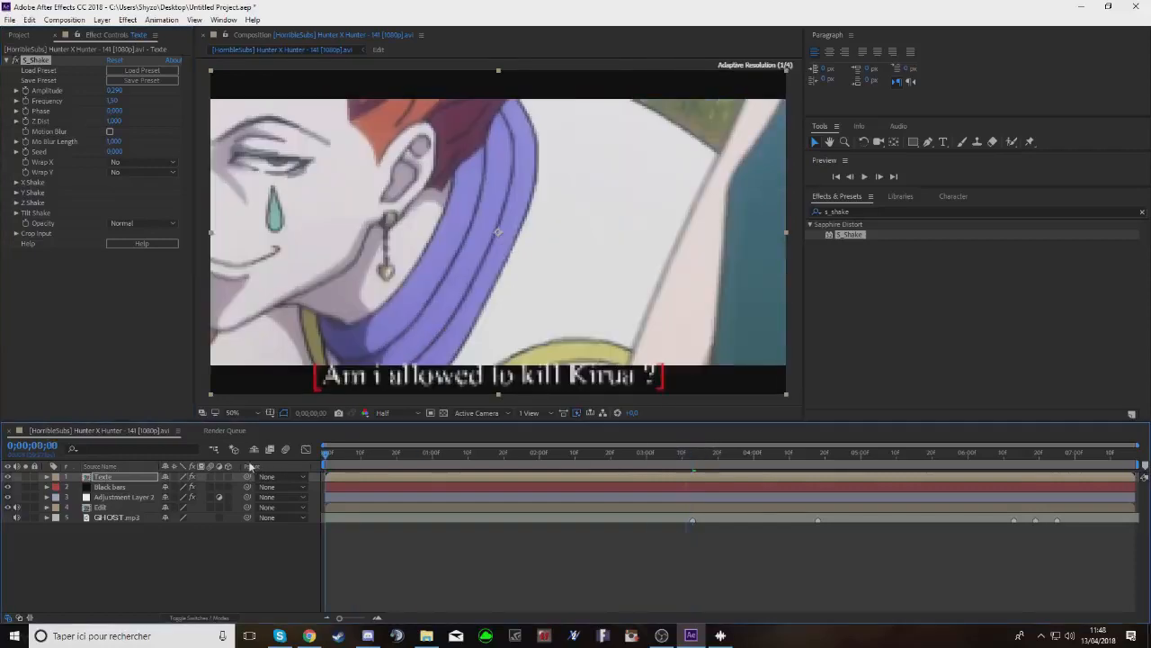
Preview the whole edit with the shaking subtitle and return to the composition start
click(866, 177)
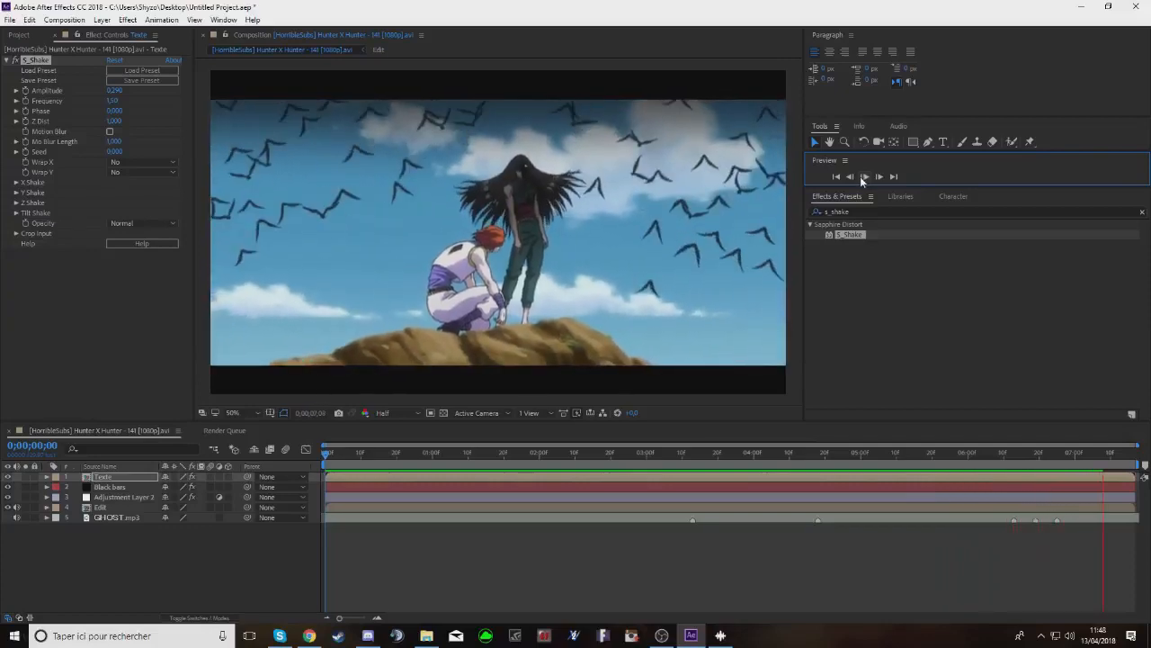
click(862, 178)
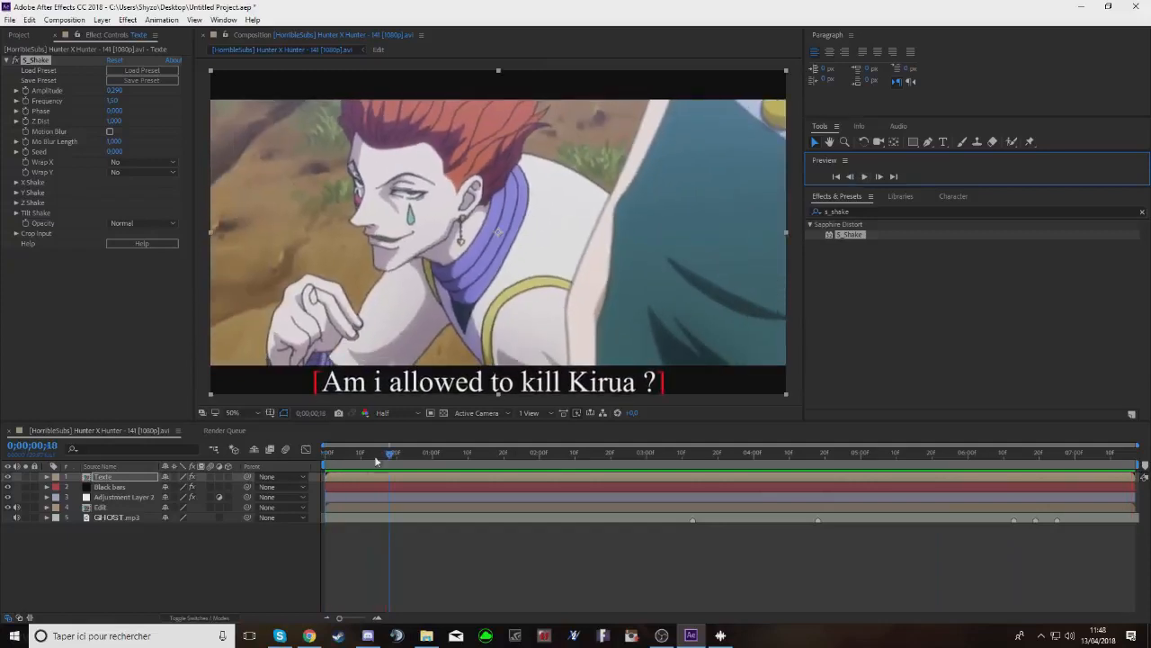
drag(392, 456, 326, 454)
click(291, 540)
Apply the Magic Bullet Looks effect to the Edit layer and save the project
click(337, 508)
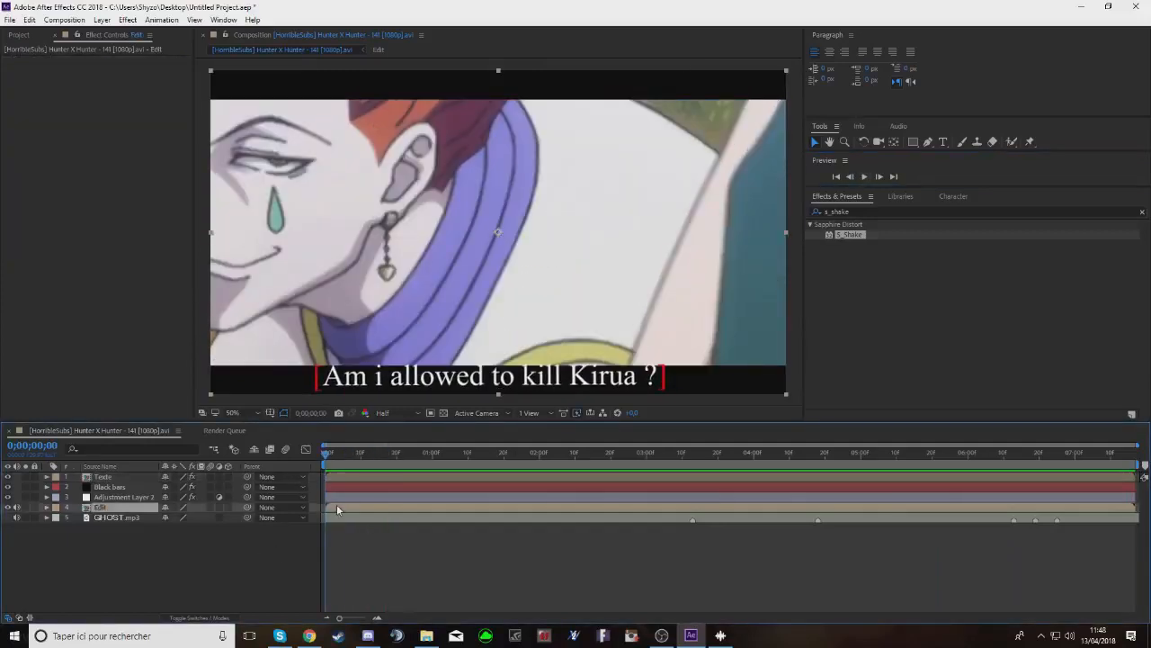
click(839, 211)
text(magic)
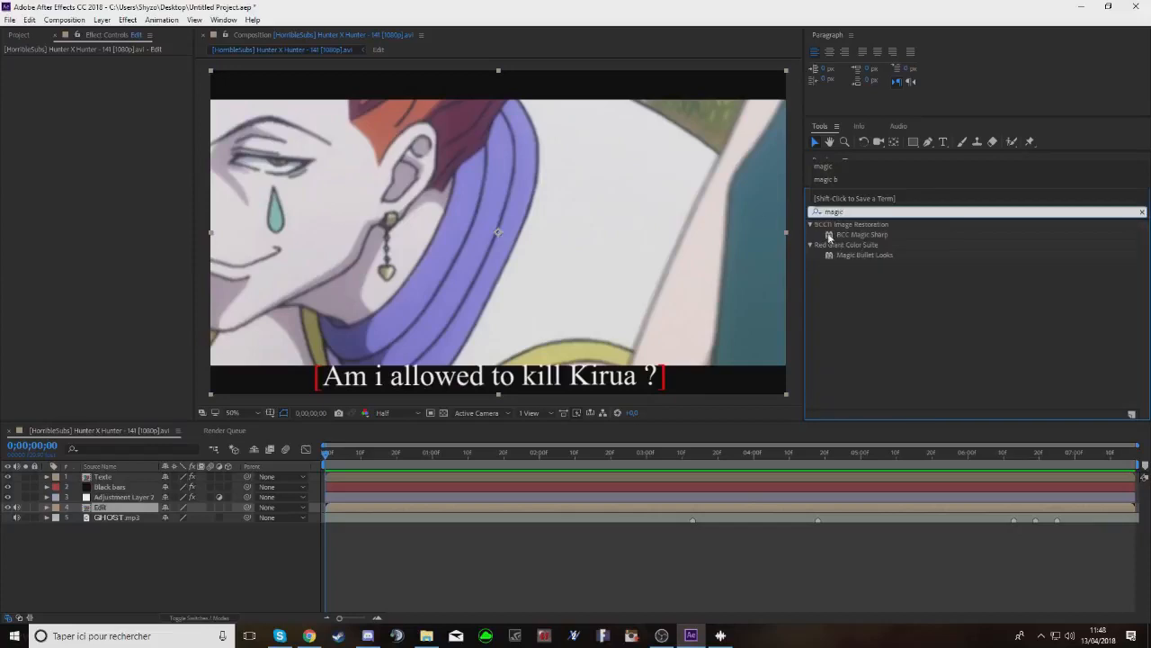
click(866, 287)
drag(864, 255, 799, 268)
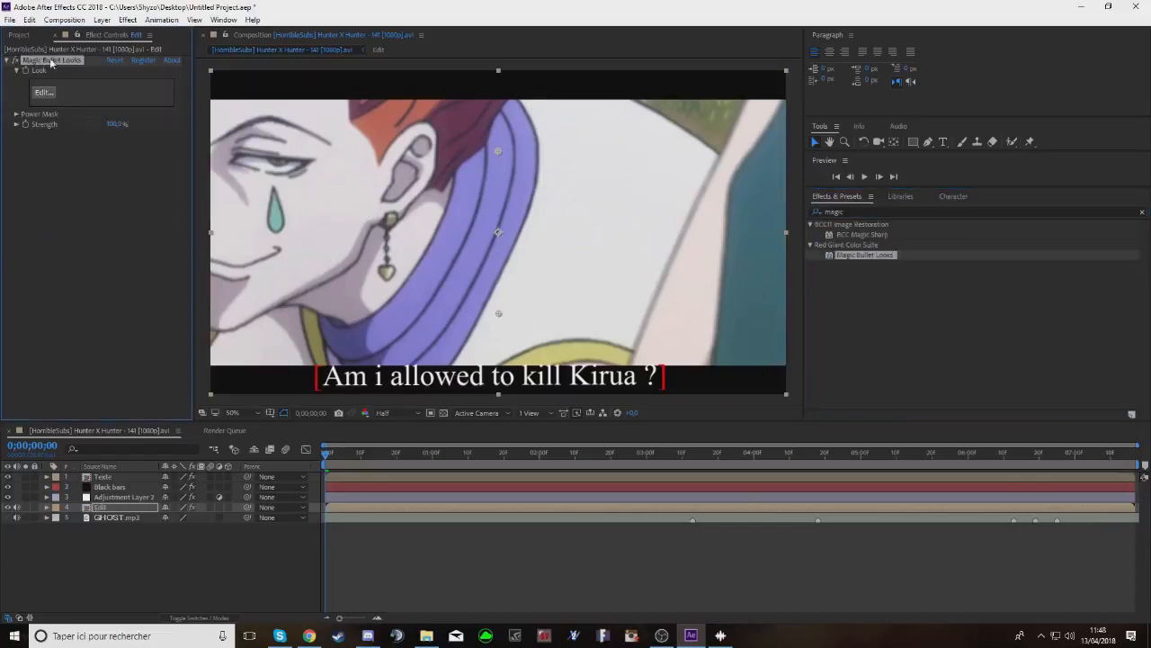
click(13, 19)
click(21, 130)
click(40, 91)
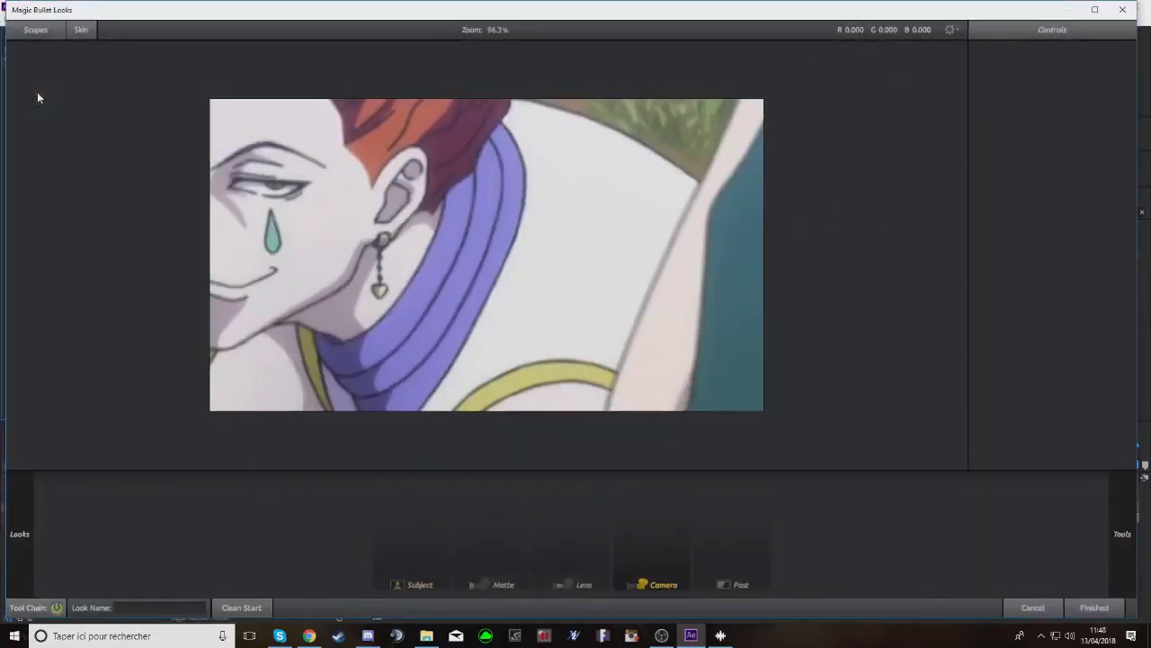
mouse_move(1132, 534)
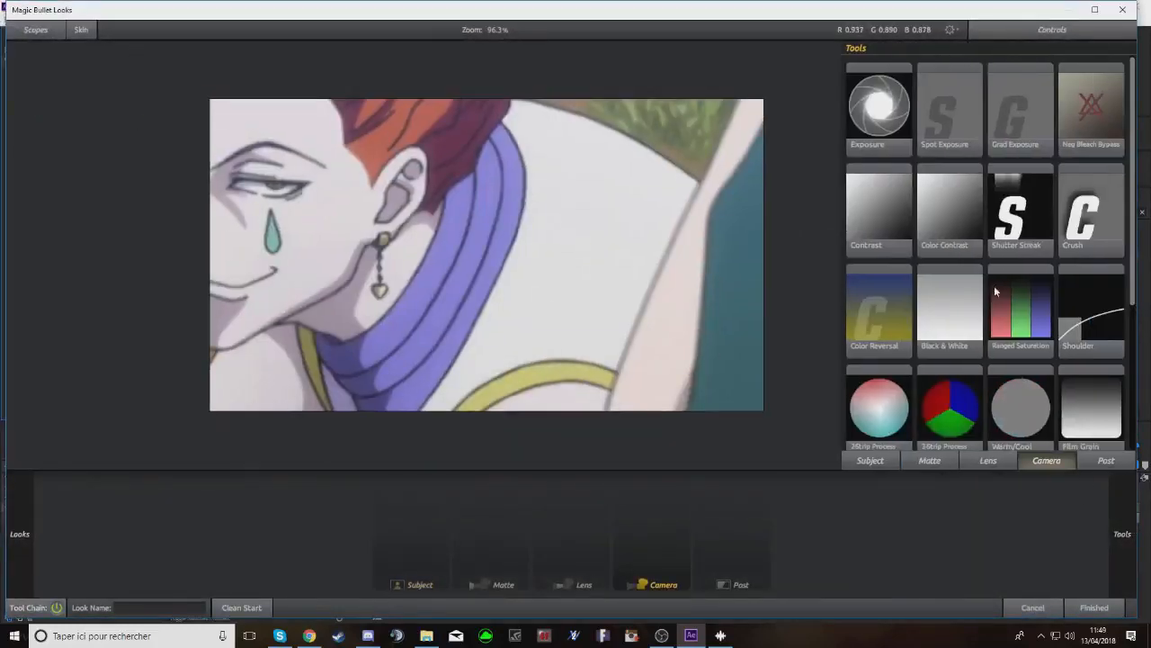
scroll(998, 306, down, 3)
click(1006, 461)
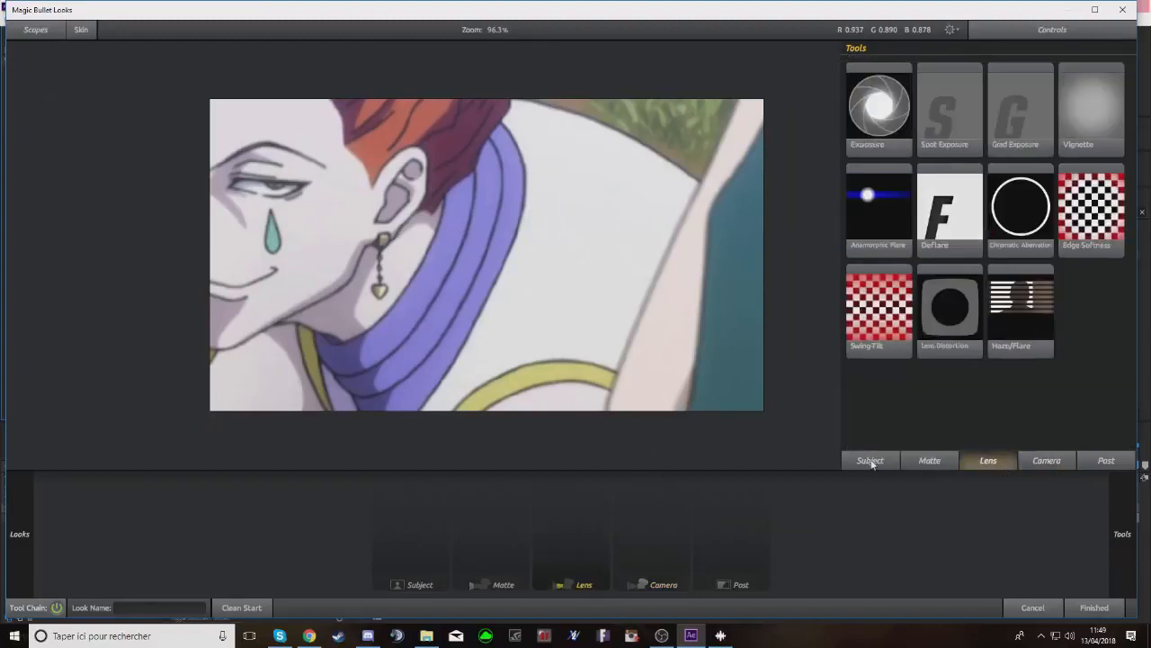
click(870, 461)
drag(531, 543, 406, 540)
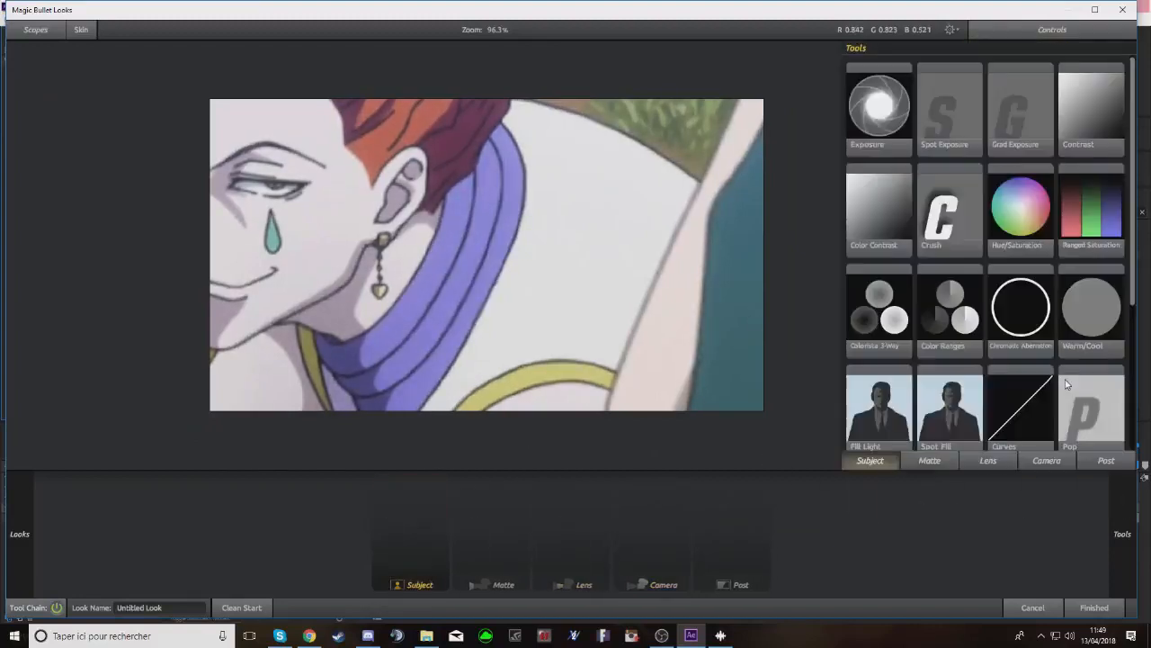
click(1094, 607)
At 0;00;00;08, add Diffusion to the look's Matte stage with size 14.30%, glow 36%, highlights only 62% and highlight bias +0.786
drag(347, 460, 356, 464)
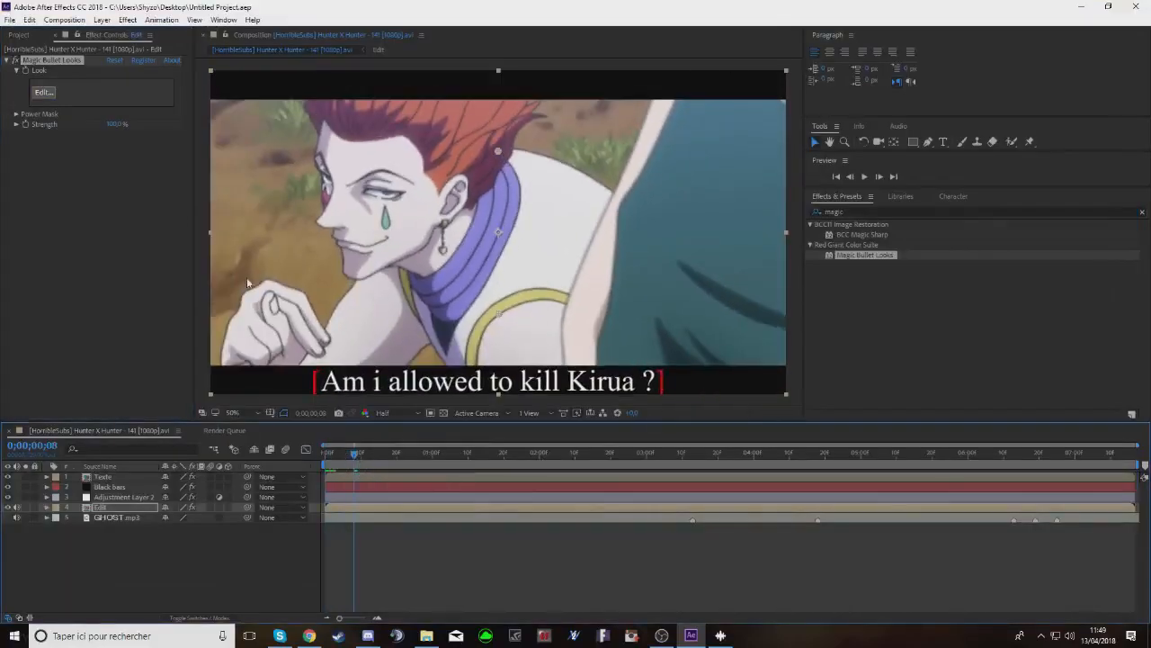
click(43, 92)
mouse_move(1123, 530)
scroll(1013, 412, down, 10)
drag(972, 364, 535, 514)
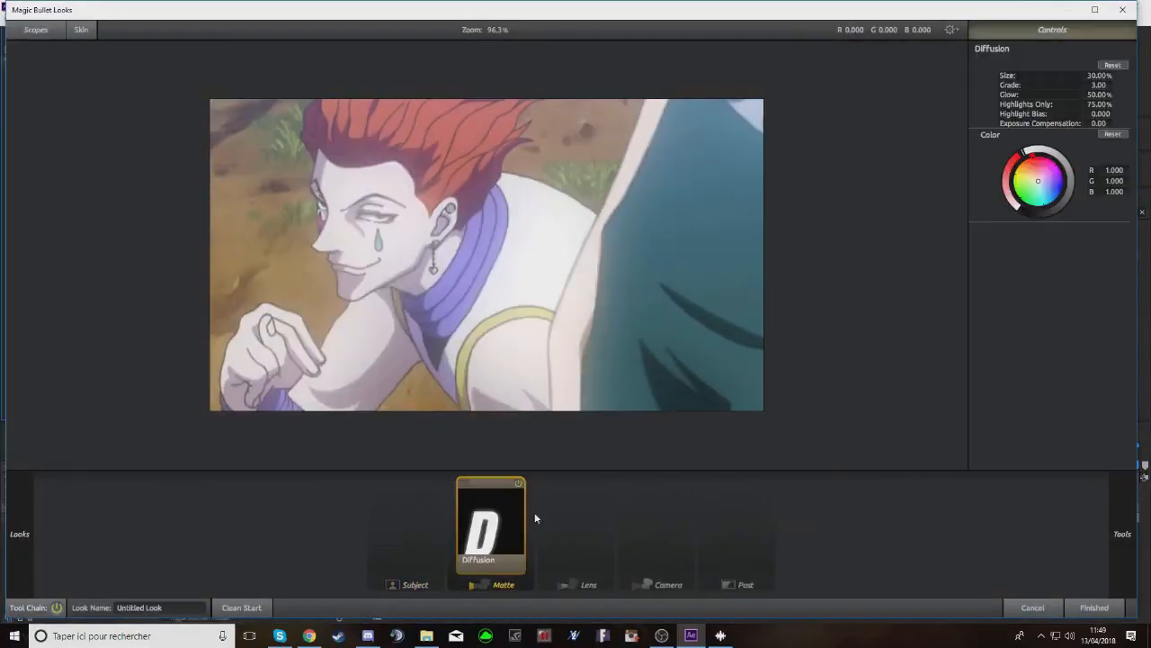
drag(1099, 76, 1071, 76)
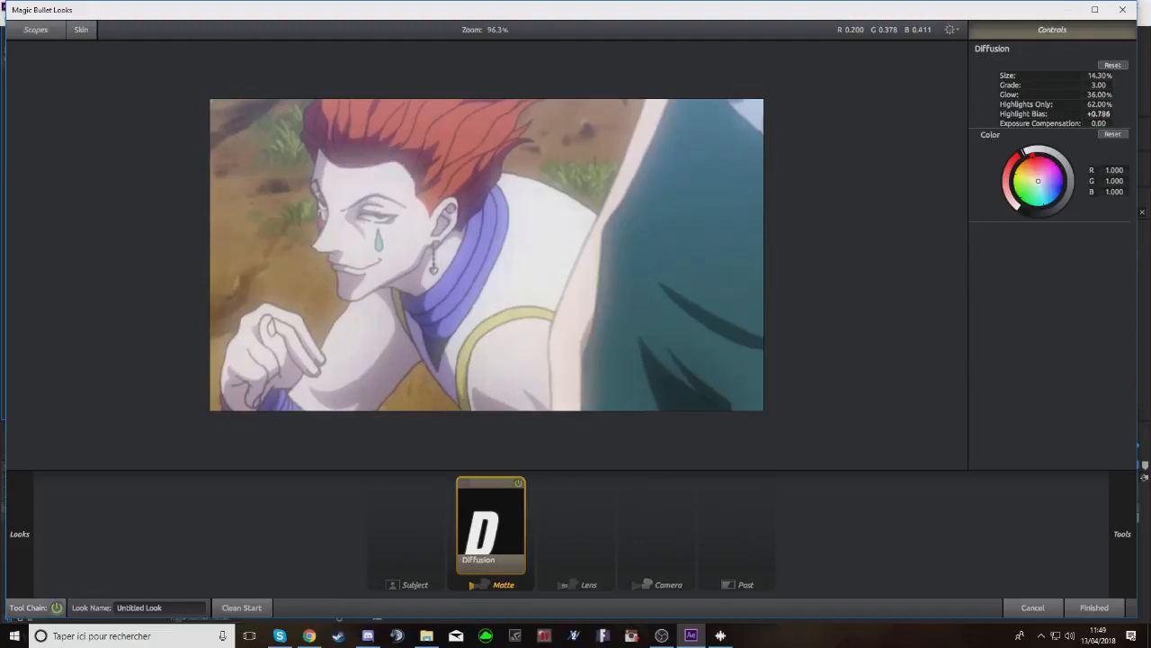
Add a Vignette to the look's Lens stage and adjust its extent so the frame's edges darken softly
mouse_move(1117, 541)
click(994, 461)
drag(1090, 113, 584, 519)
mouse_move(698, 265)
mouse_down()
mouse_move(659, 265)
mouse_move(682, 264)
mouse_up()
drag(788, 253, 933, 254)
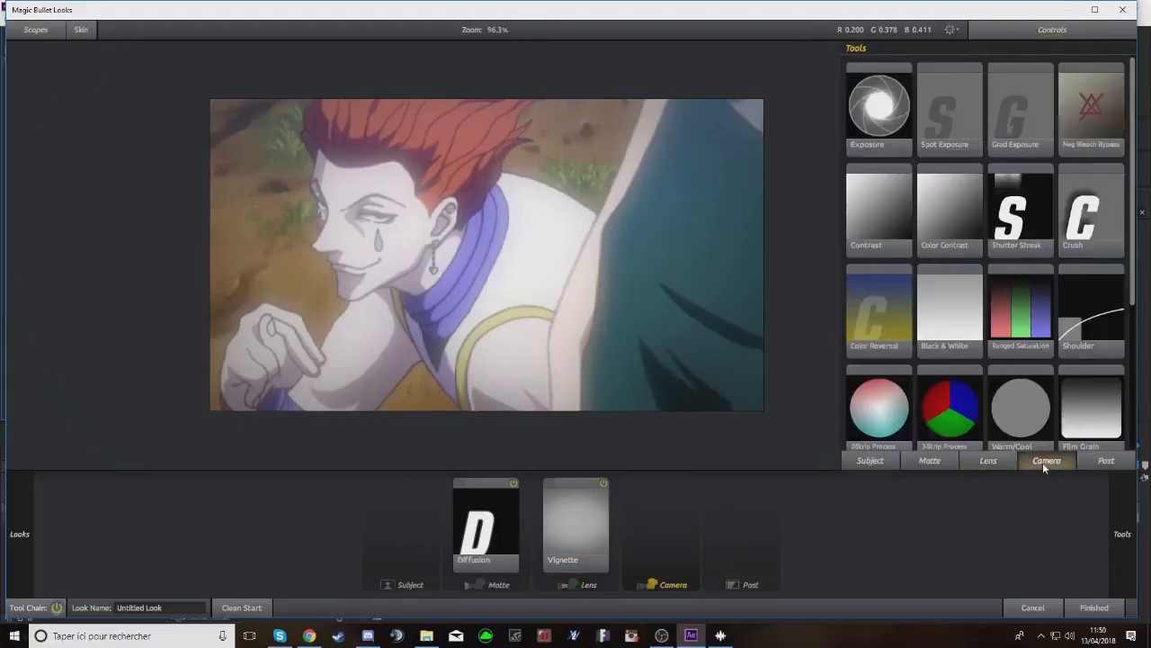
Add Edge Softness to the look's Lens stage, ahead of the Vignette
mouse_move(1120, 534)
click(984, 463)
drag(887, 303, 538, 527)
scroll(580, 307, down, 4)
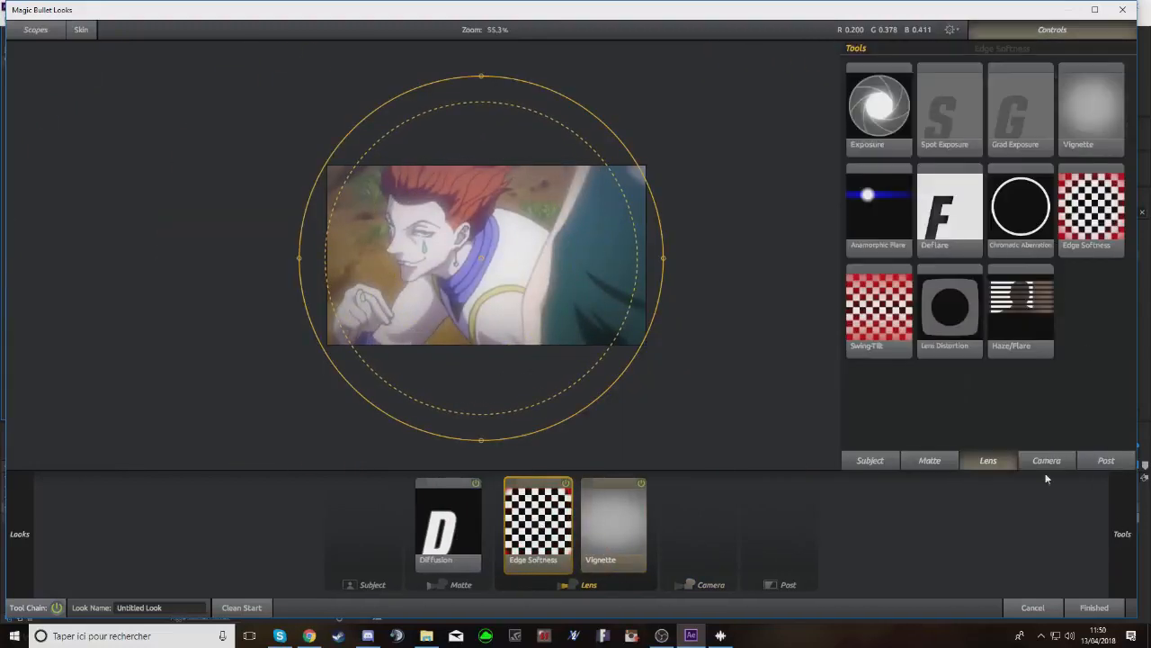
Try a Hue/Saturation tool in the look's Post stage and remove it again
click(1106, 461)
scroll(1012, 304, down, 3)
scroll(942, 282, up, 5)
drag(878, 218, 794, 501)
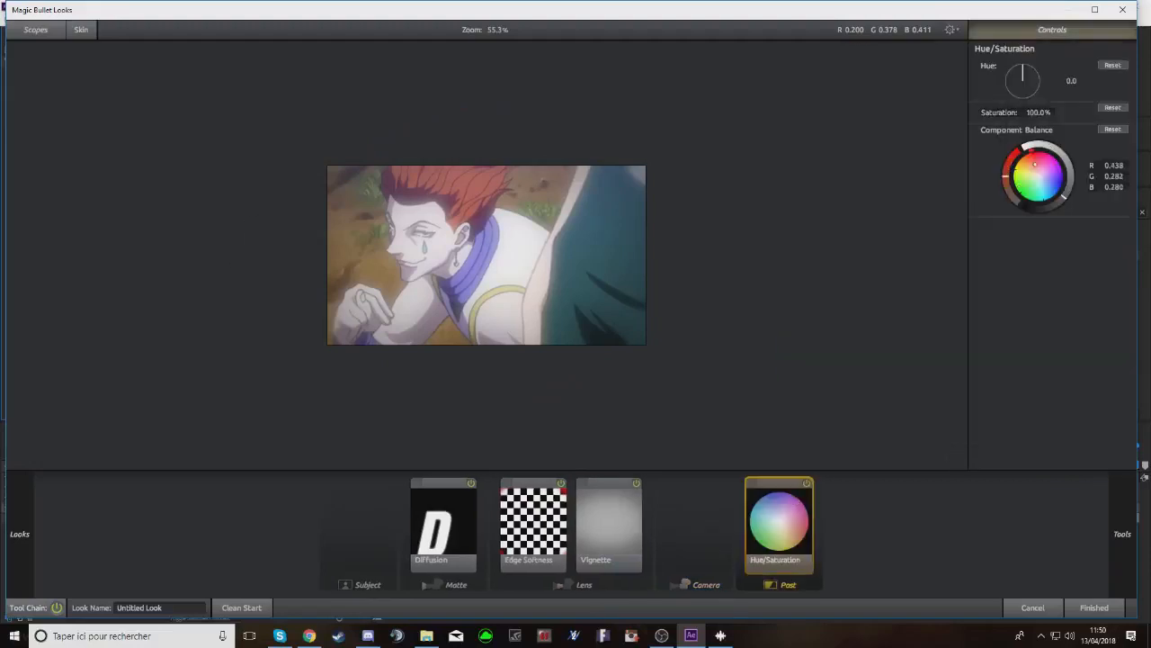
key(Delete)
mouse_move(1114, 499)
scroll(1056, 351, down, 1)
scroll(1055, 351, down, 1)
scroll(1044, 390, up, 2)
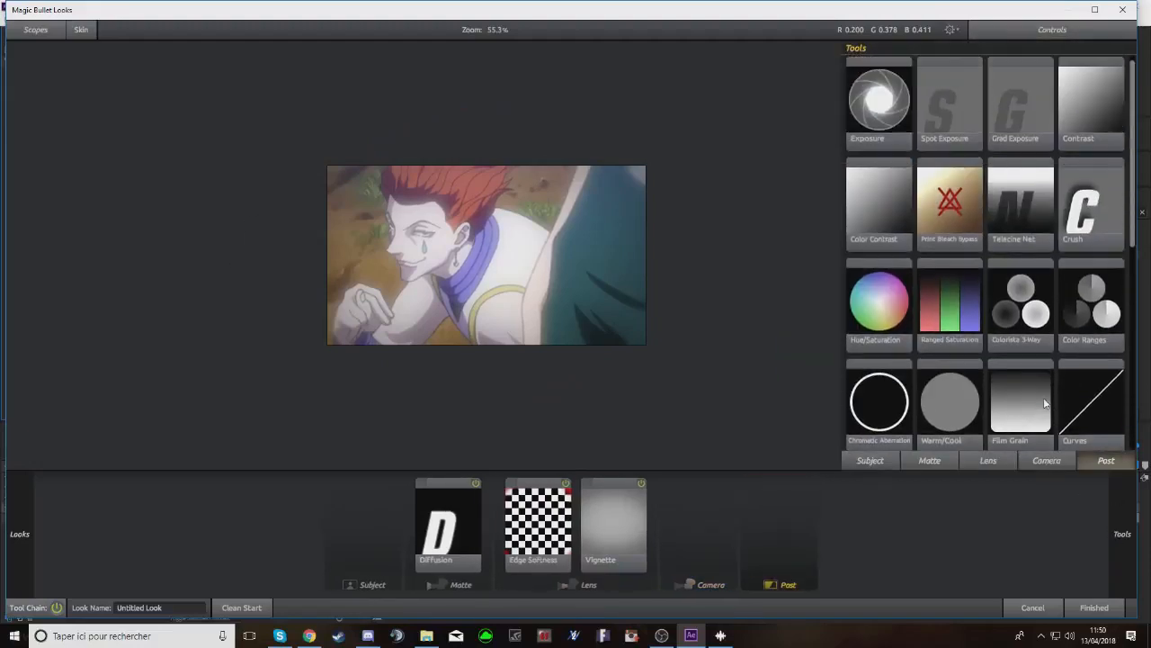
Accept the Diffusion, Edge Softness and Vignette look, check it around 0;00;03;21 and return to the composition start
click(1094, 607)
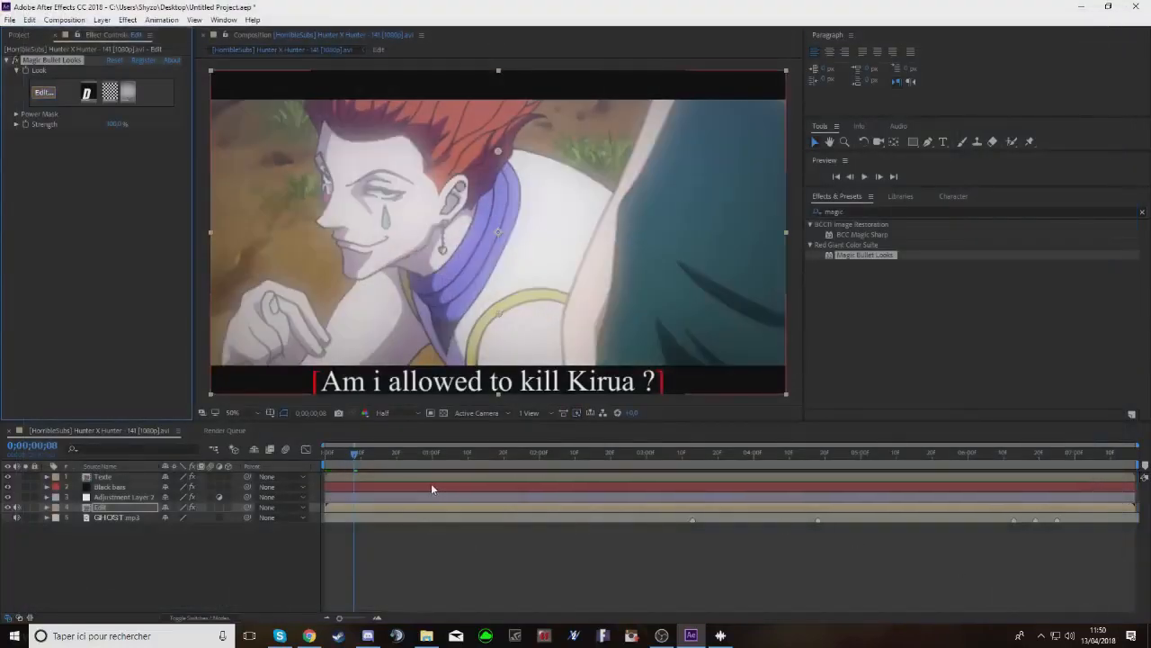
mouse_move(358, 461)
mouse_down()
mouse_move(302, 462)
mouse_move(343, 462)
mouse_up()
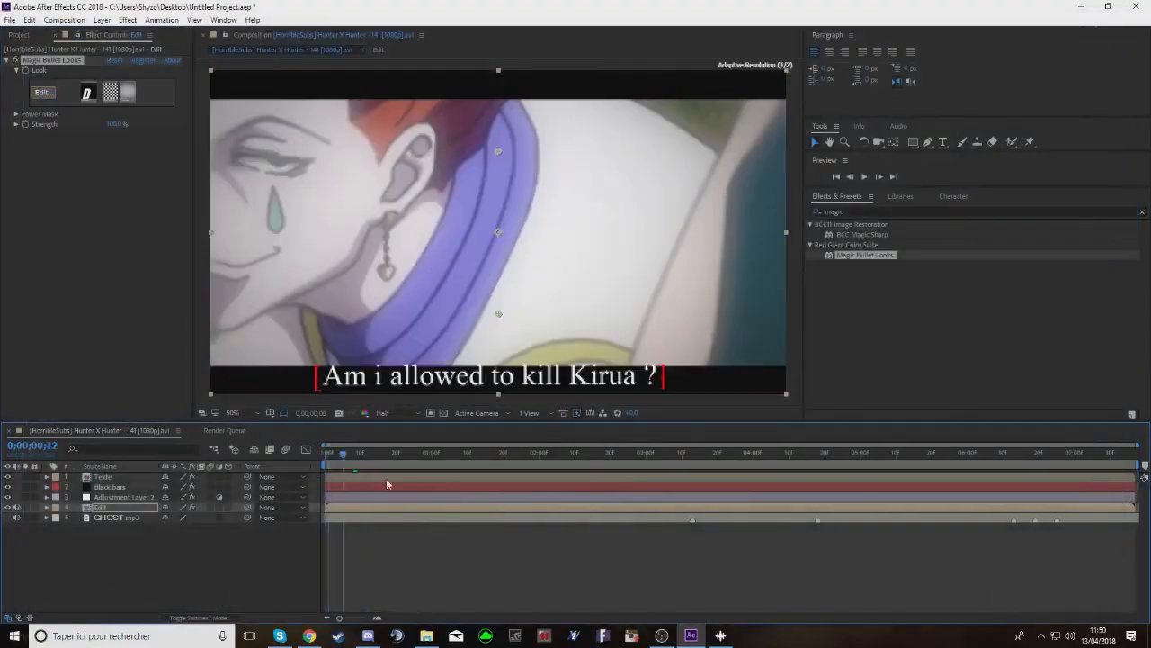
click(719, 452)
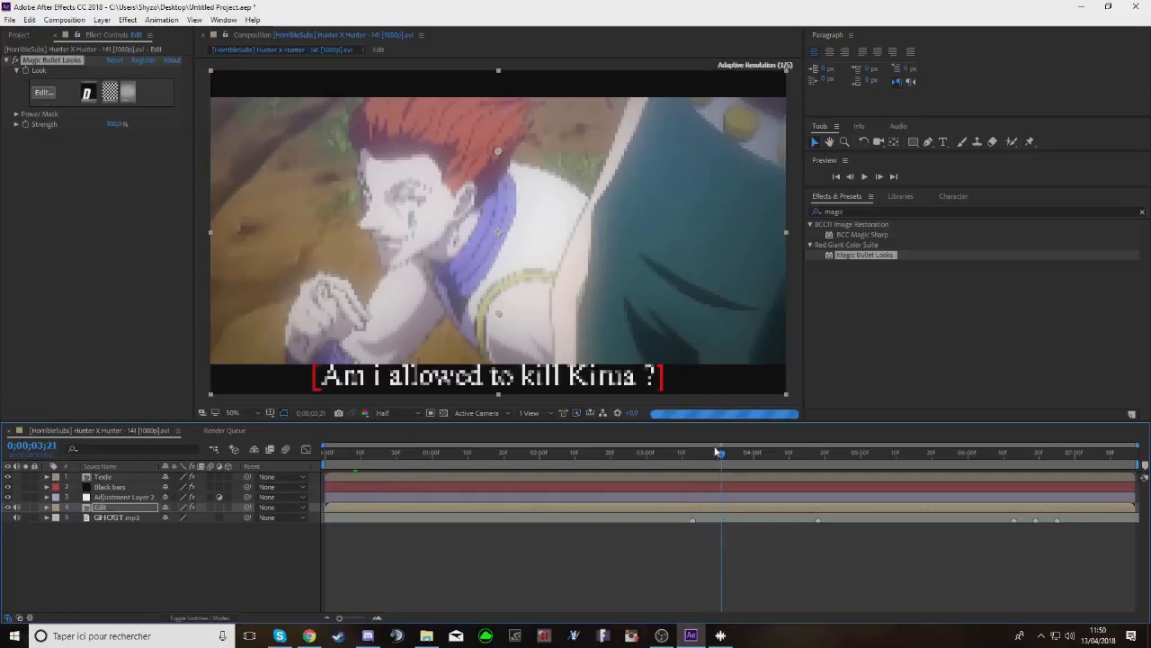
key(Home)
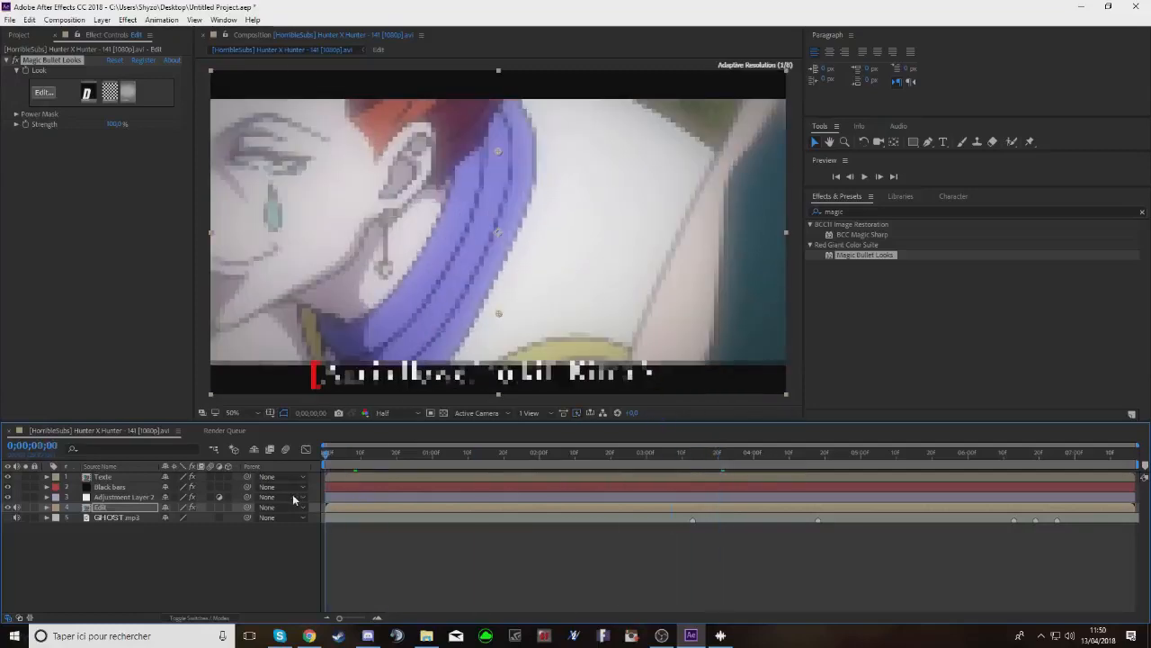
Apply S_Flicker to the Edit layer and set its amplitude to 0.1400
click(865, 209)
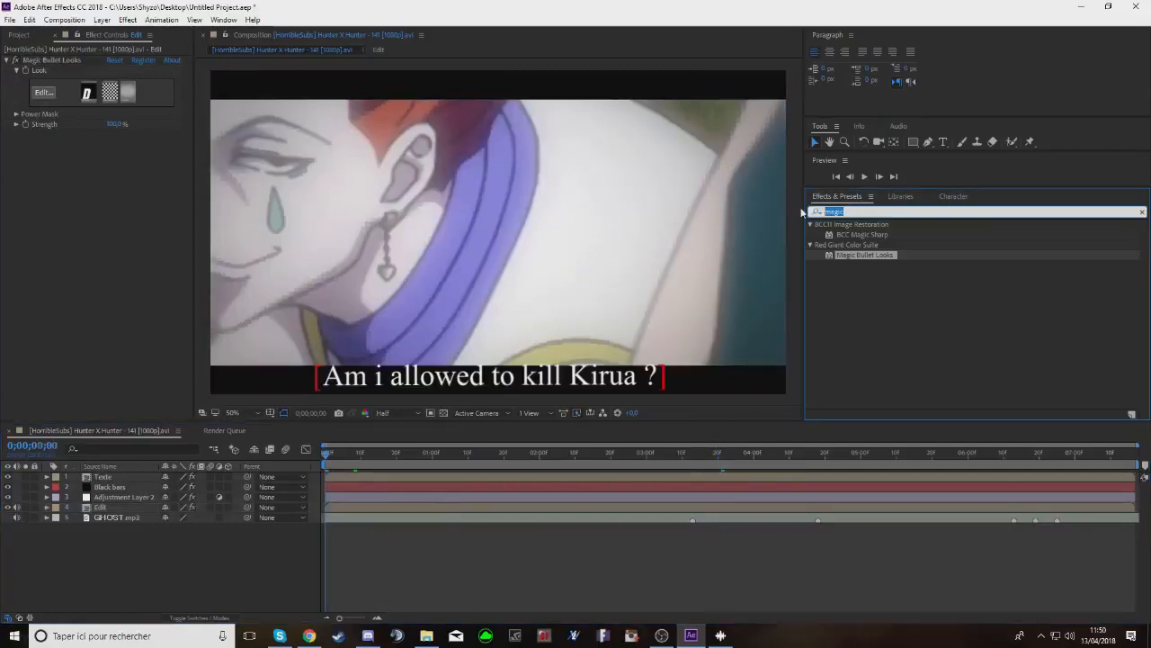
text(s_f)
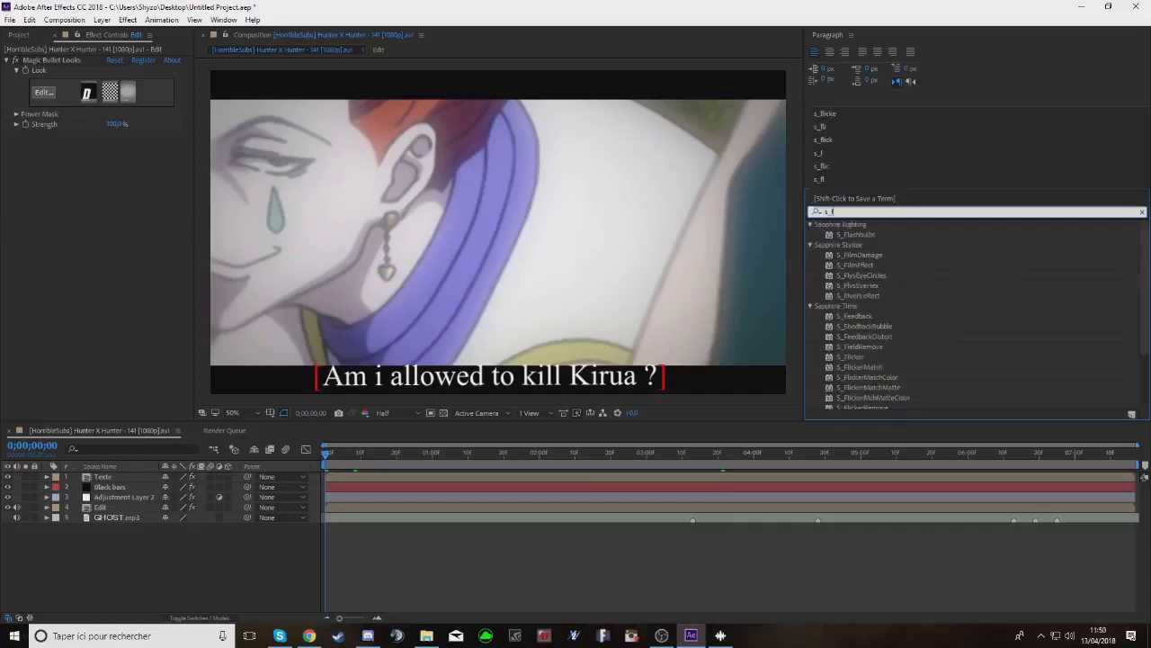
text(licker)
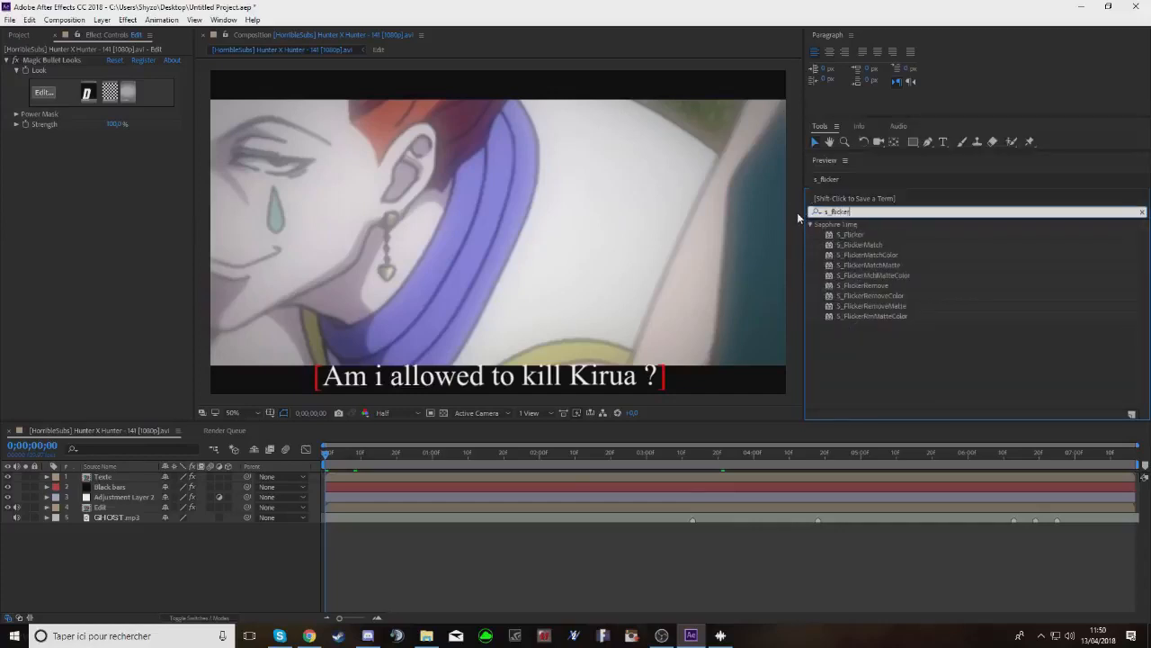
drag(580, 441, 369, 507)
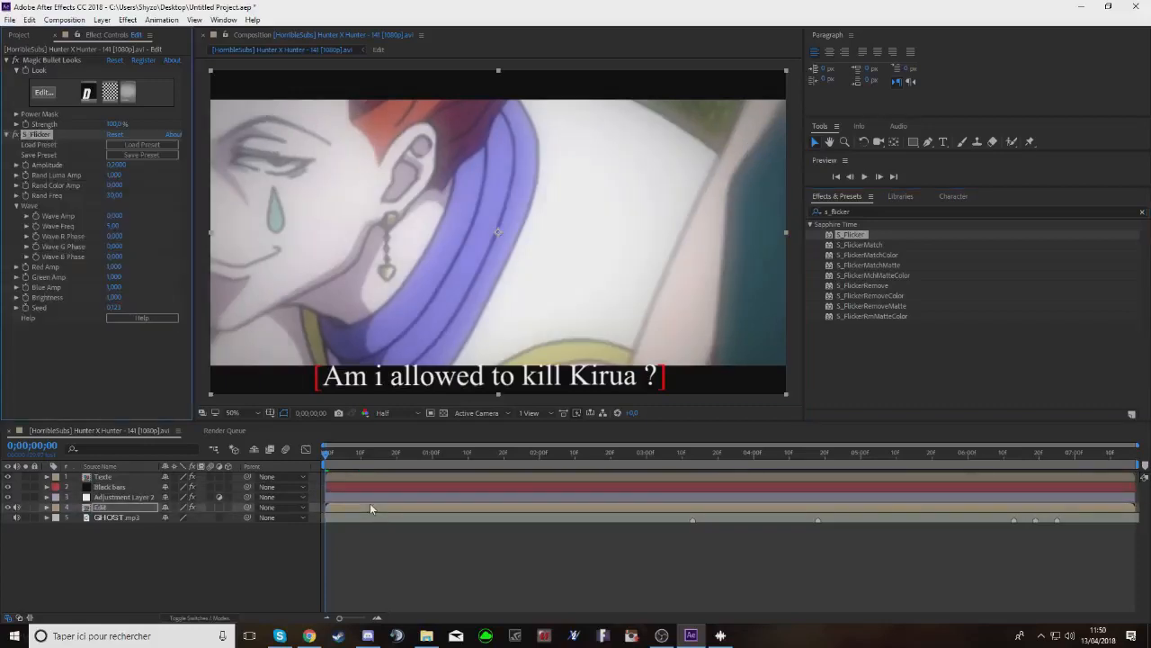
drag(114, 174, 116, 174)
Preview the edit with the flicker, return to the composition start and save the project
click(864, 175)
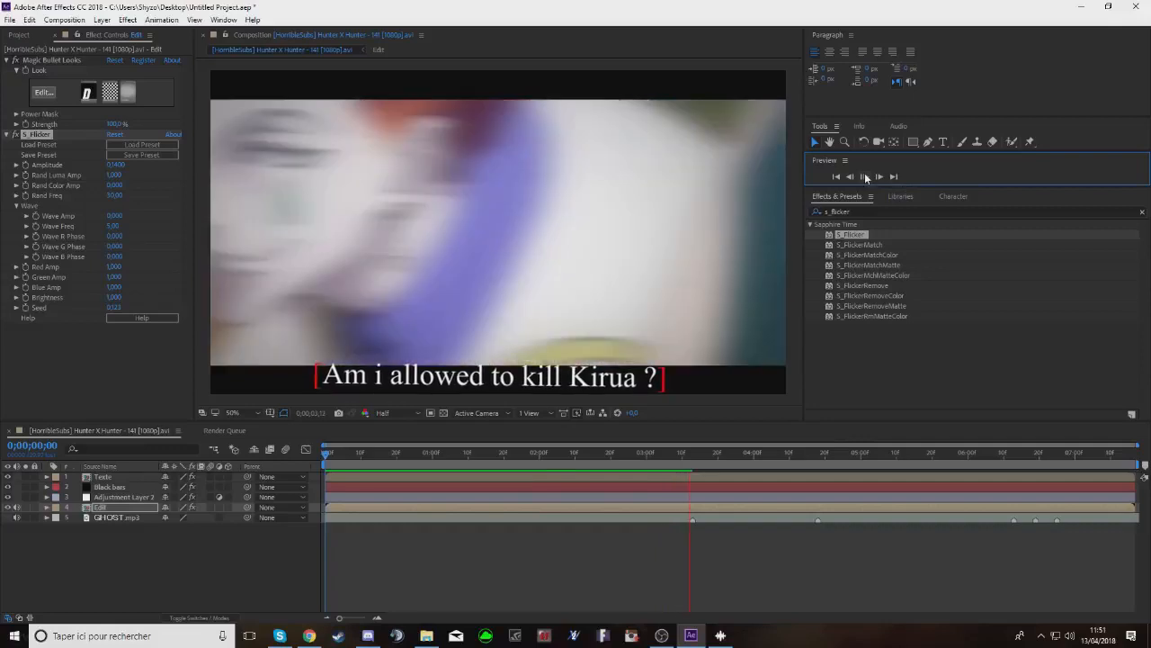
key(space)
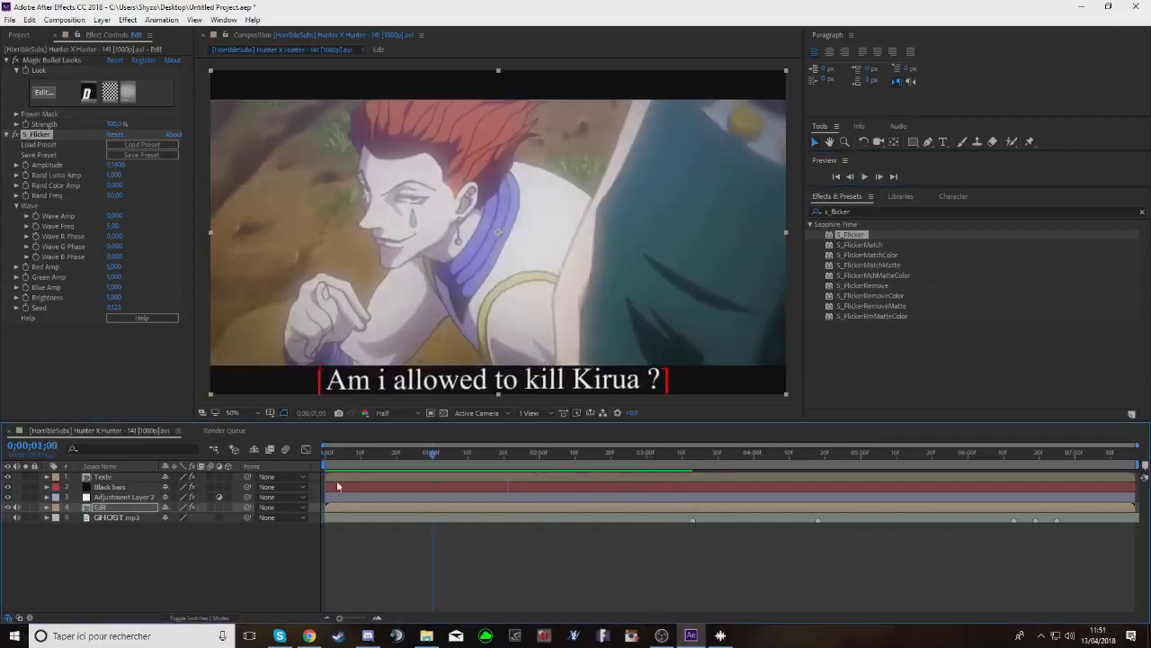
click(9, 20)
click(30, 131)
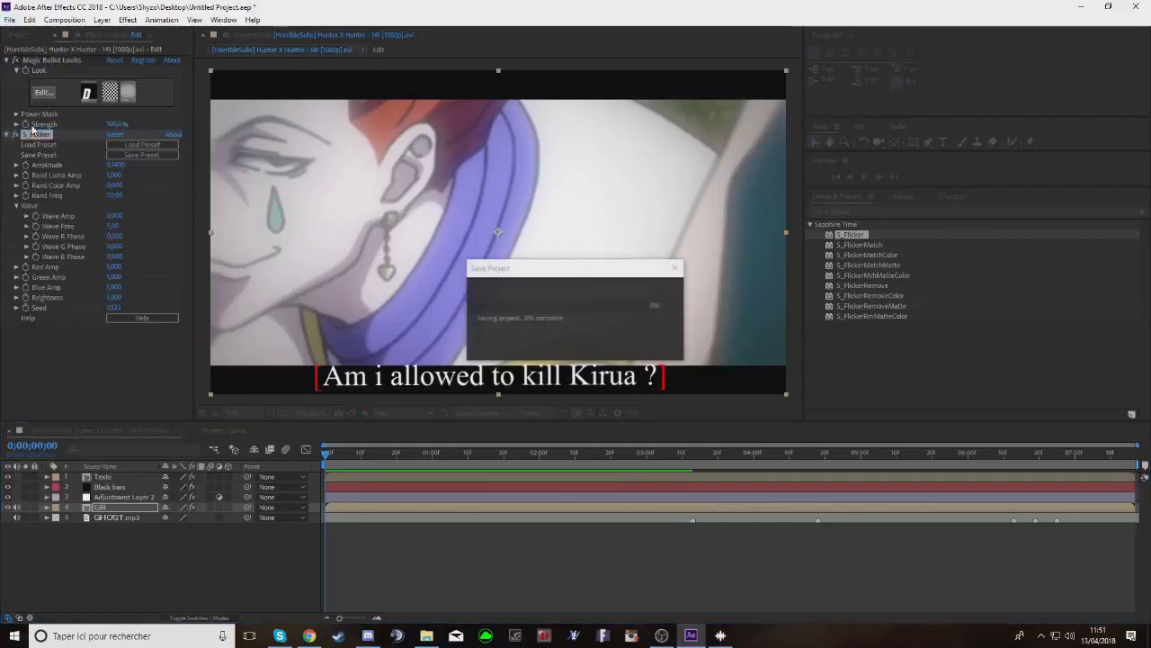
Apply S_Shake to the Edit layer with amplitude 0.310 and frequency 1.50
click(866, 210)
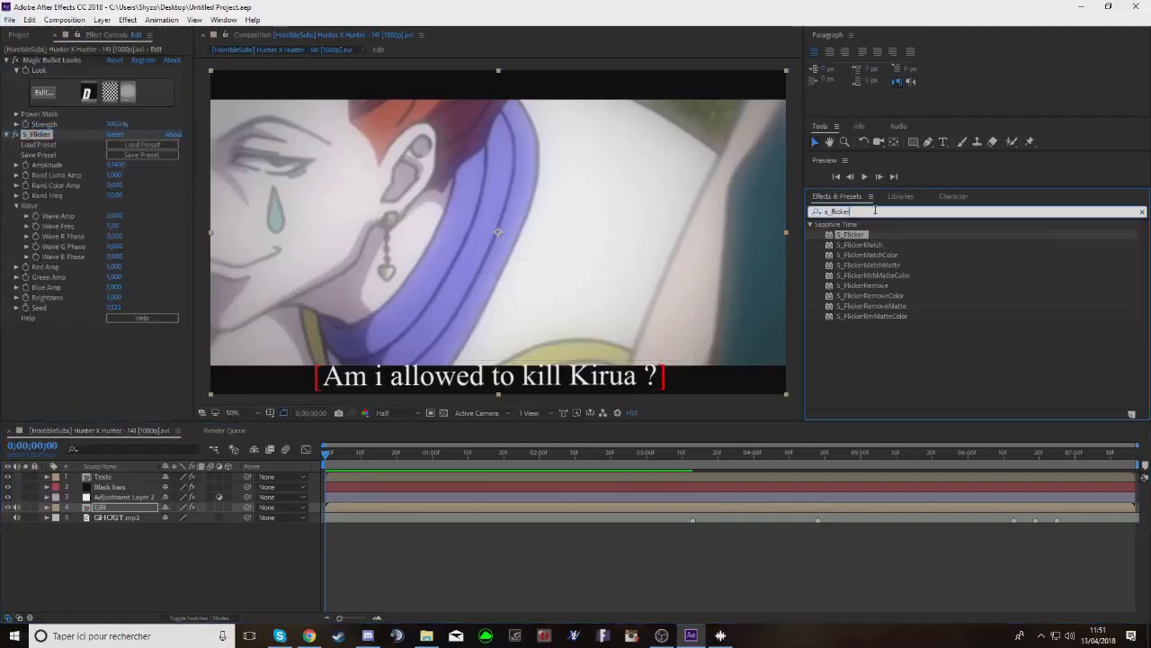
text(s_shake)
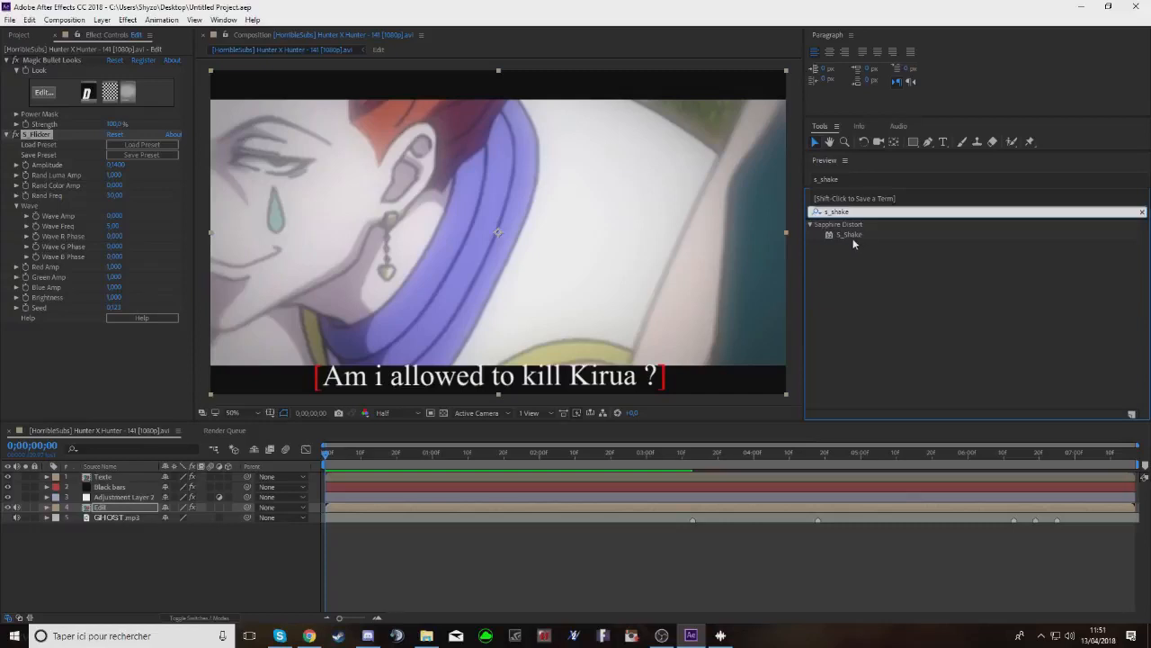
drag(853, 241, 350, 508)
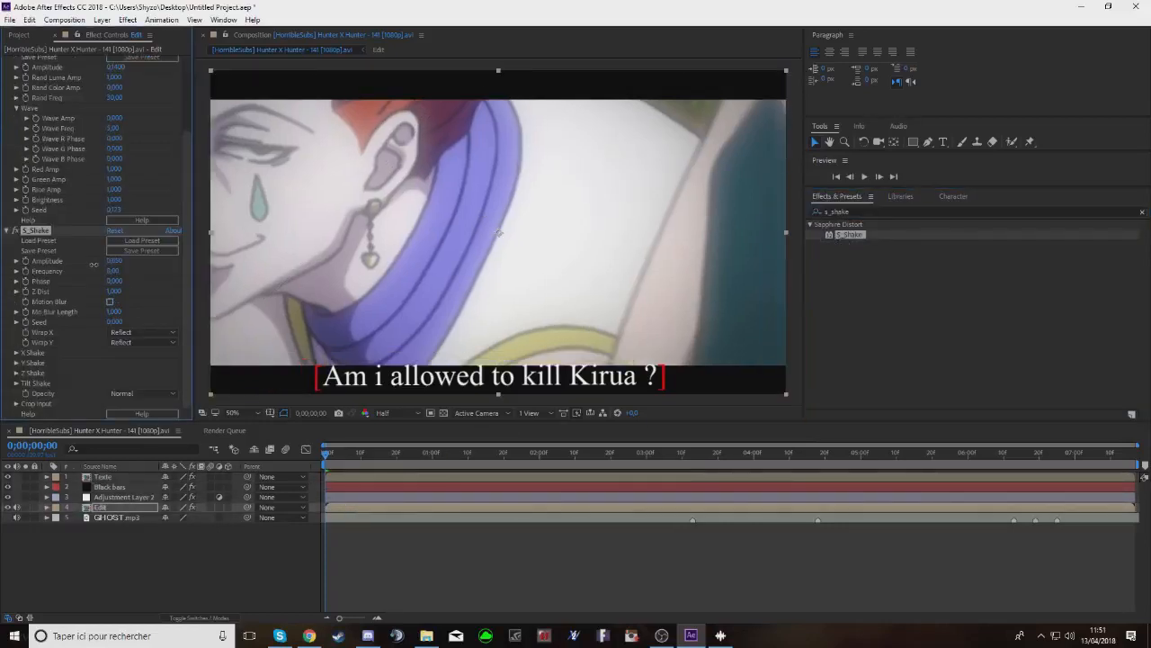
drag(93, 264, 75, 269)
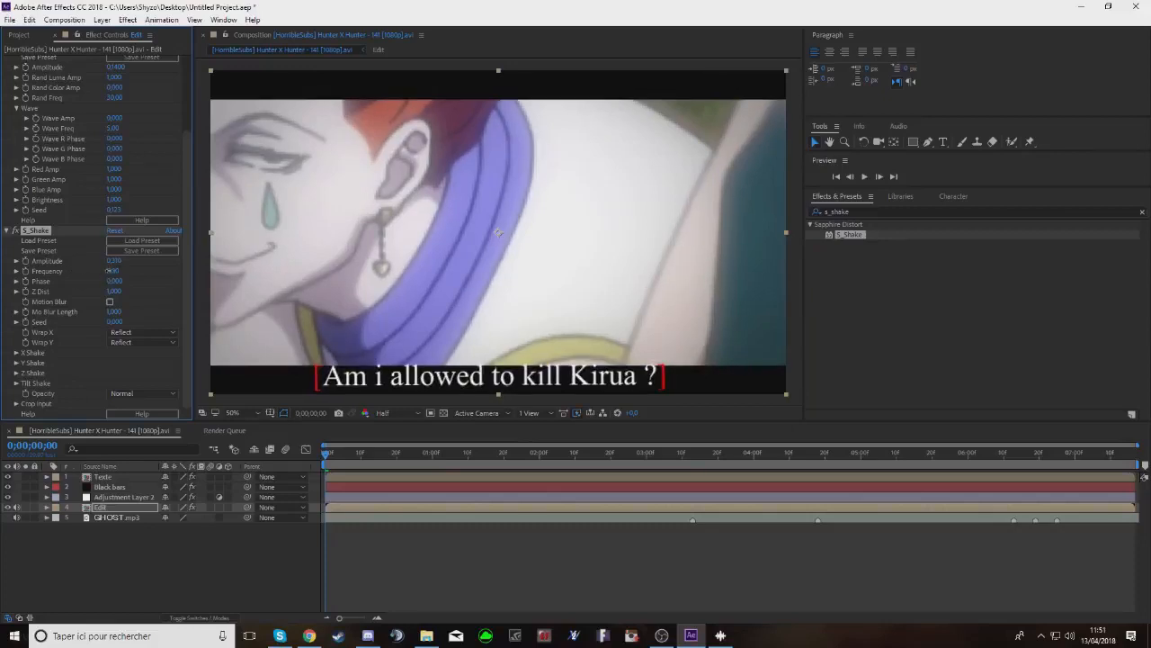
drag(110, 270, 80, 282)
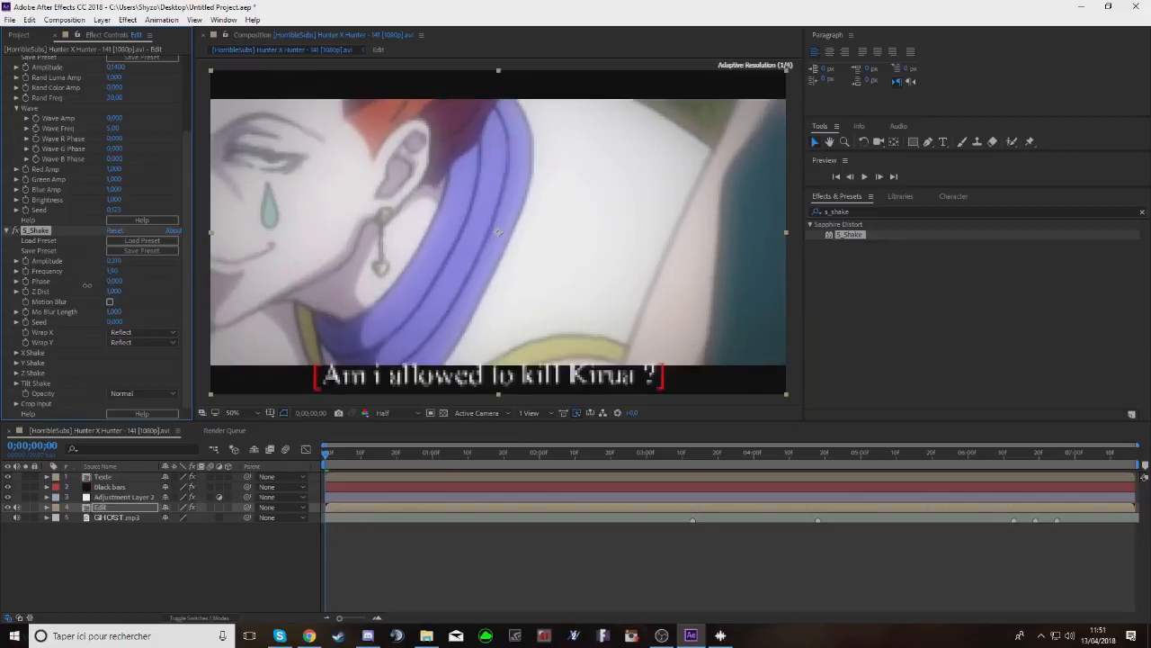
Preview the edit with the new shake, return to the composition start and save the project
click(865, 178)
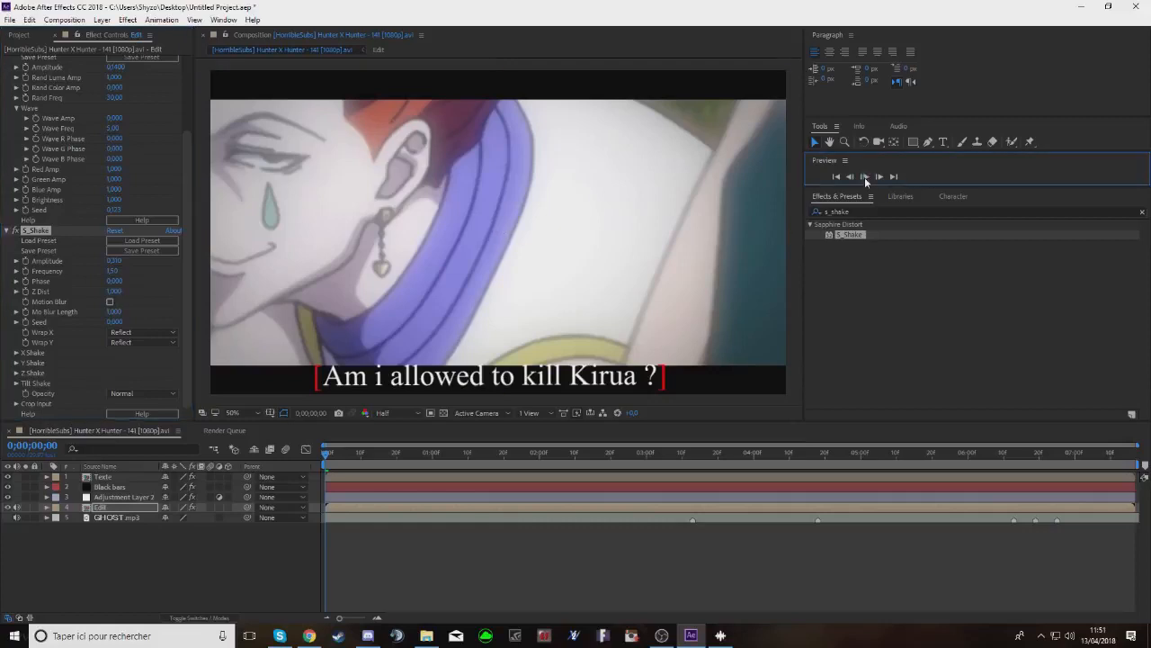
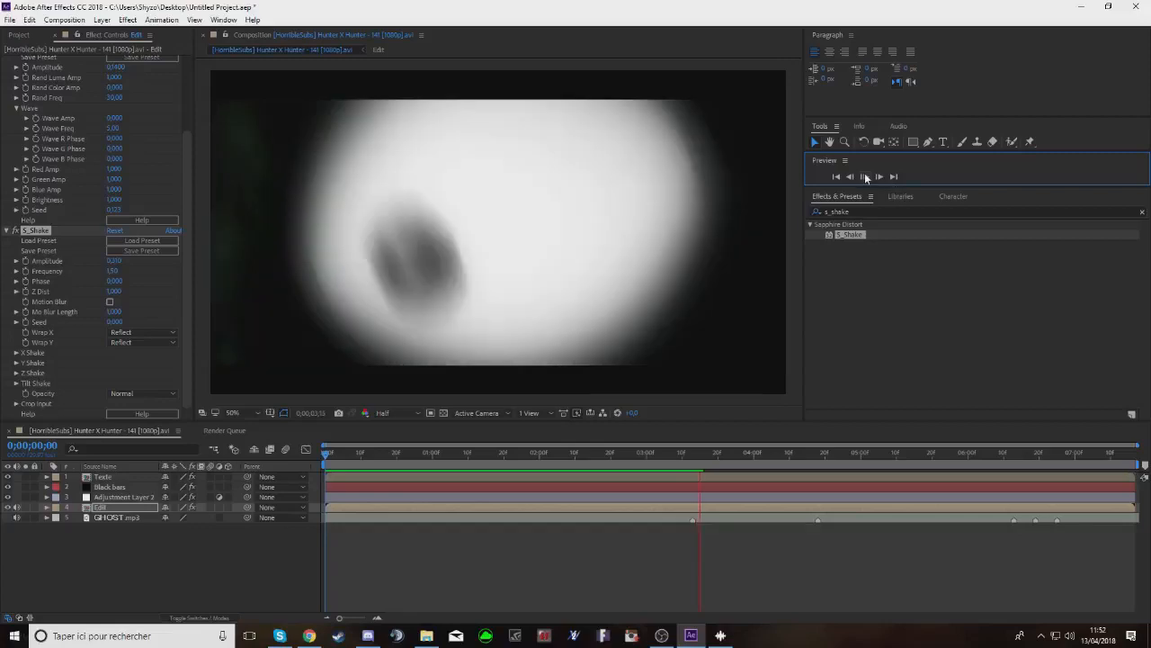
click(866, 177)
drag(704, 461, 306, 478)
click(9, 19)
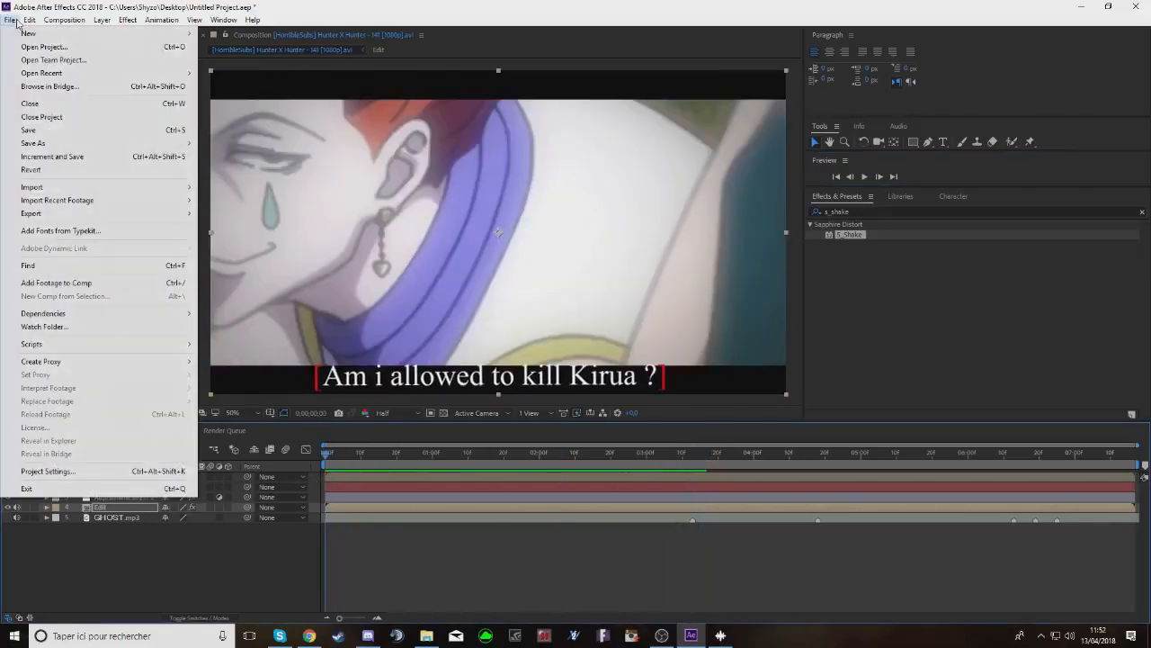
click(33, 134)
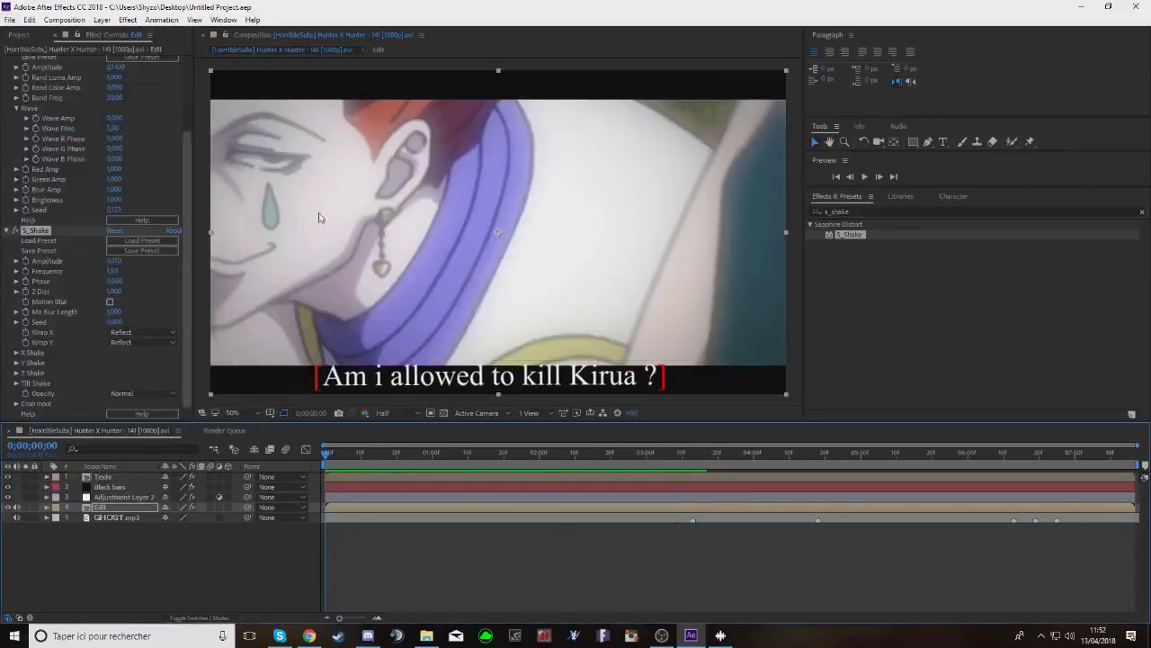
Apply Hue/Saturation to the Edit layer and rotate its master hue clockwise by roughly a third of a turn
drag(356, 470, 710, 518)
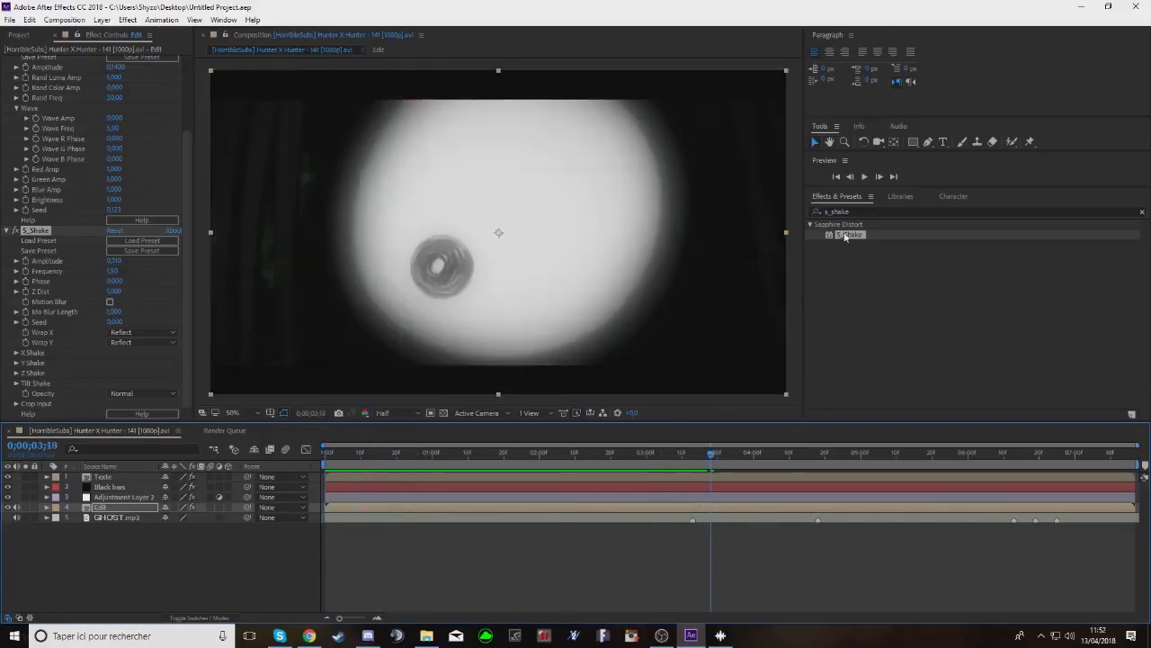
key(ctrl+f)
key(BackSpace)
text(hue)
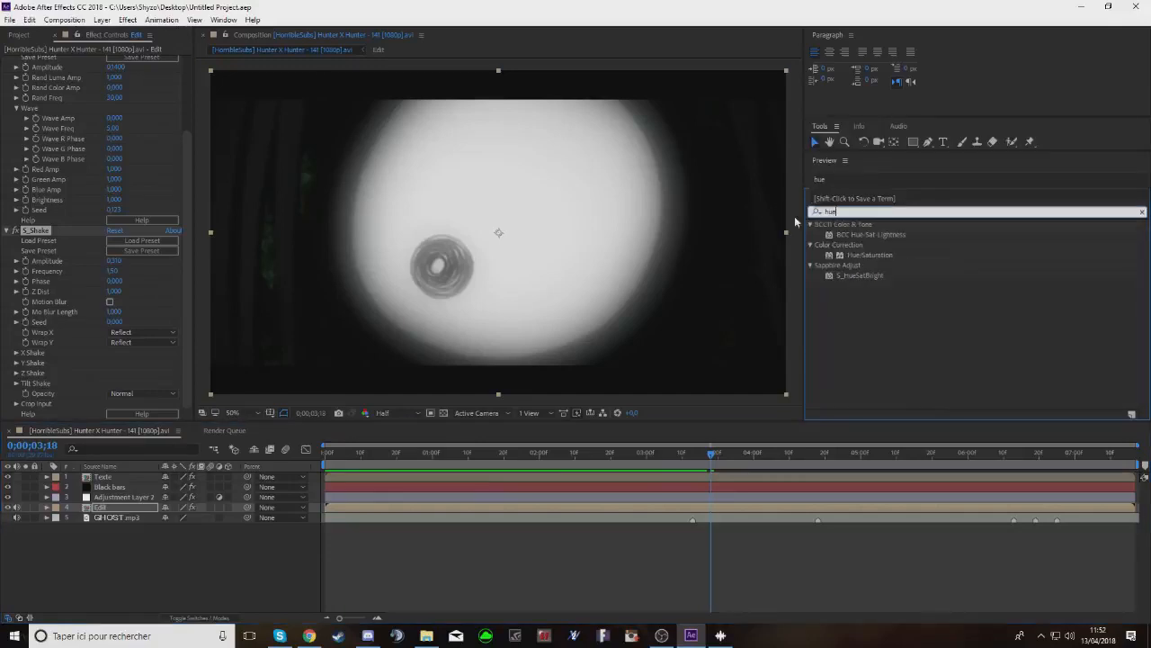
drag(870, 258, 535, 315)
scroll(55, 402, down, 5)
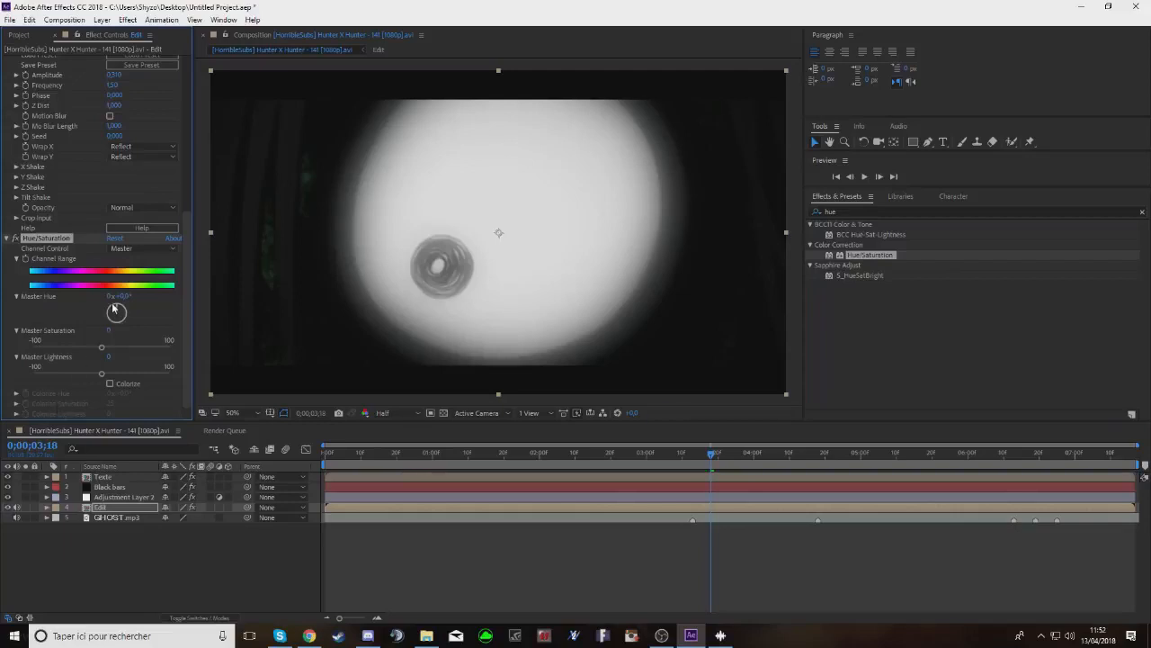
mouse_move(127, 313)
mouse_down()
mouse_move(133, 322)
mouse_move(102, 326)
mouse_move(132, 324)
mouse_up()
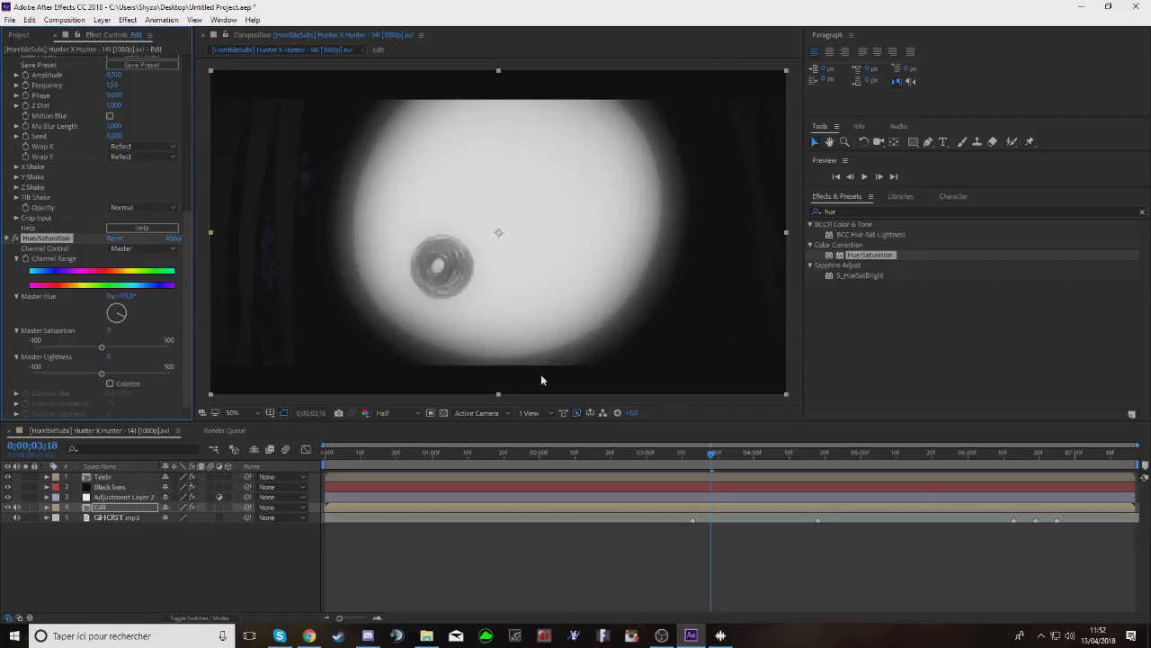
Check the hue-shifted colours at several moments of the edit and return to the composition start
click(461, 470)
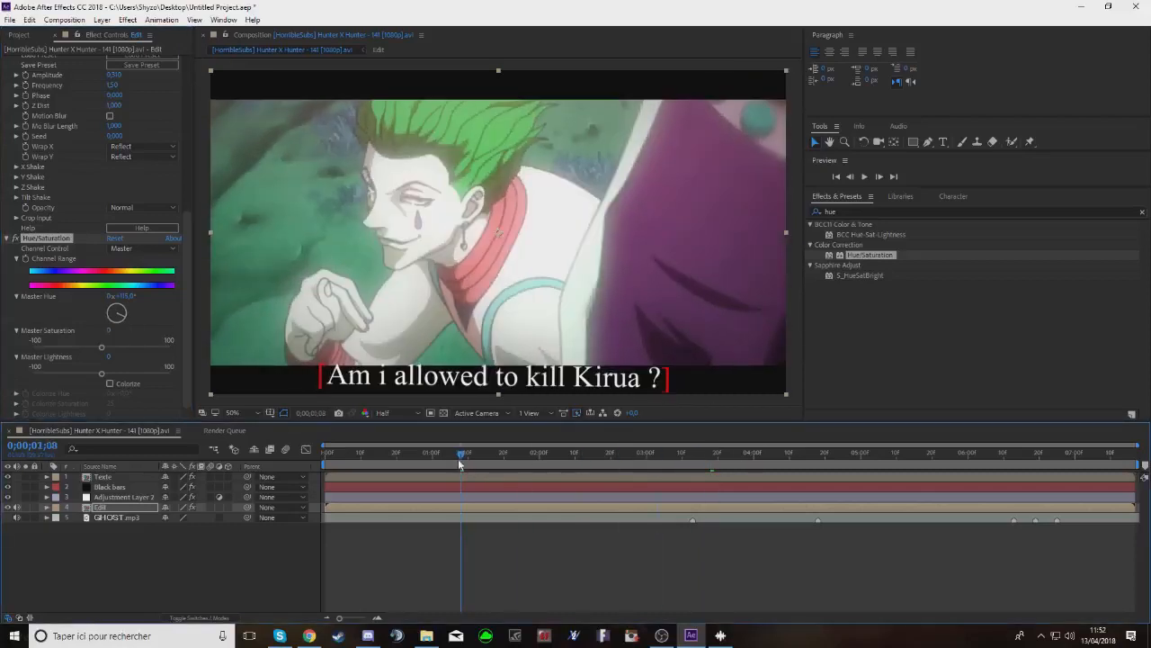
key(space)
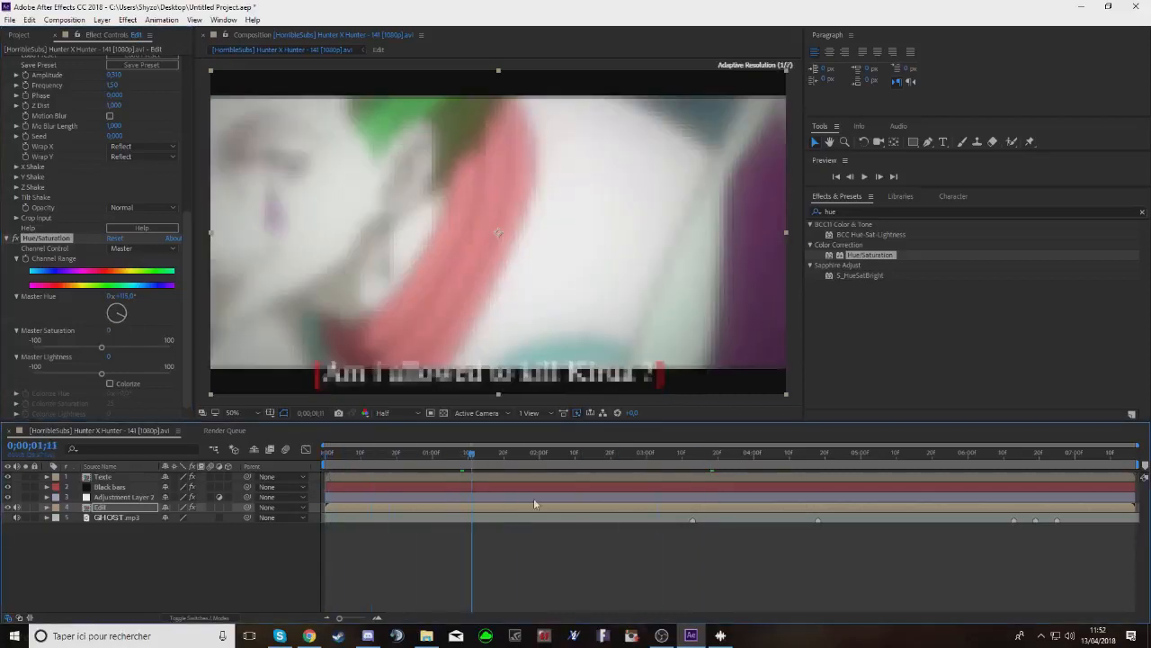
click(974, 456)
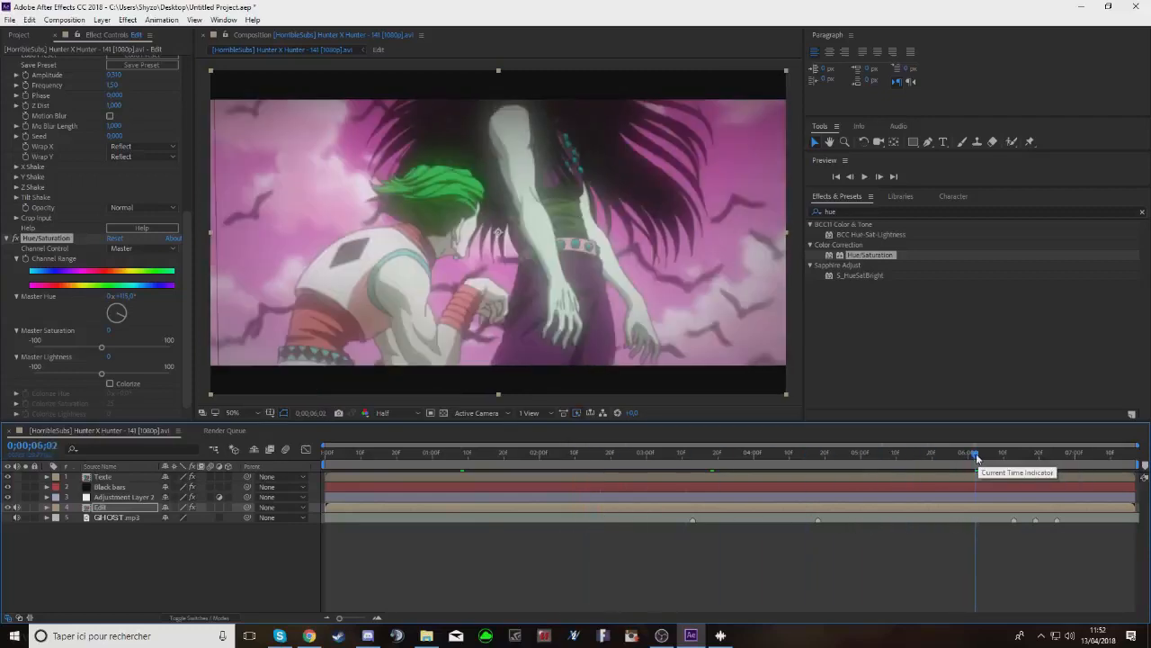
drag(976, 459, 328, 504)
Enlarge the Edit layer to 105% scale, trying 102,5% first and checking the frame edges between about 5 and 6 seconds
click(328, 509)
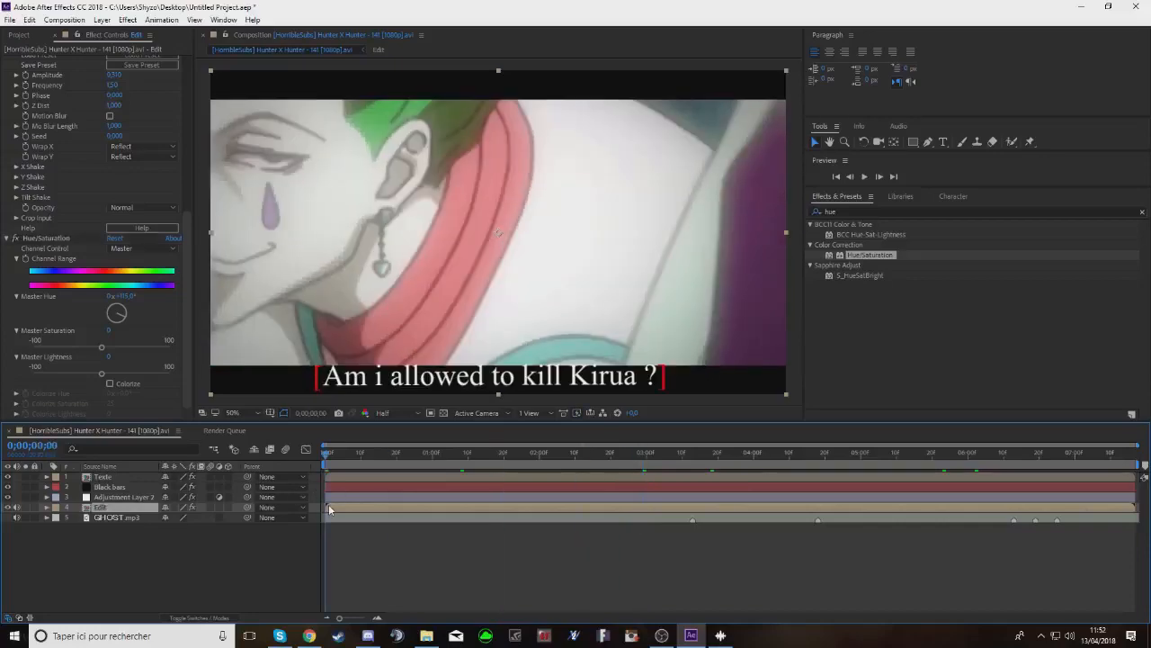
key(s)
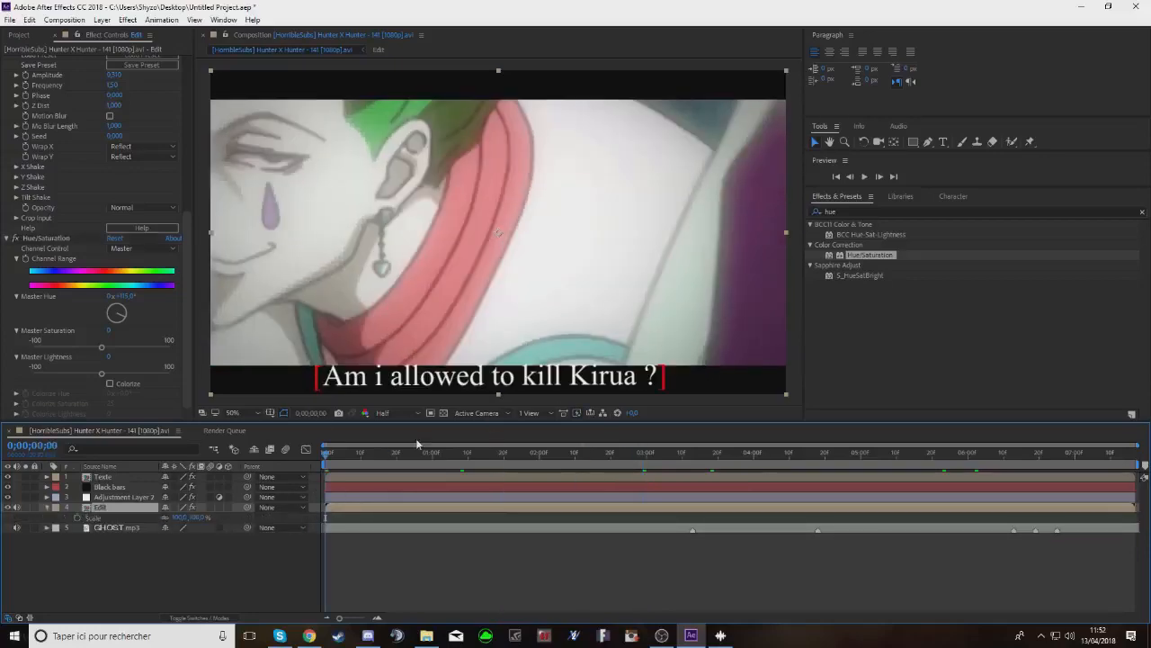
drag(340, 454, 911, 486)
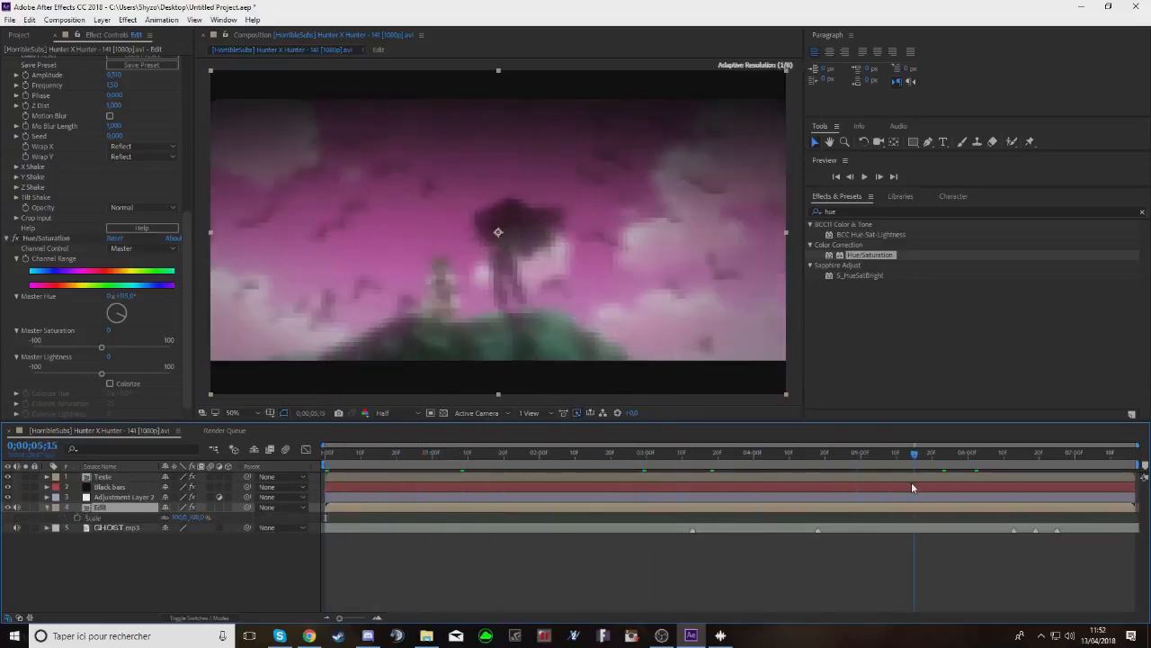
click(926, 465)
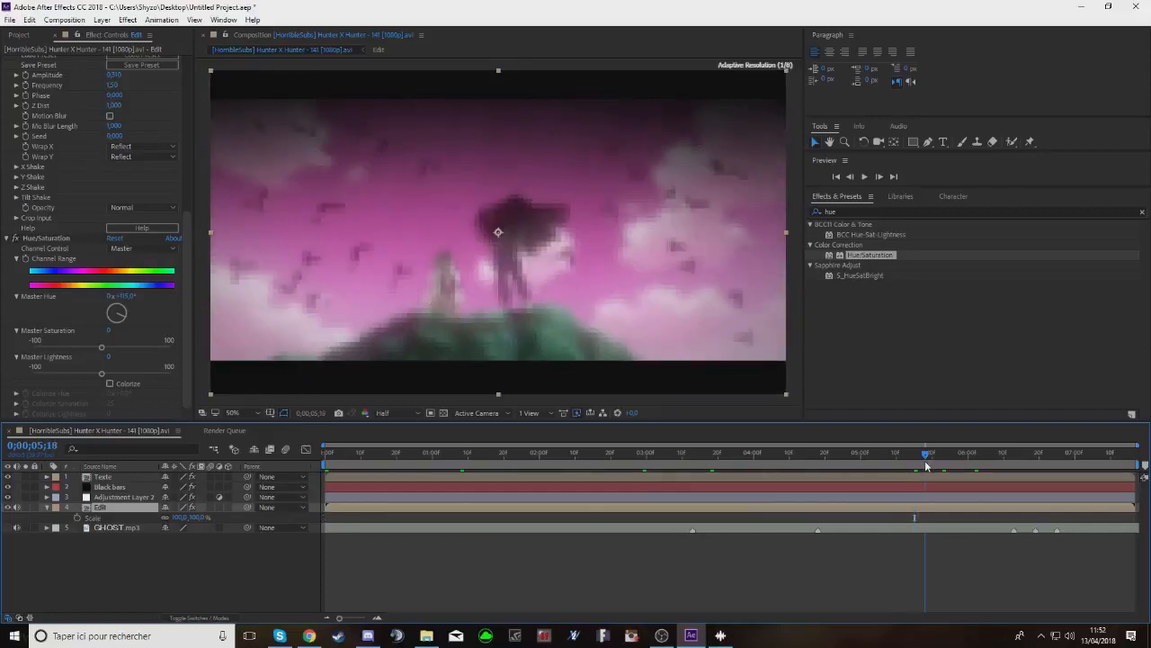
click(946, 454)
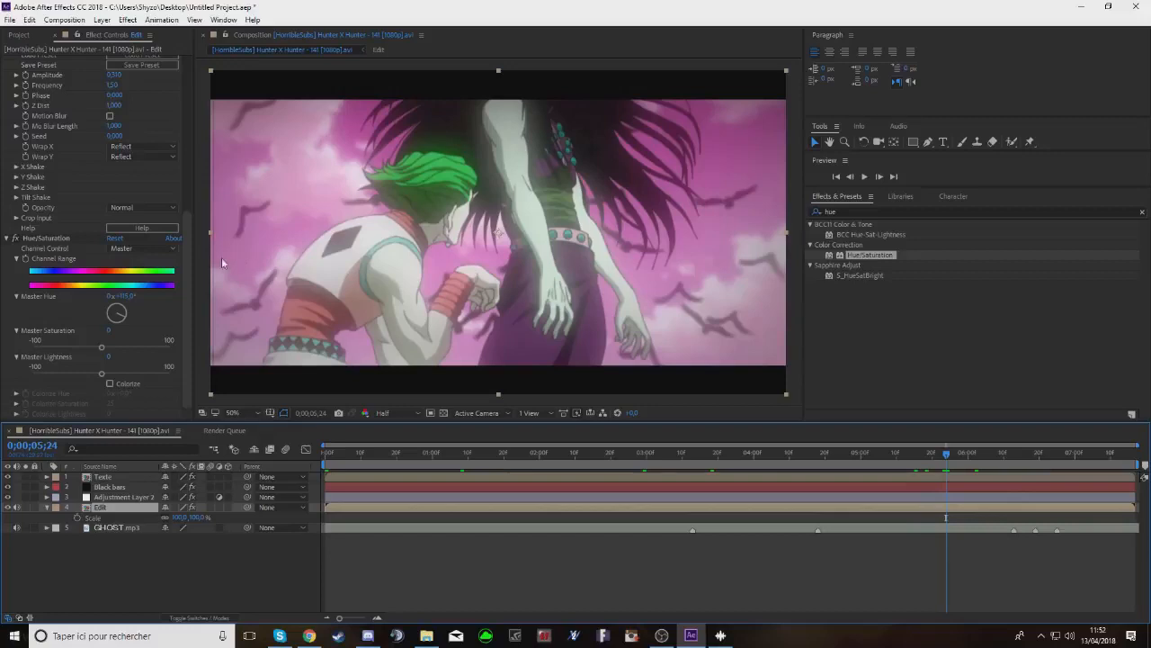
click(180, 517)
text(102,5)
key(Return)
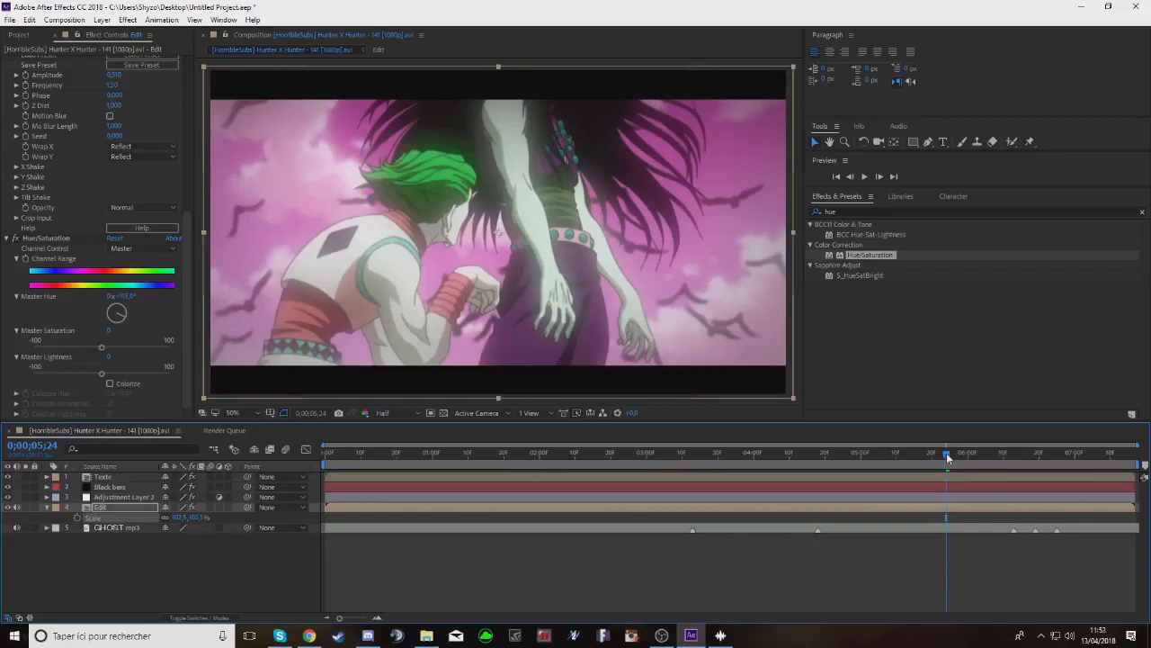
drag(947, 457, 971, 458)
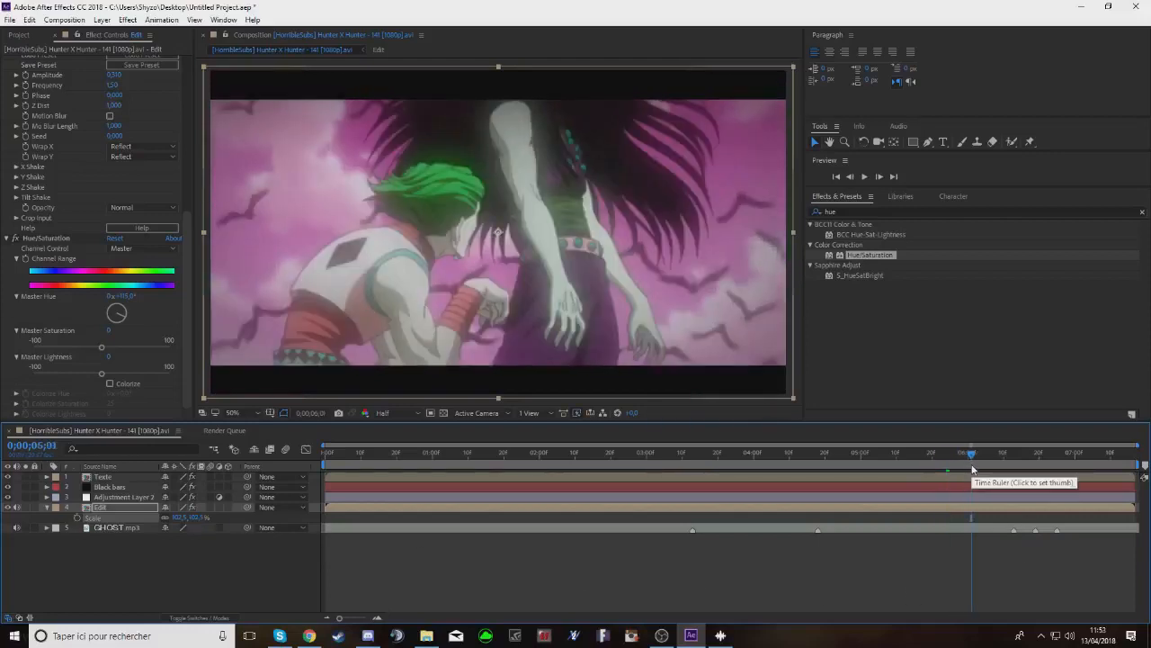
click(180, 517)
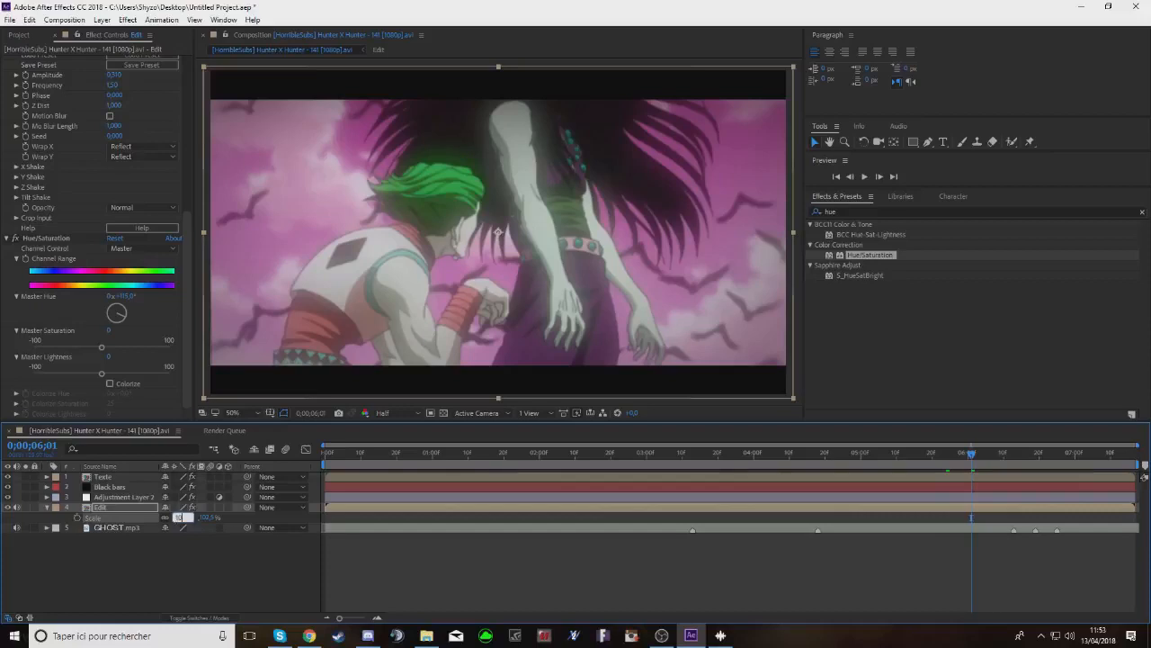
key(Return)
key(j)
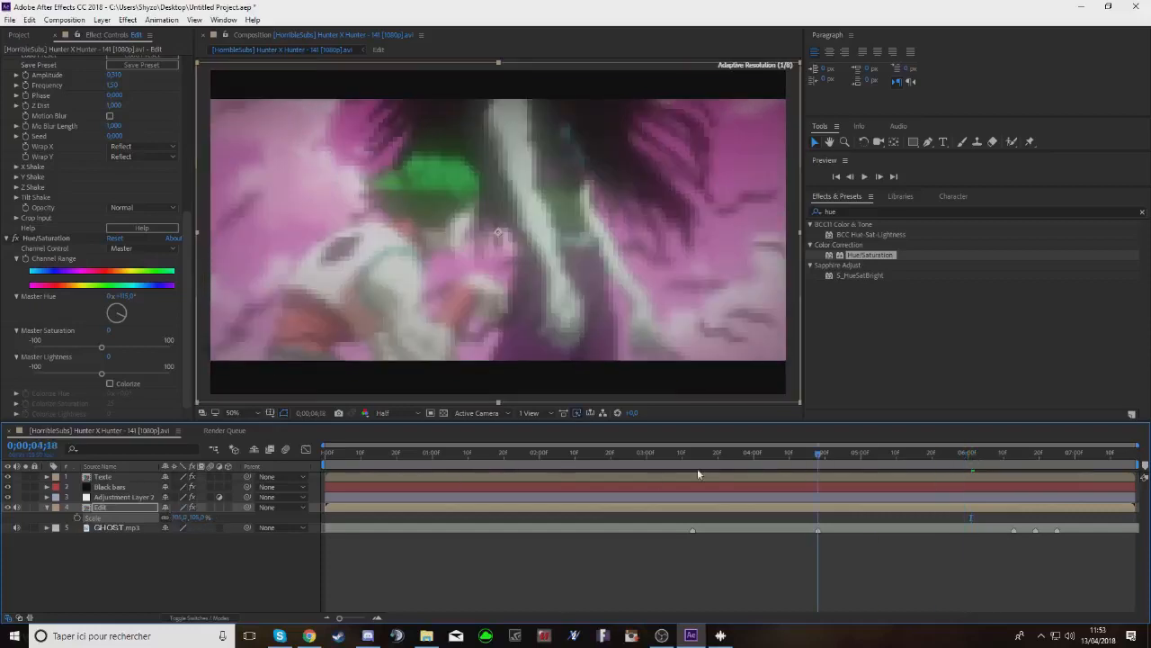
Preview the enlarged, hue-shifted edit from the composition start
key(Home)
click(862, 177)
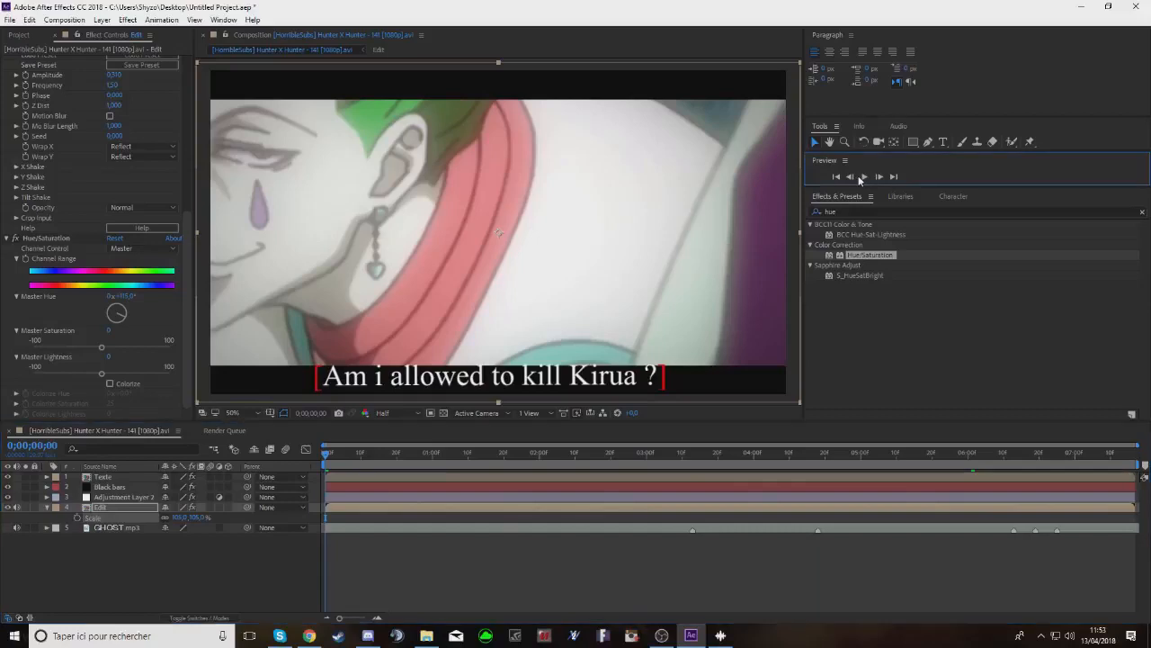
click(864, 177)
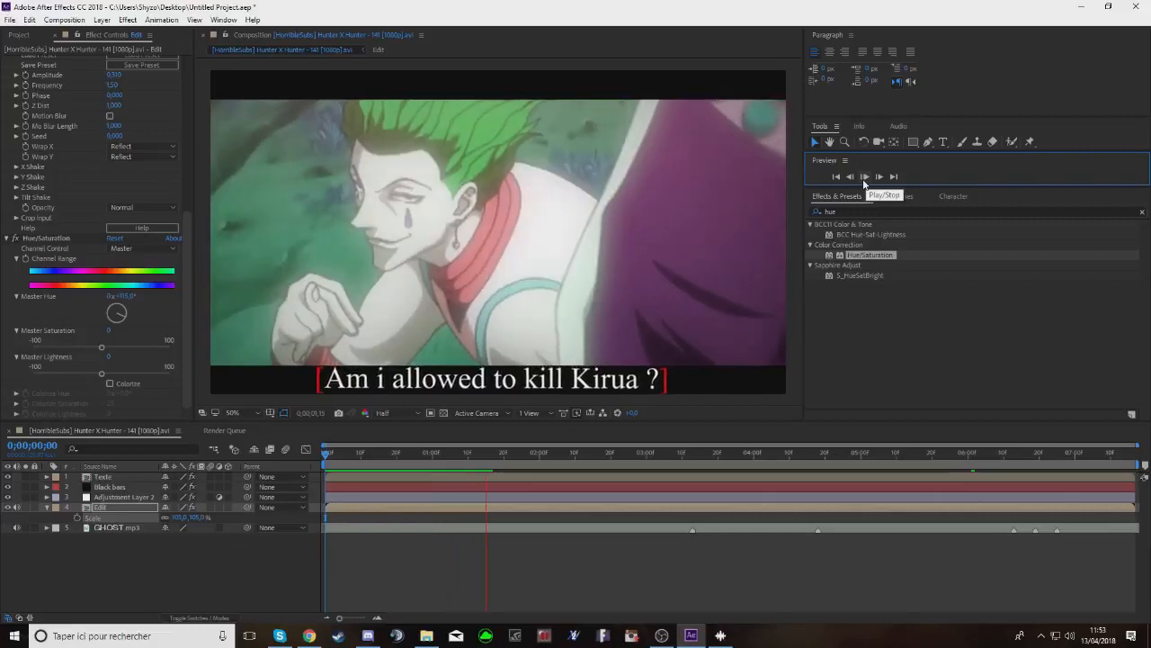
click(865, 177)
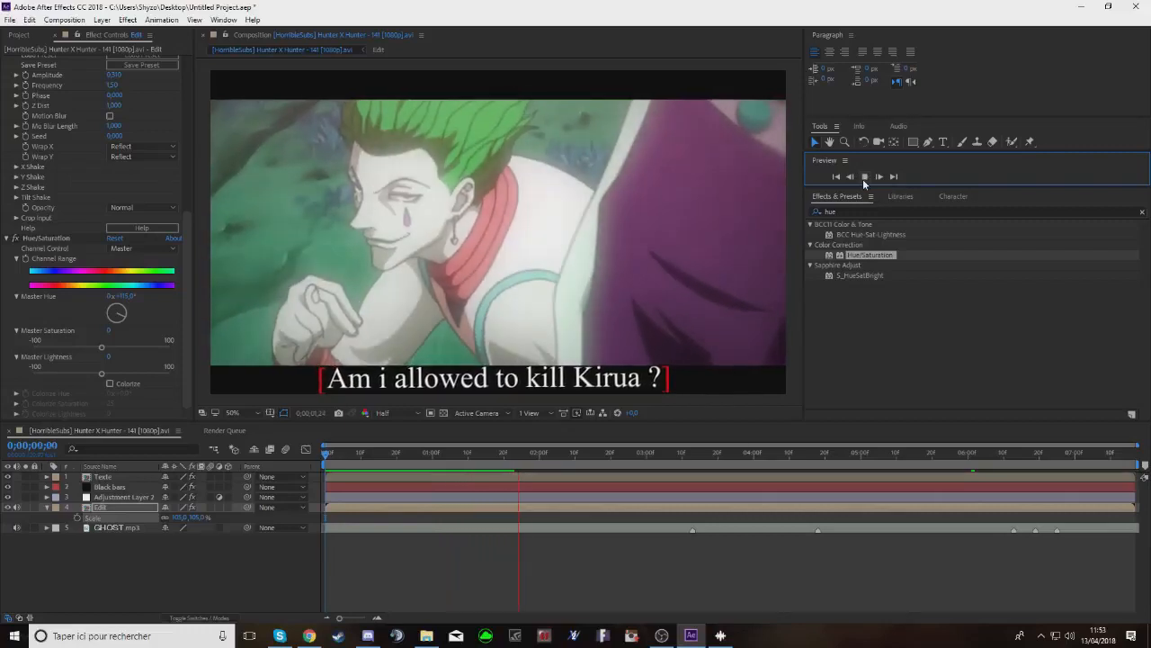
Delete the Hue/Saturation effect from the Edit layer and return to the composition start
click(36, 238)
key(Delete)
drag(519, 453, 407, 469)
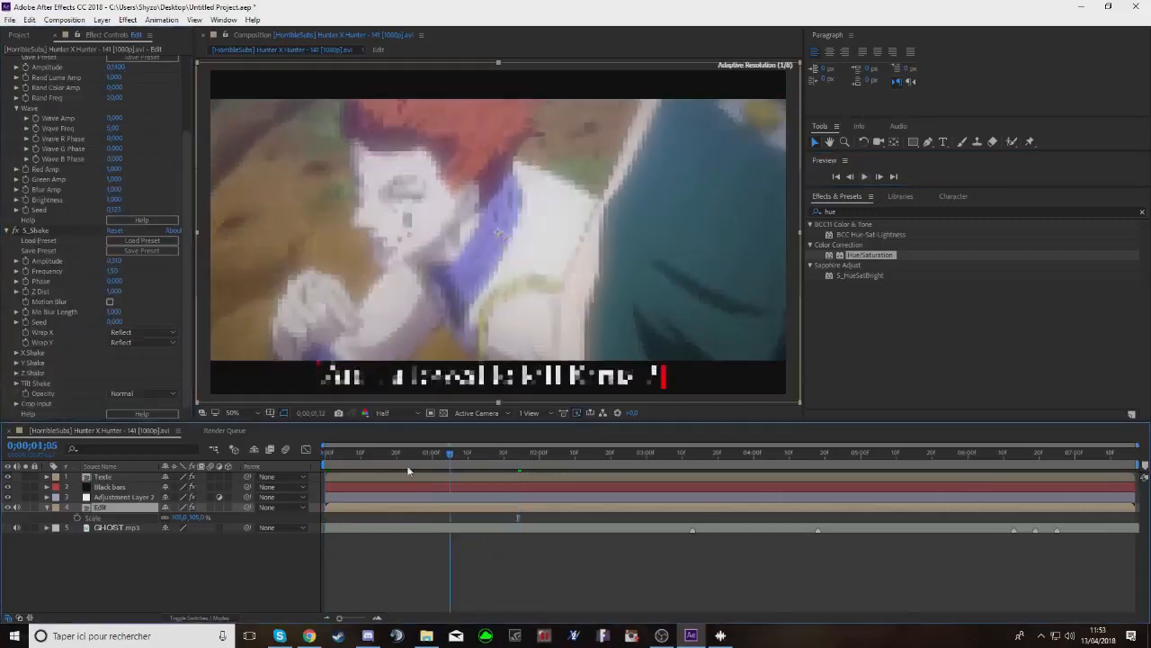
key(Home)
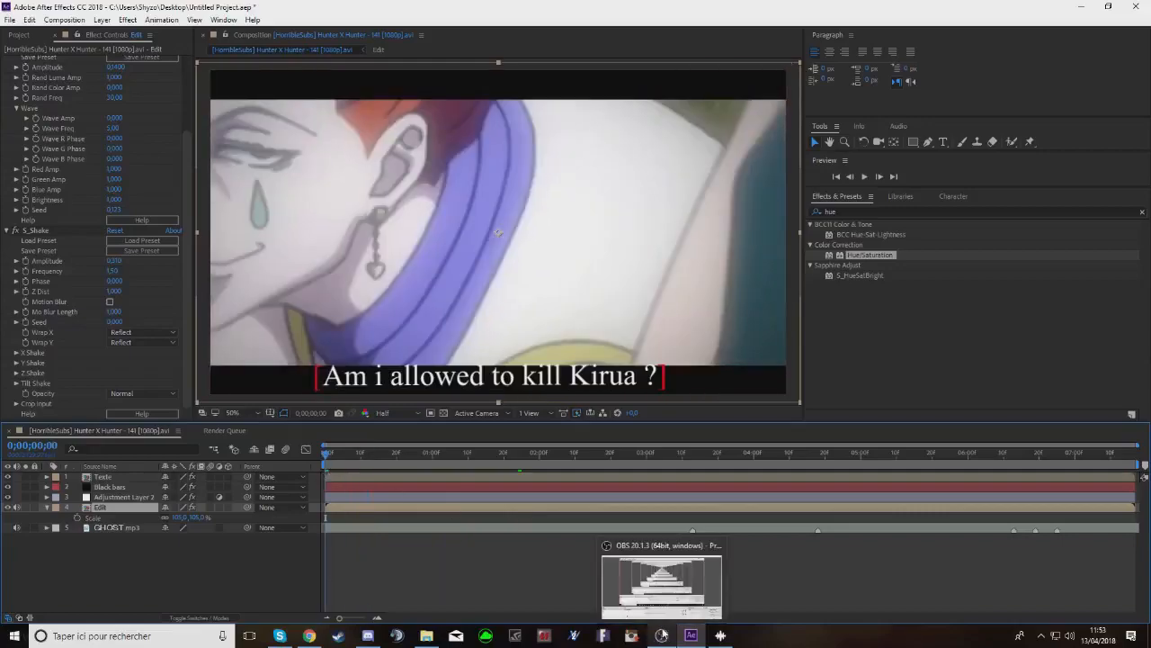
click(661, 632)
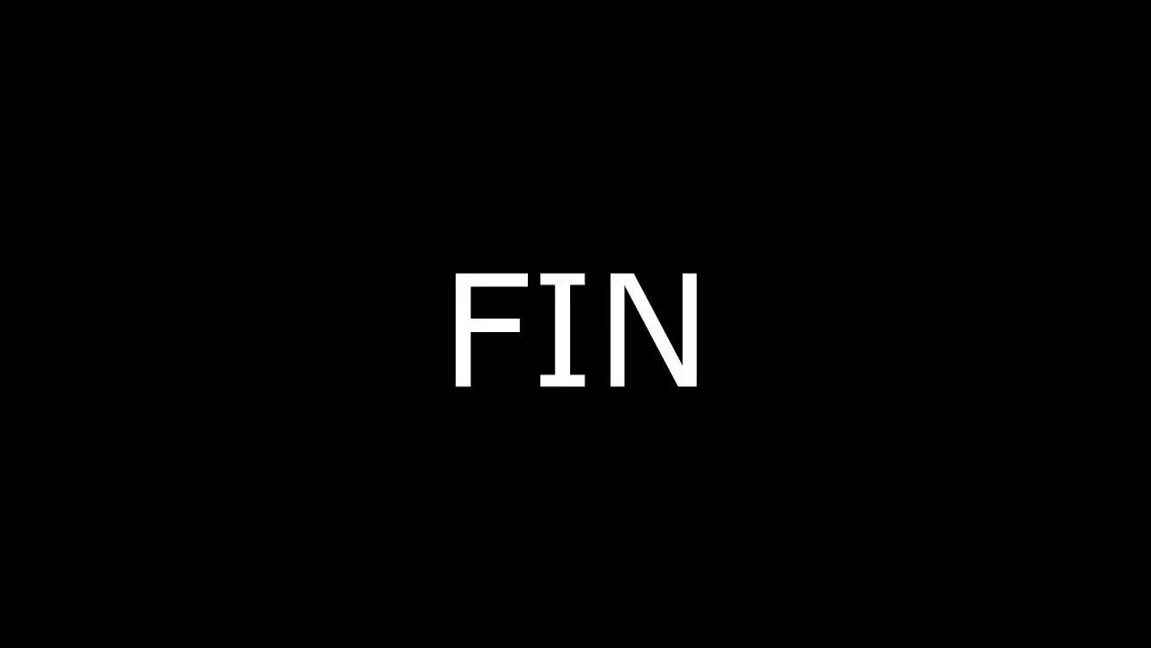